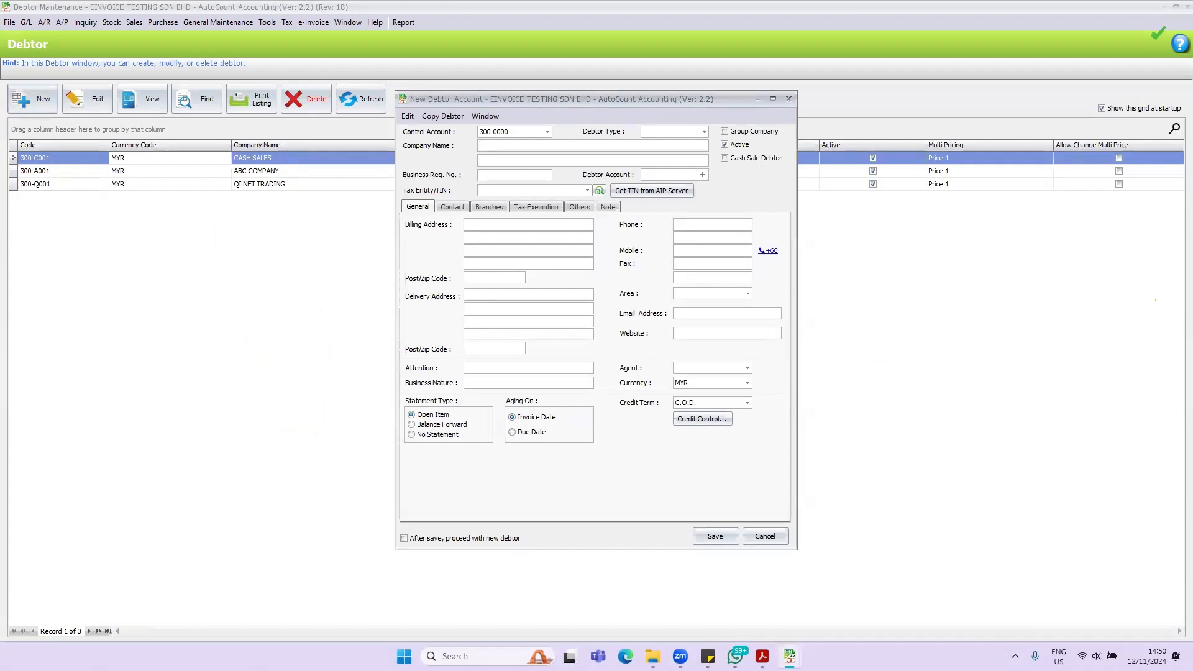
Paste the new debtor's company name into the Company Name field.
key(alt+Tab)
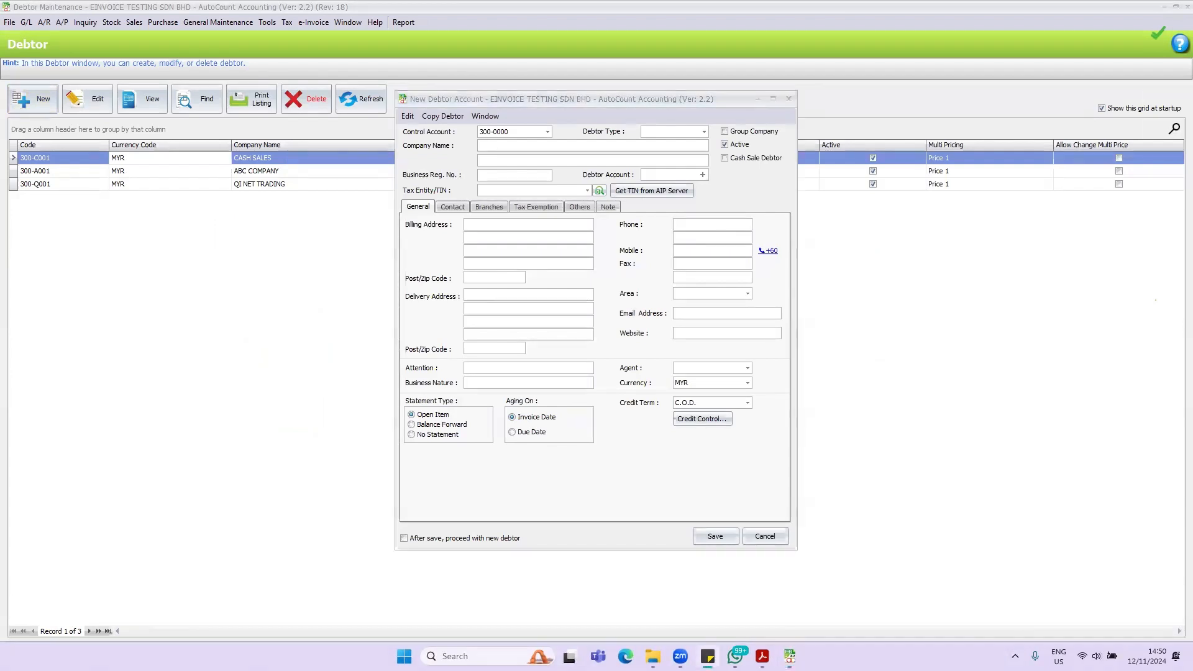
click(532, 146)
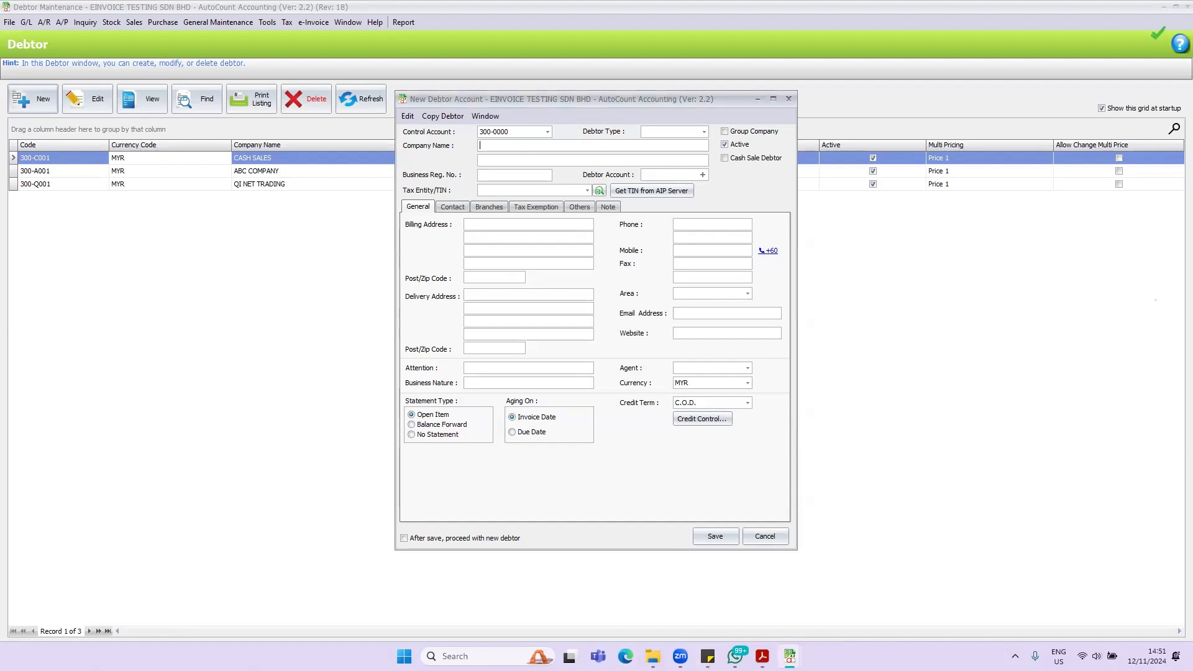
key(alt+Tab)
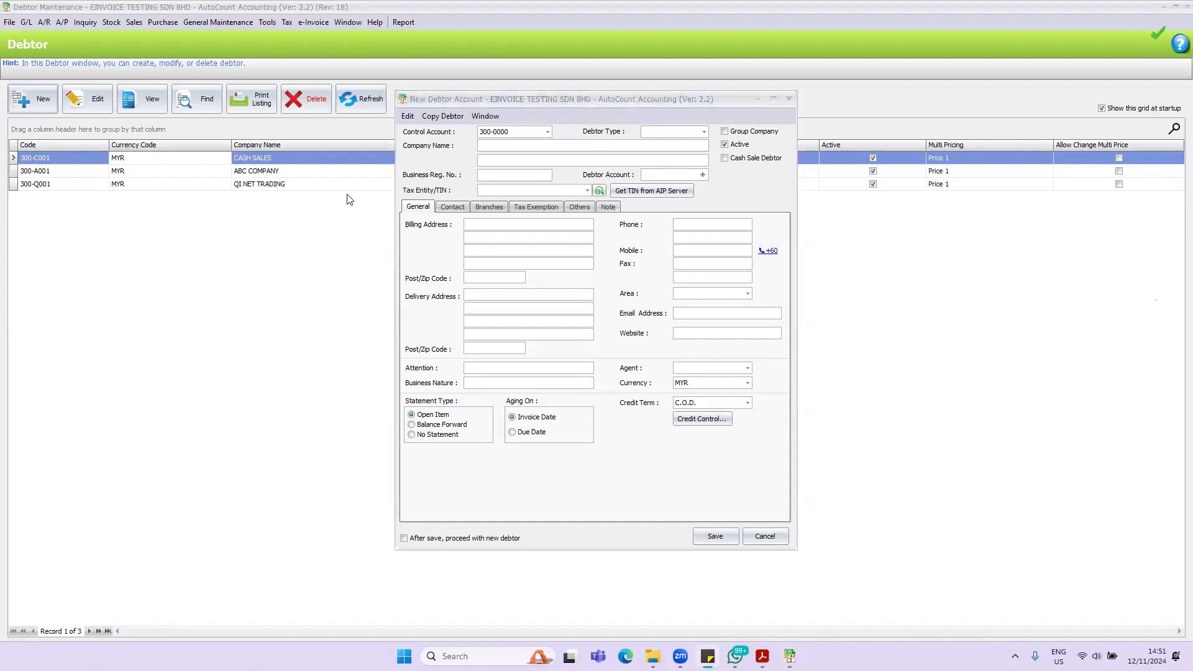
click(524, 145)
text(AH MING)
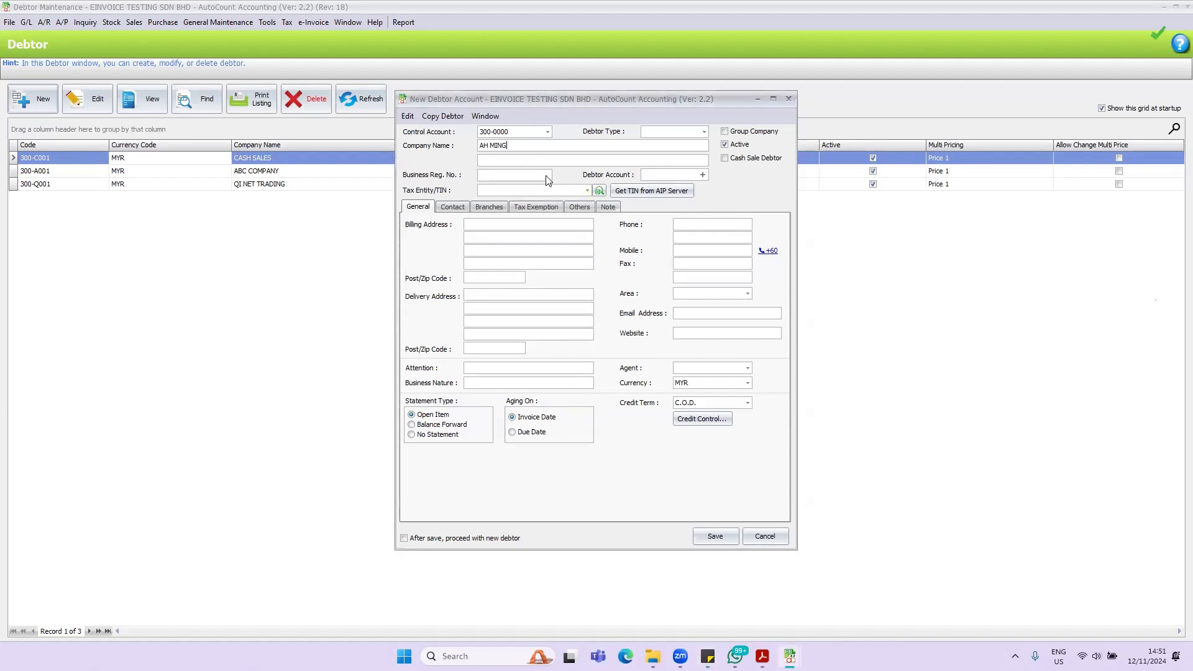
Enter the debtor's billing address lines in capitals, then its phone number and Attention contact name.
click(480, 223)
text(no)
key(BackSpace)
key(BackSpace)
key(BackSpace)
key(Caps_Lock)
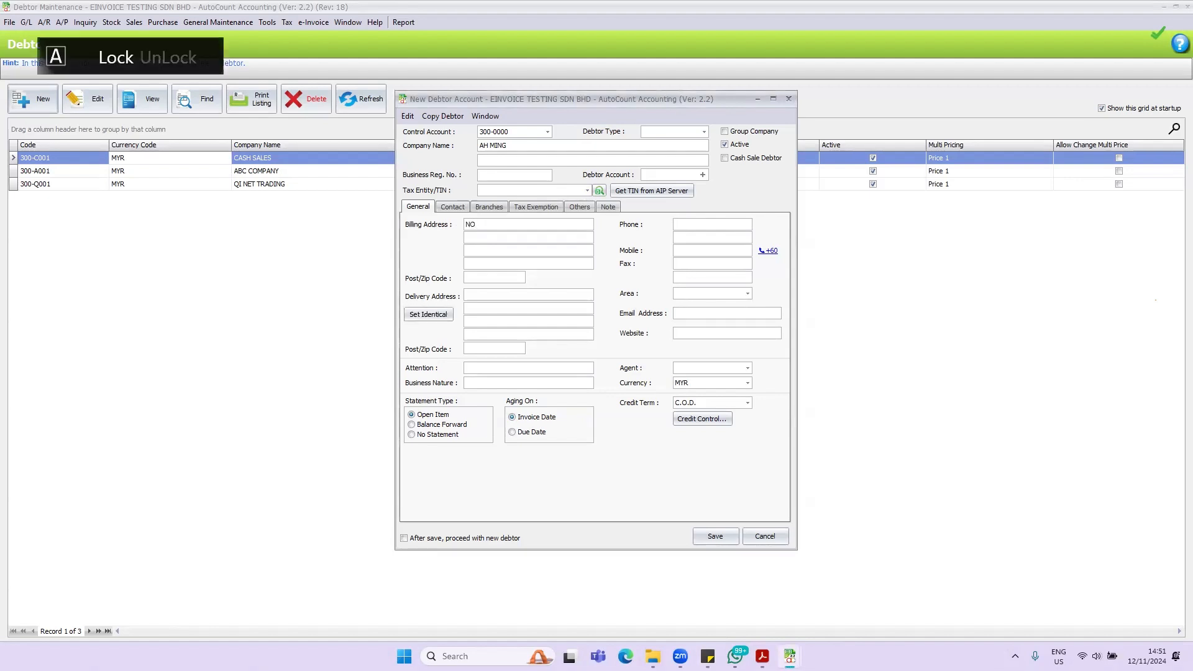
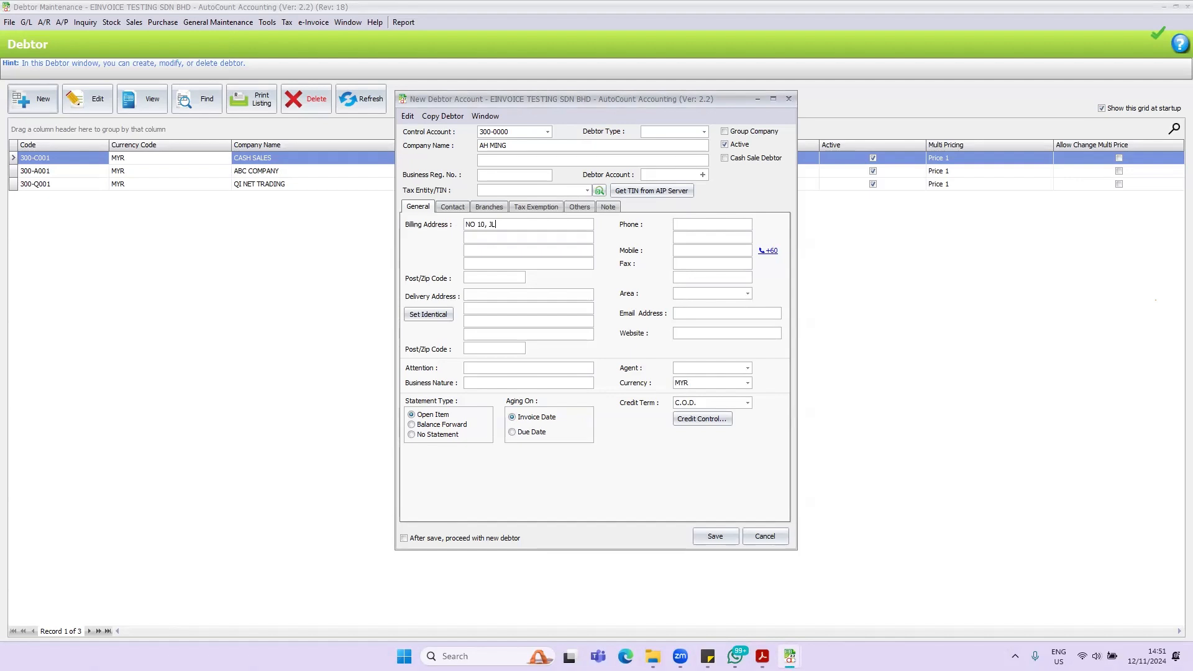
key(Return)
text(42500 T)
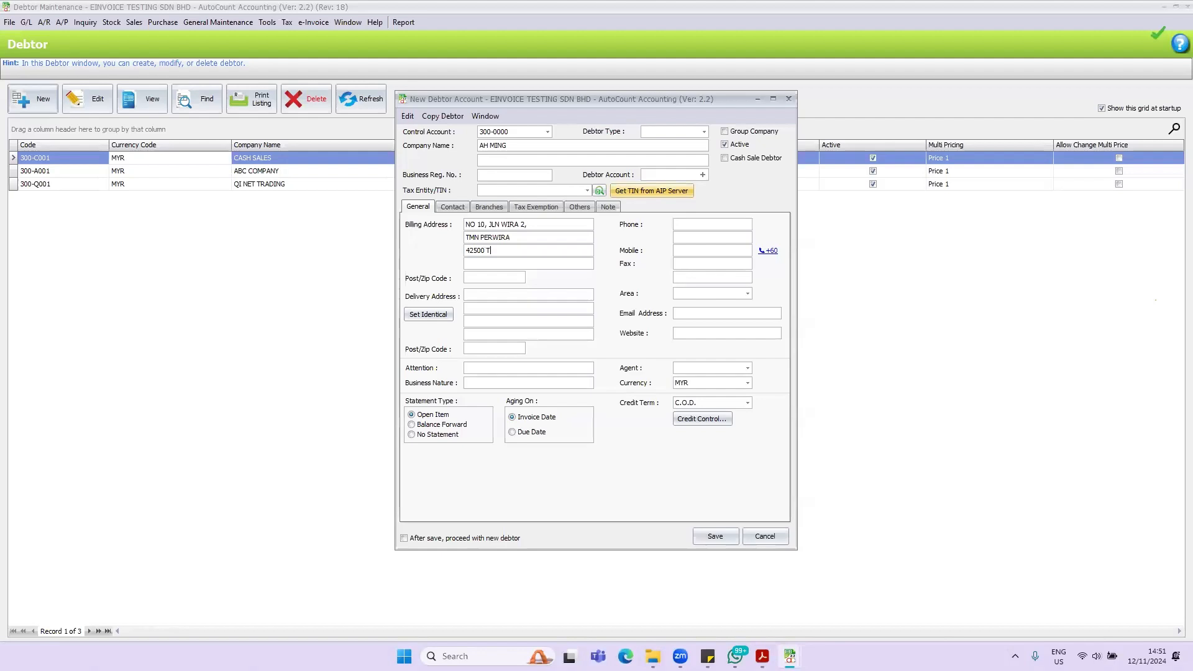
text(PG)
text(AH M)
text(ING)
click(586, 190)
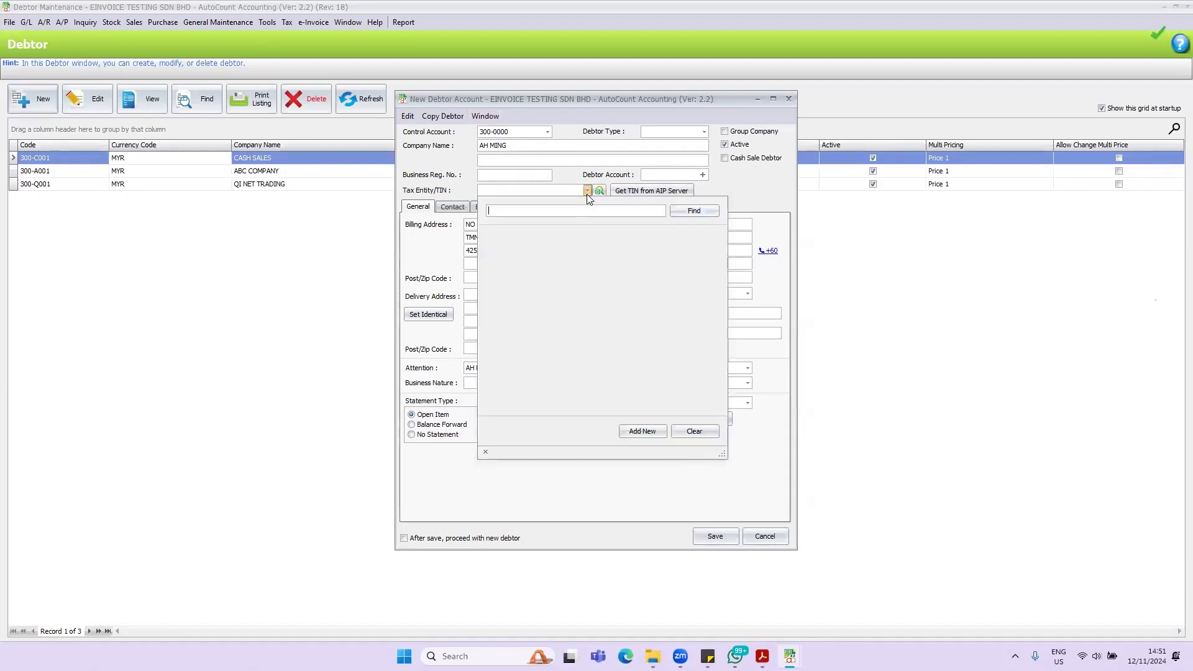
Start a new tax entity with the contact's email, post code 42500 and city Teluk Panglima Gara.
click(642, 431)
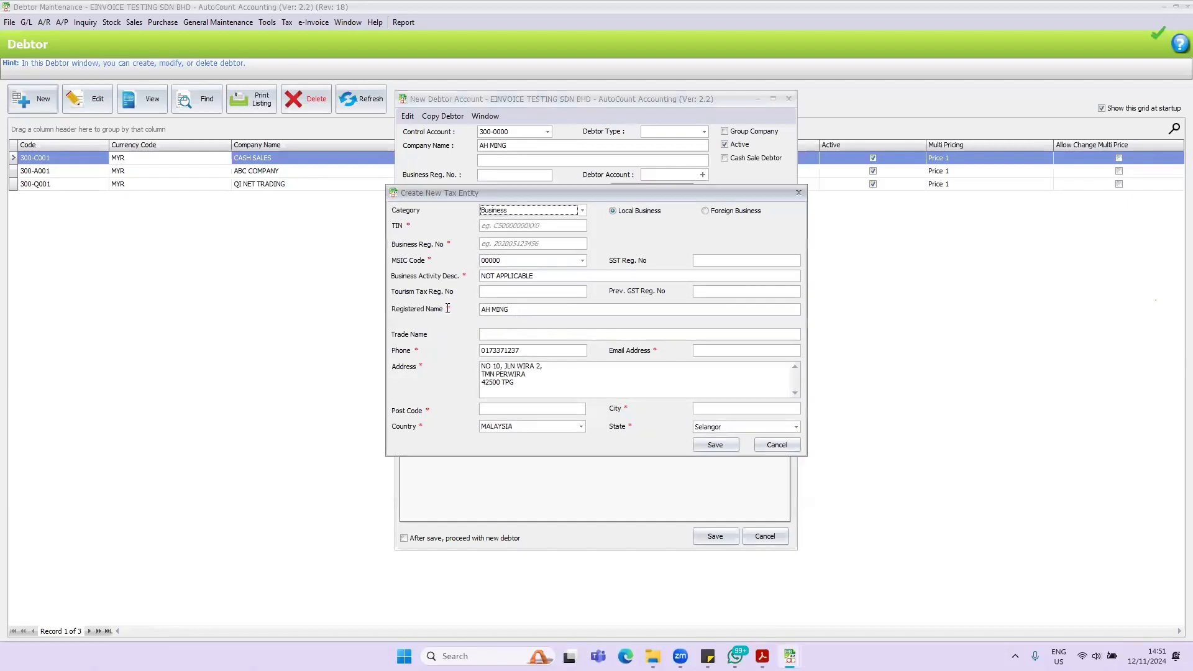
drag(511, 309, 447, 309)
drag(561, 195, 867, 224)
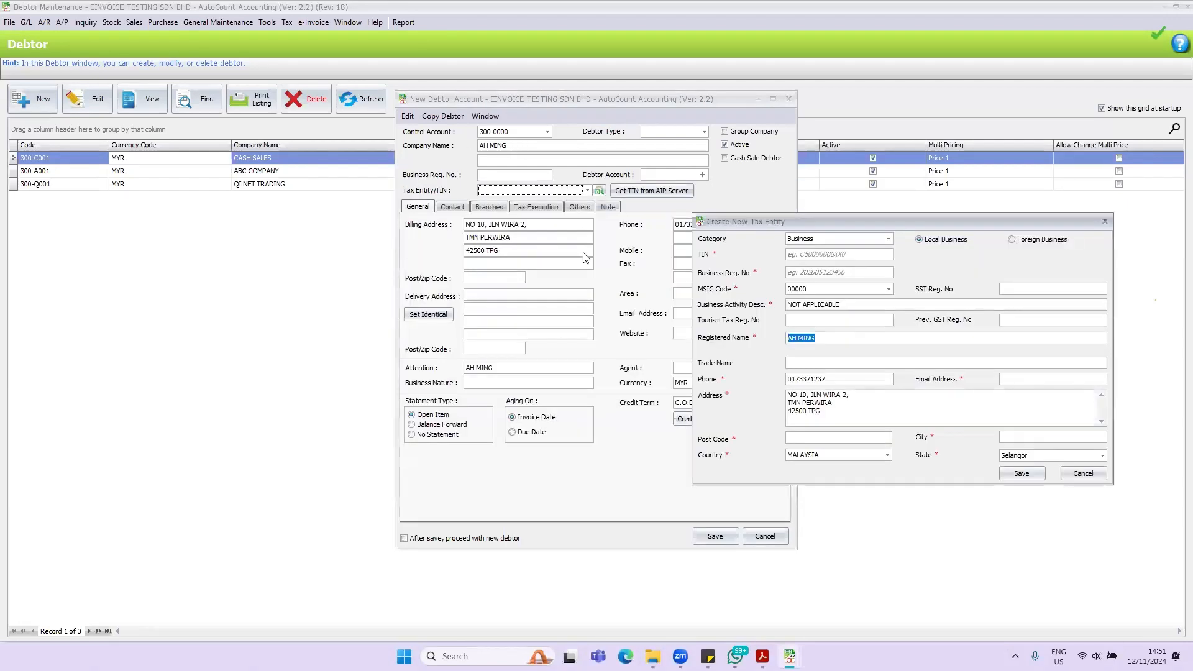
click(1017, 379)
key(Caps_Lock)
text(@yahoo.com)
click(813, 438)
text(42500)
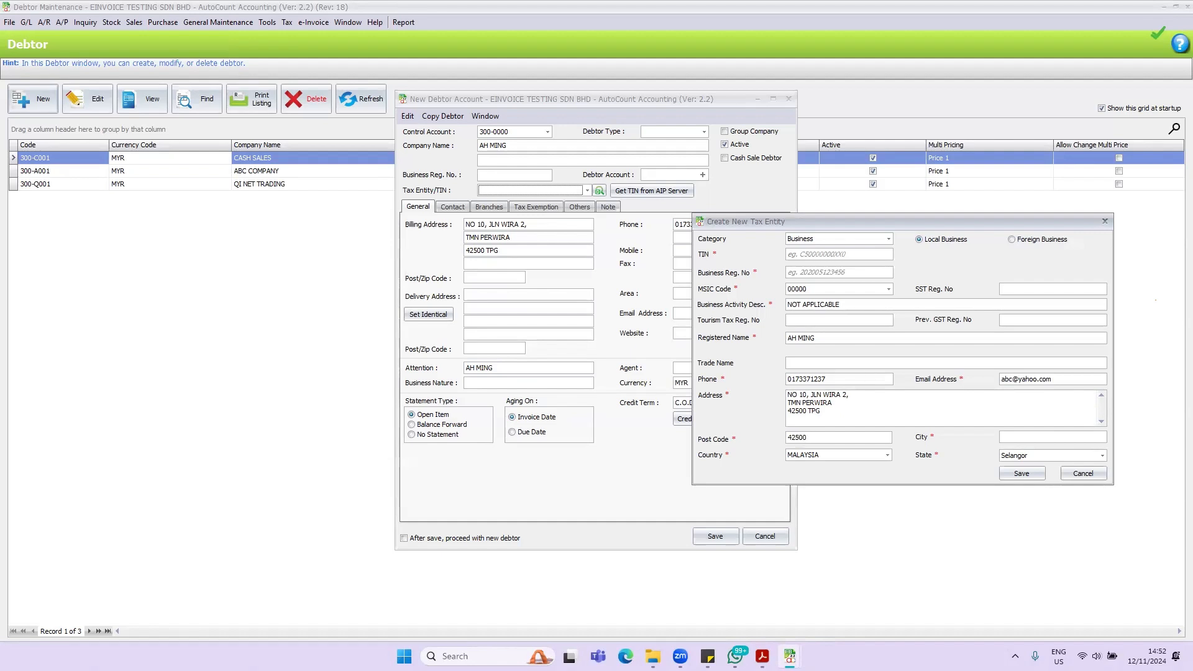
click(1049, 437)
text(telu)
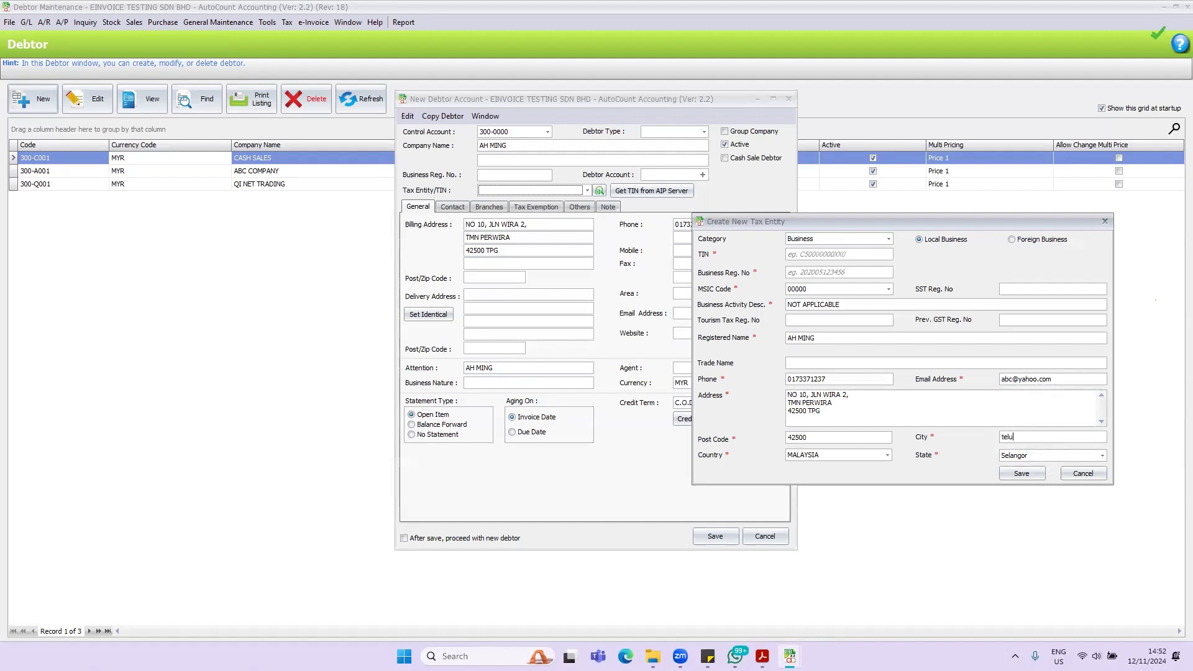
key(BackSpace)
key(BackSpace)
text(Teluk Panglima Gara)
click(819, 272)
Set the entity to Individual with a MyKAD identity number, leave TIN blank, and save it.
click(877, 240)
click(830, 262)
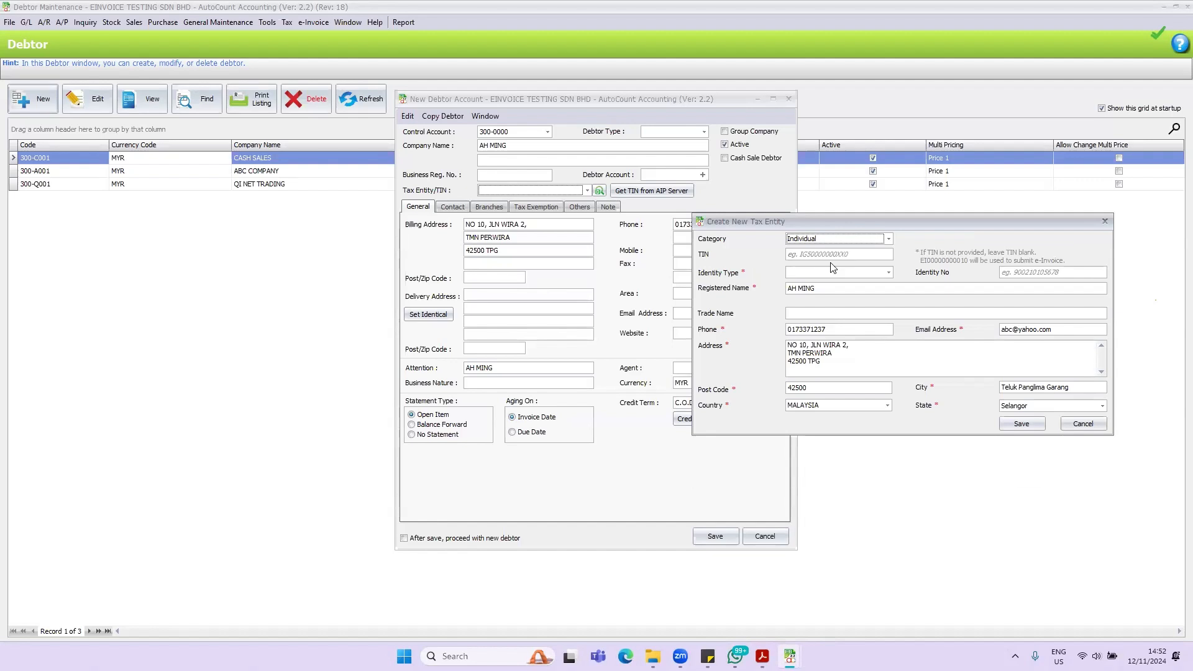
click(831, 254)
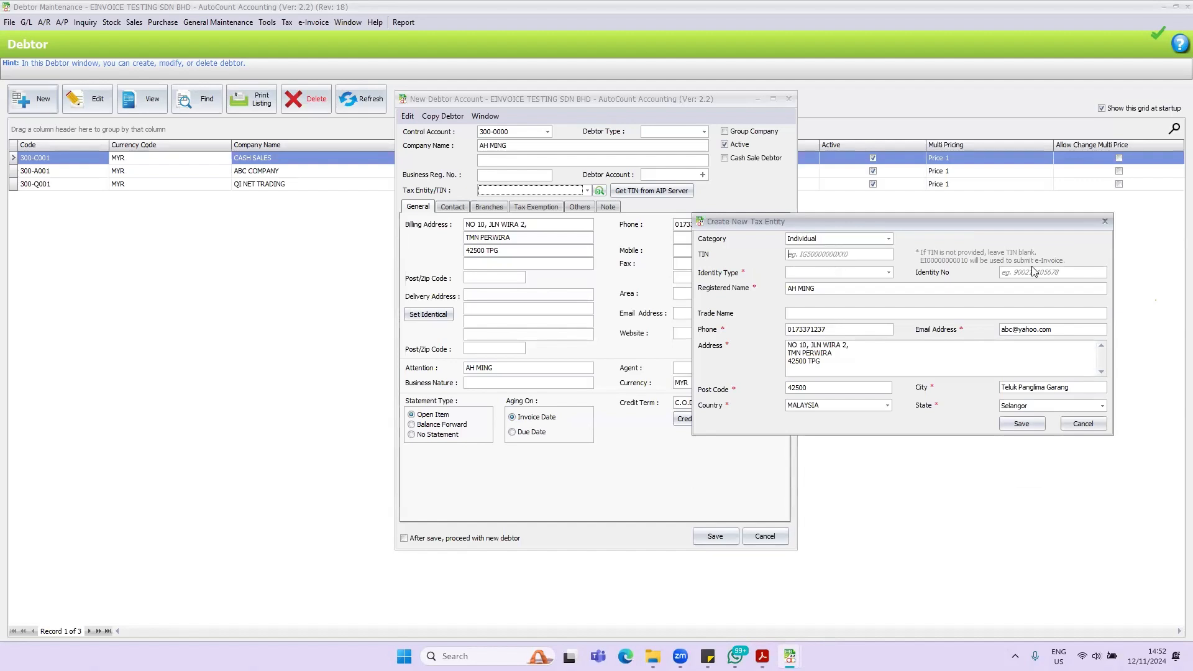
click(816, 274)
click(807, 296)
key(Tab)
click(816, 256)
click(824, 255)
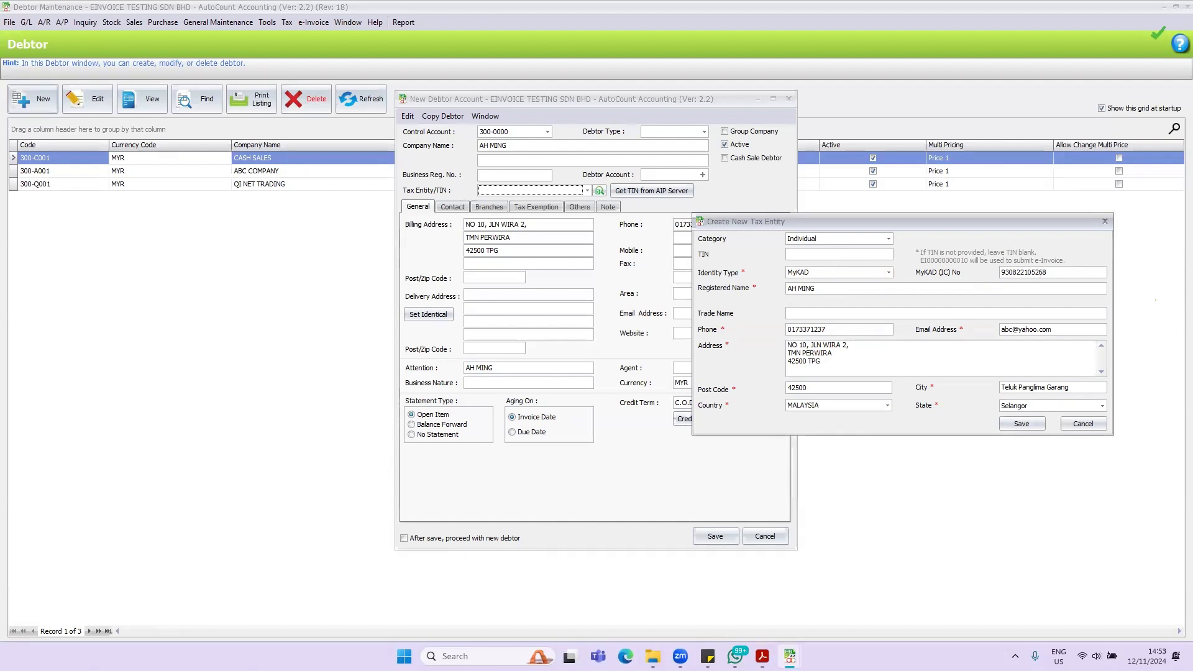
click(2, 330)
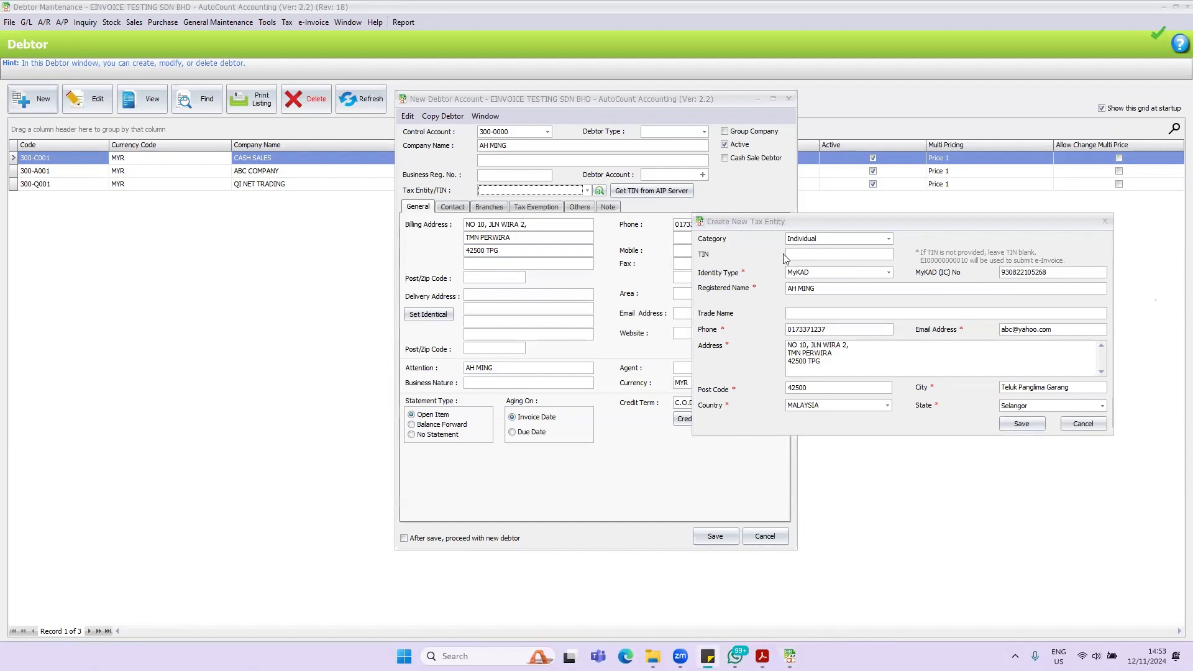
click(1020, 424)
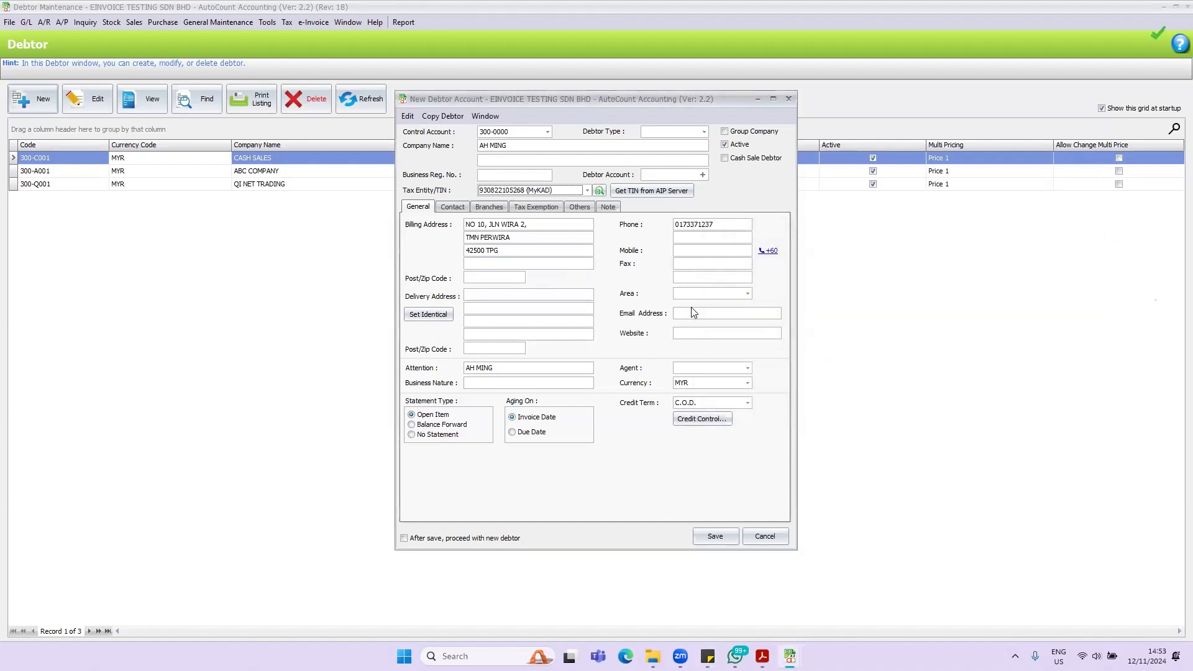
Save the new debtor using an auto-generated debtor account code.
click(714, 537)
click(594, 336)
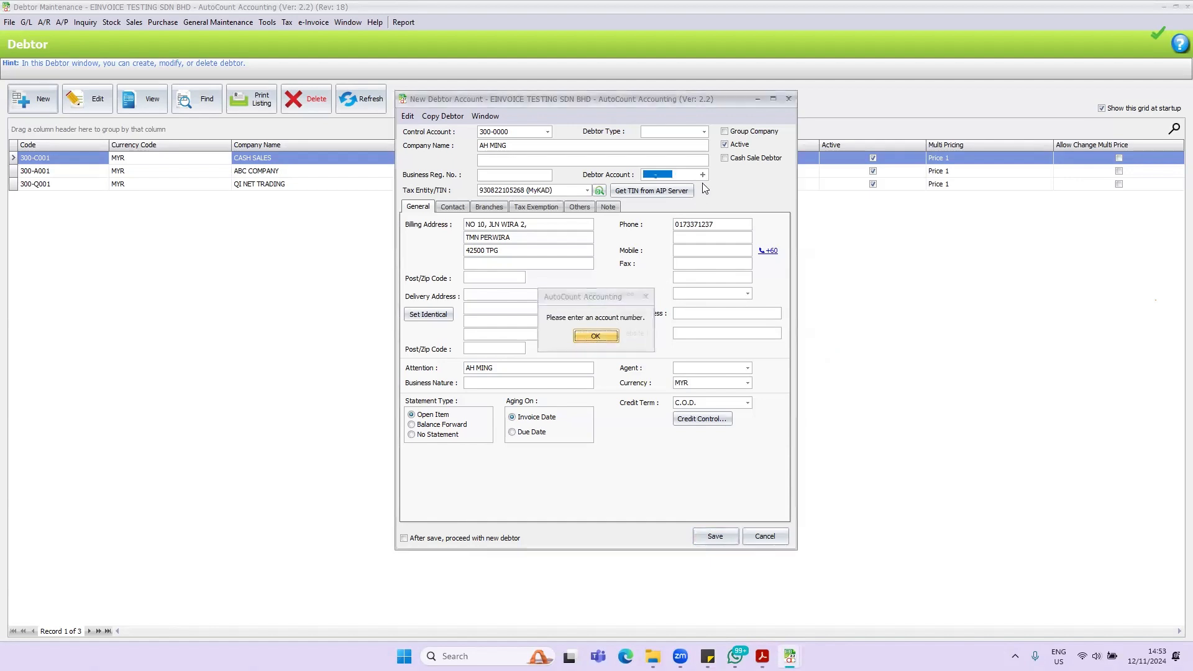
click(703, 174)
click(716, 536)
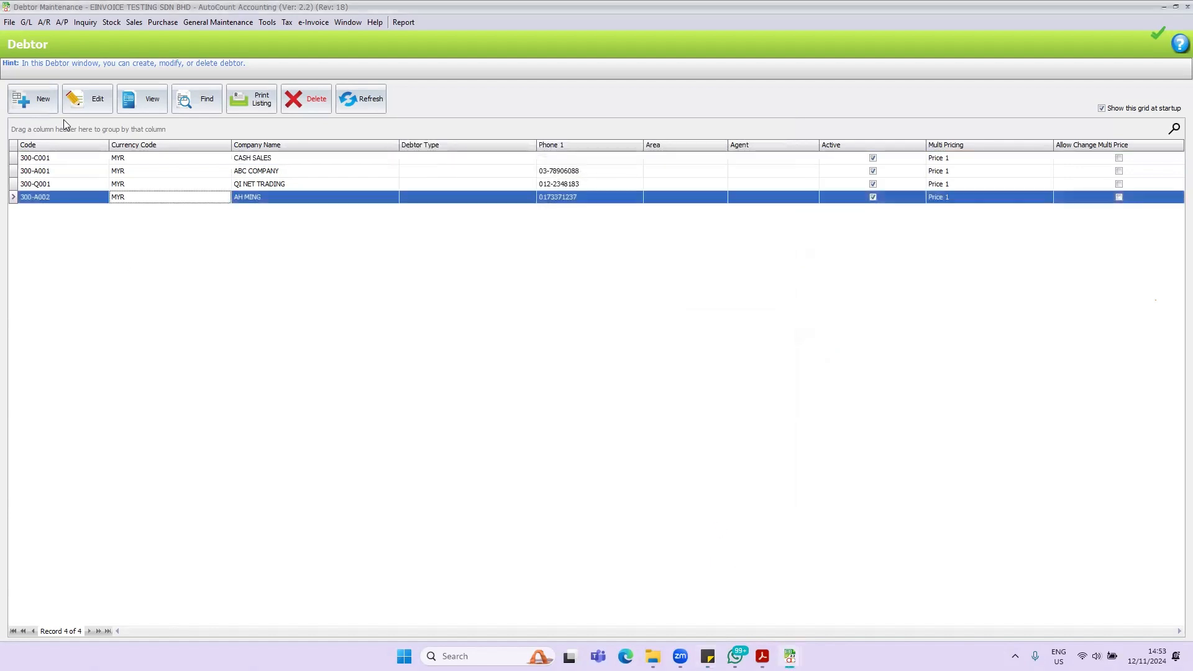
Close the extra blank debtor form and open ABC COMPANY for editing.
click(45, 103)
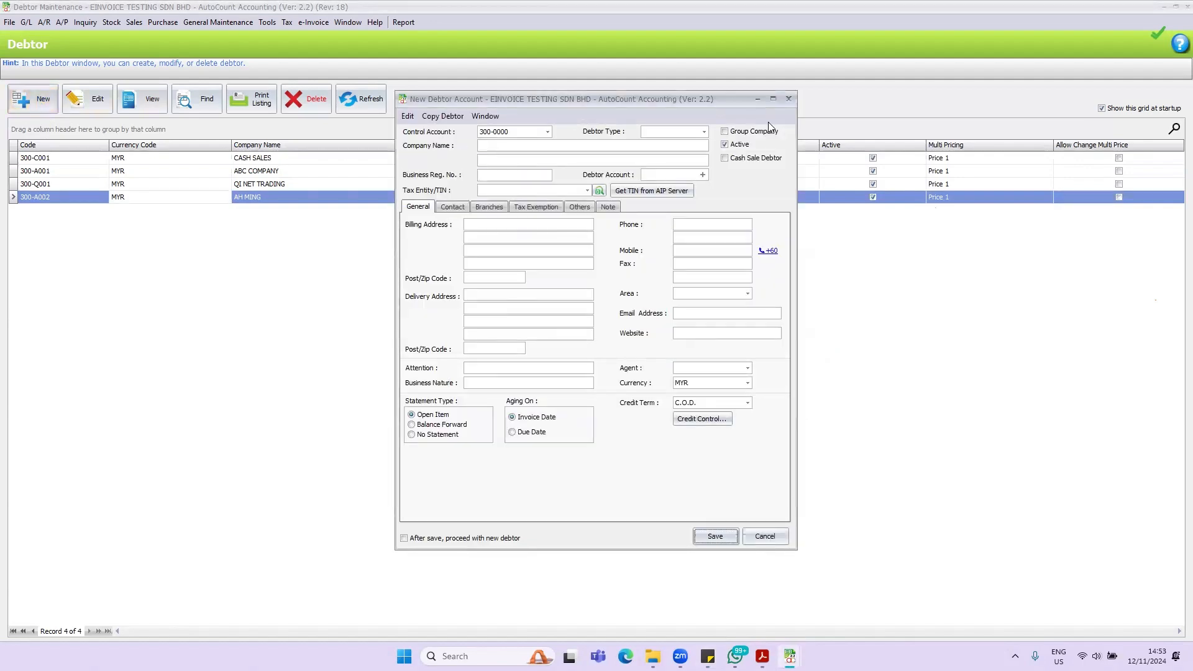
click(789, 98)
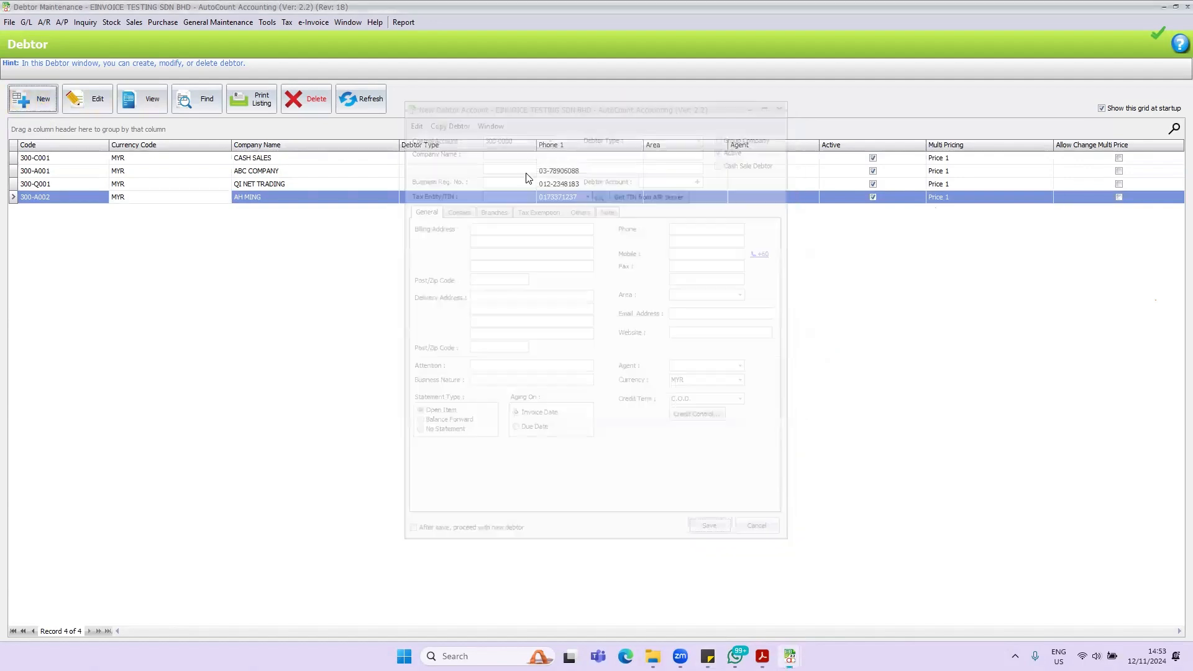
click(273, 174)
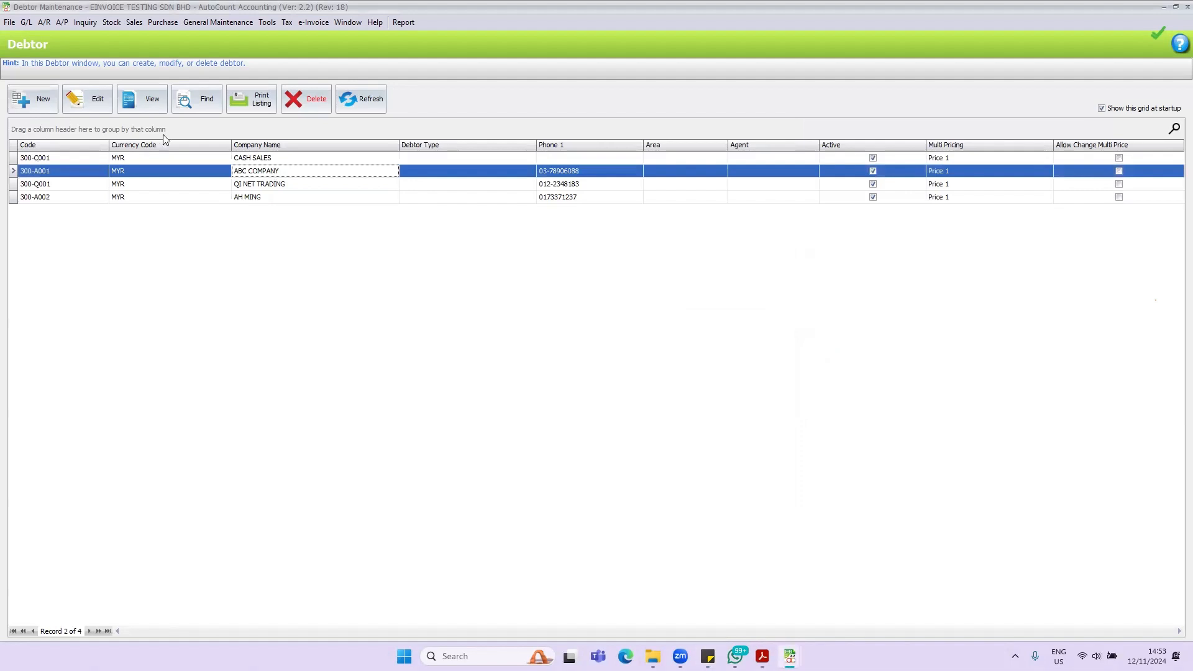
click(77, 97)
click(762, 656)
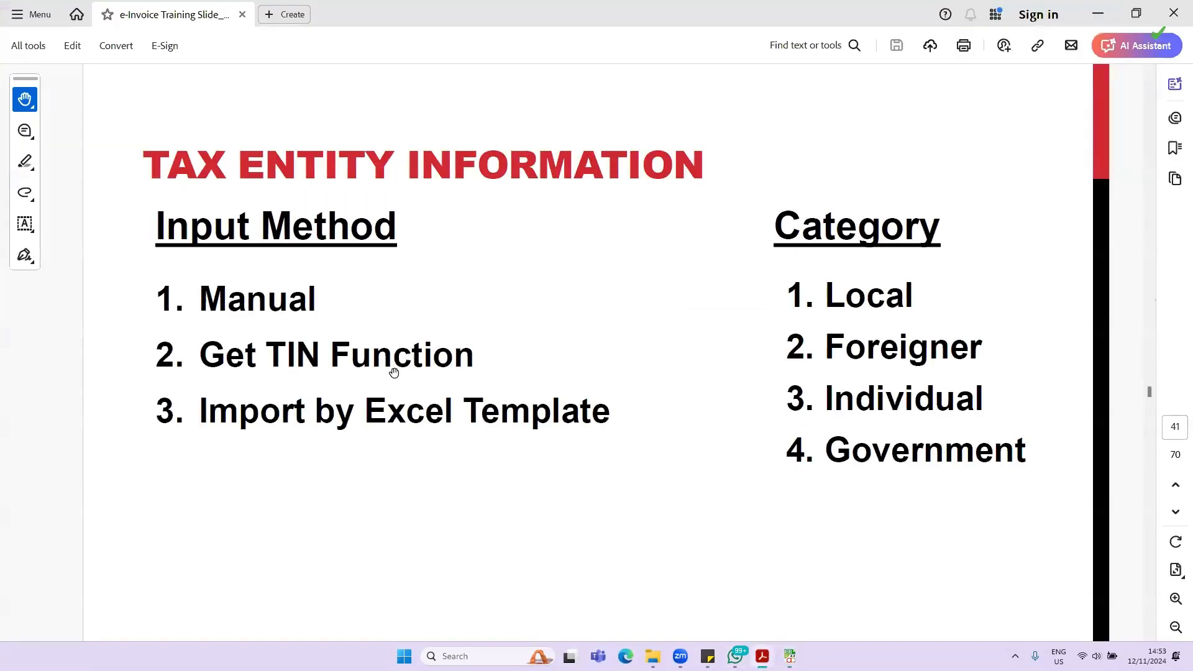
click(1098, 13)
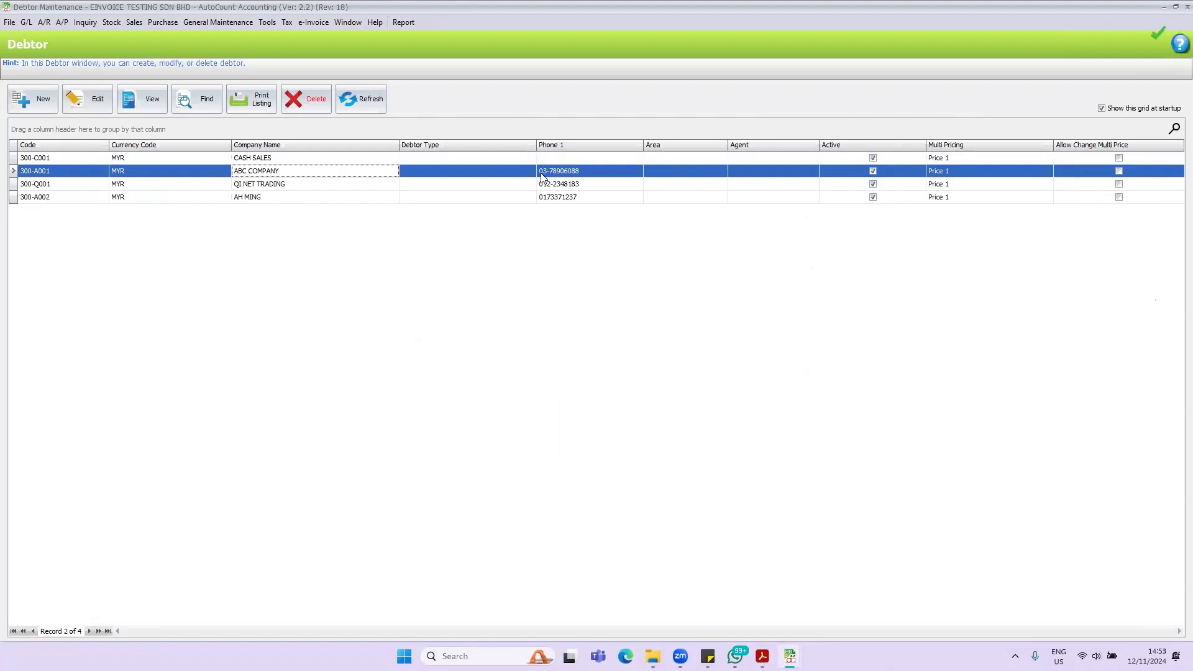
In ABC COMPANY's record, search the online tax information lookup for ABC COMPANY.
click(79, 98)
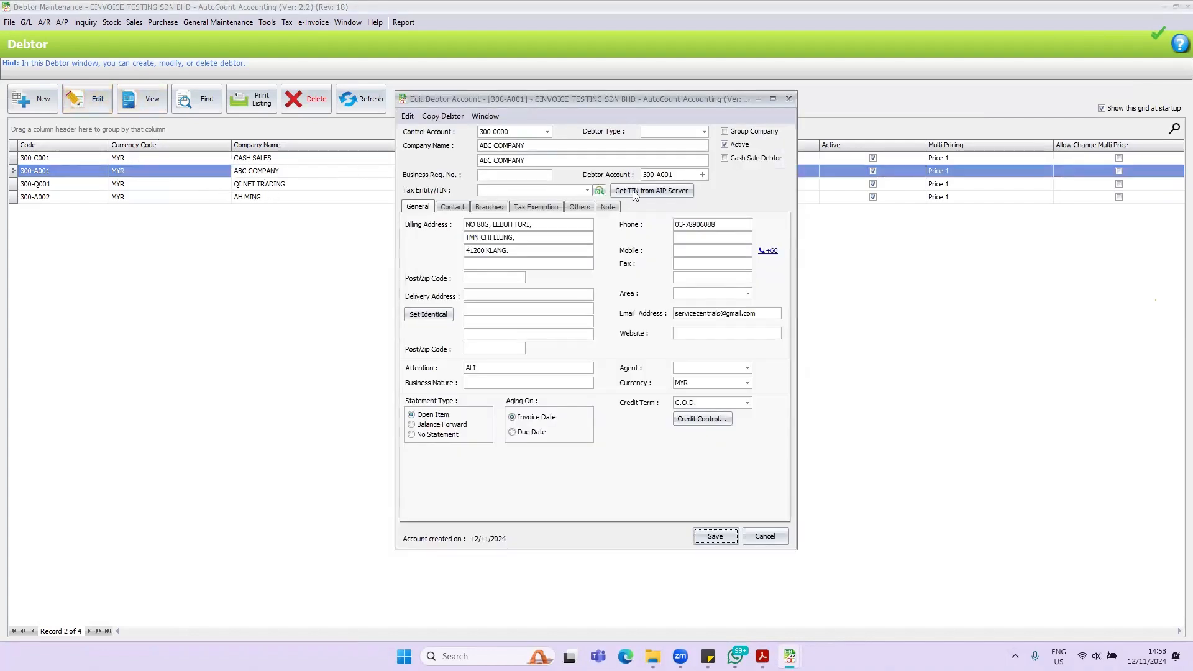
click(517, 191)
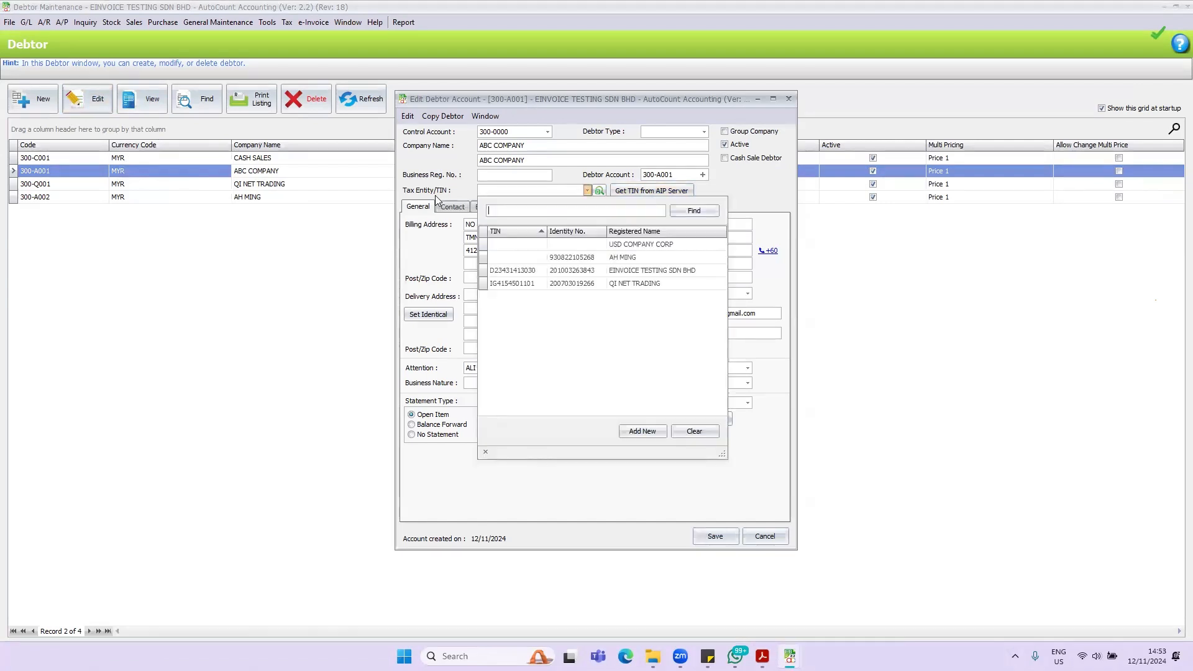
click(636, 195)
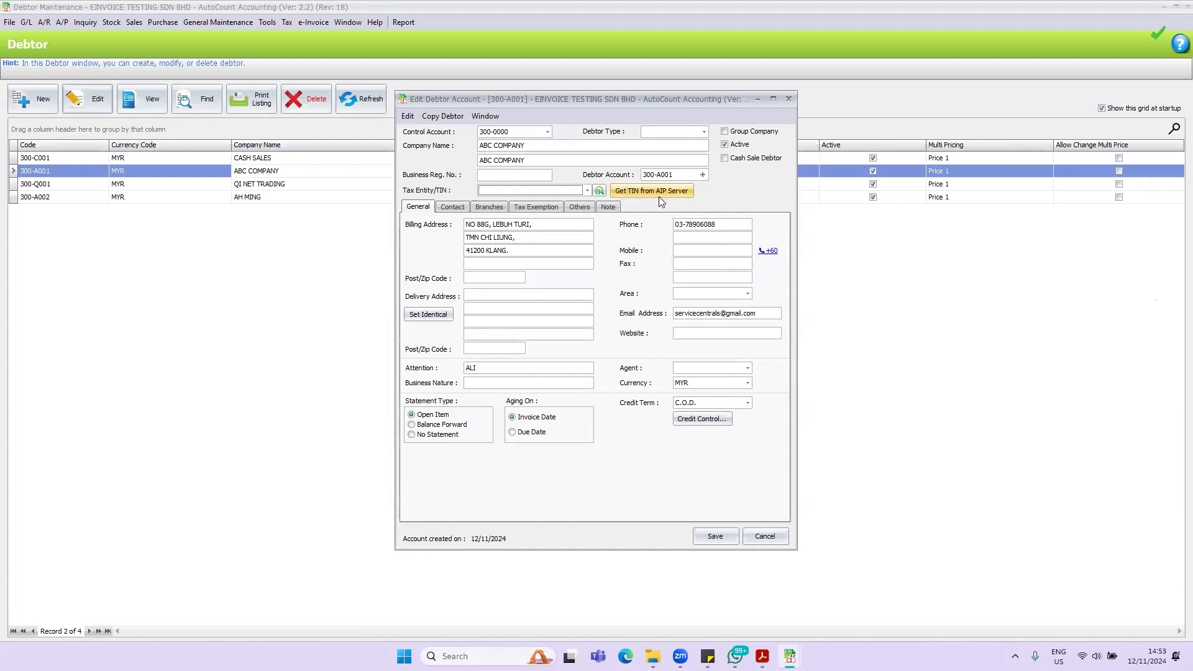
click(655, 193)
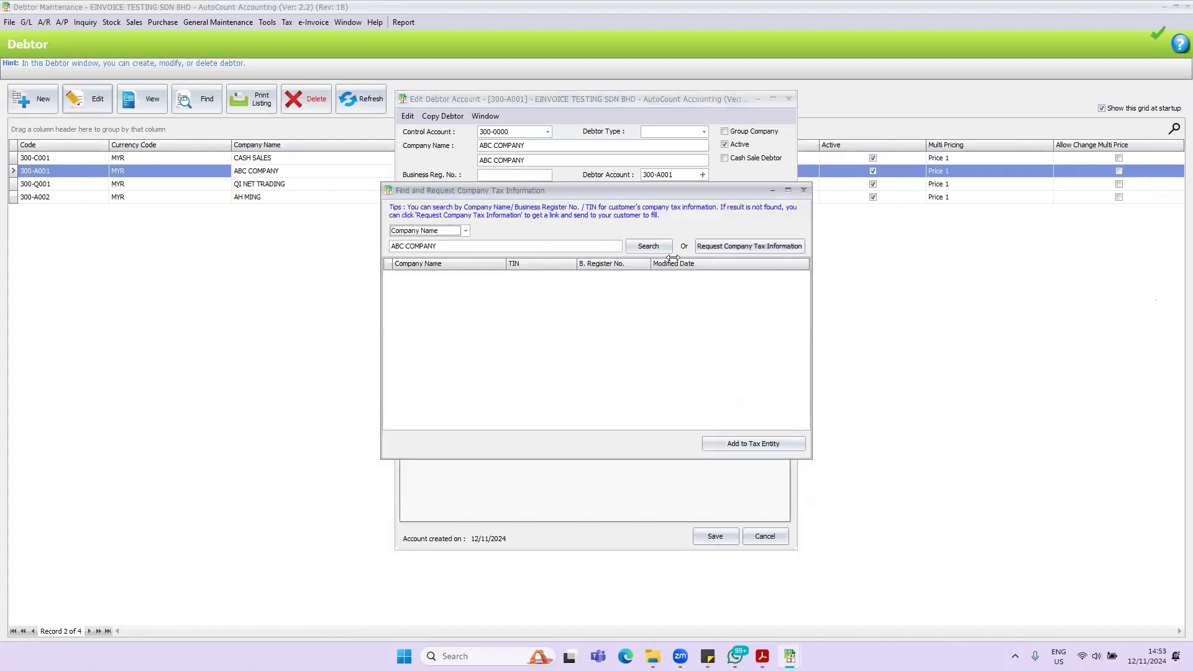
click(649, 245)
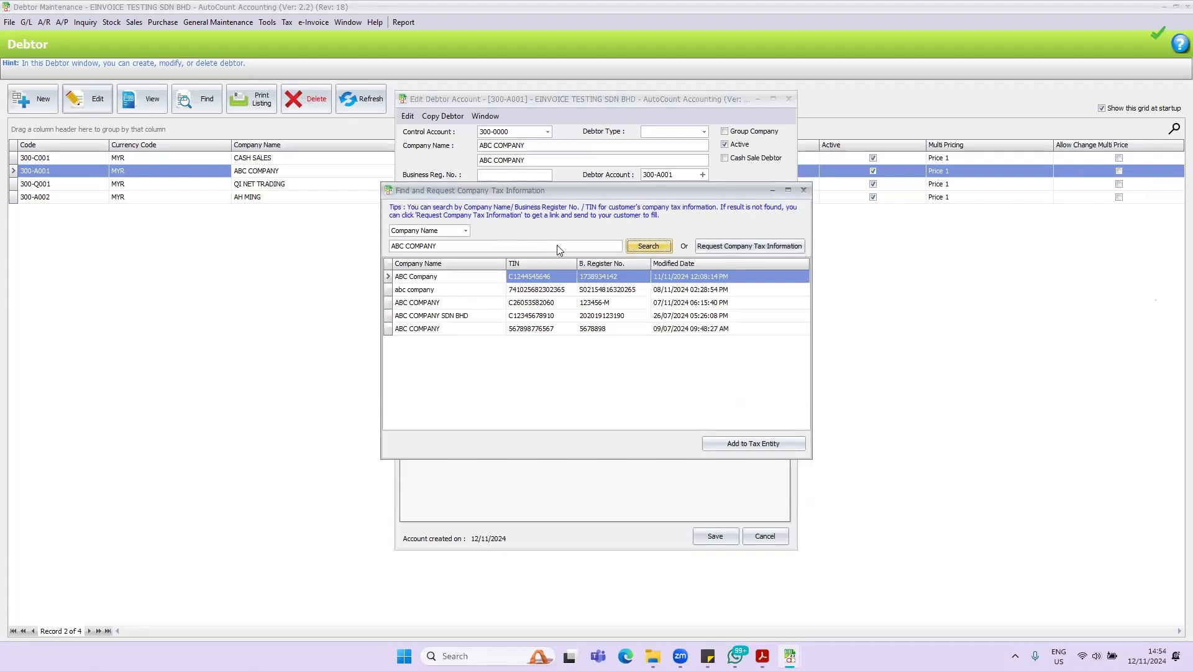
Generate a new company tax information request link, confirm it, and copy it.
click(709, 247)
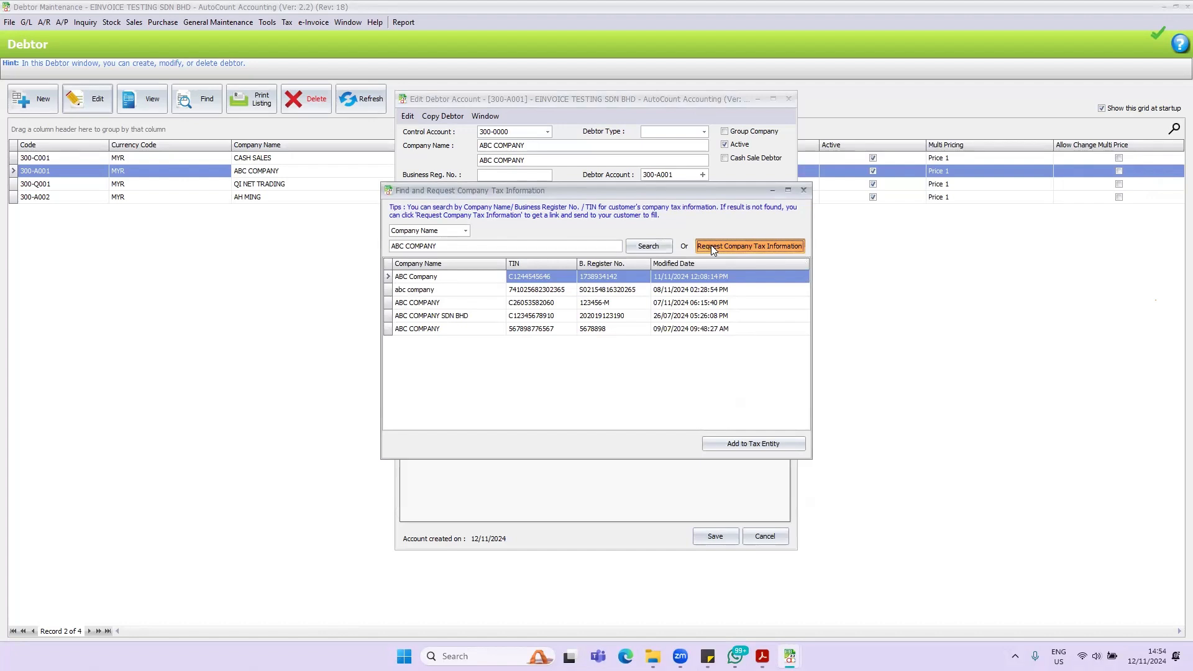
click(719, 246)
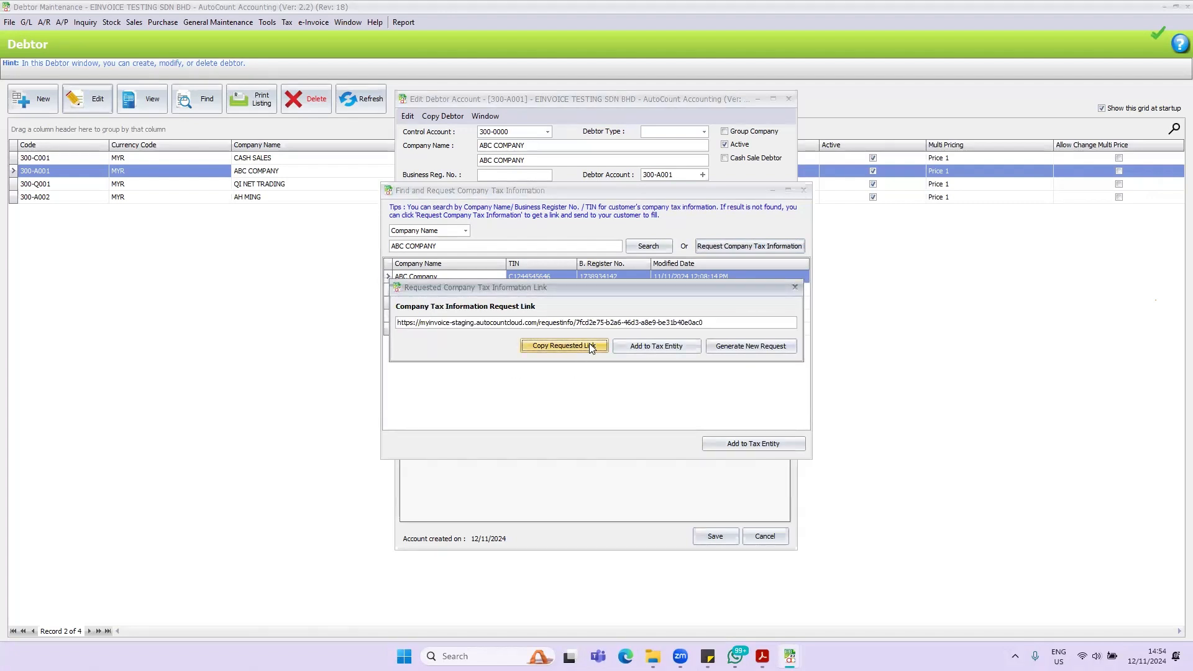
click(745, 346)
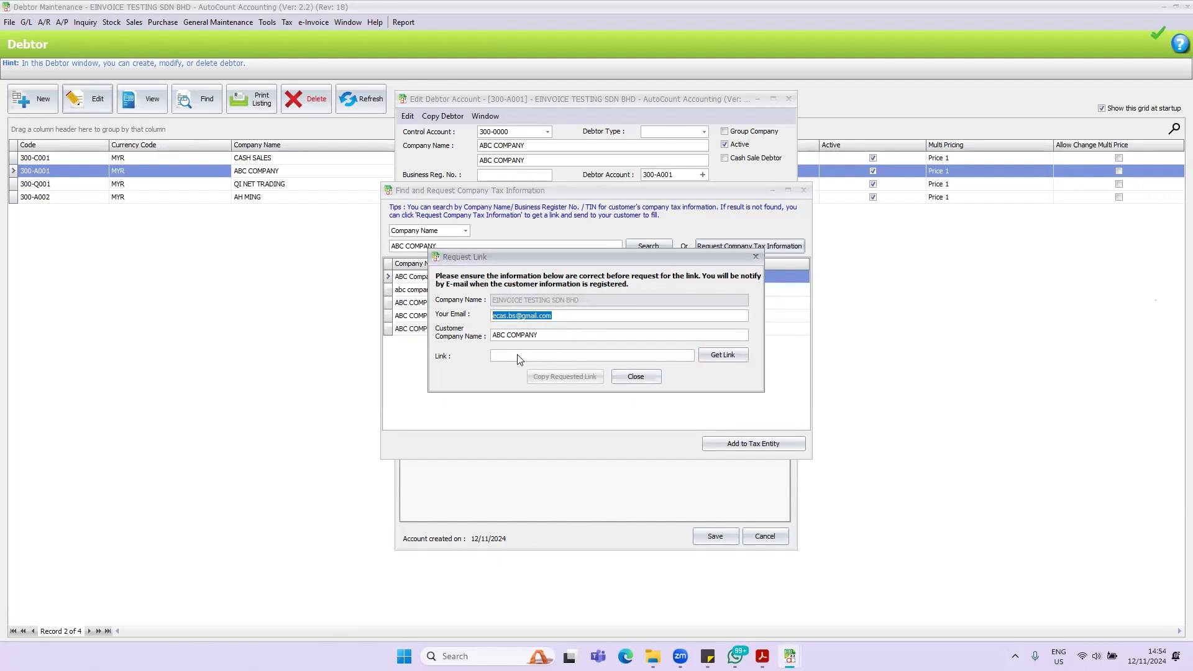
click(713, 354)
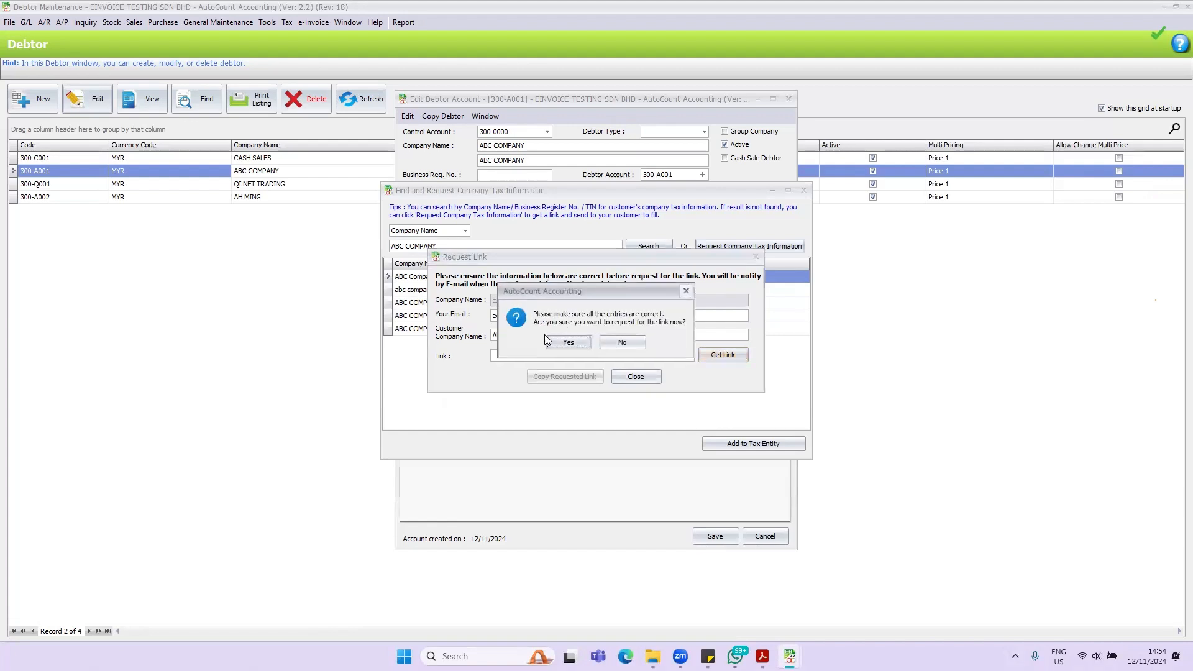
click(556, 343)
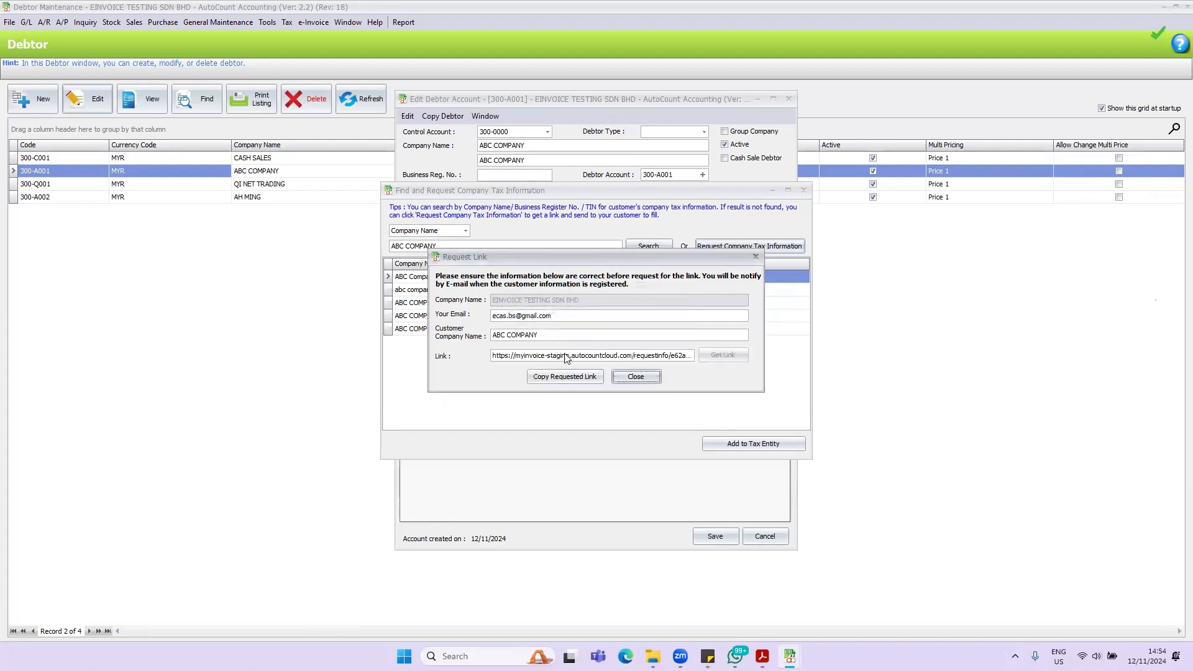
click(586, 377)
click(602, 342)
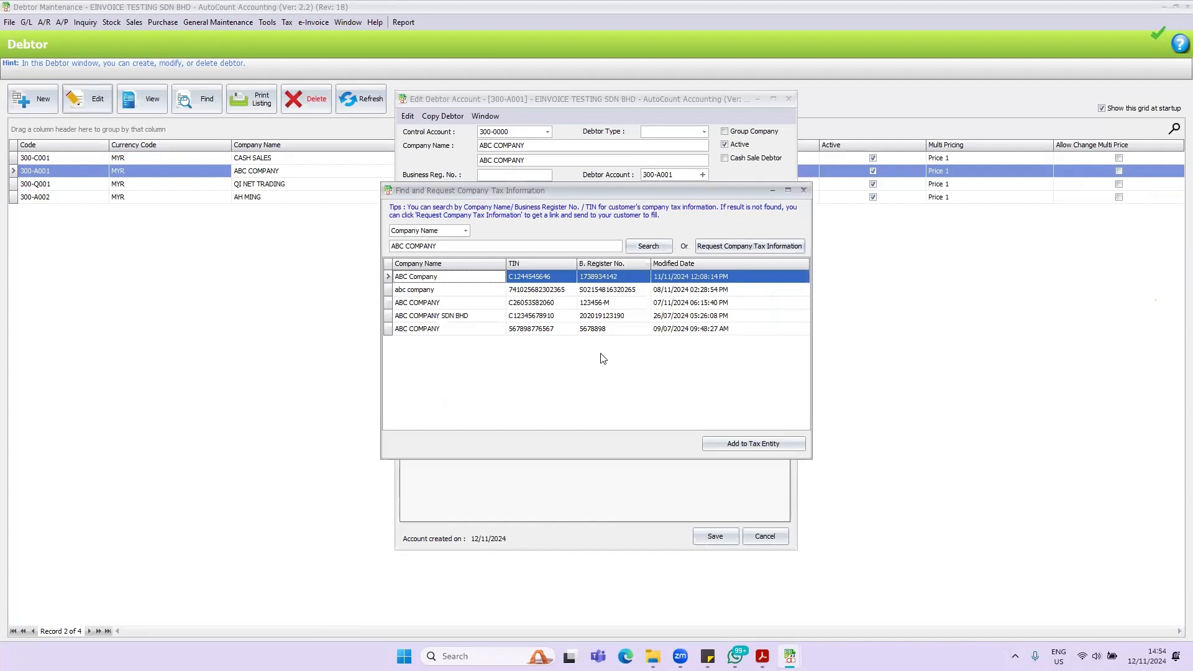
click(626, 656)
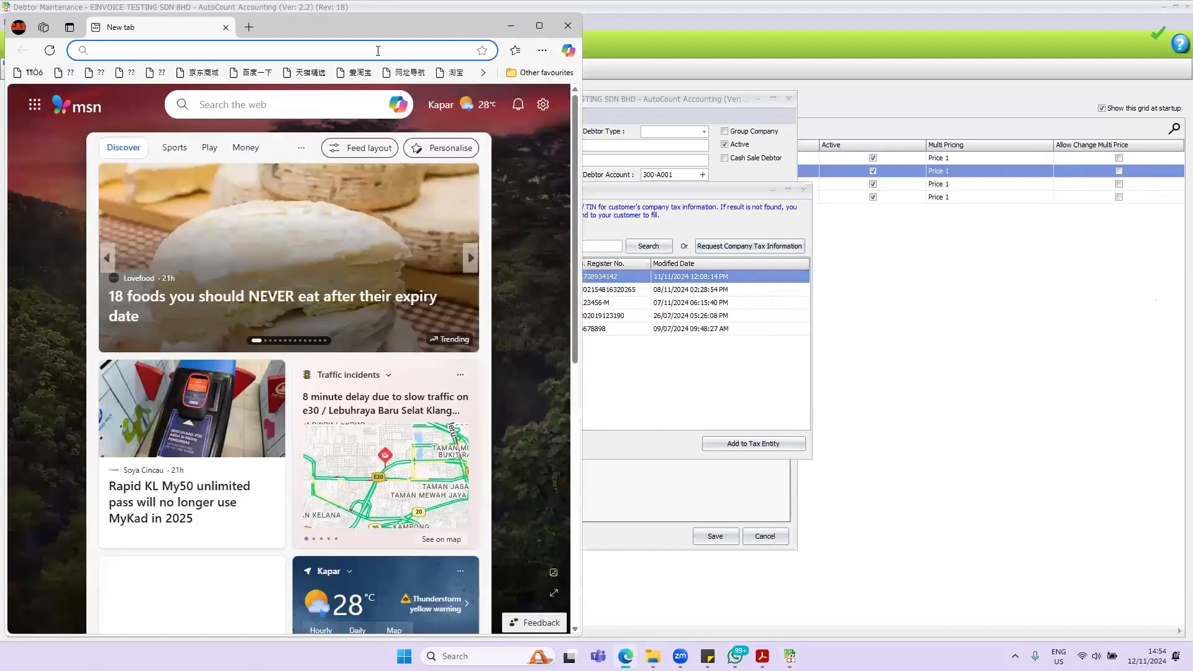
Open the copied request link in Edge, maximize the window, and dismiss the login prompt.
click(377, 51)
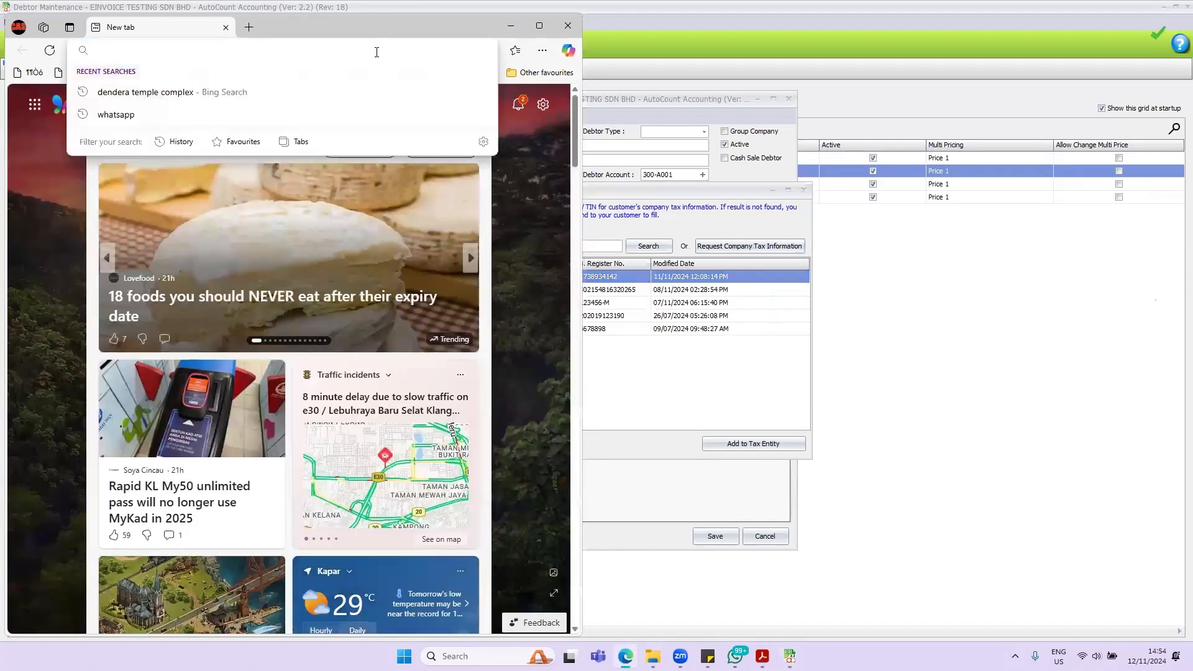
key(ctrl+v)
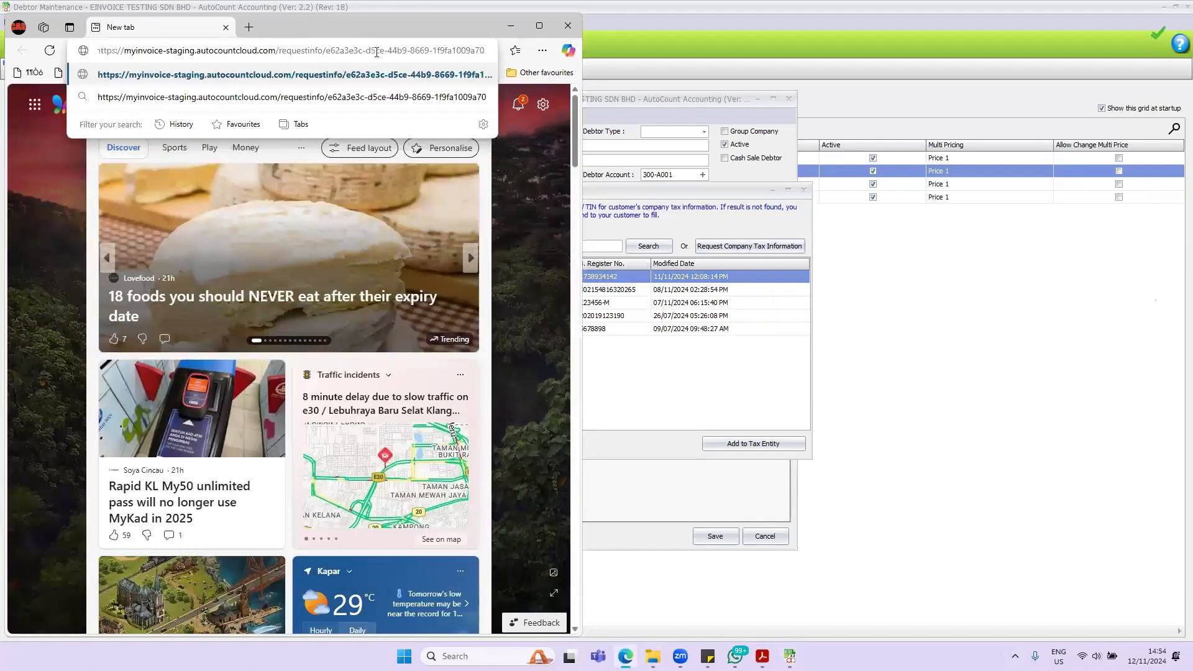
key(Return)
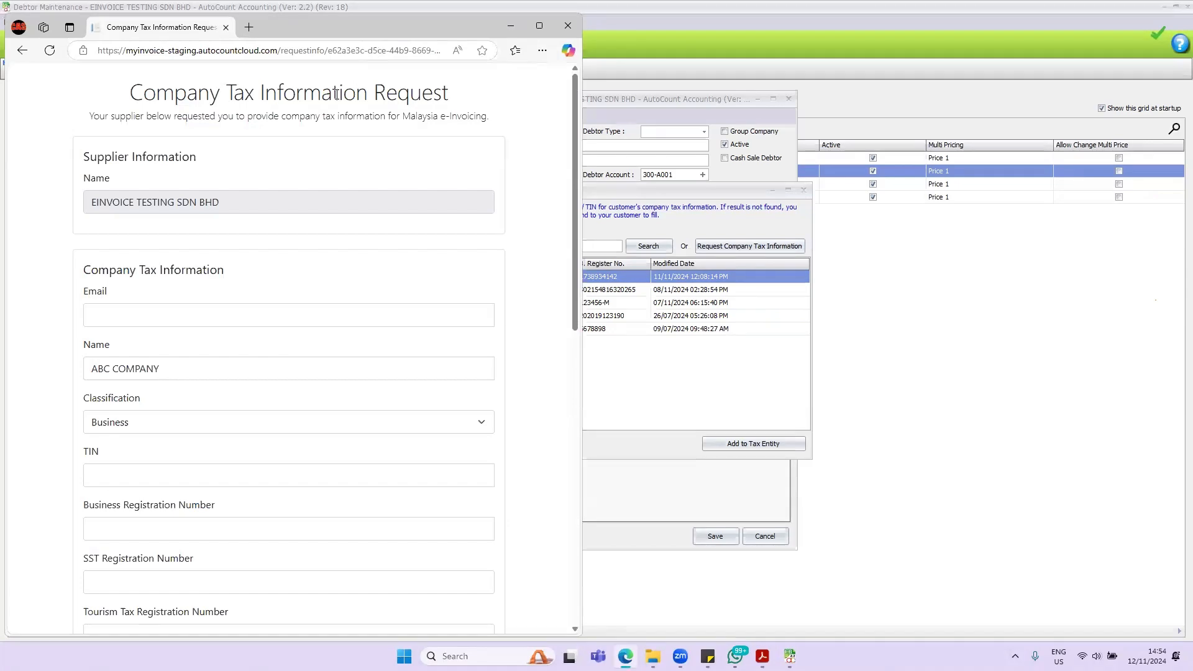
double_click(357, 23)
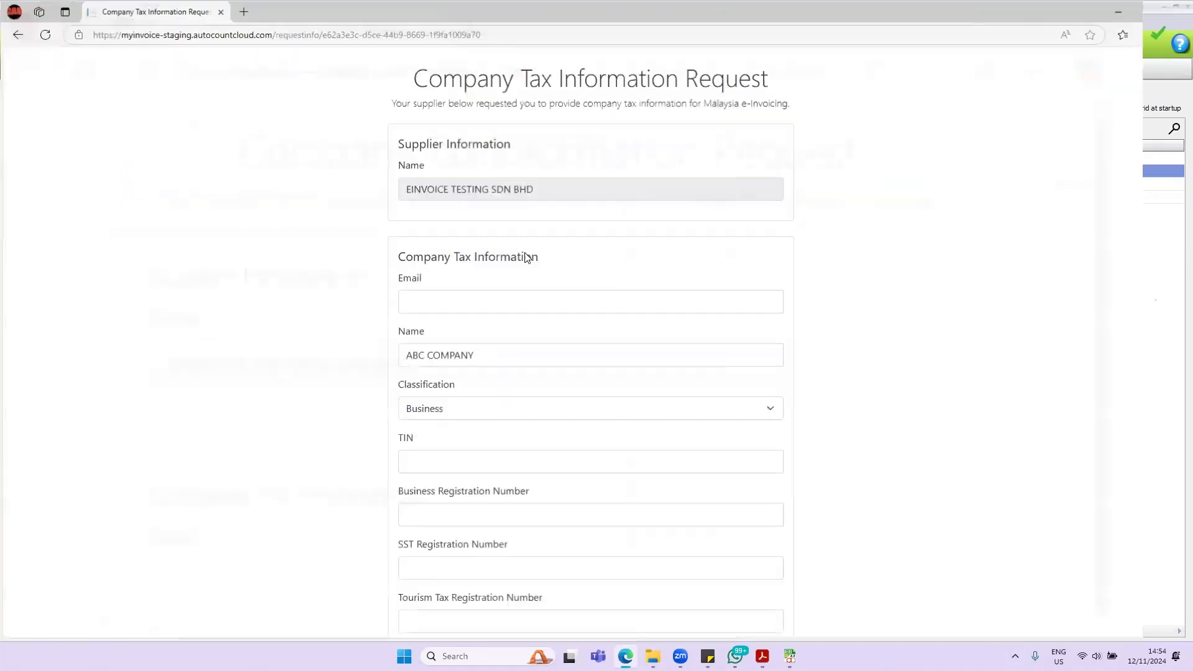
scroll(494, 278, down, 2)
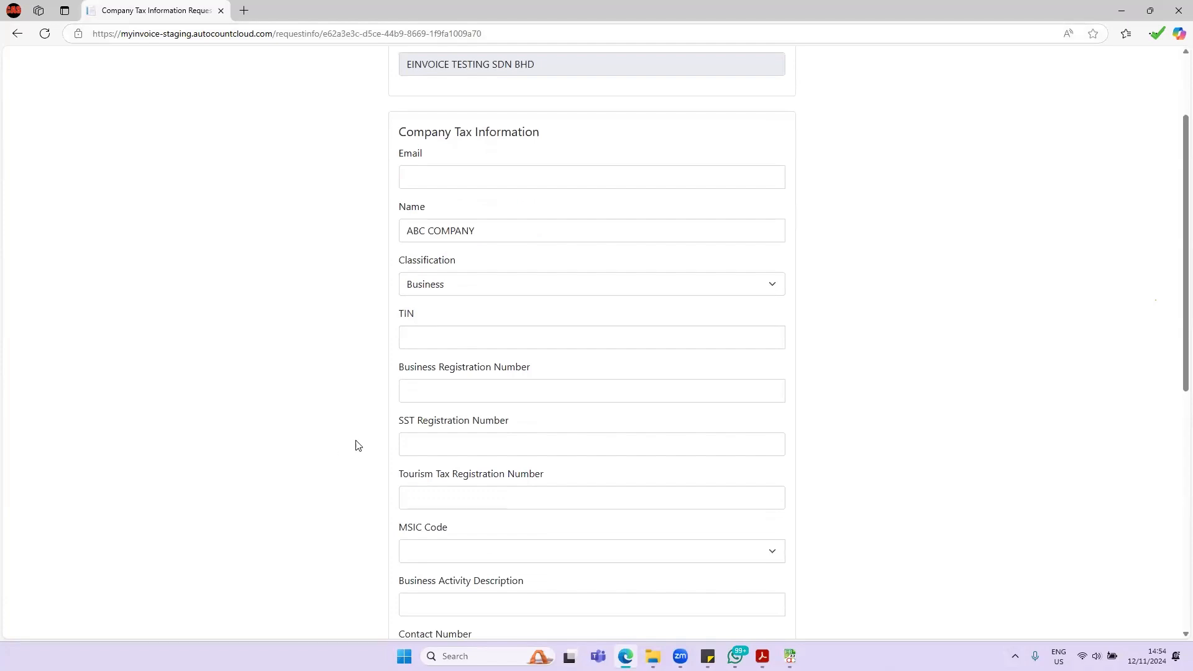
click(498, 178)
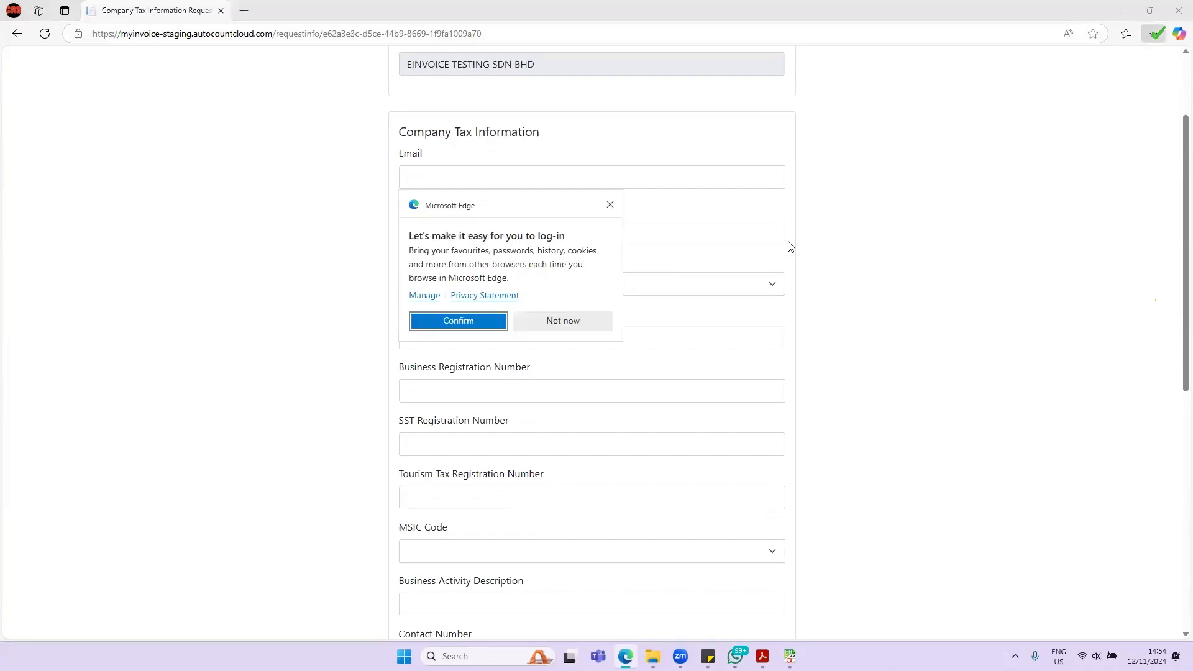
click(773, 243)
Paste the company's TIN and Business Registration Number from the notes into the form.
click(453, 336)
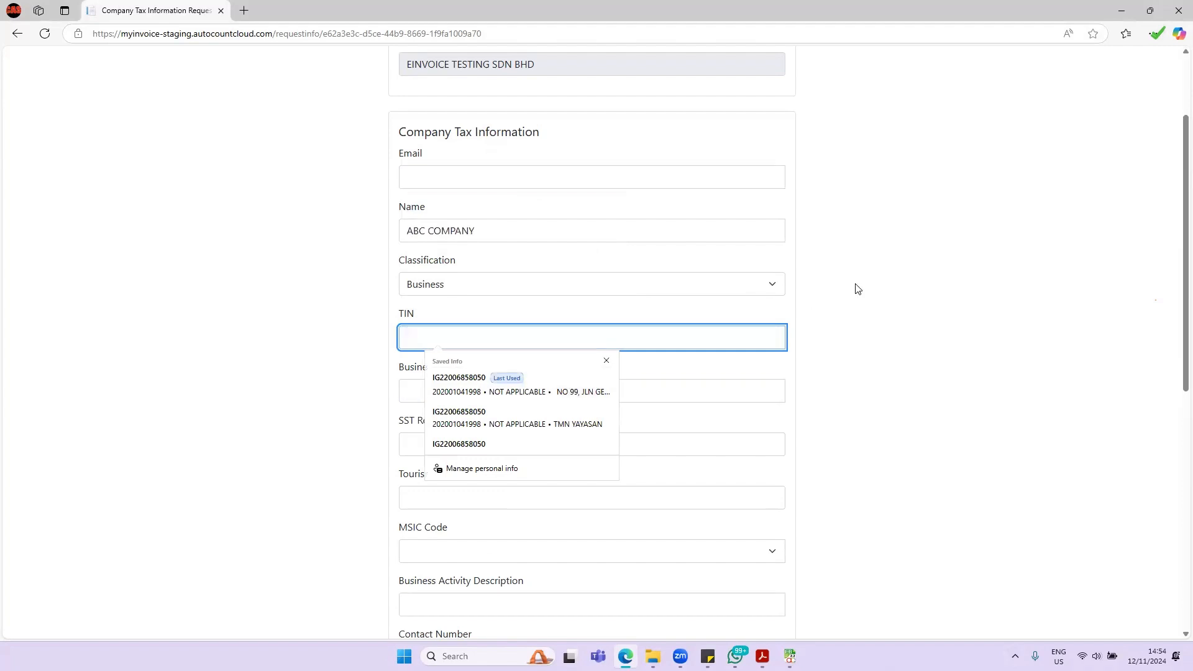
click(884, 277)
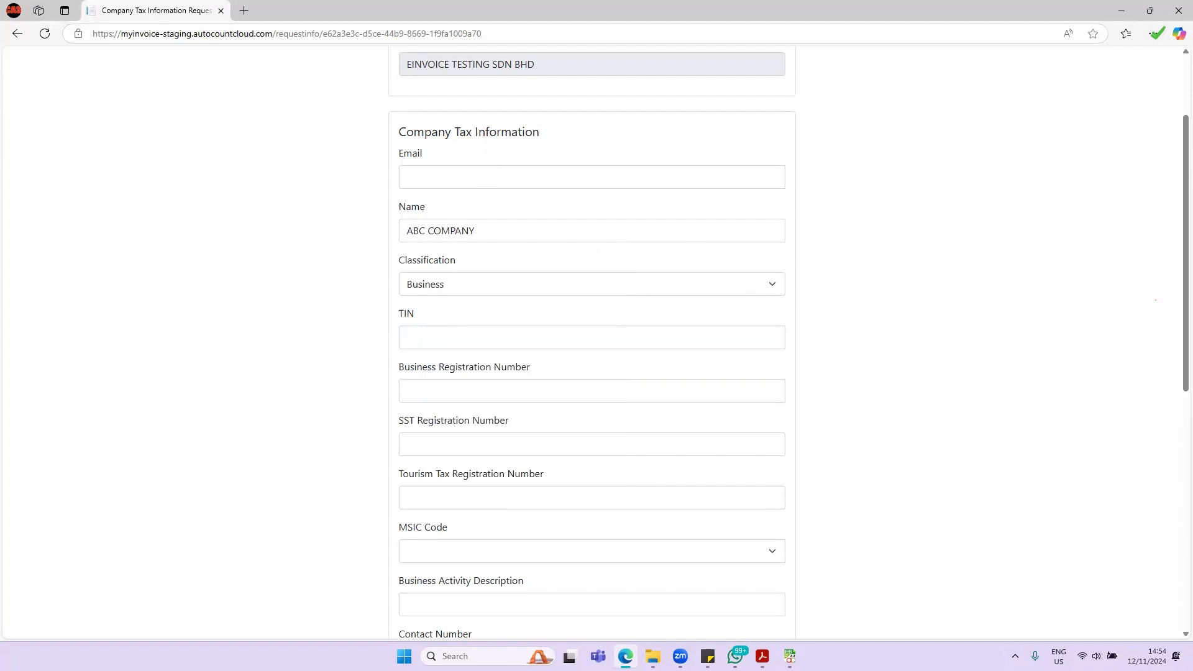
key(alt+Tab)
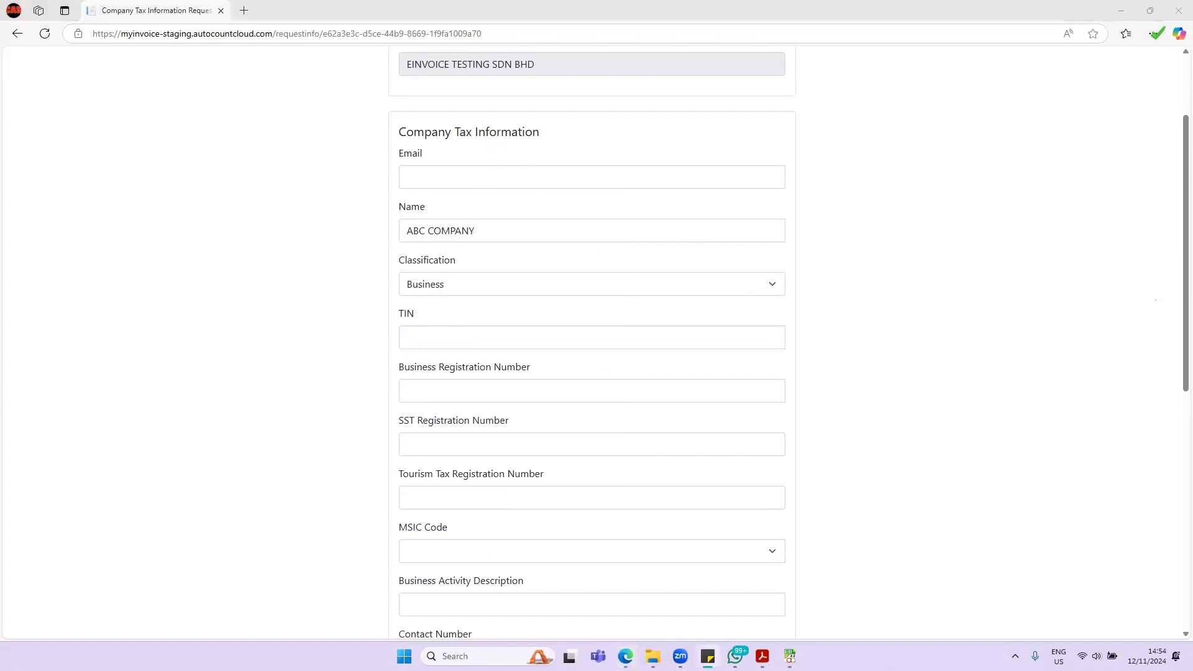
click(425, 340)
key(ctrl+v)
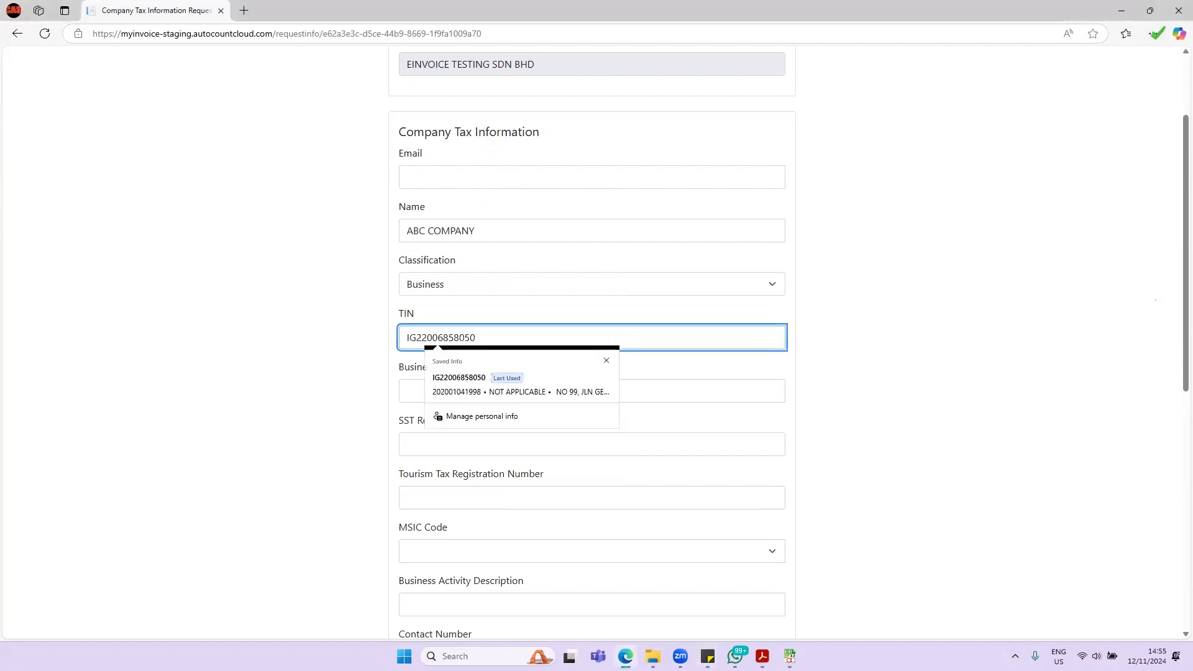
click(171, 383)
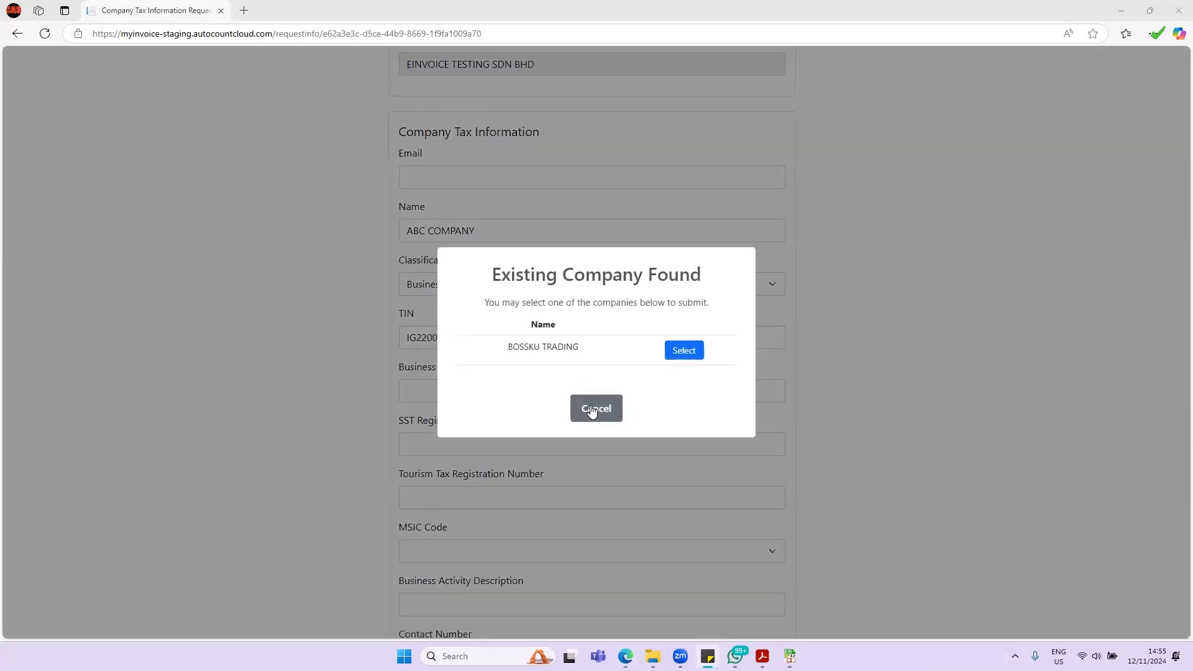
click(590, 411)
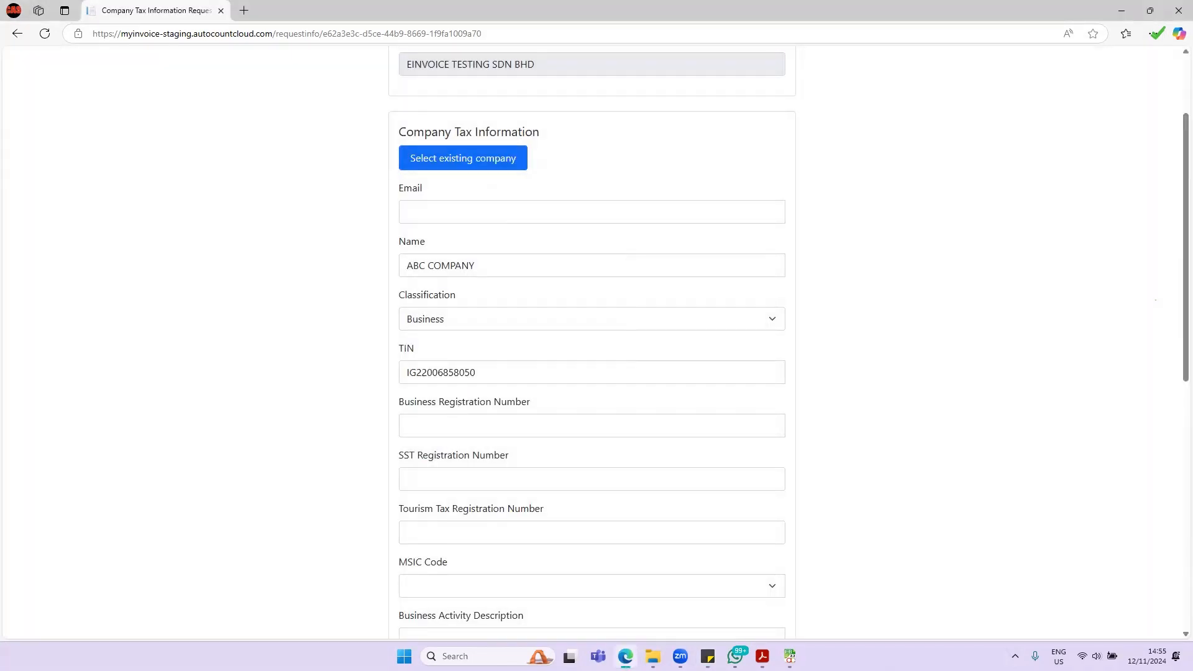
key(alt+Tab)
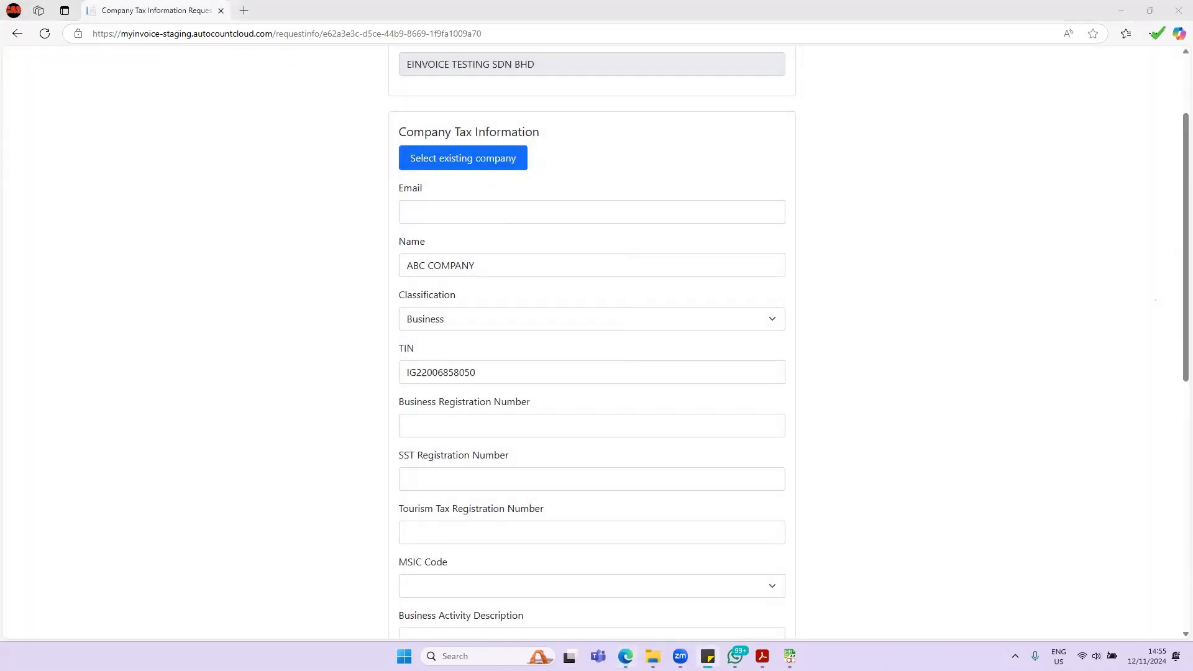
click(404, 426)
key(ctrl+v)
click(392, 479)
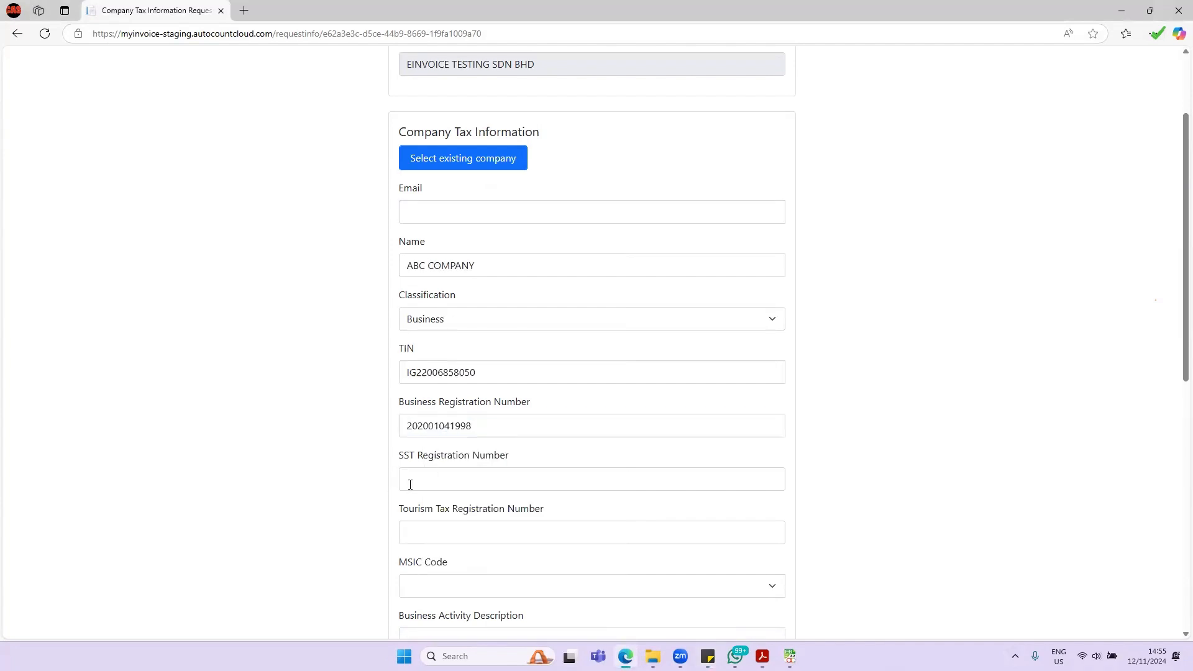
scroll(447, 503, down, 1)
click(451, 534)
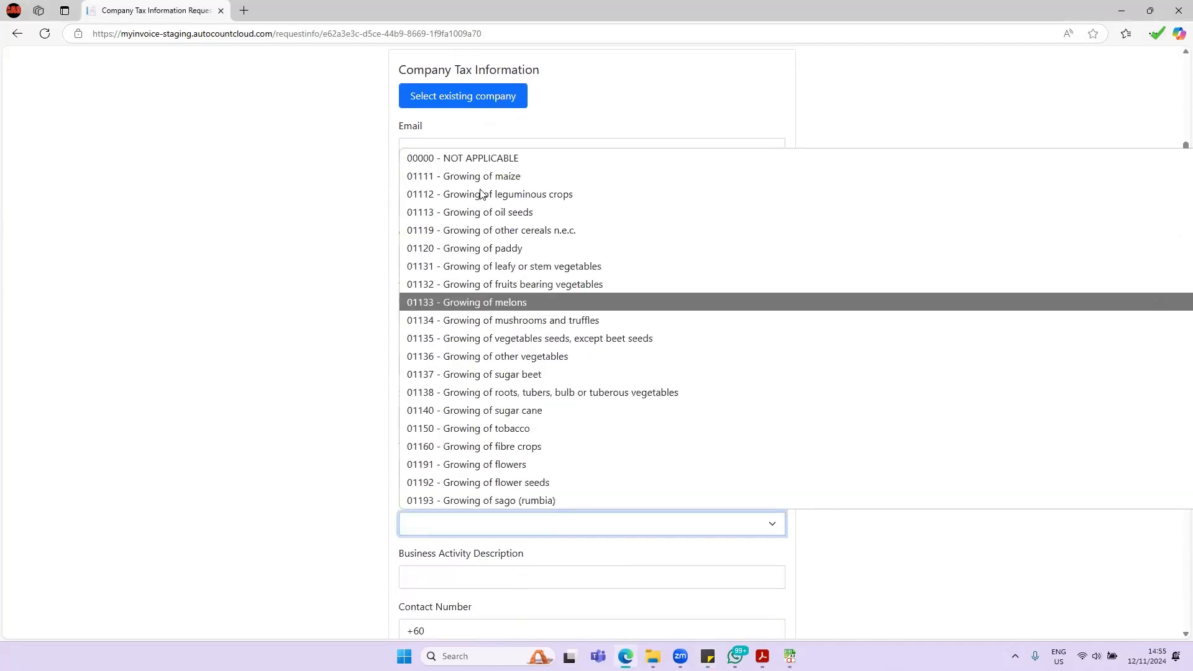
Choose MSIC Code 00000 - NOT APPLICABLE and enter the company's contact number.
click(514, 159)
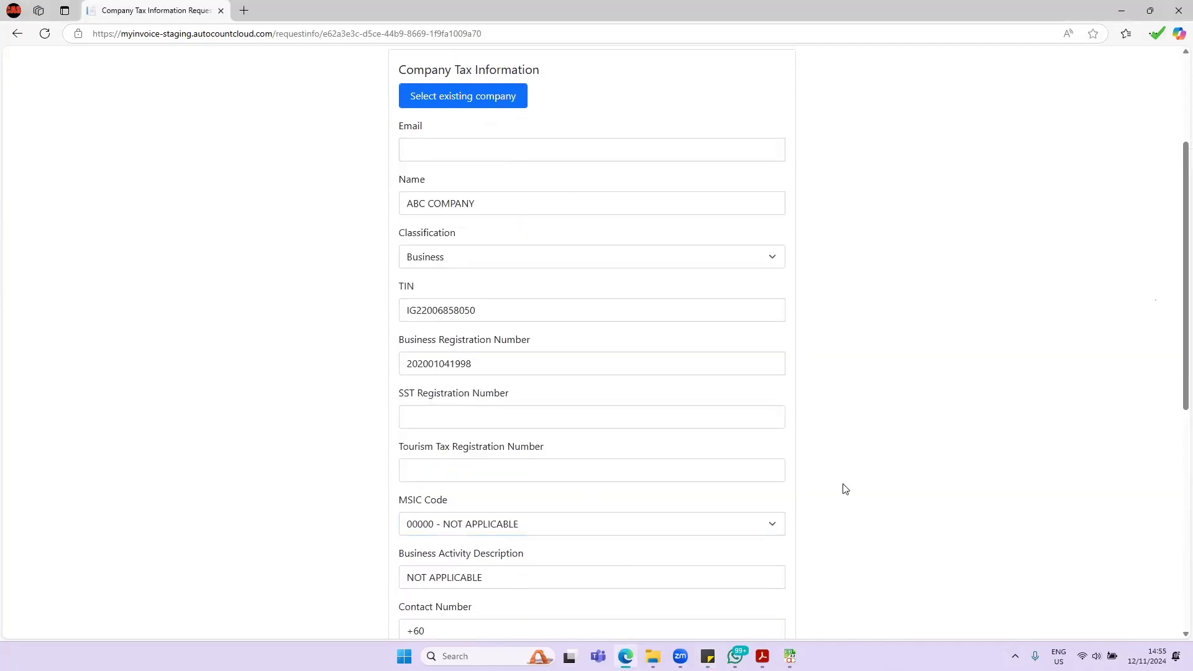
scroll(621, 510, down, 2)
click(474, 512)
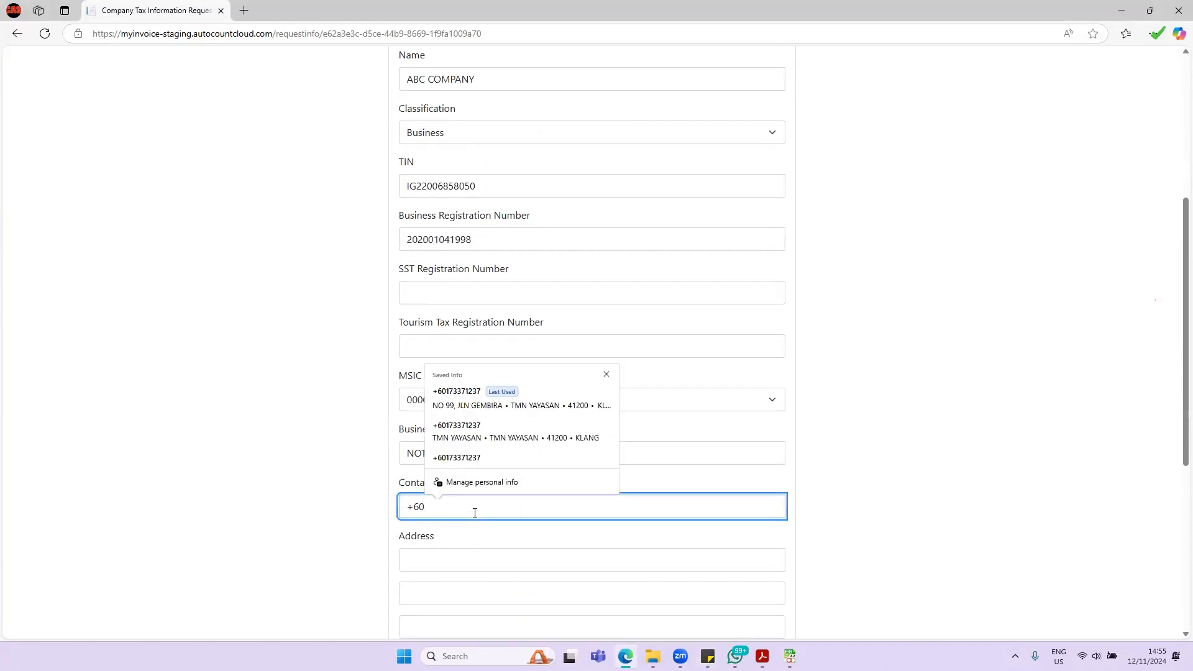
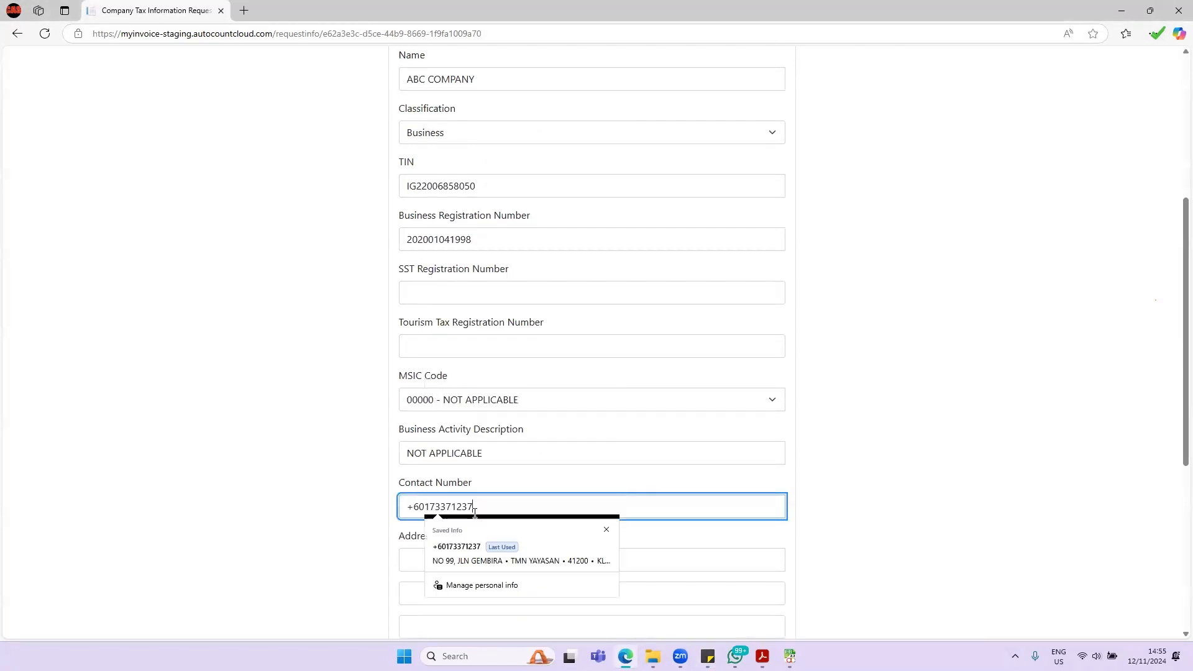
key(shift+End)
text(11111)
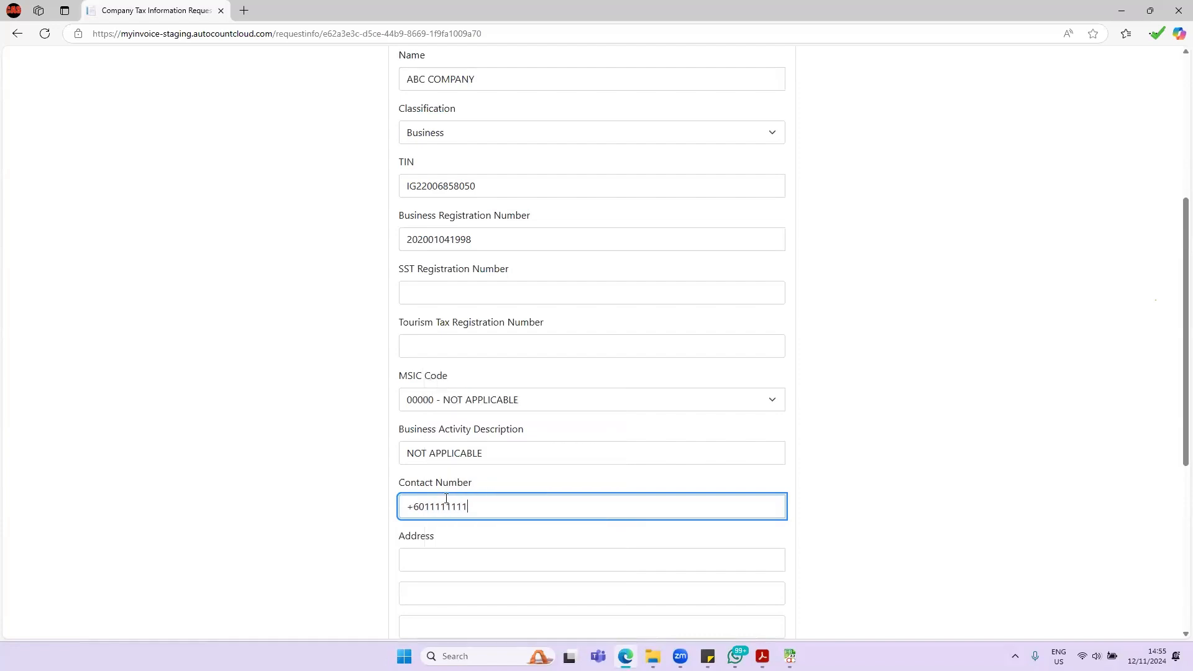
text(111111)
click(436, 556)
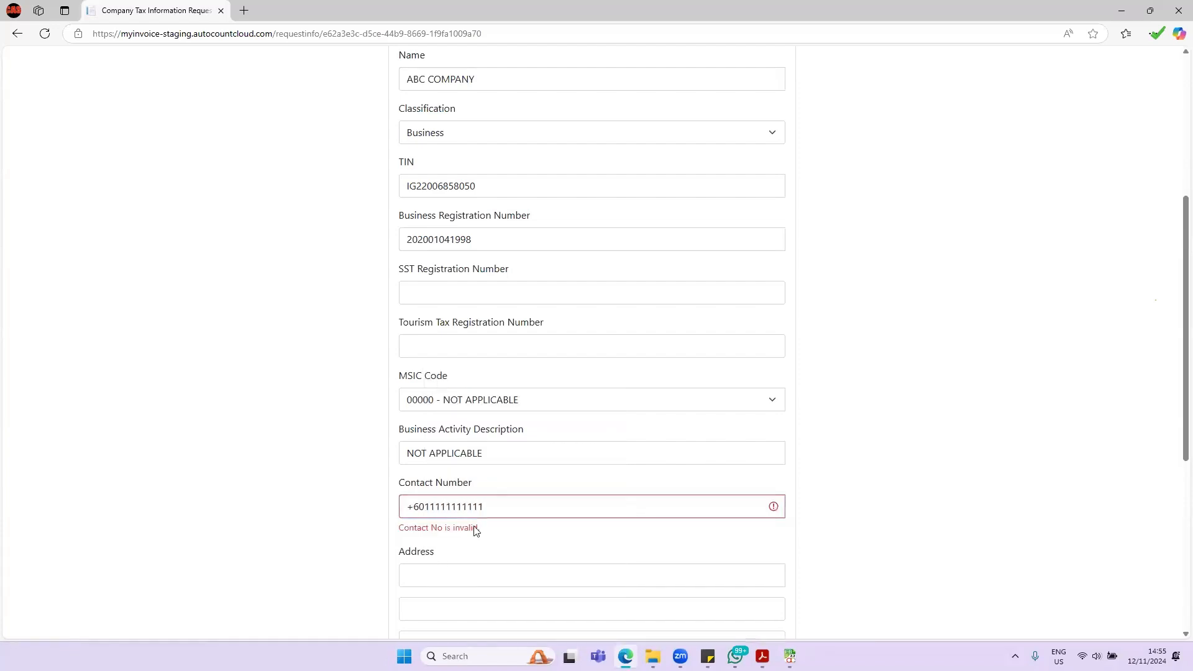
click(509, 506)
key(BackSpace)
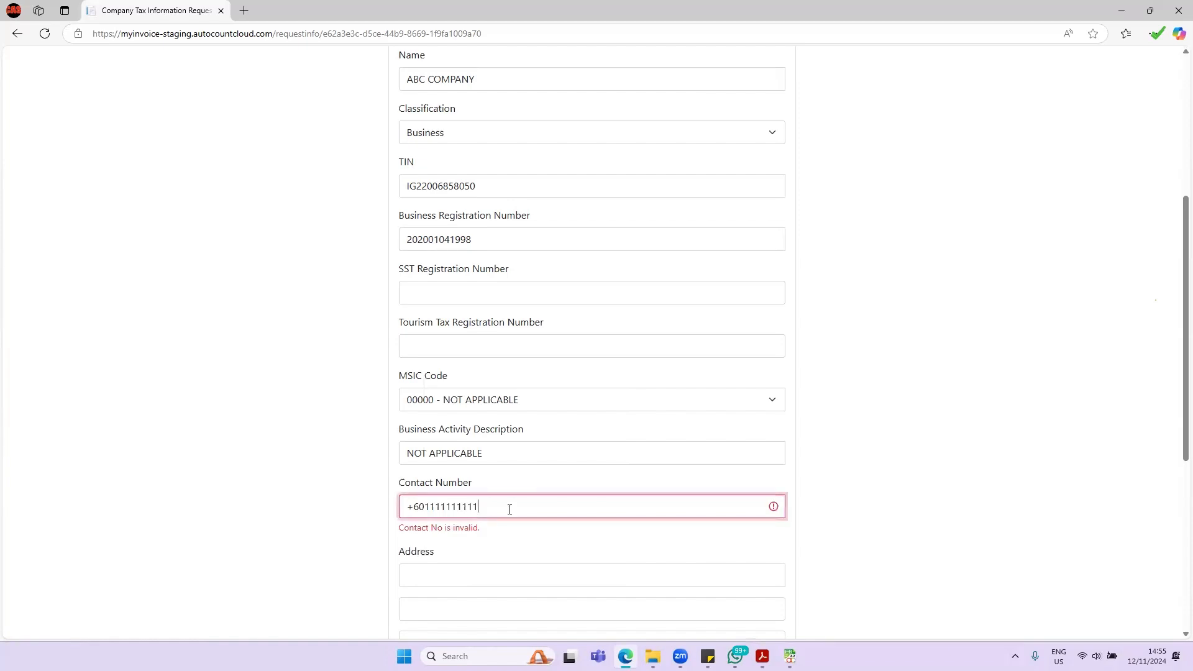
Fill the KLANG, Selangor address from saved details, allow information sharing, and submit the form.
click(451, 579)
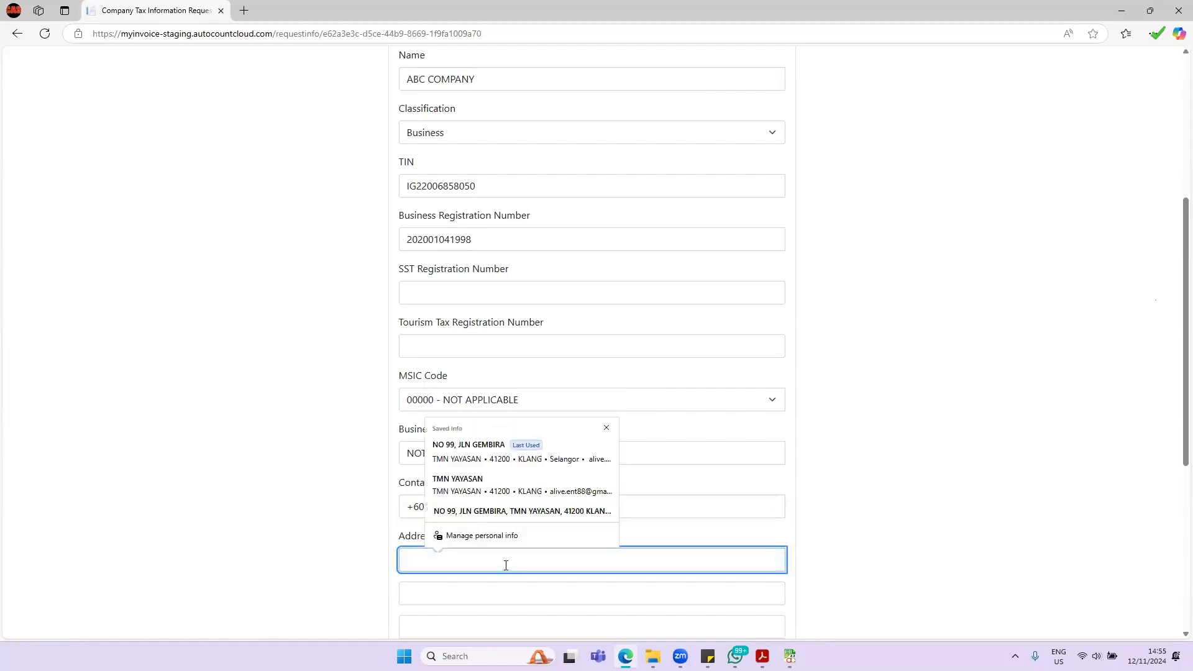
text(no 99)
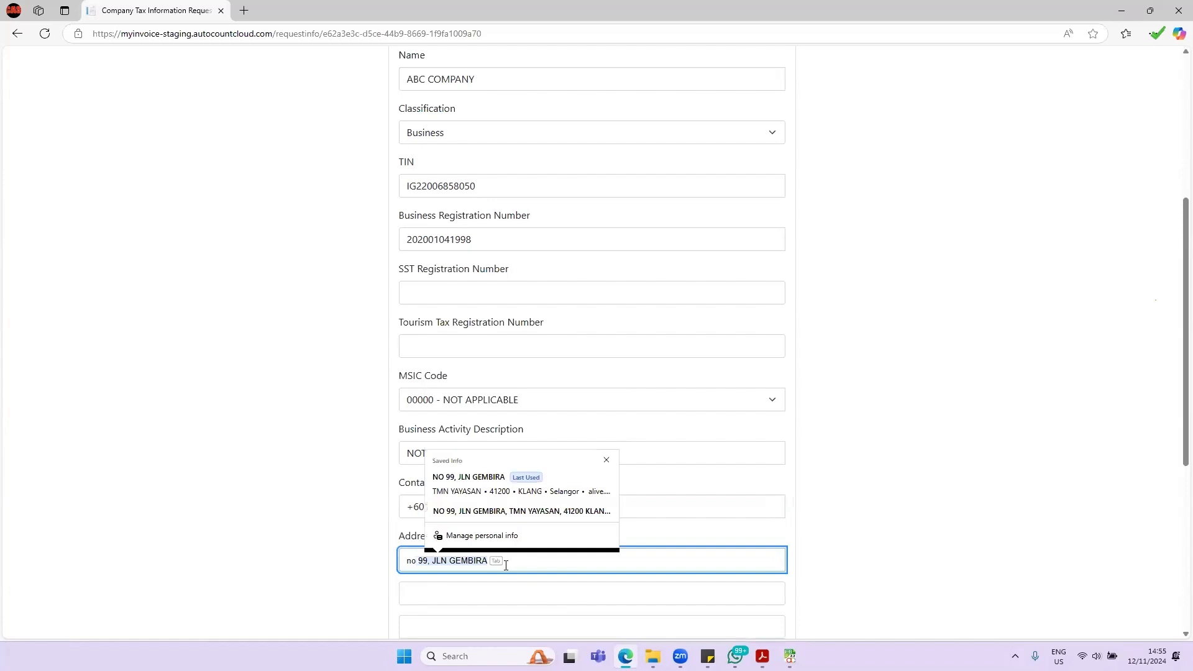
click(488, 517)
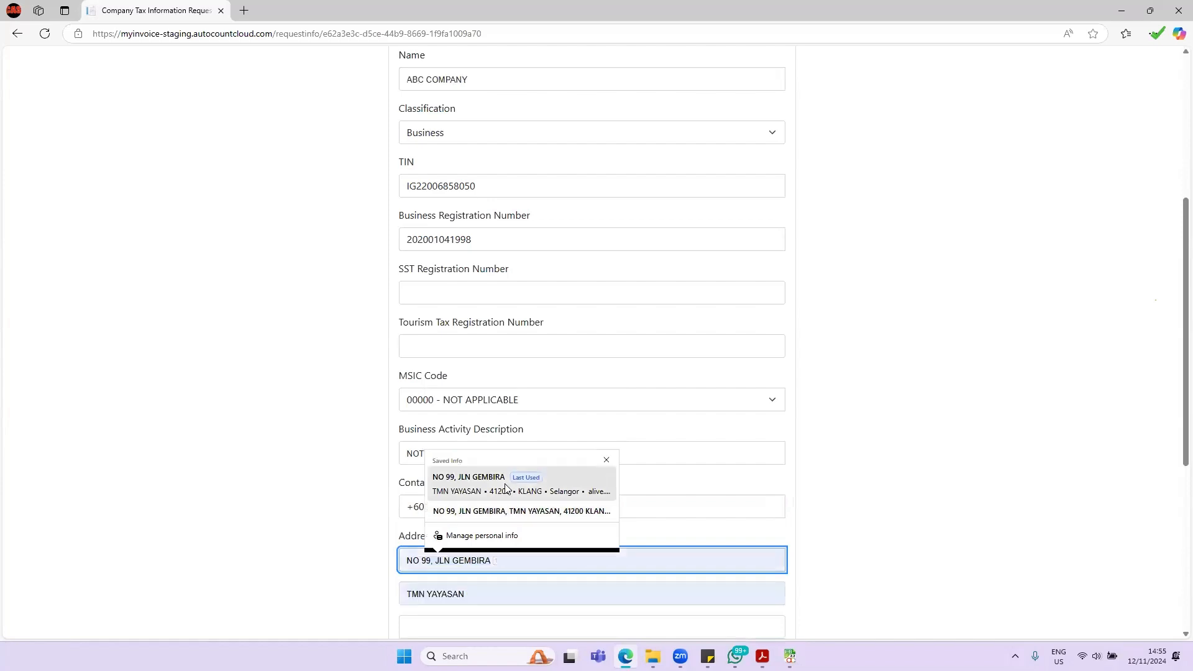
click(611, 415)
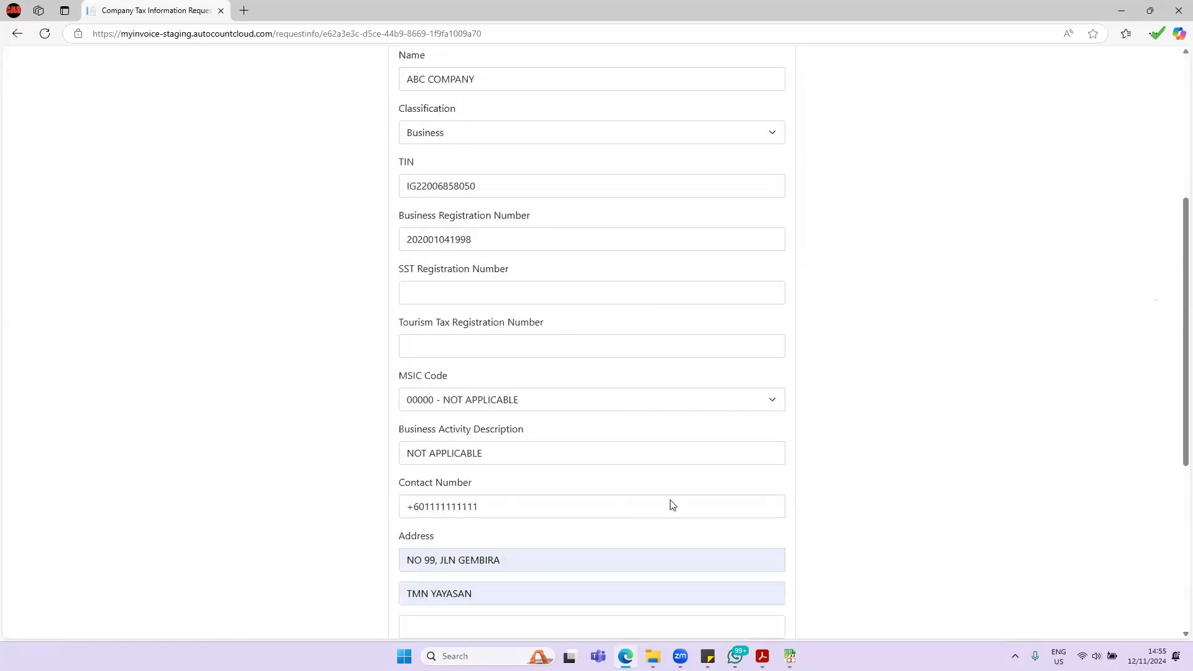
scroll(536, 485, down, 4)
scroll(537, 486, down, 2)
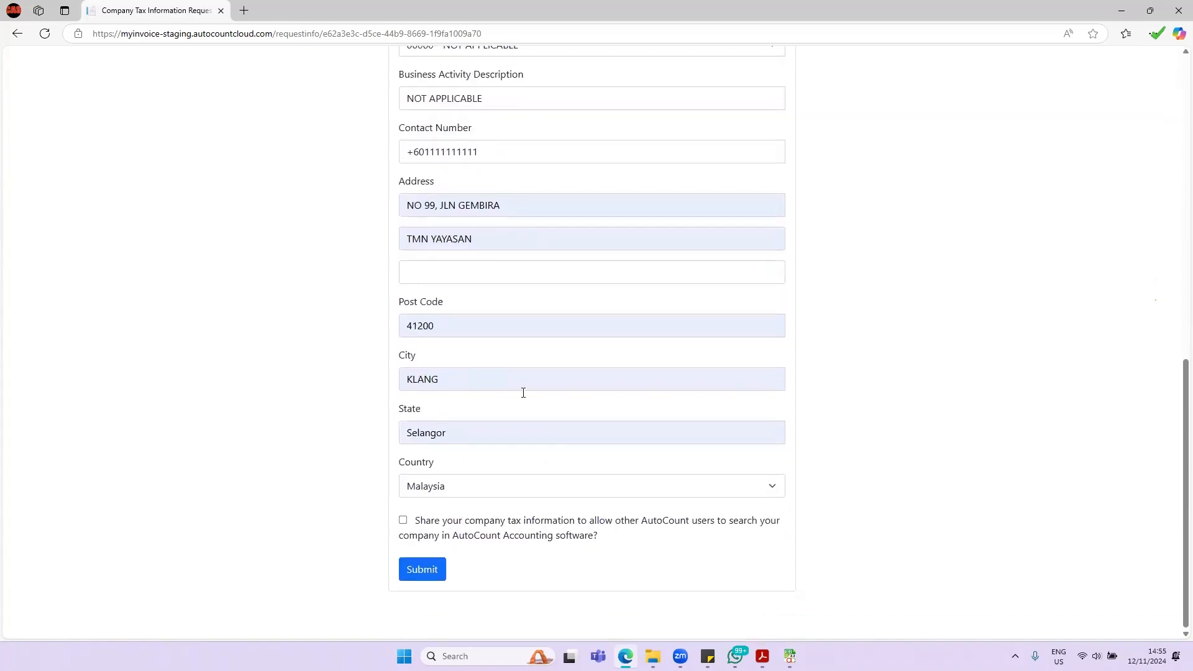
scroll(553, 402, up, 7)
scroll(557, 236, up, 2)
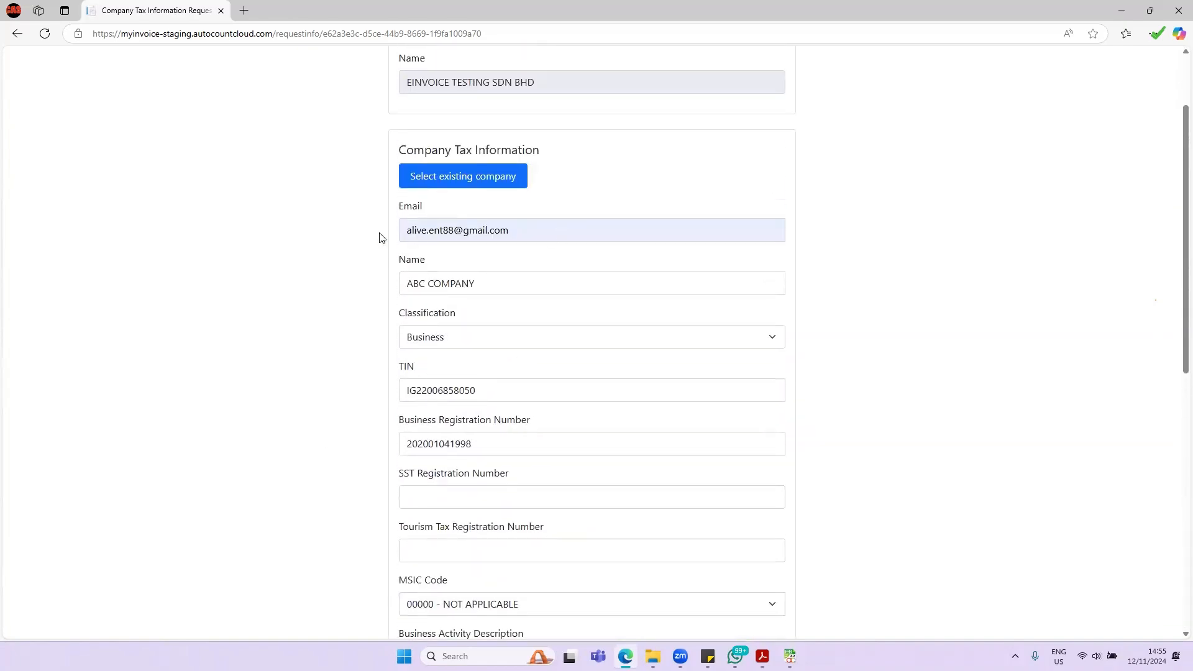
drag(557, 235, 379, 235)
click(1048, 305)
scroll(724, 366, down, 8)
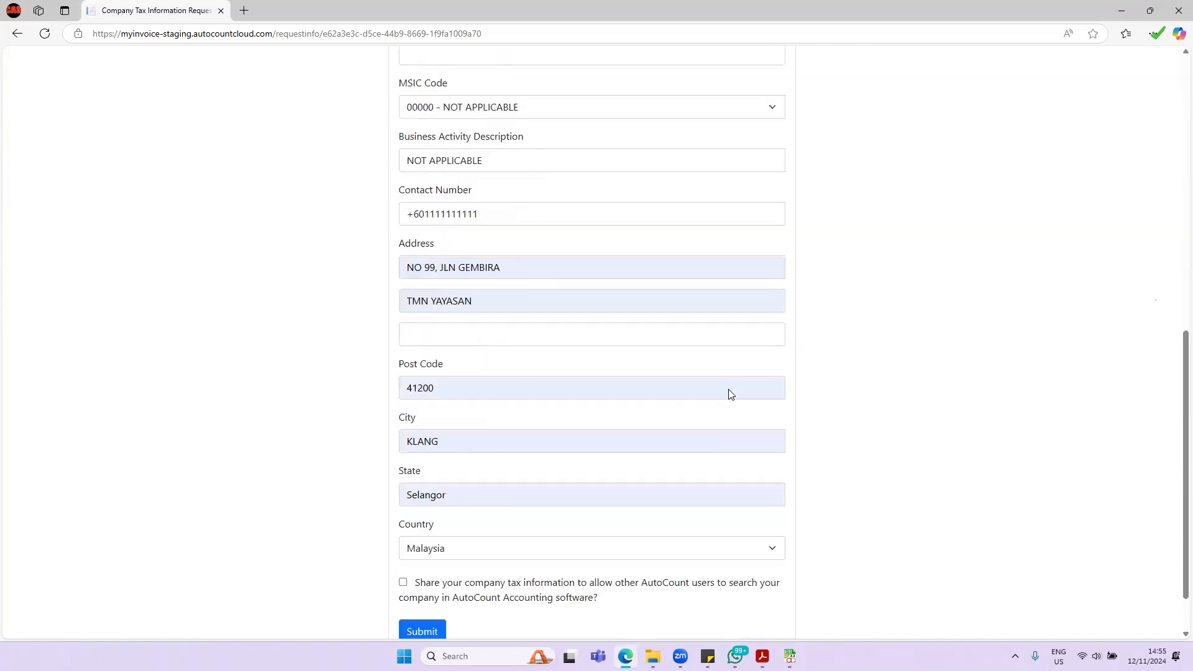
scroll(730, 394, down, 1)
click(403, 520)
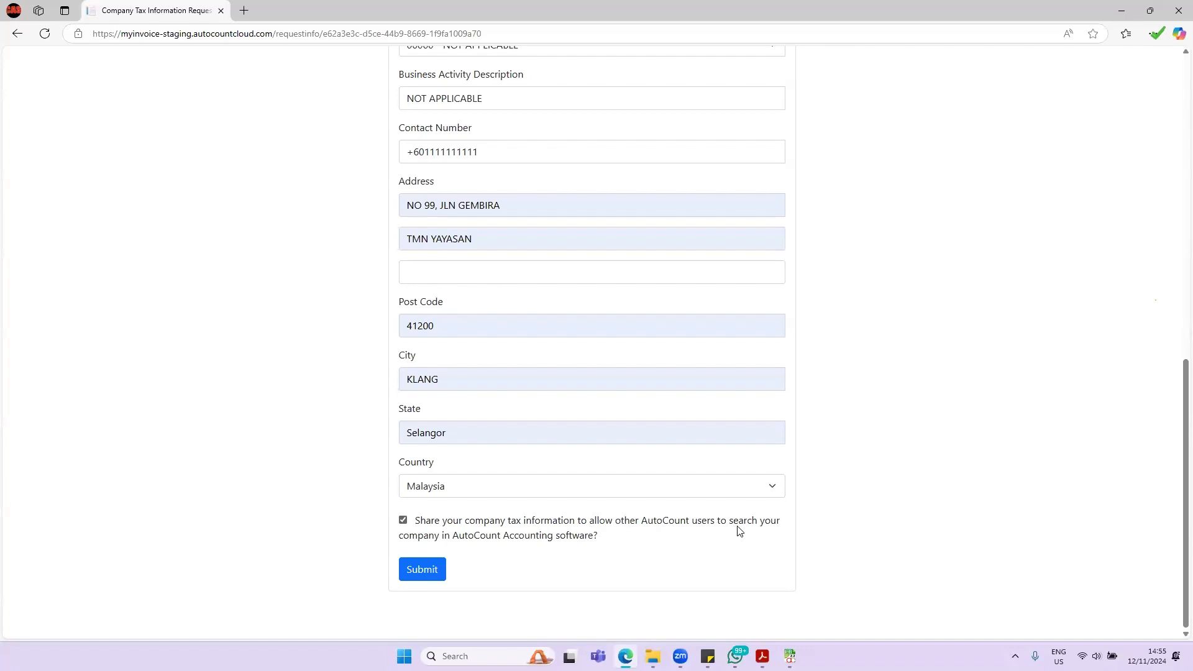
click(428, 573)
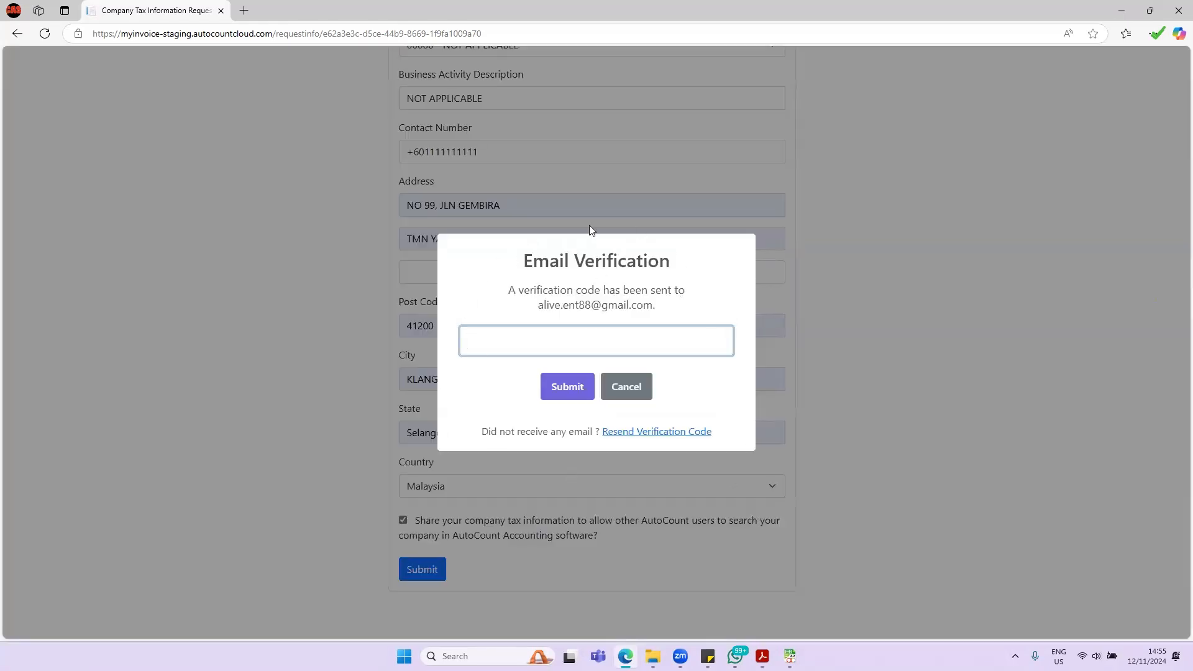
Enter the verification code sent by email and submit it.
drag(540, 309, 679, 312)
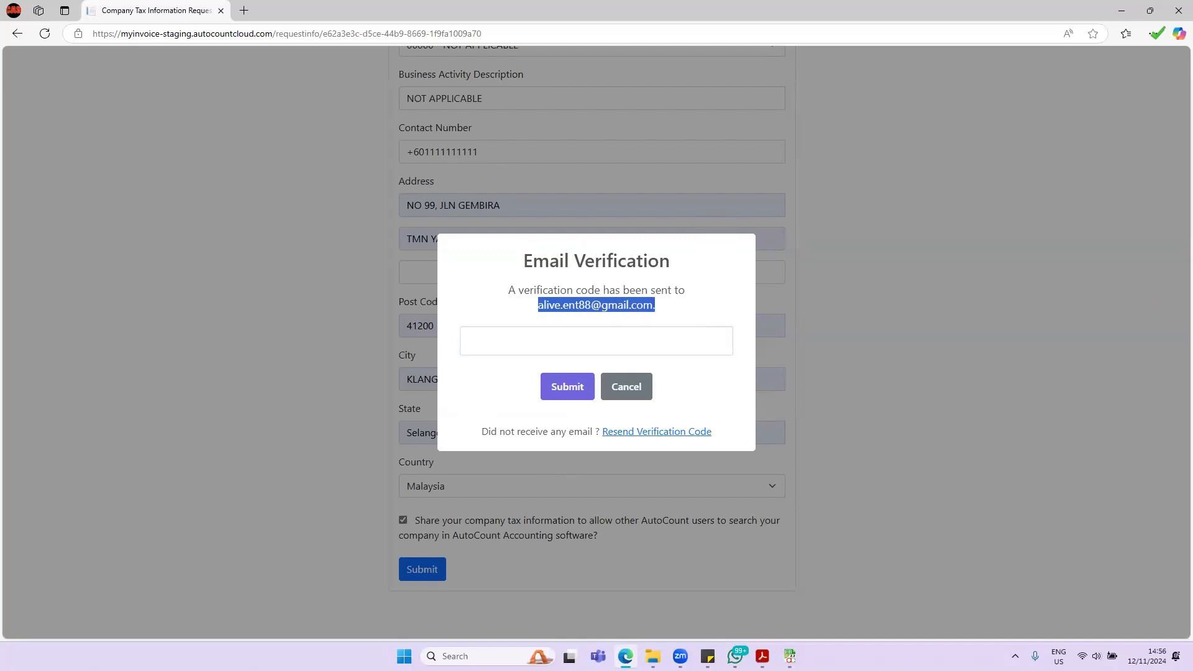
click(655, 344)
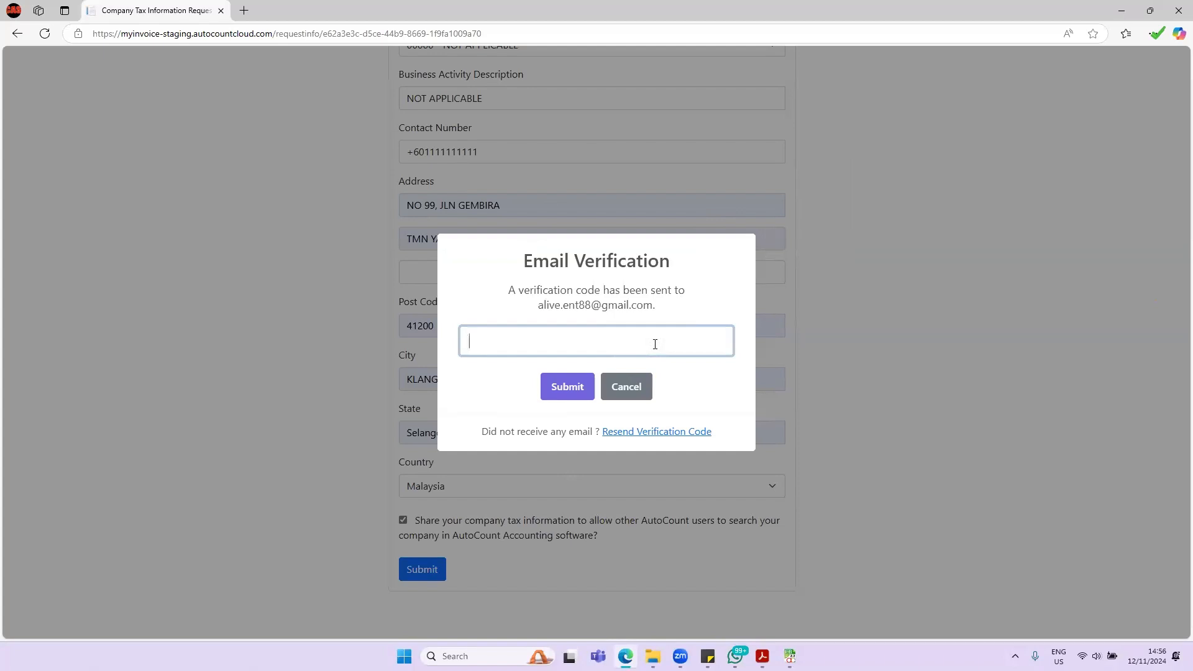
click(563, 393)
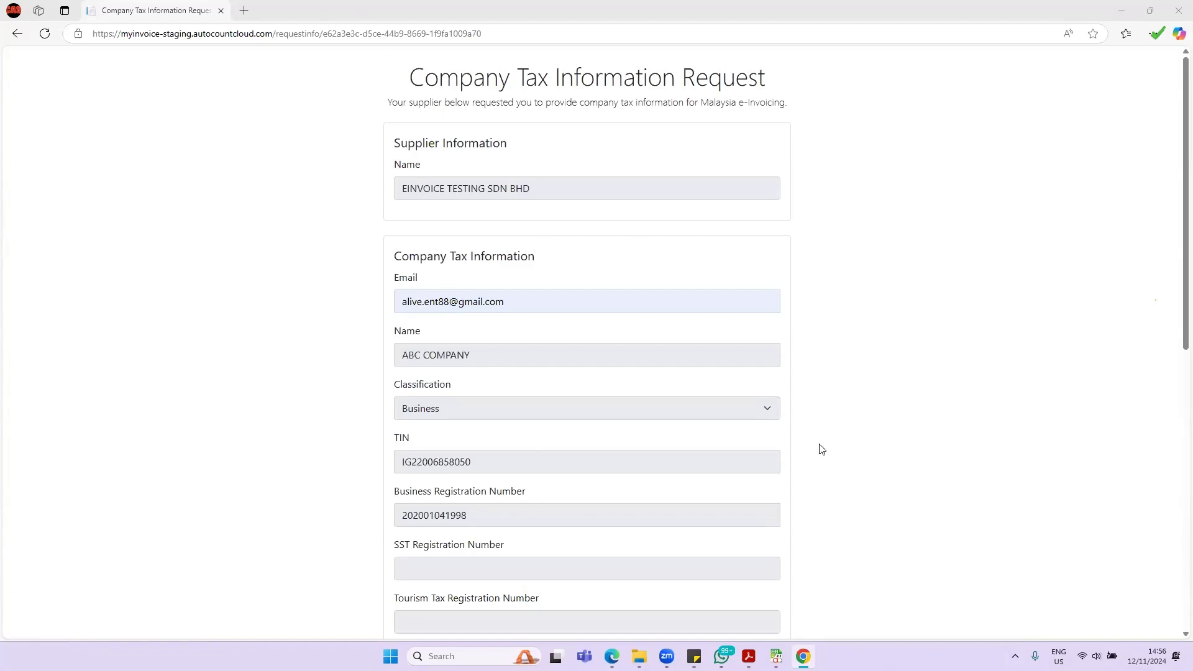
scroll(812, 461, down, 9)
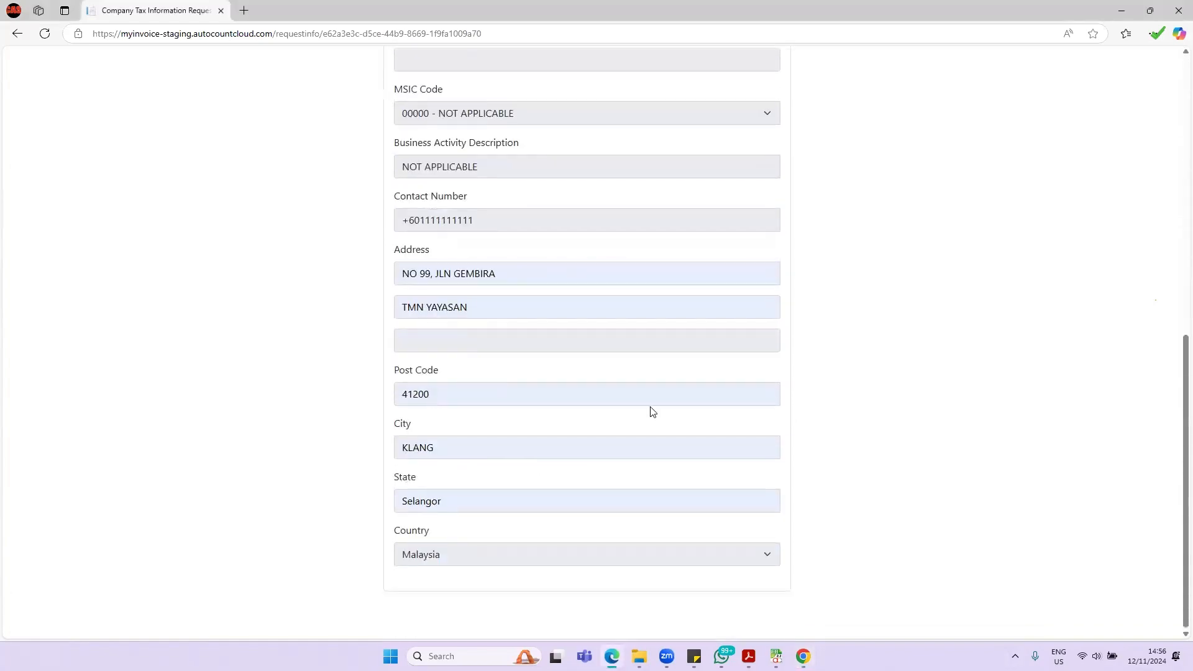
scroll(653, 412, up, 9)
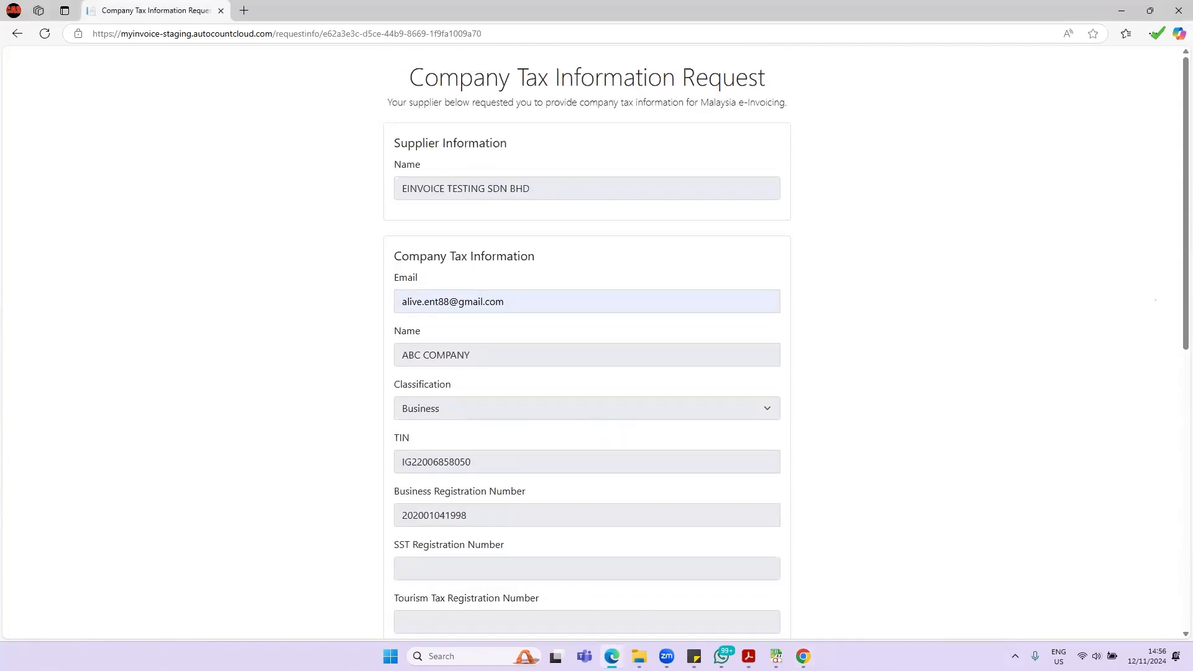
key(alt+Tab)
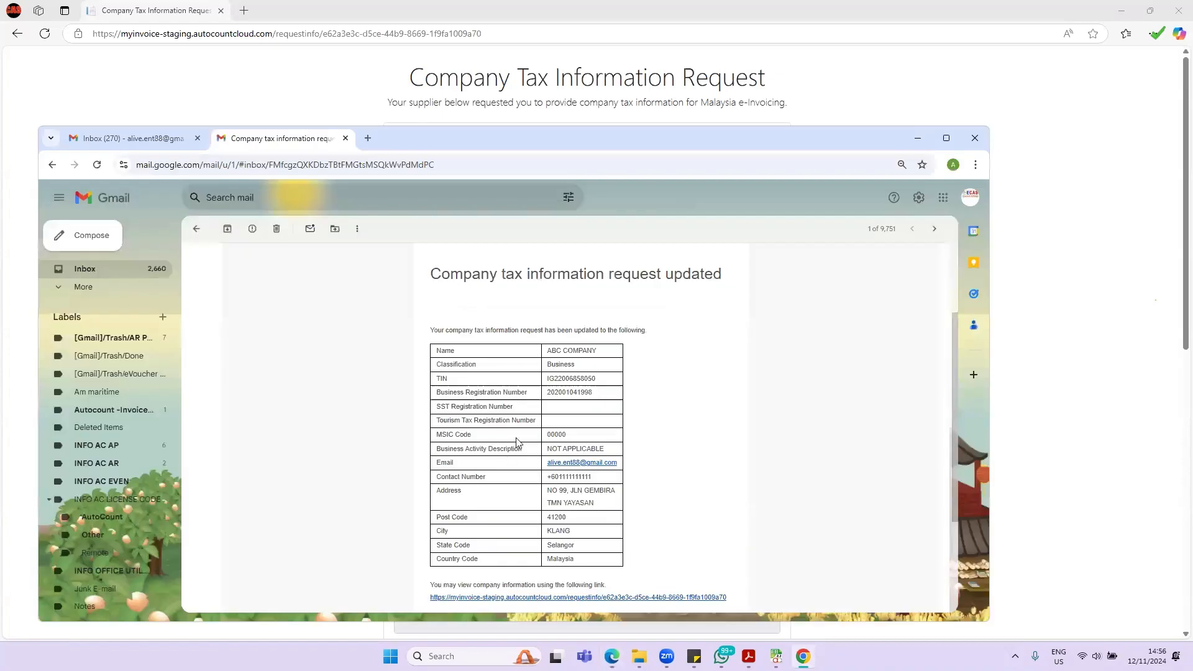
Read through the 'Company tax information request updated' email, then minimize Chrome.
scroll(515, 438, up, 2)
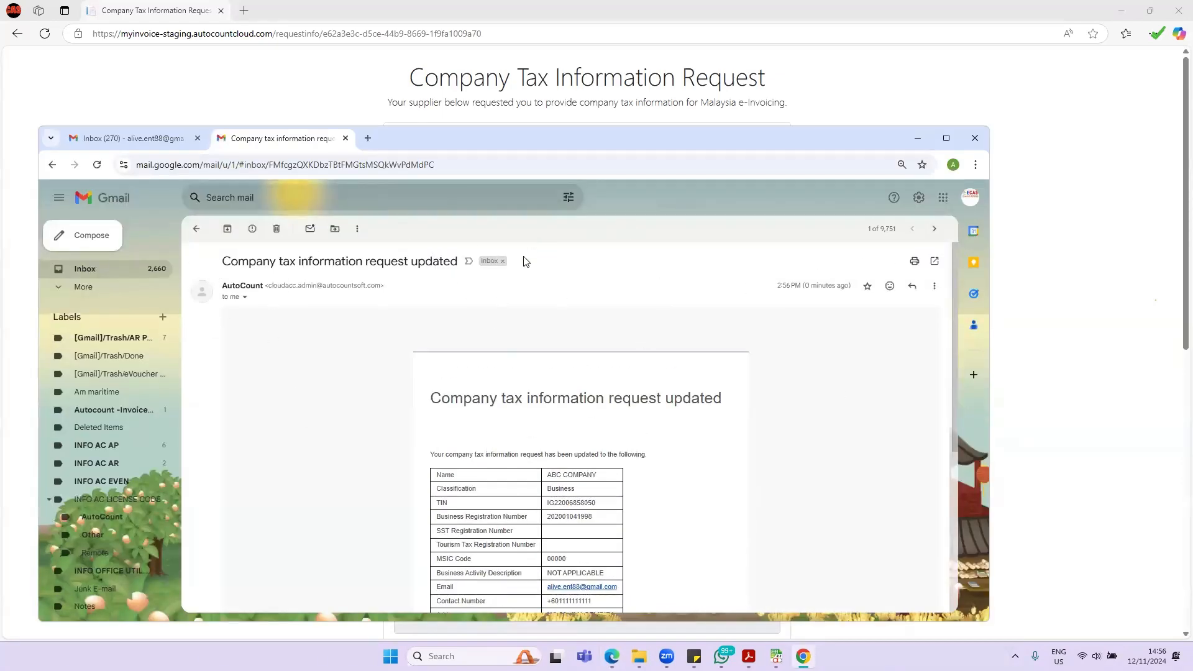
scroll(615, 413, down, 2)
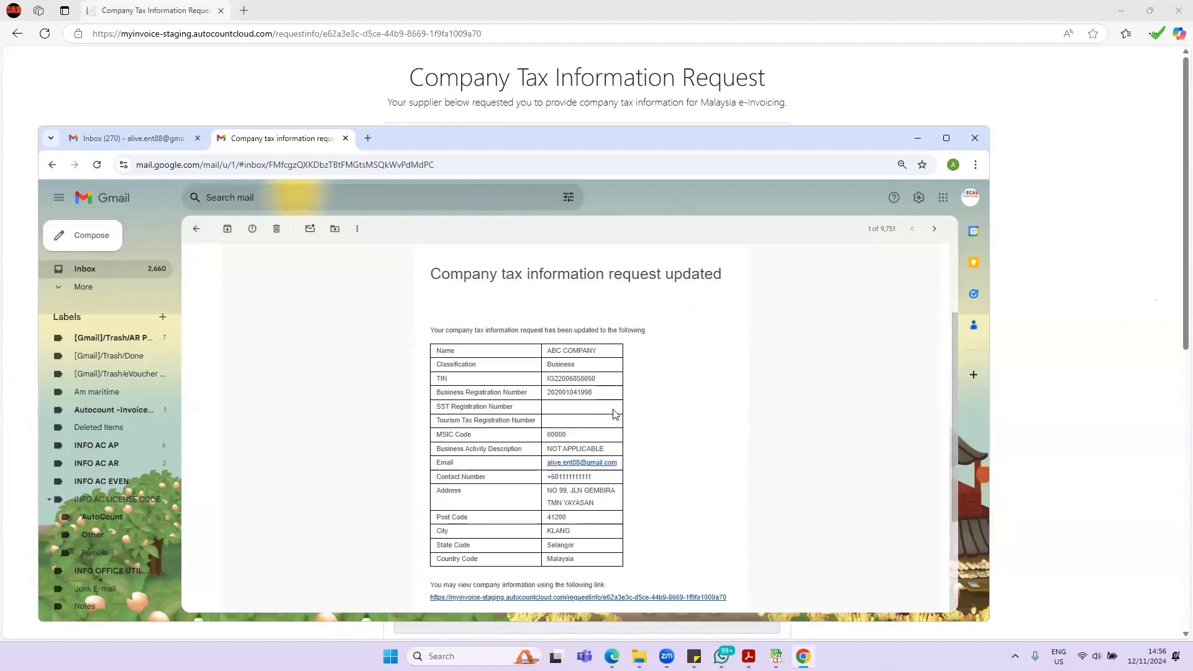
scroll(596, 408, up, 1)
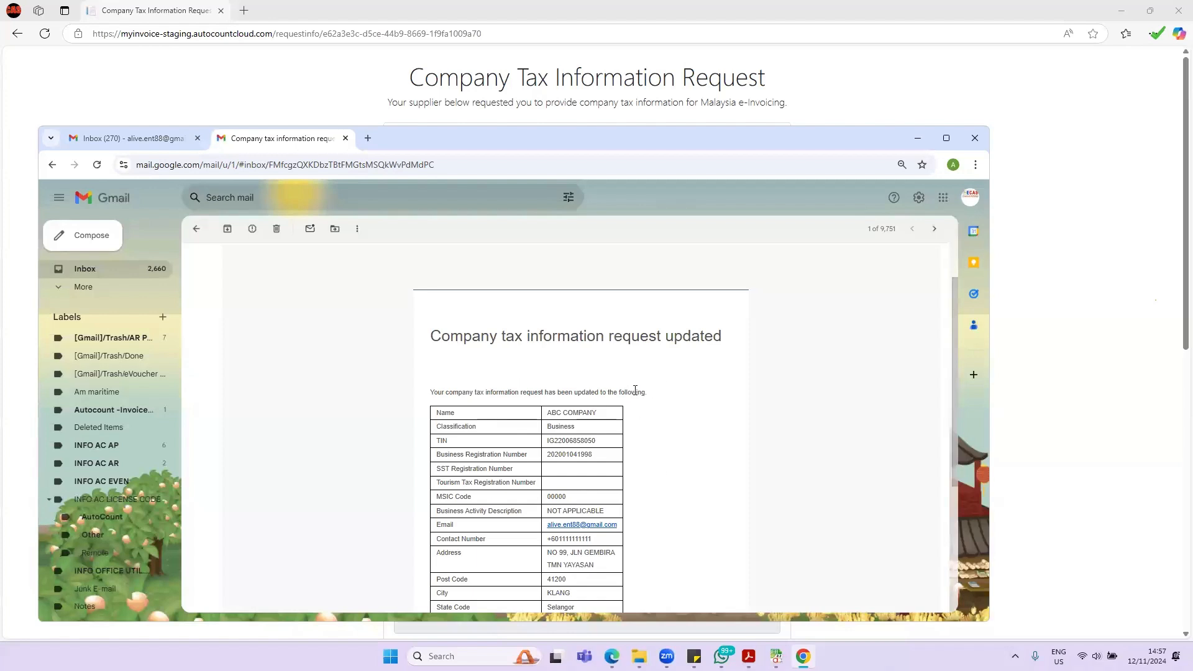
click(918, 138)
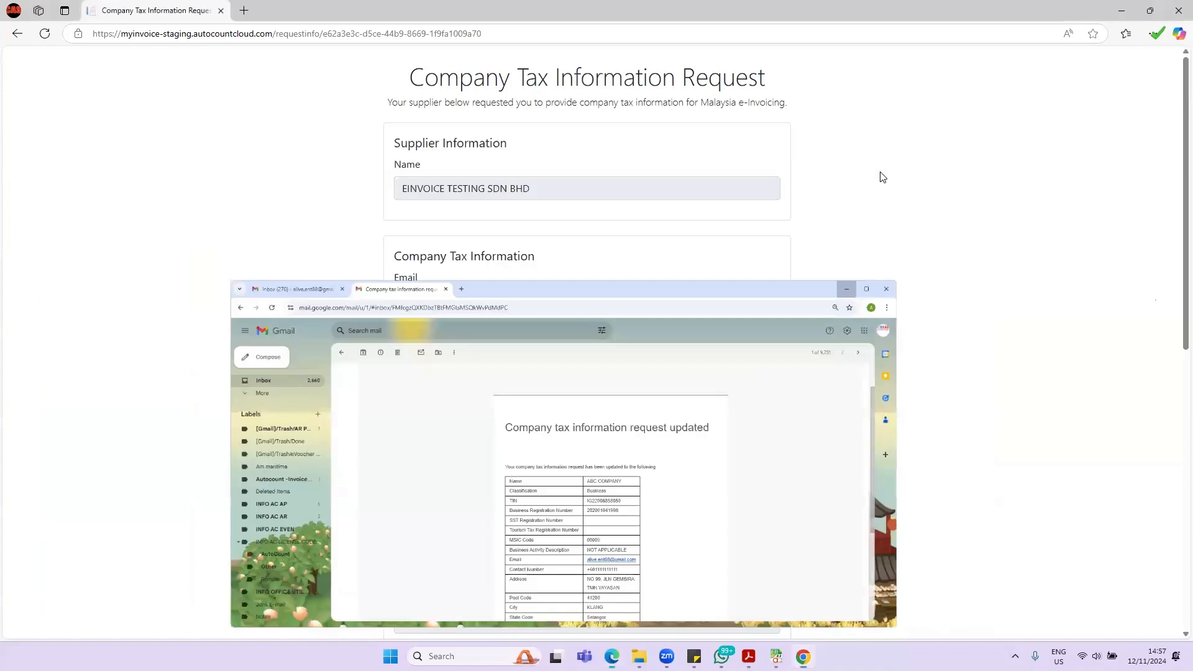
Close the tax information search, the ABC COMPANY edit window and Debtor Maintenance.
click(1179, 10)
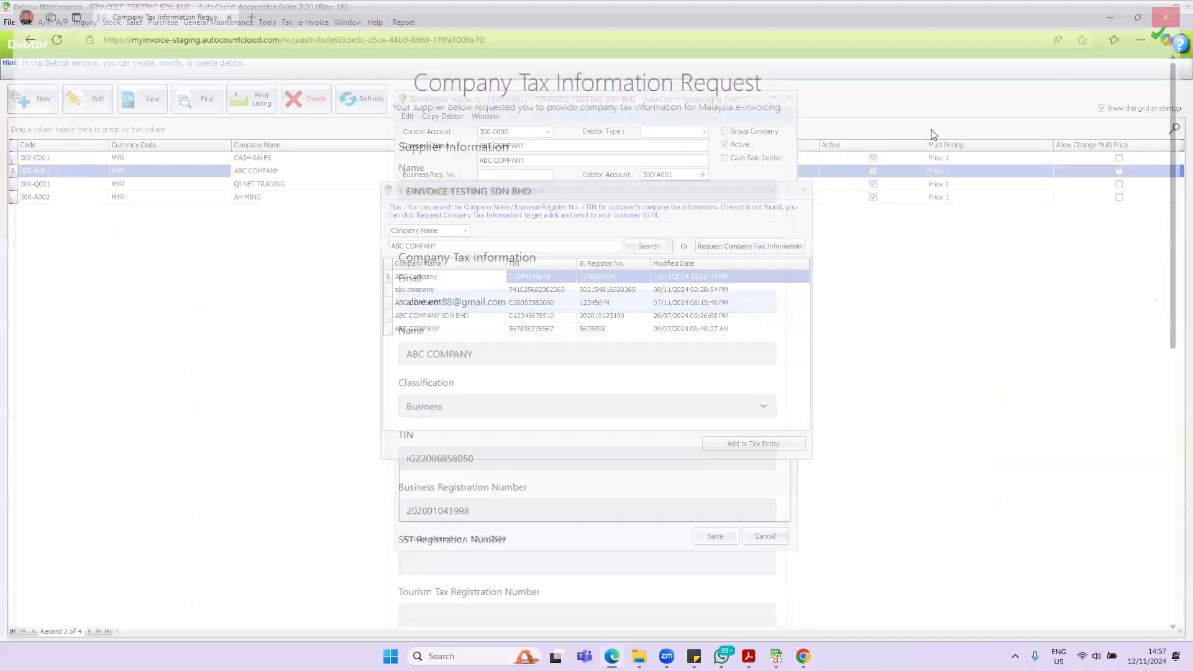
click(803, 190)
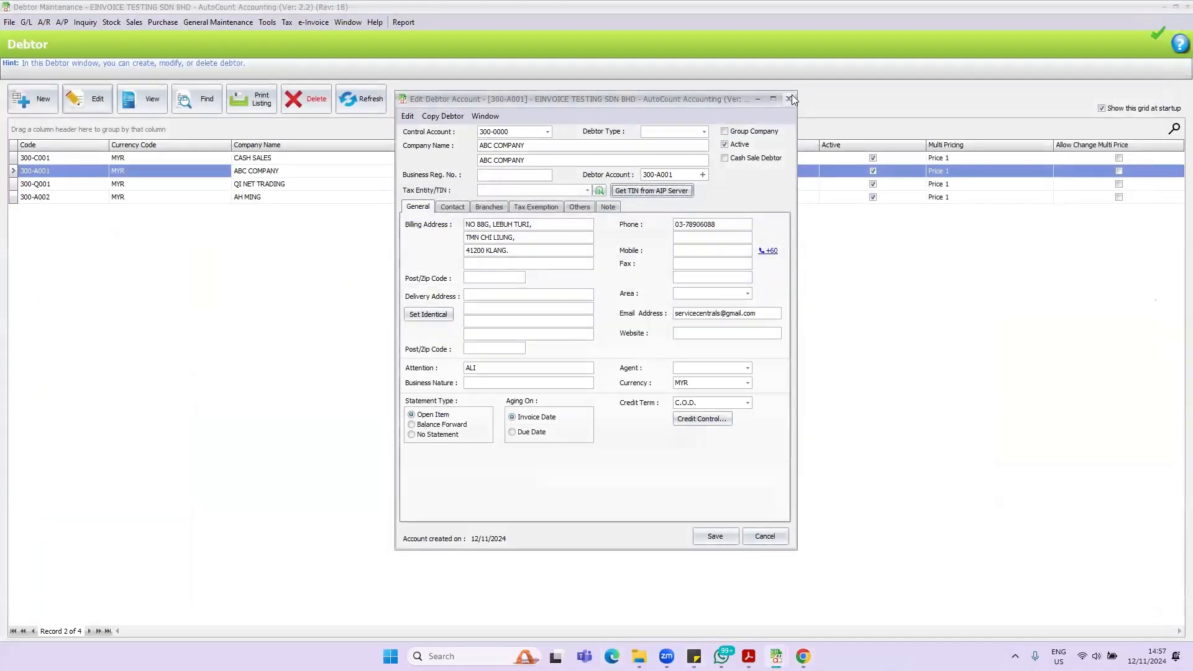
click(789, 97)
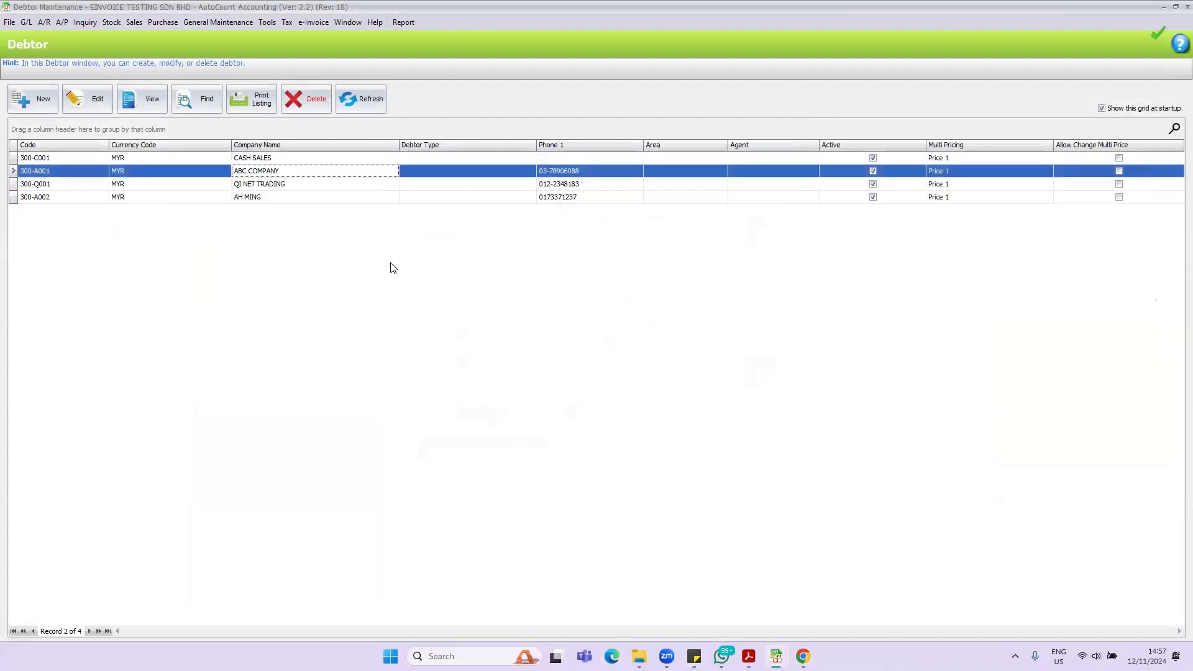
key(Escape)
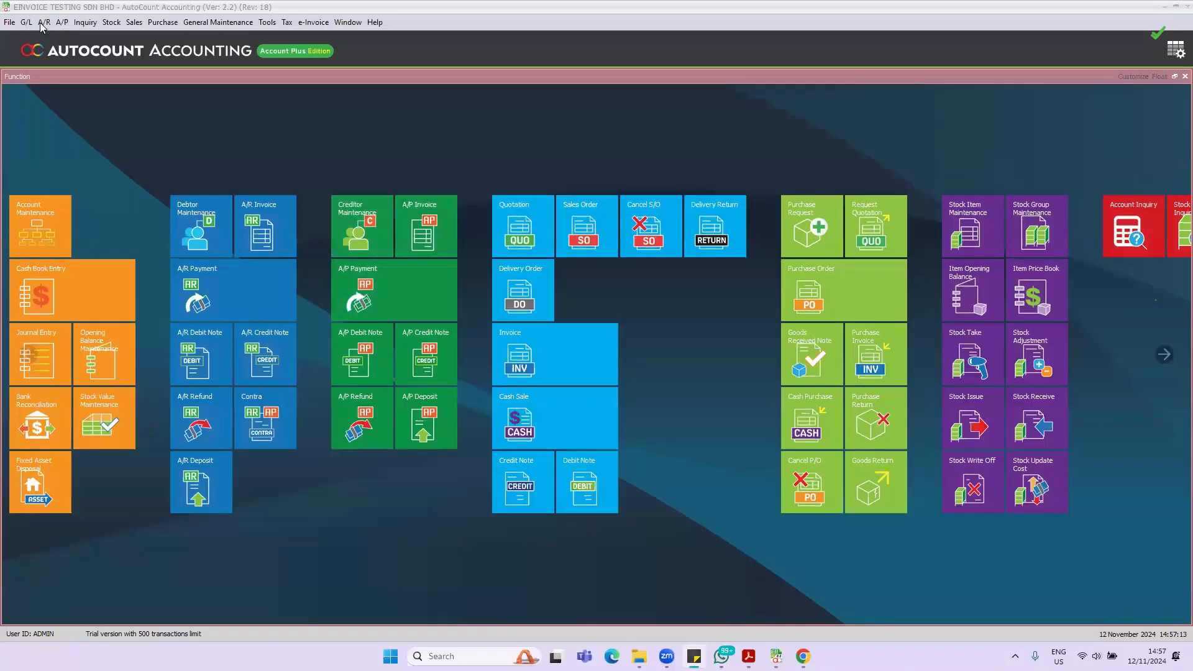
click(44, 22)
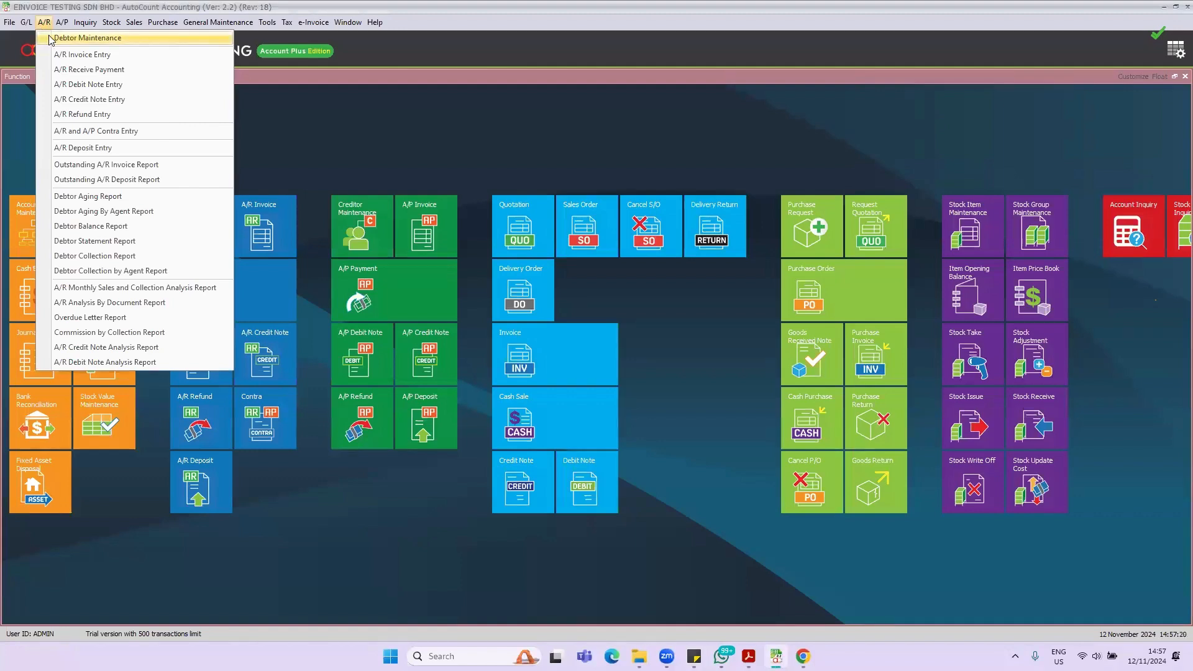
Reopen ABC COMPANY from Debtor Maintenance, save its new tax entity, and save the debtor.
click(87, 37)
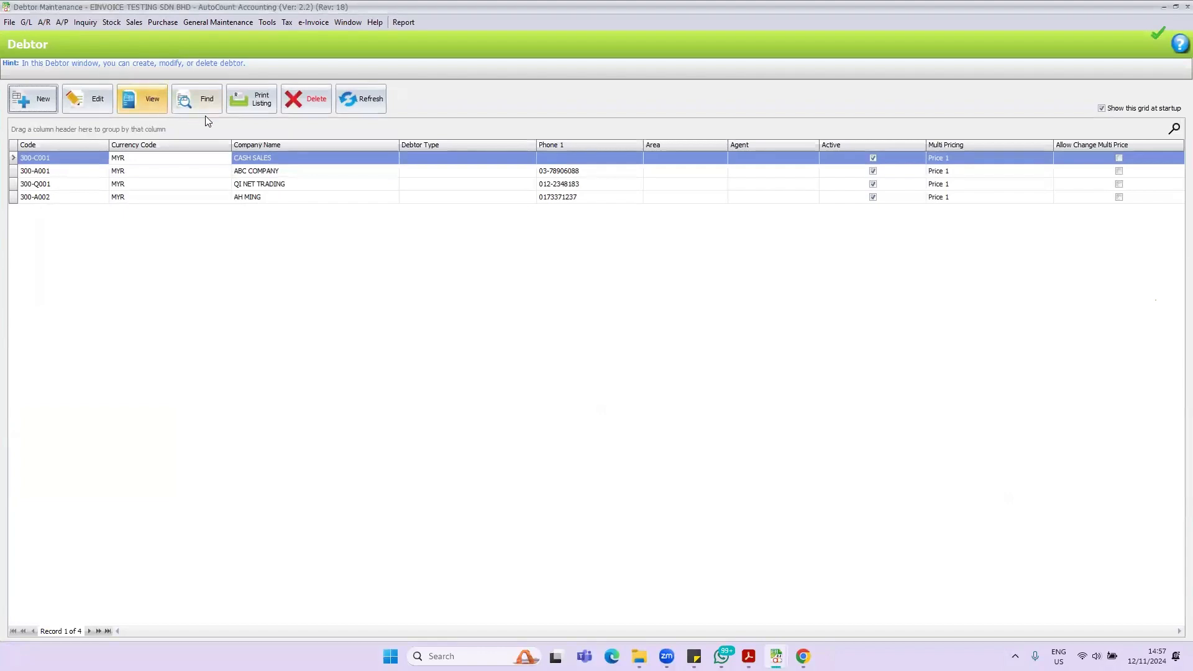
click(92, 101)
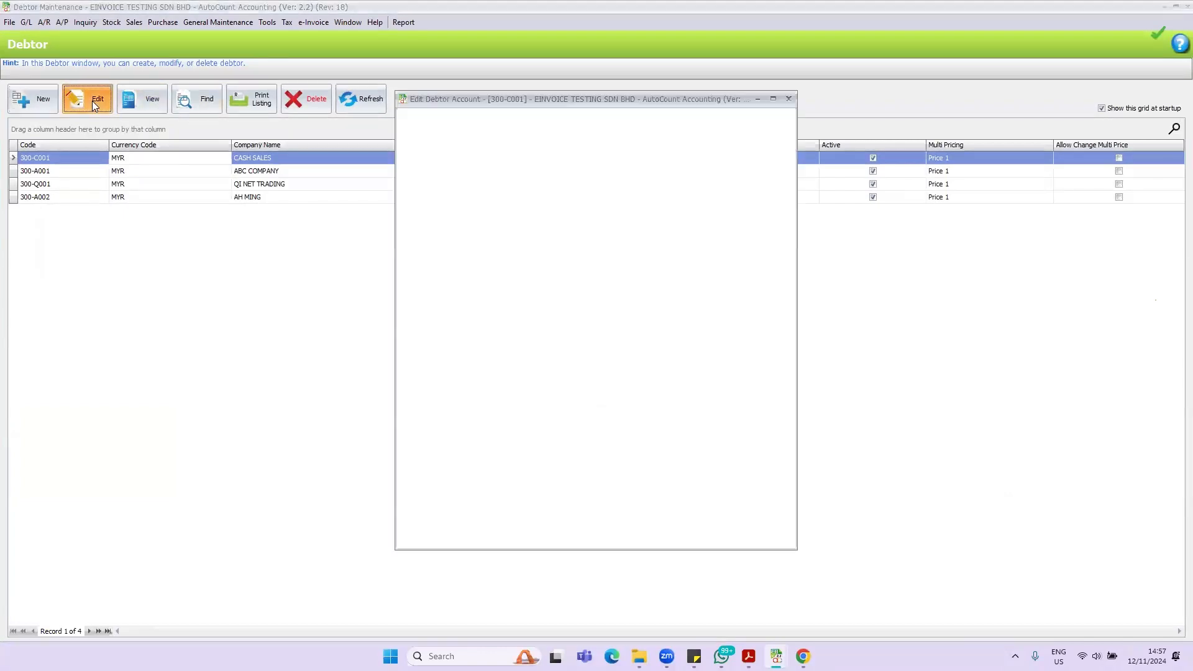
key(Escape)
click(228, 171)
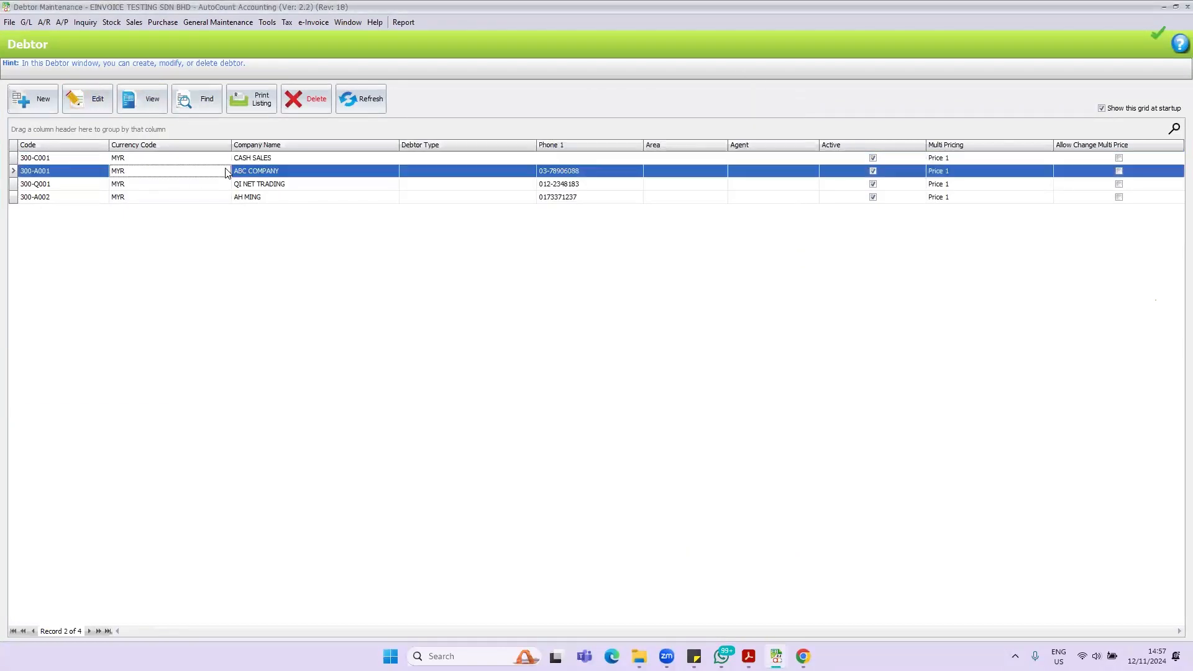
click(79, 102)
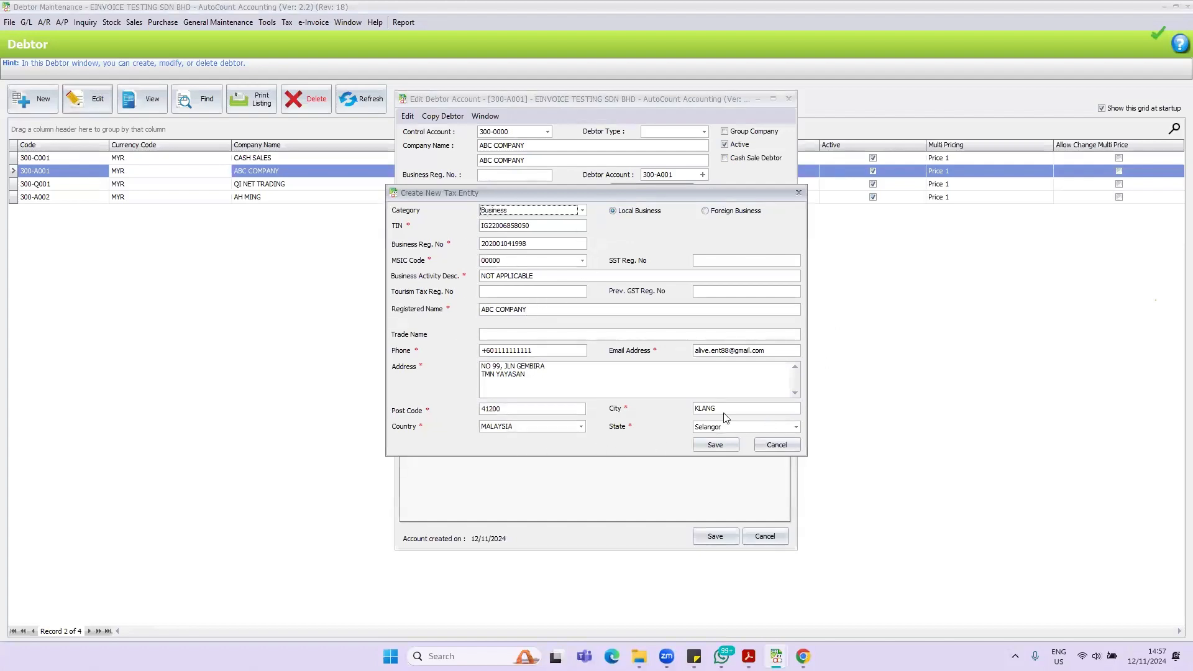
click(716, 445)
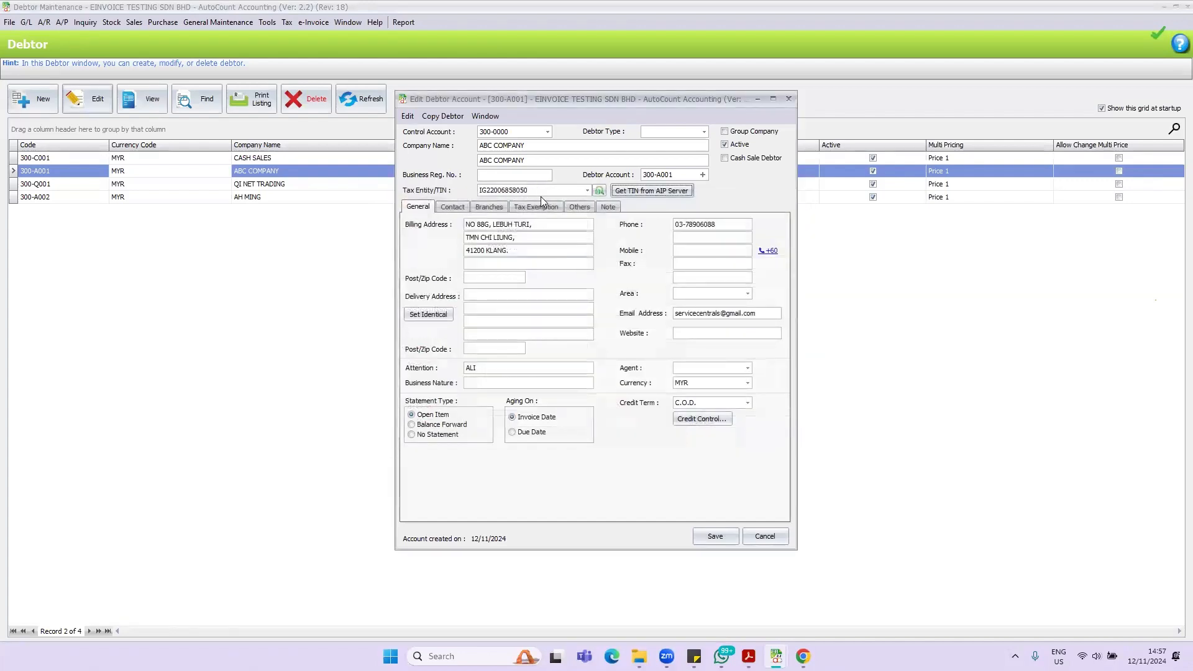
click(715, 536)
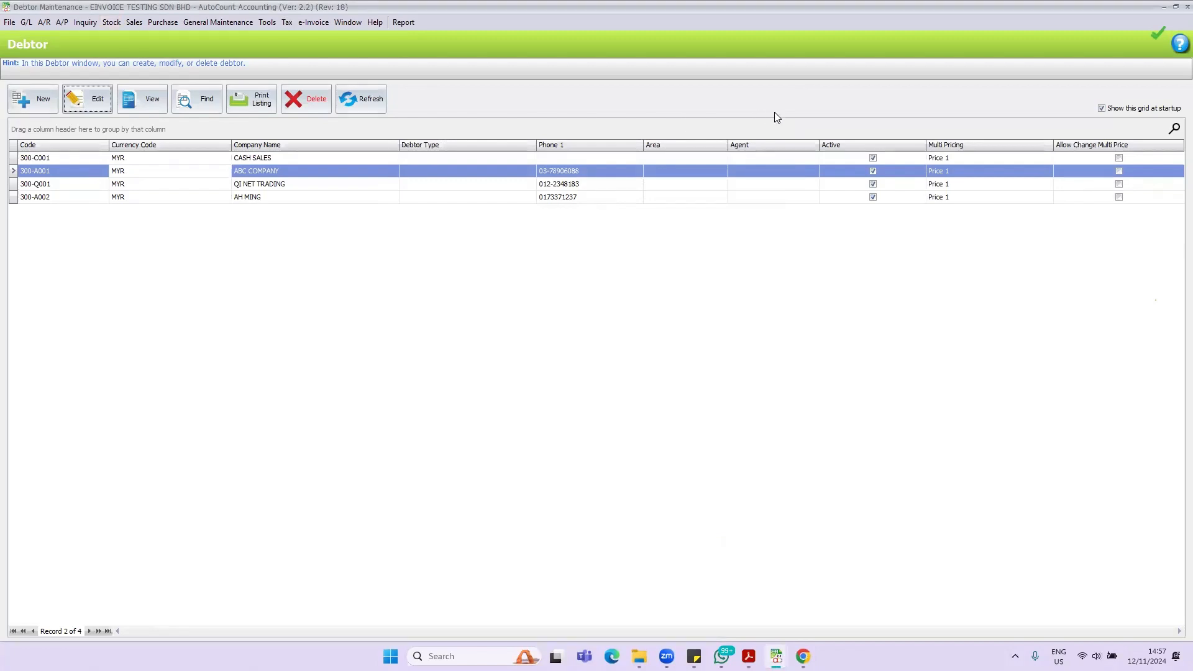
key(Escape)
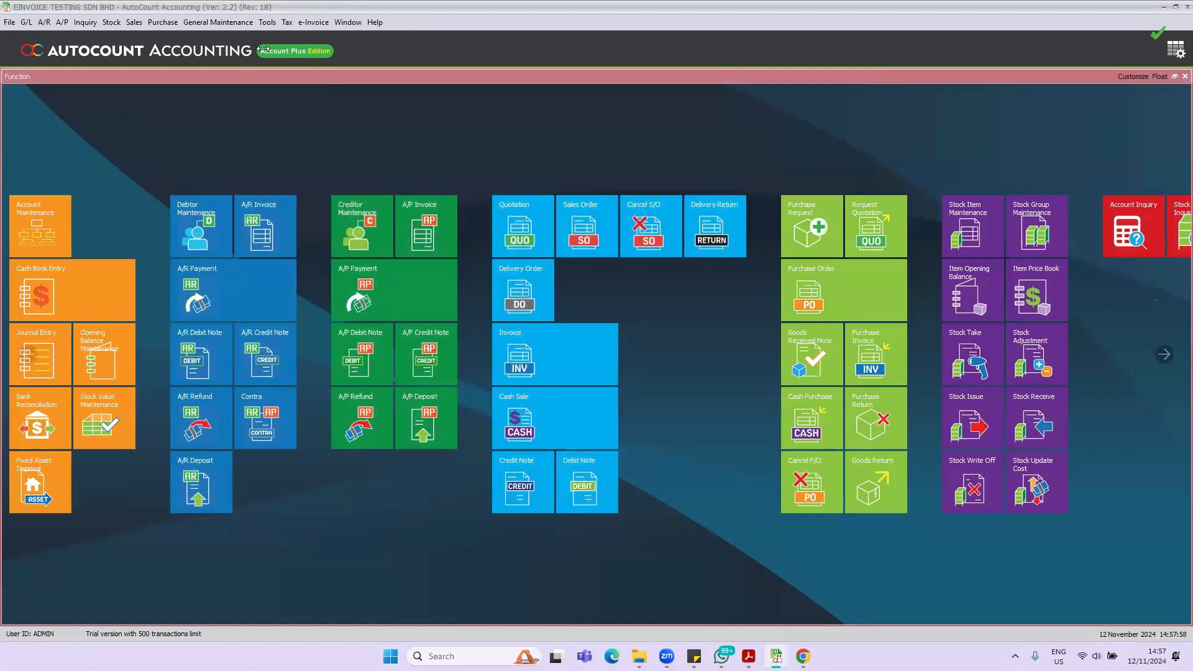
click(286, 22)
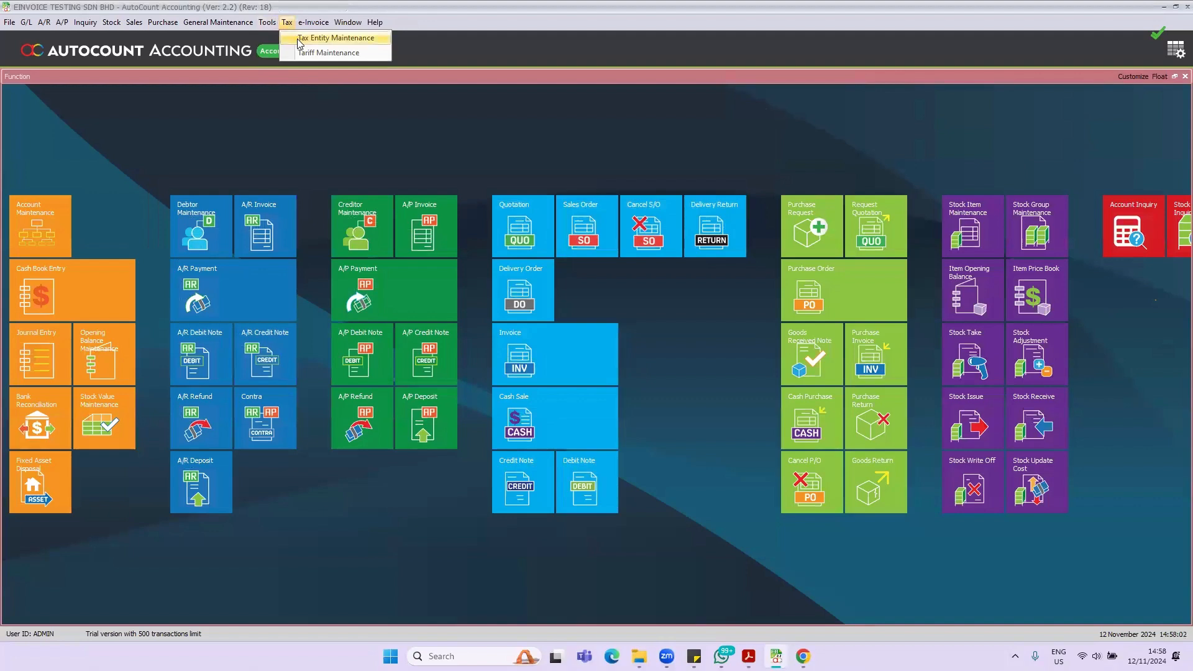
click(44, 23)
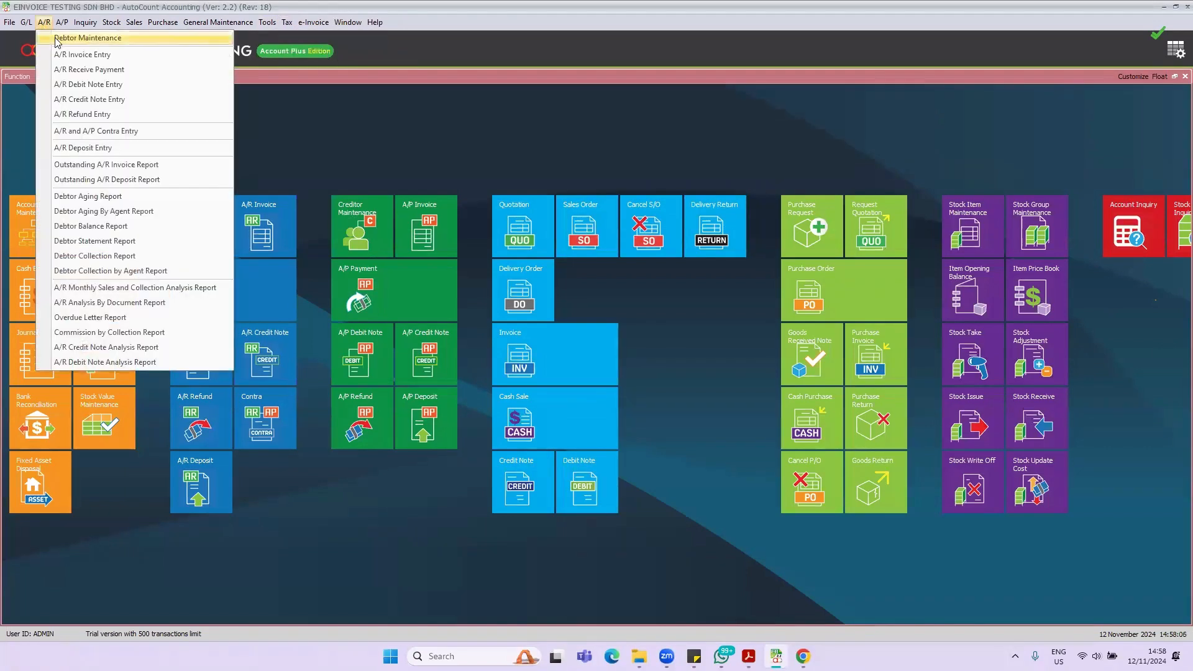
click(57, 38)
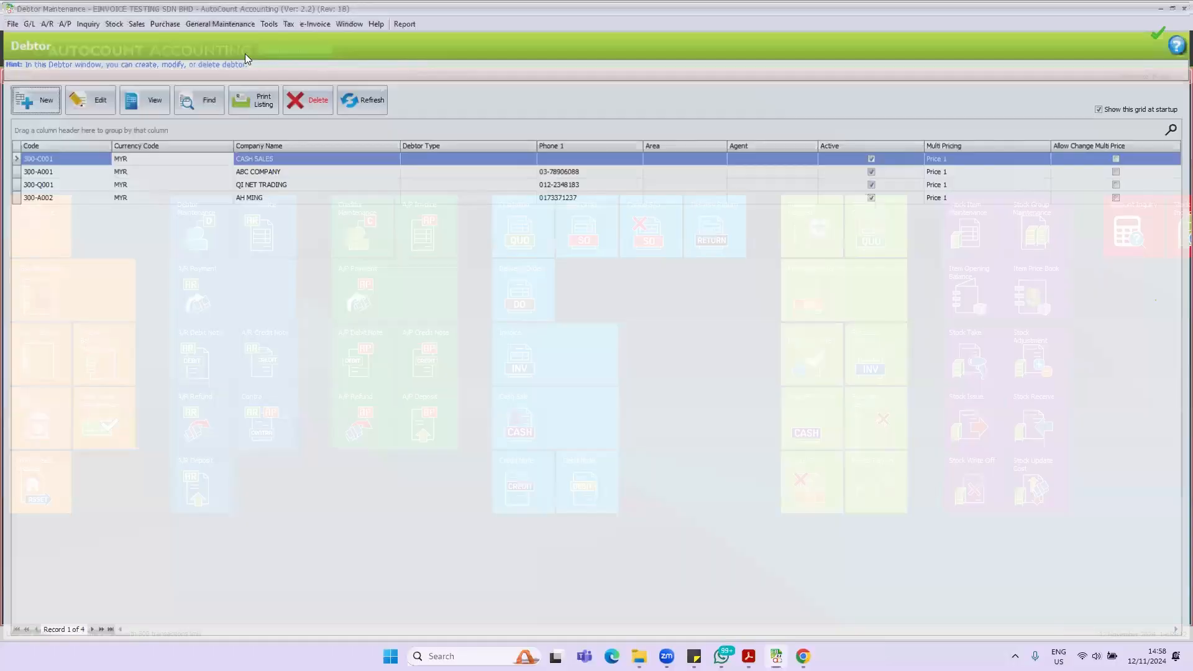
click(1177, 12)
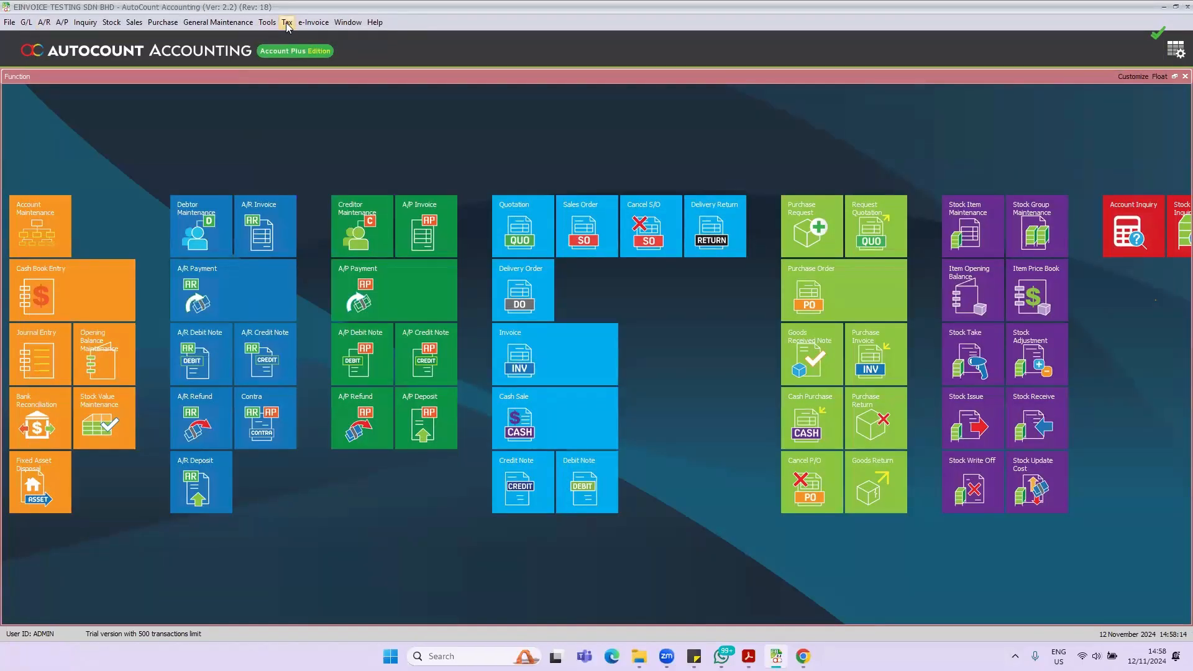
click(287, 23)
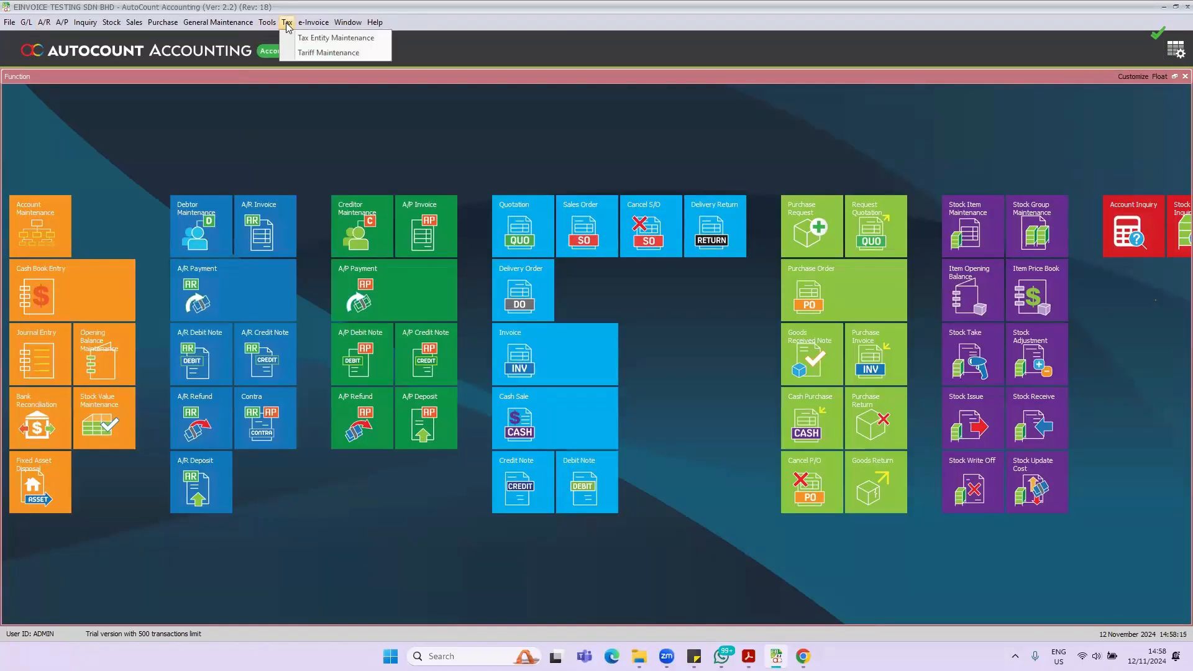
click(329, 39)
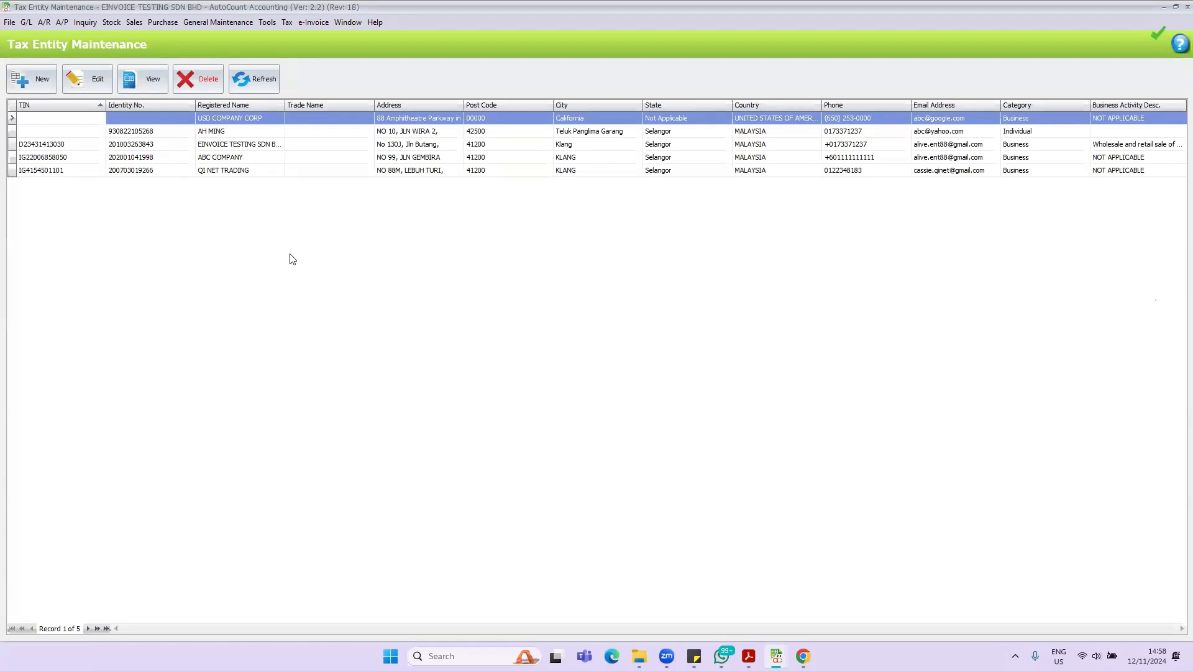
click(1186, 7)
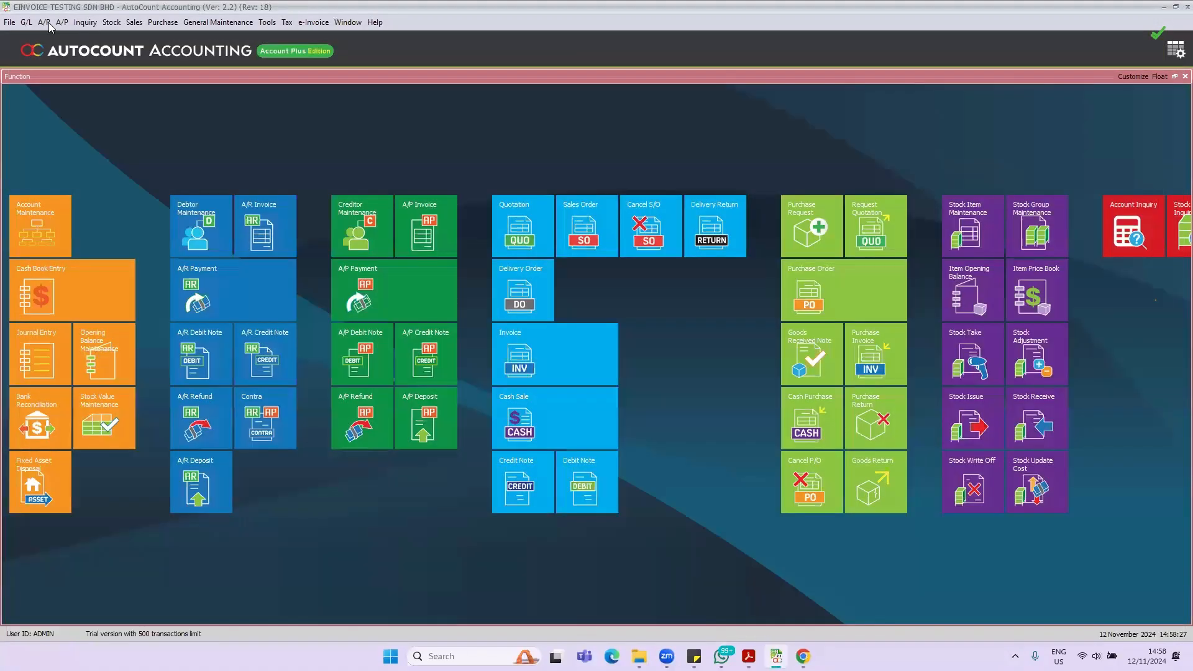
click(48, 24)
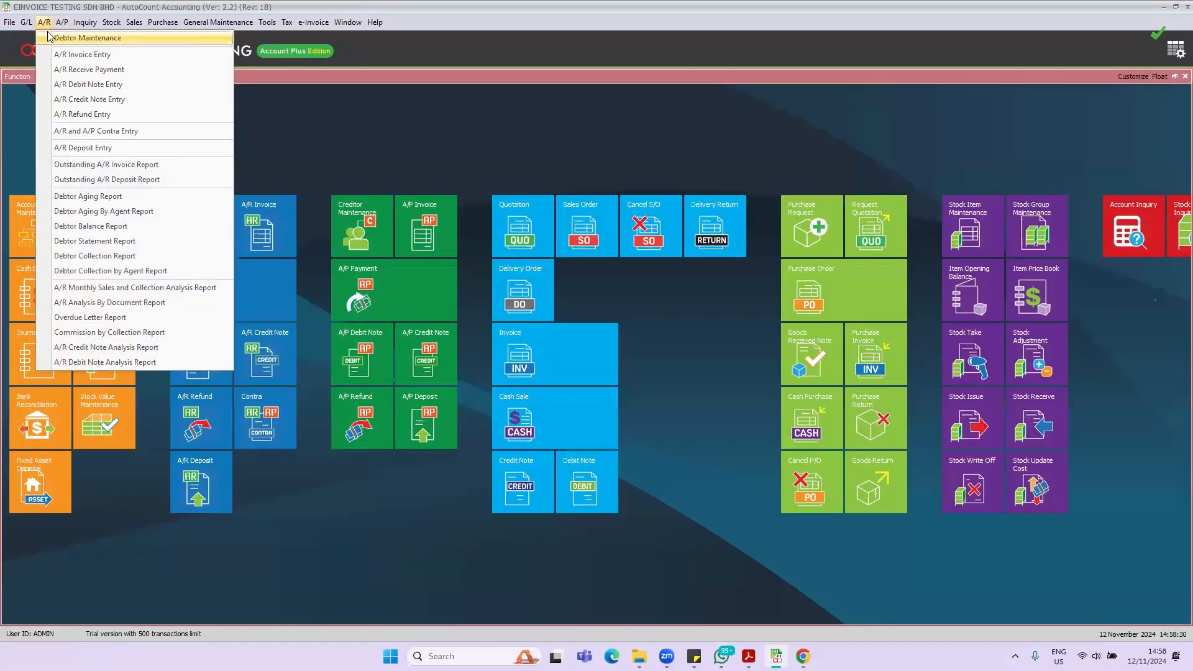
click(50, 37)
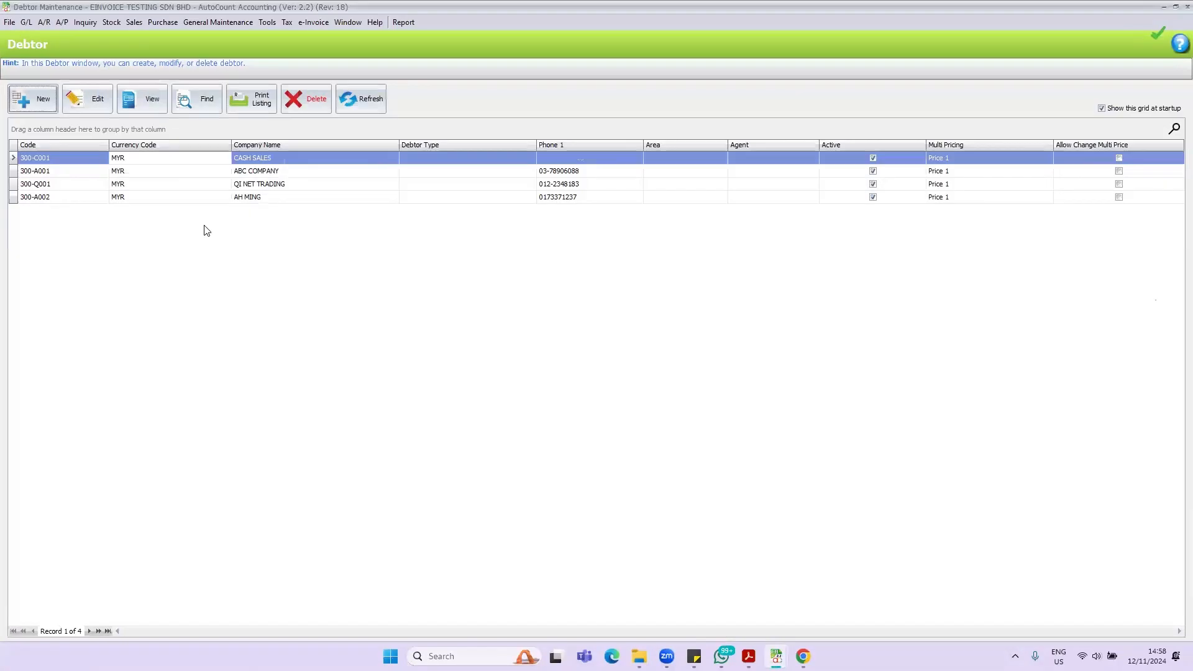
Start a new debtor with company name US COMPANY.
click(37, 101)
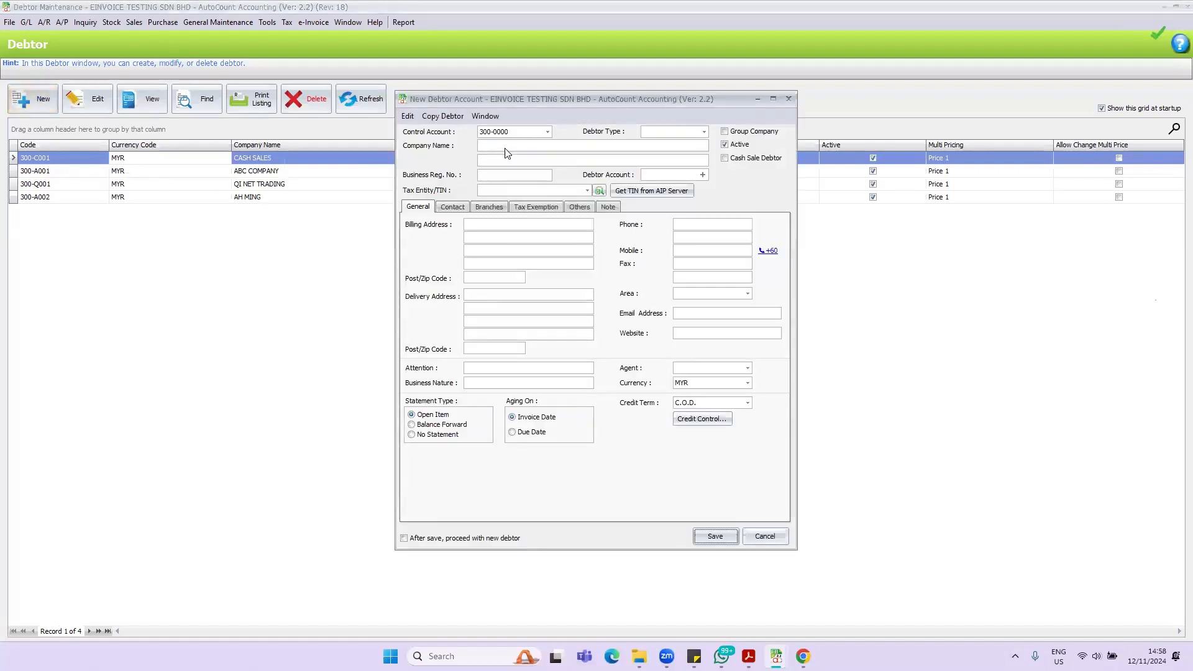
click(512, 144)
text(us)
key(Caps_Lock)
text(US COMPANY)
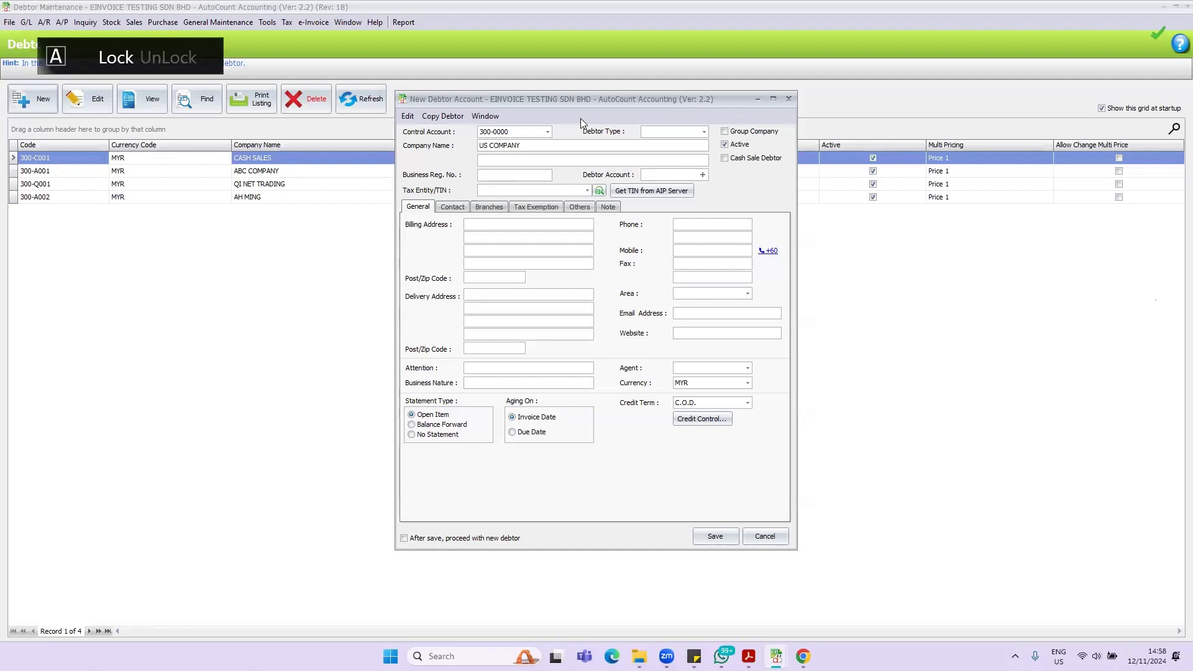
key(Tab)
Fill in the debtor's first billing address line.
click(524, 226)
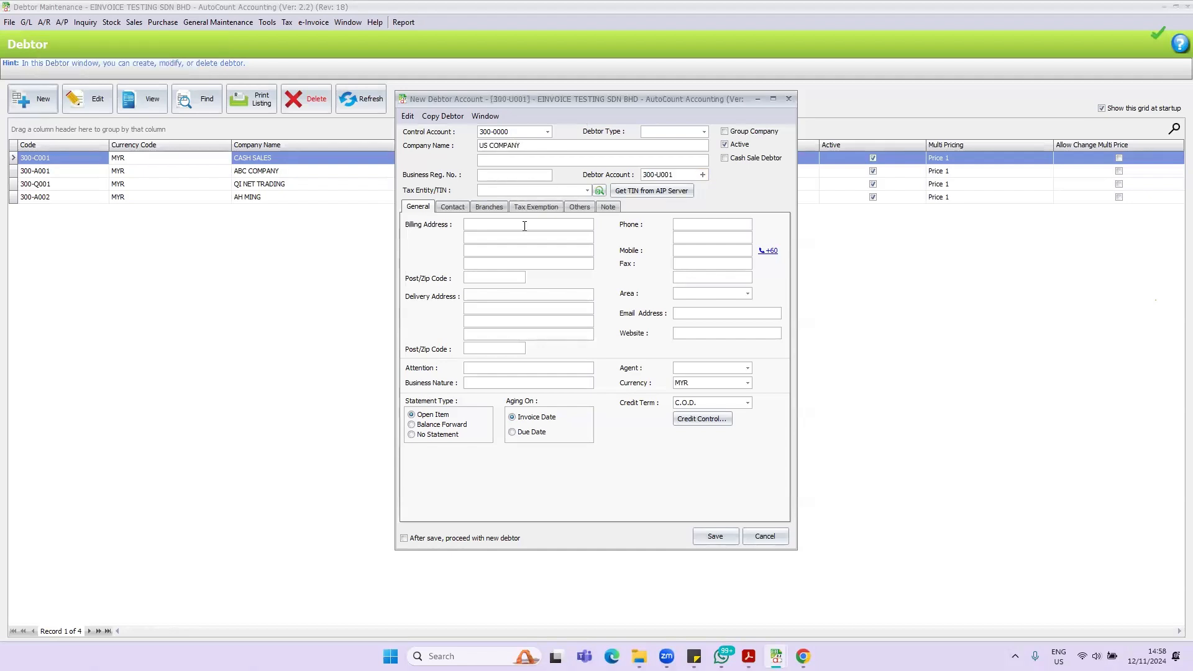
text(NO)
key(BackSpace)
key(BackSpace)
text(SI)
text(G83992)
text(JDKJAKJD)
key(Return)
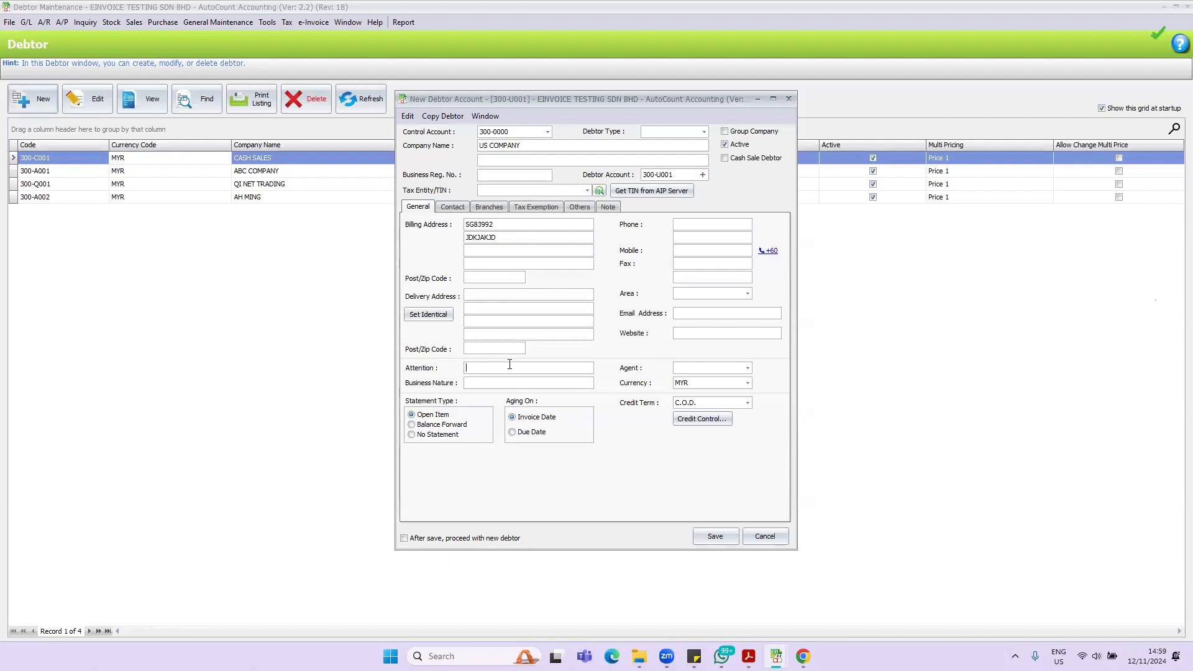
Enter the debtor's e-mail address.
click(681, 315)
key(Caps_Lock)
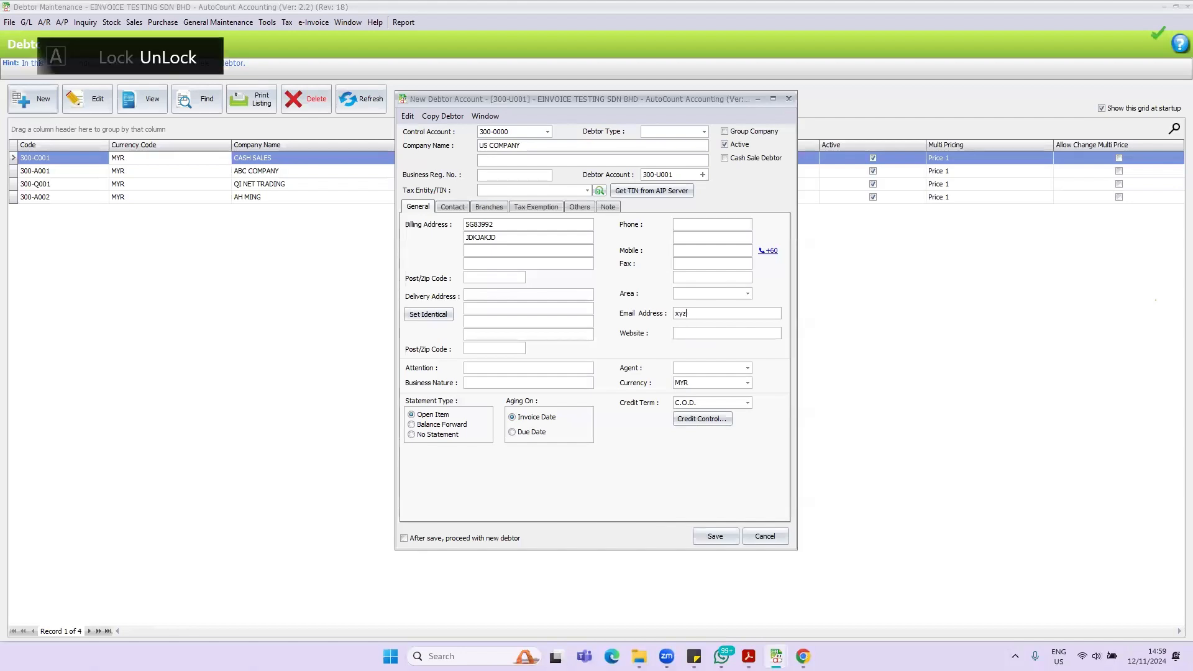
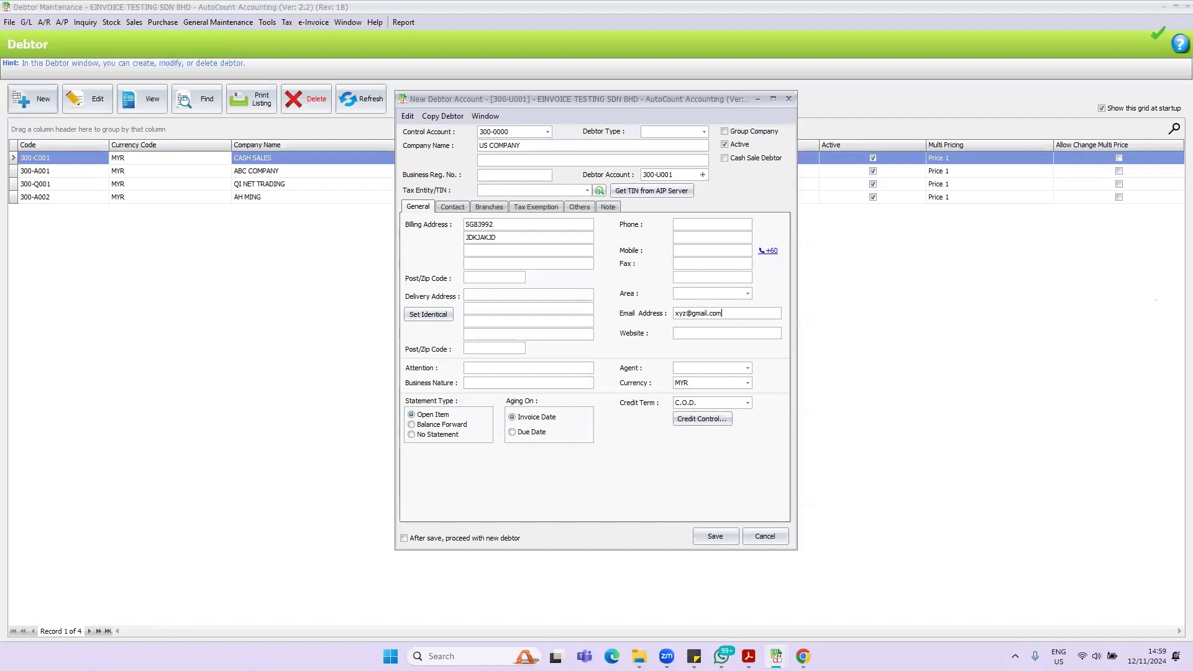
click(679, 331)
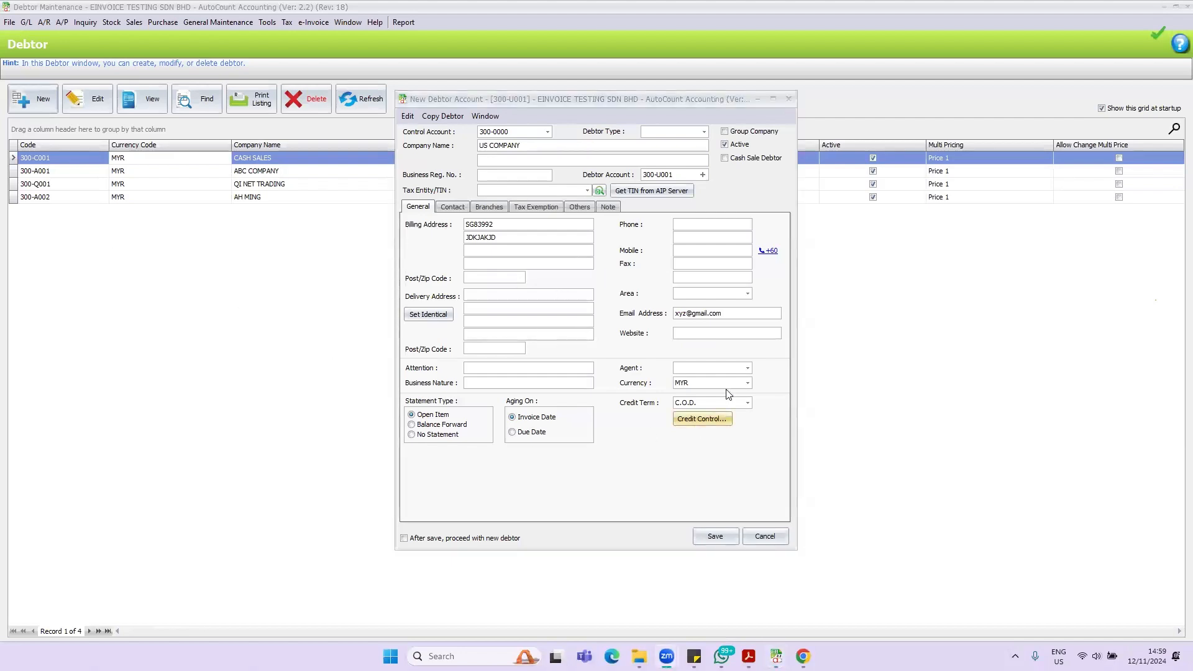
Enter and correct the debtor's phone number.
click(691, 227)
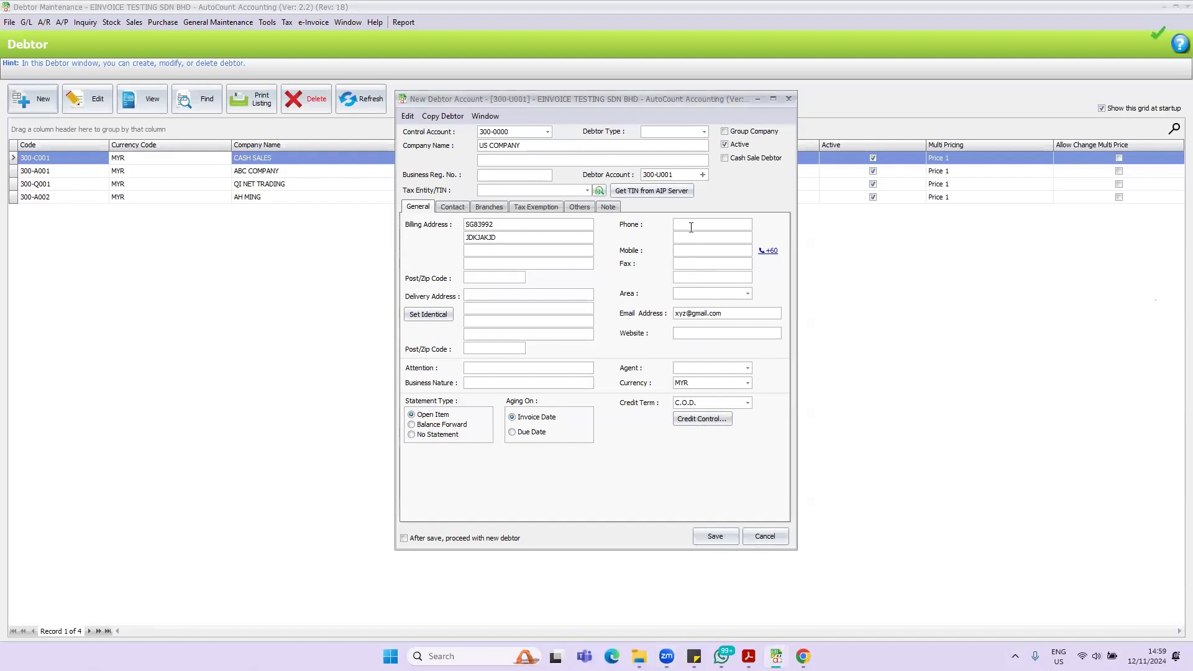
text(011-1111)
key(BackSpace)
key(BackSpace)
key(BackSpace)
key(BackSpace)
key(BackSpace)
key(BackSpace)
key(BackSpace)
key(BackSpace)
key(BackSpace)
text(6556d56565)
key(Tab)
click(693, 225)
key(BackSpace)
click(586, 193)
click(640, 192)
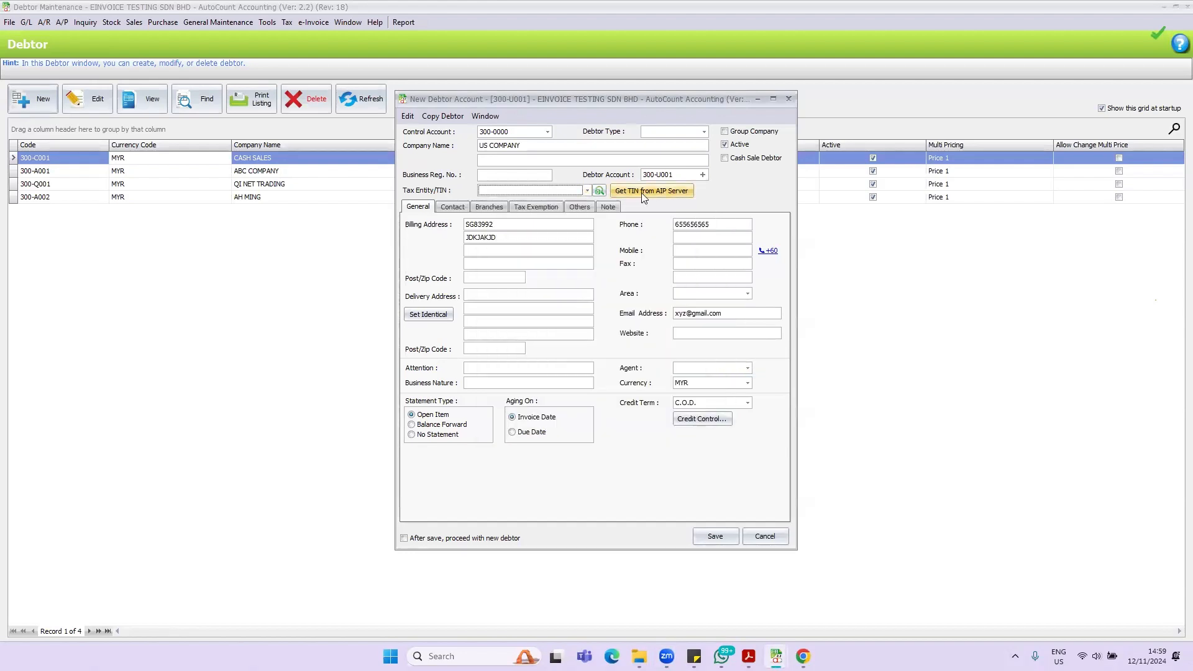
Add a new tax entity for US COMPANY marked as Foreign Business.
click(586, 191)
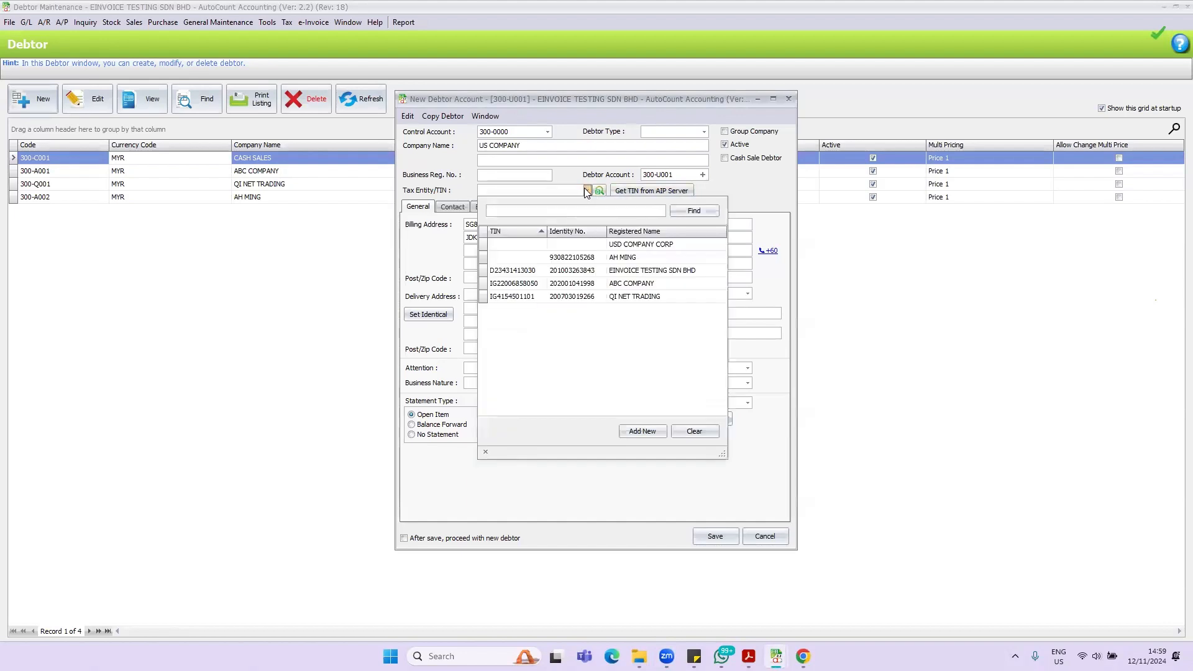
click(610, 273)
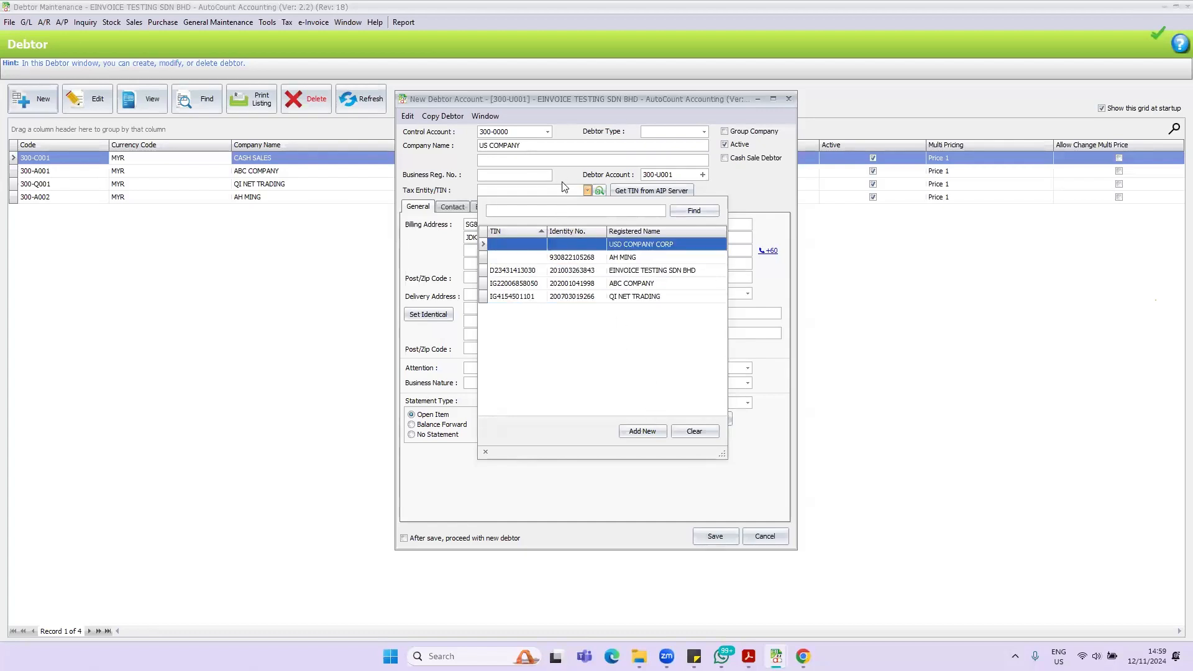
click(587, 192)
click(588, 191)
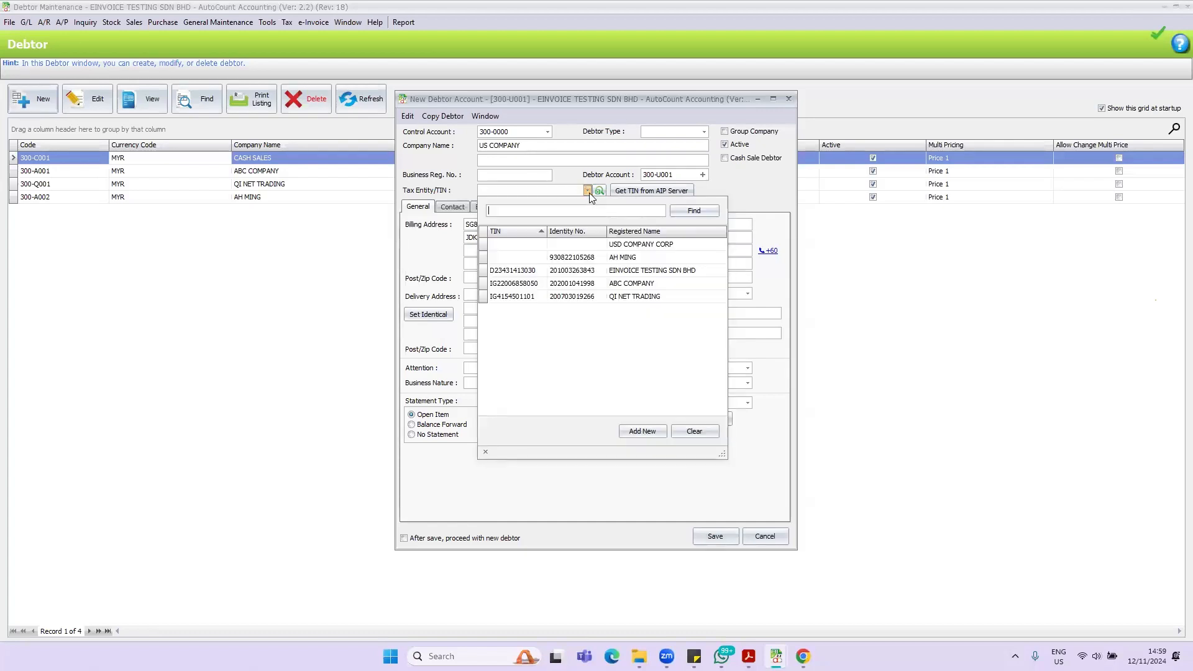
click(642, 432)
click(738, 211)
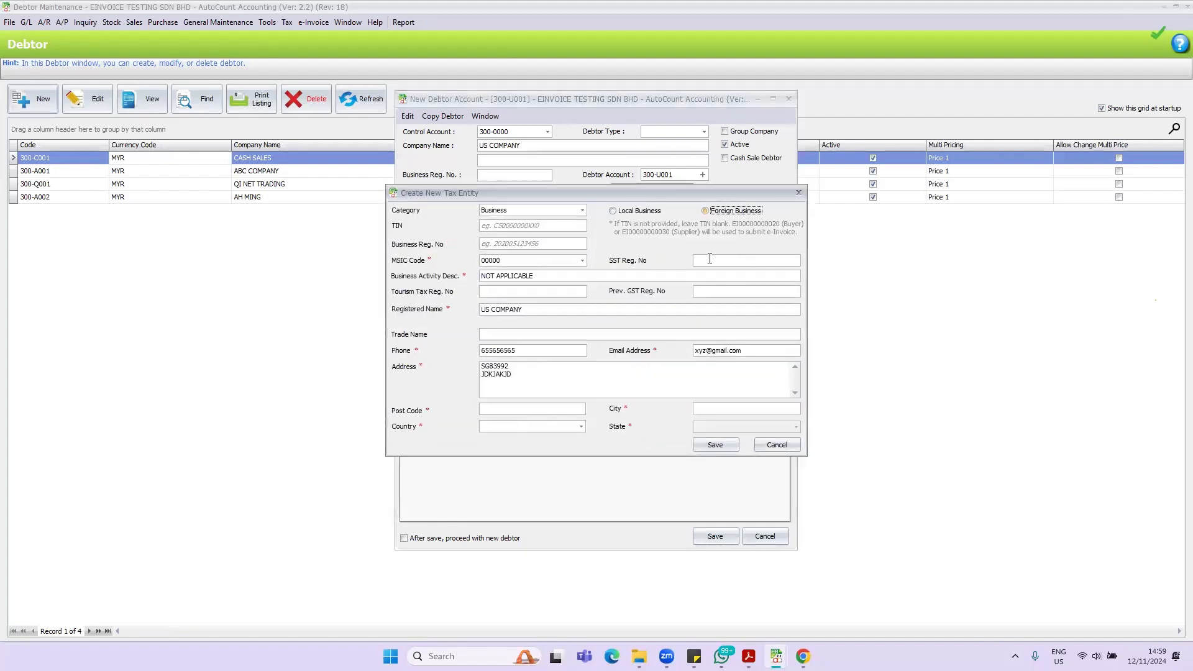
Set the country to UNITED STATES OF AMERICA and state to Not Applicable.
click(581, 427)
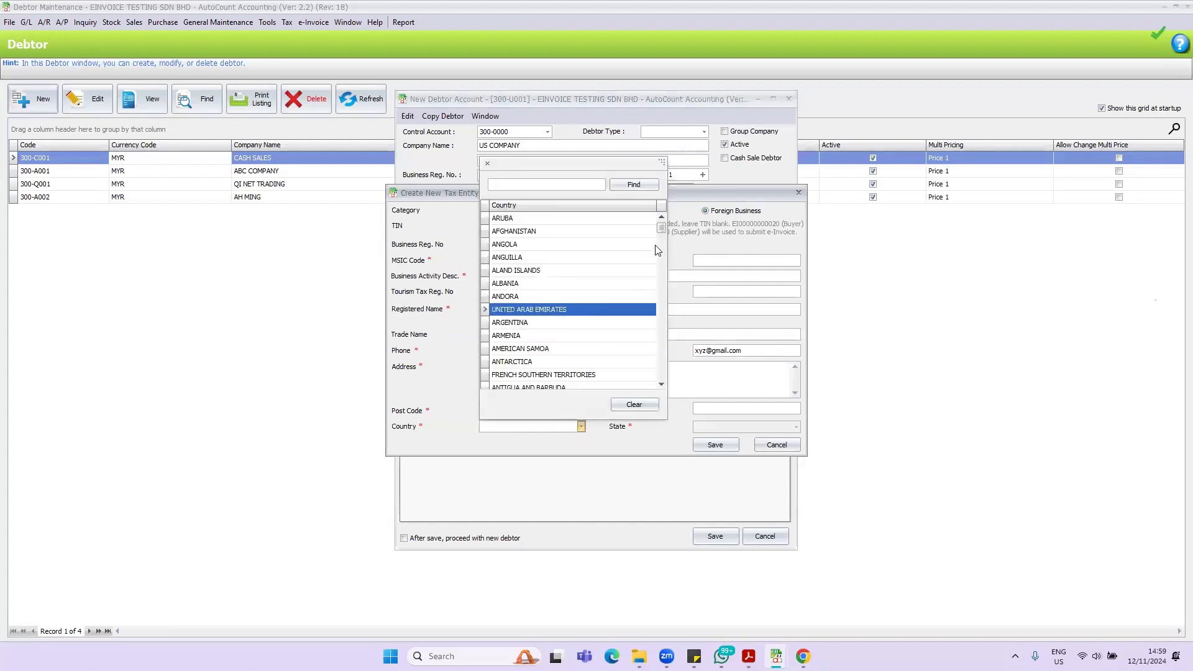
drag(661, 228, 655, 319)
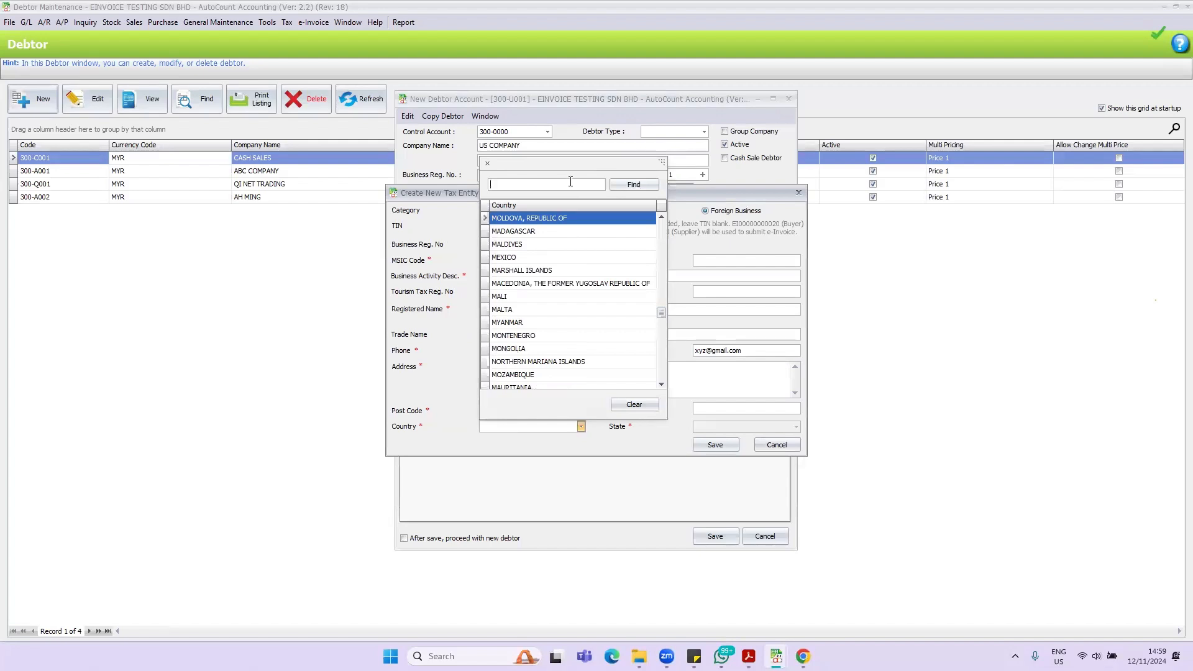
text(nited)
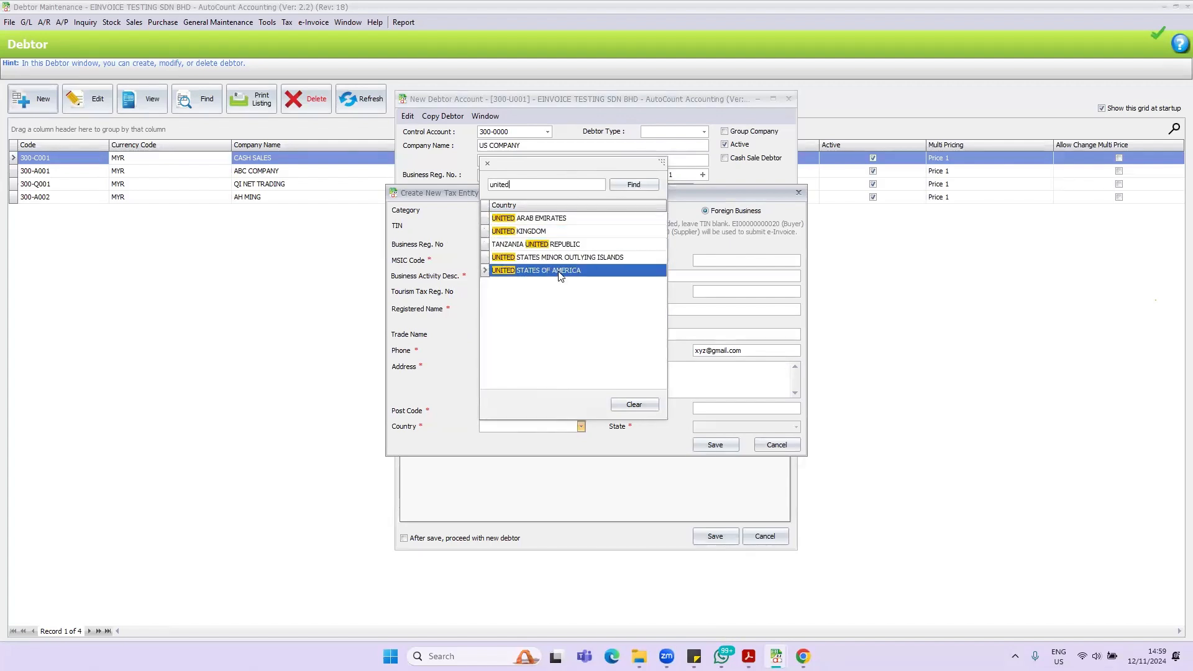
click(558, 271)
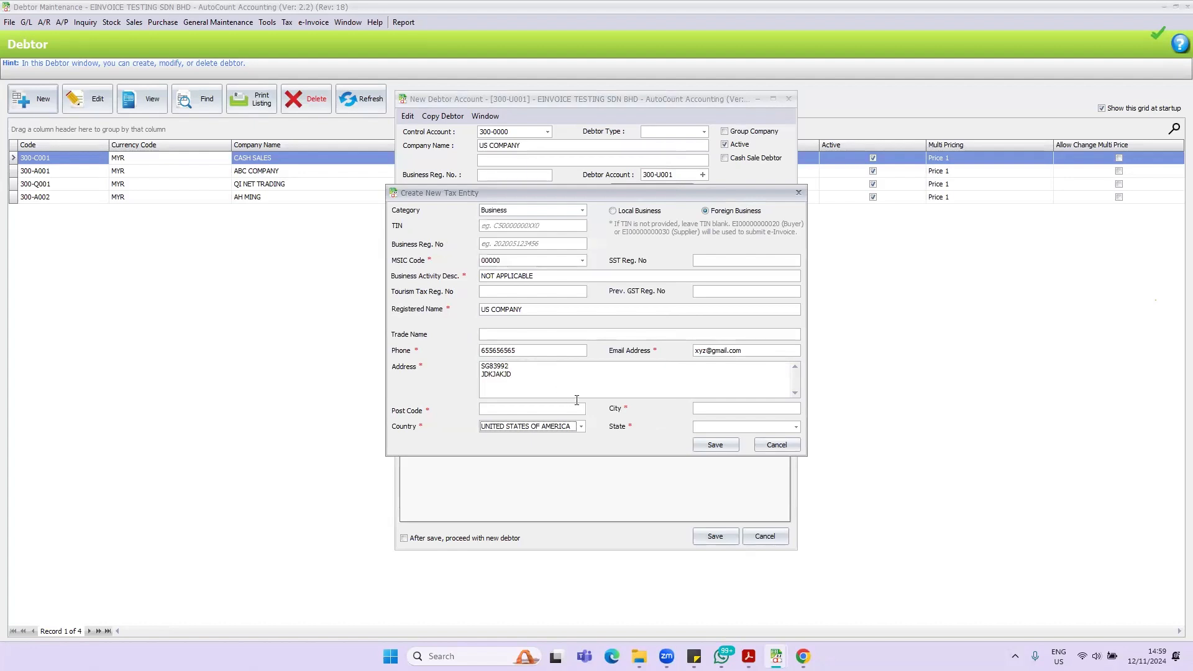
click(795, 427)
click(727, 233)
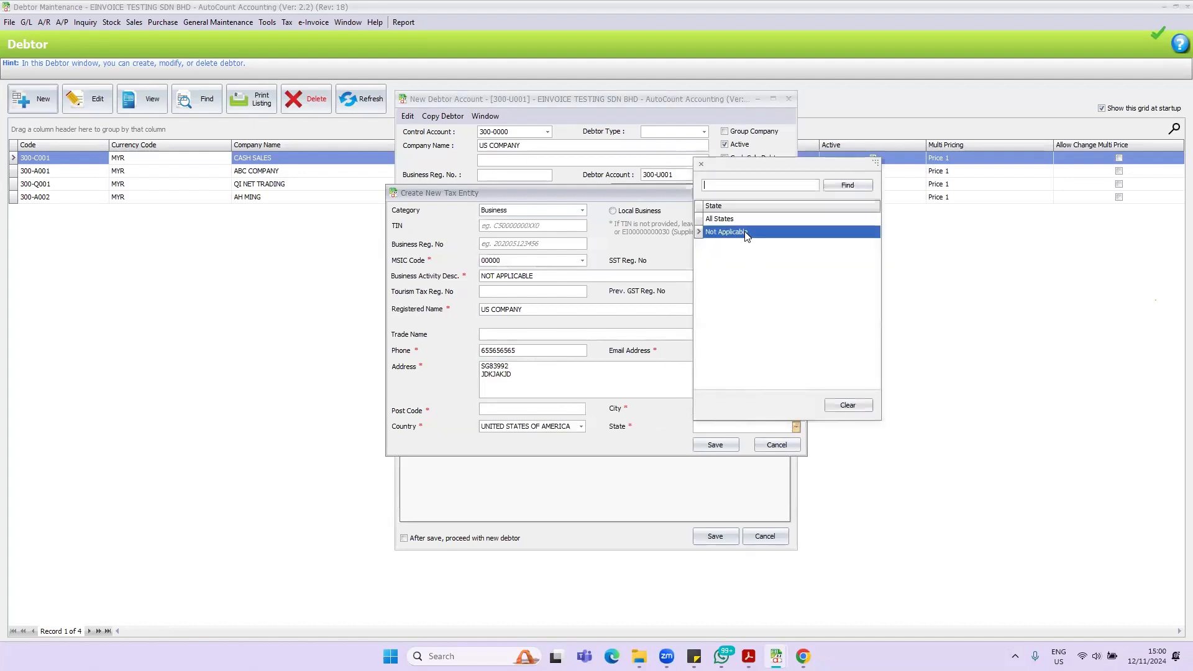
Enter post code 00000 and city JDKJAKJD, copied from the address.
click(507, 407)
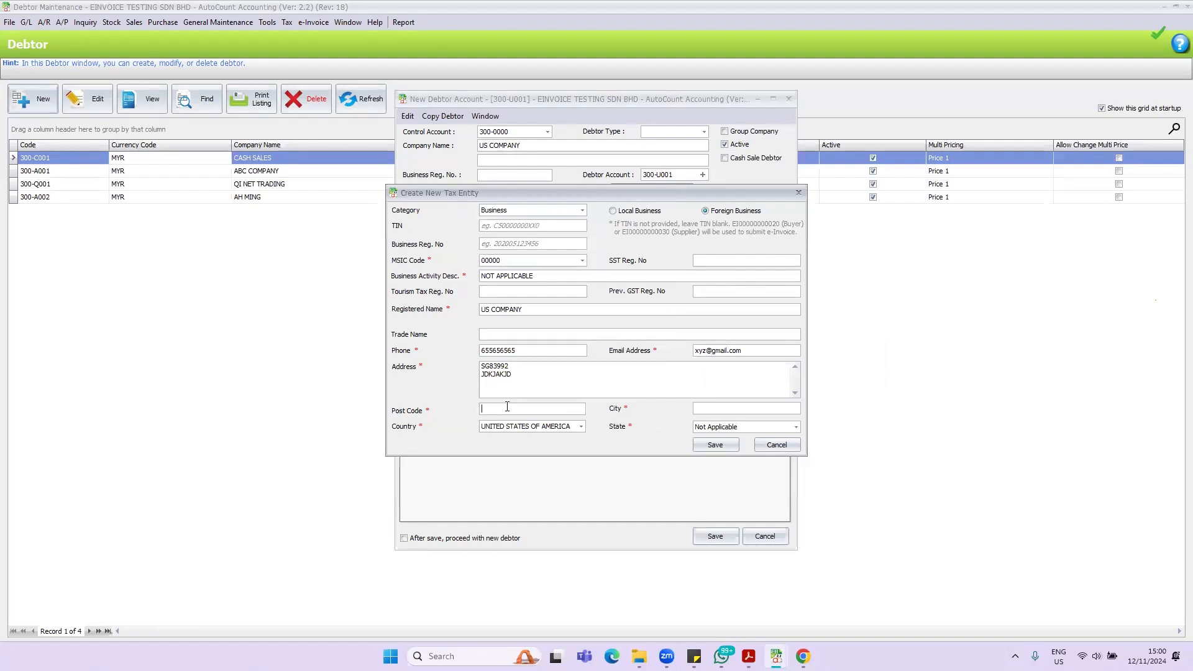
text(0000)
drag(513, 375, 472, 376)
key(ctrl+c)
click(705, 408)
key(ctrl+v)
Save the tax entity and US COMPANY debtor, then change its currency to USD.
click(732, 446)
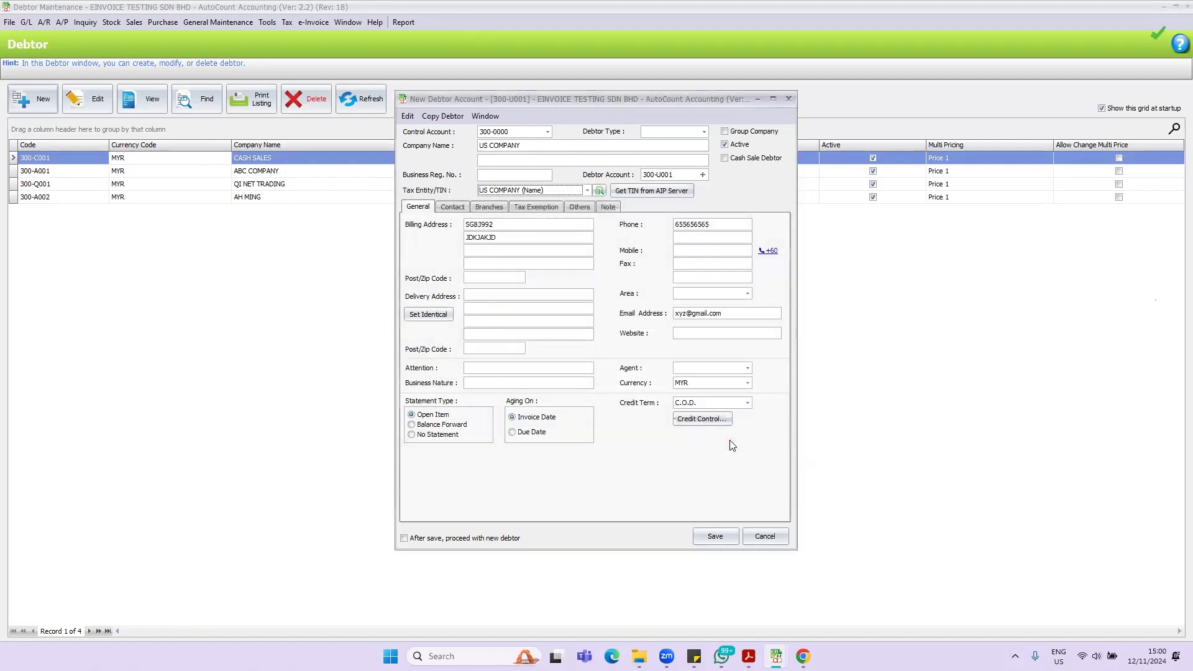
click(724, 534)
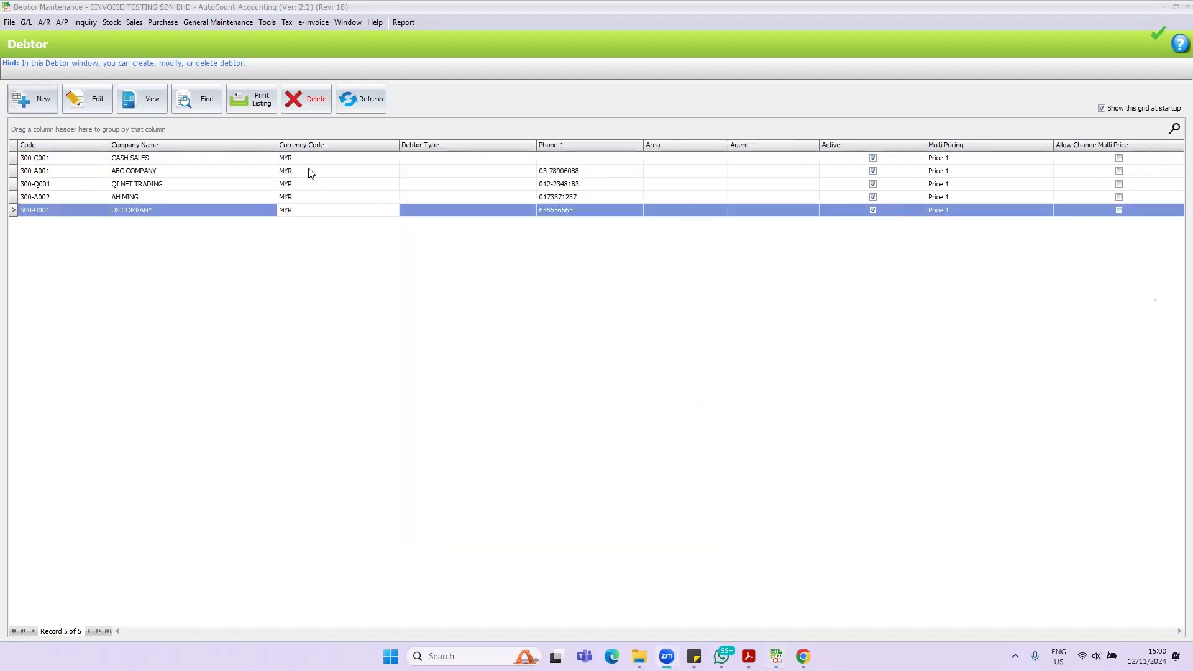
click(311, 212)
click(96, 105)
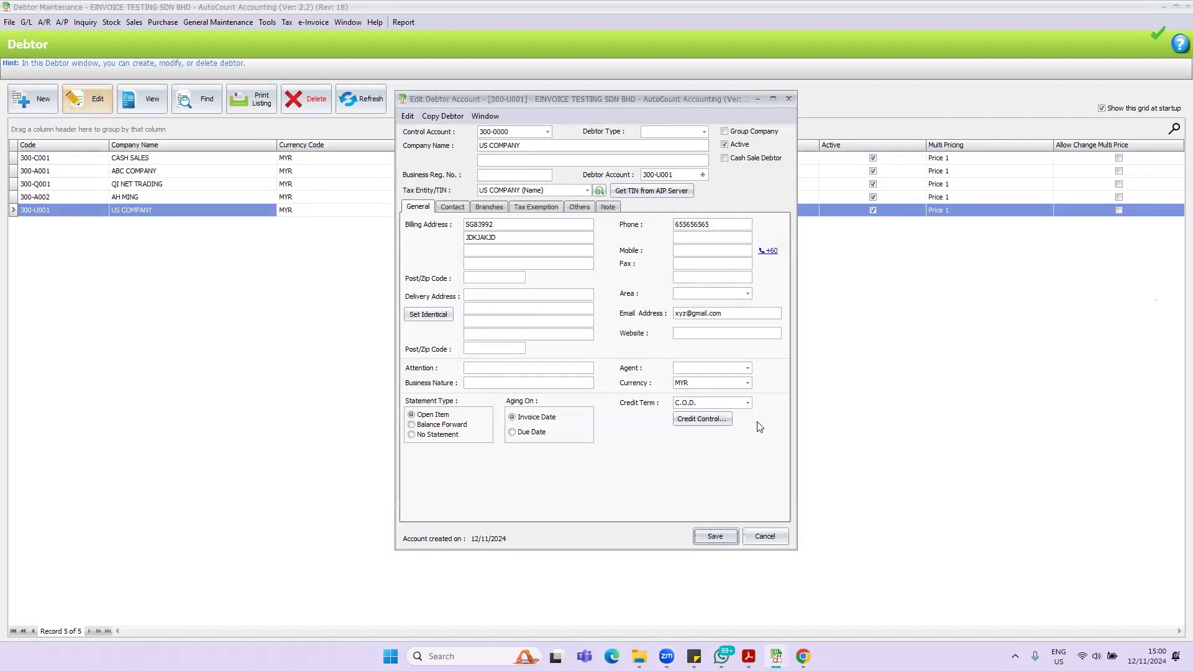
click(730, 387)
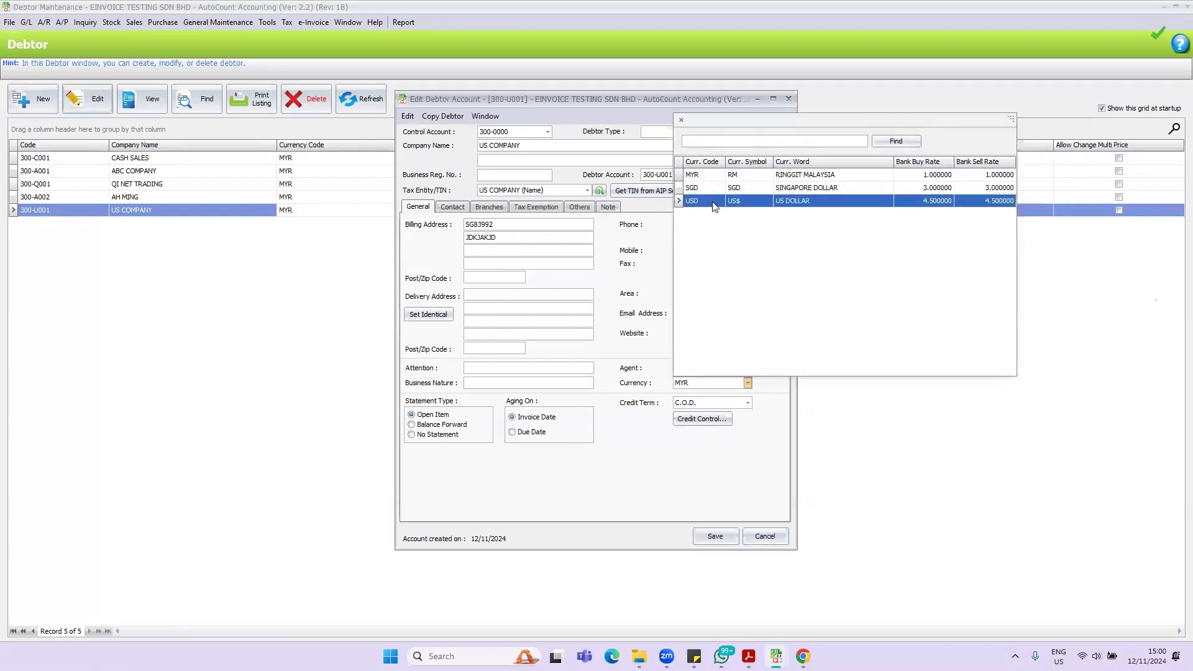
click(713, 202)
click(716, 536)
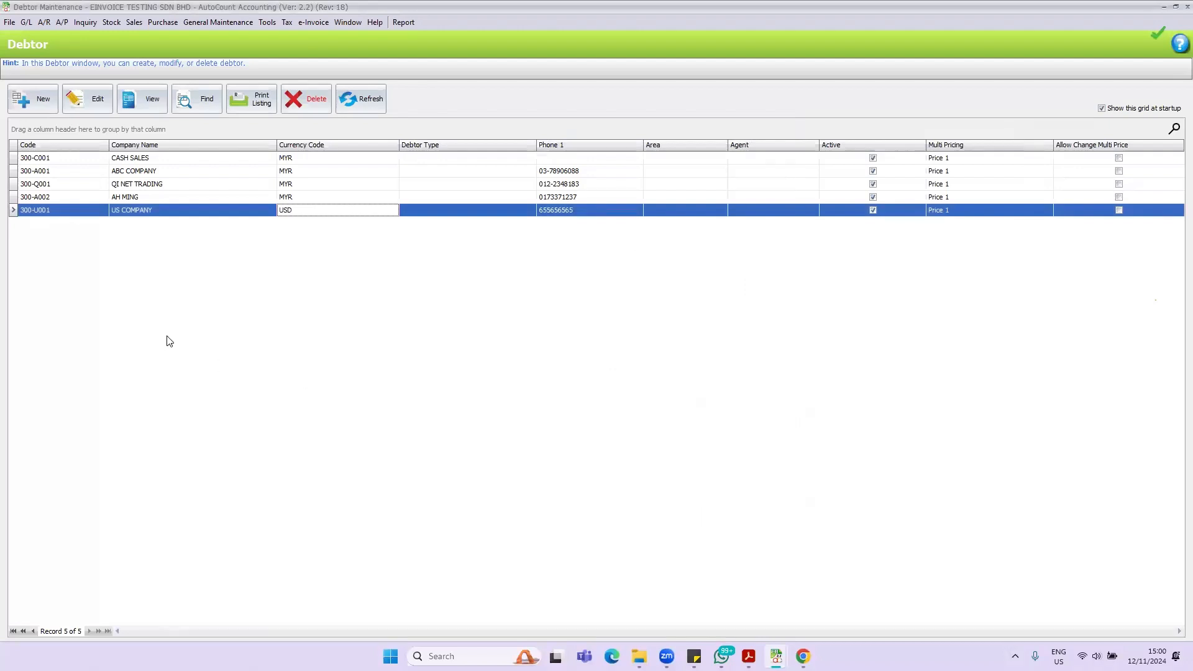
Start a new debtor with company name SULTAN SELANGOR.
click(19, 101)
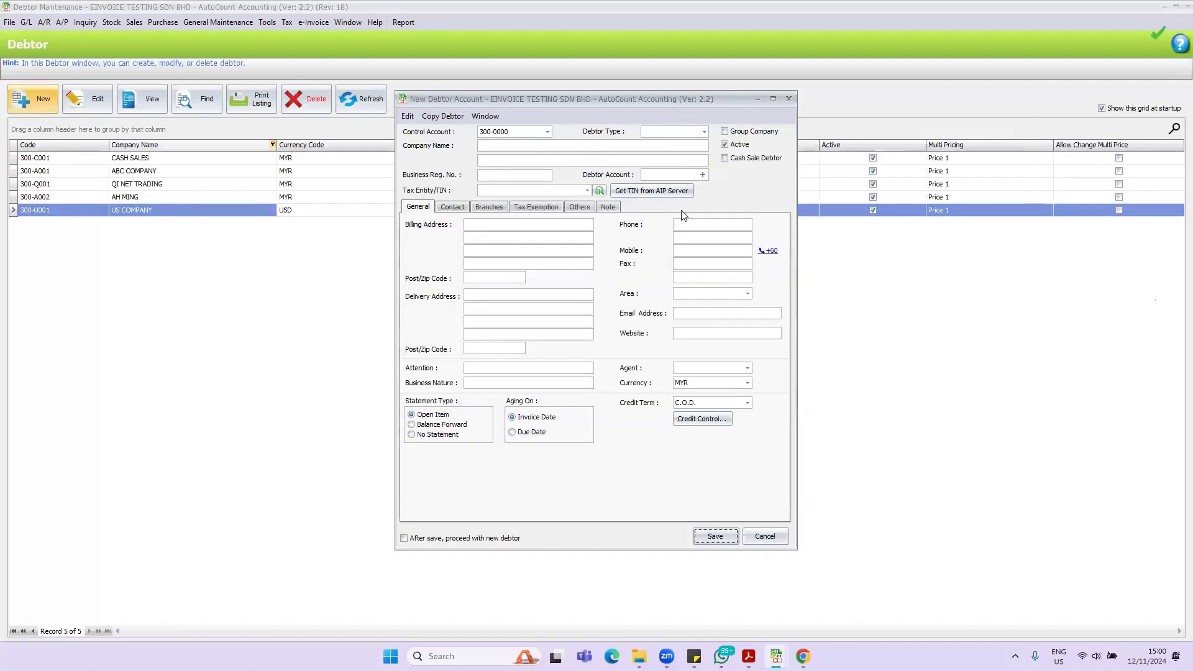
click(668, 146)
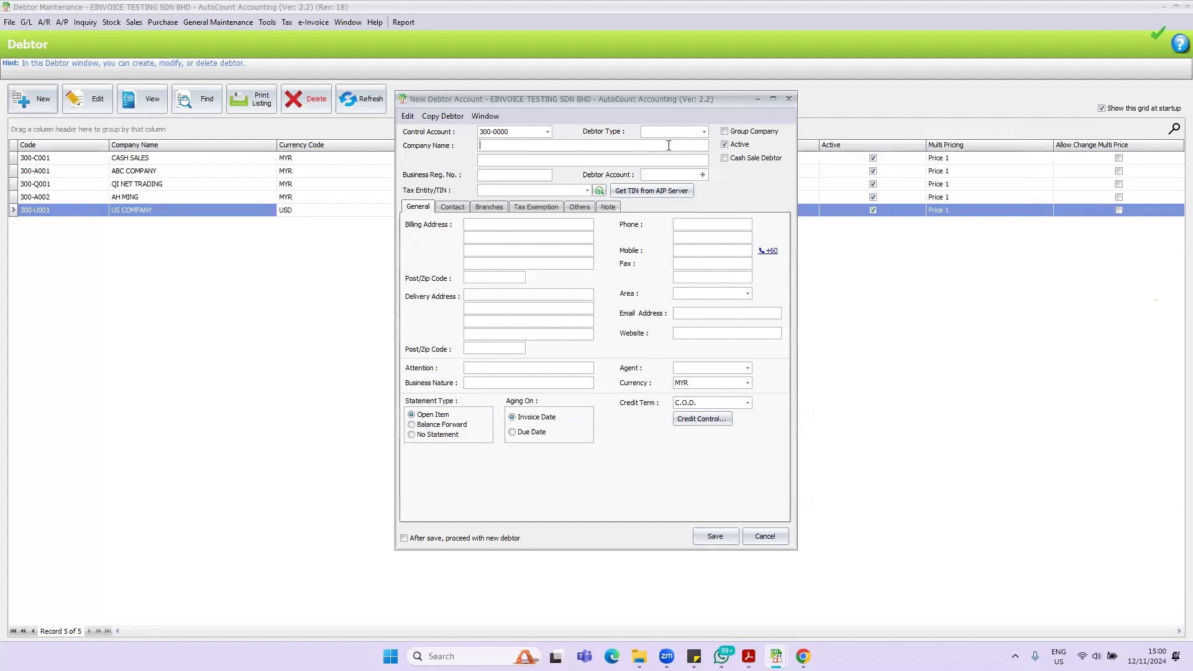
key(Caps_Lock)
text(SUL)
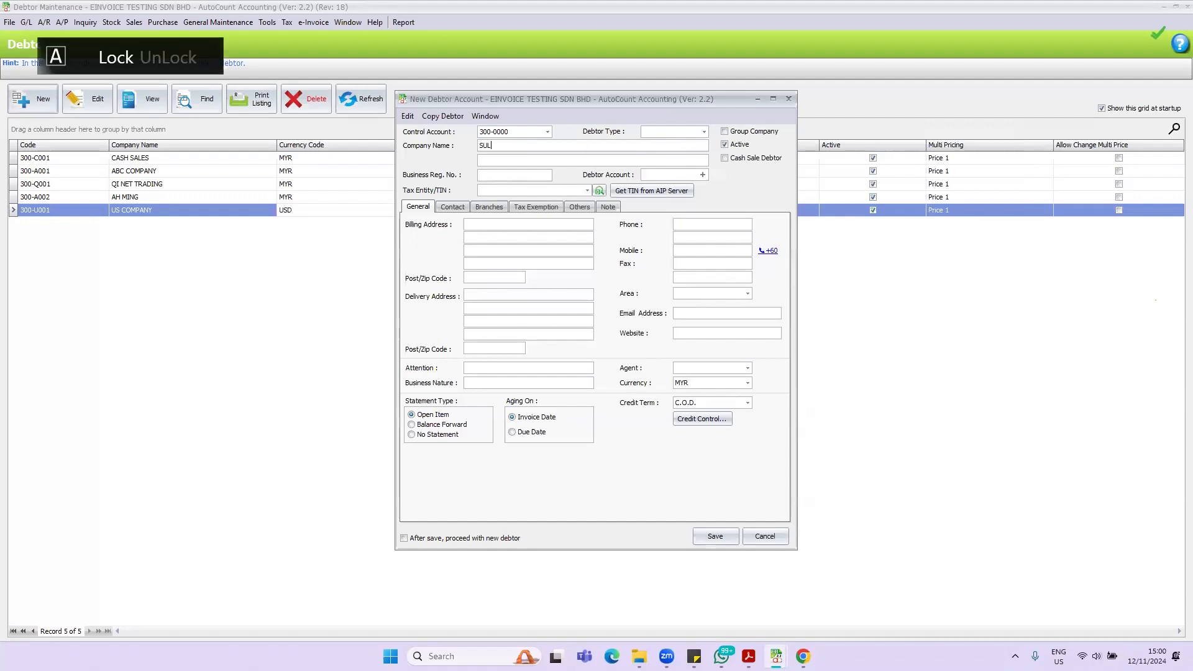
text(TAN SELANGOR)
click(586, 190)
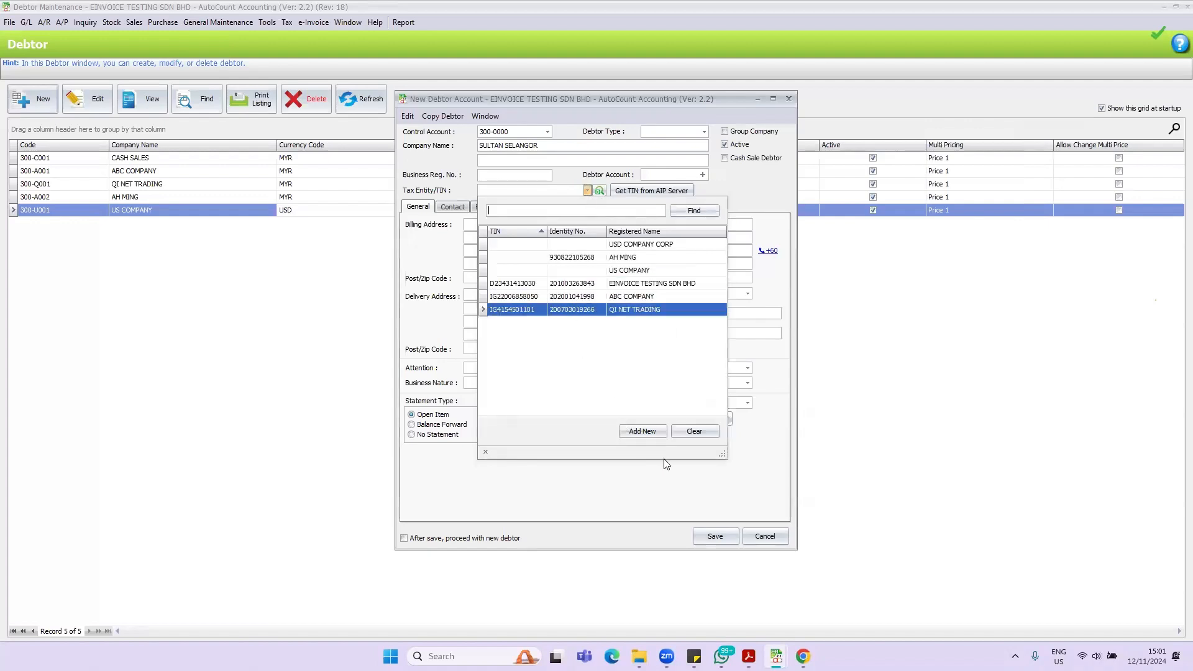
Create a new tax entity for SULTAN SELANGOR with category Government.
click(643, 432)
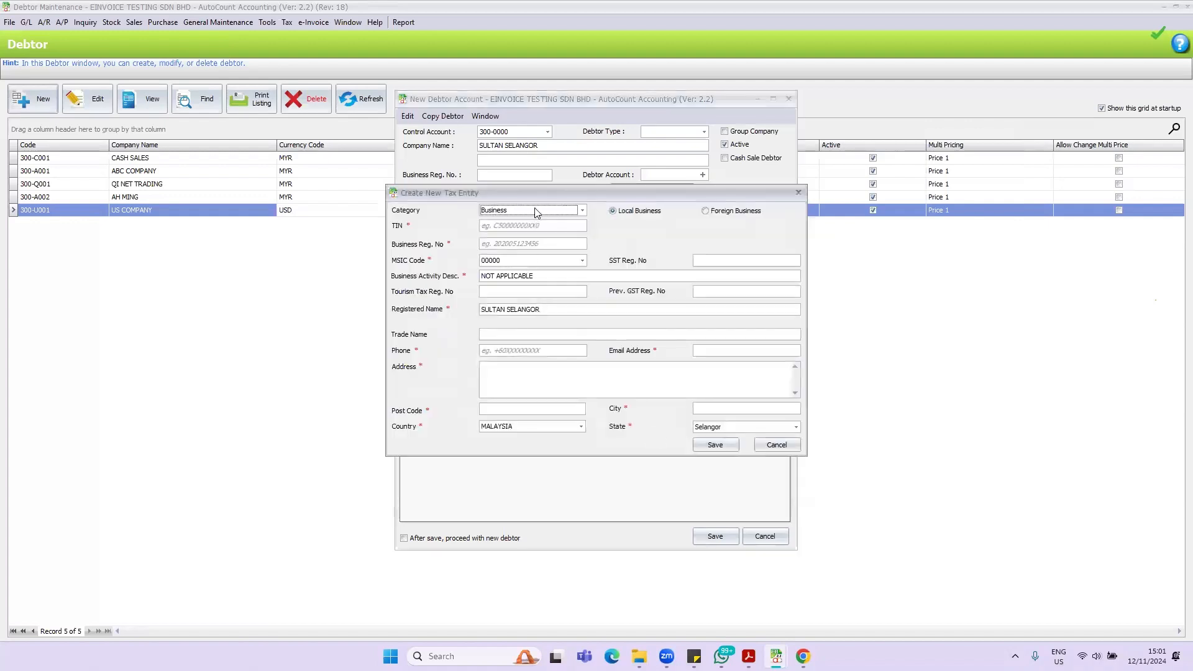
click(535, 211)
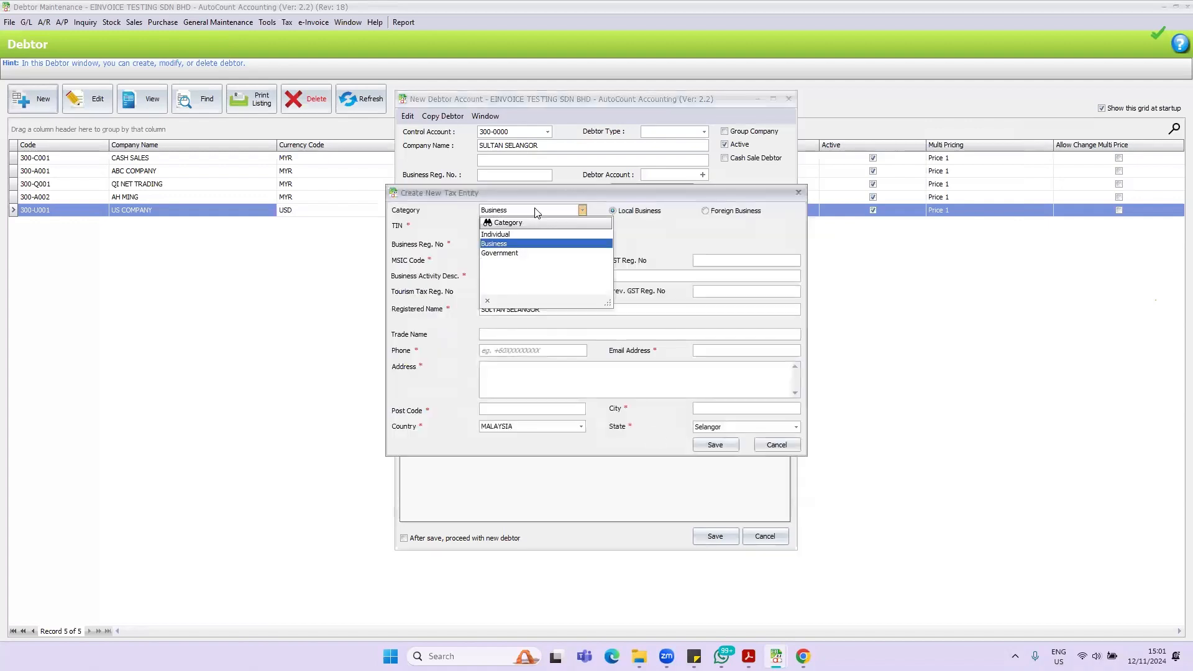
click(518, 253)
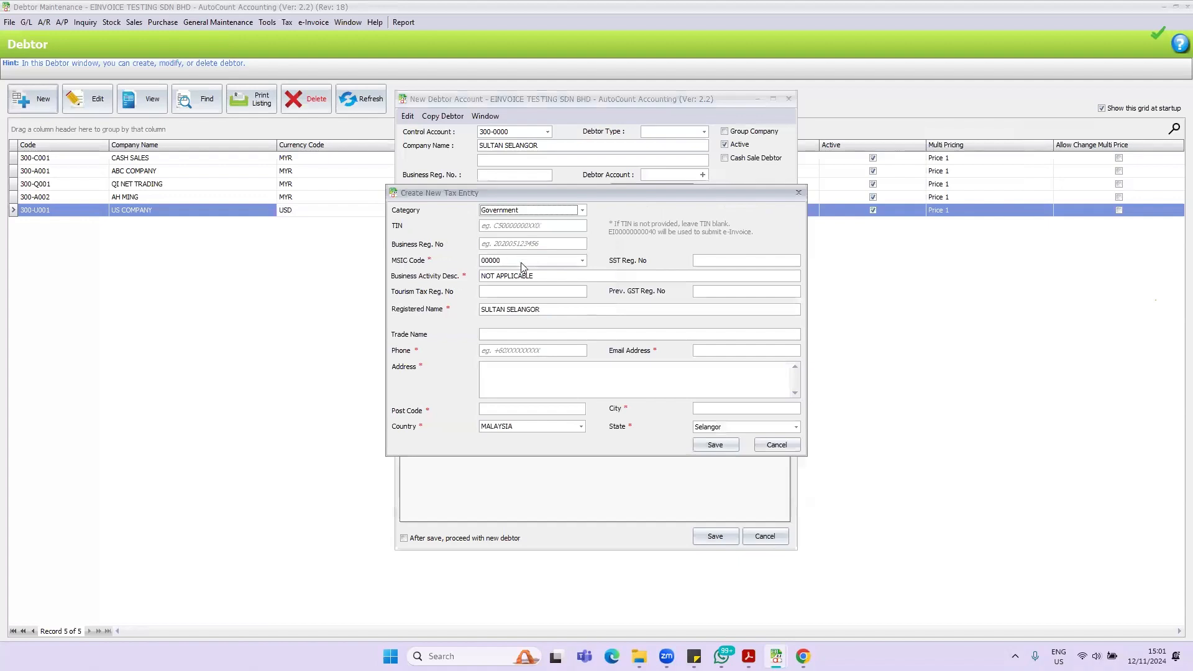
click(535, 309)
key(ctrl+a)
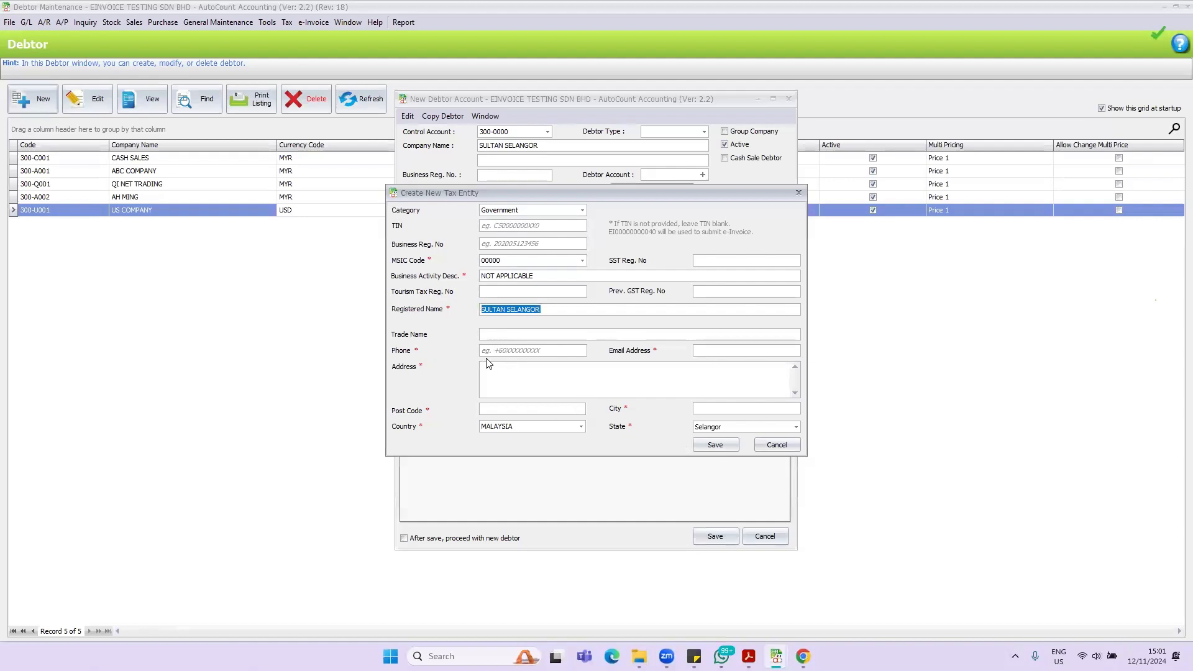
click(519, 378)
click(777, 445)
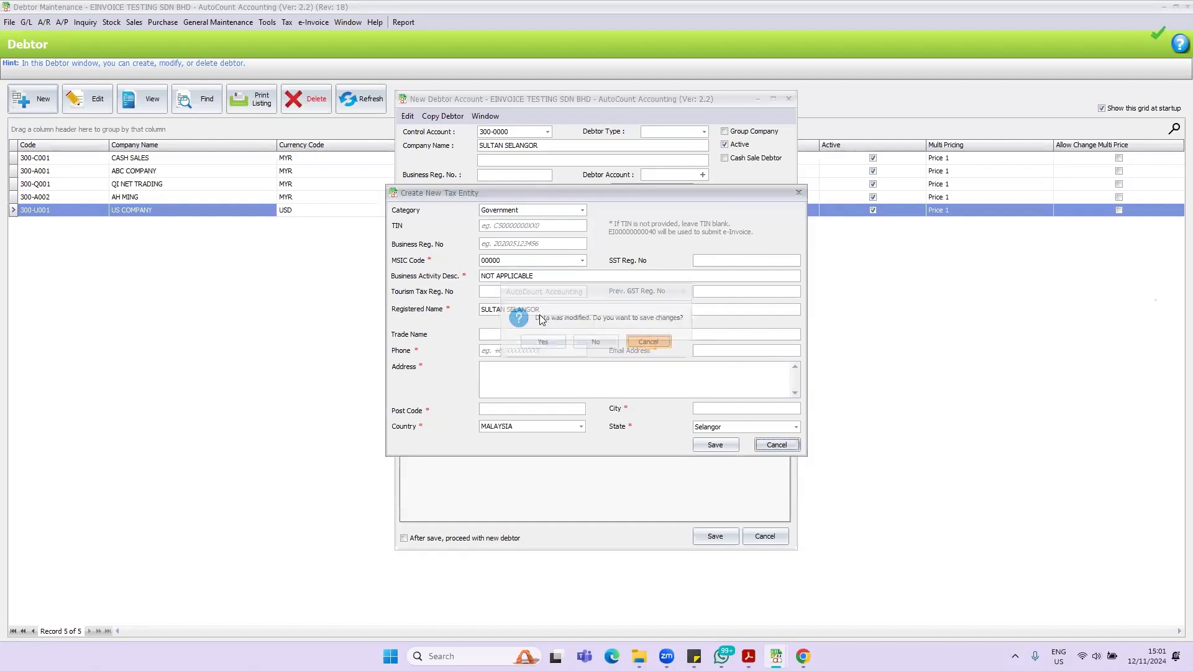
click(496, 334)
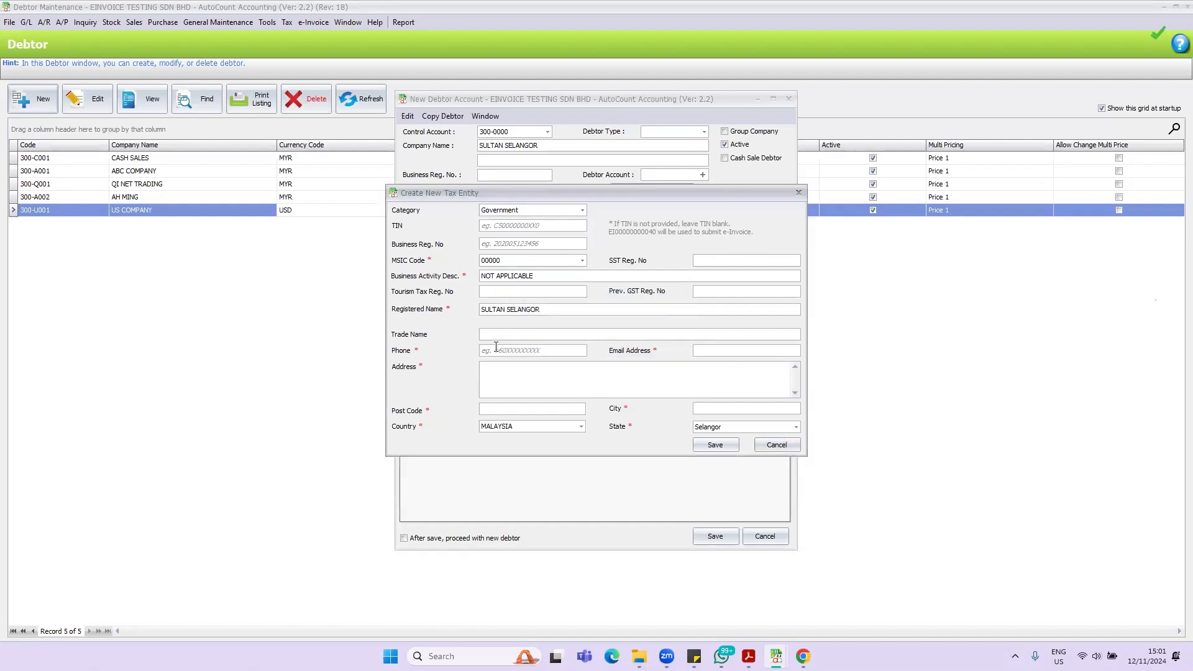
Enter the entity's phone number, e-mail address and address, then save it.
click(720, 350)
text(SUL)
key(BackSpace)
key(BackSpace)
key(BackSpace)
key(Caps_Lock)
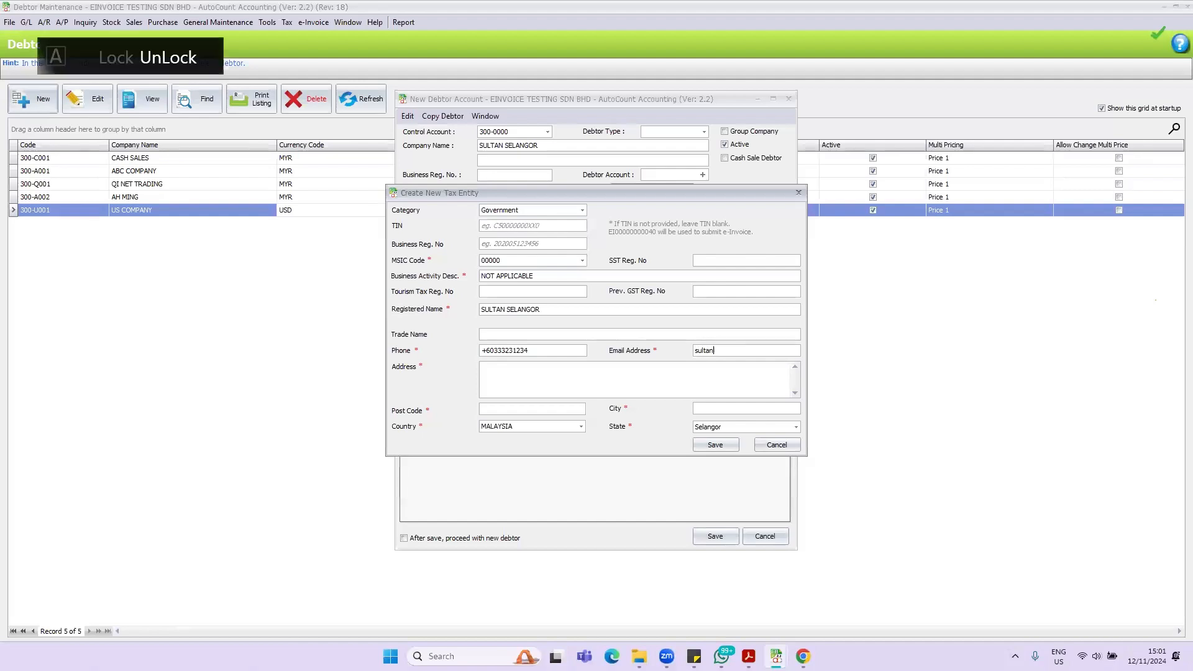
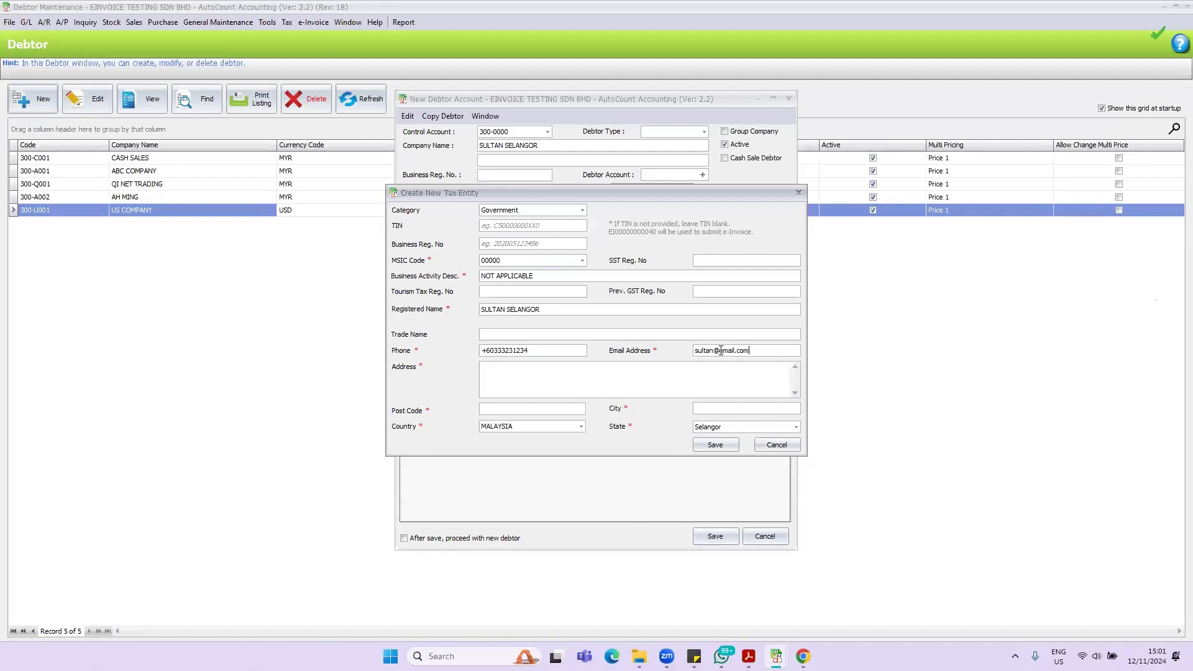
text(no 888)
key(BackSpace)
key(Caps_Lock)
text(NO)
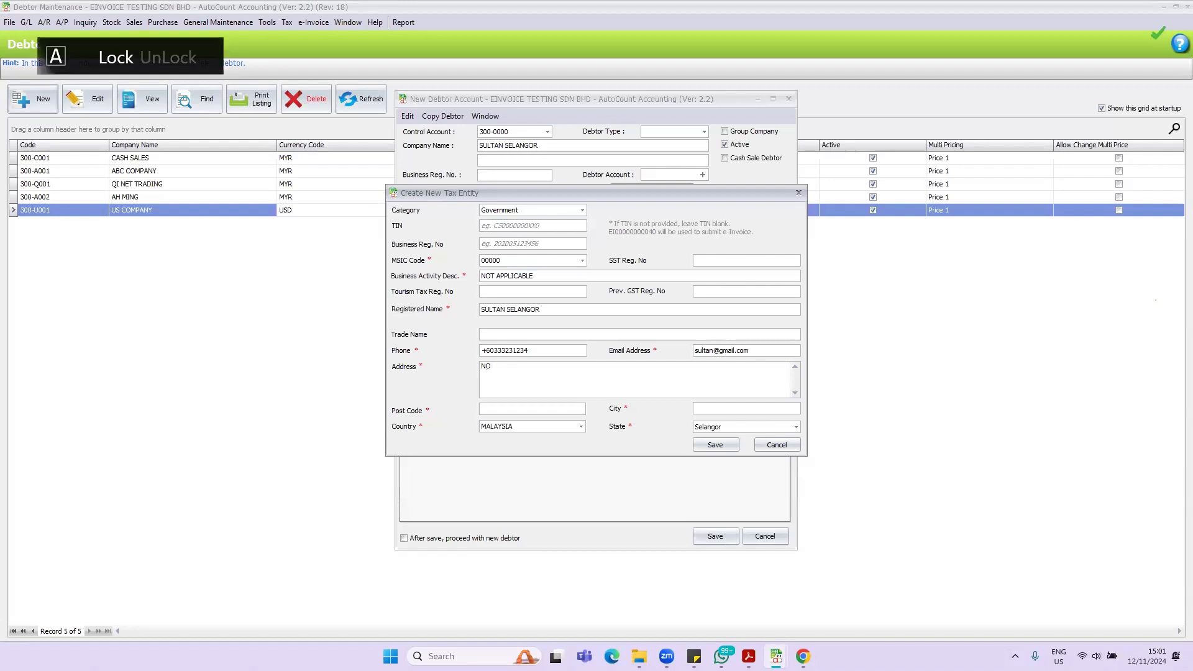
text( 88G)
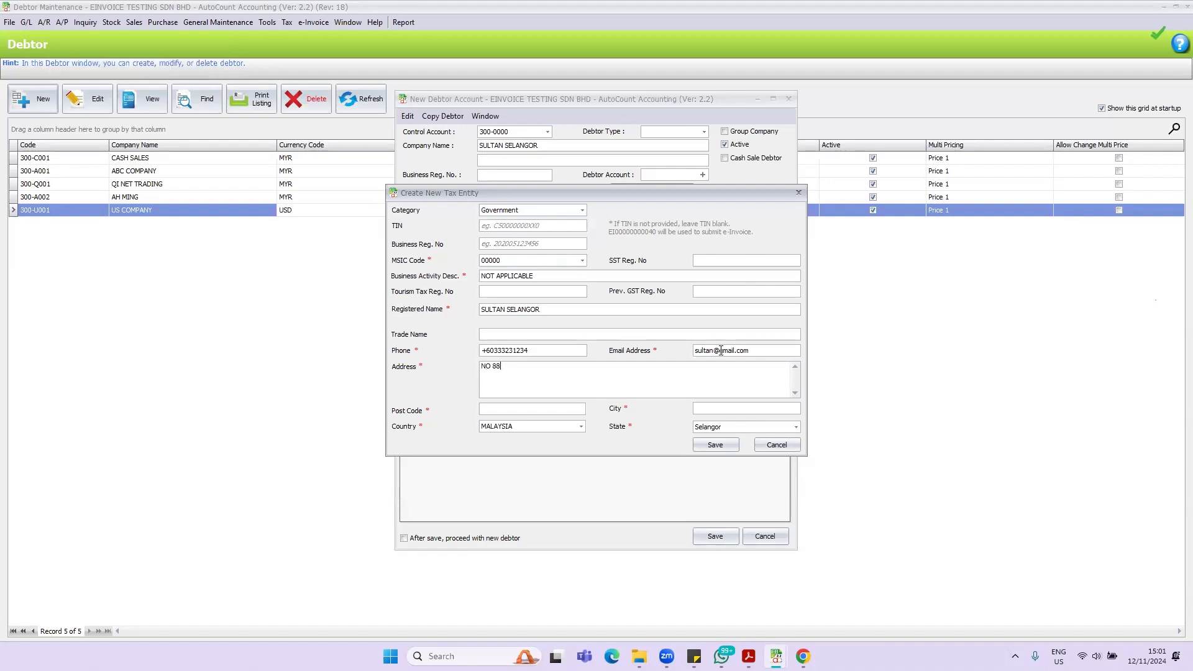
key(BackSpace)
key(BackSpace)
key(BackSpace)
text(O3839JDKJAKLJDKLAJ4120KLAN)
click(713, 444)
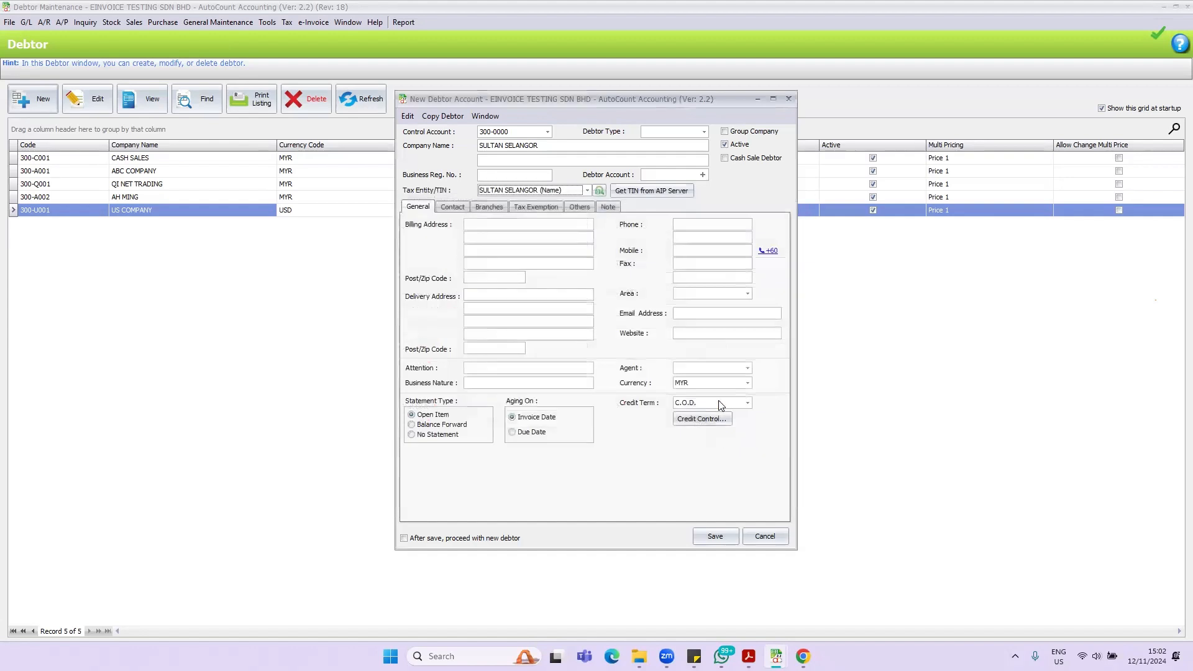
Generate account code 300-S001 and save the SULTAN SELANGOR debtor.
click(521, 224)
click(714, 535)
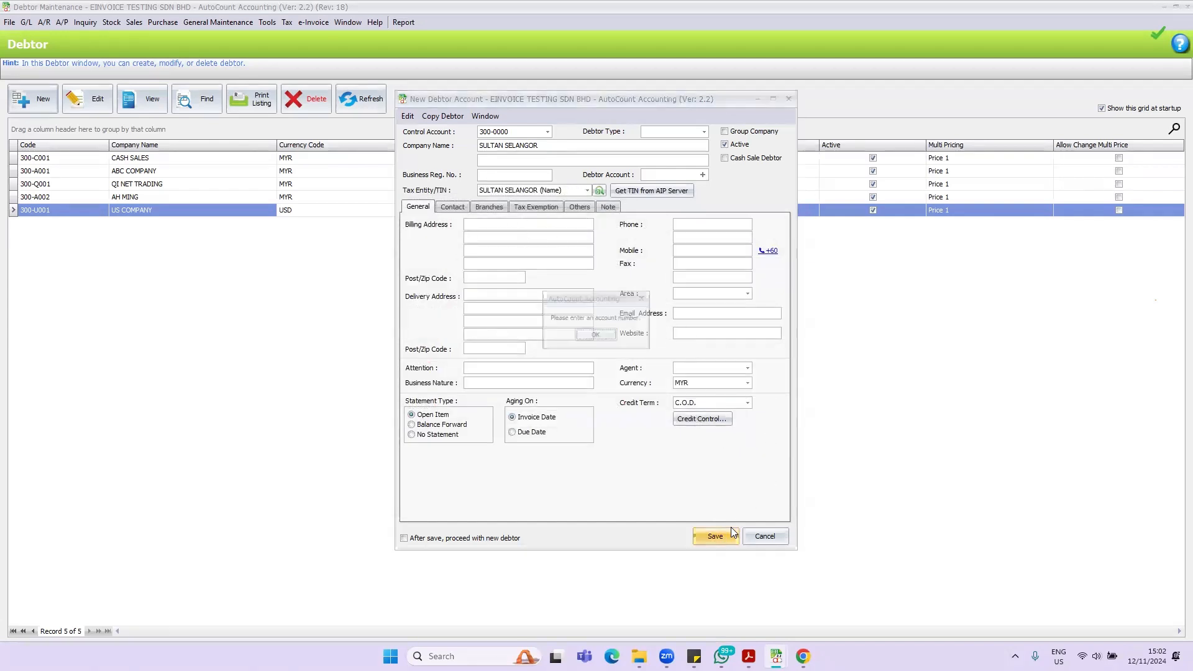
click(596, 336)
click(703, 174)
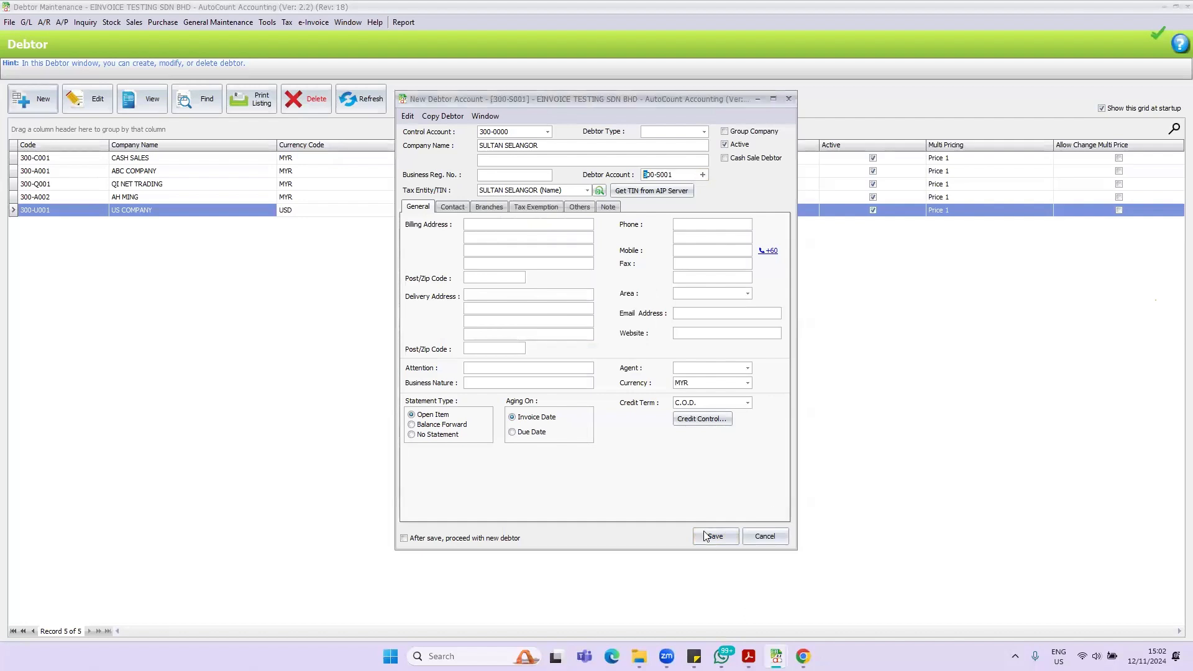
click(714, 535)
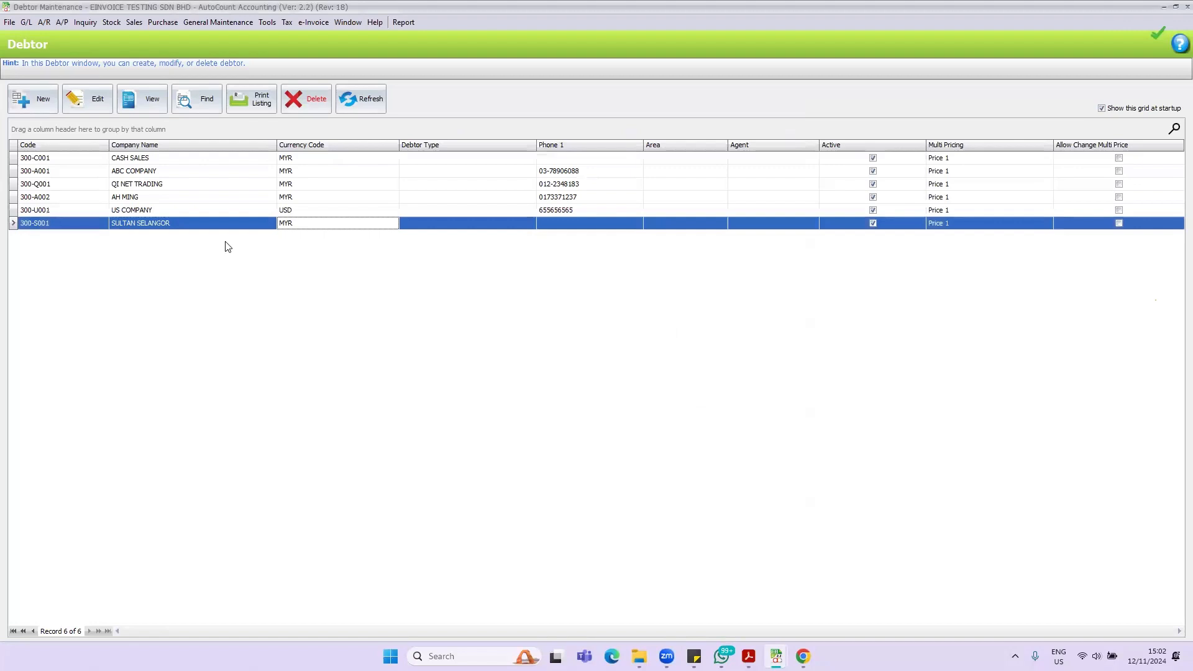
Review the CASH SALES debtor record twice and close it.
double_click(154, 160)
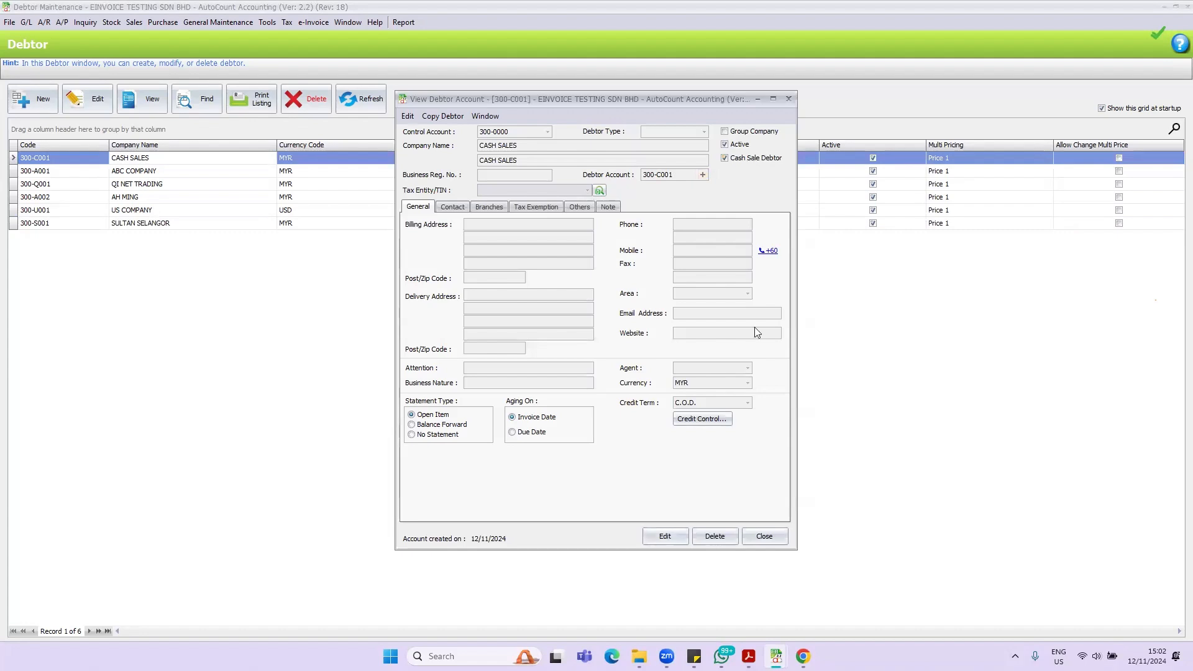
click(769, 543)
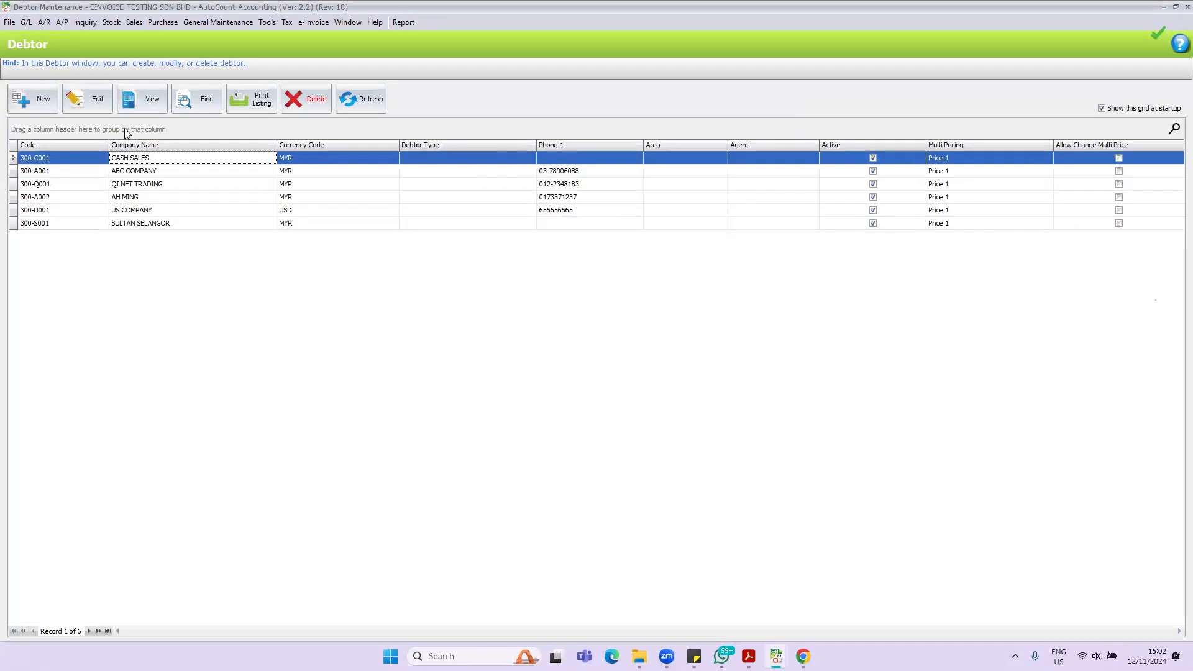
double_click(151, 163)
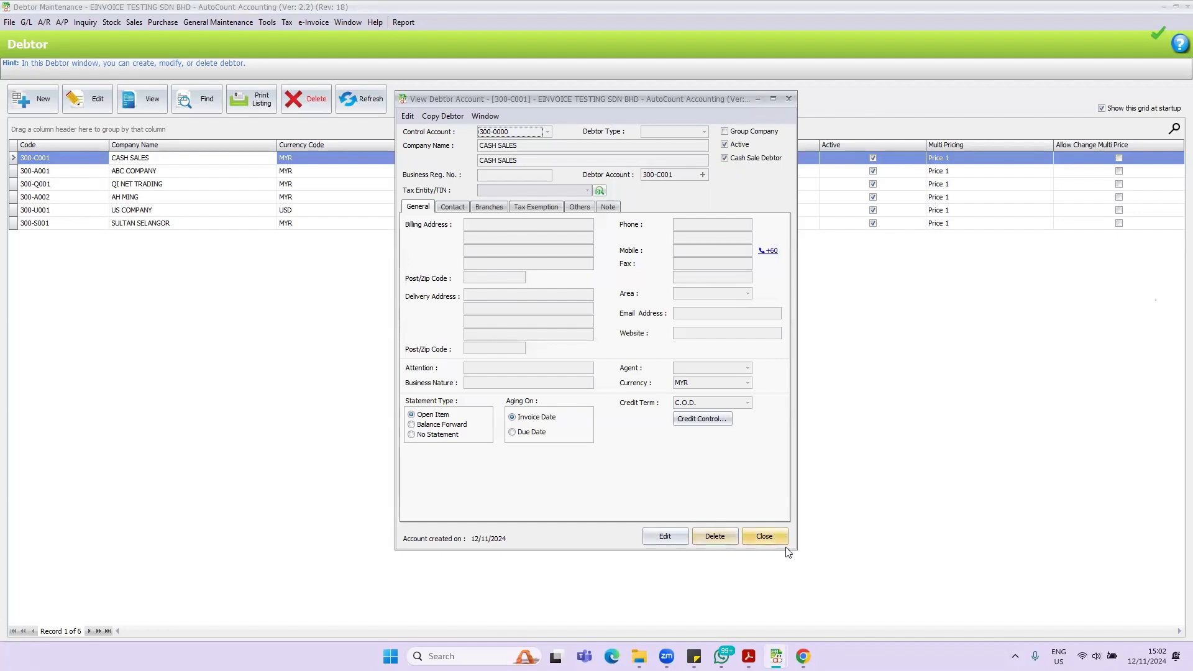
click(780, 531)
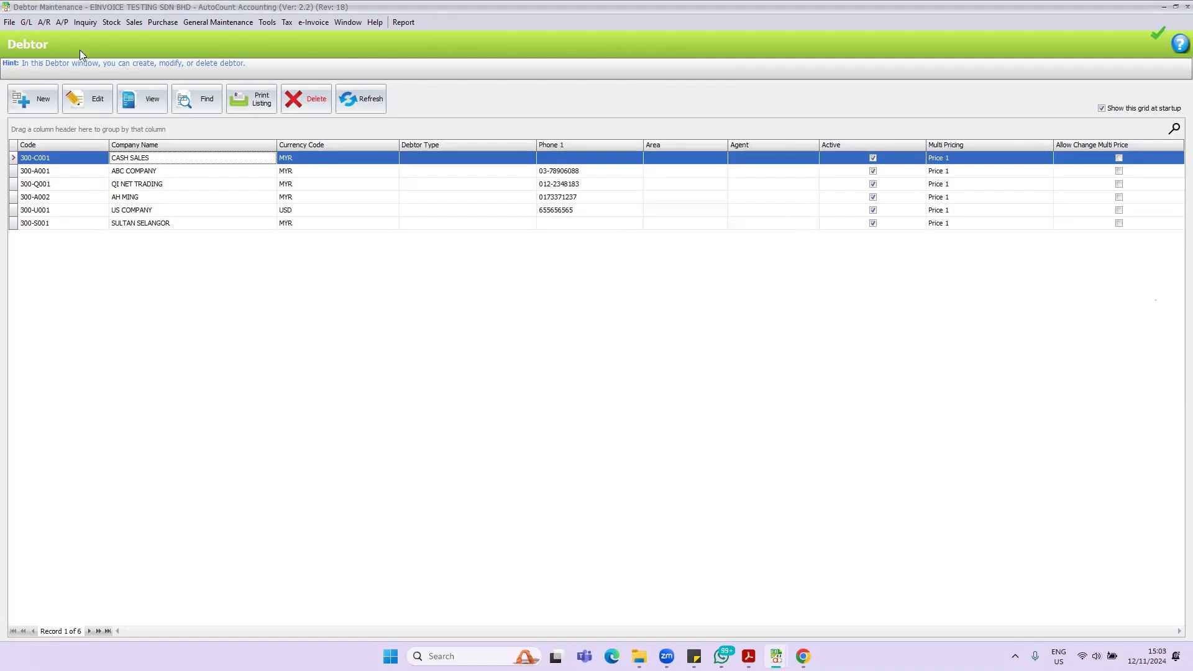
click(58, 21)
Edit creditor 400-S001 SG COMPANY and add a new tax entity for it.
click(123, 39)
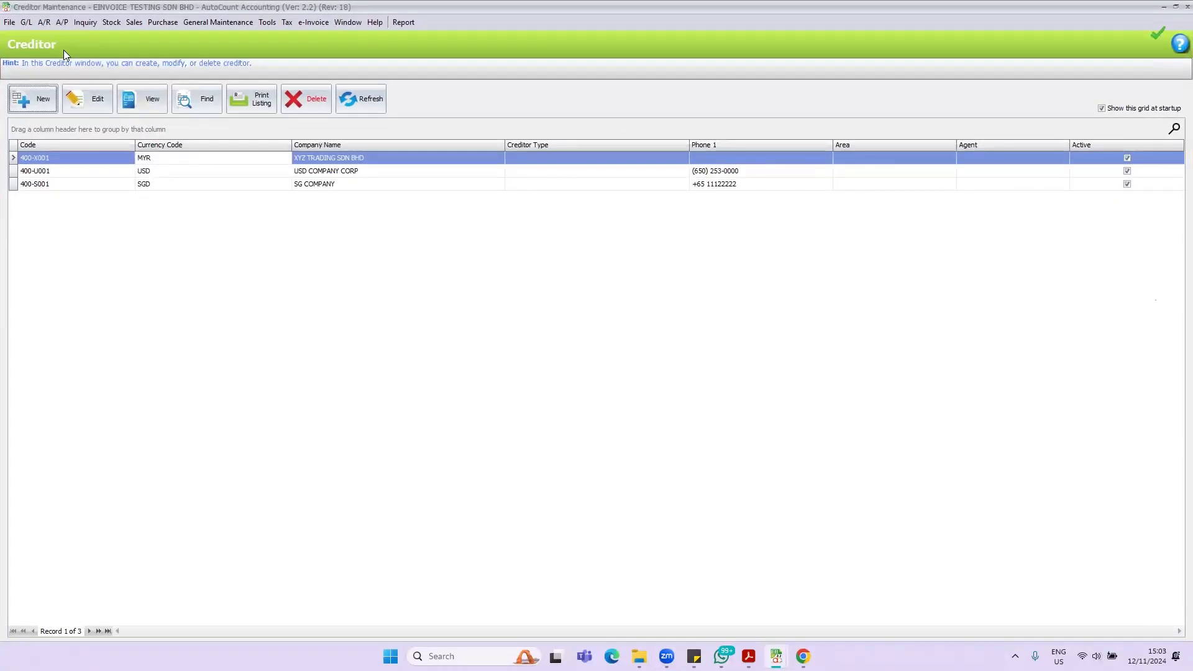
click(341, 186)
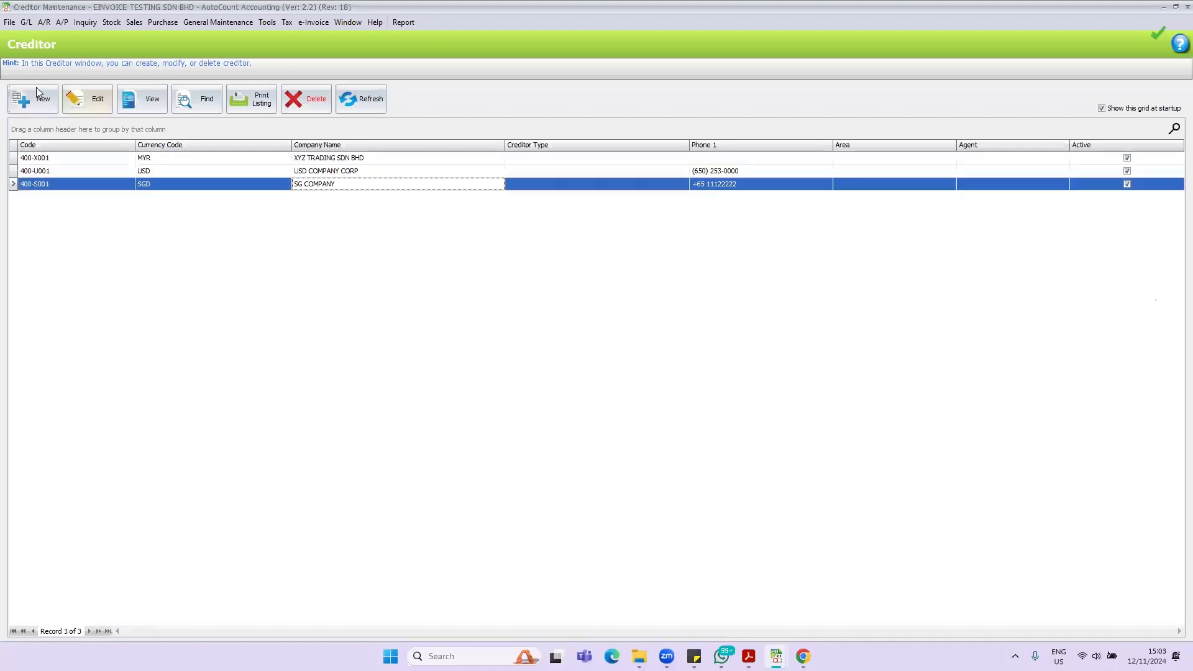
click(87, 98)
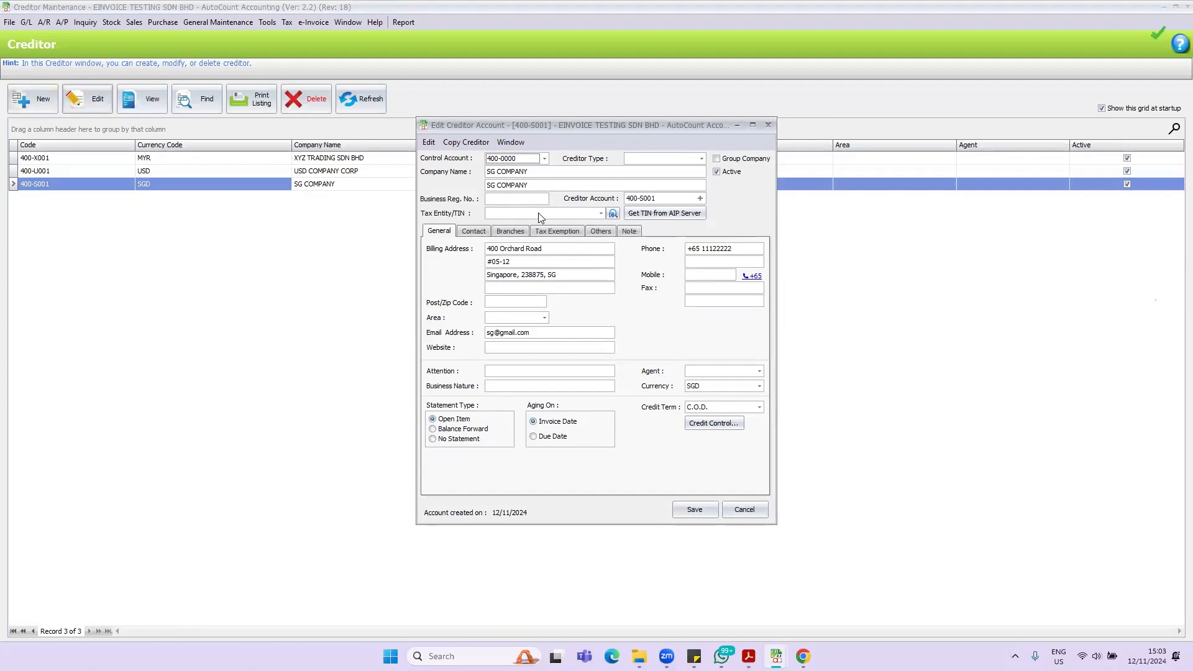
click(600, 214)
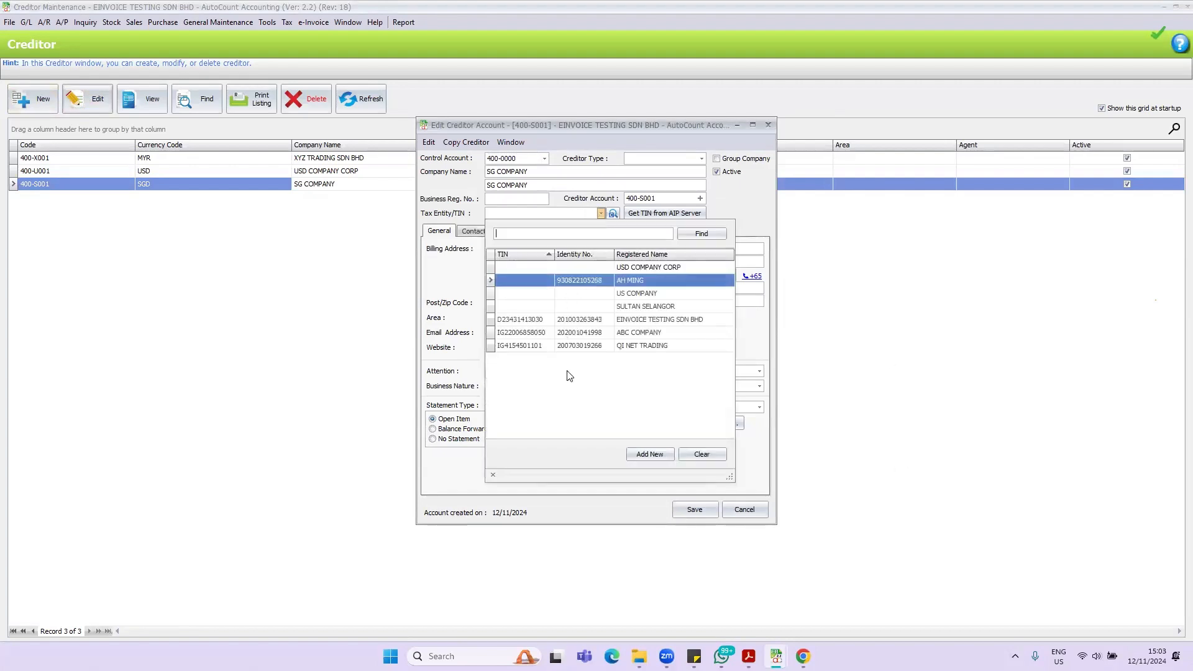
click(653, 452)
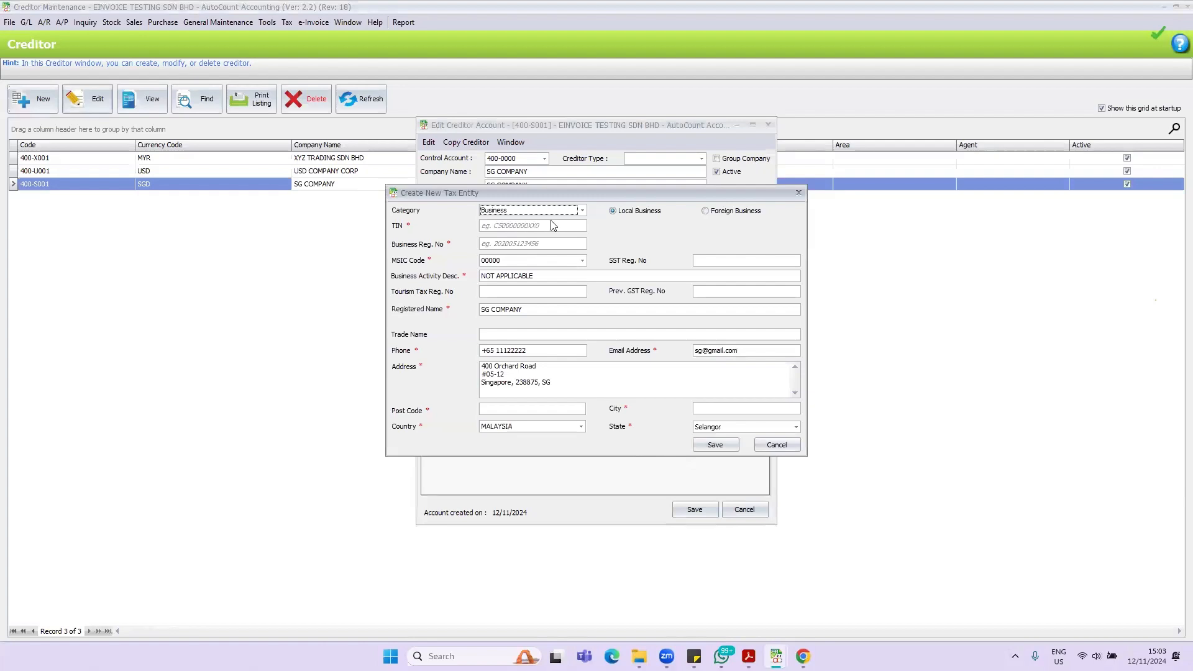
Mark the tax entity as Foreign Business with country SINGAPORE.
click(713, 212)
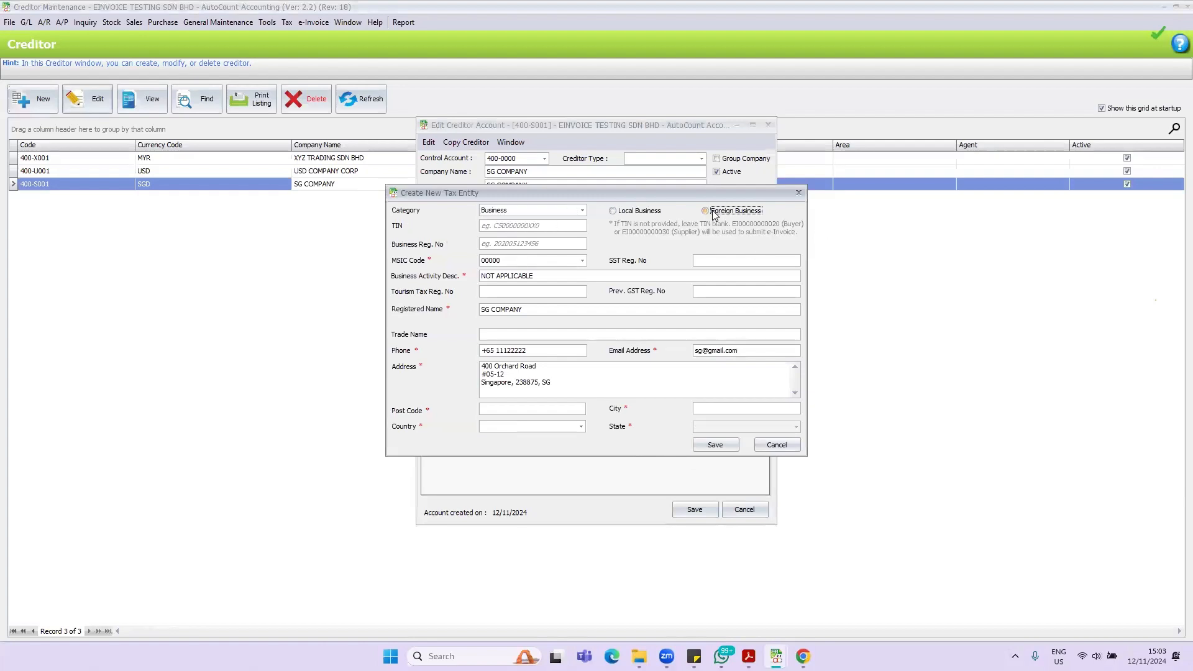
click(522, 426)
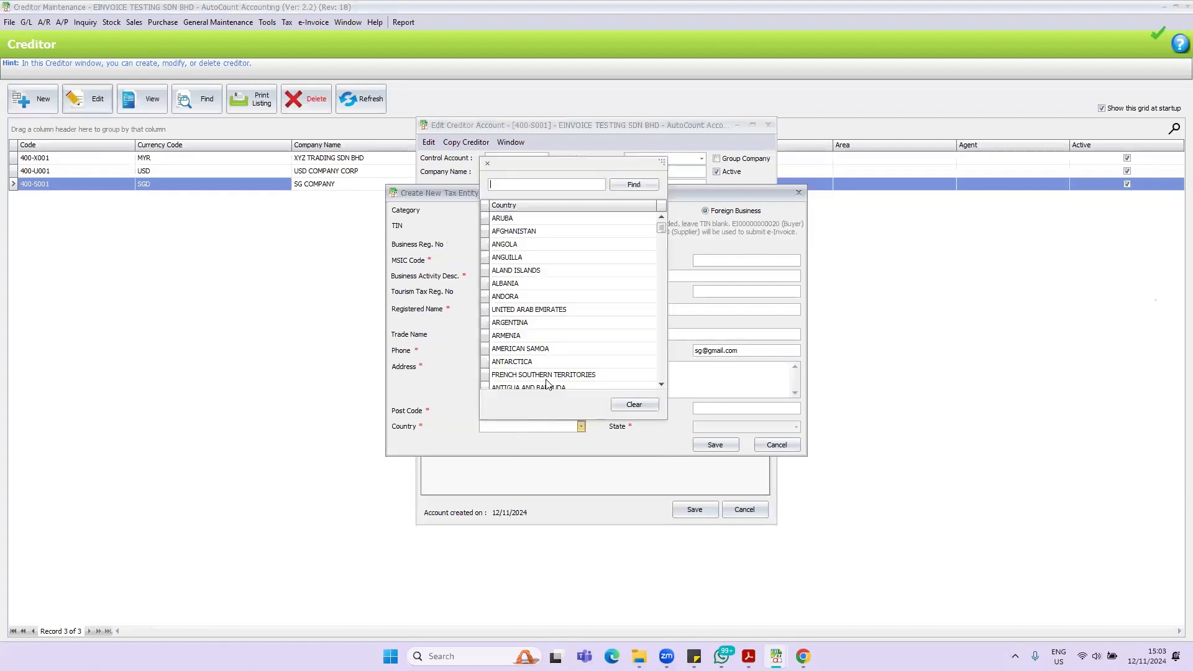
text(SING)
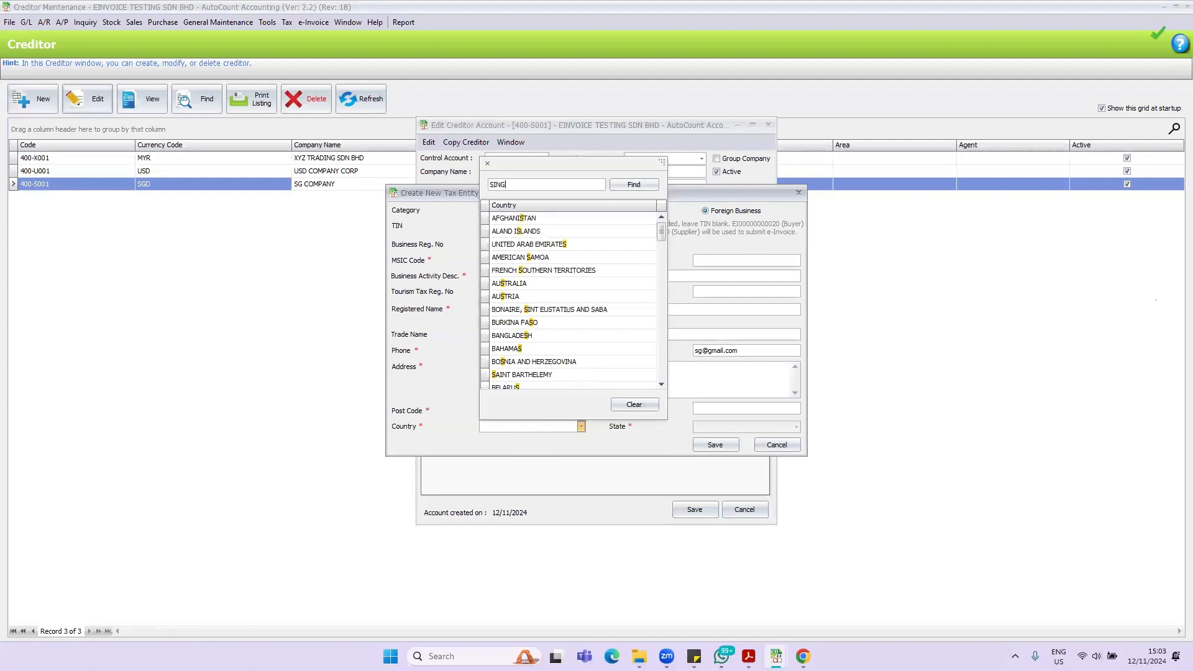
text(APORE)
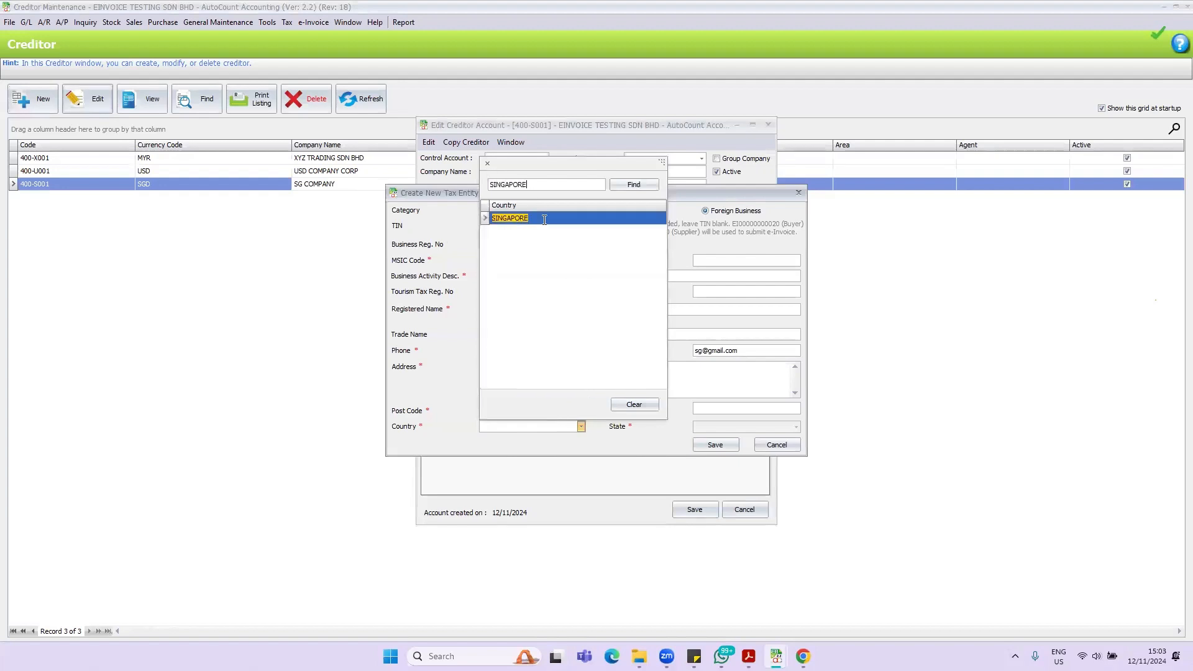
click(543, 219)
Set post code 00000, city Singapore, state Not Applicable, and save entity and creditor.
click(556, 410)
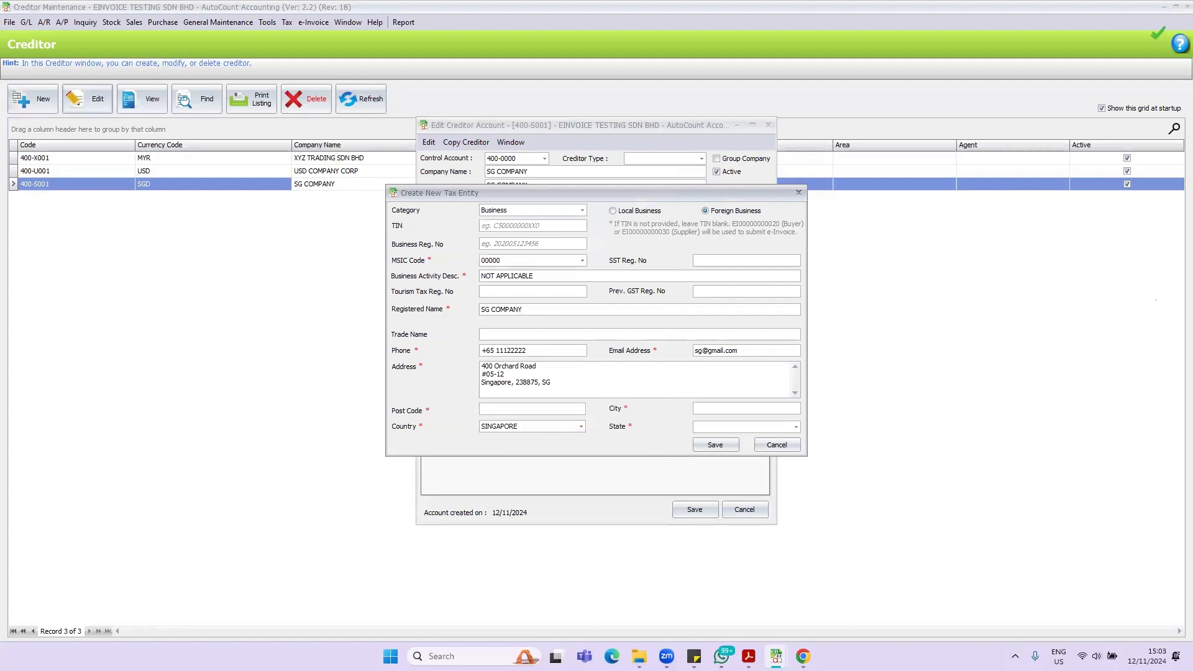
text(00000)
double_click(510, 382)
key(ctrl+c)
click(721, 409)
key(ctrl+v)
click(735, 430)
click(751, 237)
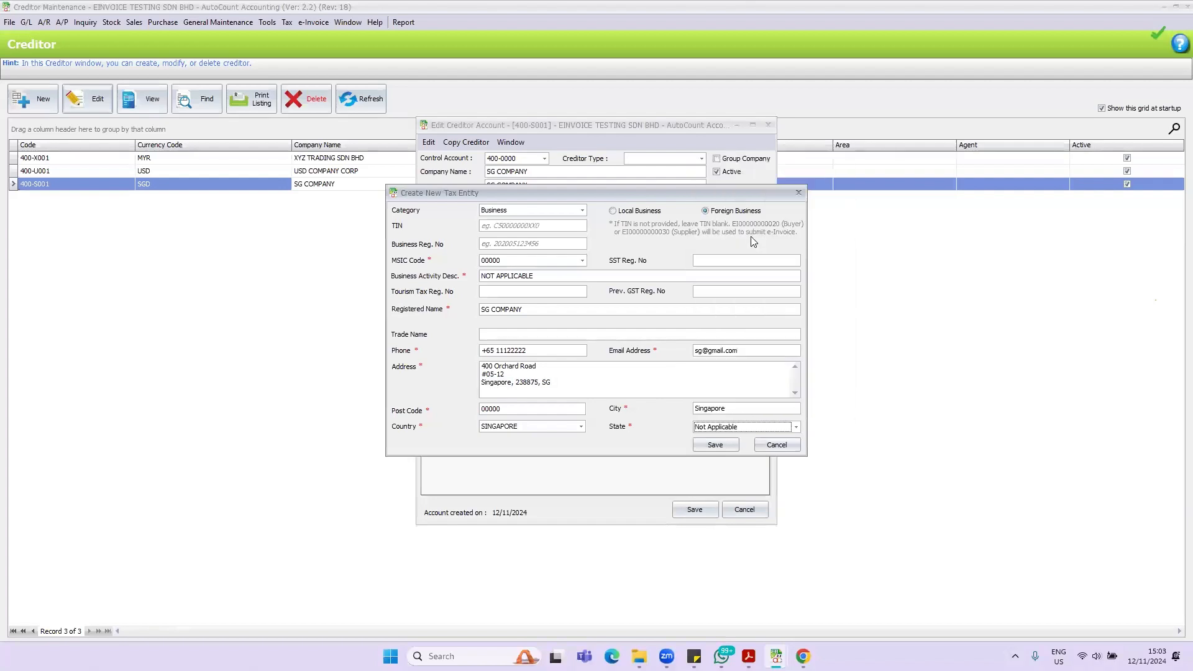
click(712, 444)
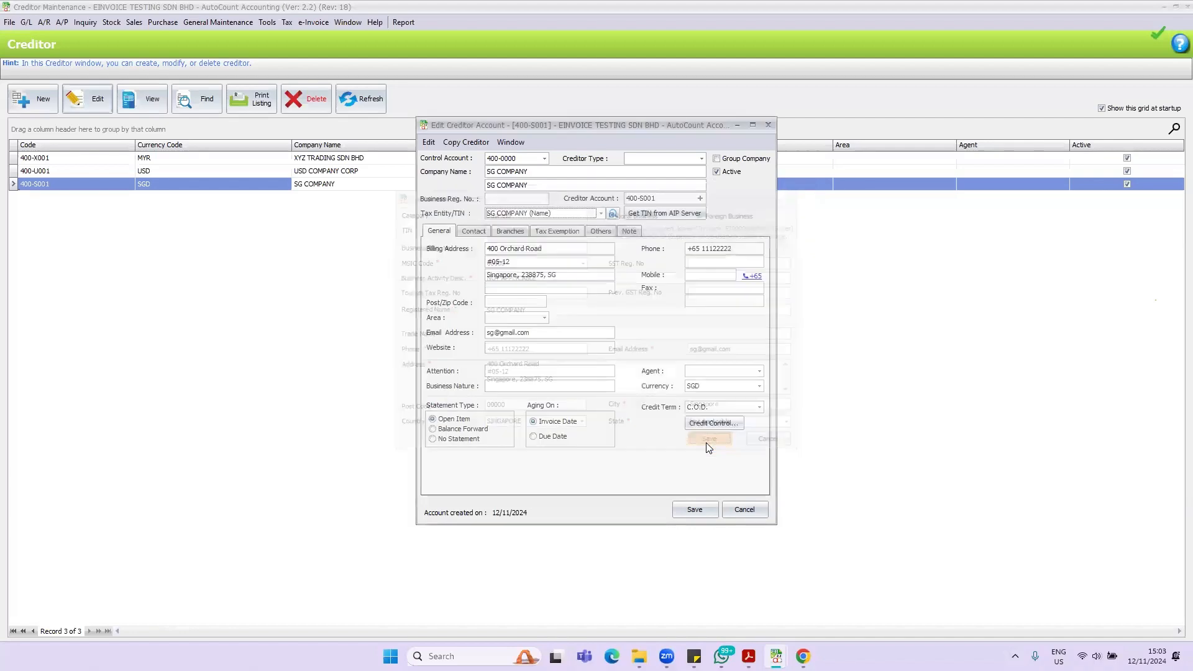
click(694, 510)
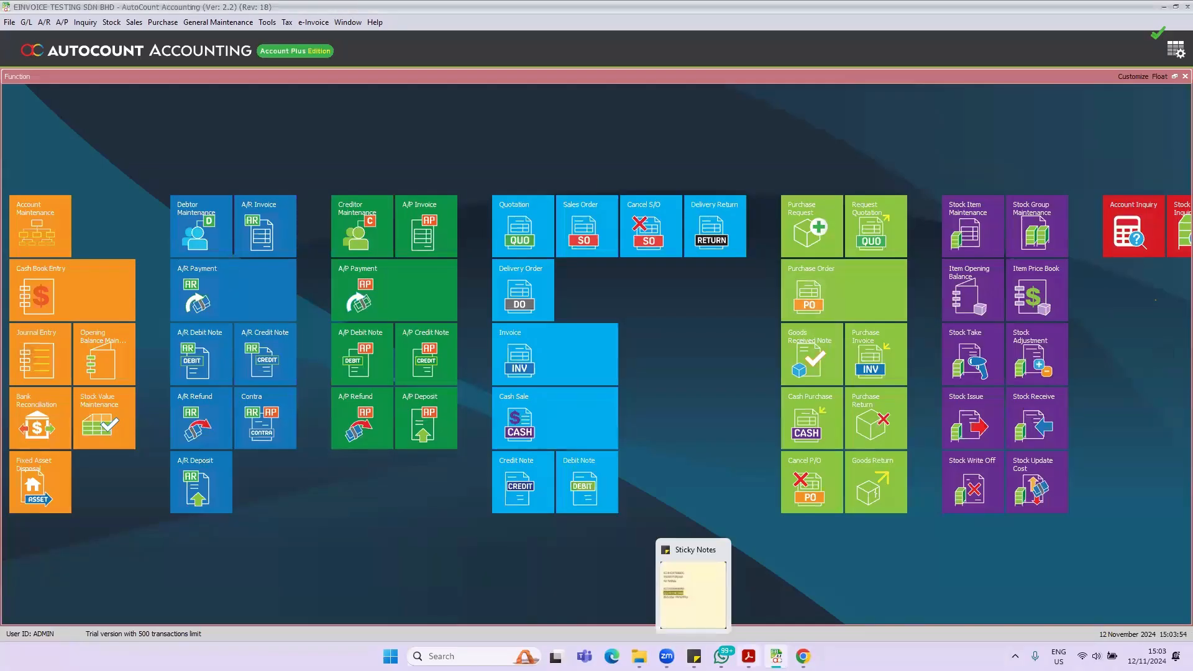
Bring the e-Invoice training slides in Acrobat to the front.
click(748, 656)
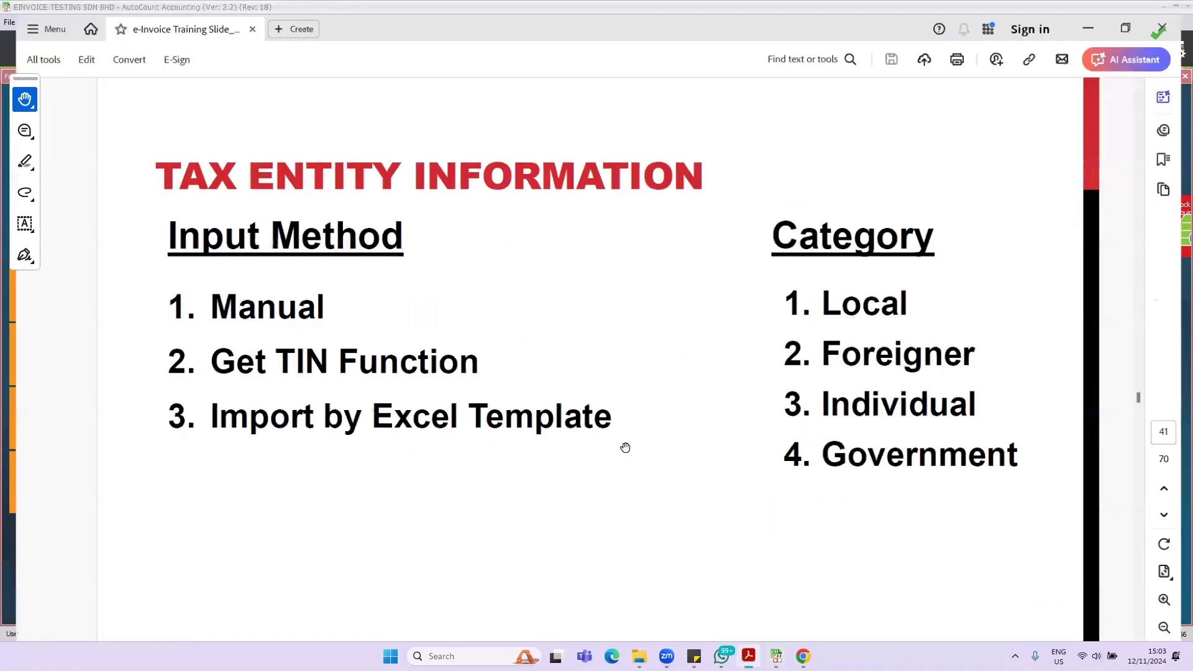
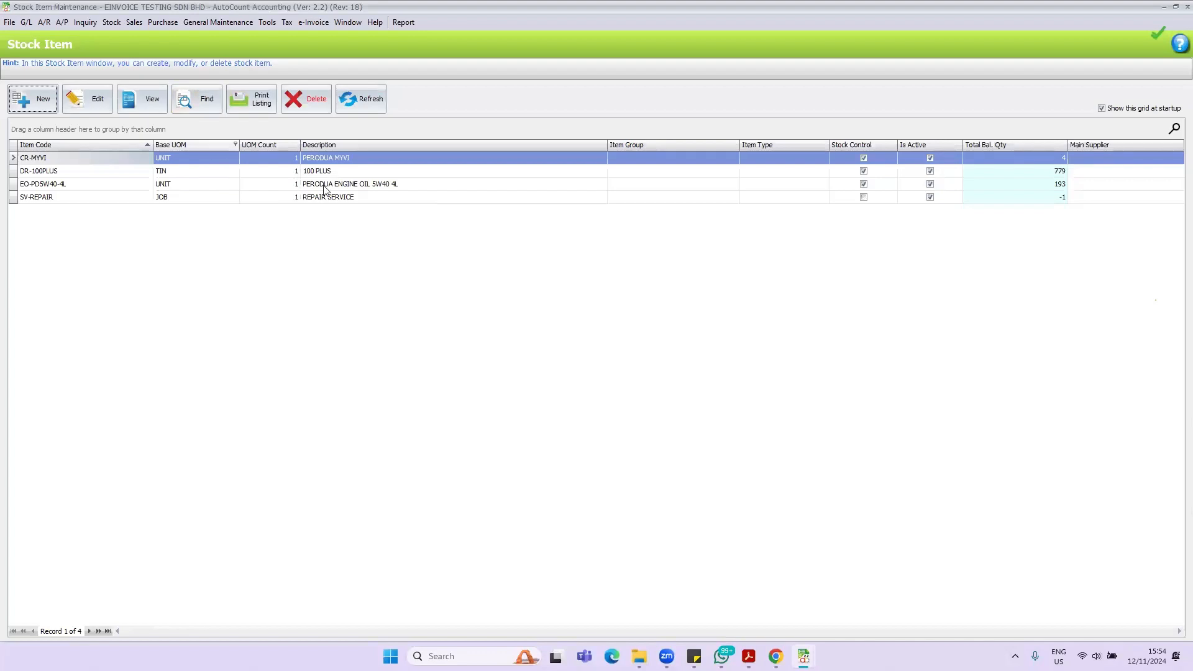
click(345, 187)
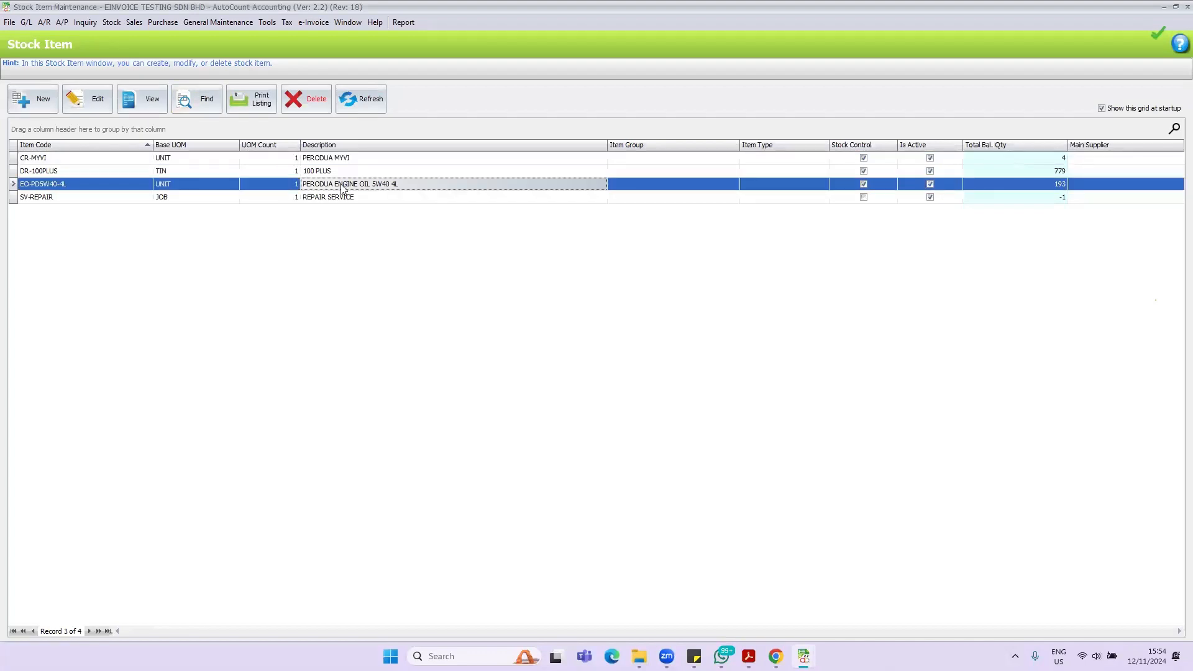
double_click(343, 187)
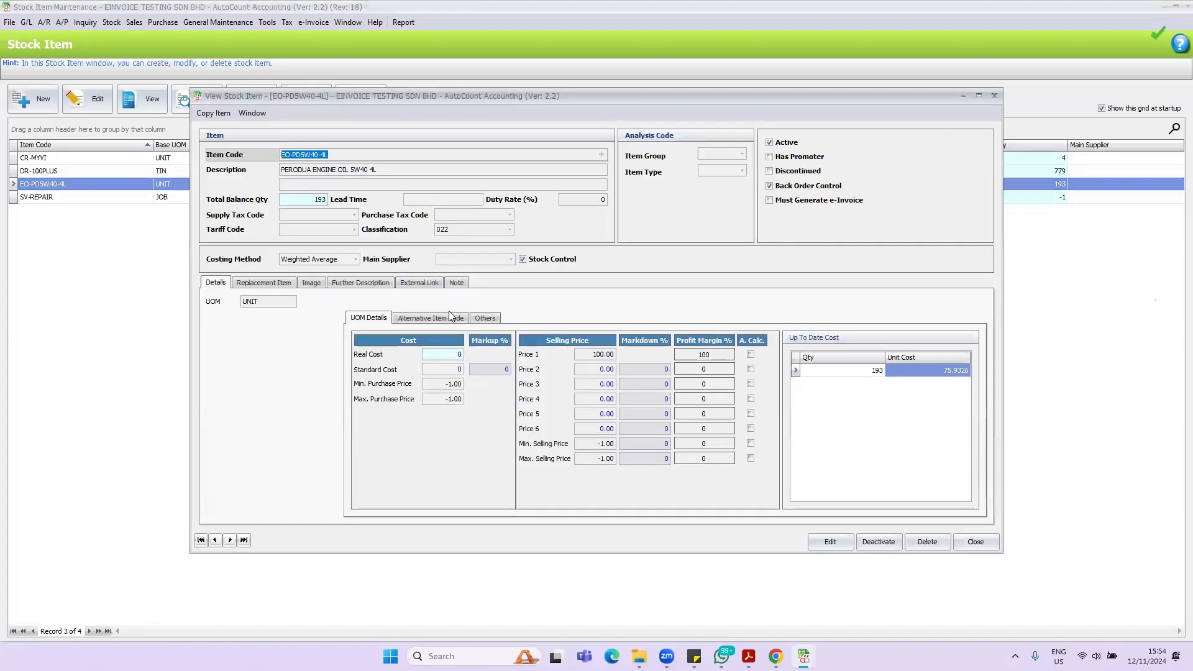
click(485, 319)
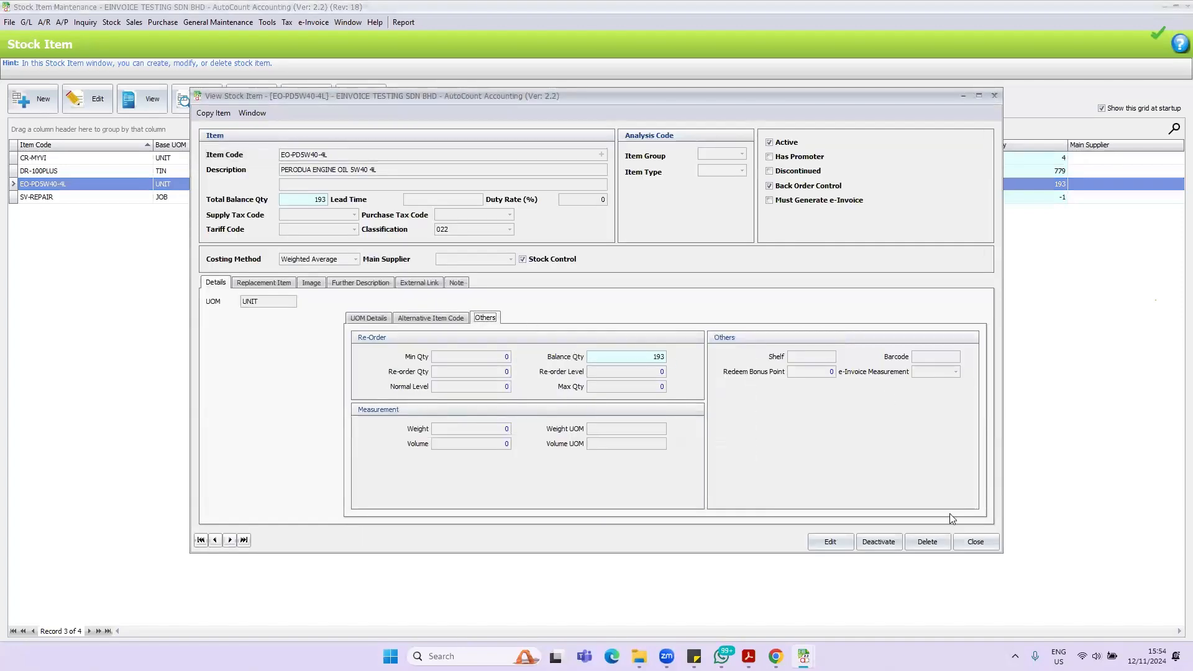
click(969, 539)
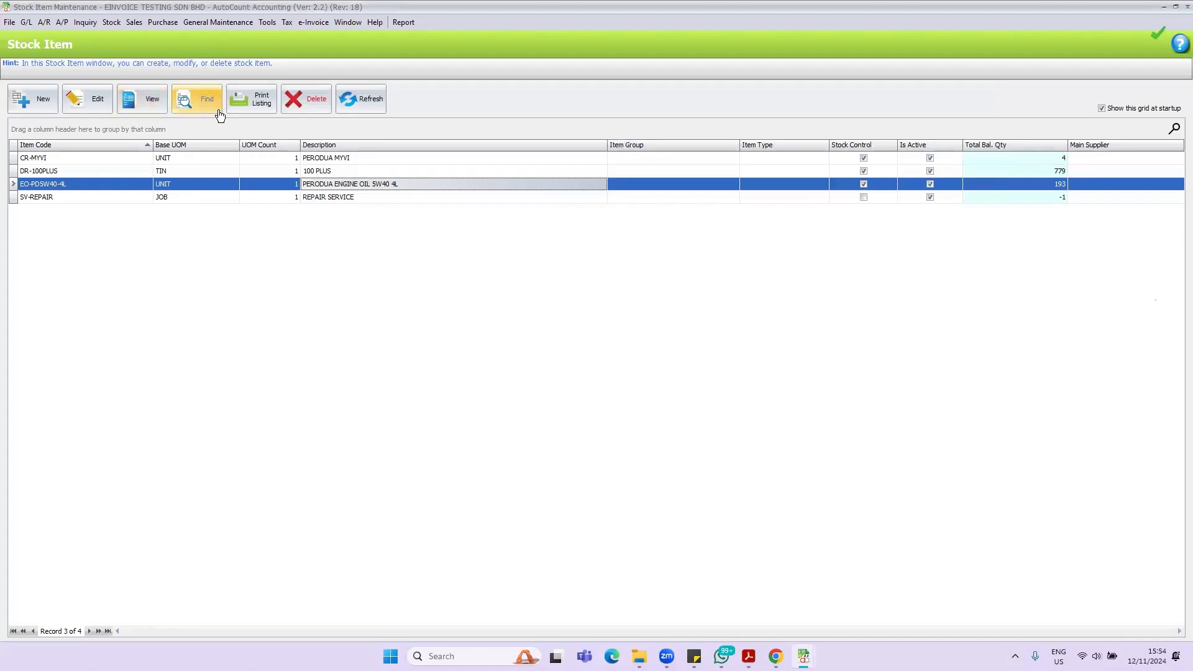
double_click(108, 8)
click(752, 201)
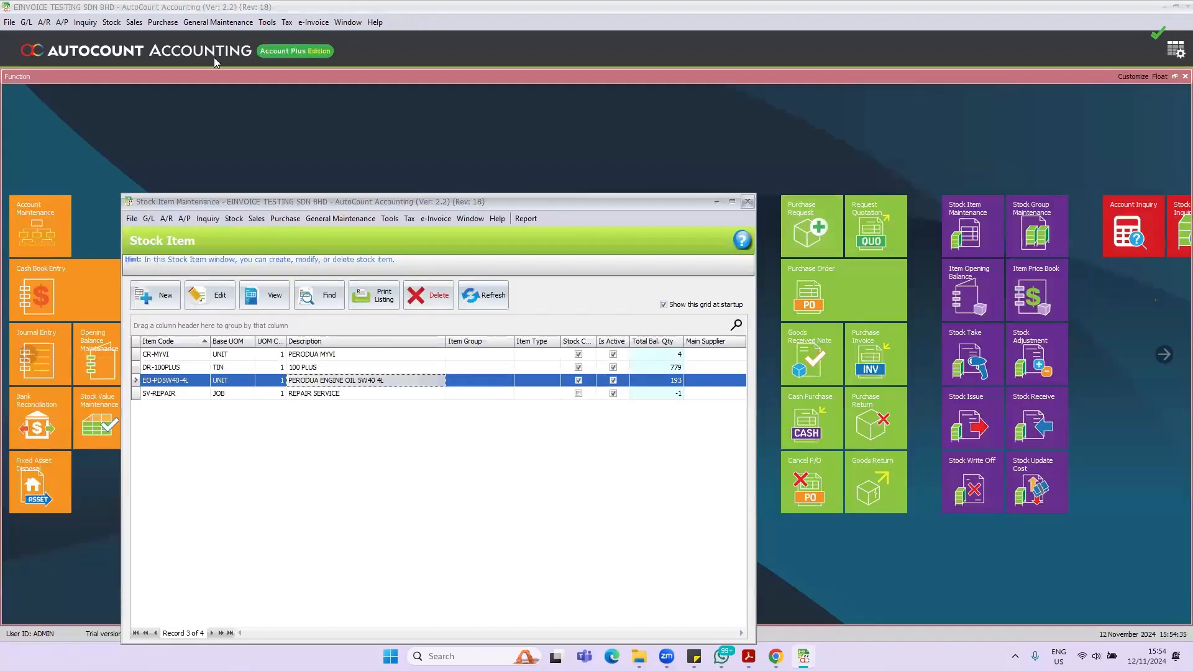
click(110, 21)
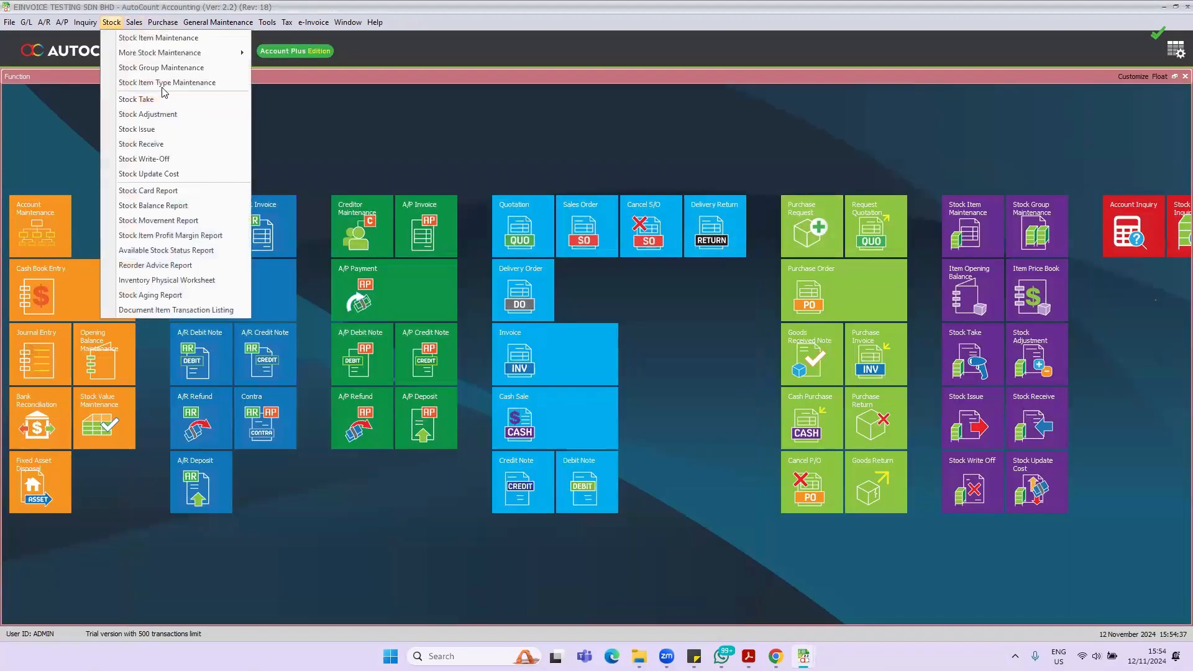
click(160, 38)
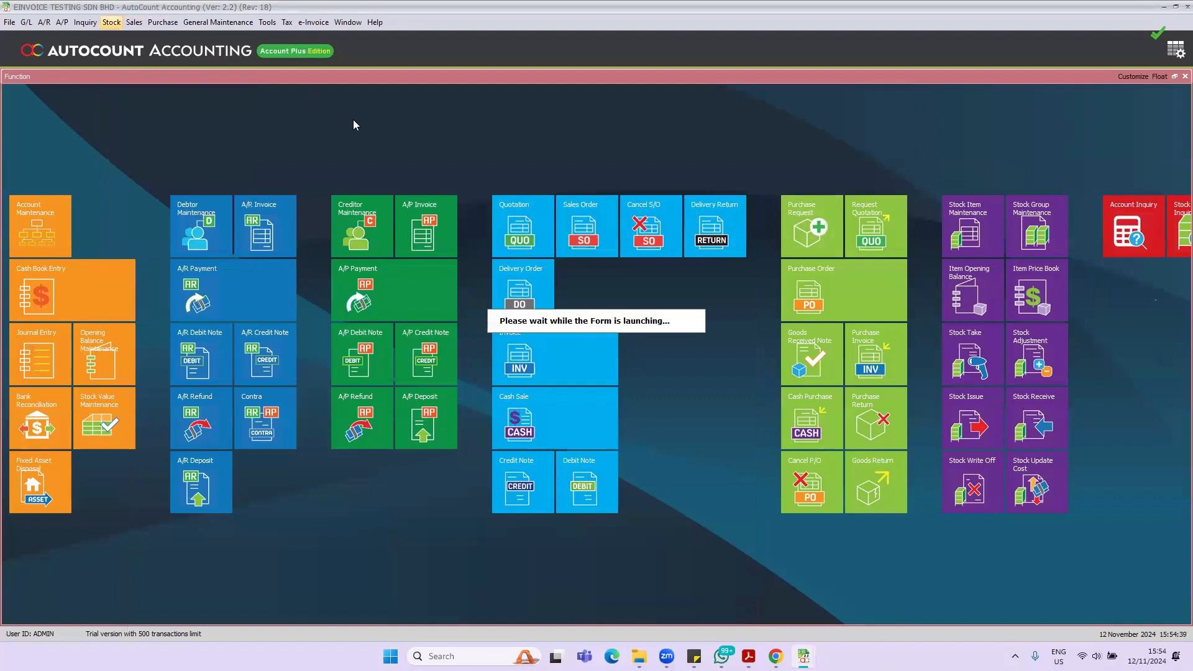
Find stock items DR-100PLUS, EO-PD5W40-4L and SV-REPAIR and open them in Easy Item Maintenance.
click(198, 109)
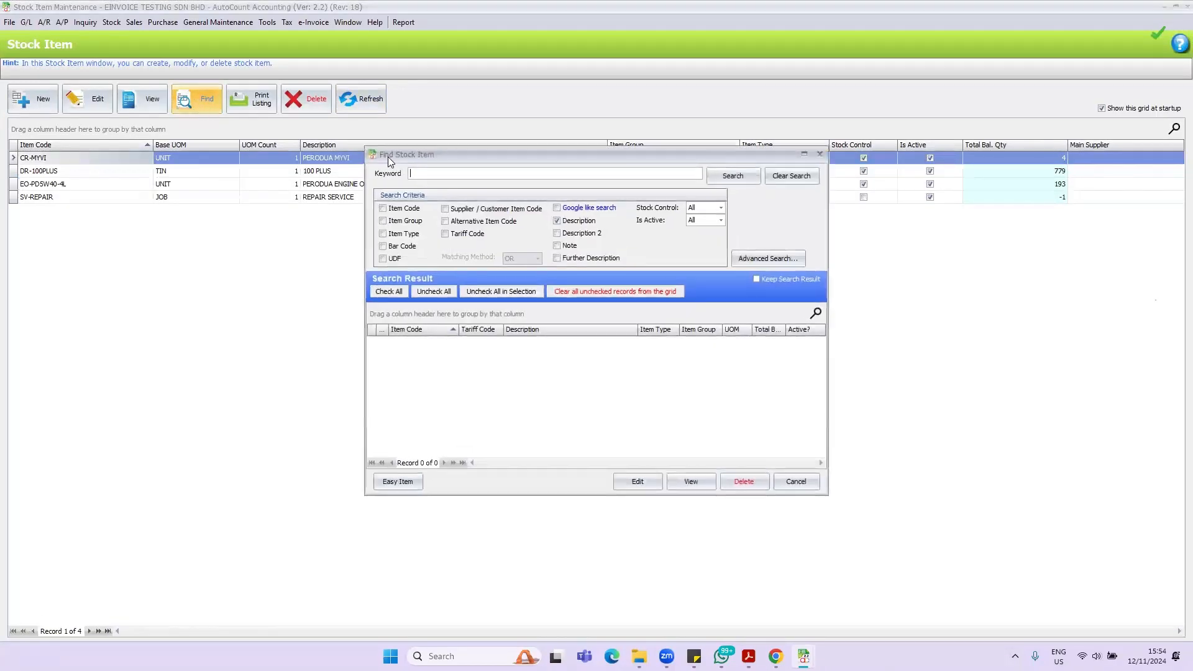
click(725, 177)
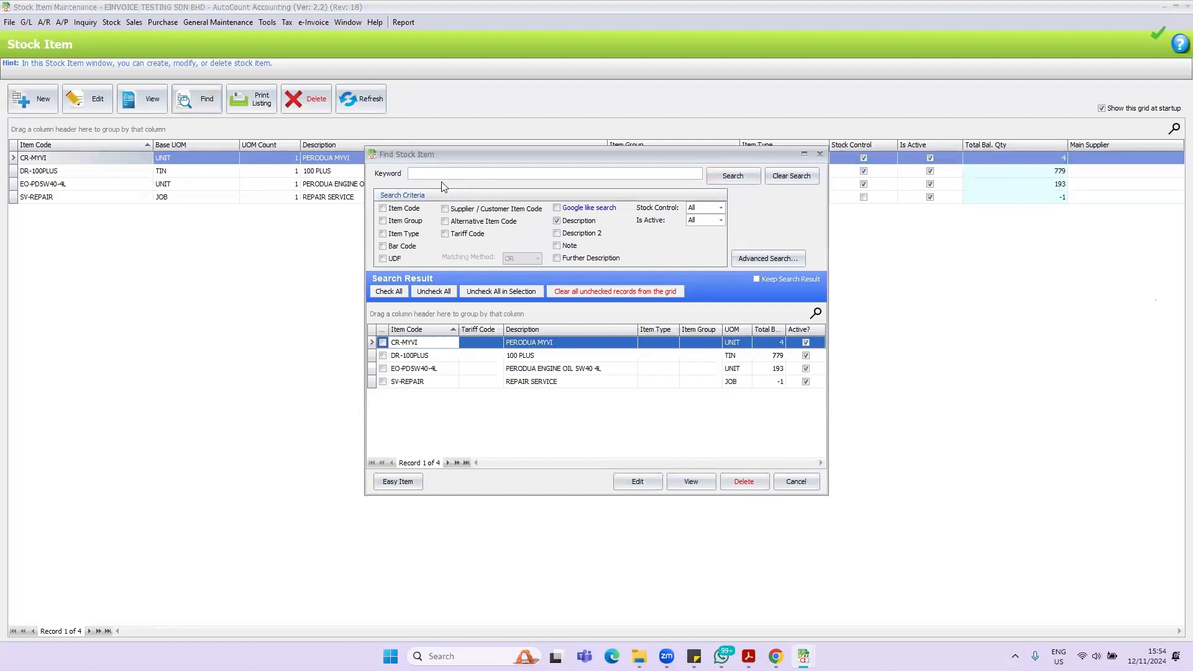
click(383, 355)
click(383, 368)
click(383, 381)
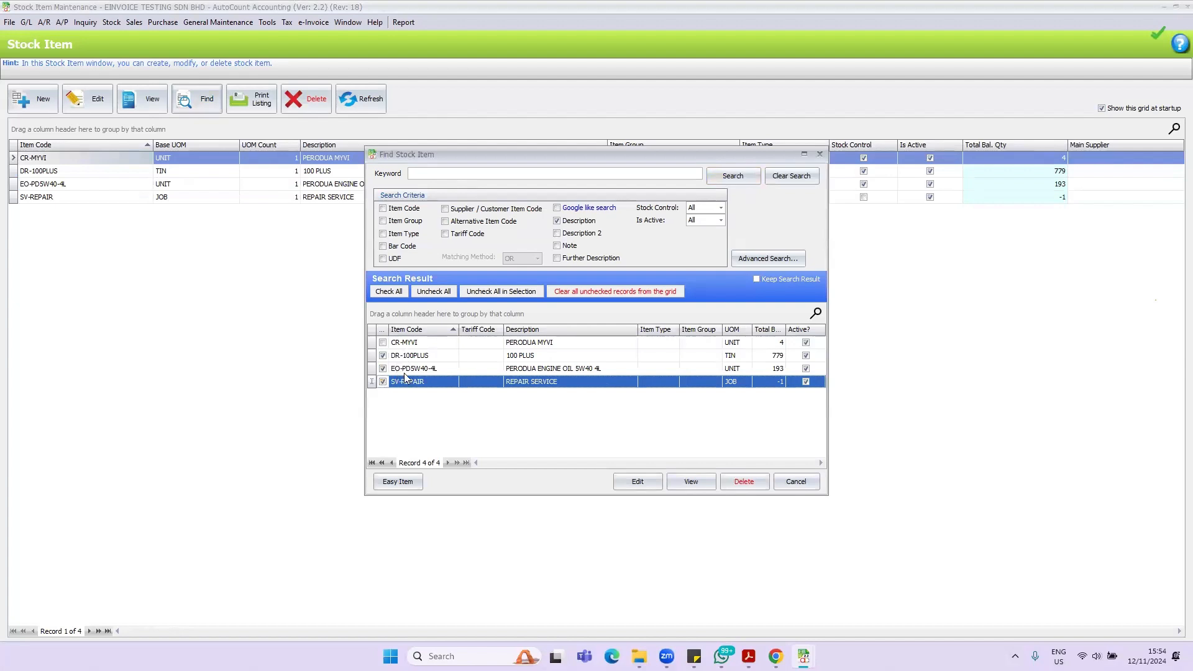
click(398, 483)
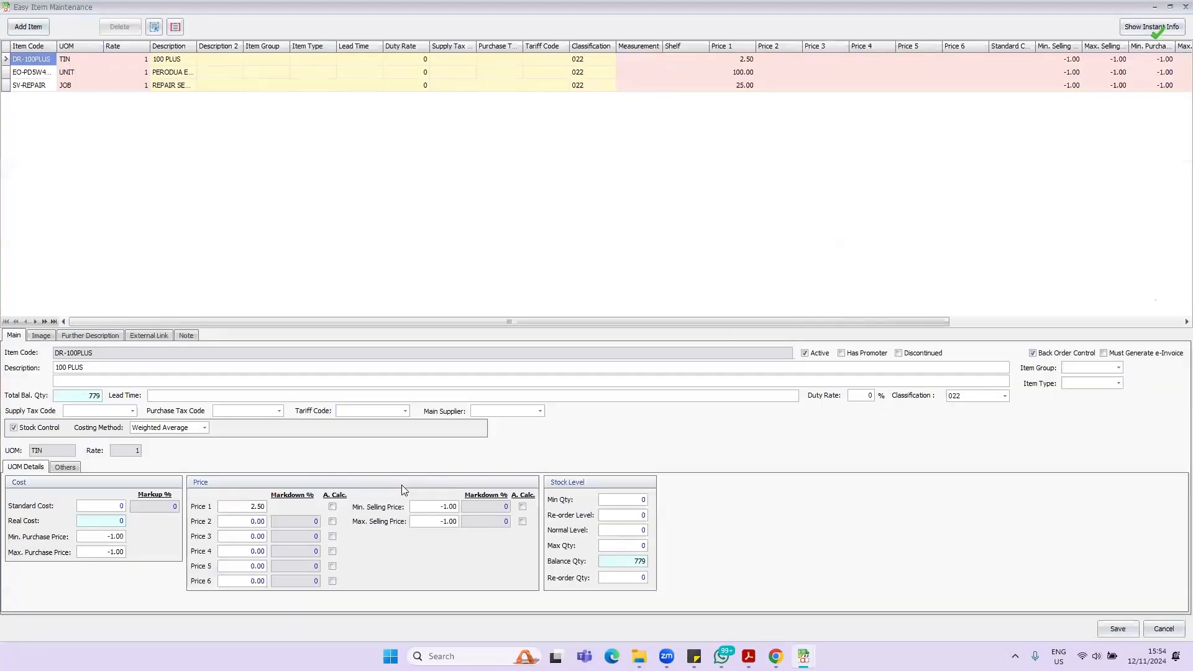
Range Set all three rows to classification 022 Others with Must Generate e-Invoice No.
click(154, 27)
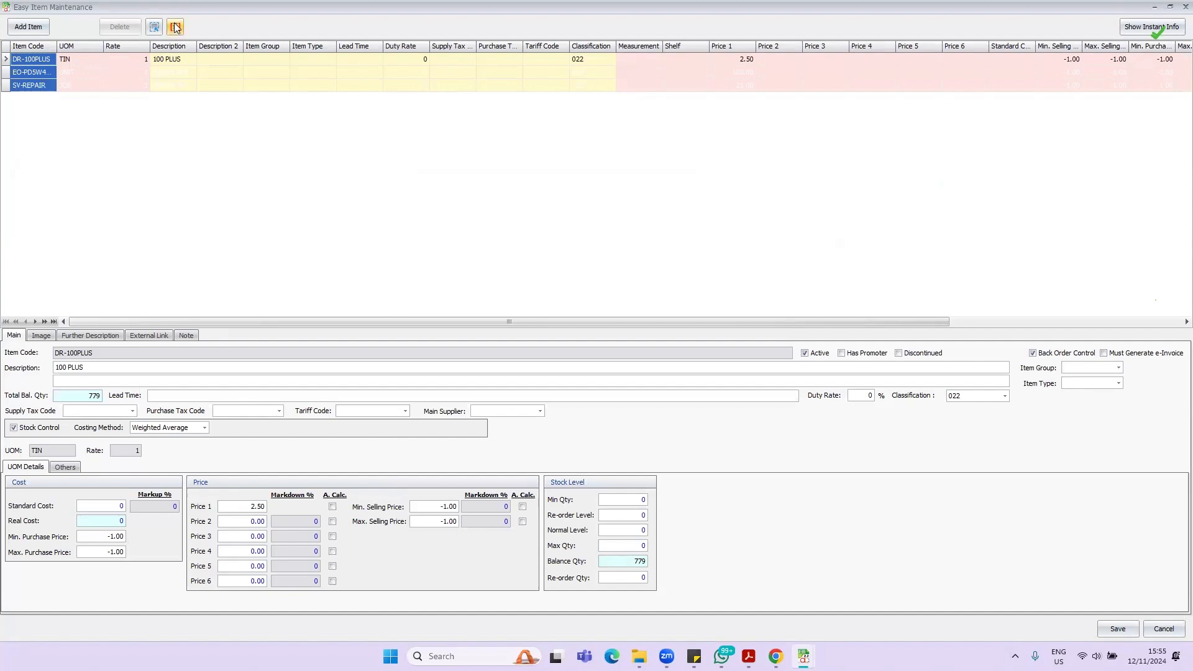
click(176, 28)
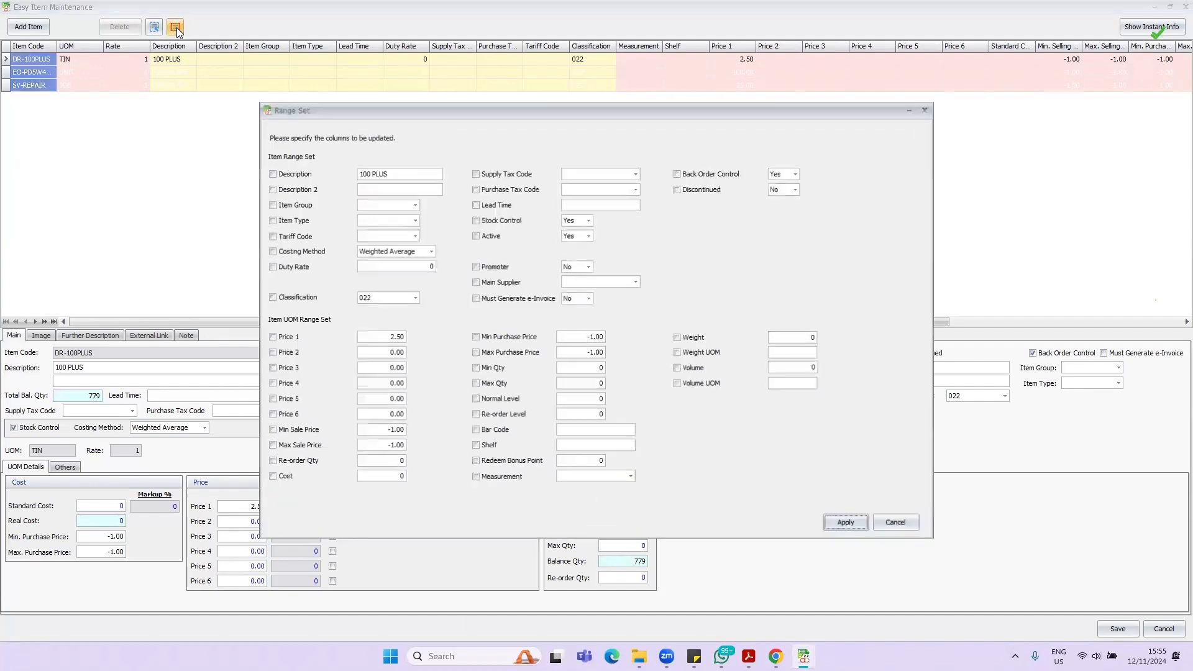
click(296, 298)
click(395, 300)
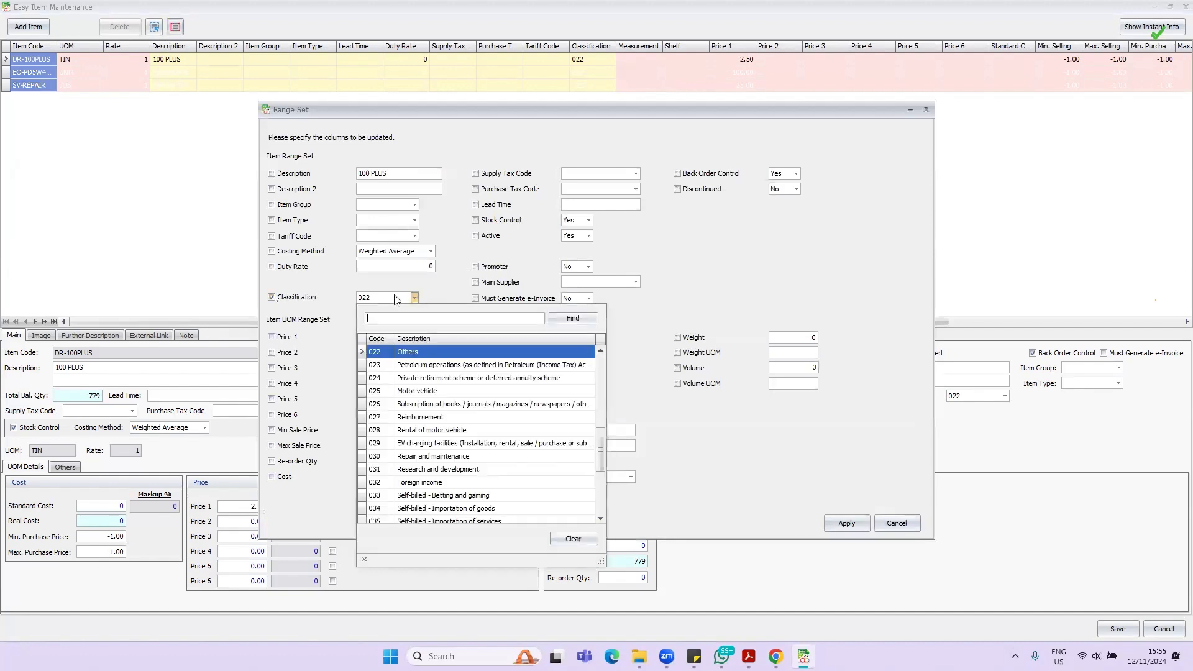
click(415, 358)
click(498, 302)
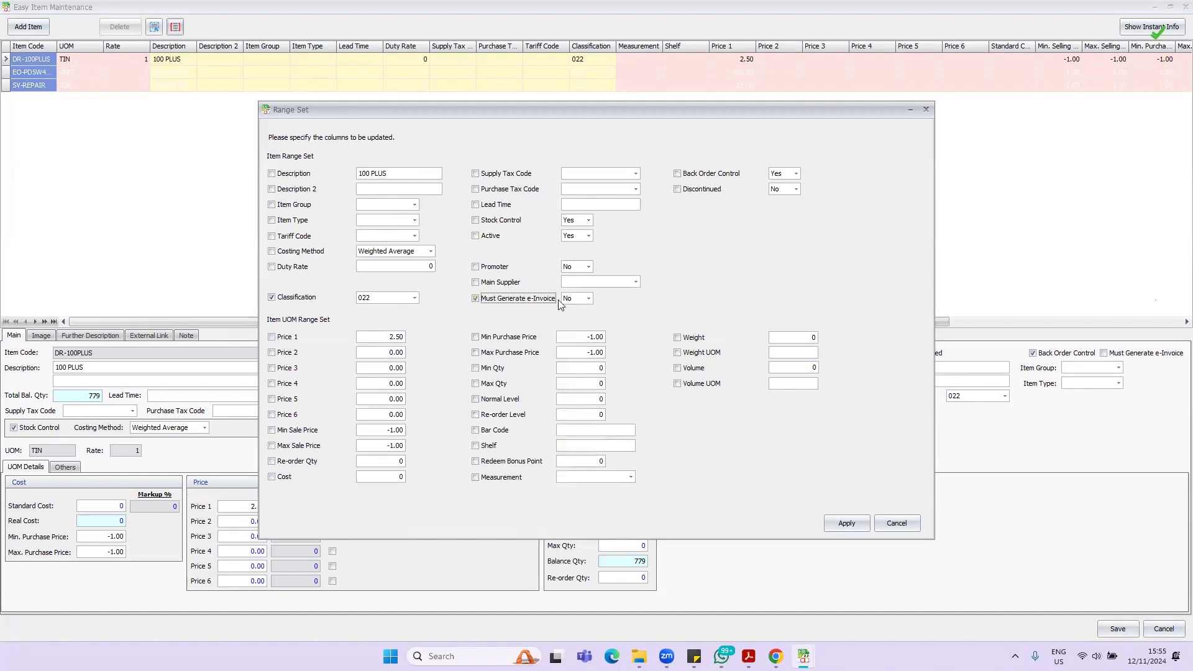
click(580, 296)
click(589, 299)
click(668, 321)
Include Description in the update and apply it, leaving all three items described 100 PLUS.
click(676, 337)
click(677, 338)
click(286, 178)
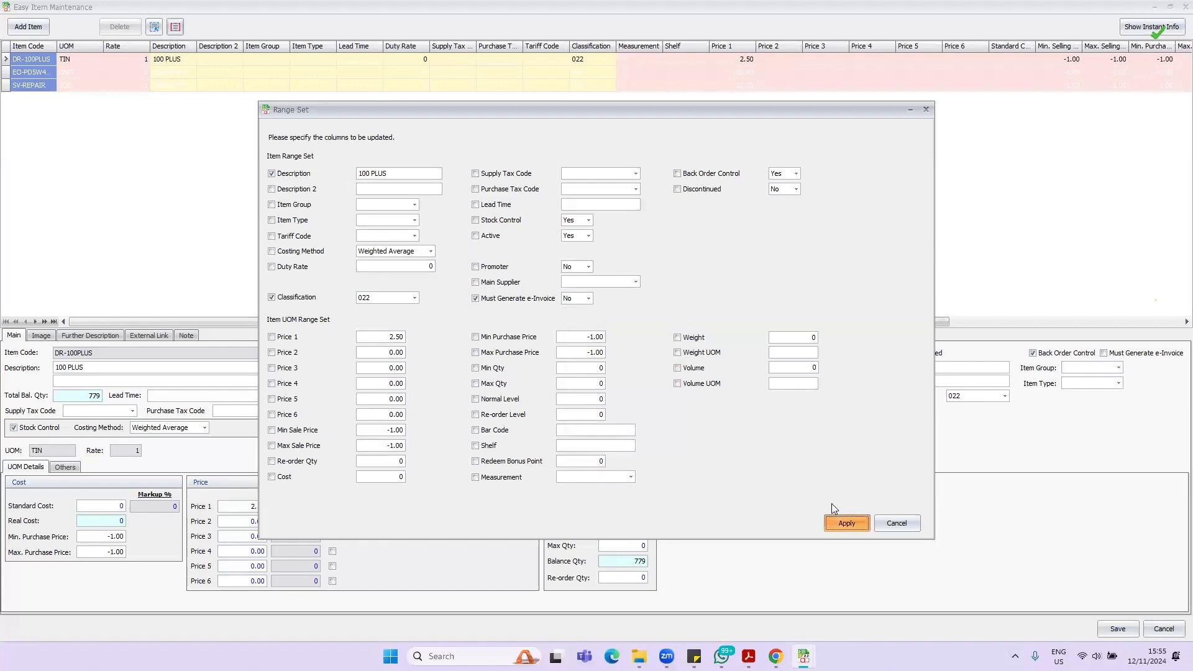
click(847, 523)
drag(196, 46, 241, 46)
click(230, 75)
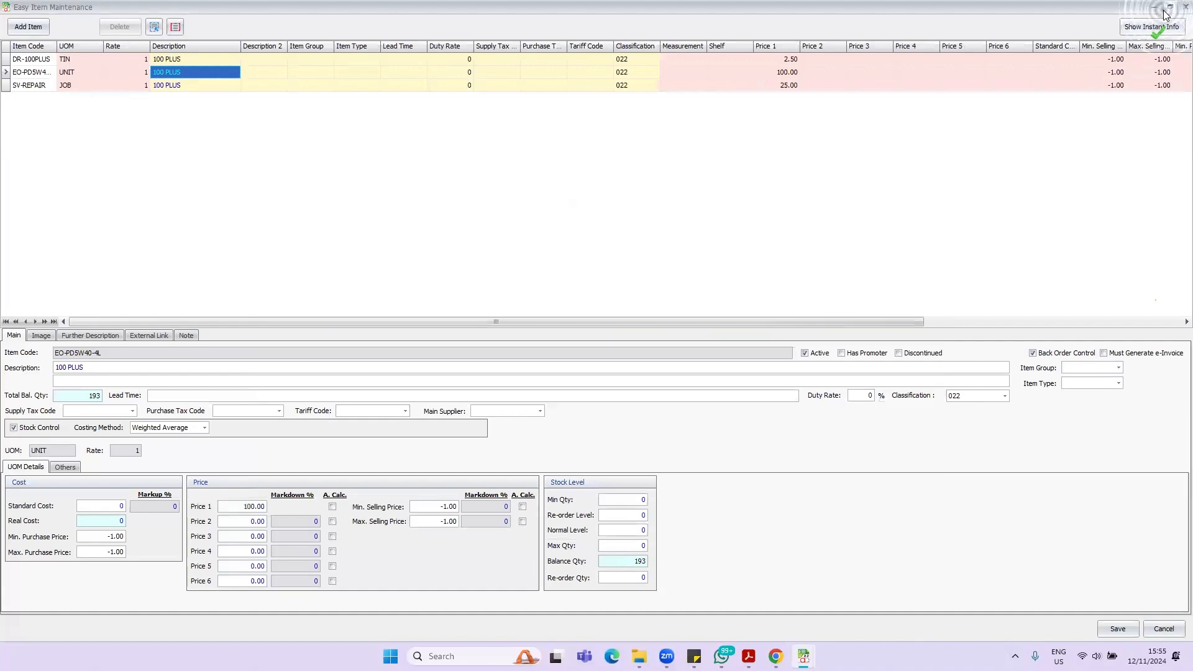
Discard the edit and reopen DR-100PLUS, EO-PD5W40-4L and SV-REPAIR in Easy Item Maintenance.
click(1185, 6)
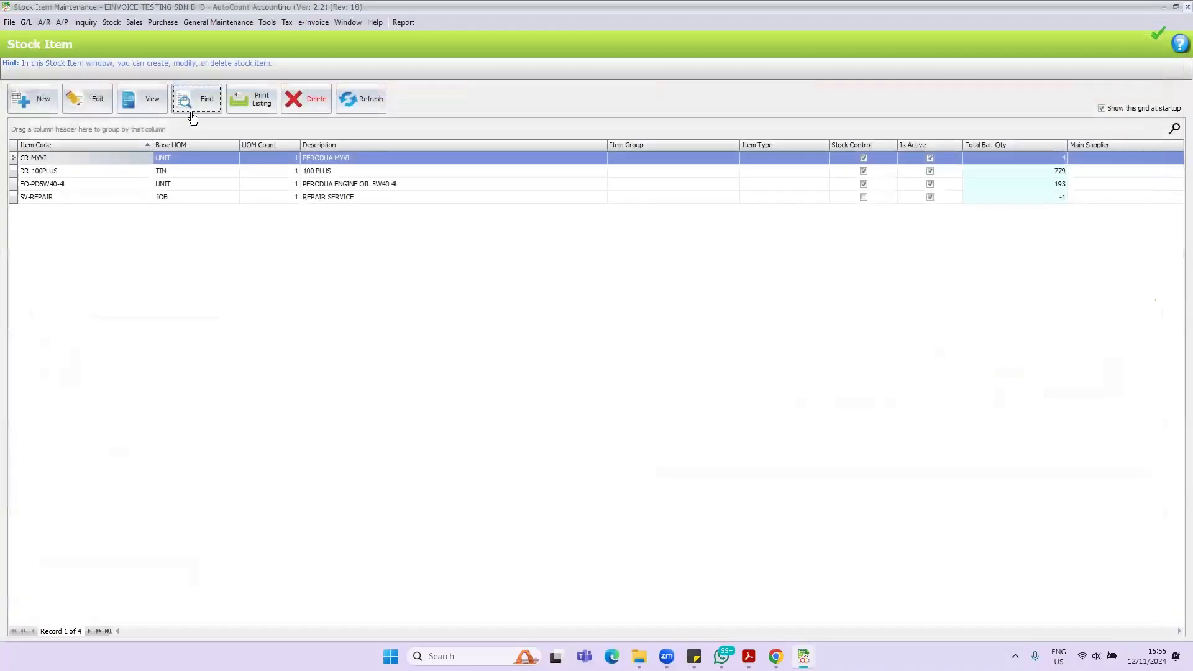
click(207, 104)
click(731, 177)
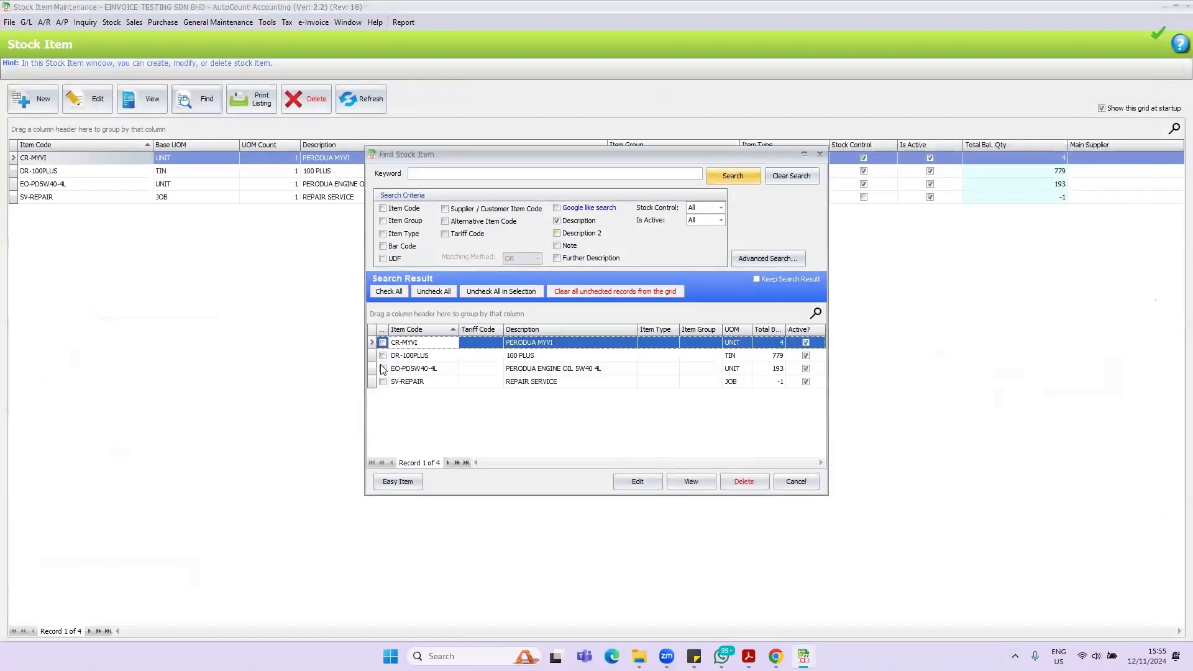
click(382, 356)
click(383, 368)
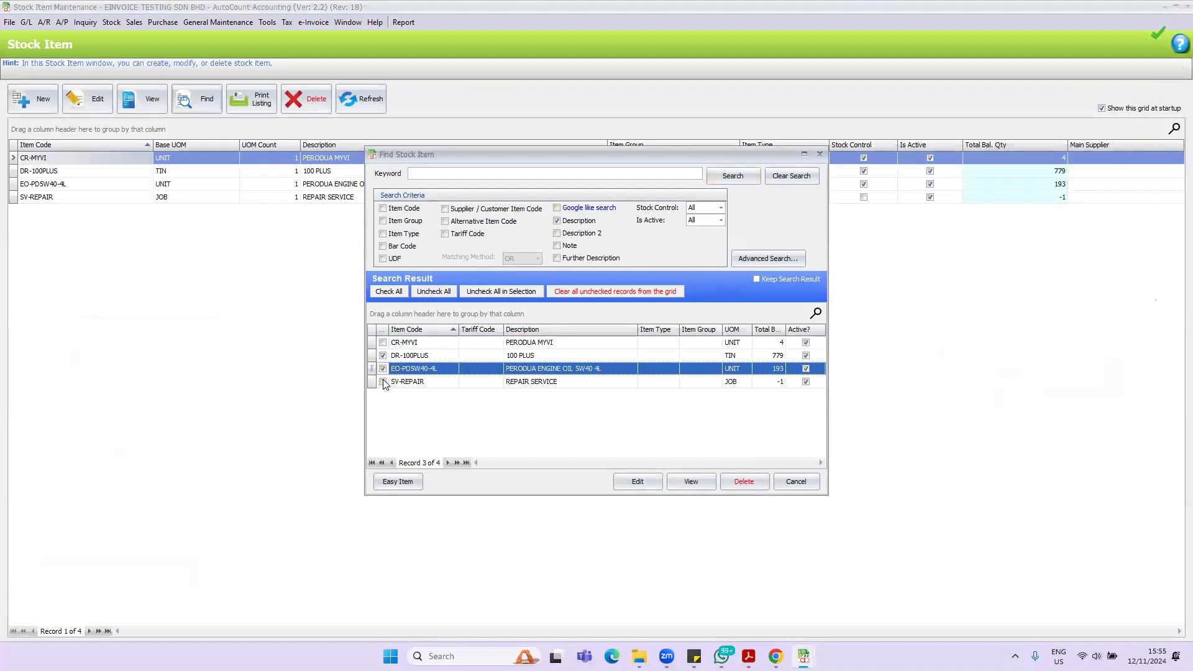
click(382, 381)
click(398, 482)
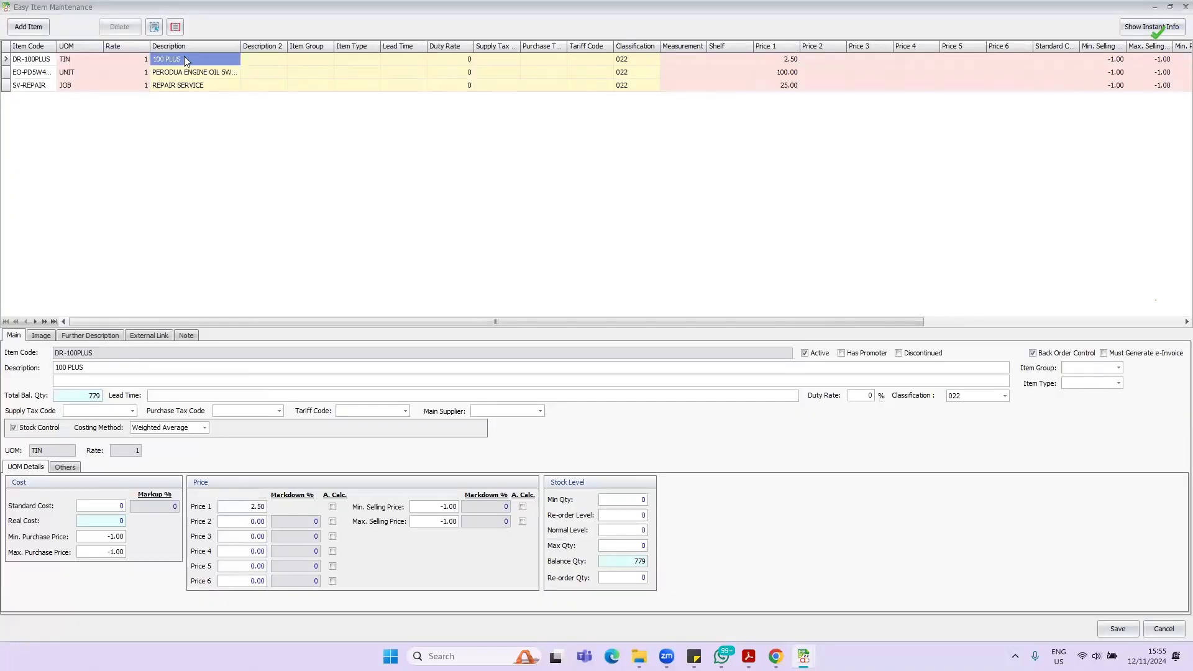
Range Set only classification 022 Others on all rows, then save the items.
click(155, 26)
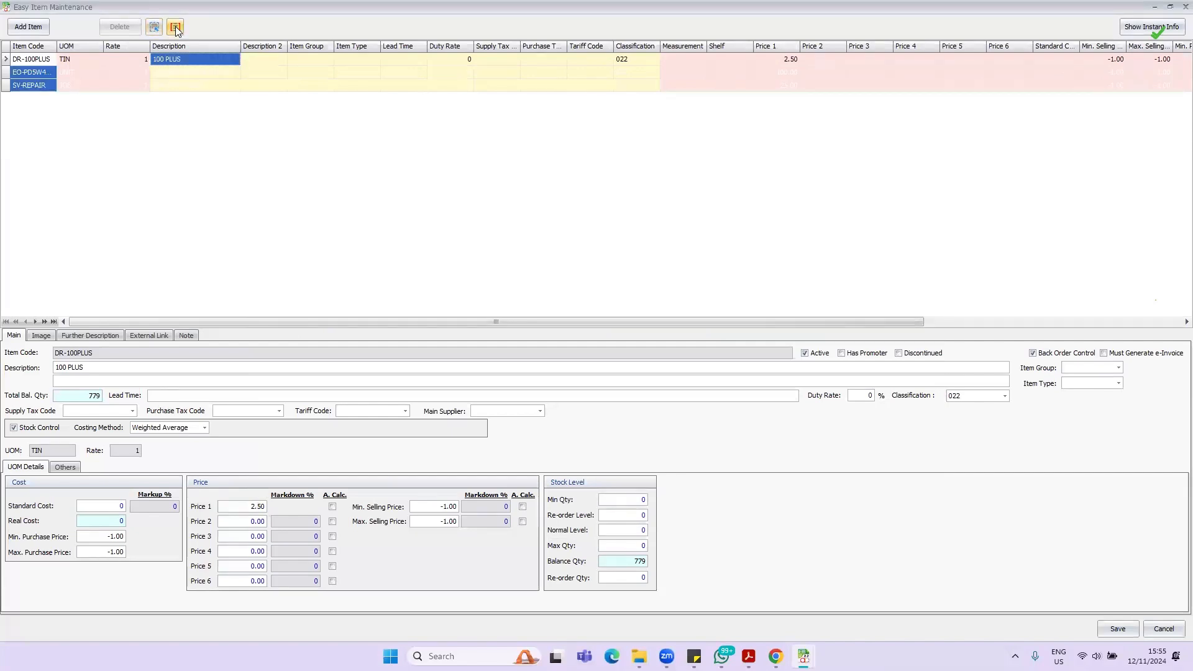
click(176, 28)
click(302, 296)
click(392, 298)
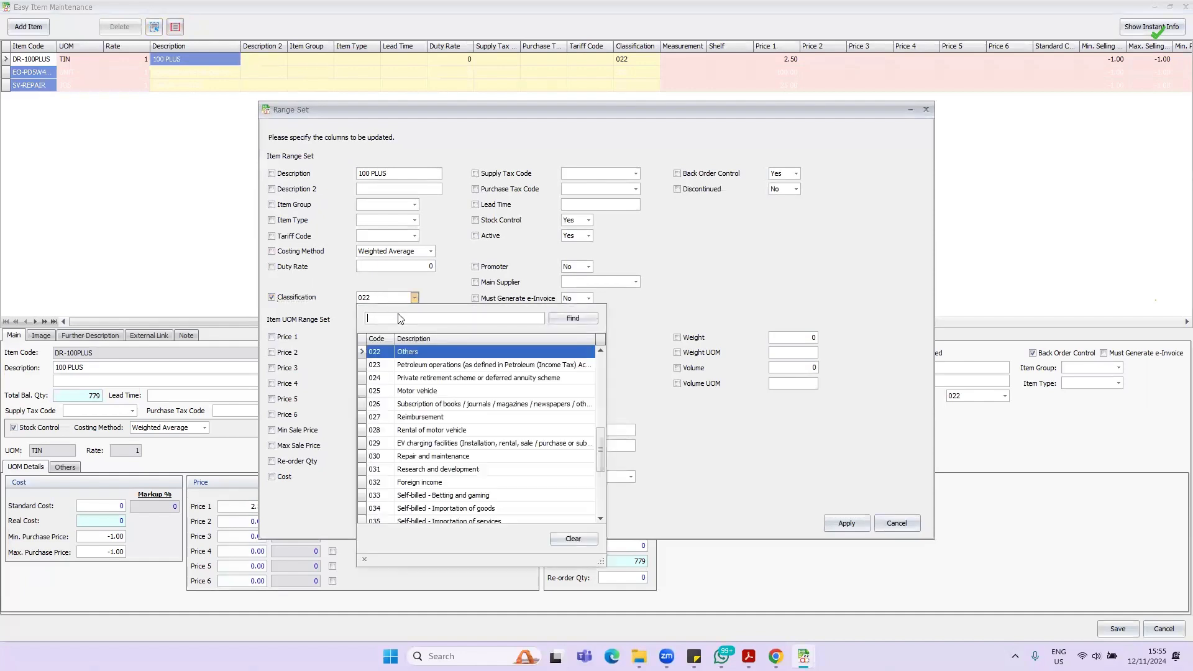
click(428, 353)
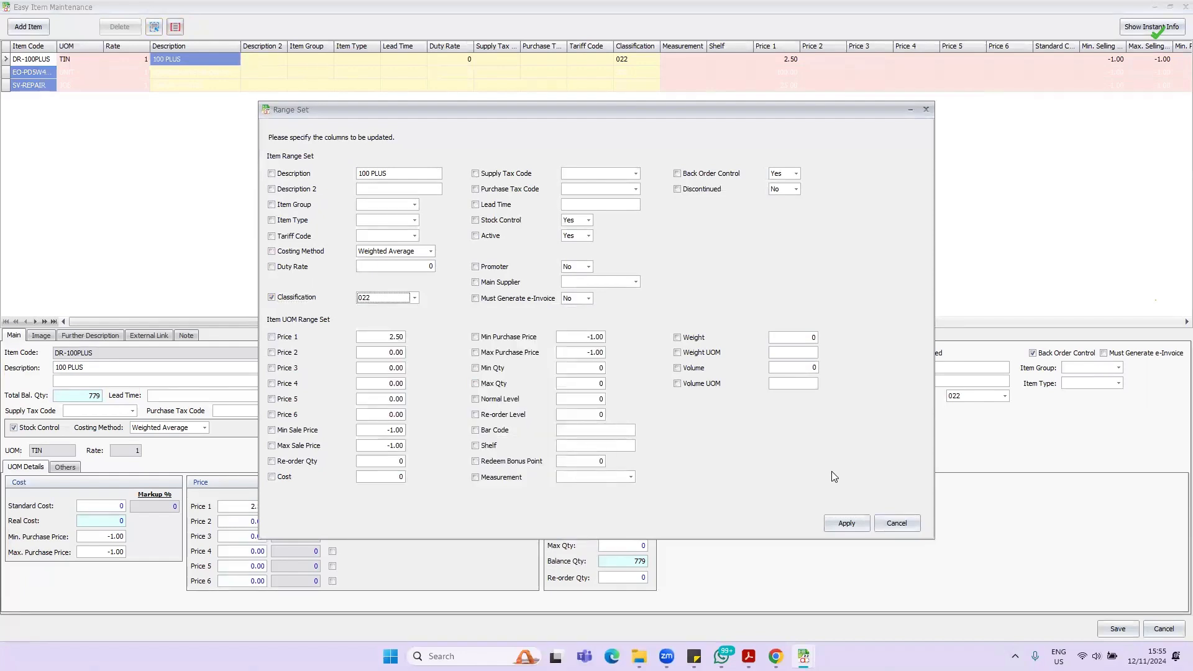
click(845, 524)
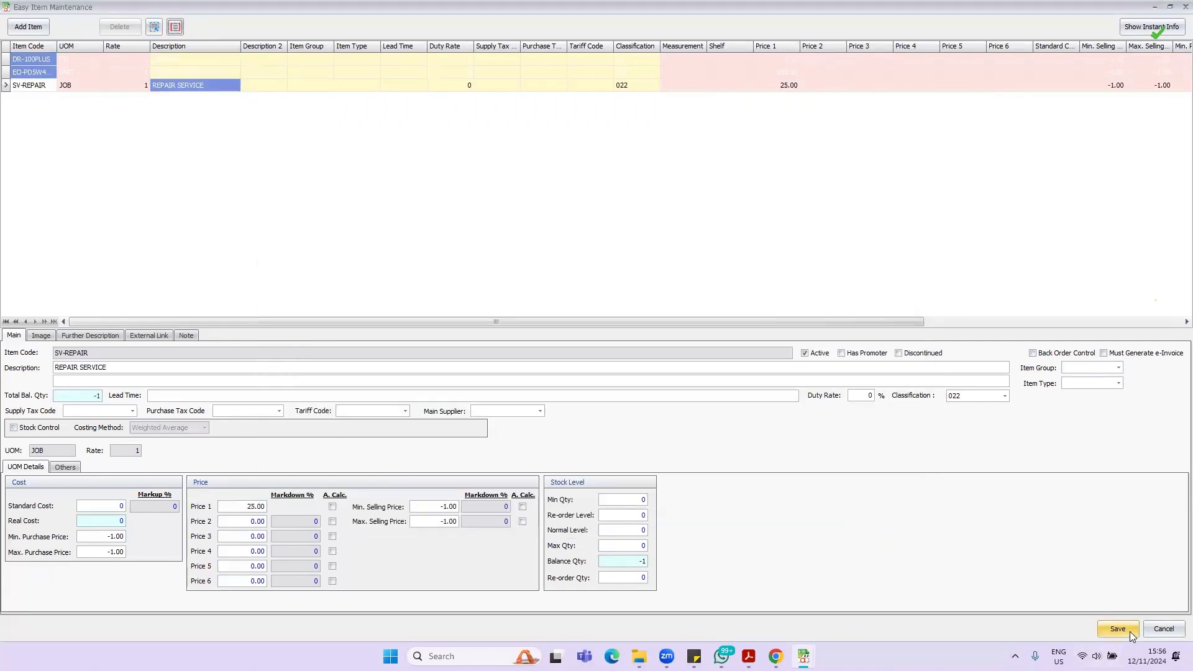
click(1126, 630)
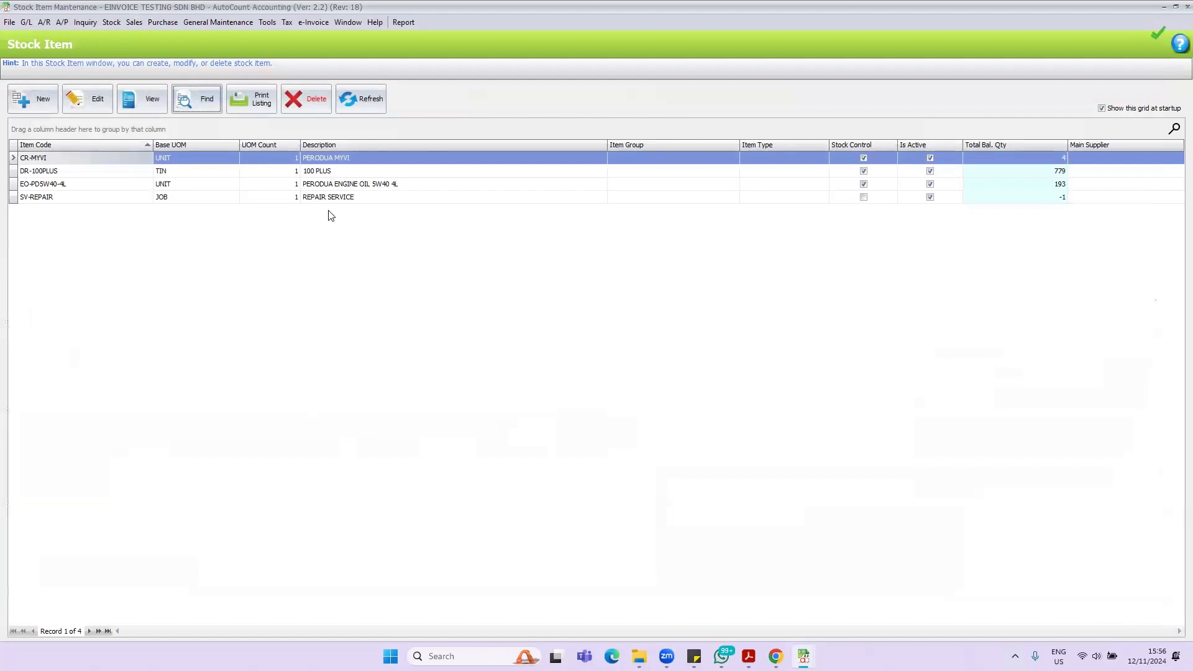
Add the Classification column to the Stock Item list via the Column Chooser.
right_click(339, 149)
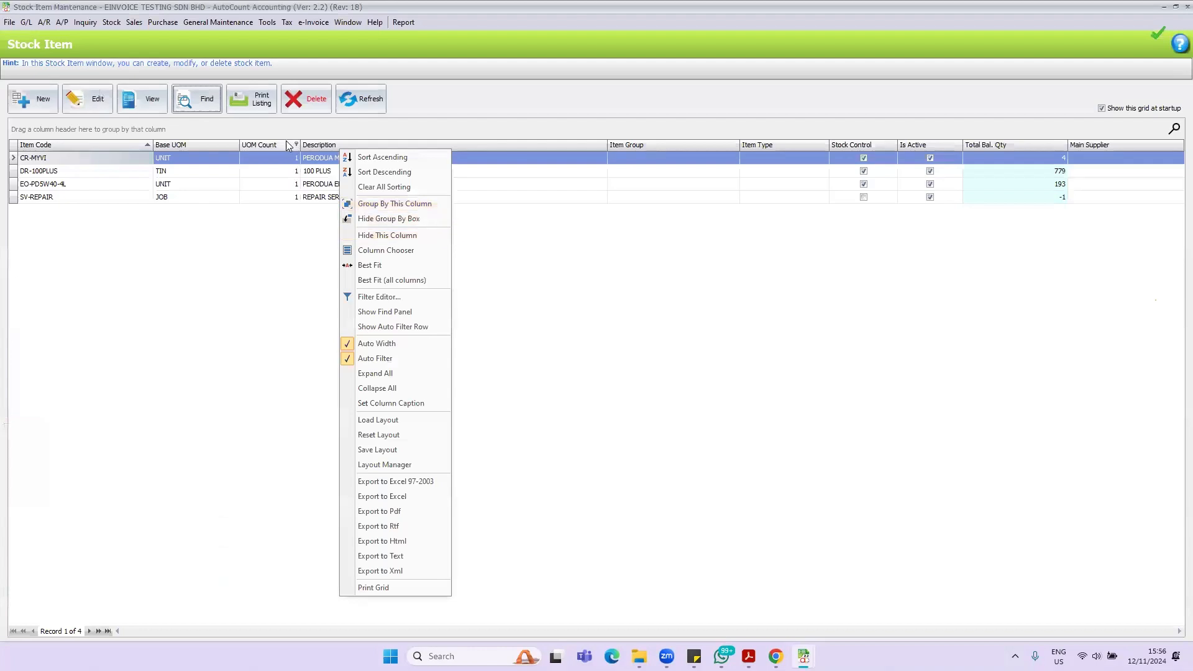
click(405, 251)
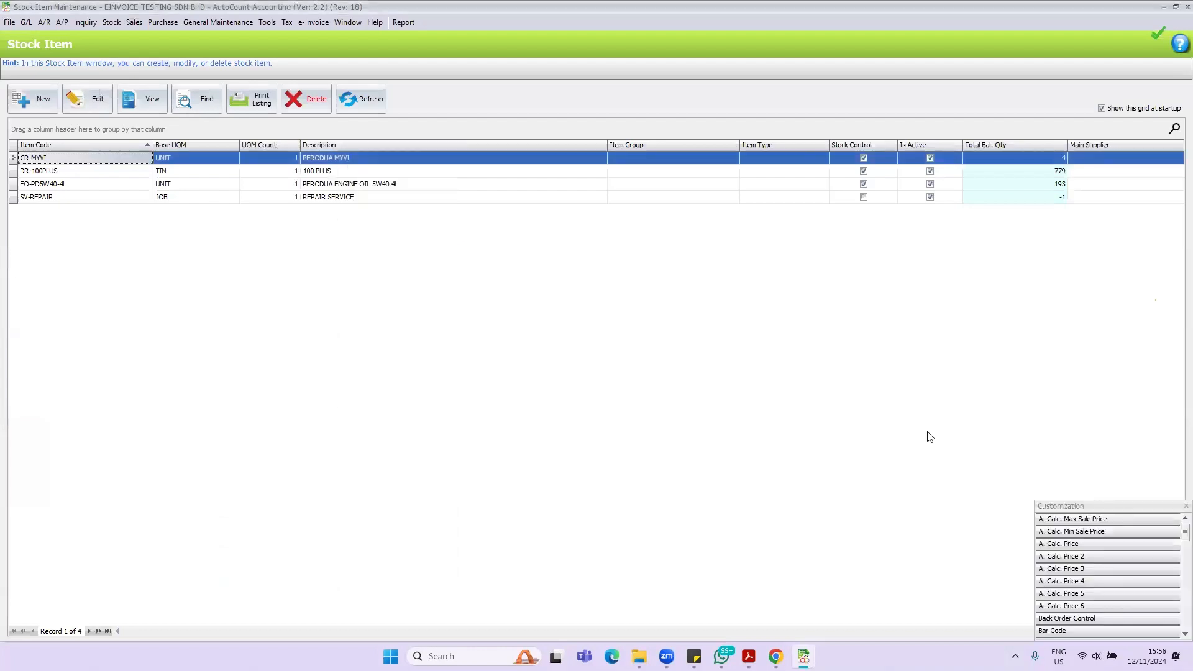
scroll(1056, 584, down, 5)
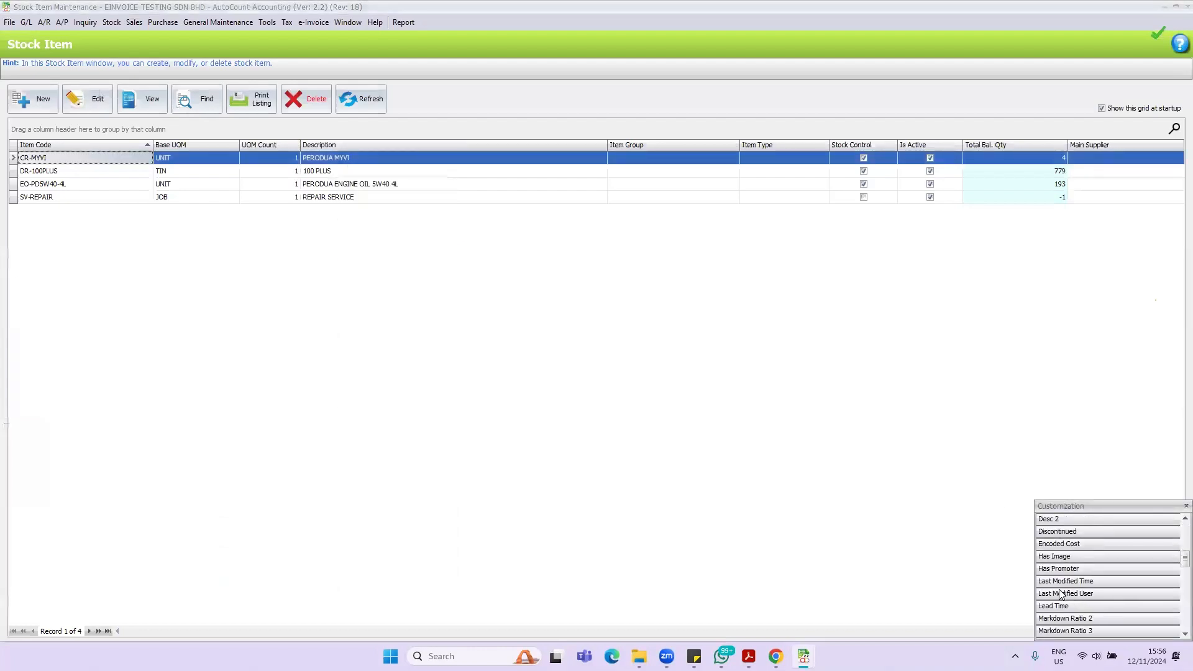
scroll(1057, 589, up, 1)
drag(1067, 534, 815, 158)
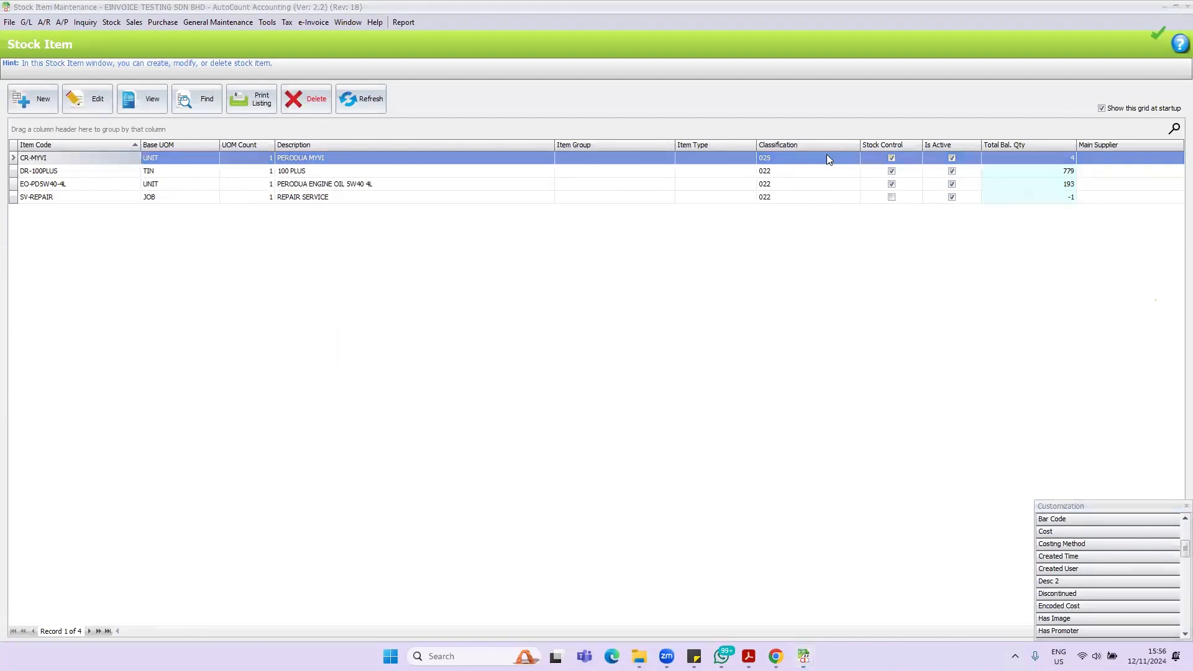
Save the Stock Item list layout under the name stock.
right_click(768, 138)
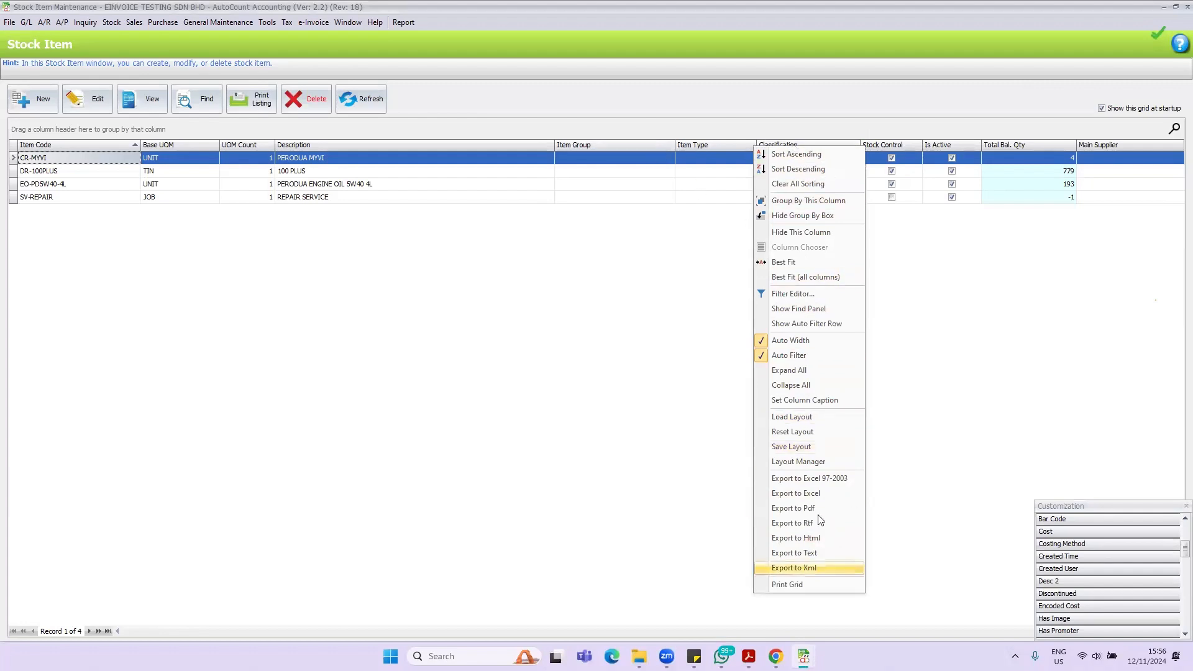
click(791, 446)
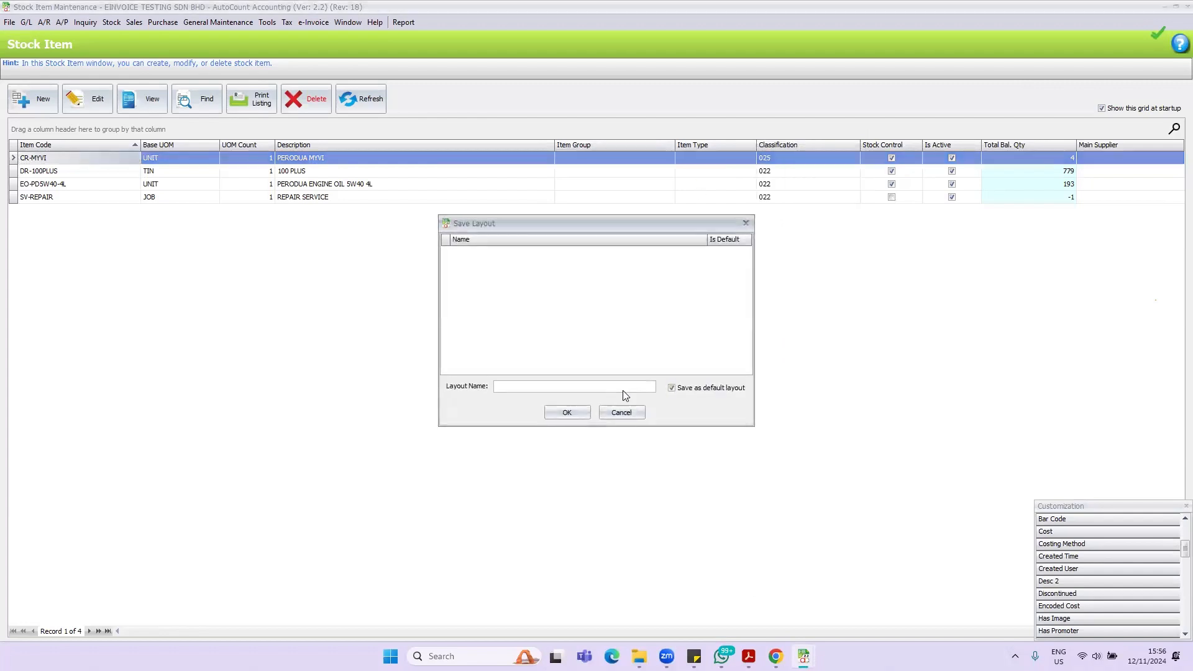
text(stock)
click(566, 413)
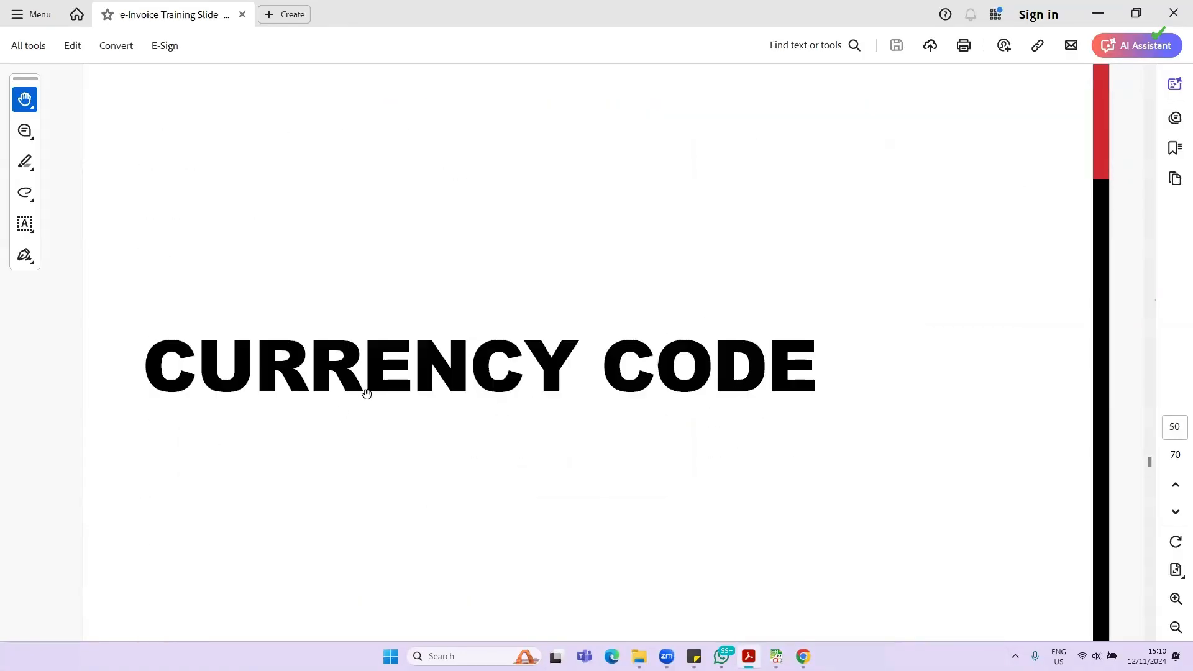
Scroll the e-Invoice slides from Currency Code through to the General Design diagram, page 55.
scroll(537, 455, down, 1)
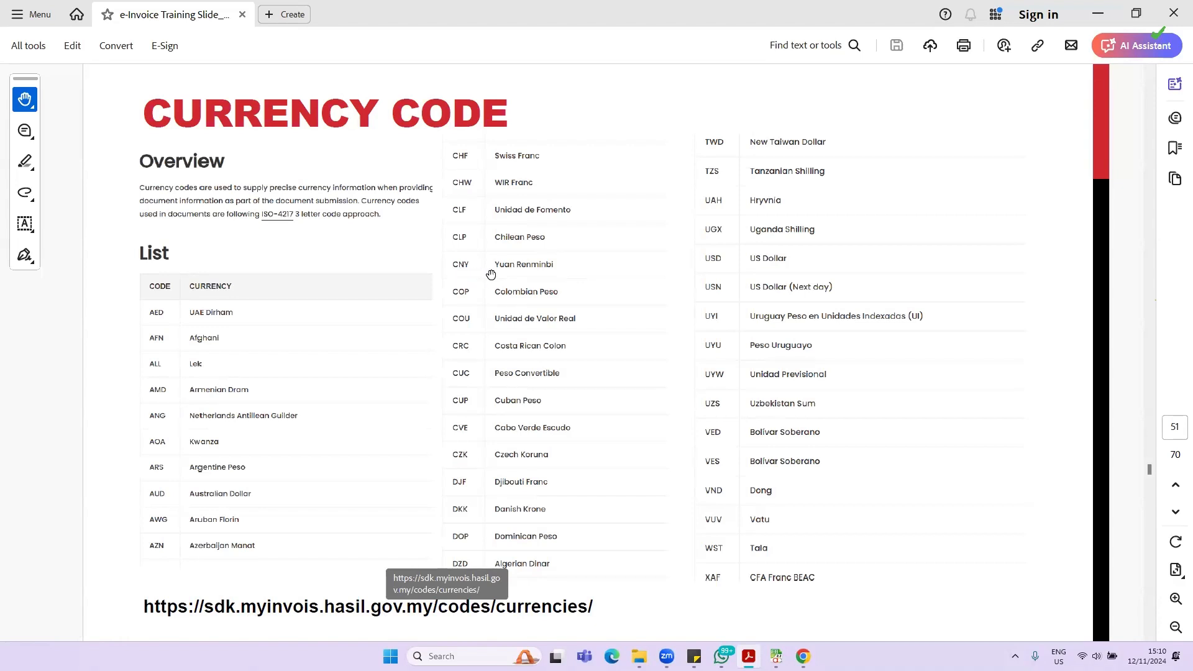
scroll(490, 280, down, 1)
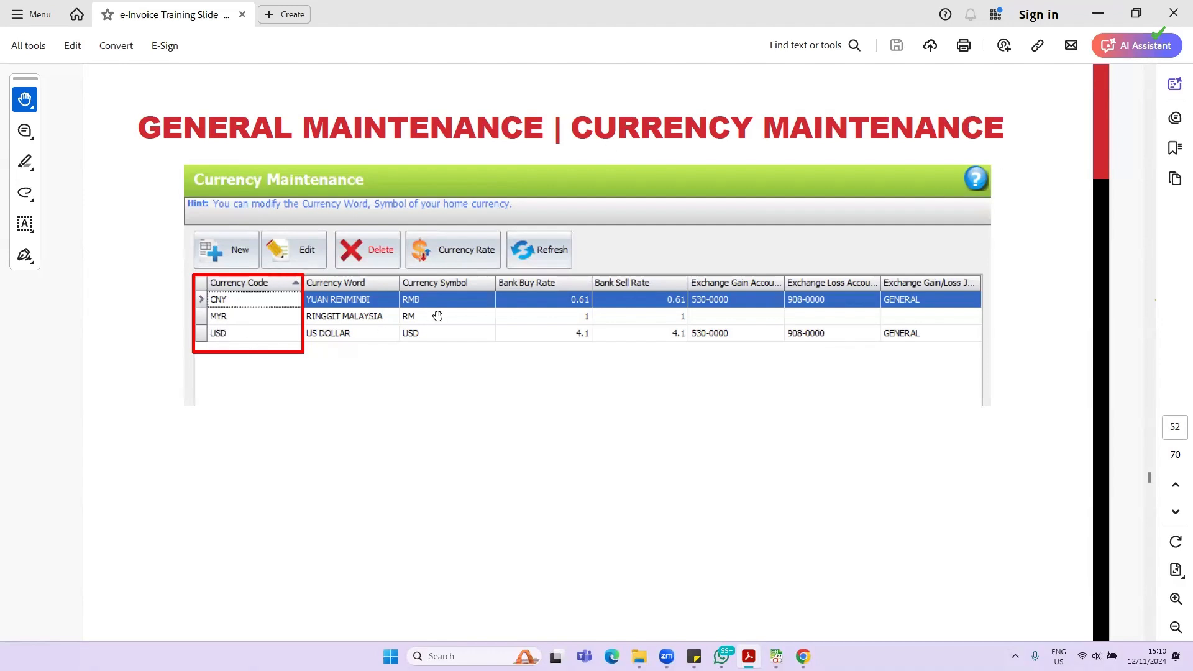
scroll(297, 351, down, 3)
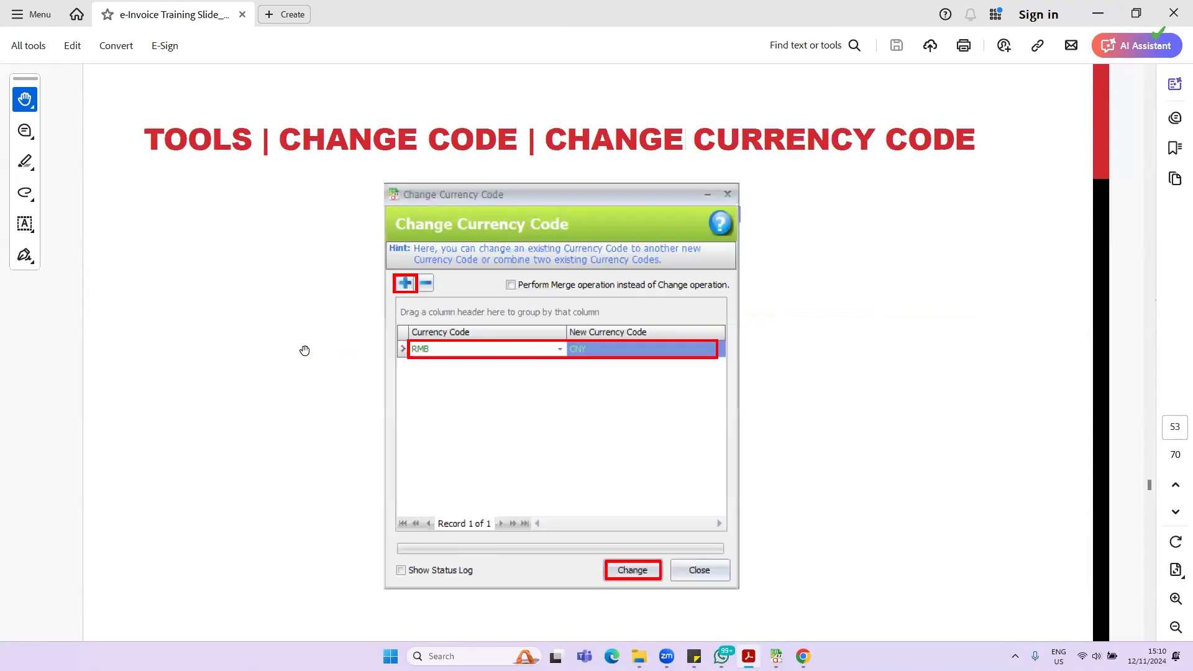
scroll(300, 236, up, 1)
scroll(329, 266, down, 1)
scroll(617, 371, up, 1)
scroll(617, 372, up, 1)
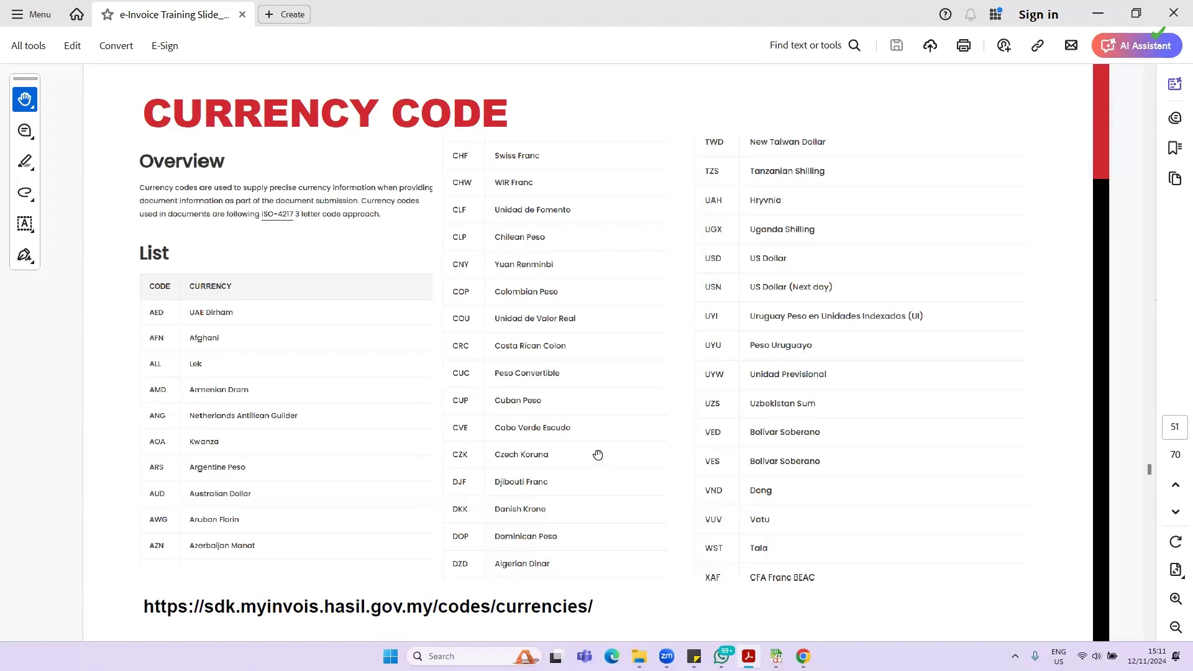
scroll(595, 456, down, 1)
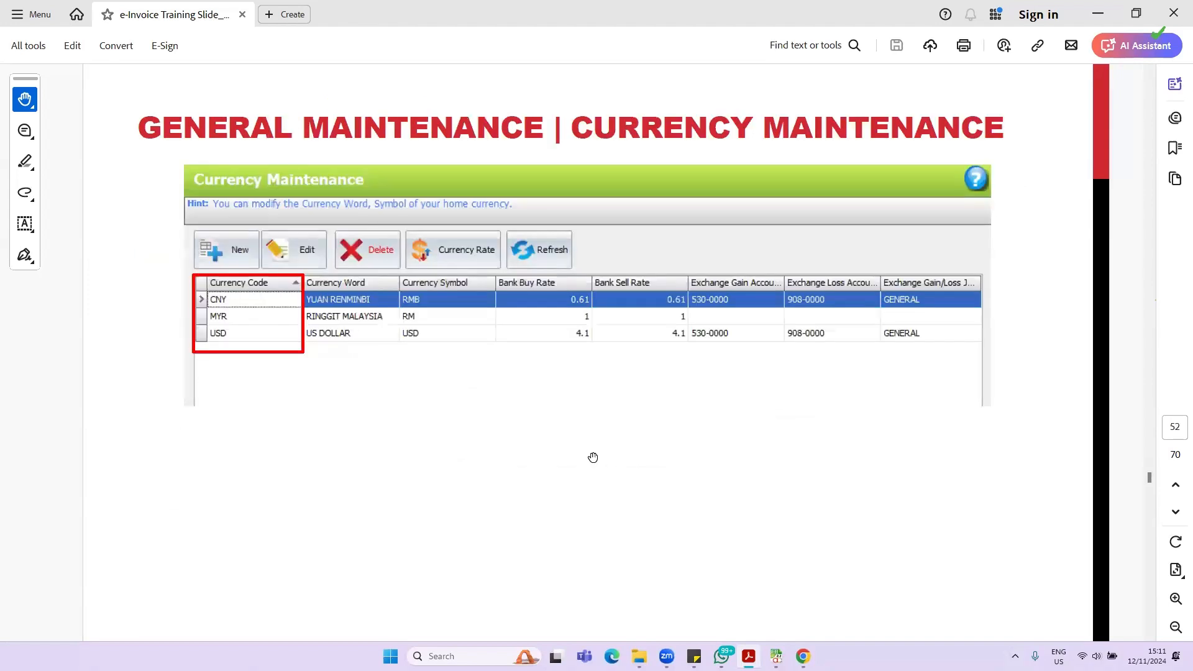
scroll(593, 458, down, 1)
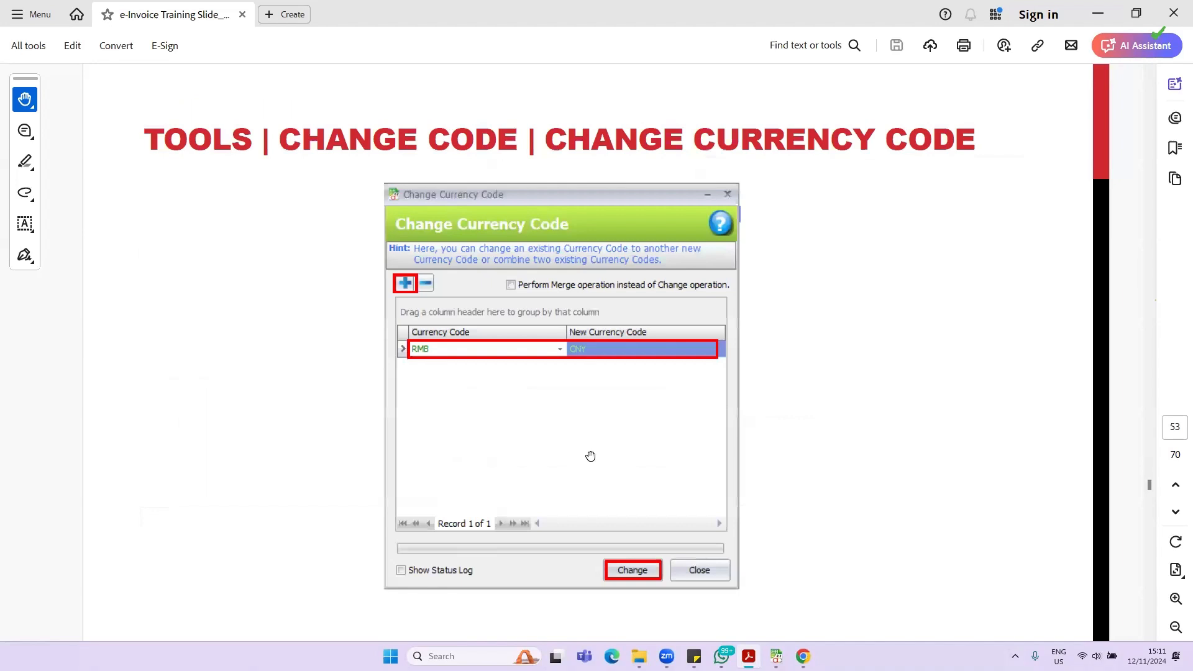
scroll(590, 456, down, 1)
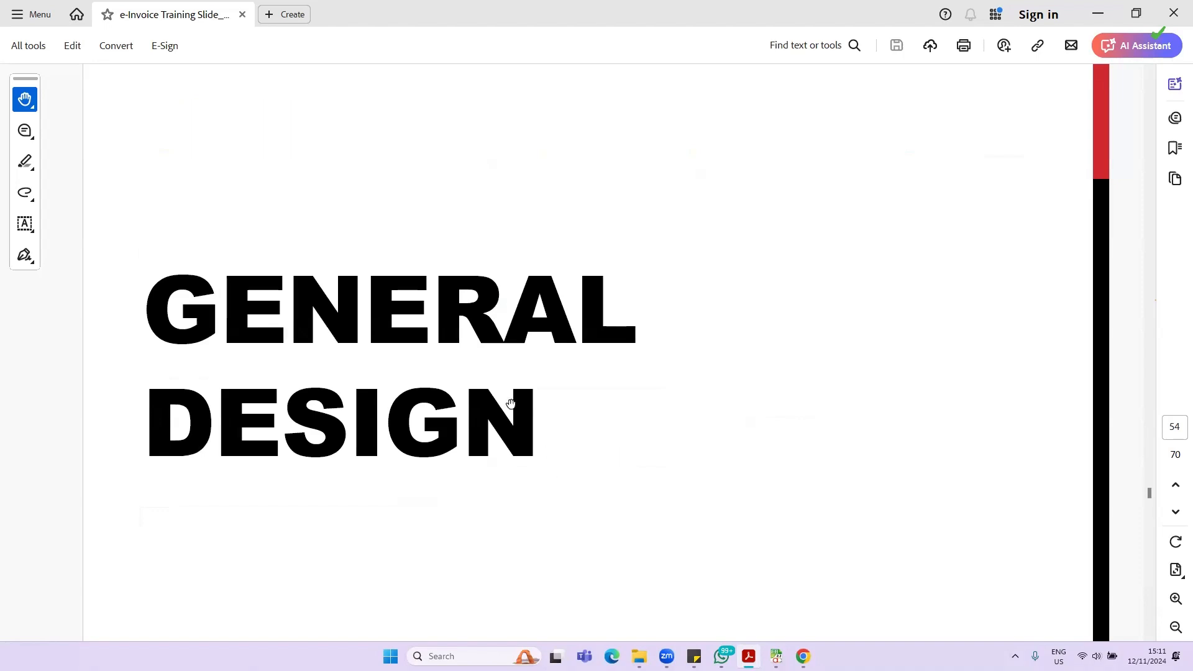
scroll(510, 404, down, 1)
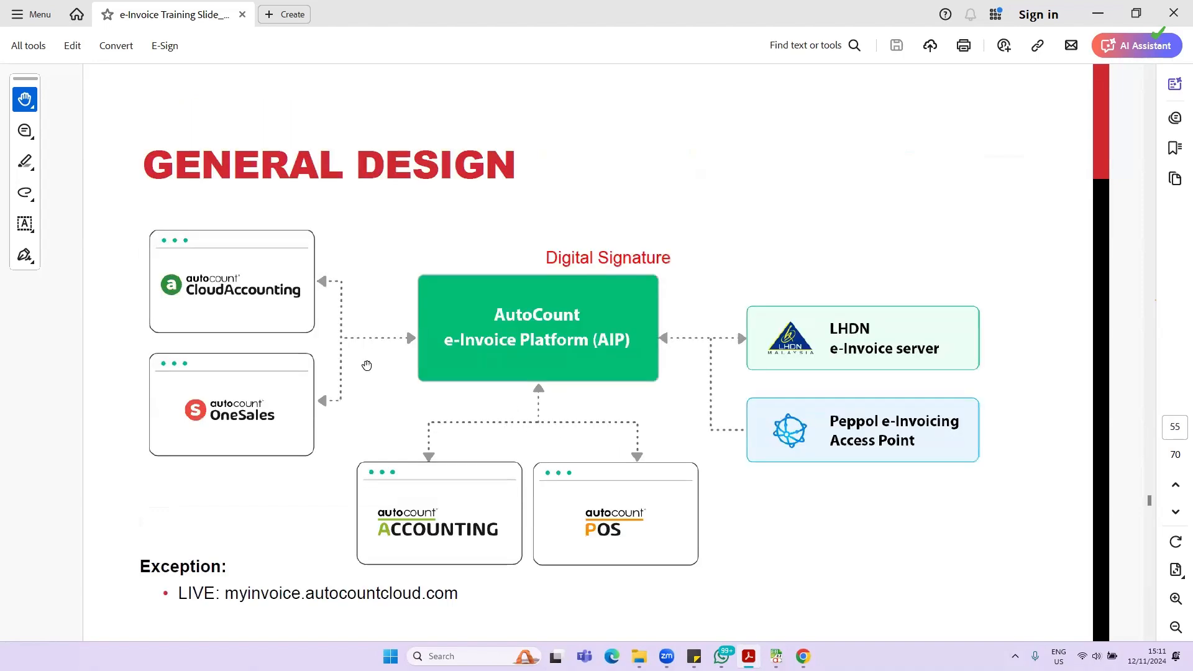
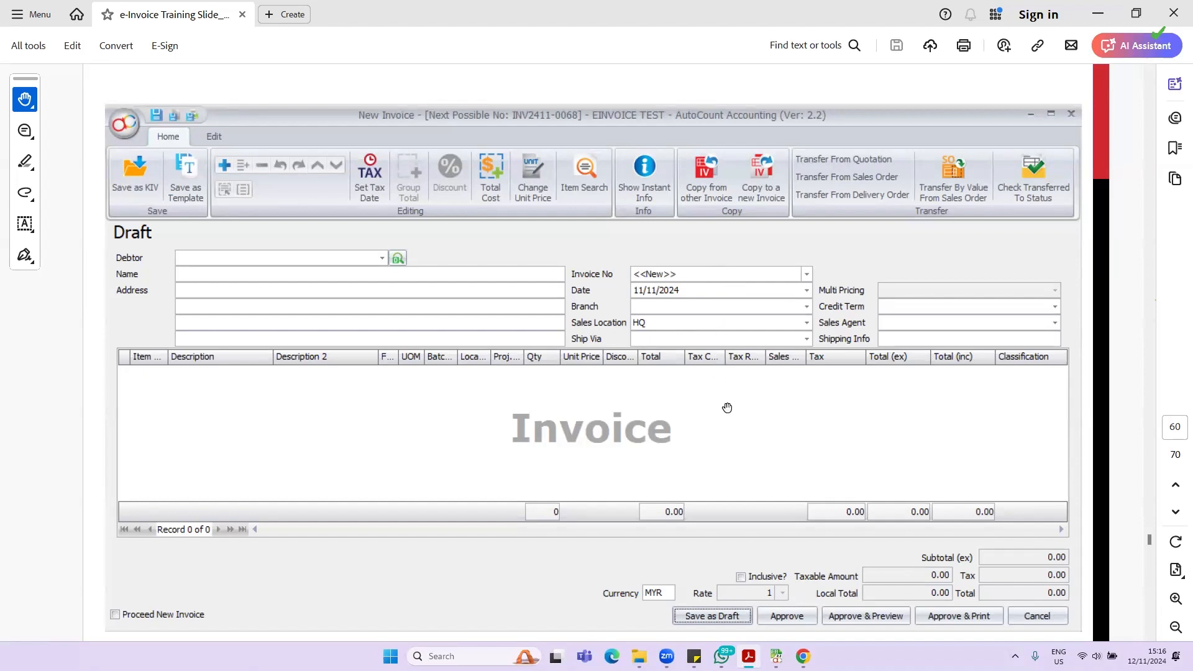
Scroll the slides past Access Rights Maintenance to page 62, showing the blank New Invoice draft.
scroll(727, 407, down, 2)
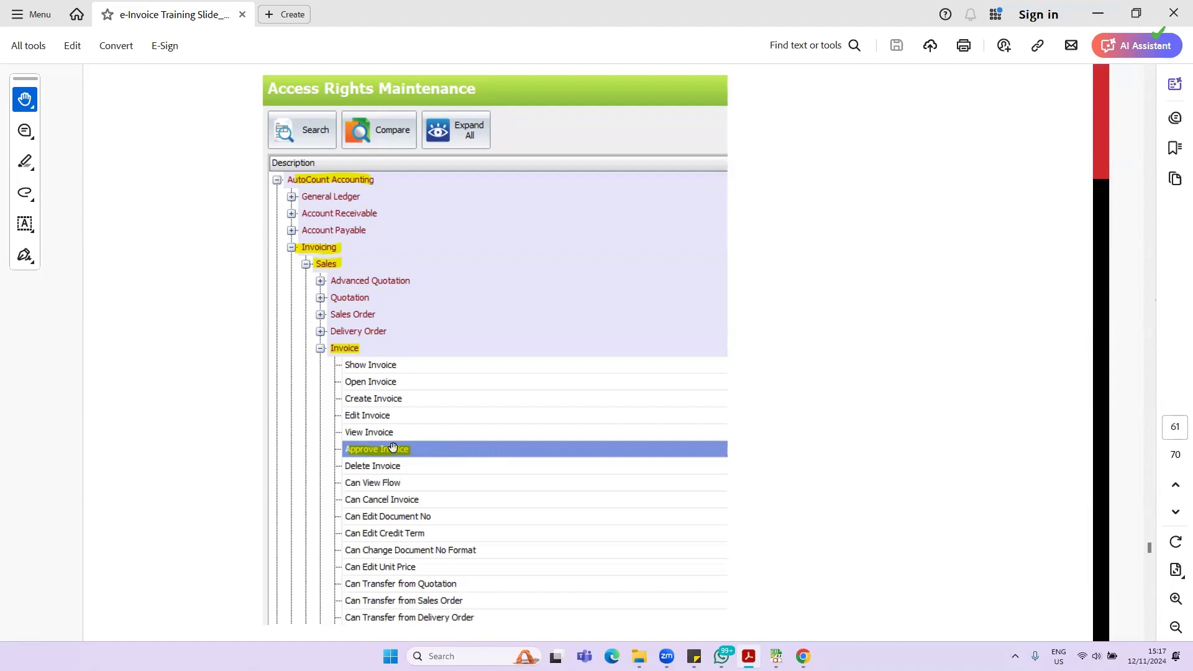
scroll(393, 447, down, 1)
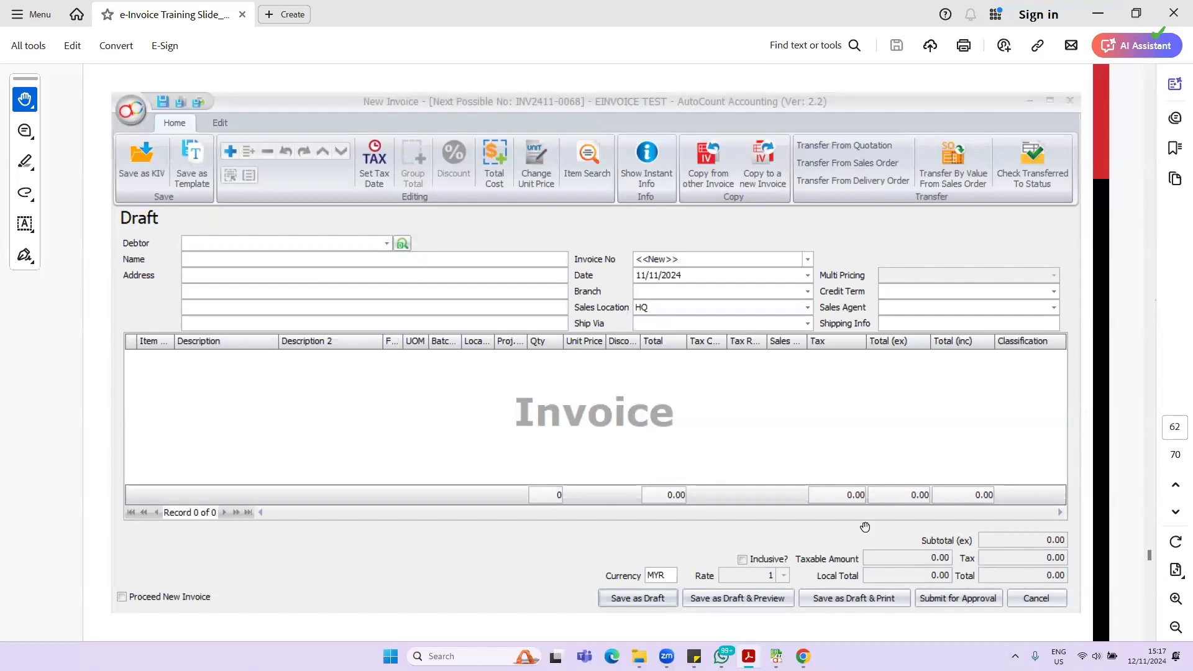
Page the slides to page 64, the Batch Approve slide.
scroll(863, 524, down, 1)
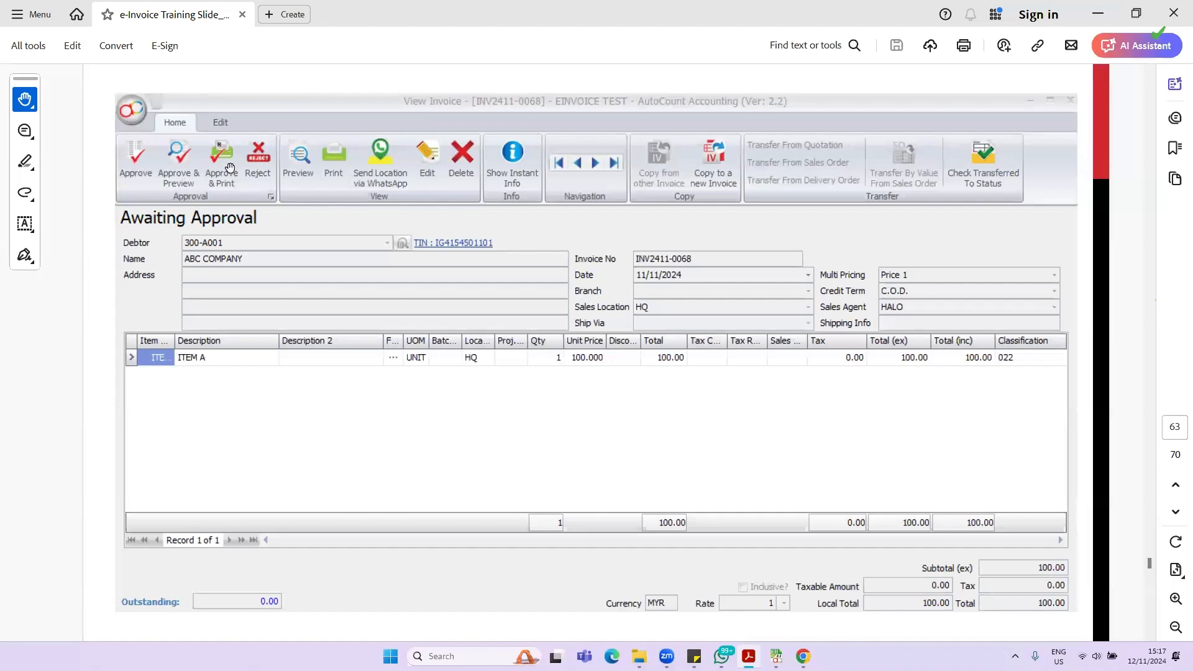
scroll(403, 358, down, 1)
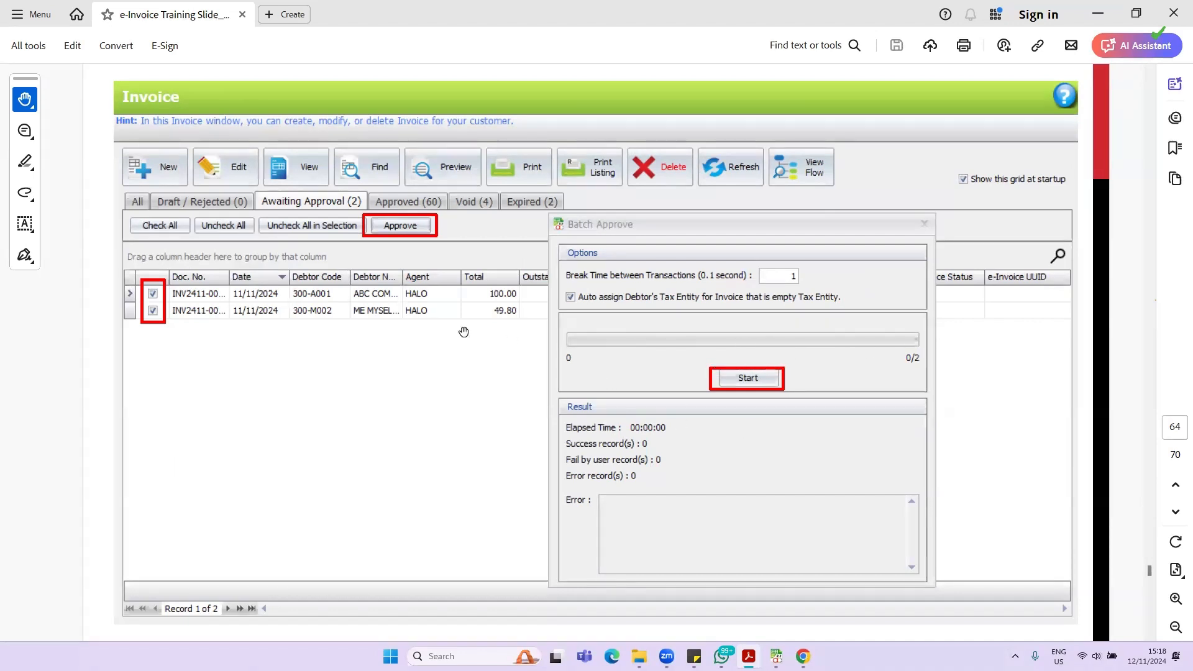
scroll(378, 289, down, 1)
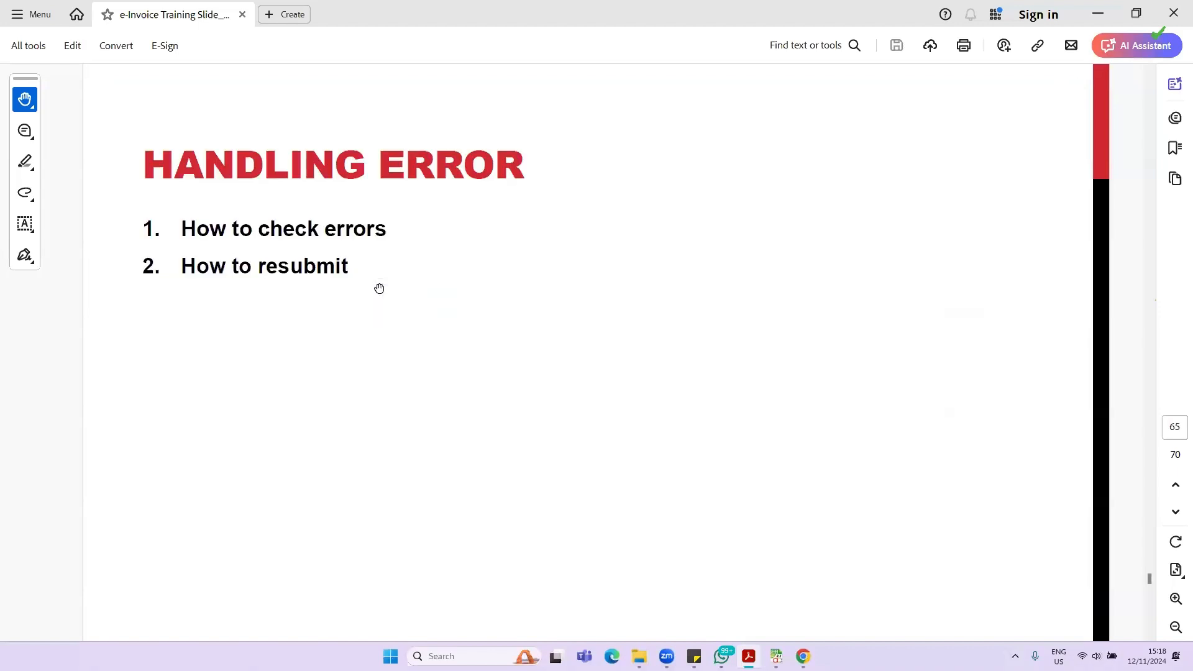
scroll(408, 309, up, 1)
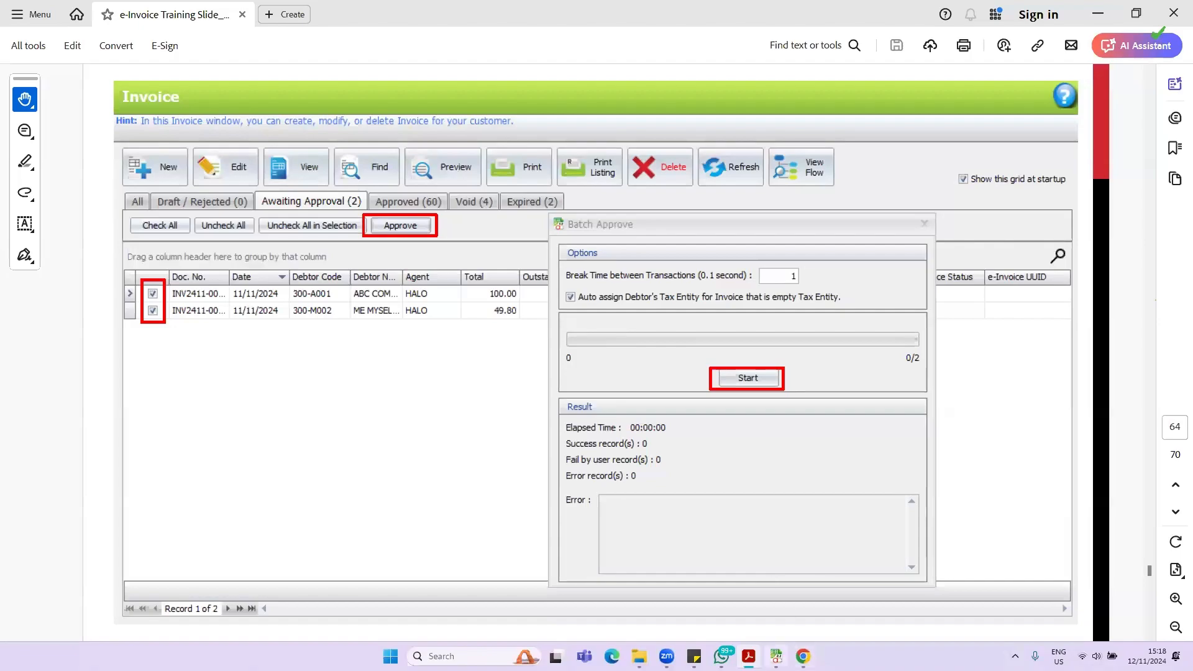
Switch to the AutoCount Accounting main window and bring up the File menu.
click(776, 656)
mouse_move(803, 656)
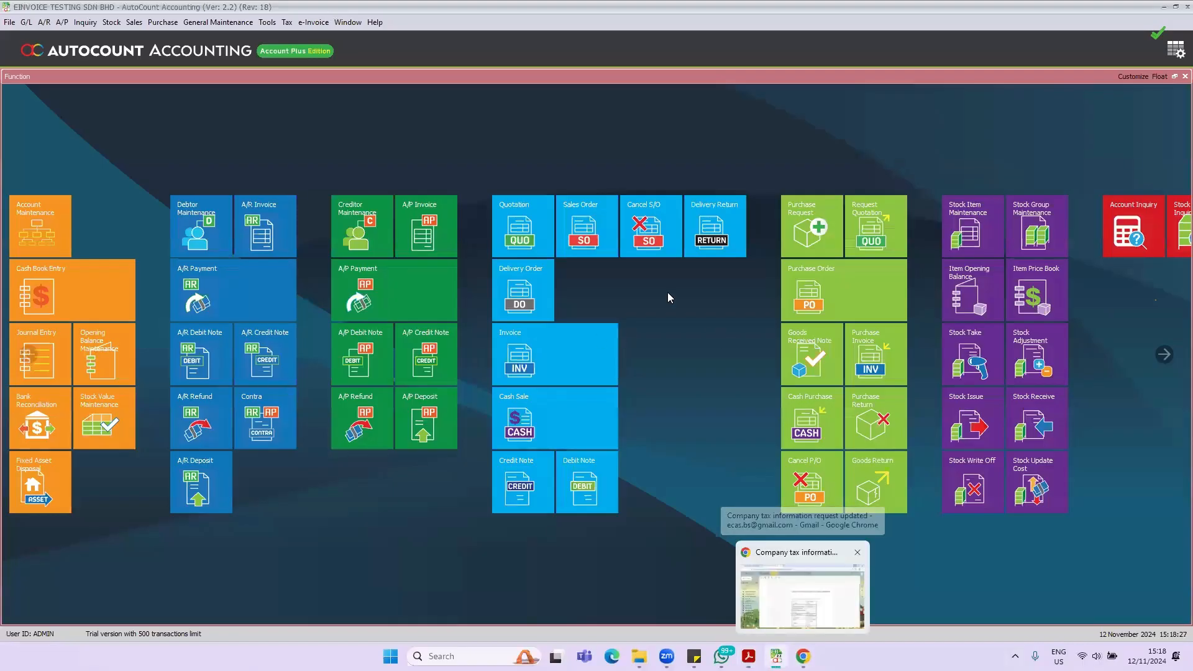
click(9, 22)
Log out of the account book, sign back in as user SALE, and start a new invoice from the Invoice list.
click(79, 55)
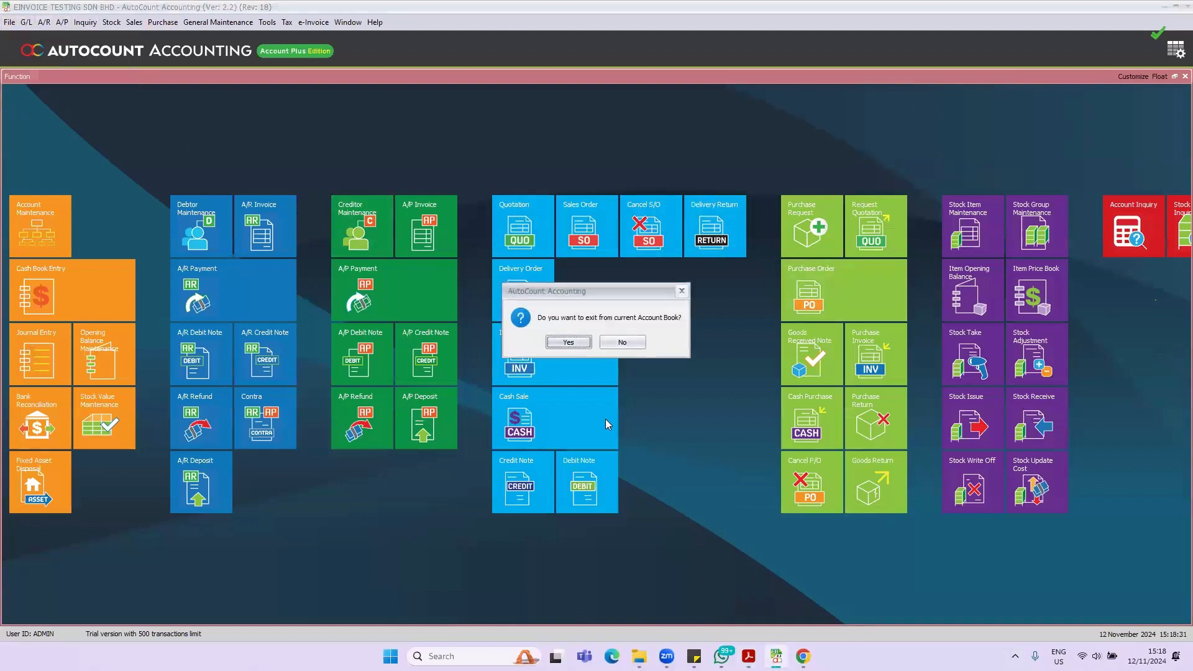
click(568, 343)
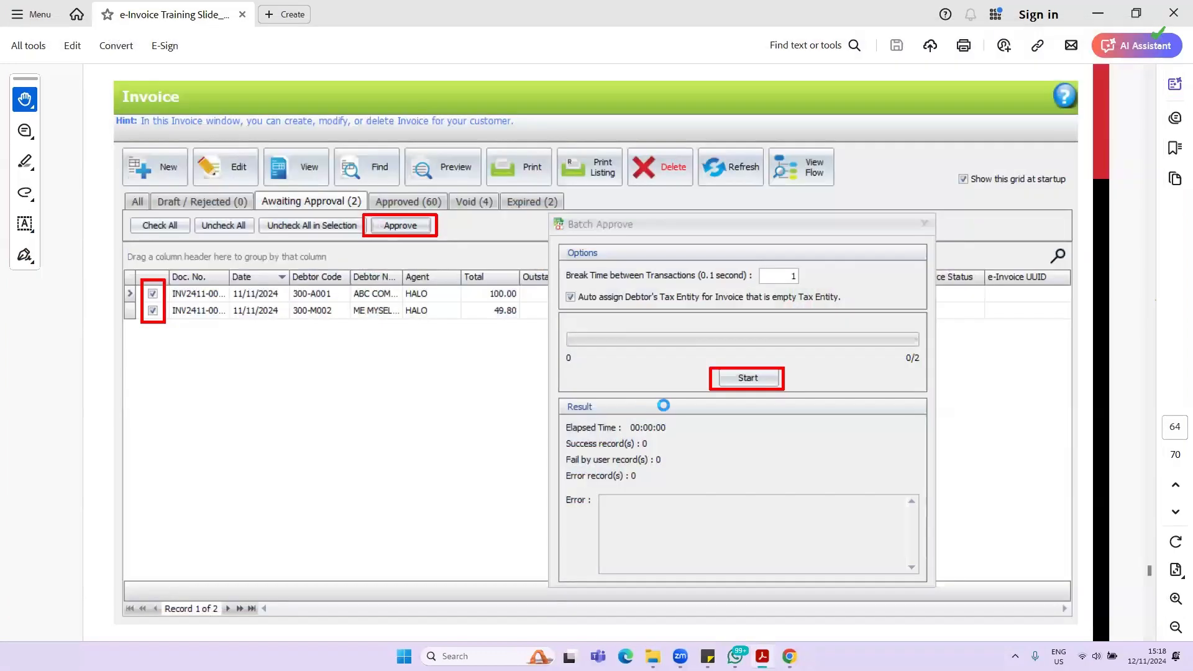
text(SA)
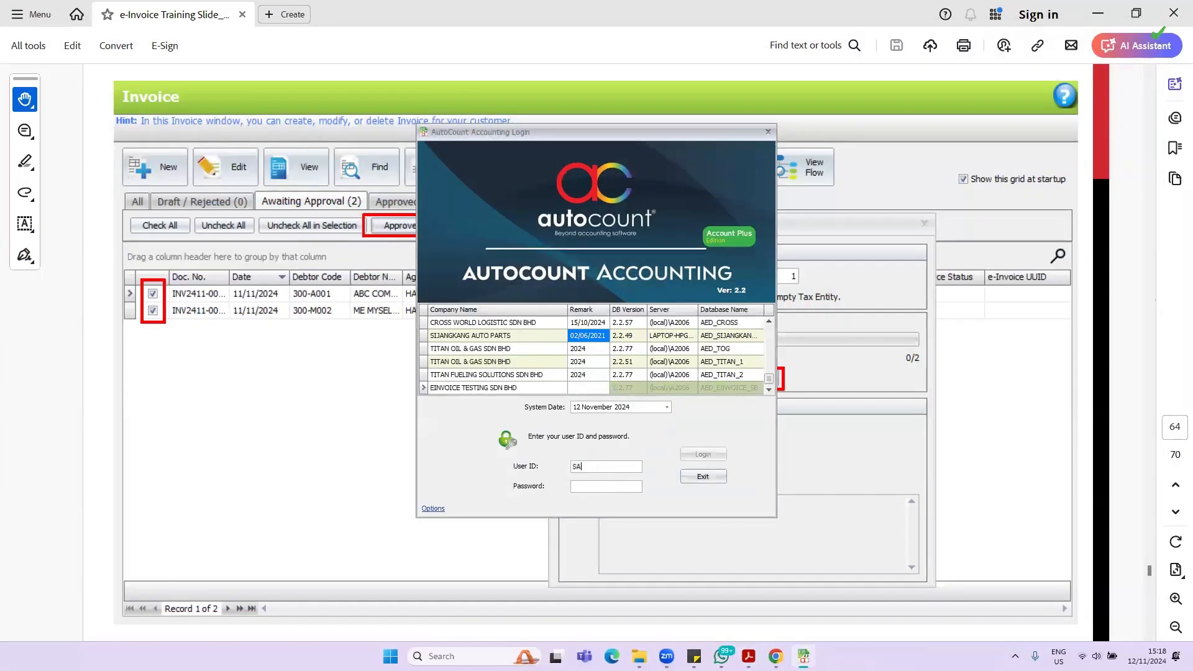
text(LE)
key(Tab)
text(****)
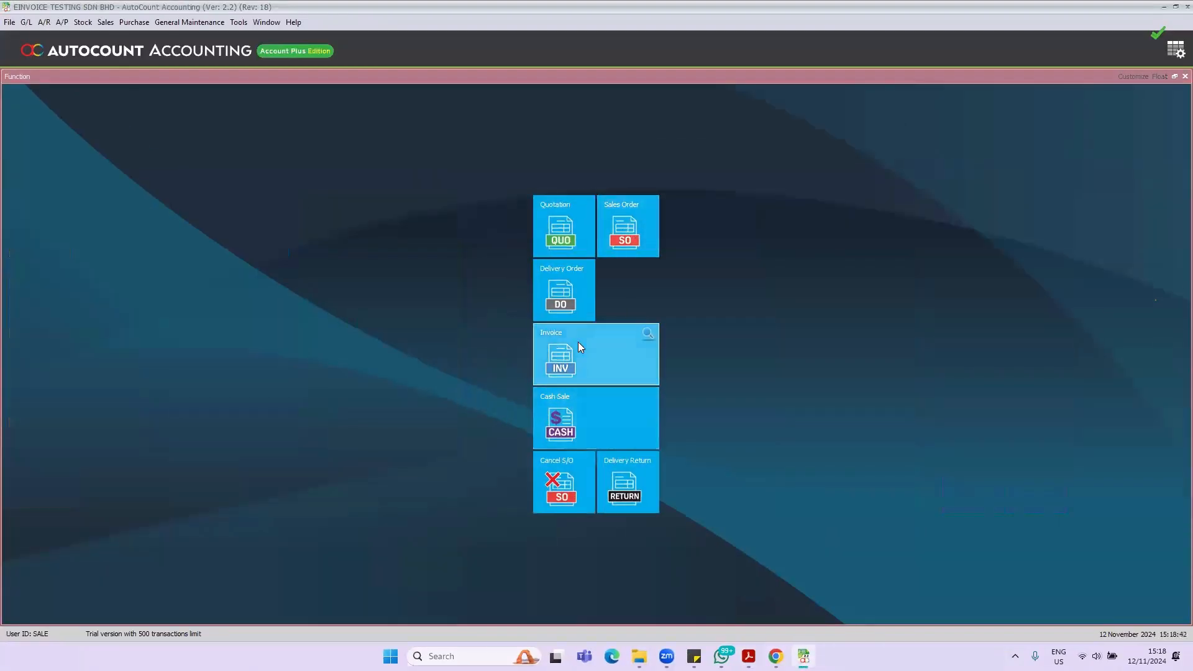
click(577, 344)
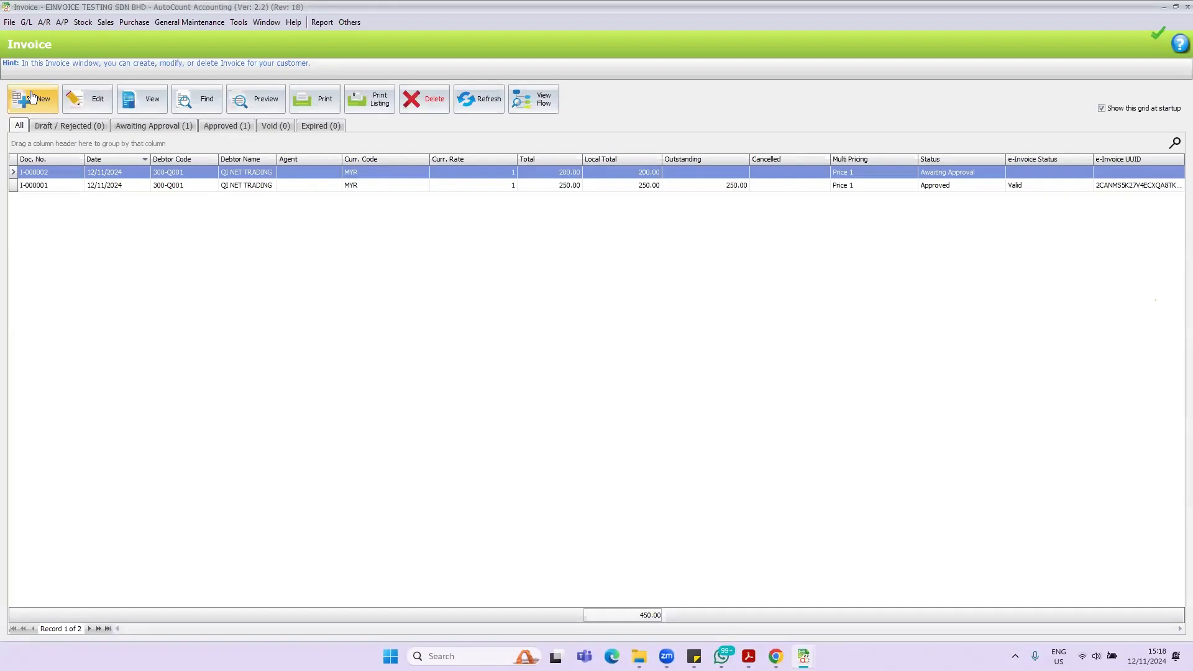
click(35, 98)
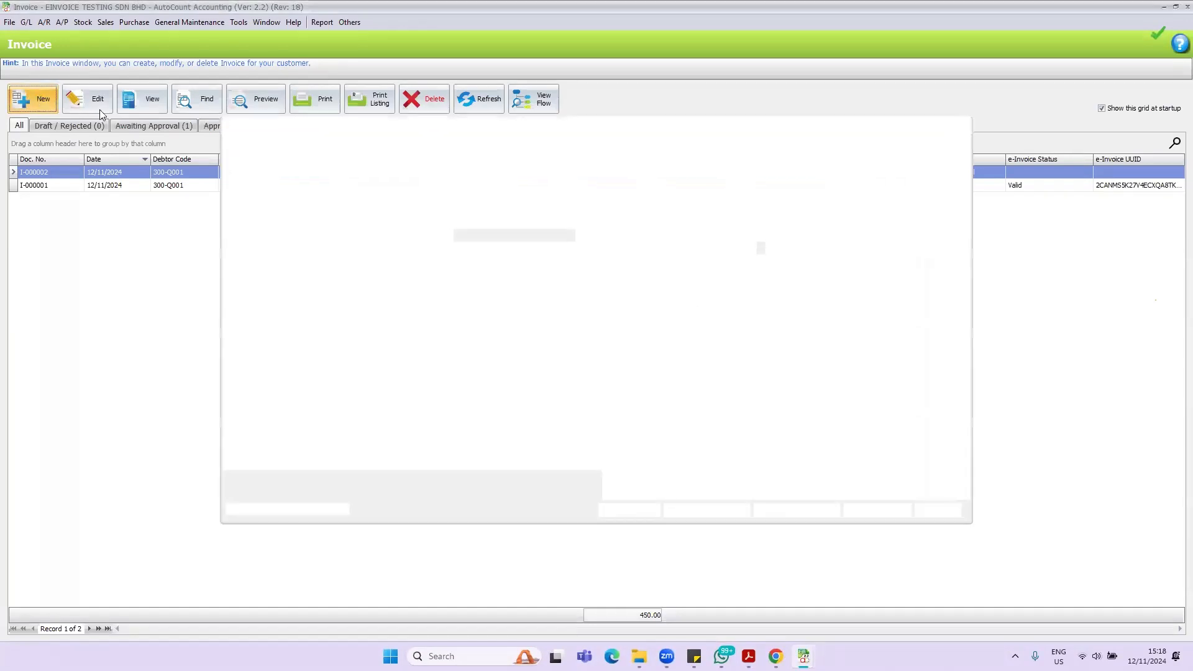
Set the debtor to the individual customer 300-A002, after briefly trying ABC COMPANY and CASH SALES.
click(323, 238)
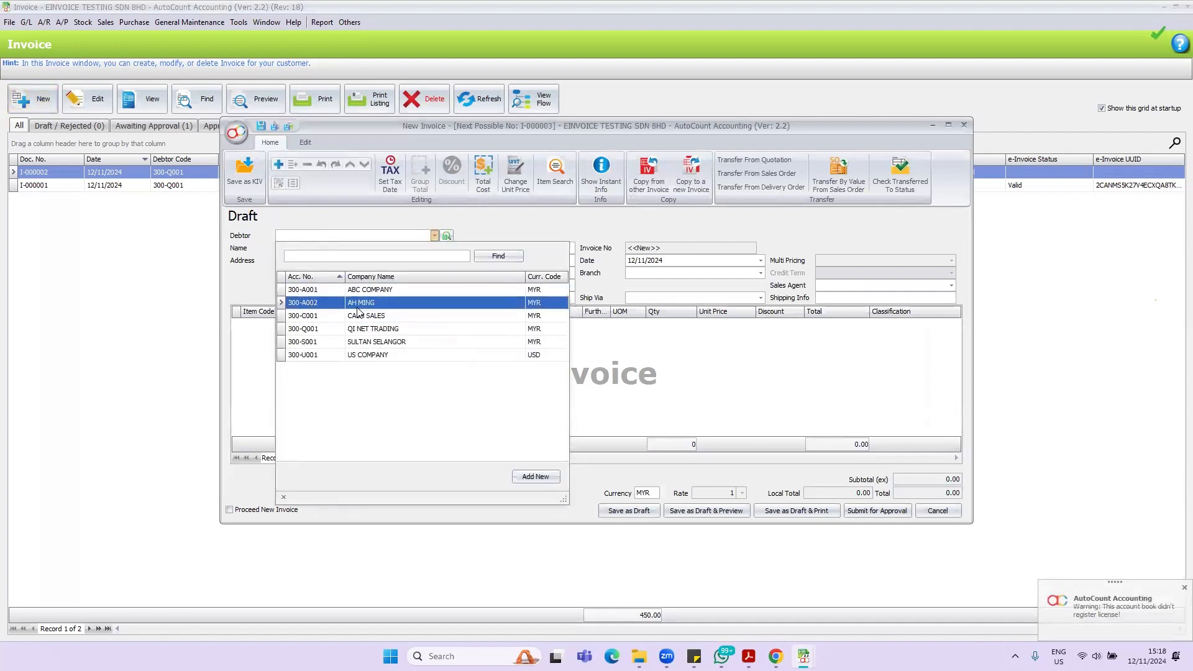
click(348, 303)
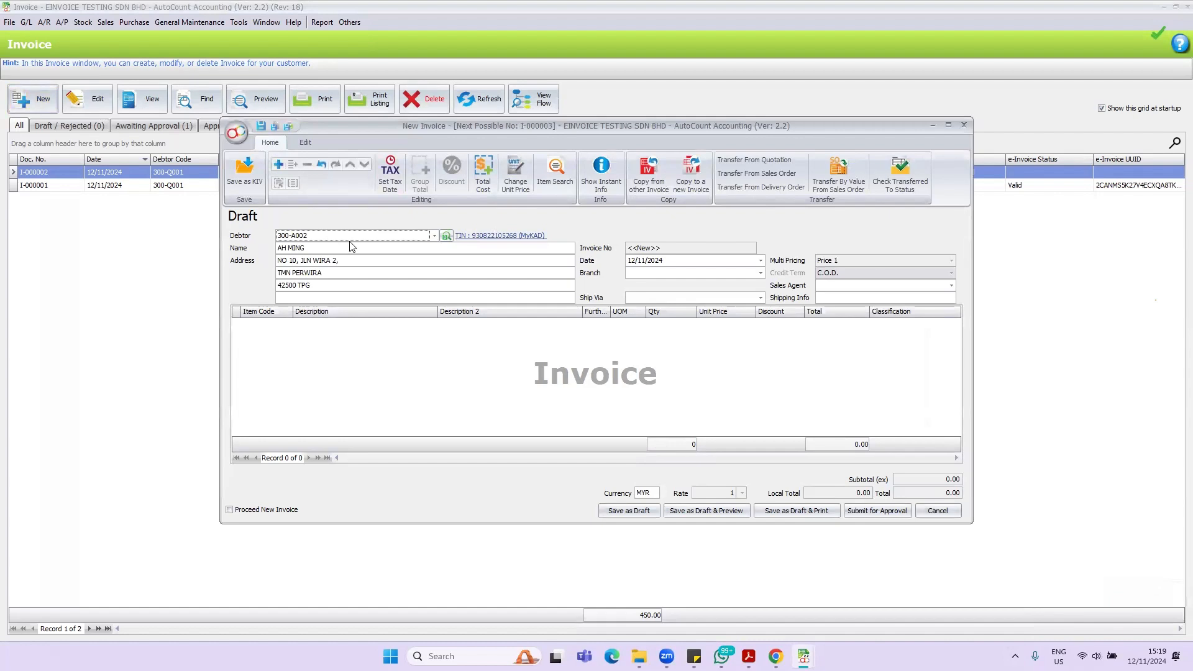
click(434, 235)
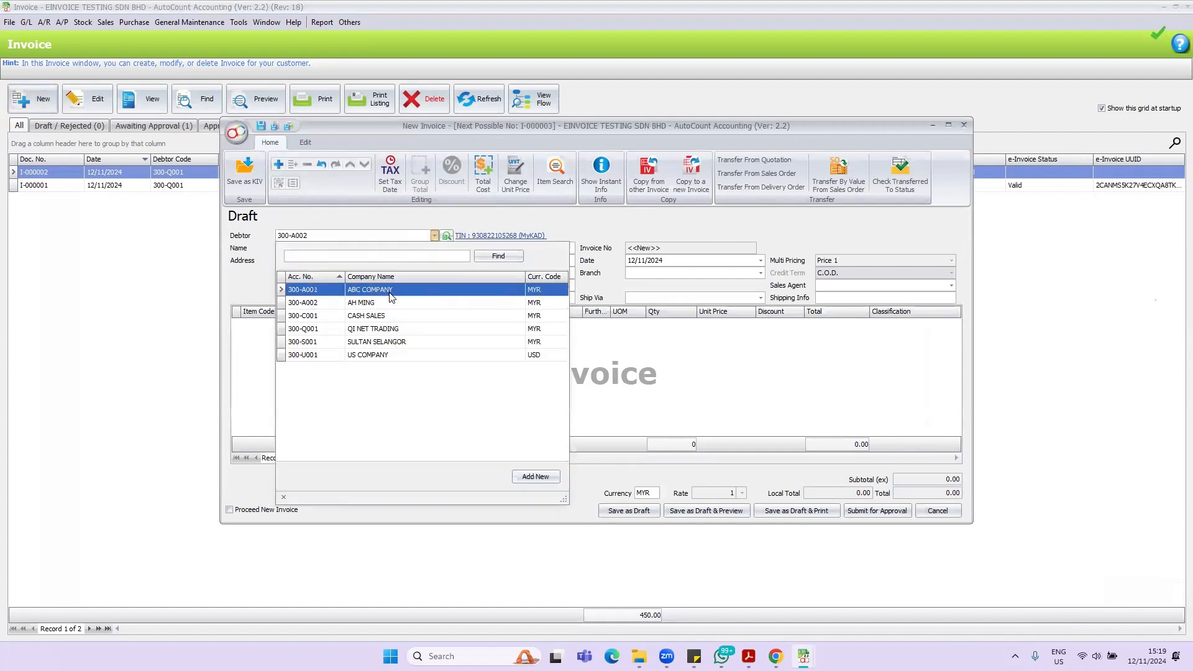
click(388, 289)
click(434, 235)
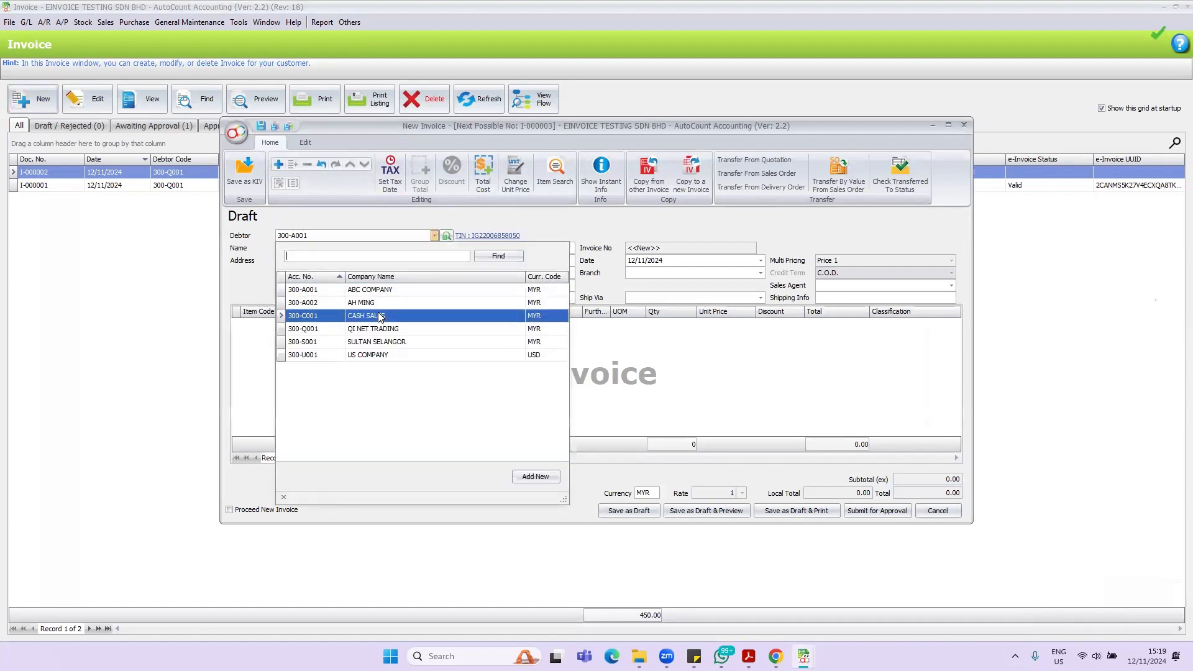
click(378, 314)
click(434, 235)
click(351, 301)
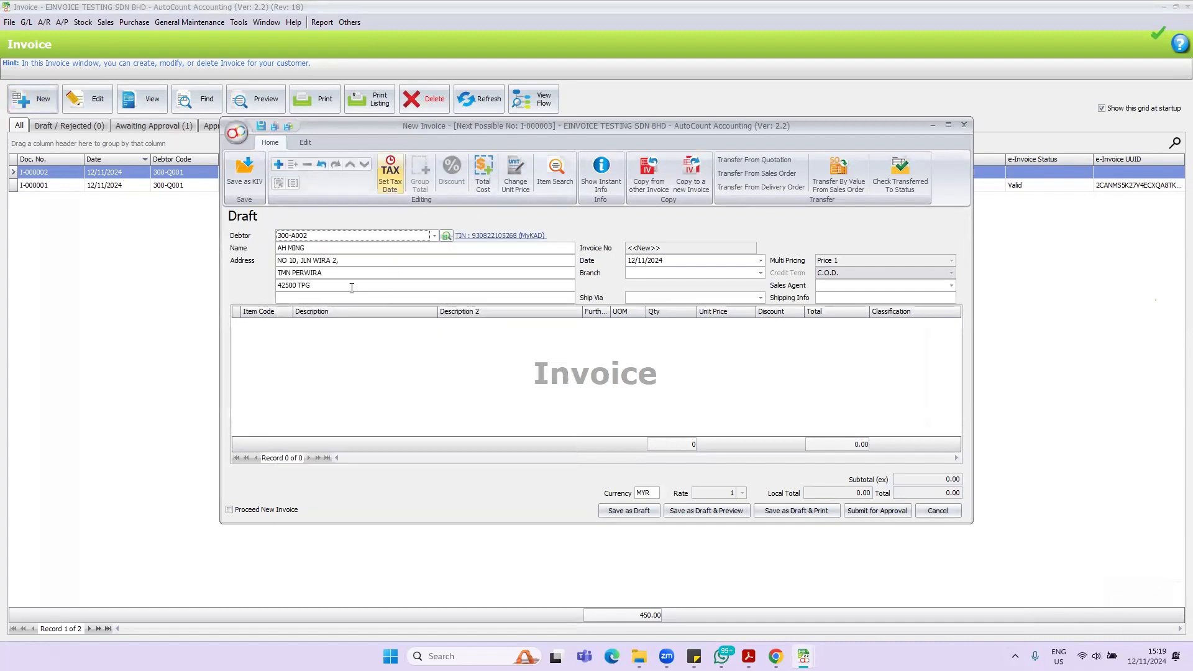
Add a line of 10 × 100 PLUS (DR-100PLUS) and submit the invoice for approval.
click(278, 164)
click(288, 325)
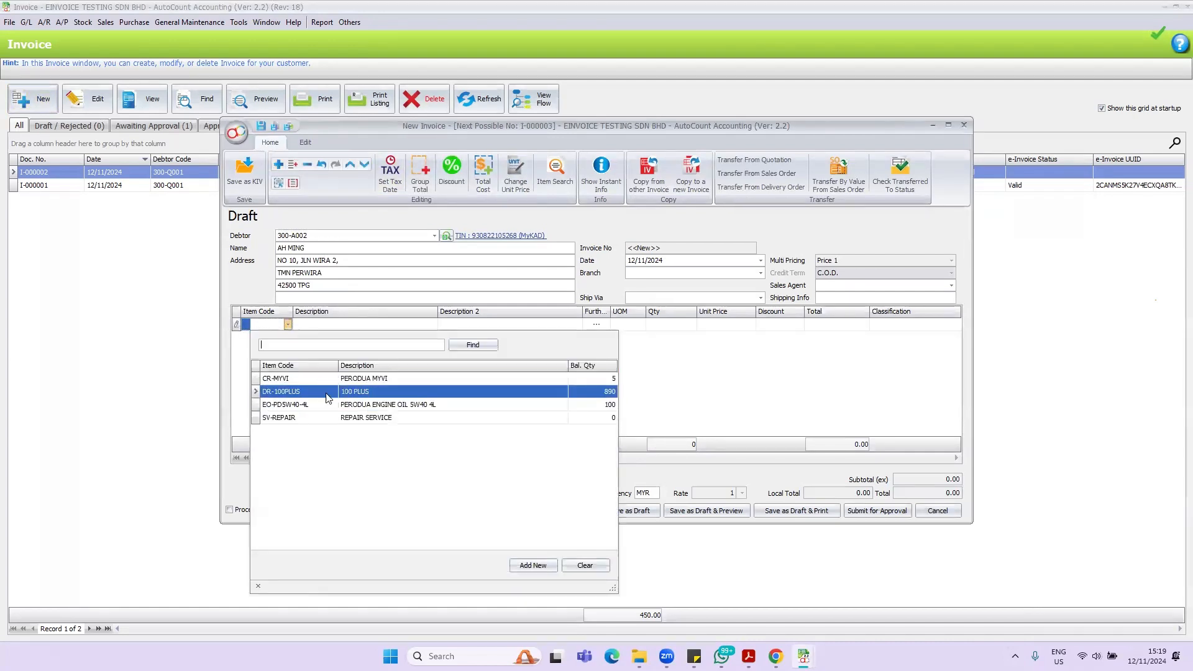
click(309, 392)
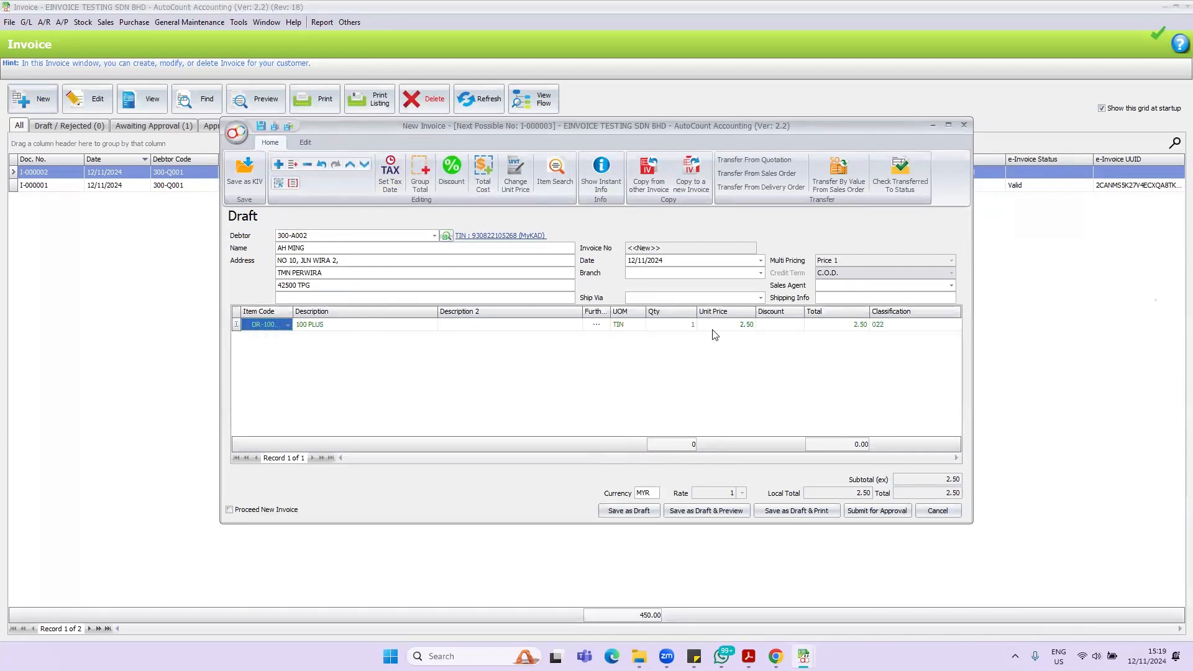
click(678, 331)
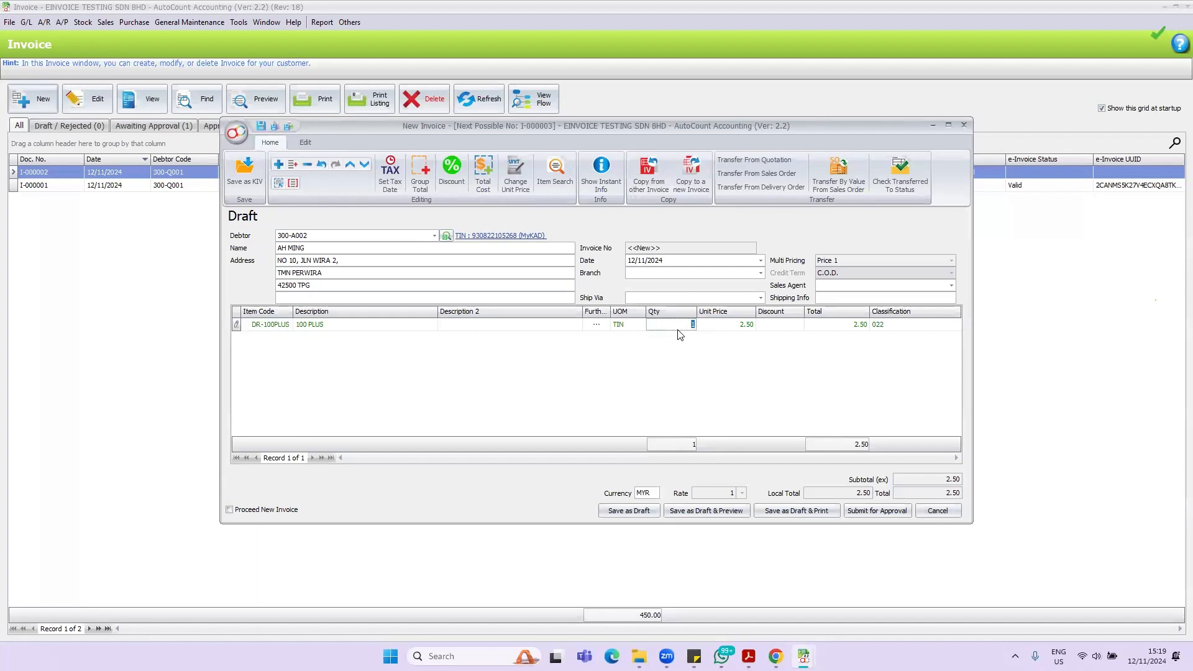
key(Tab)
click(898, 514)
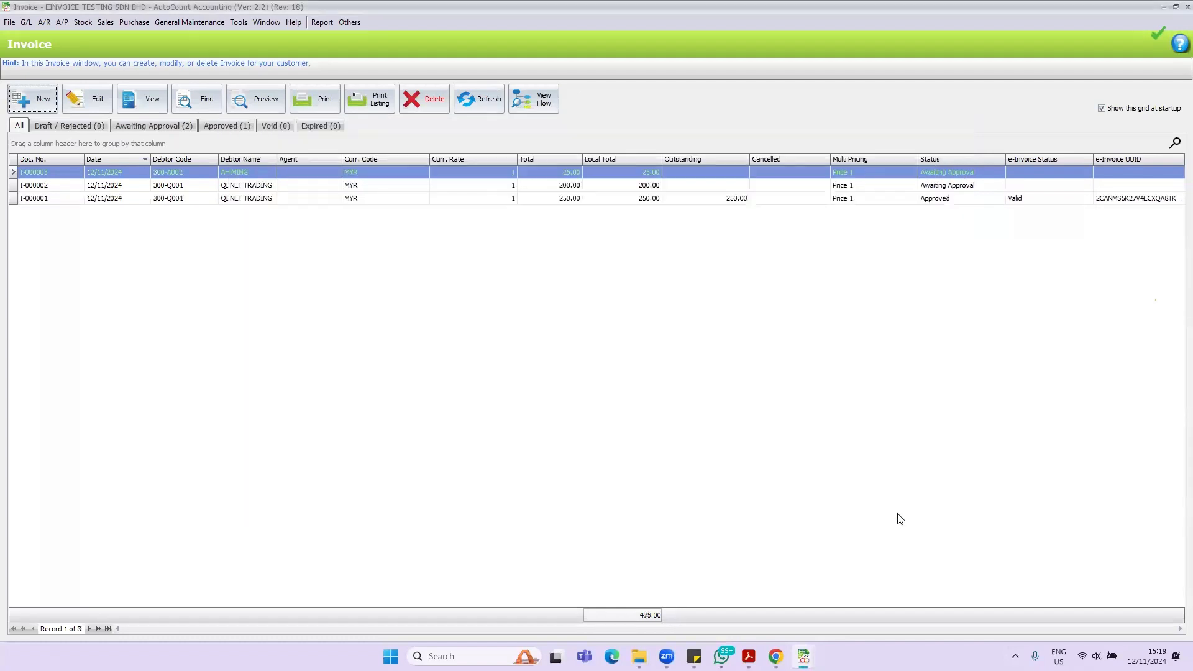
Review the invoice list under the All, Draft/Rejected, Awaiting Approval, Approved and Void tabs.
click(971, 186)
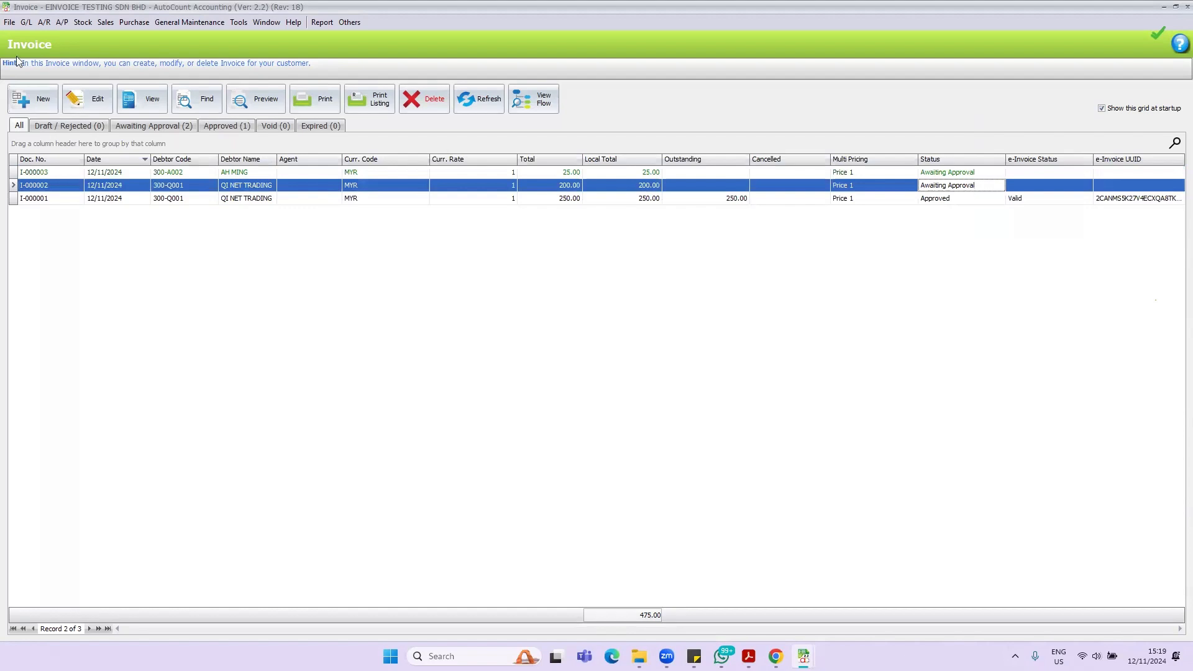
click(140, 127)
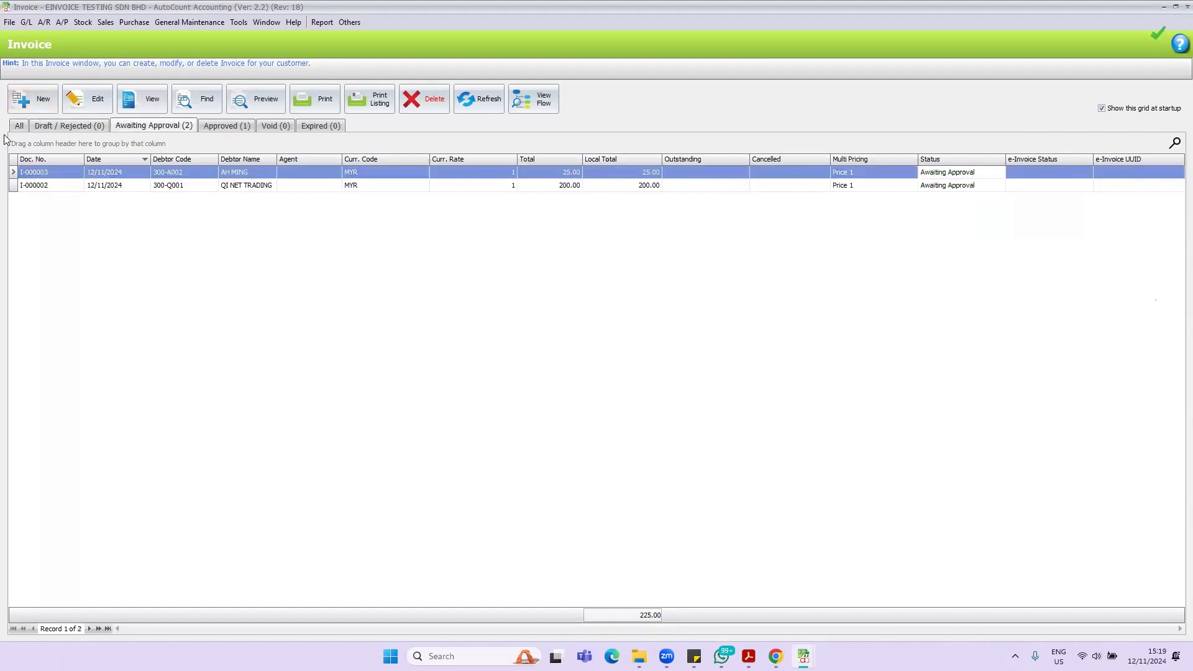
click(19, 126)
click(61, 127)
click(129, 128)
click(225, 127)
click(275, 125)
click(213, 125)
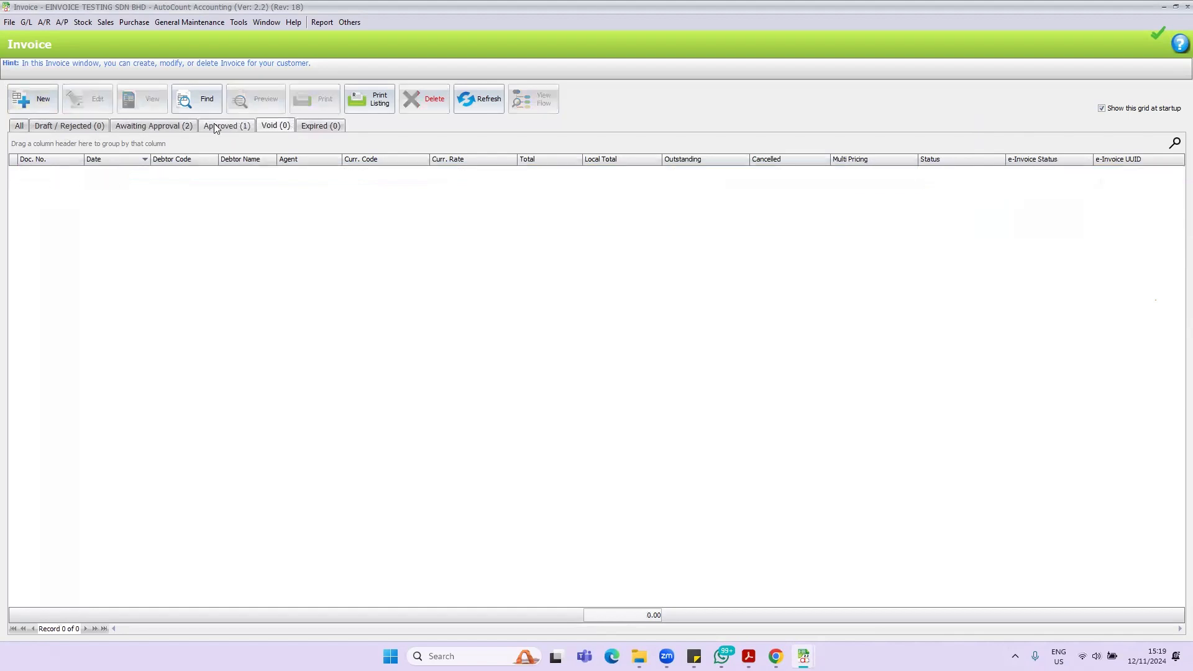
click(162, 126)
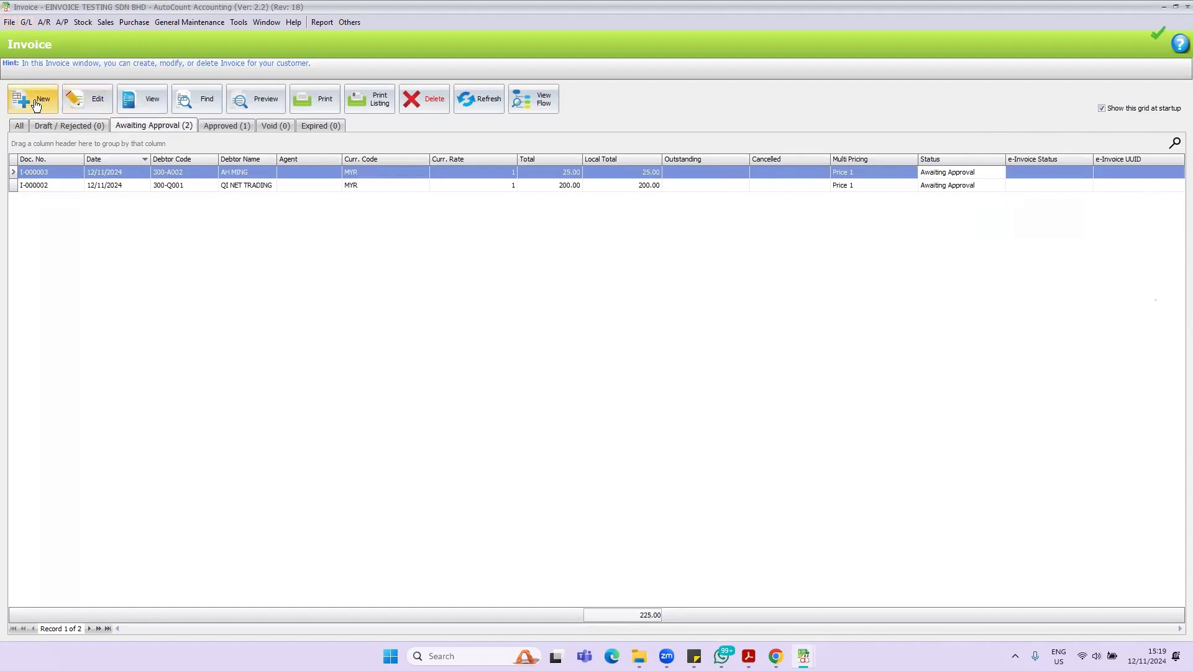
Exit and log out of the sales session, confirming with Yes.
click(10, 23)
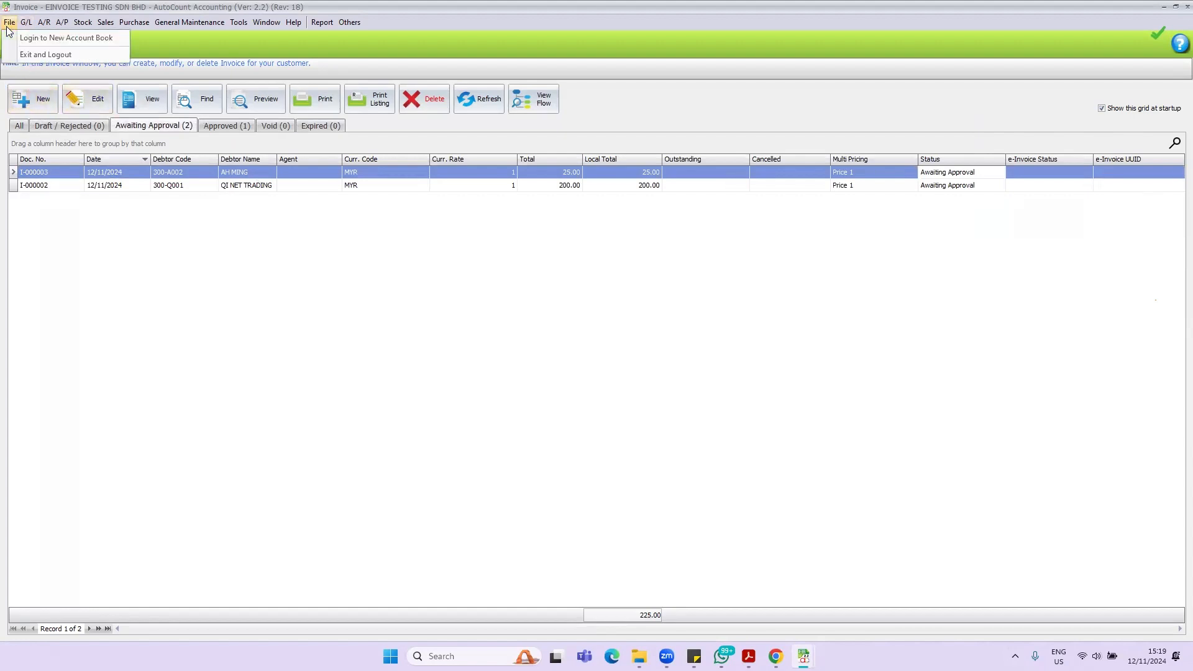
click(46, 54)
click(568, 343)
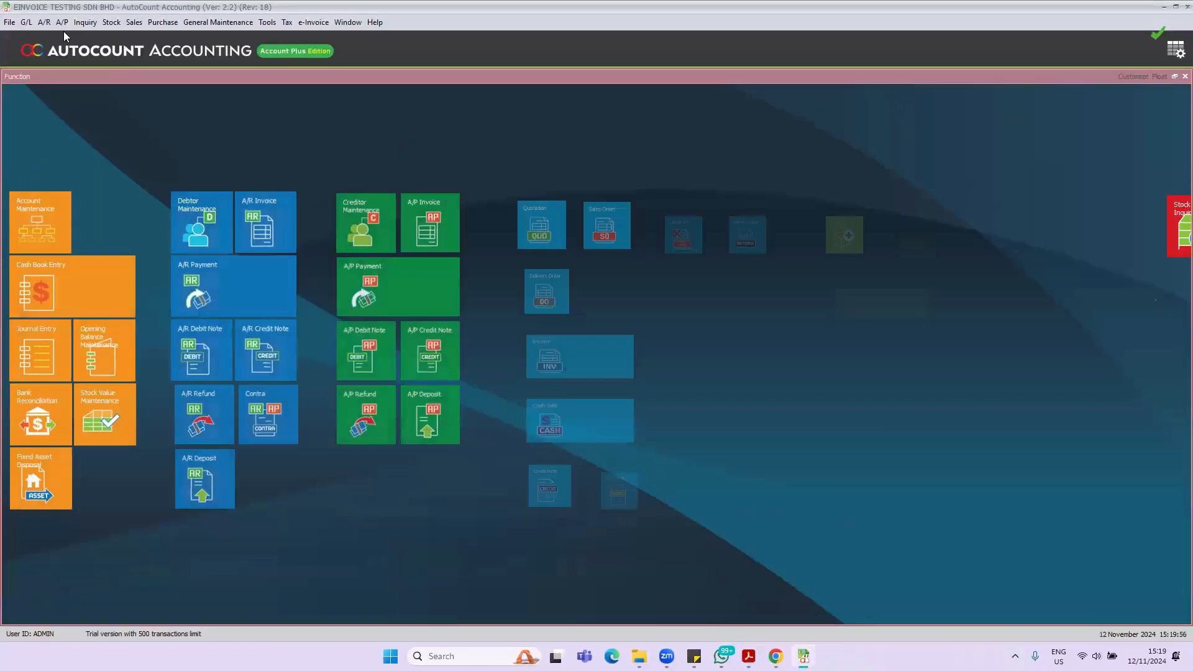
Batch-approve the invoices awaiting approval from the Invoice list.
click(134, 21)
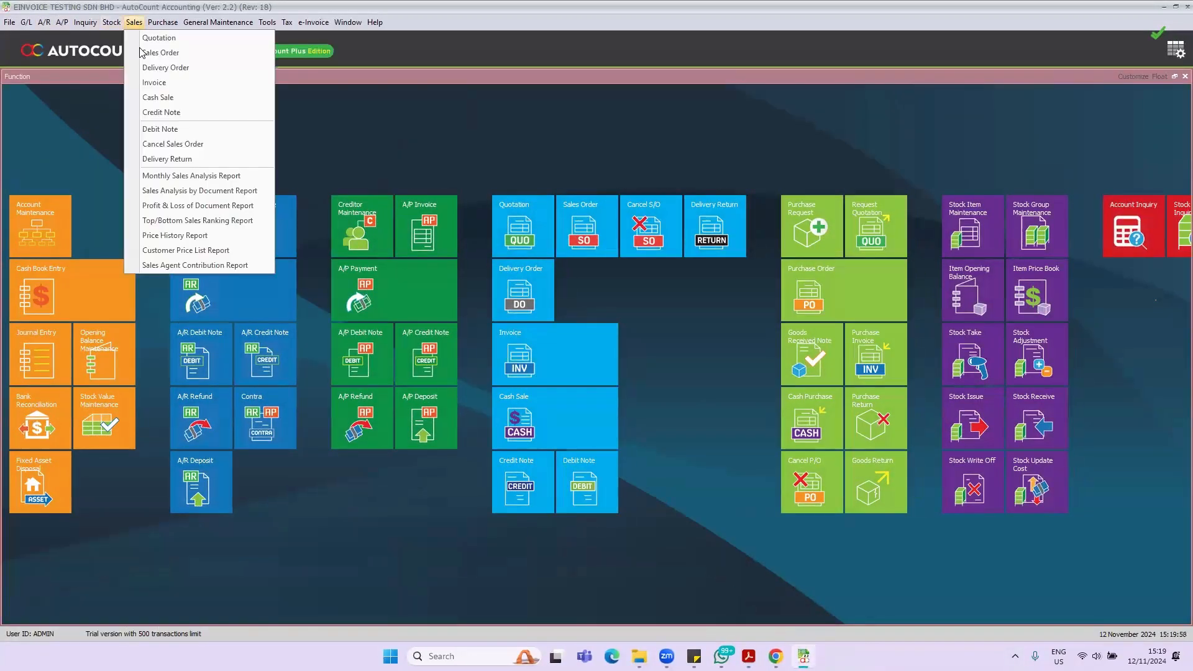
click(155, 84)
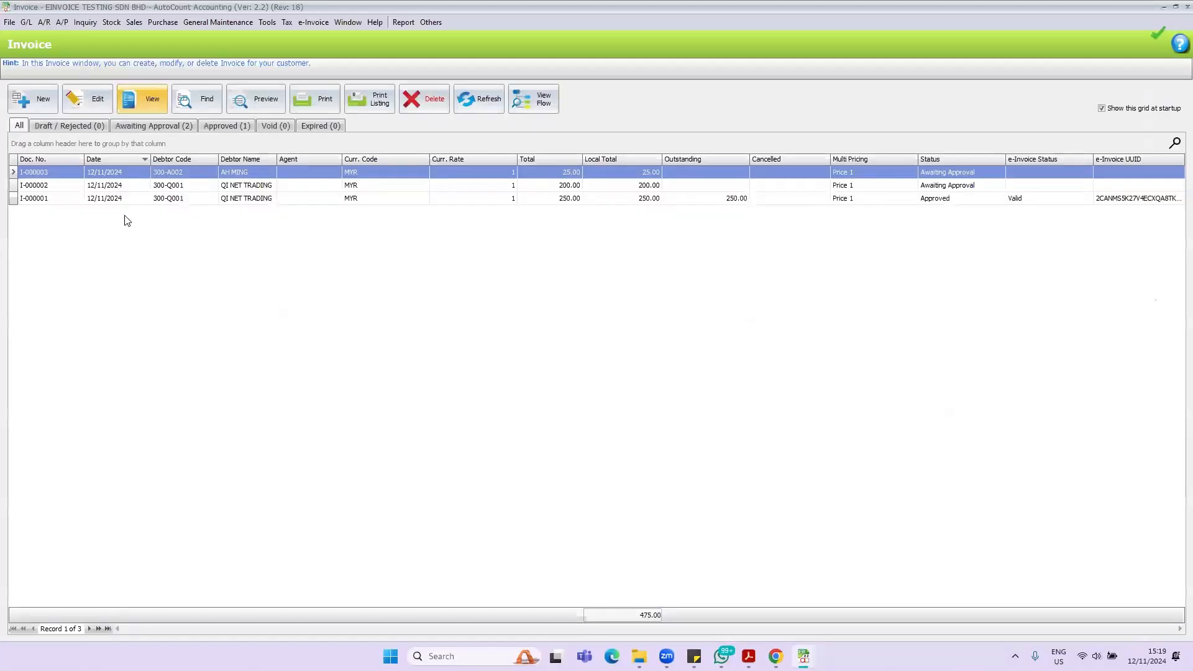
click(182, 128)
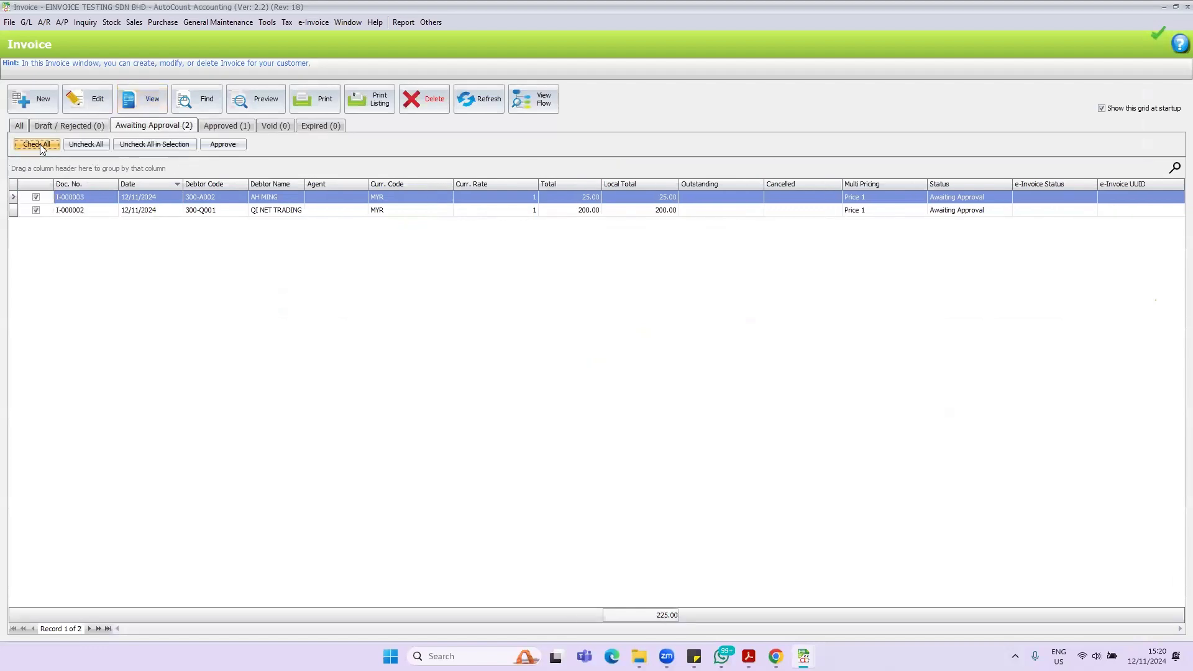
click(218, 145)
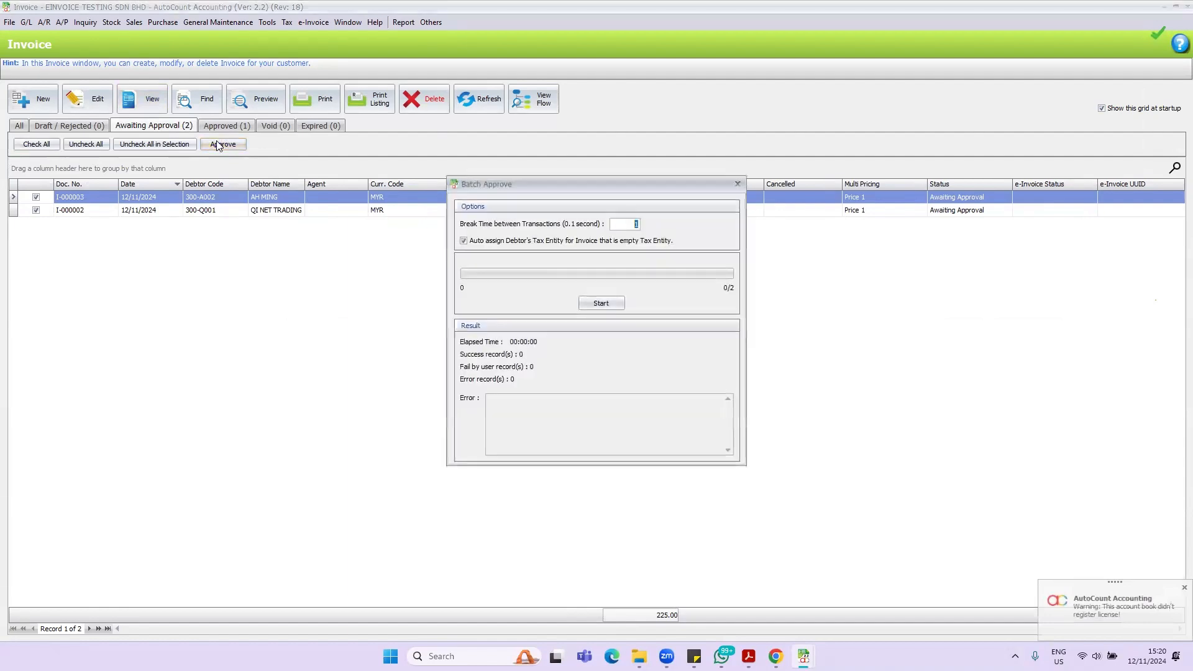
click(603, 304)
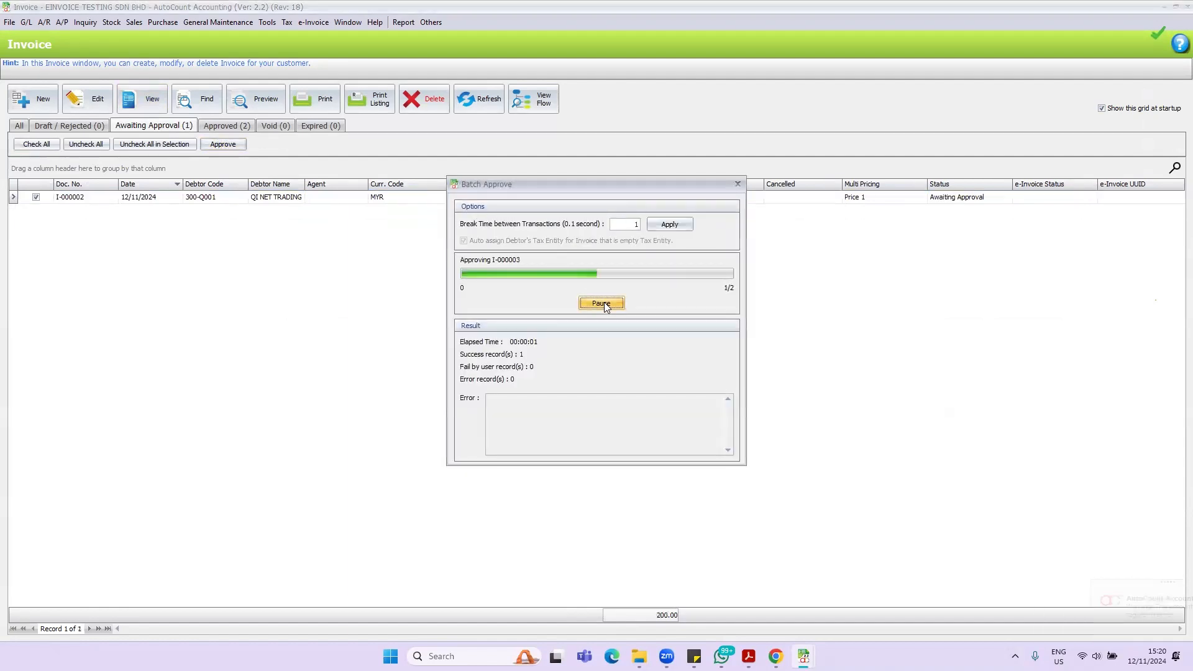
click(737, 184)
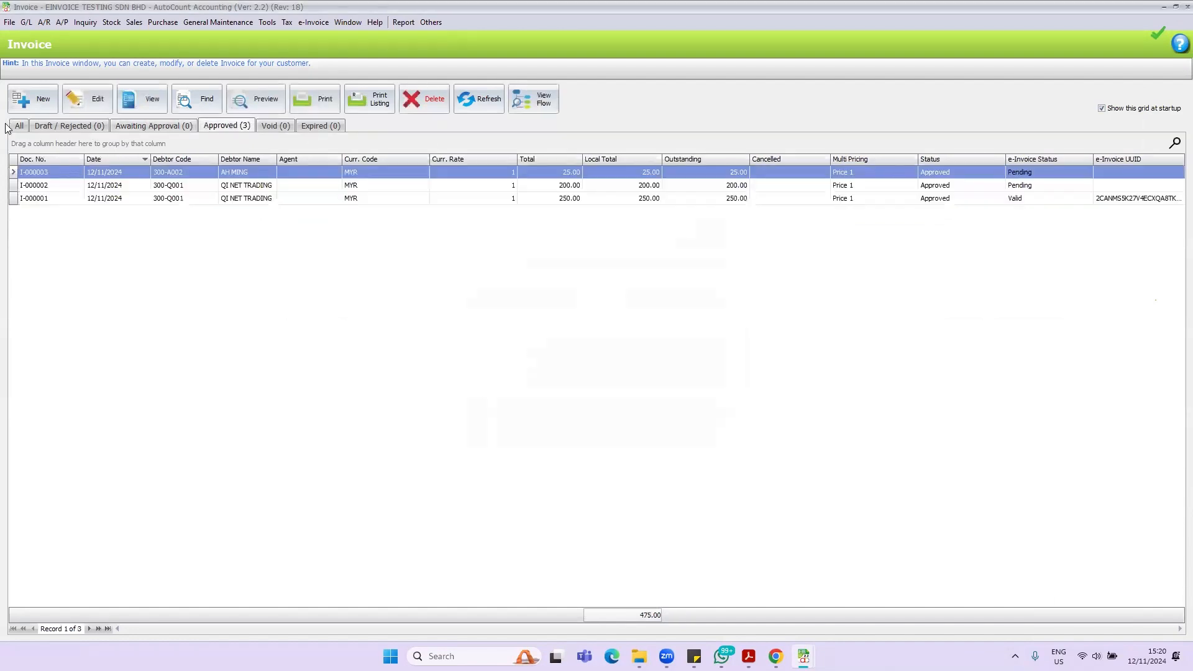
Refresh the All invoices list until I-000002 and I-000003 show e-Invoice status Submitted.
click(19, 125)
click(1050, 185)
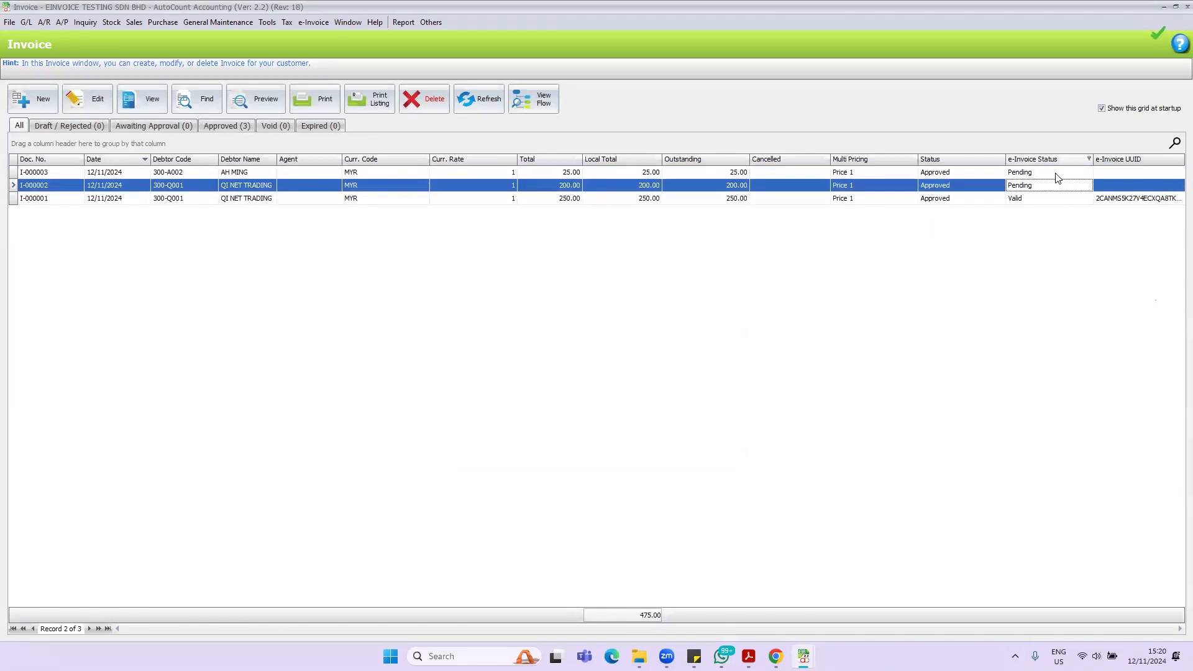
click(1028, 175)
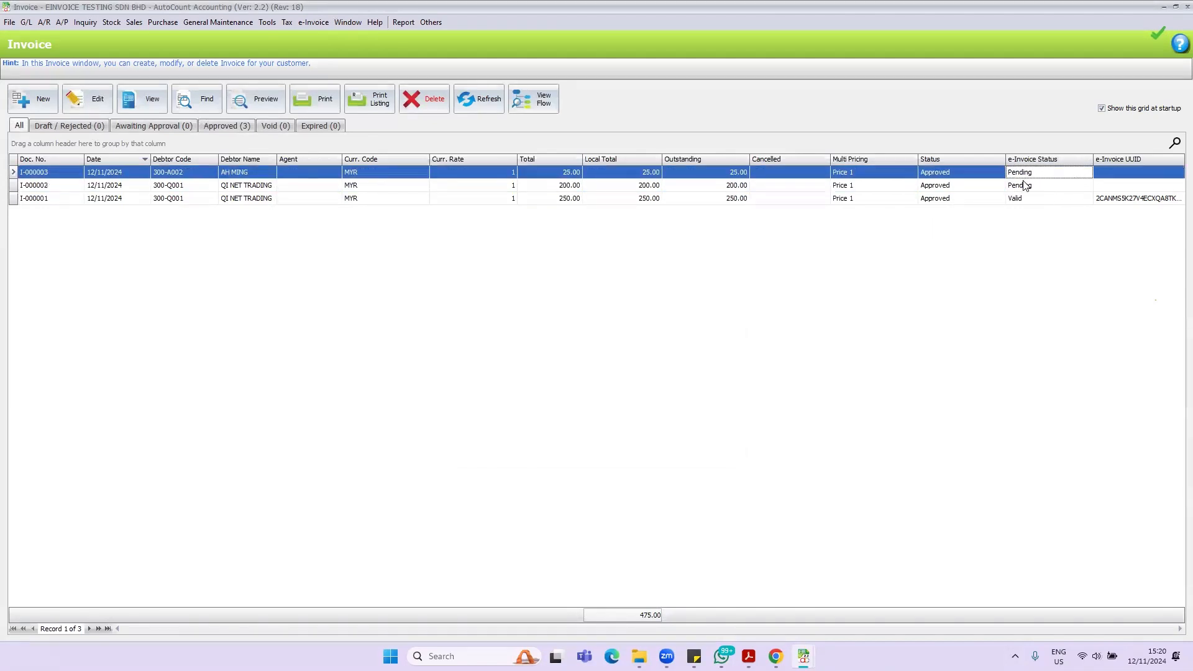
click(480, 100)
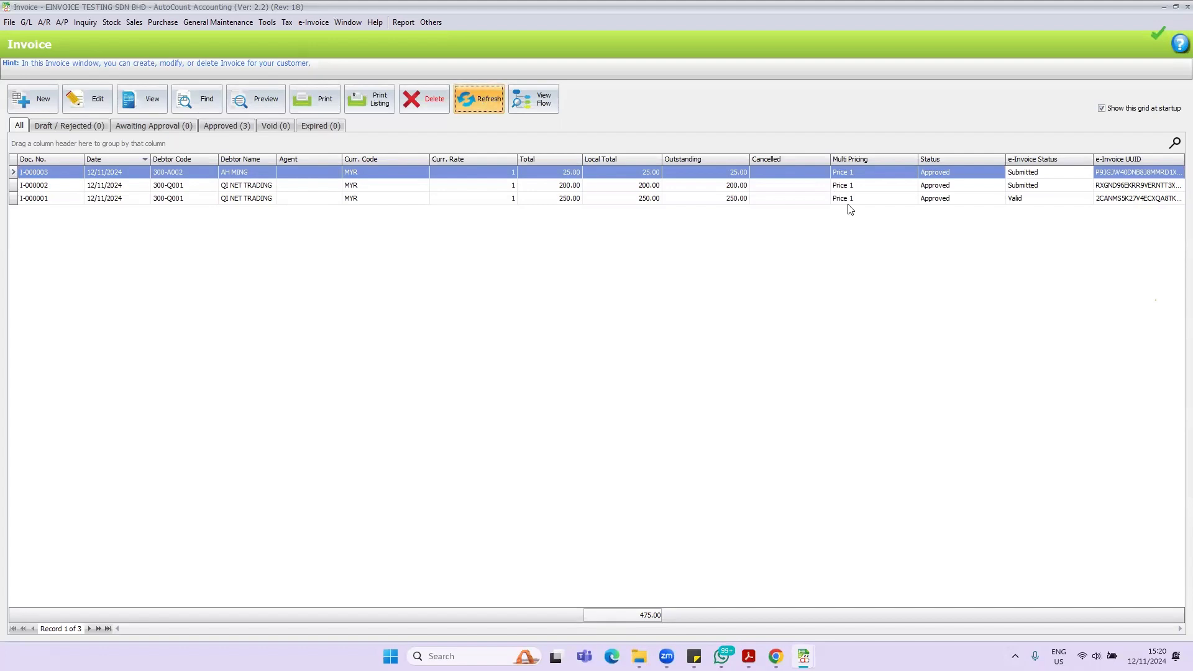
click(1014, 199)
click(1022, 186)
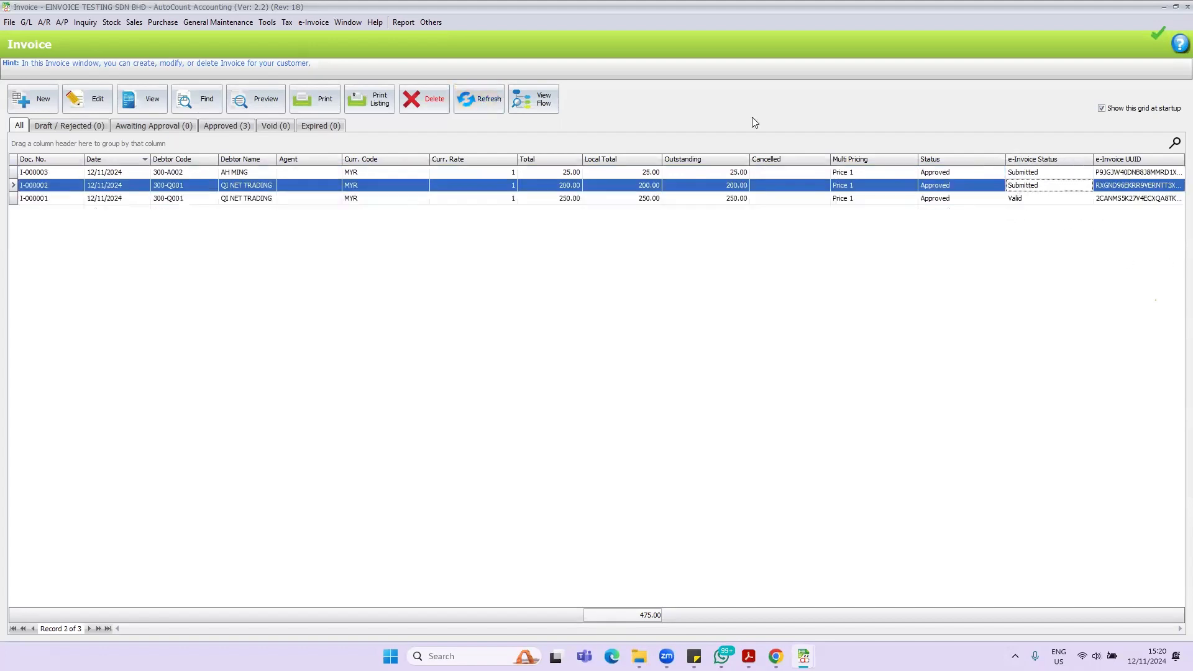
click(474, 95)
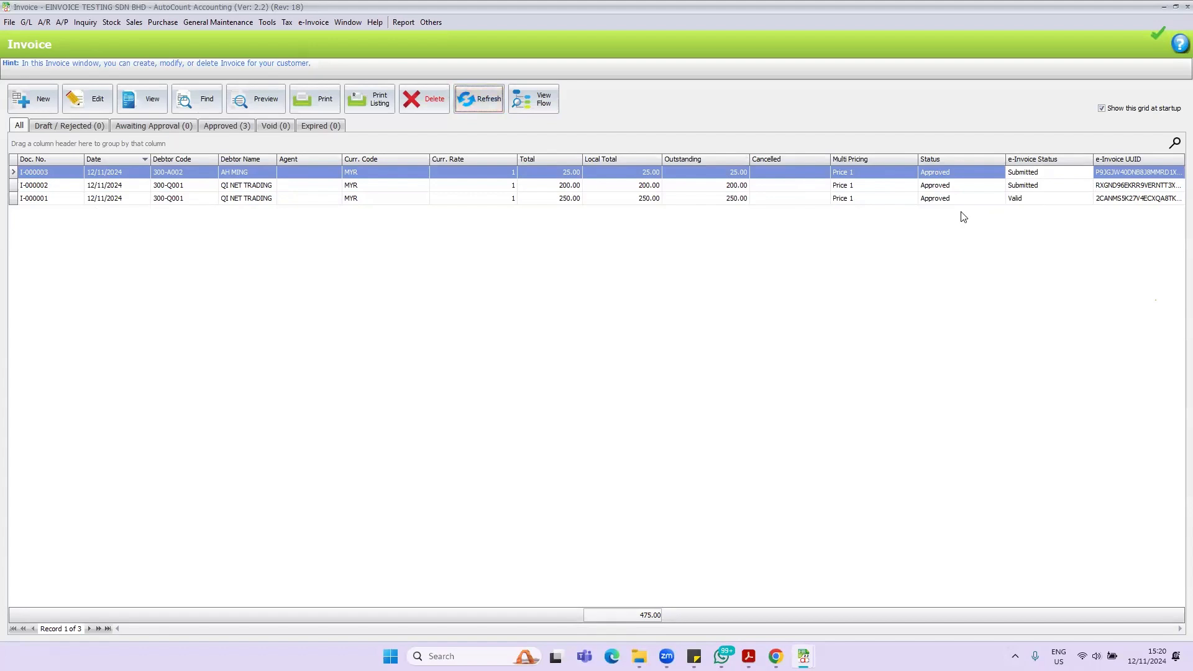
click(1030, 176)
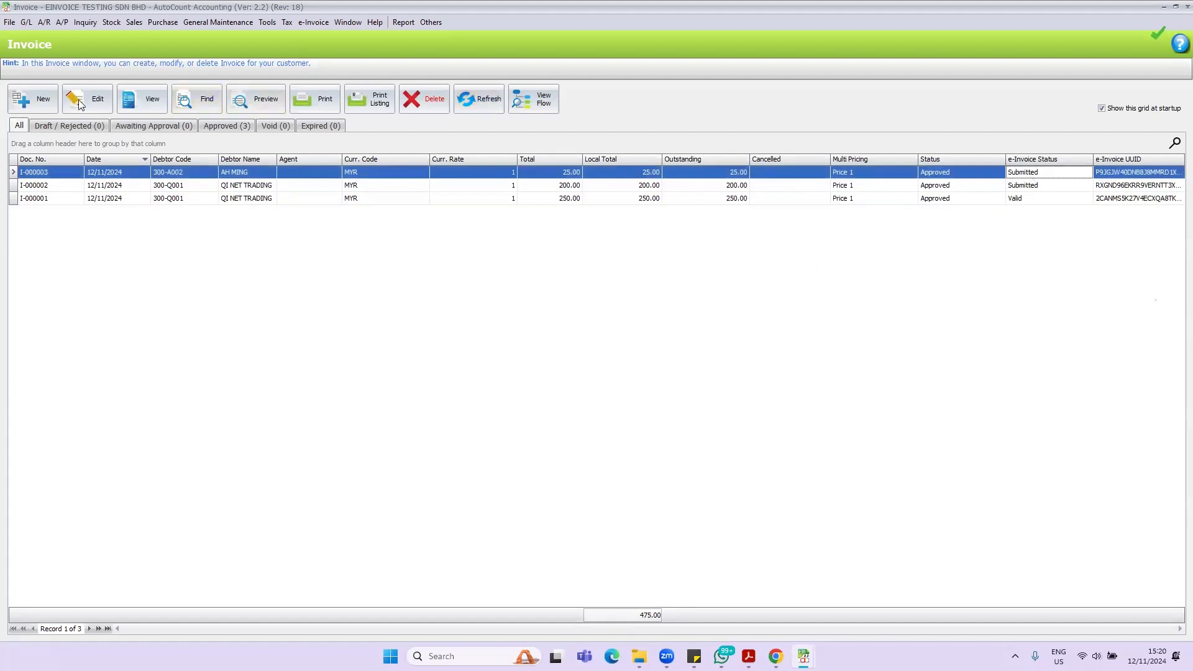
click(36, 106)
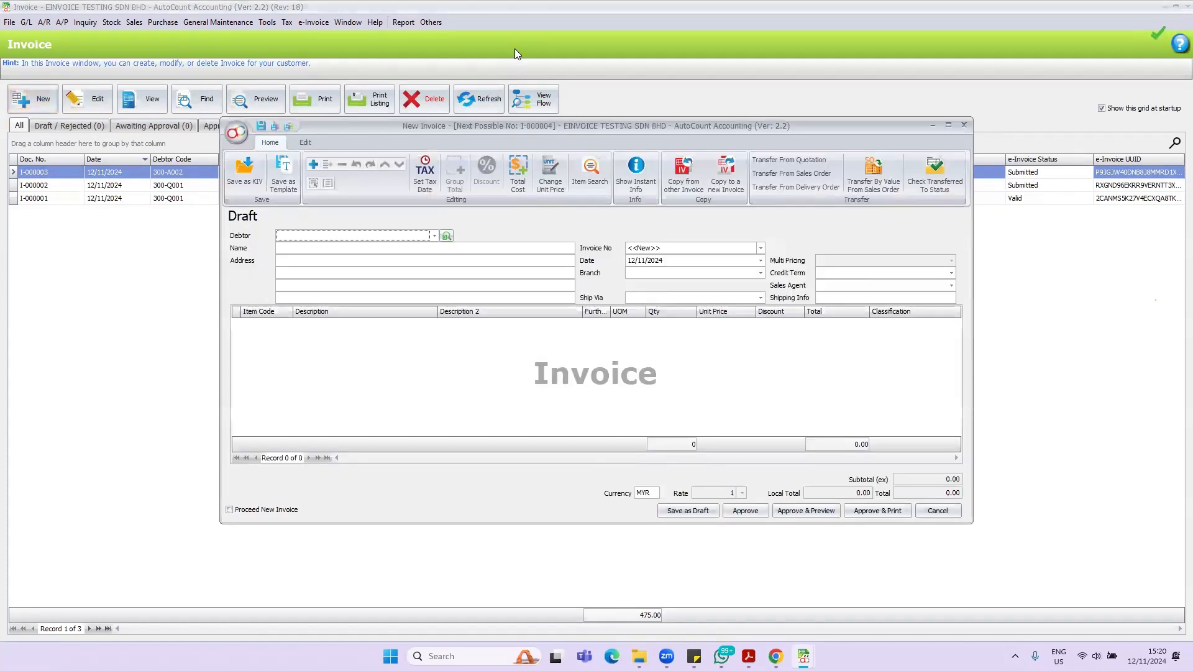
Set debtor US COMPANY (300-U001) and add 2 units of Perodua engine oil 5W40 4L.
click(369, 238)
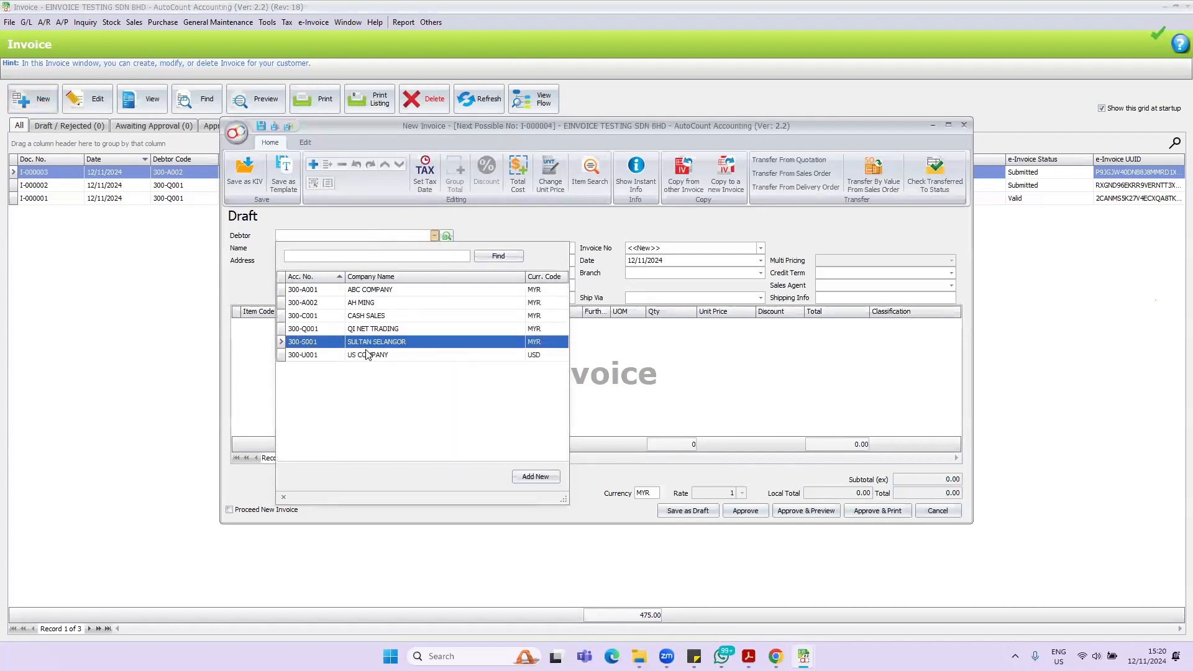
click(370, 353)
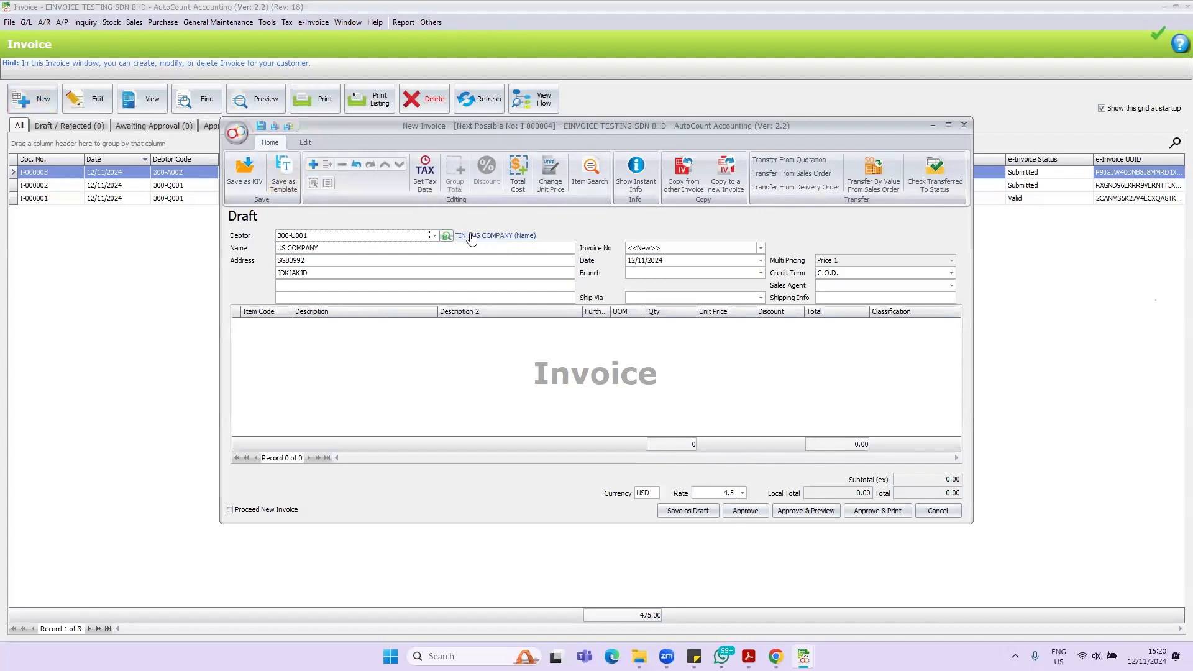
click(314, 166)
click(287, 324)
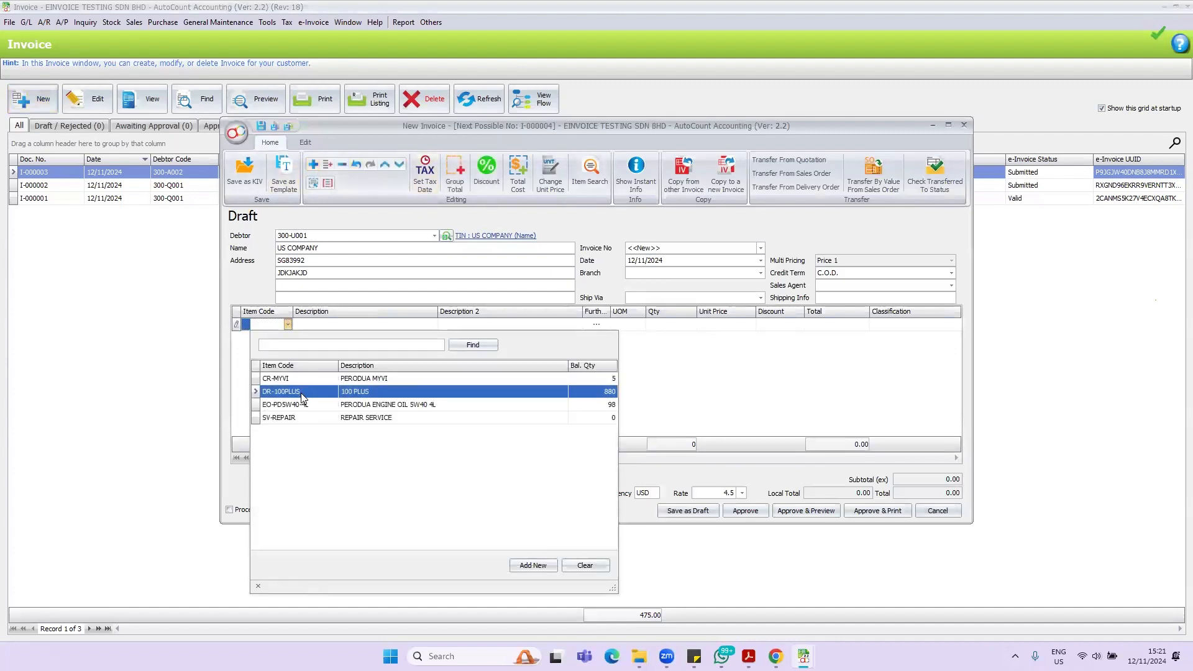
click(301, 392)
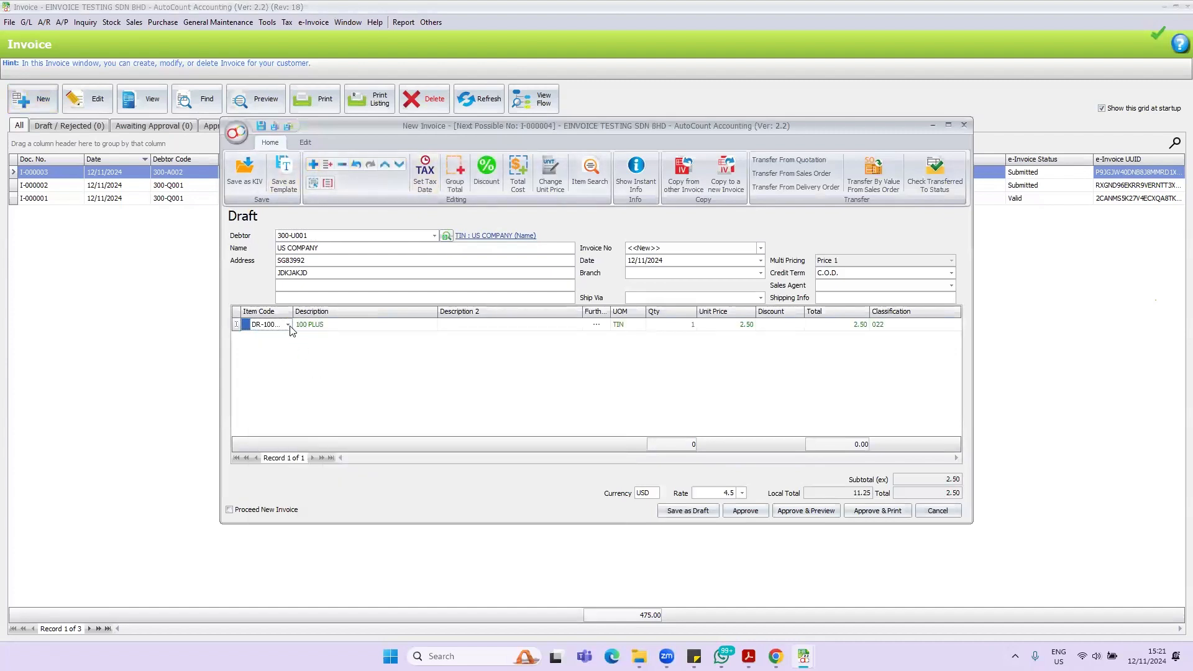
click(288, 325)
click(392, 405)
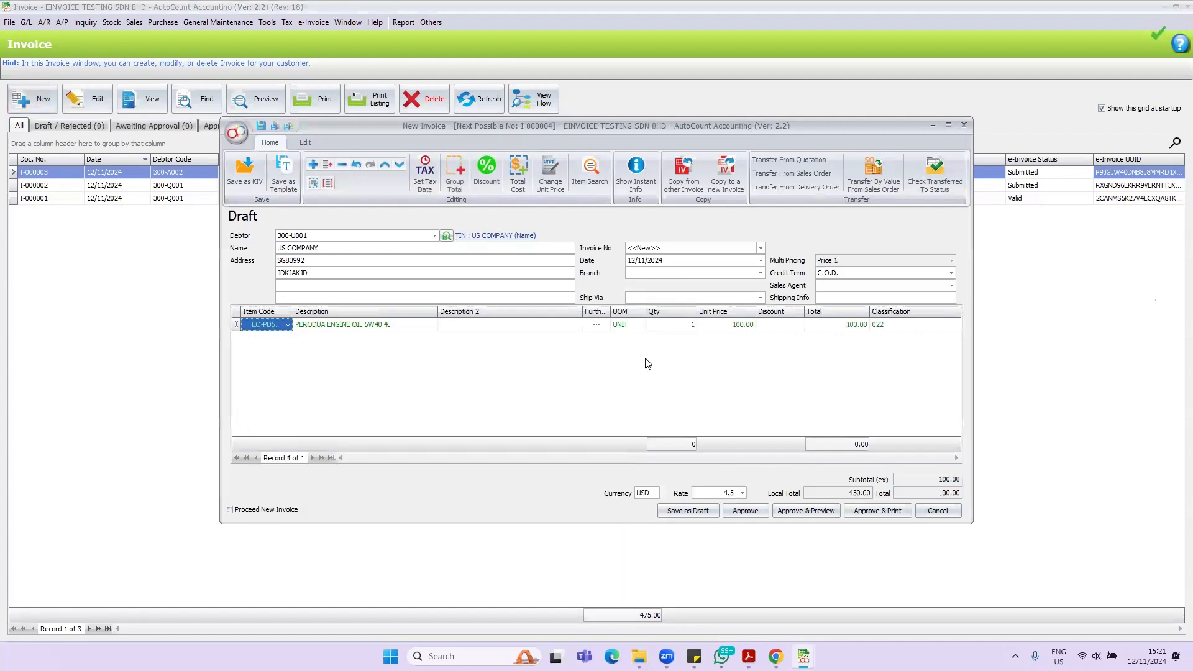
click(677, 326)
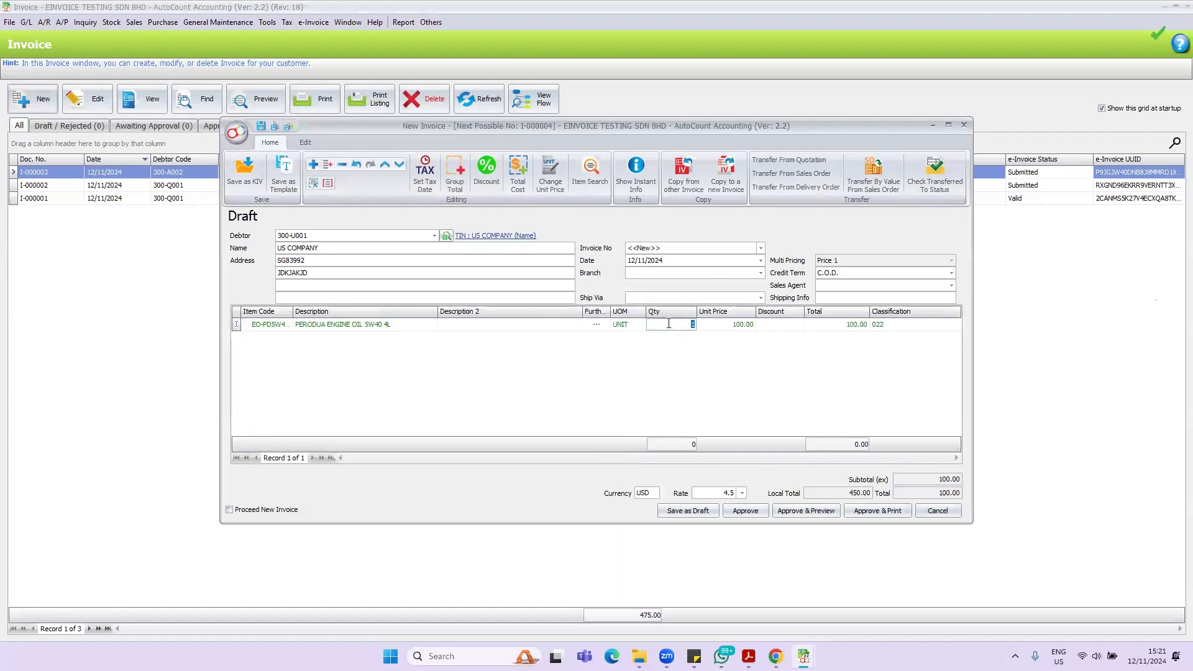
key(Tab)
click(783, 349)
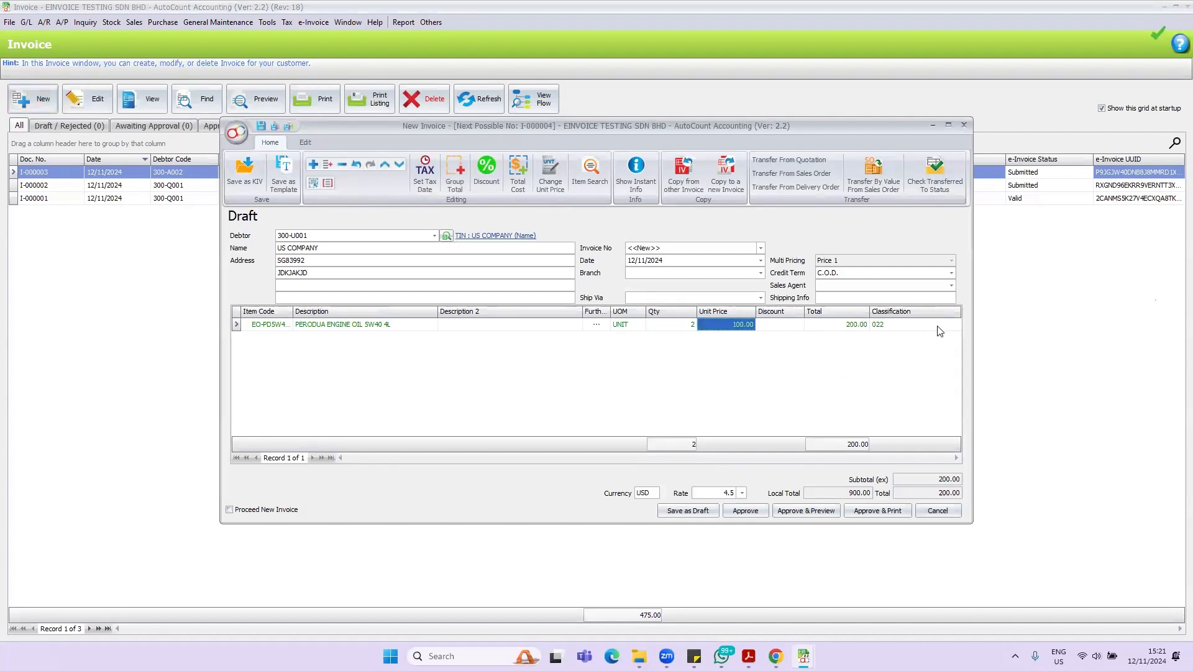
Keep classification code 022 and approve the invoice.
click(940, 331)
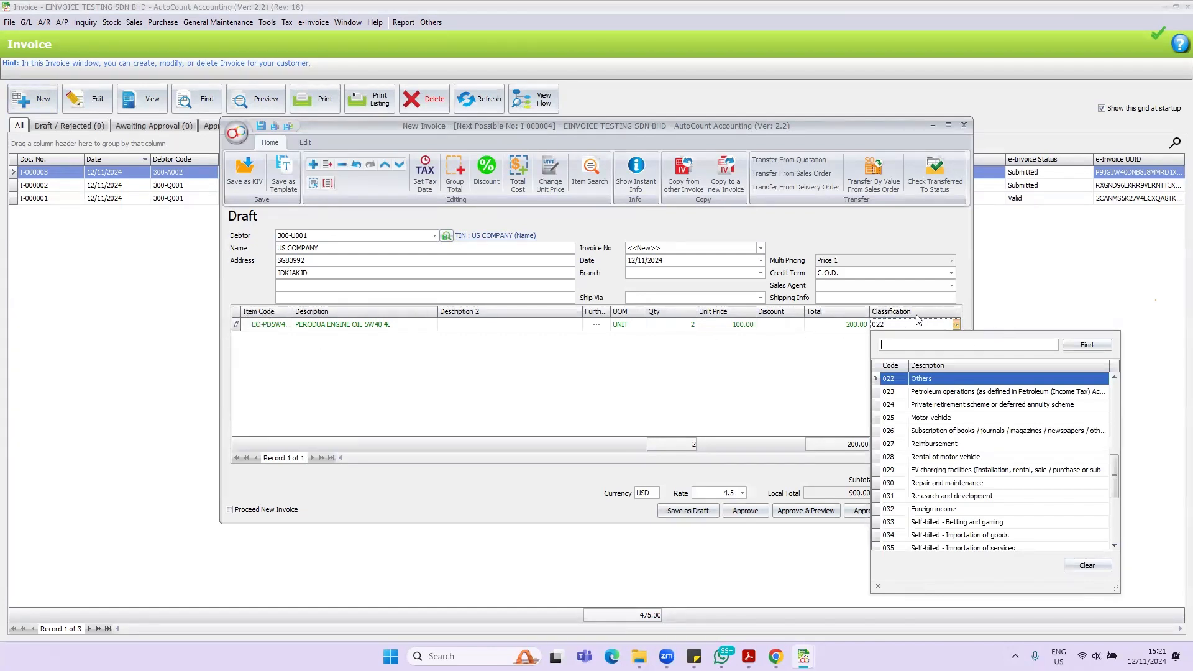
click(772, 372)
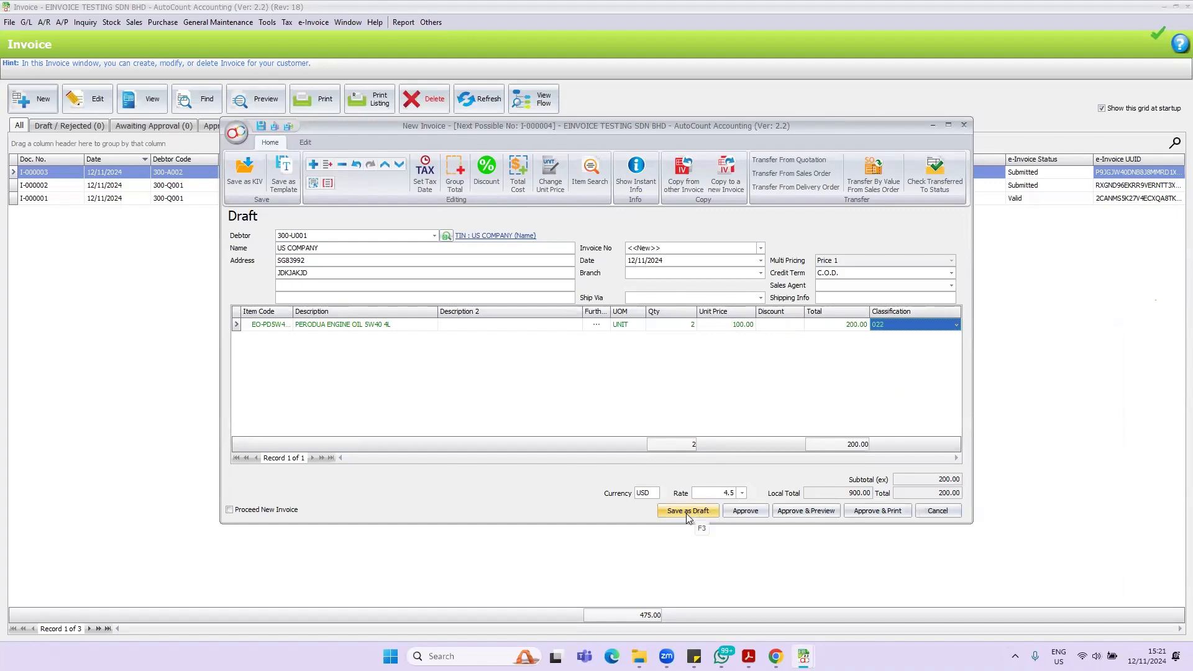
click(747, 510)
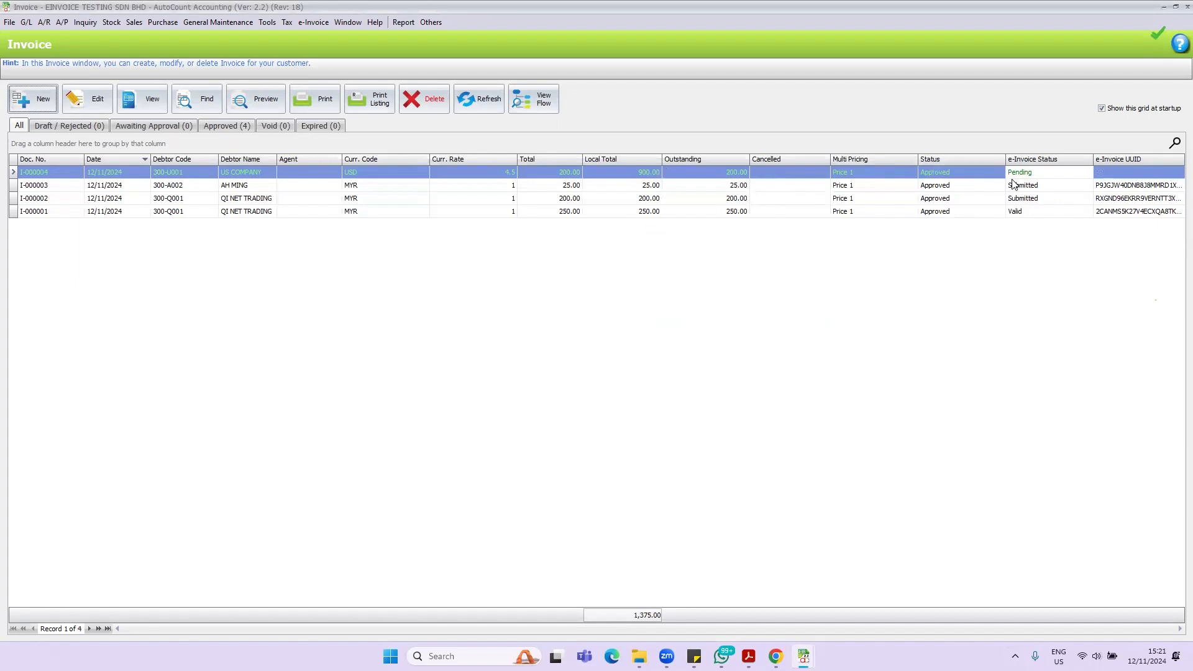
Refresh the invoice list until I-000004 shows e-Invoice status Valid.
click(498, 95)
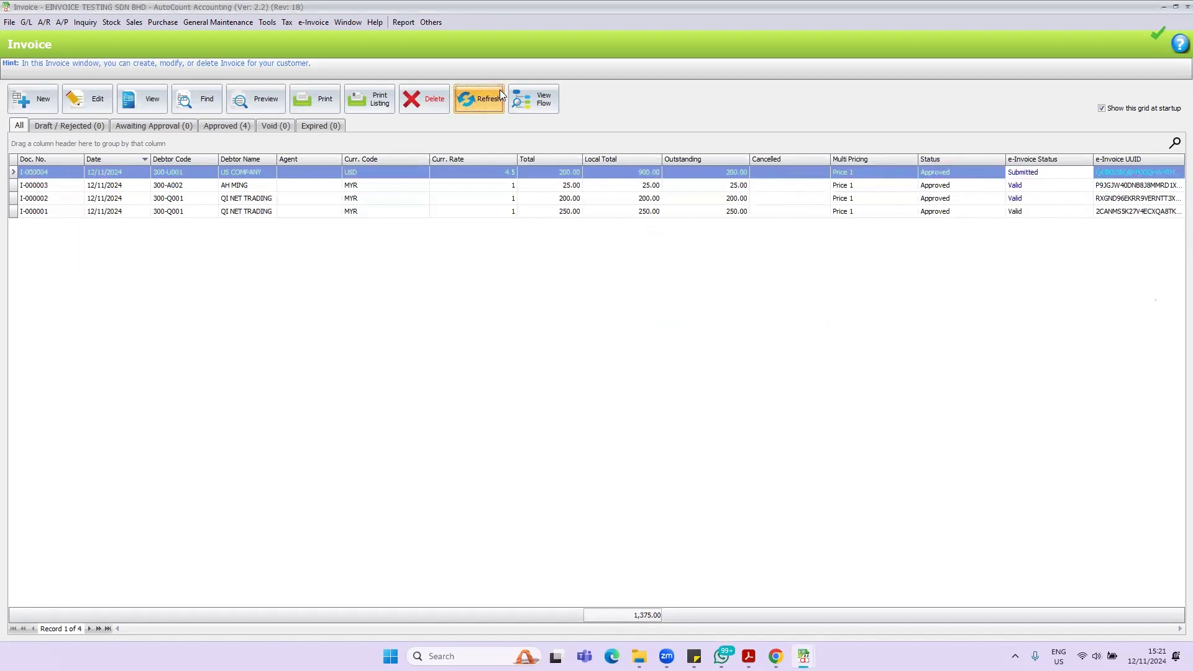
click(1016, 198)
click(1016, 173)
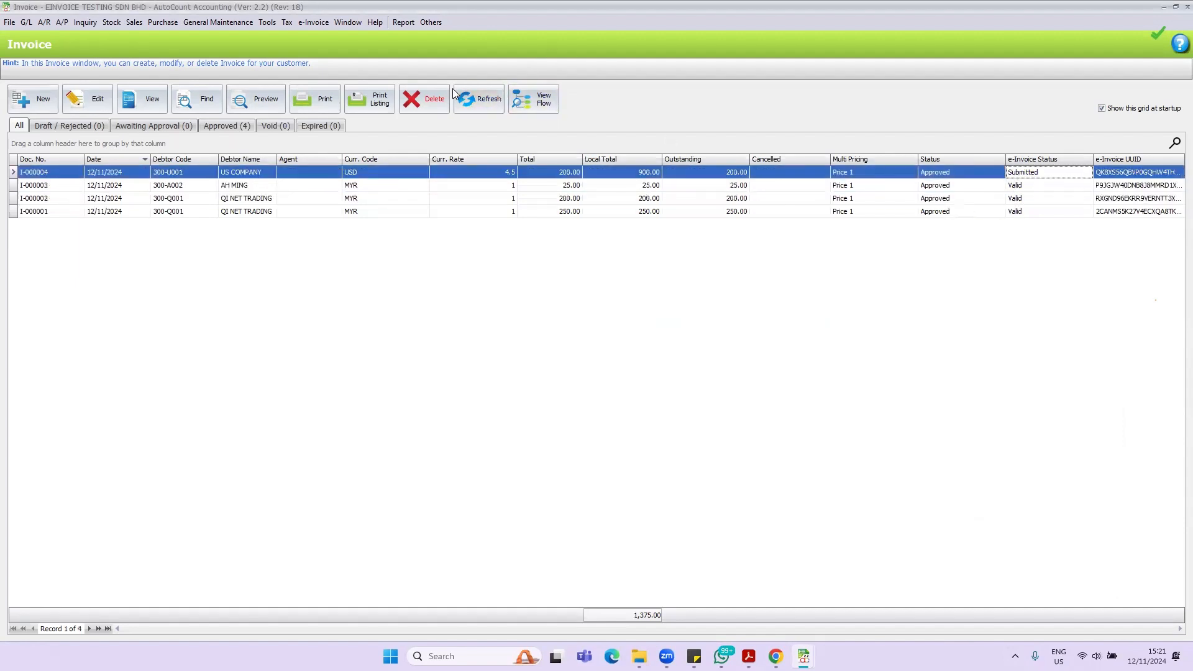
click(498, 99)
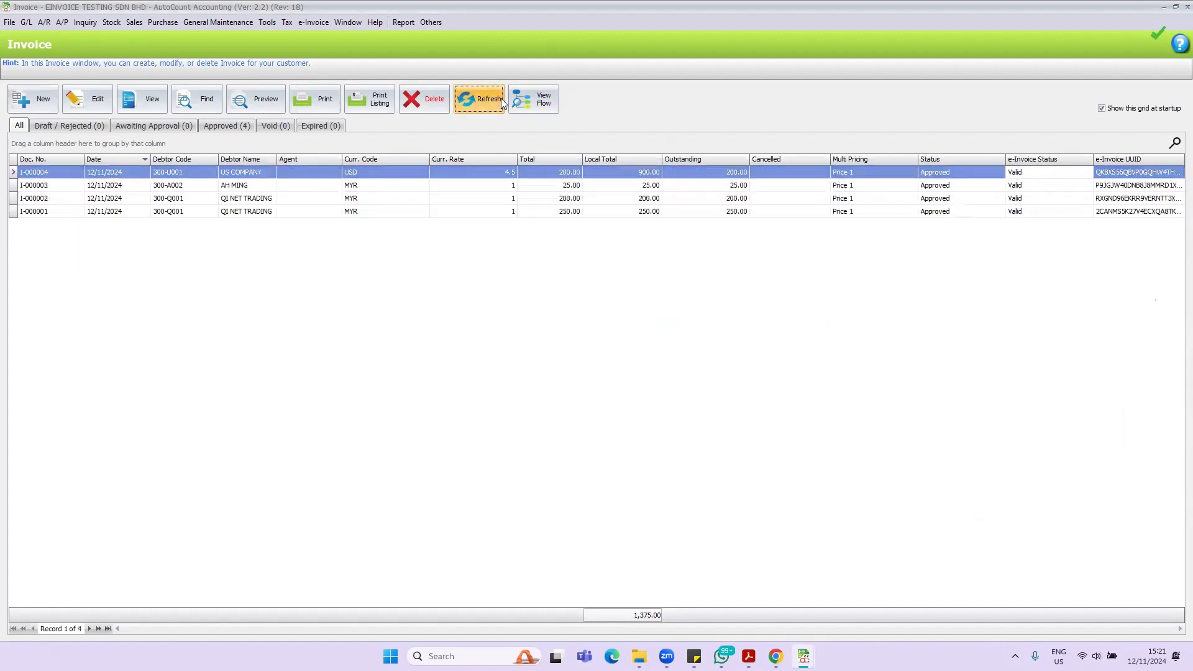
click(1022, 174)
Preview I-000004 in Invoice (Malaysia e-Invoice) format and open its LHDN Validated Link.
click(272, 99)
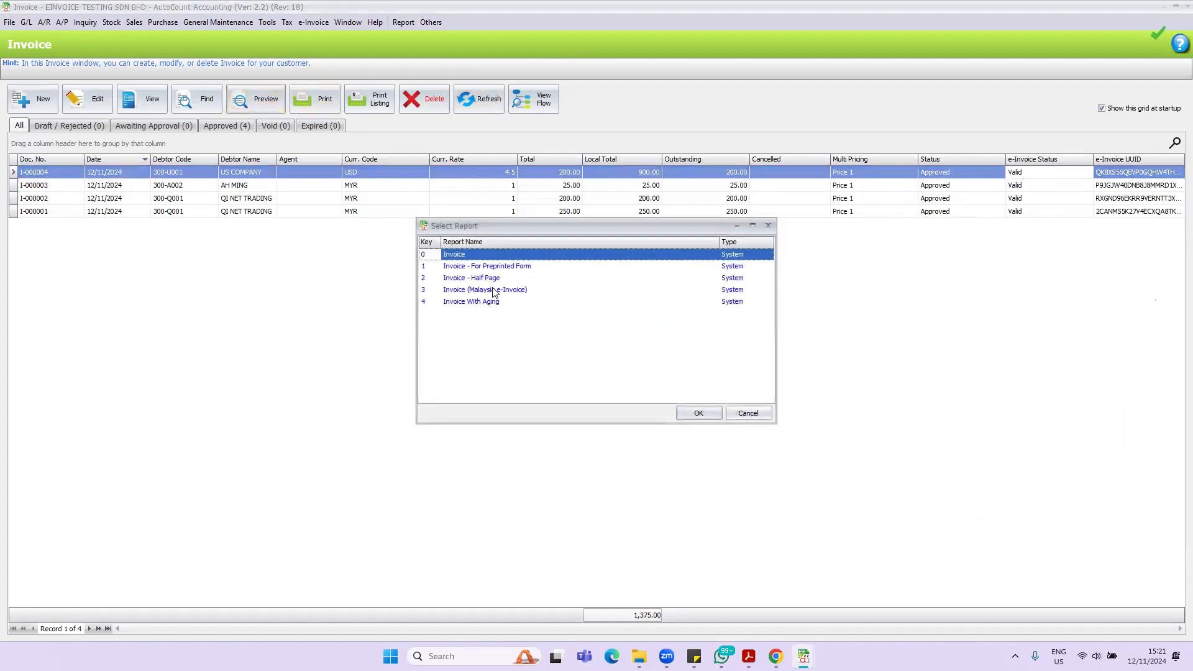
click(494, 290)
click(682, 408)
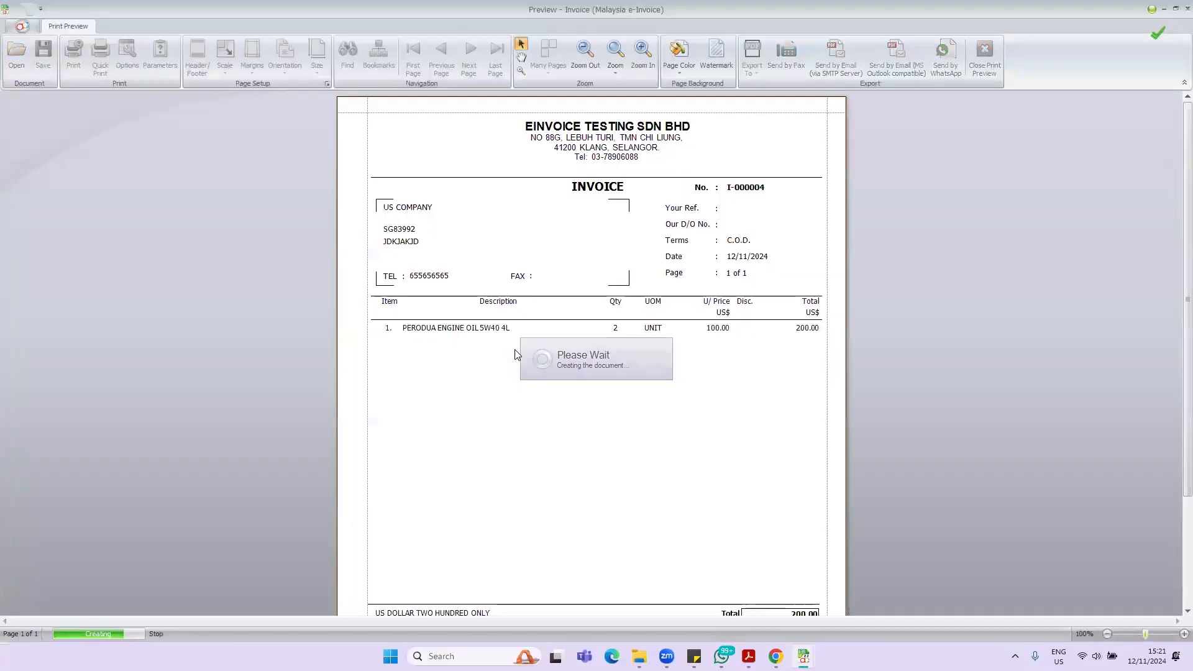
scroll(534, 361, down, 3)
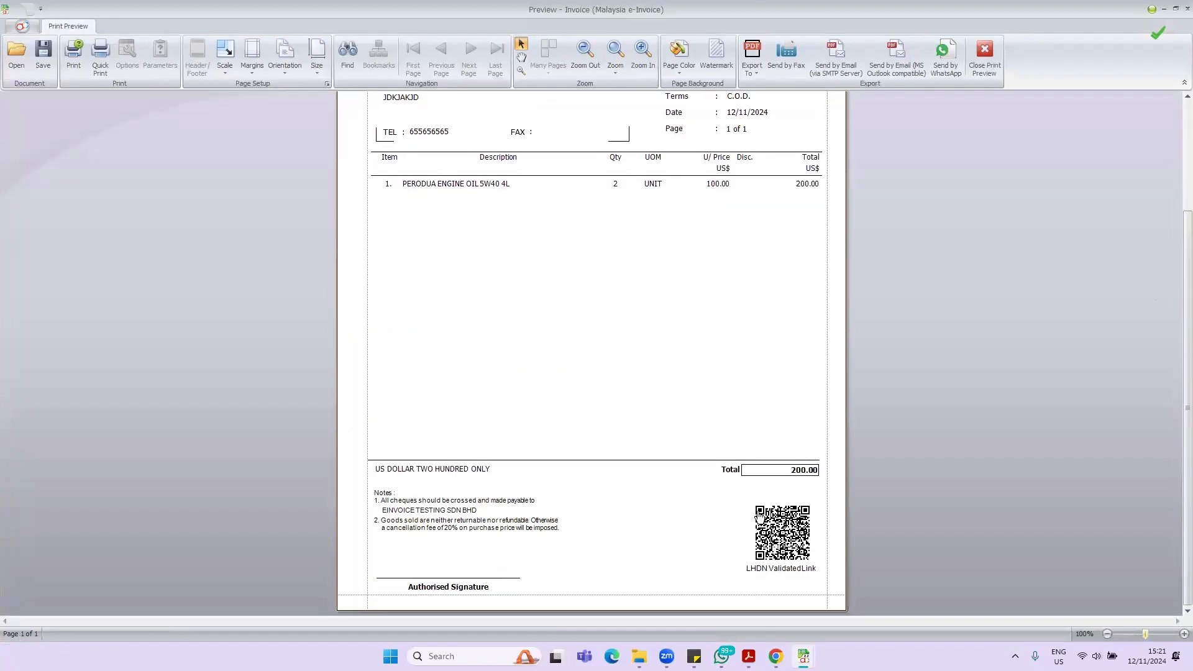
click(782, 533)
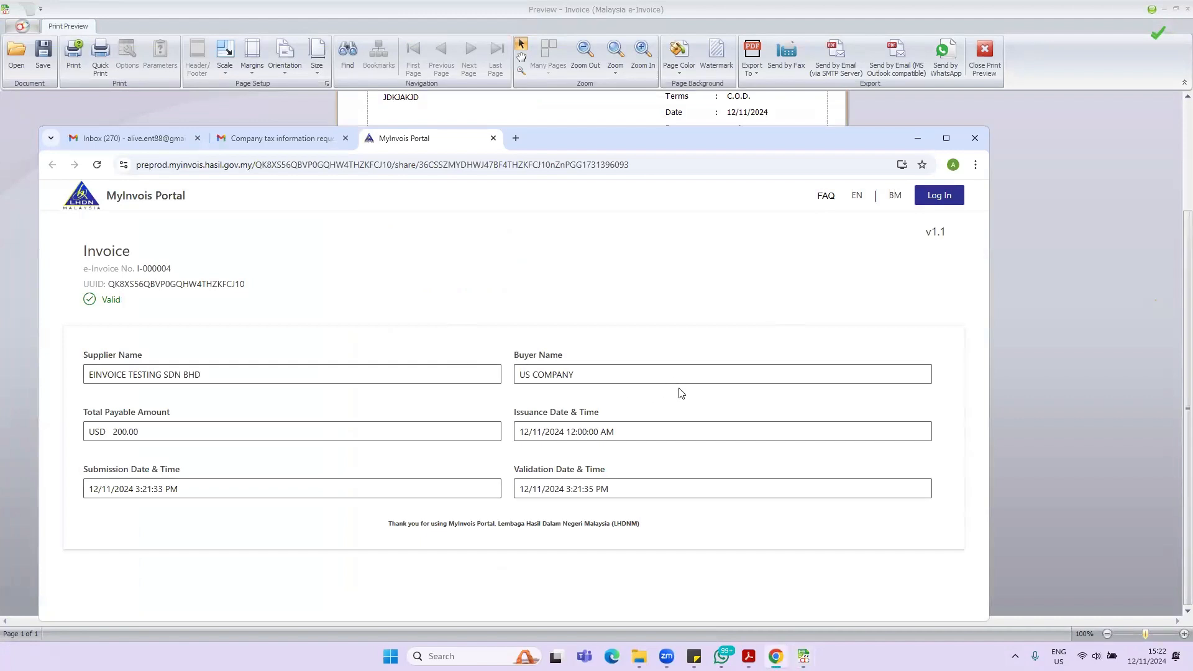
Minimize the MyInvois page in Chrome and close the invoice print preview.
click(917, 138)
click(988, 56)
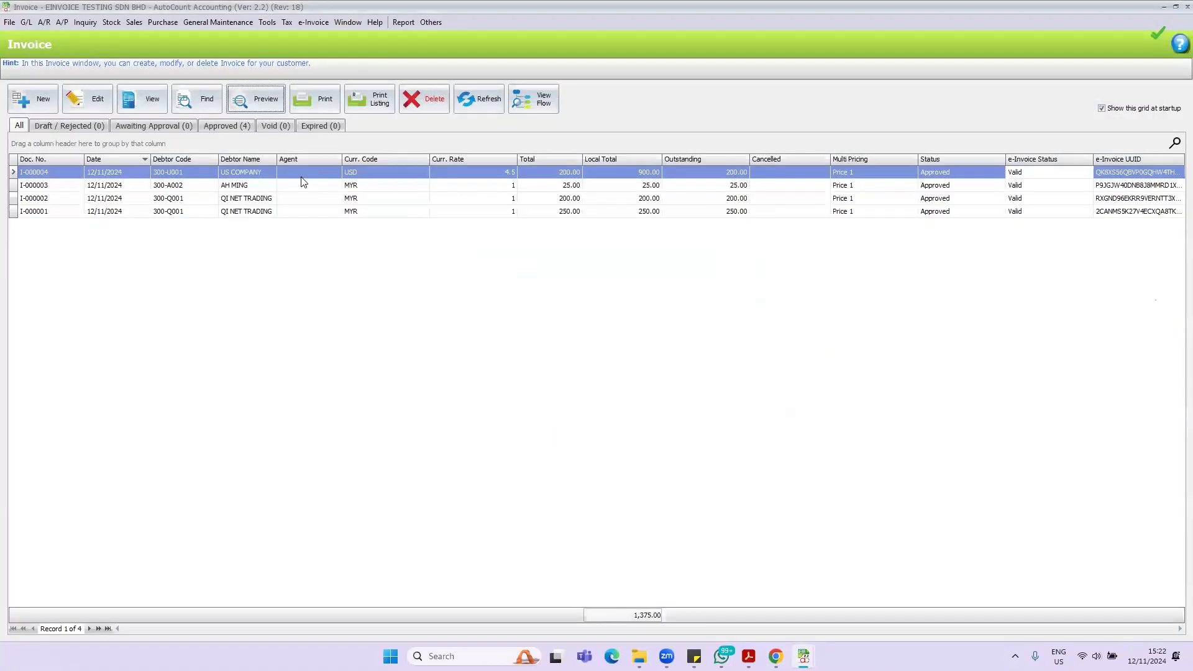
Open invoice I-000003 and void it, confirming the cancellation.
click(254, 186)
double_click(254, 187)
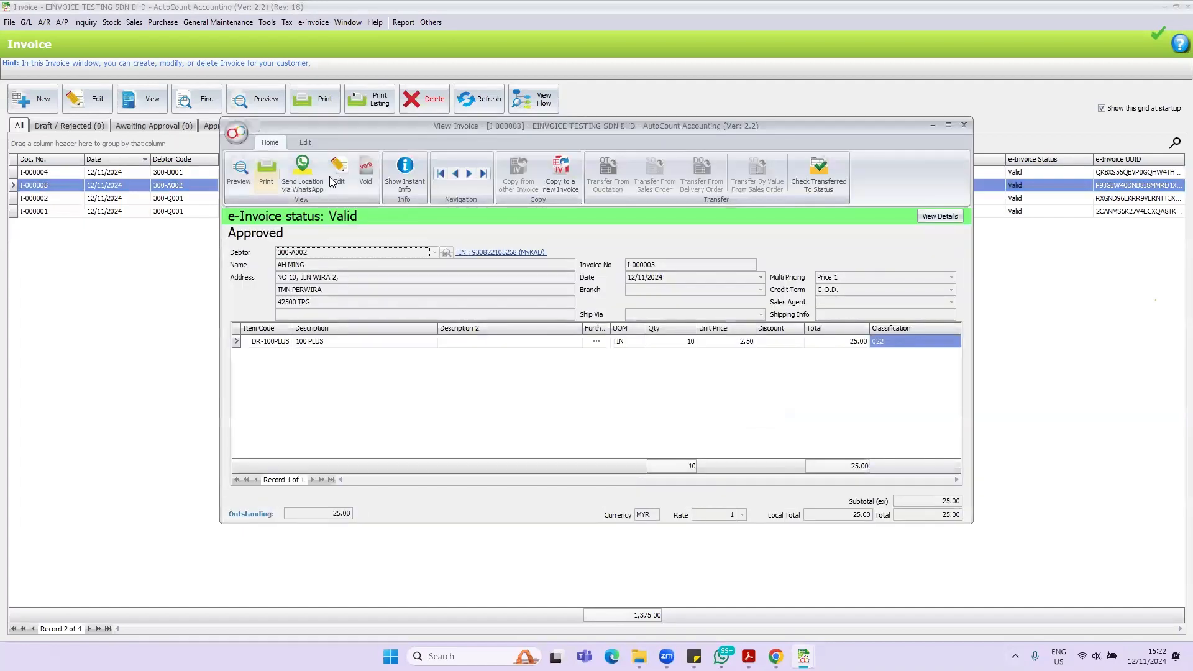
click(964, 125)
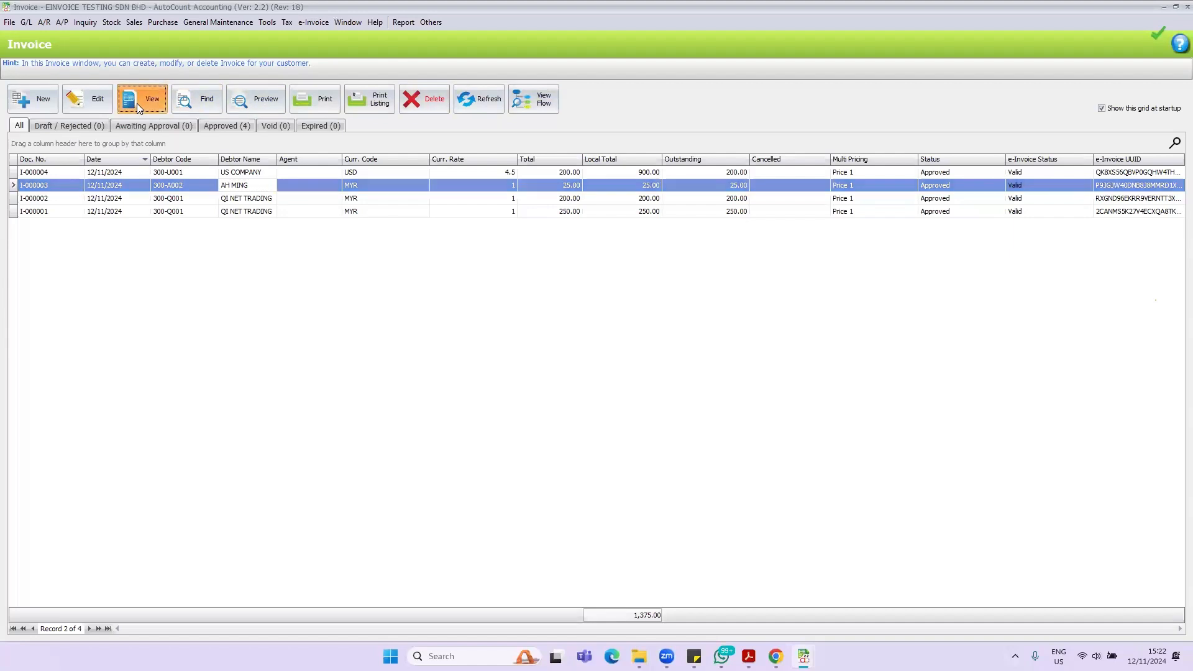
click(136, 103)
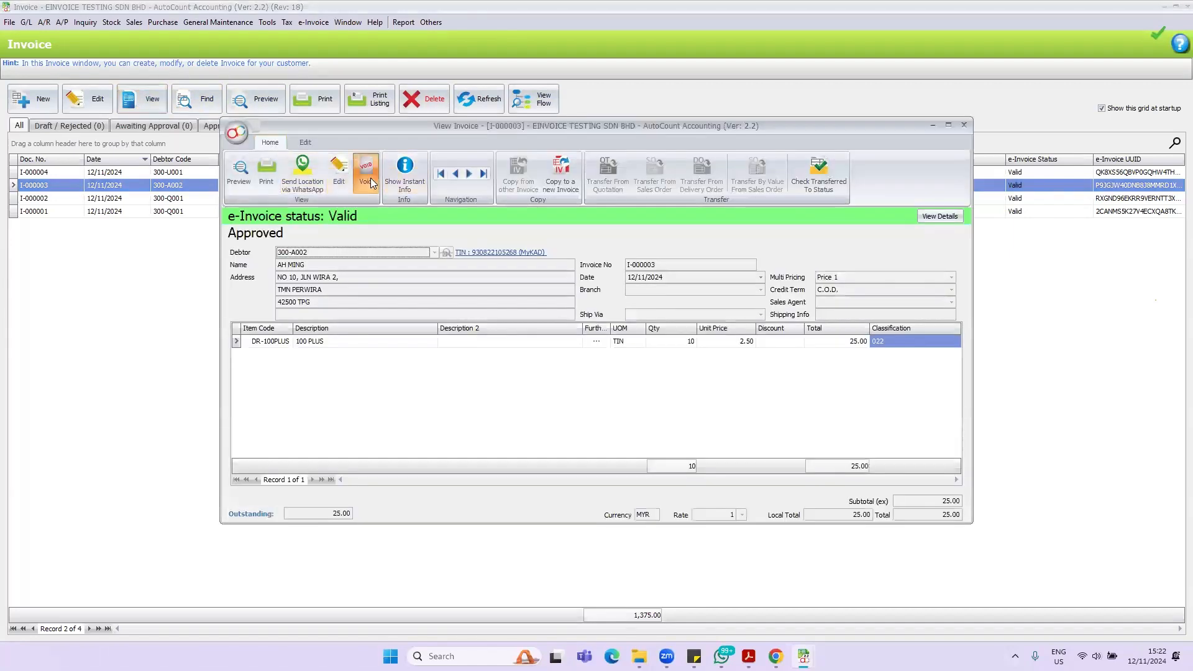
click(368, 177)
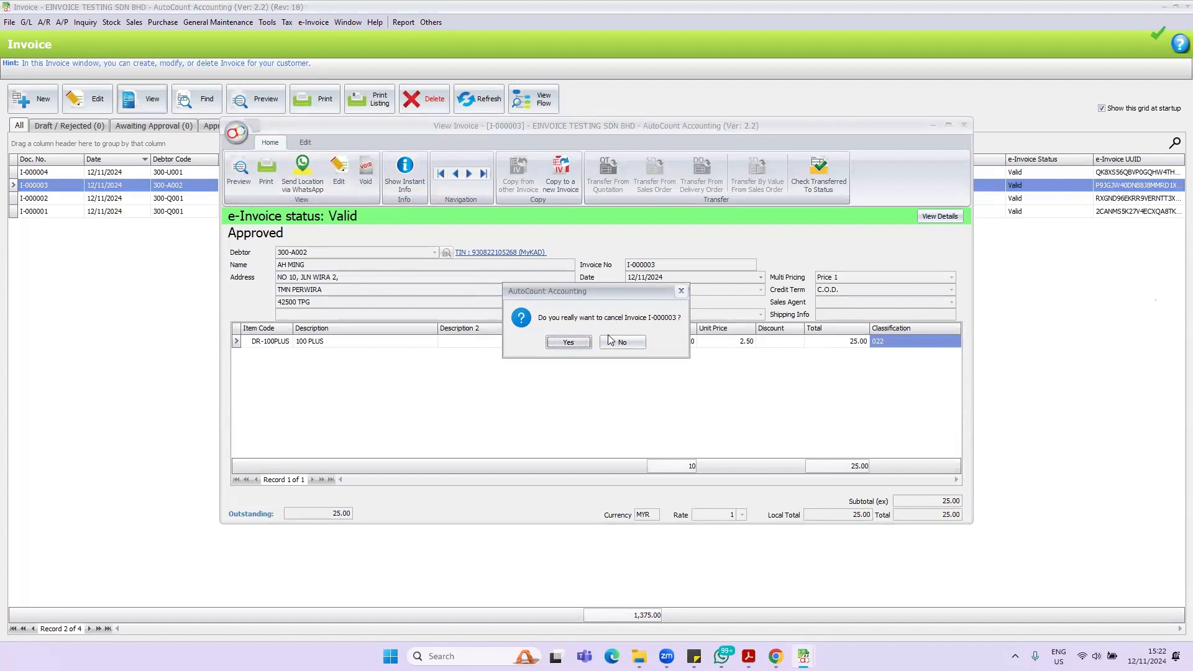
click(576, 341)
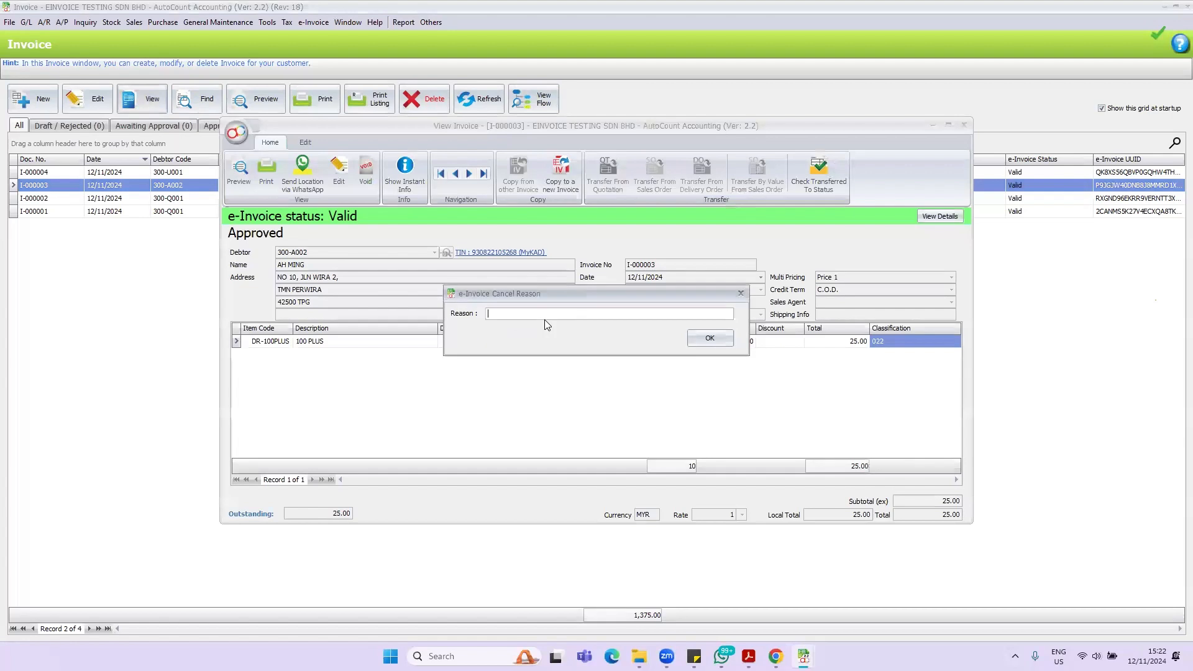
Enter e-Invoice cancel reason CANCEL ORDER, confirm, and close the voided invoice.
text(CANCEL)
key(Tab)
click(530, 312)
text(ORDER)
click(710, 338)
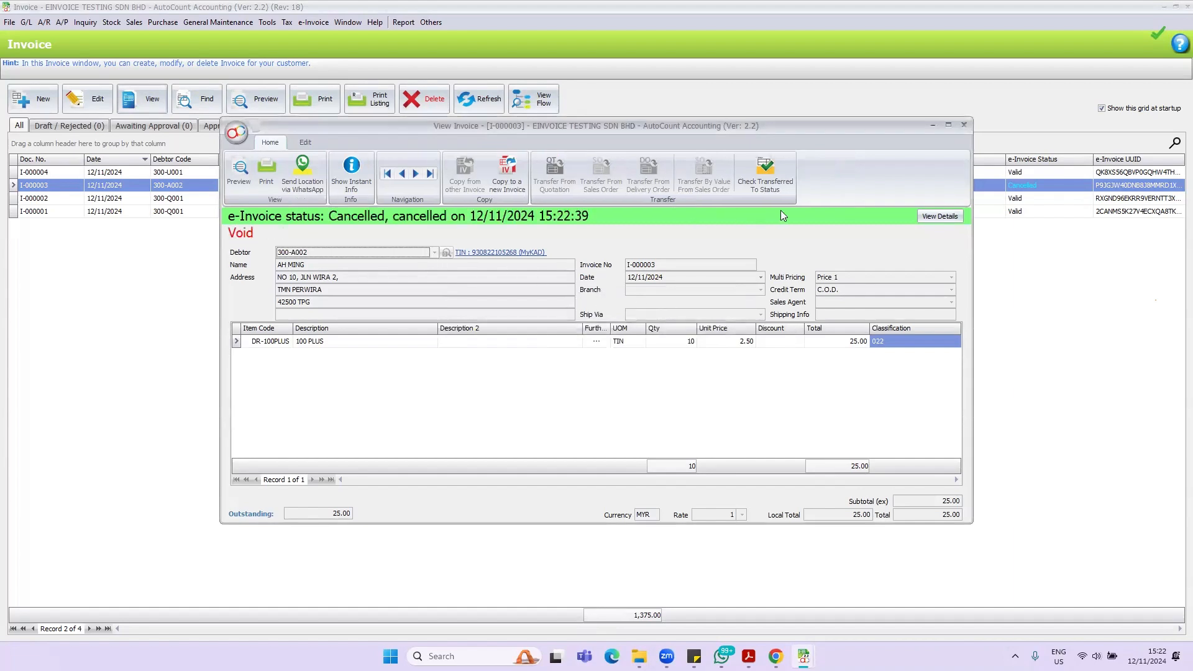
click(963, 126)
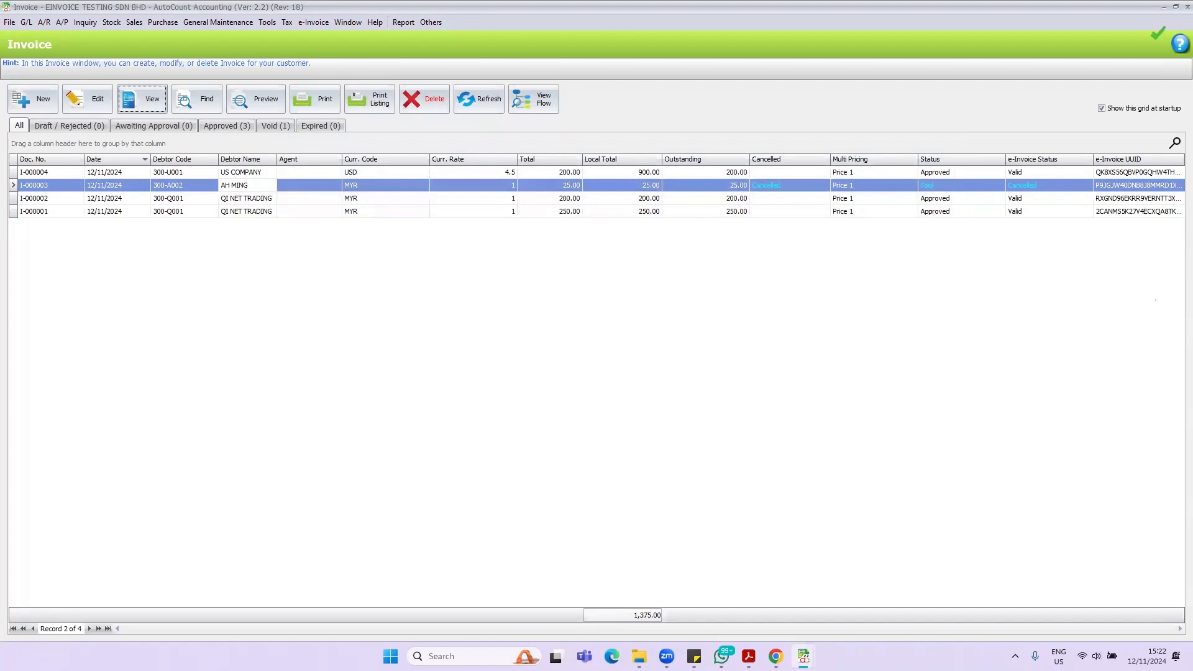
click(34, 98)
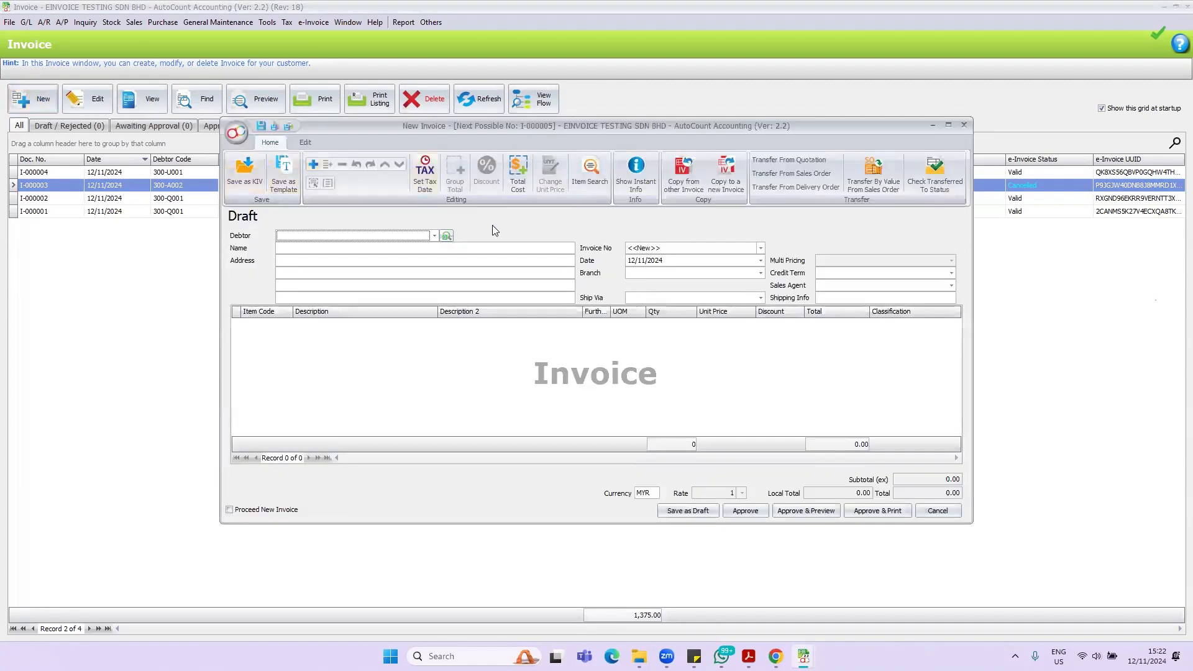
Copy invoice I-000003 into a new invoice, then discard the copy without saving.
click(964, 124)
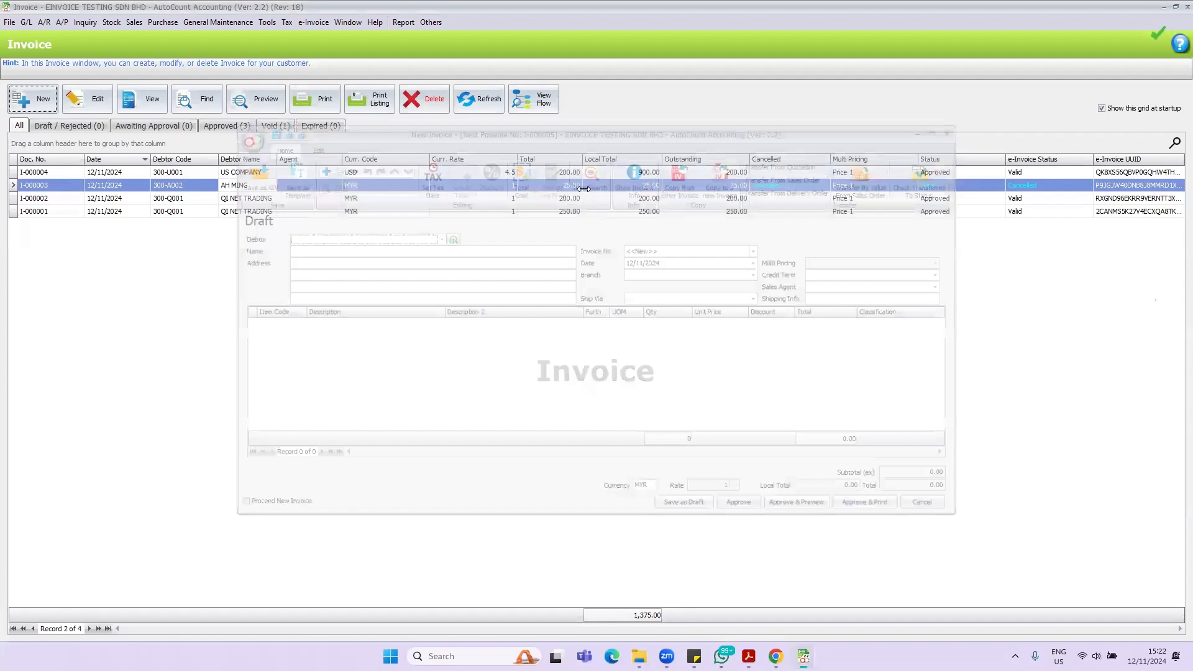
right_click(586, 188)
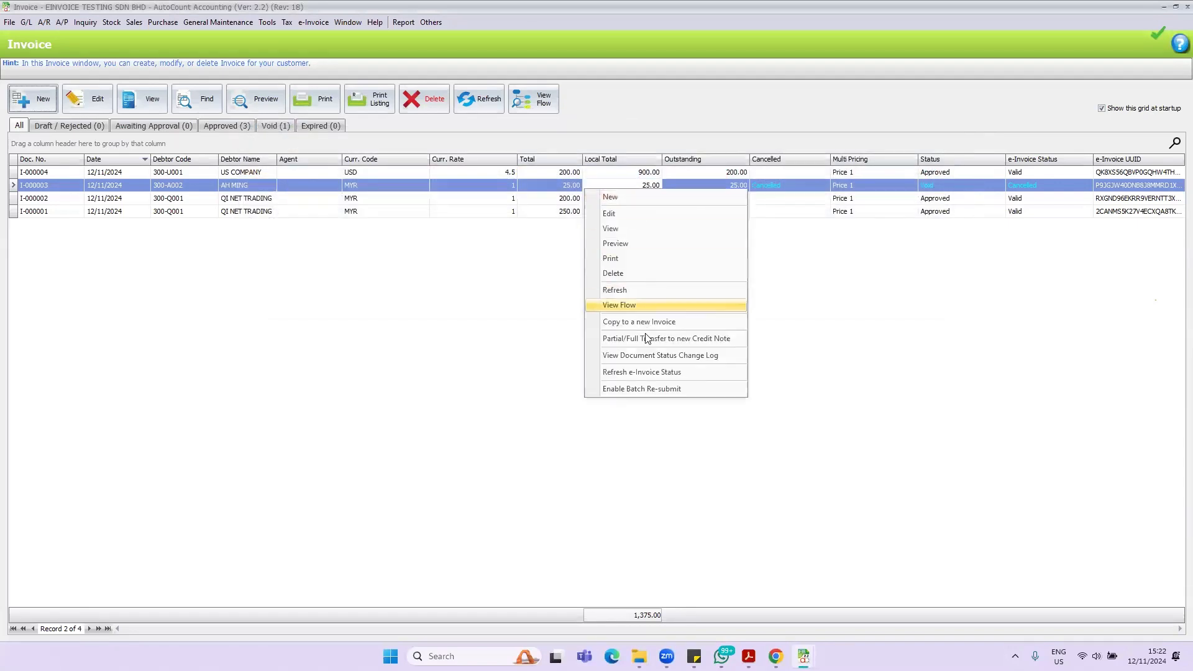
click(687, 322)
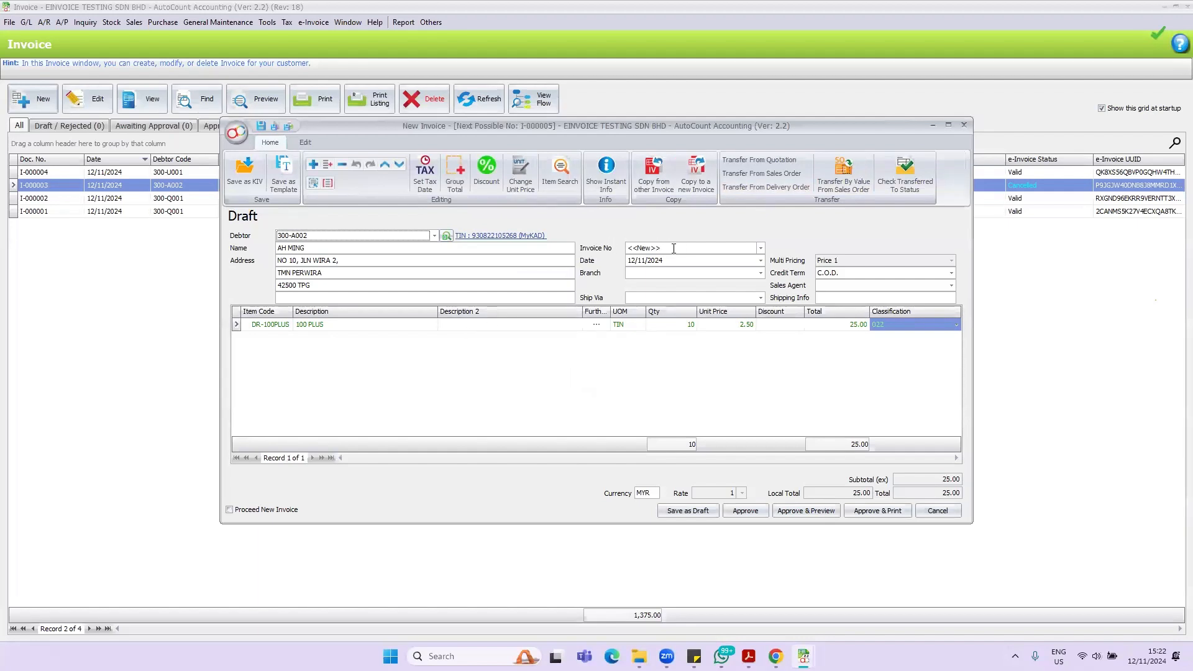
click(964, 125)
click(612, 345)
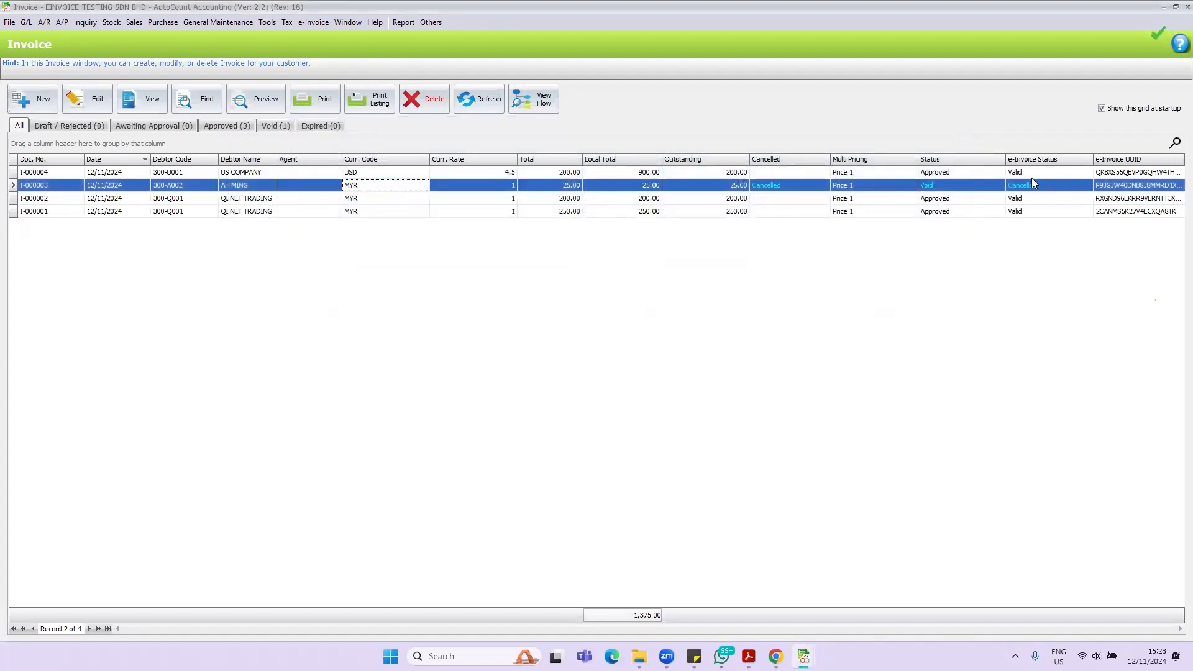
Preview invoice I-000003 with the Invoice (Malaysia e-Invoice) report layout.
click(256, 99)
double_click(508, 290)
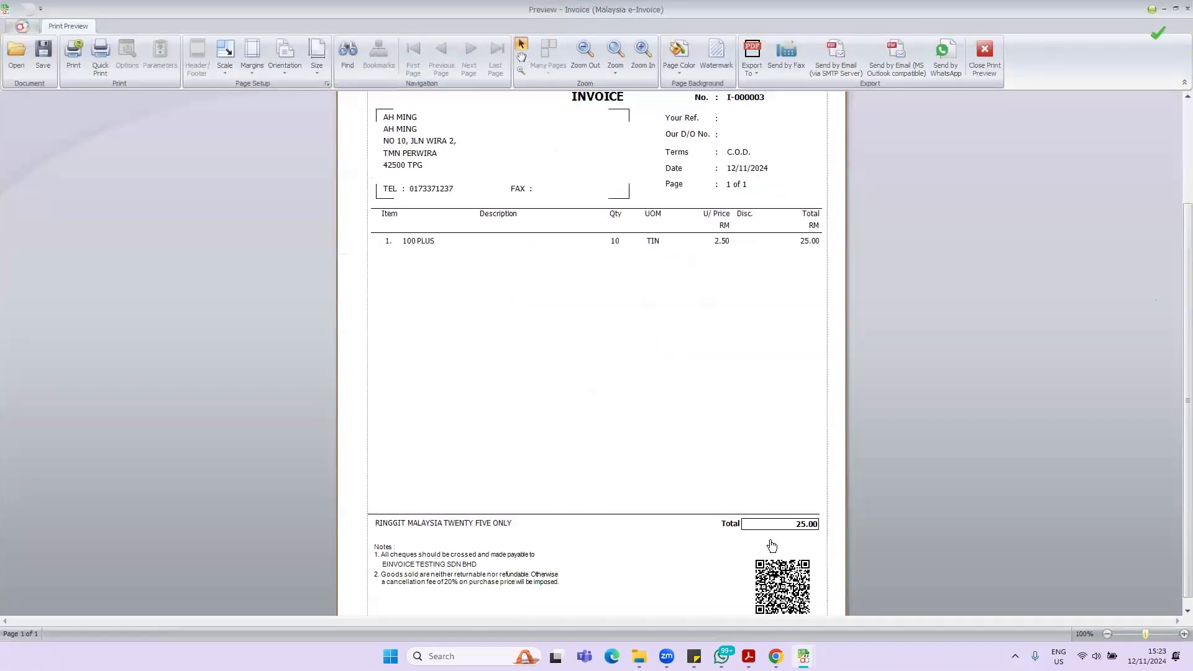
scroll(771, 546, down, 1)
Open I-000003's MyInvois page from the preview QR code and confirm it shows Cancelled.
click(773, 544)
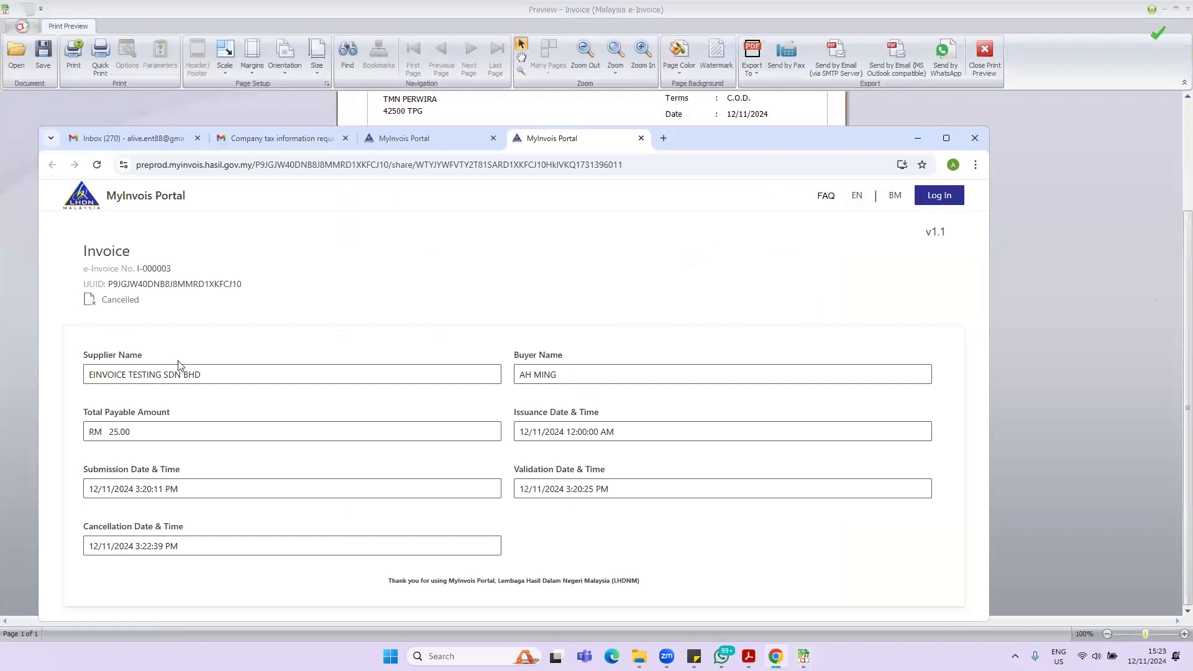
click(917, 138)
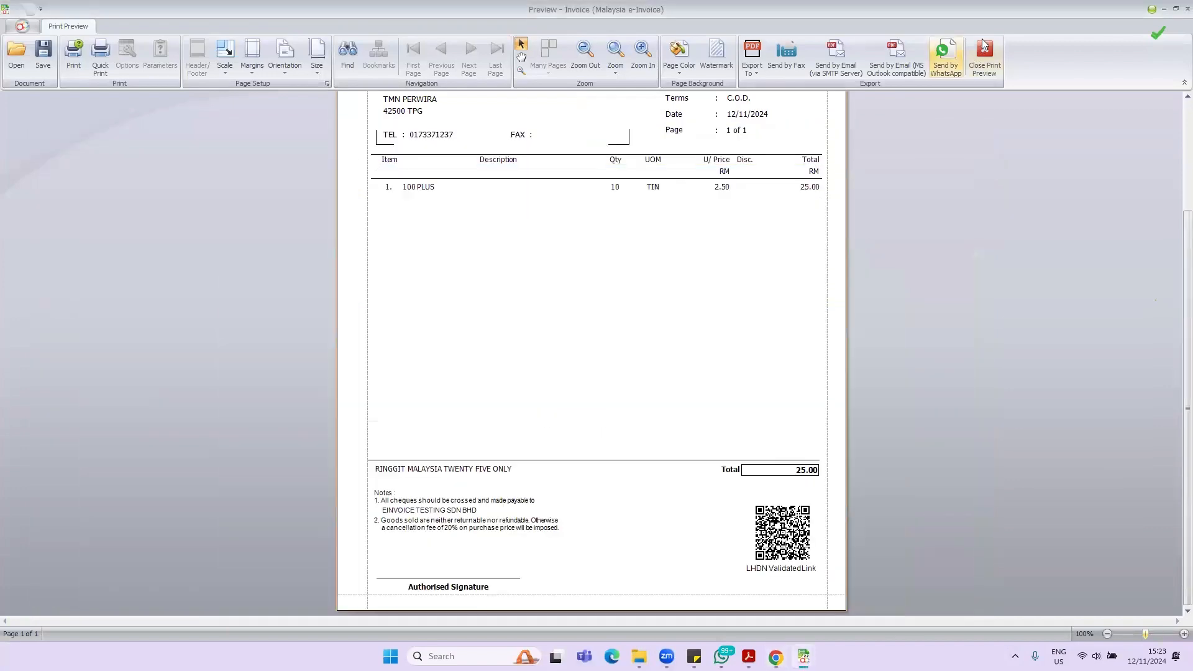
click(983, 47)
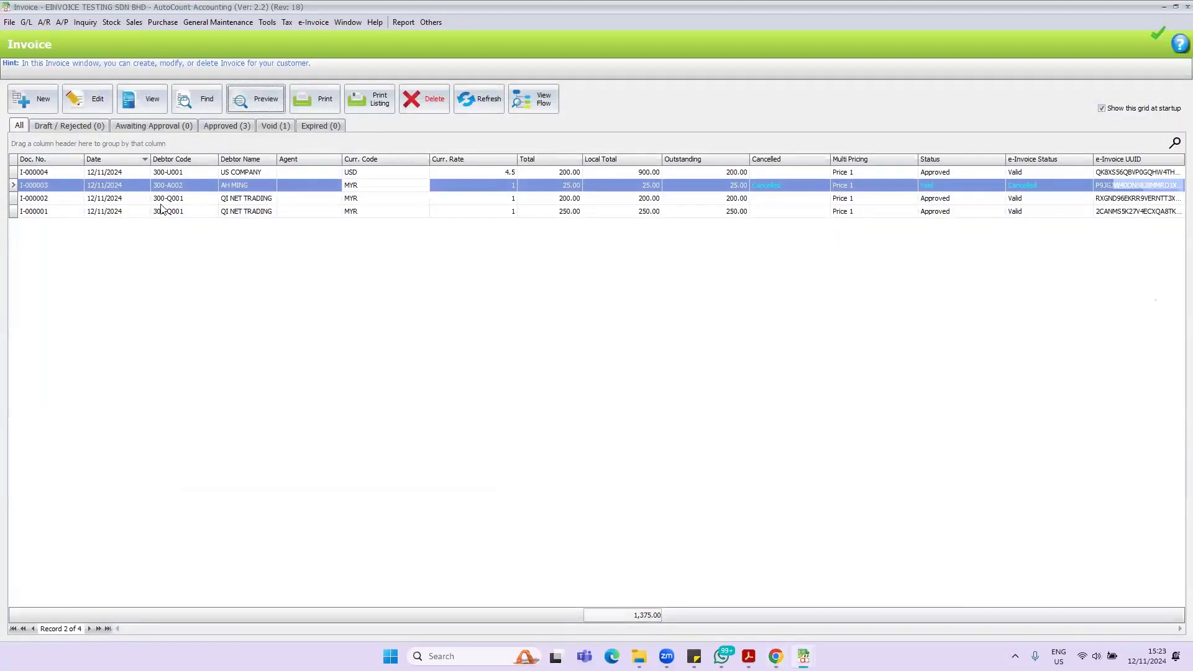
Start a new invoice with SULTAN SELANGOR as the debtor.
click(171, 198)
click(182, 186)
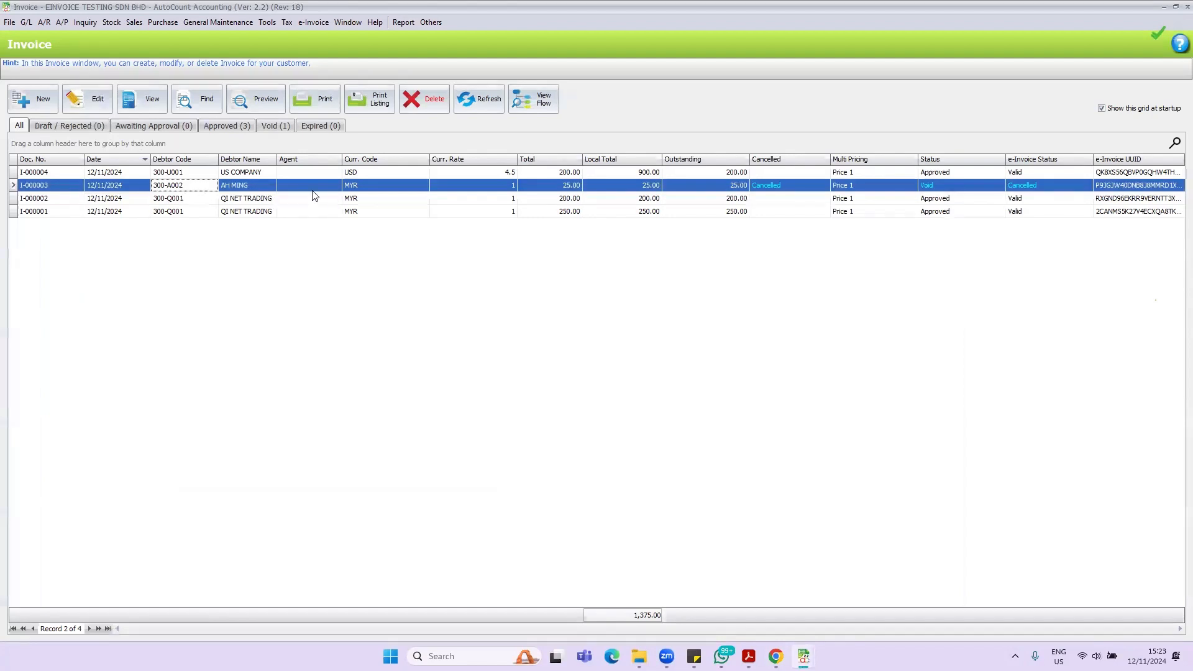
click(32, 97)
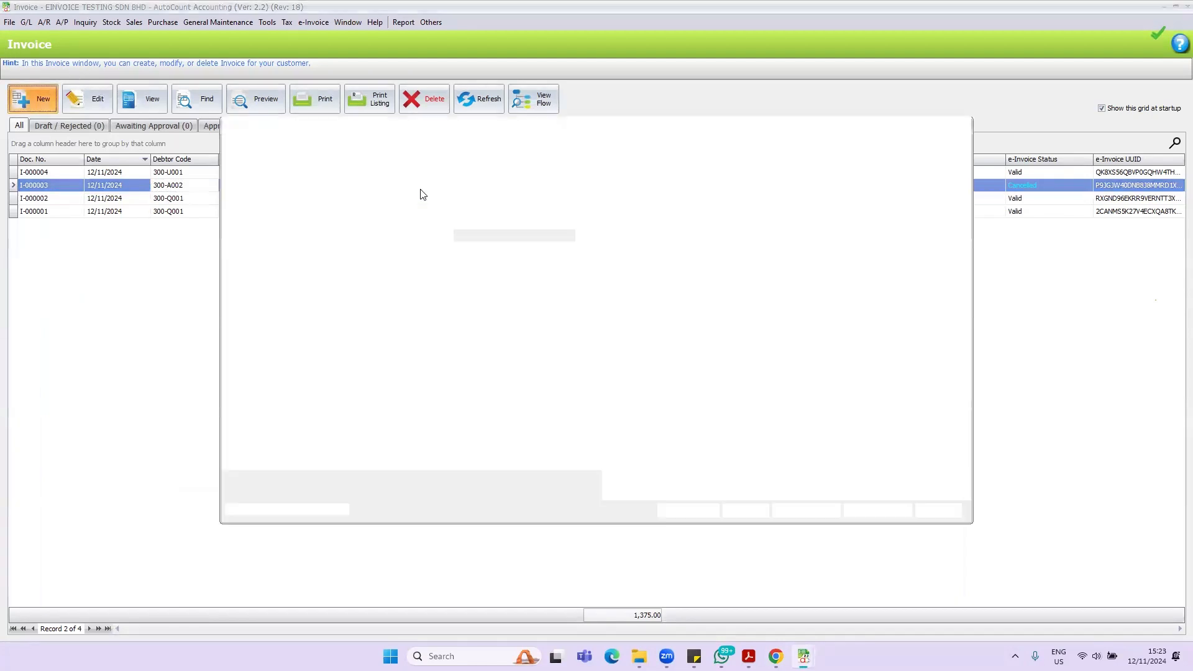
click(434, 236)
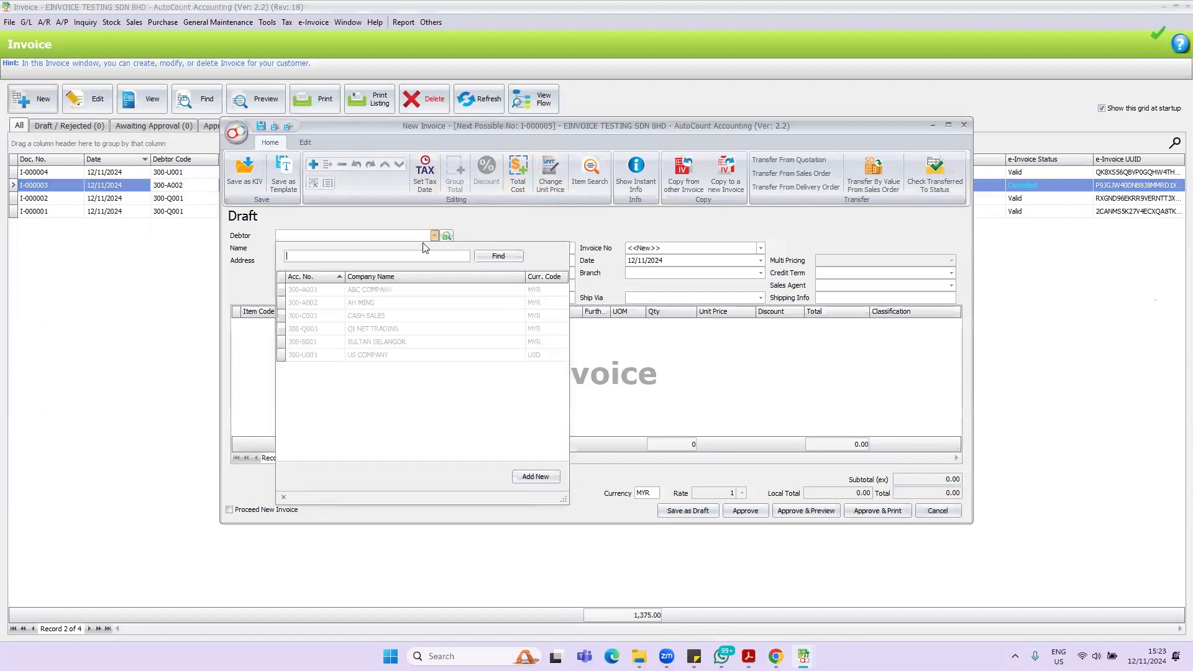
click(387, 345)
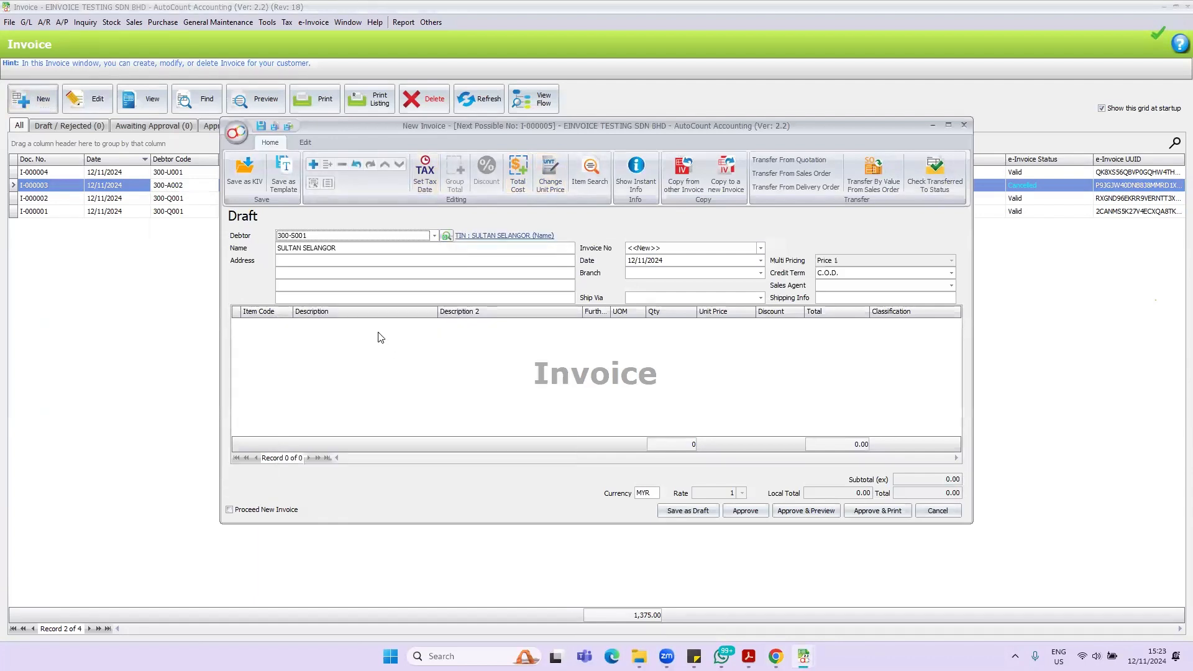
Add one PERODUA ENGINE OIL 5W40 4L line and save it as draft I-000005.
click(277, 363)
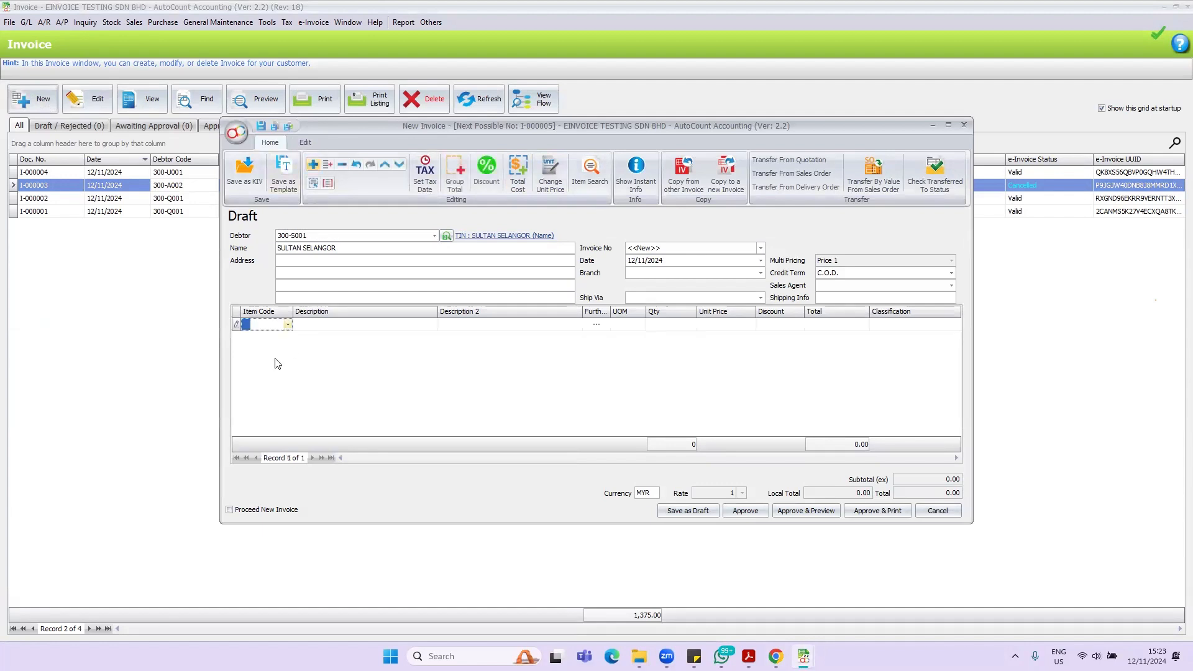
click(287, 325)
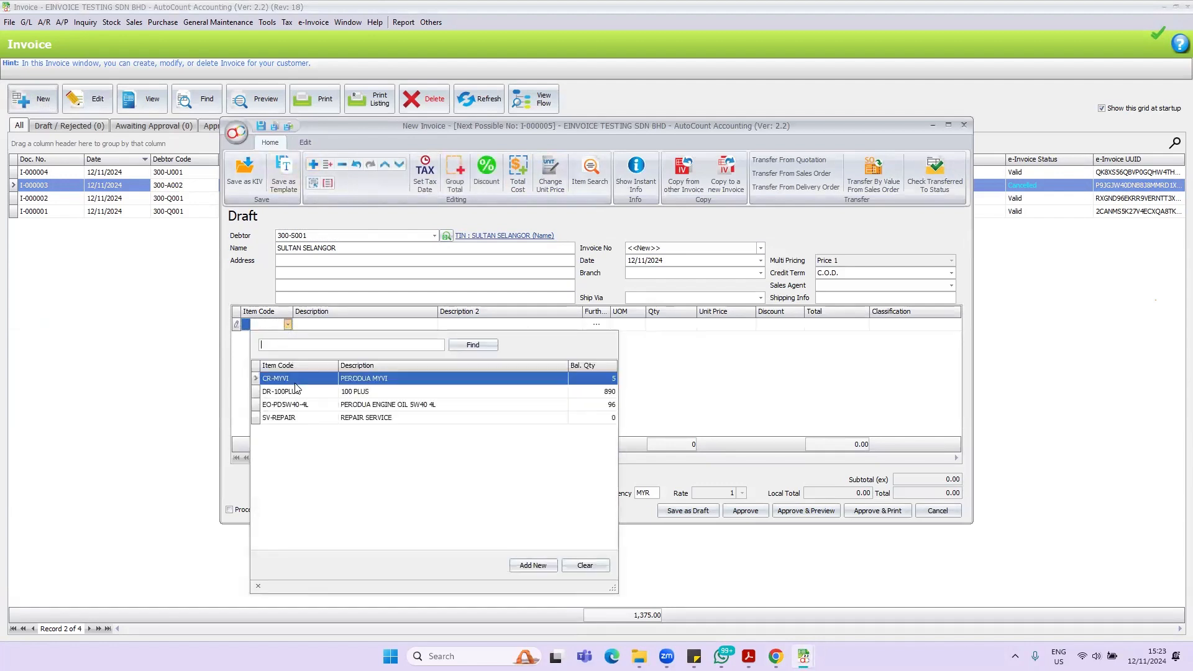
click(345, 406)
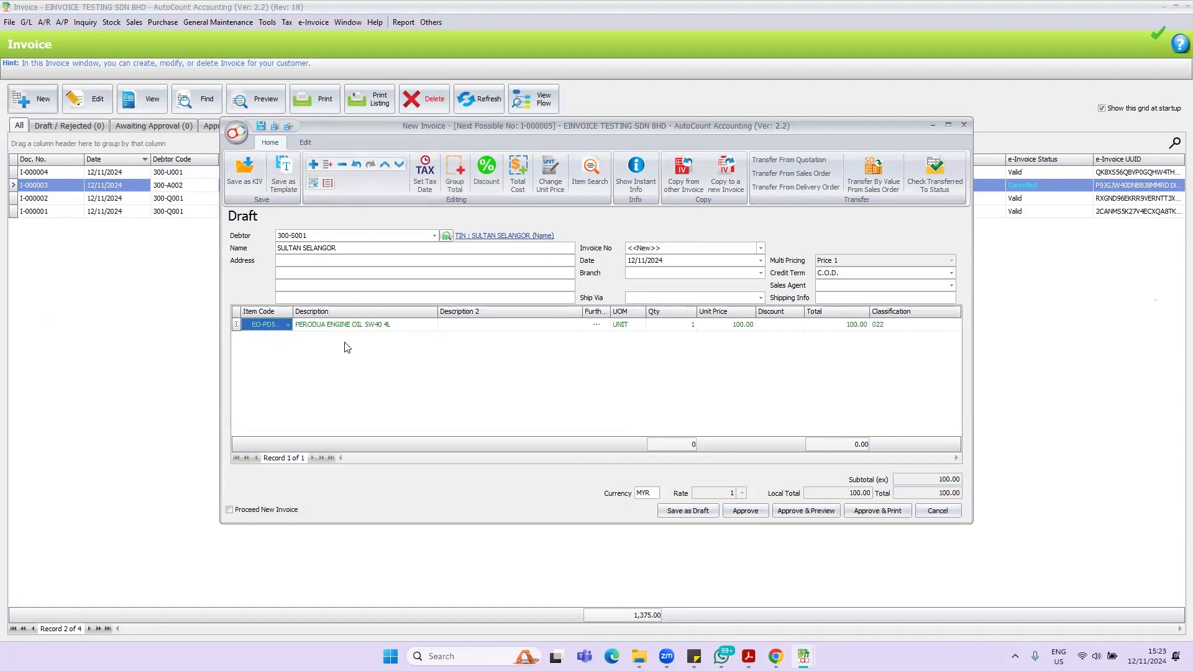
click(745, 511)
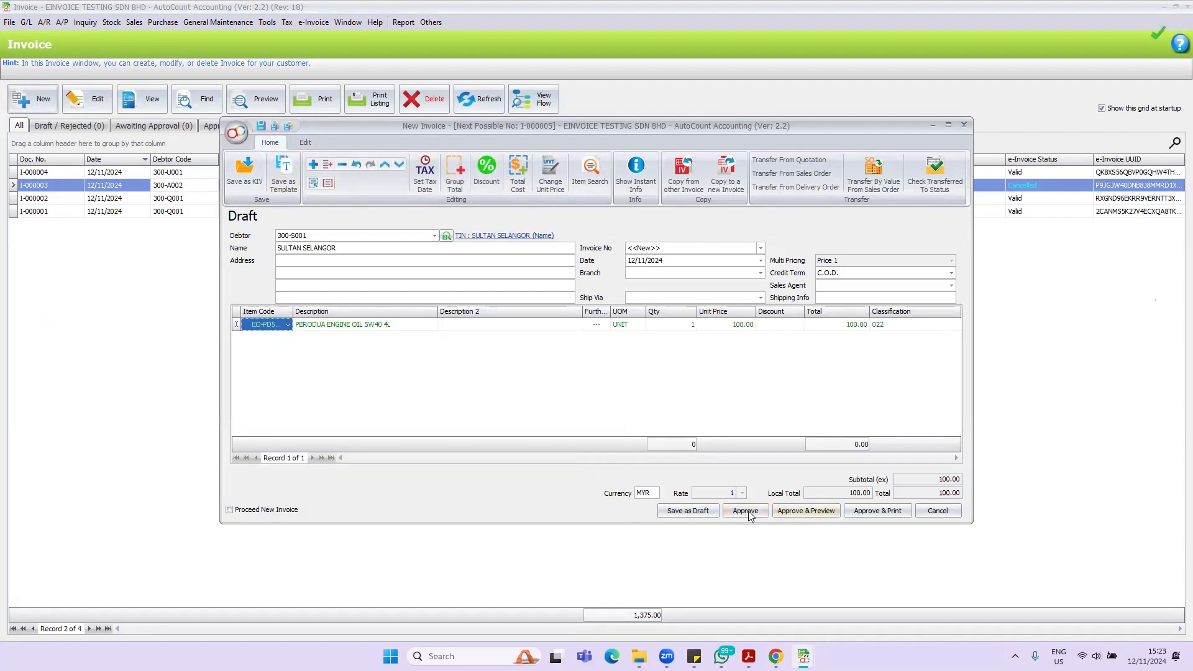
click(697, 510)
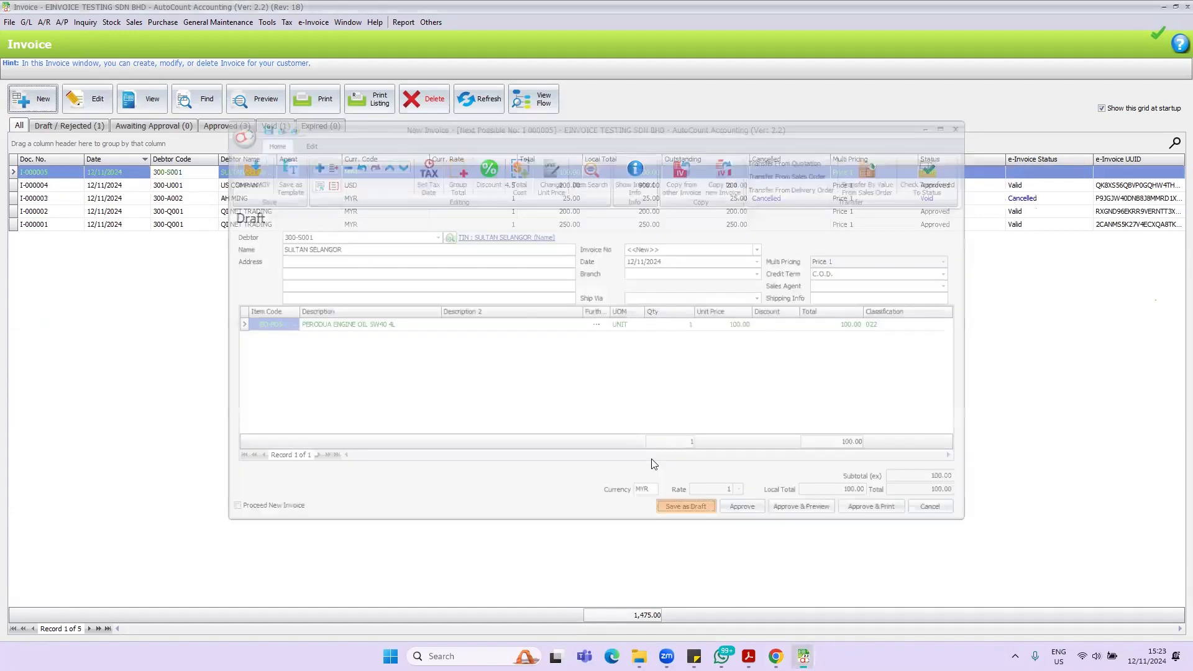
click(52, 127)
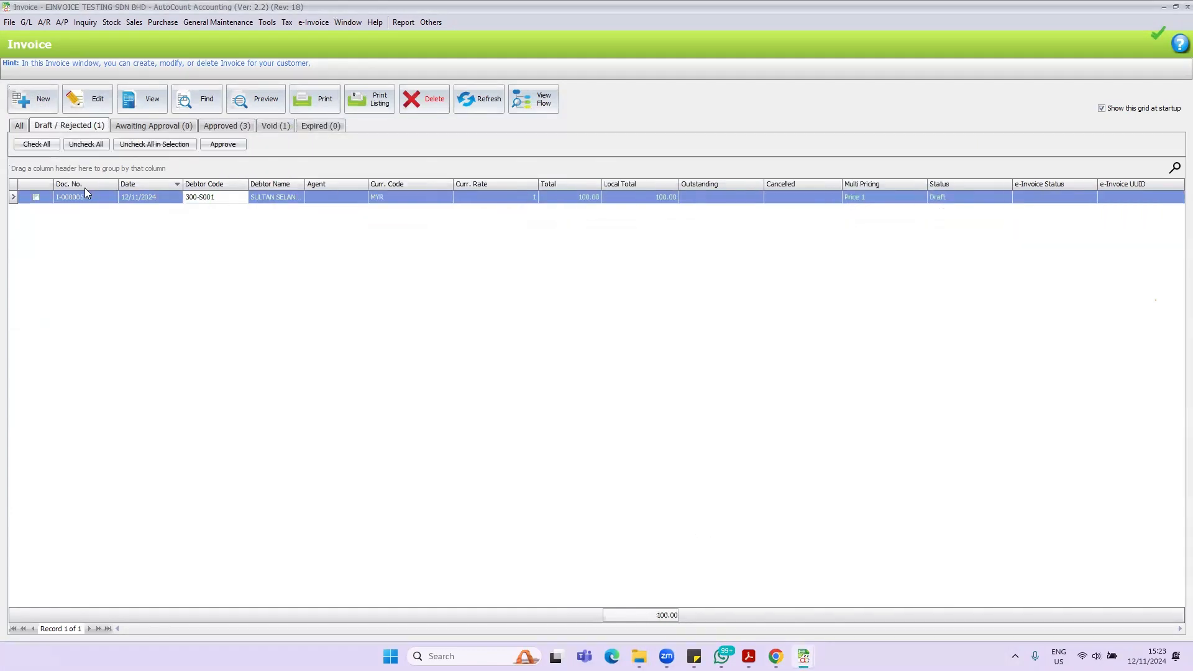
Batch-approve draft I-000005 to submit its e-Invoice, then view the empty Expired list.
click(84, 197)
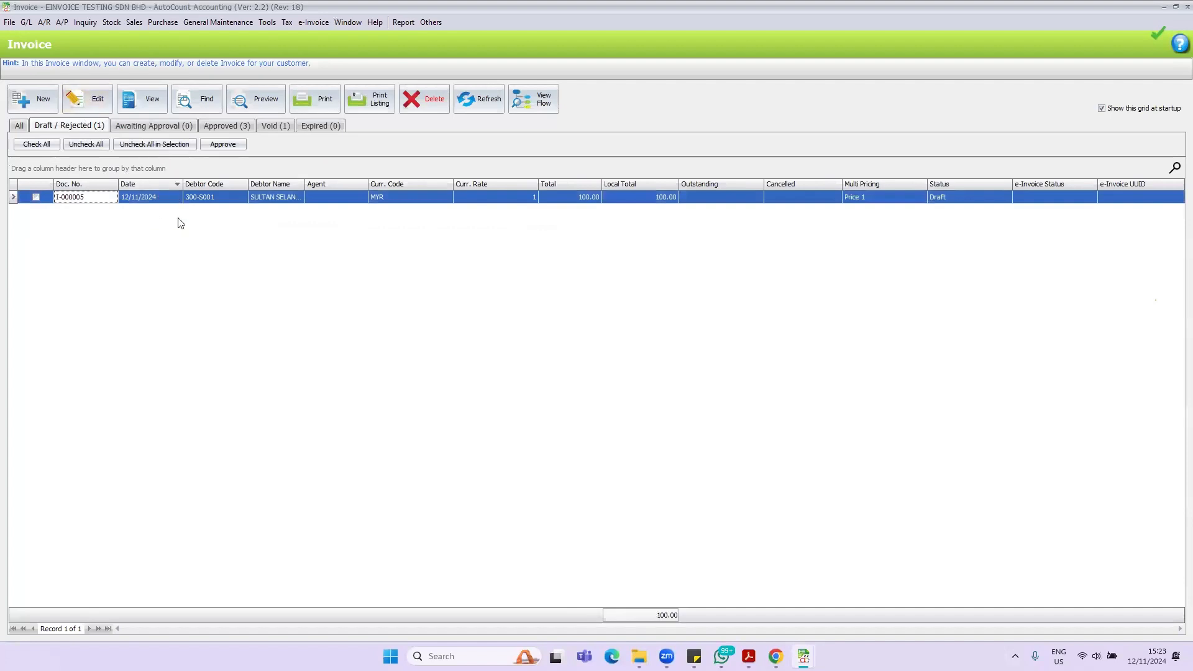
click(36, 197)
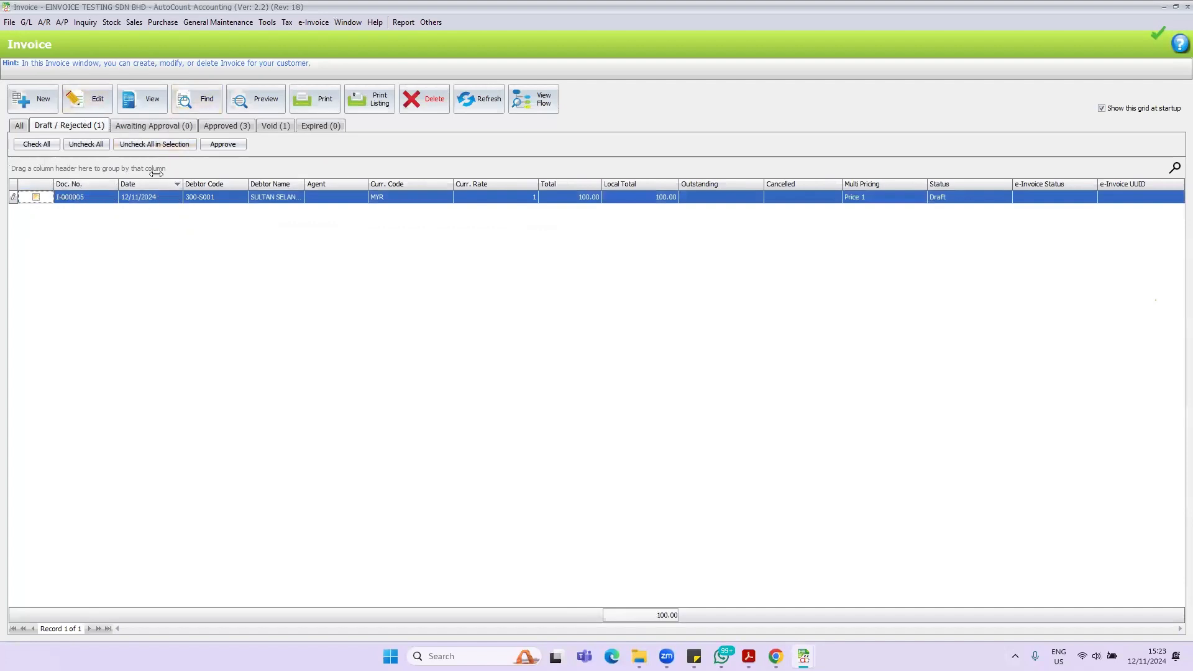
click(223, 144)
click(600, 302)
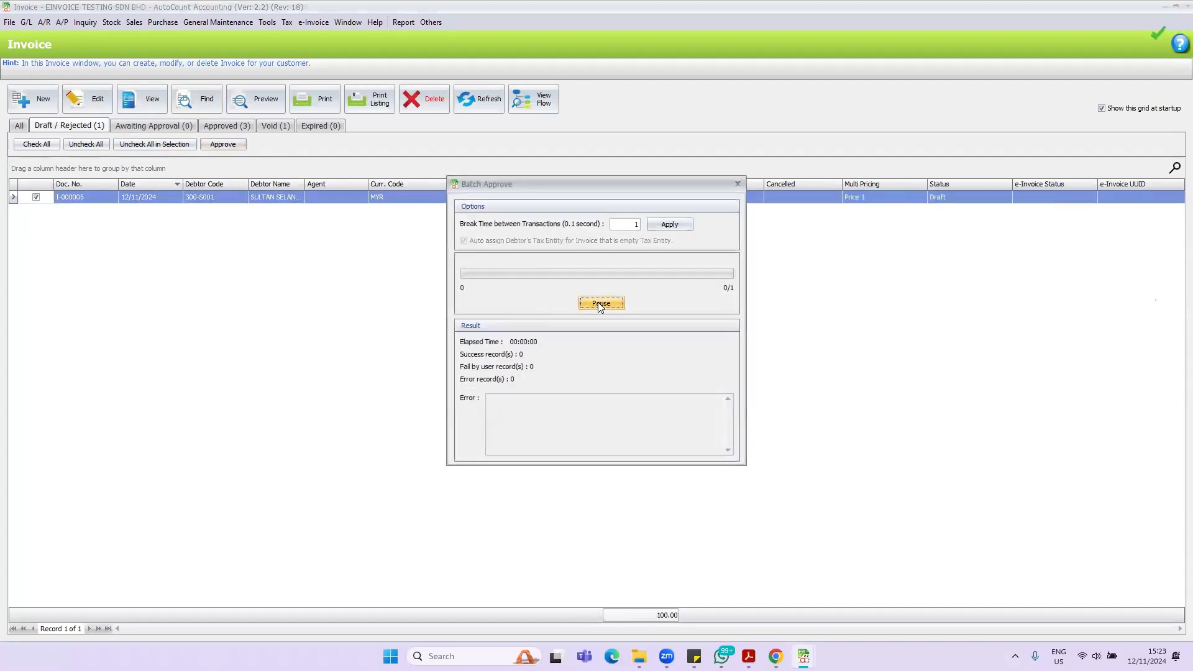
click(737, 184)
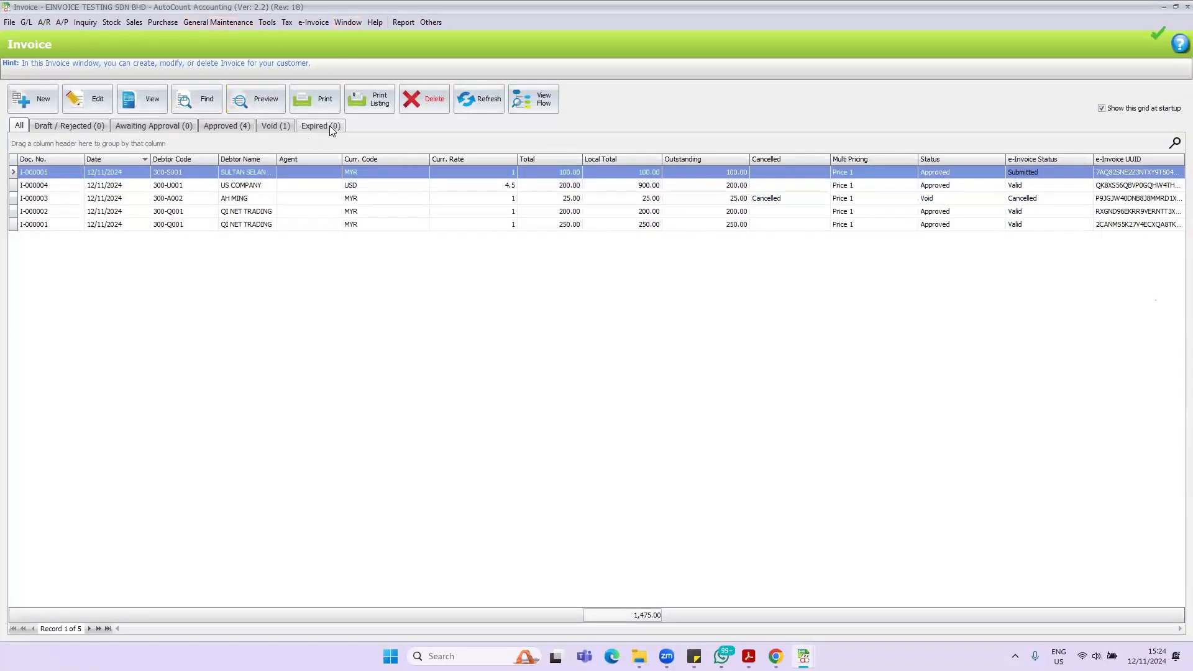
click(322, 127)
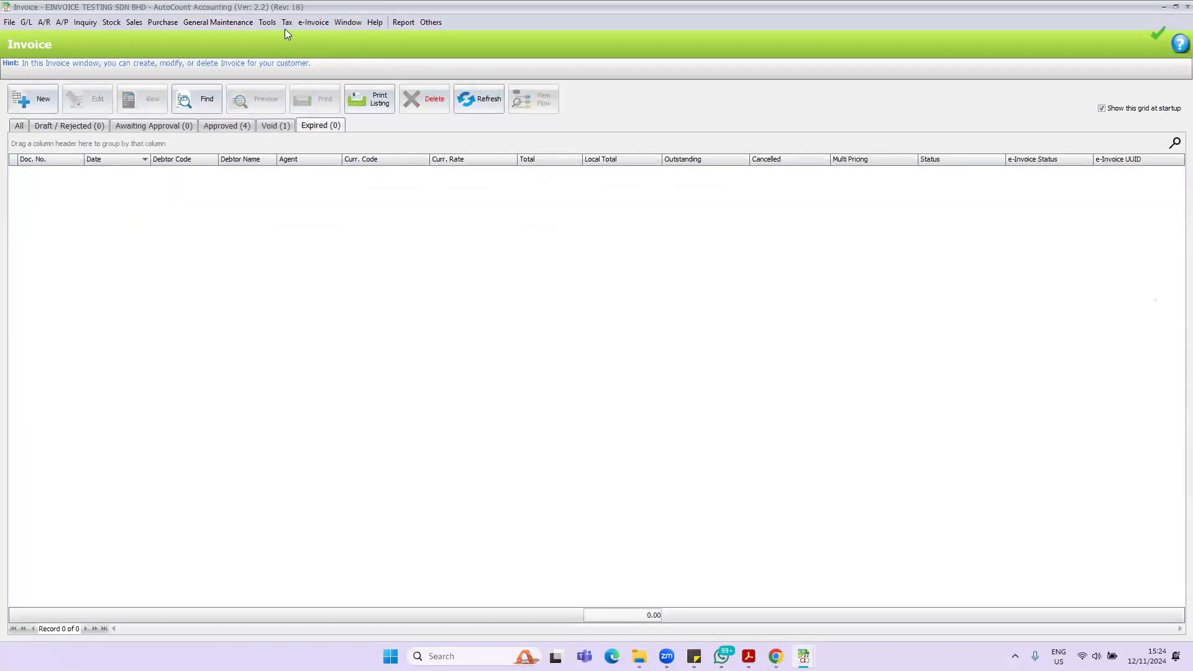
click(268, 25)
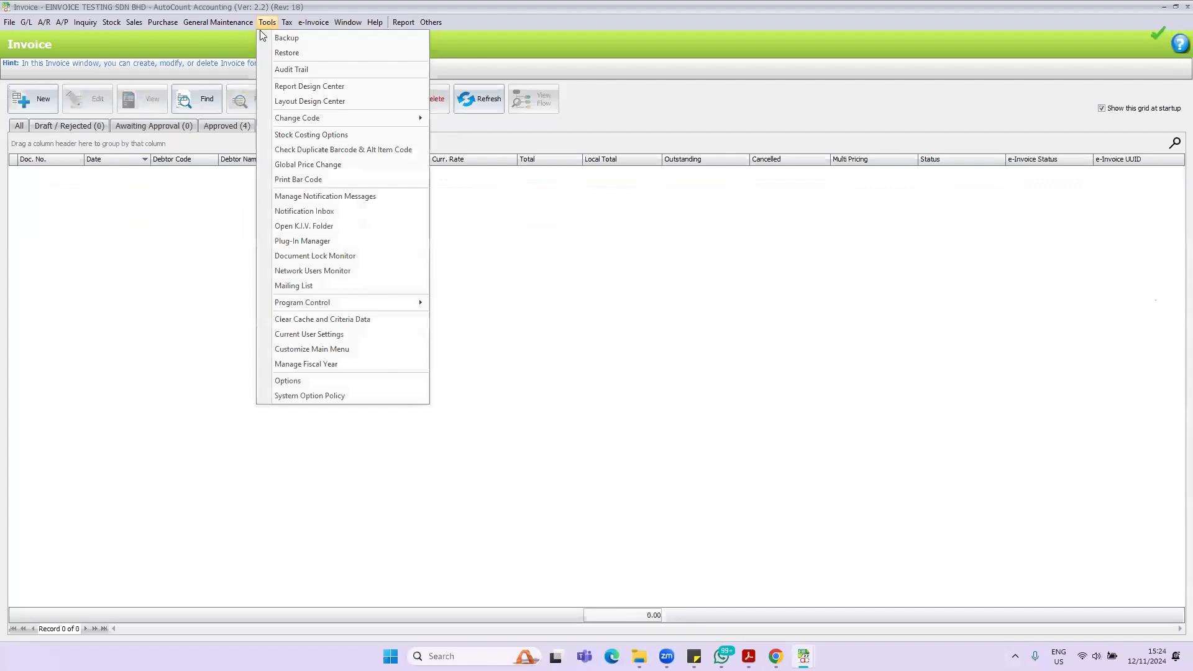
Adjust the approval workflow's days-before-unapproved-documents-expire setting in program options.
click(301, 381)
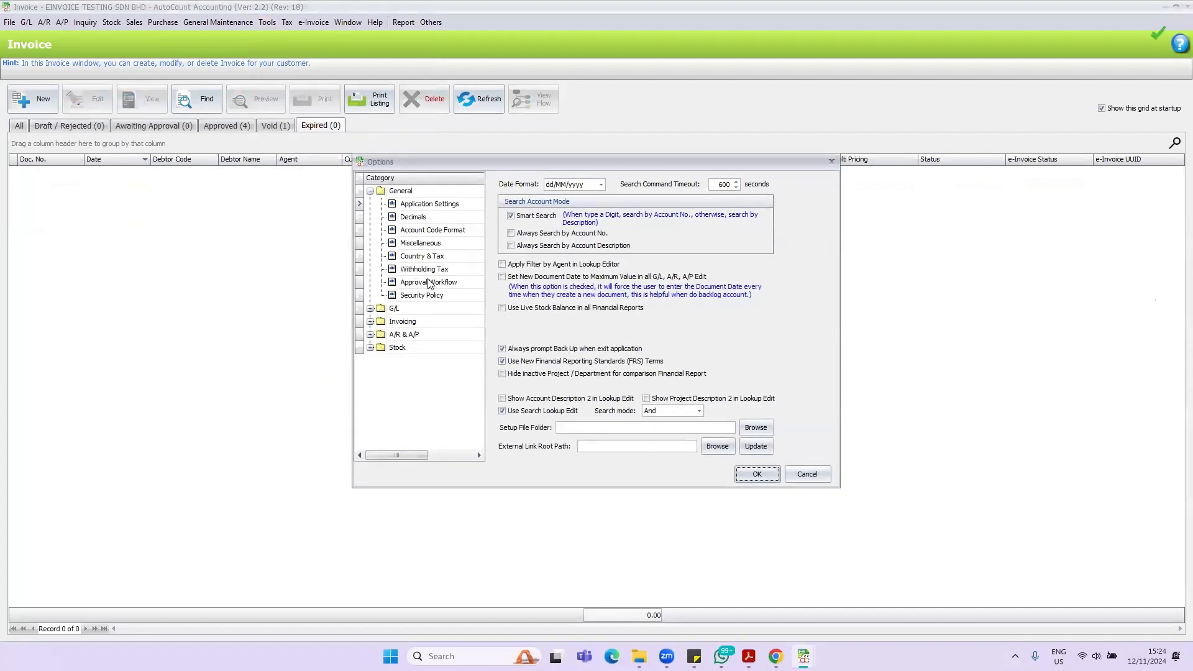
click(430, 283)
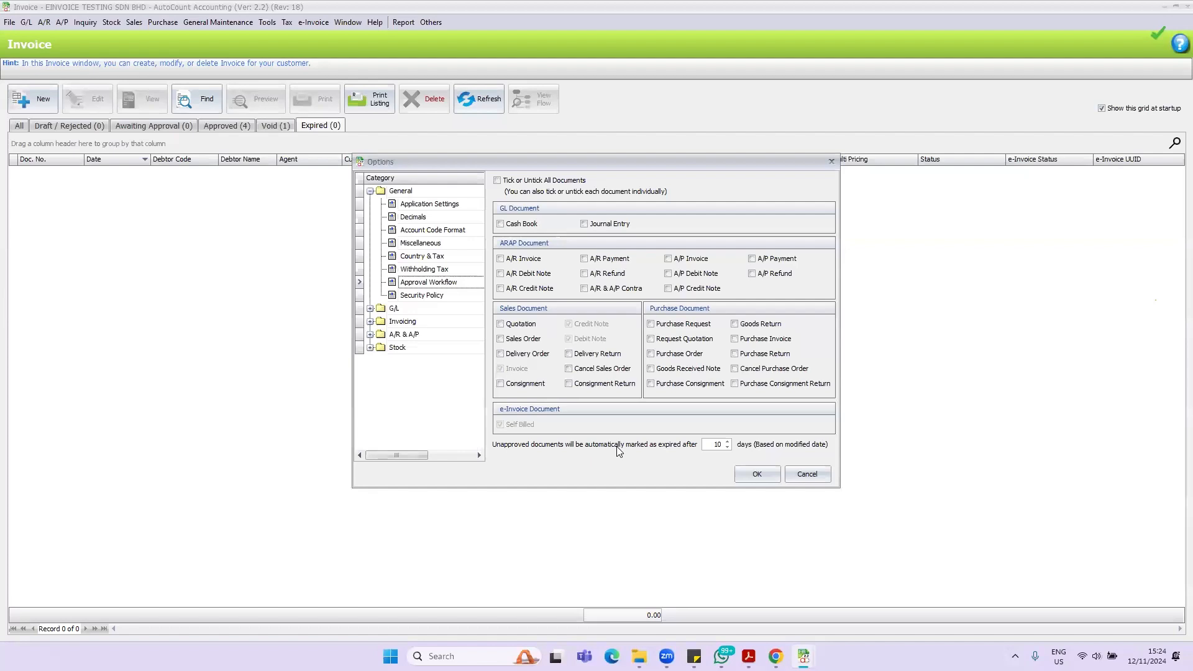
click(718, 444)
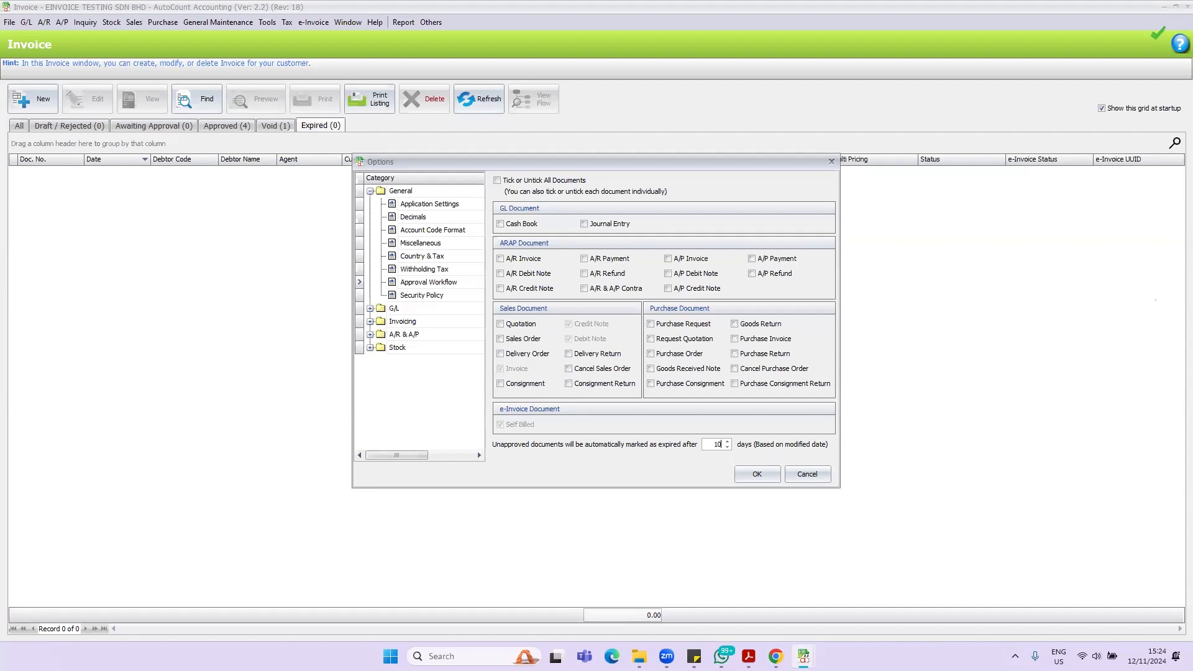
click(748, 474)
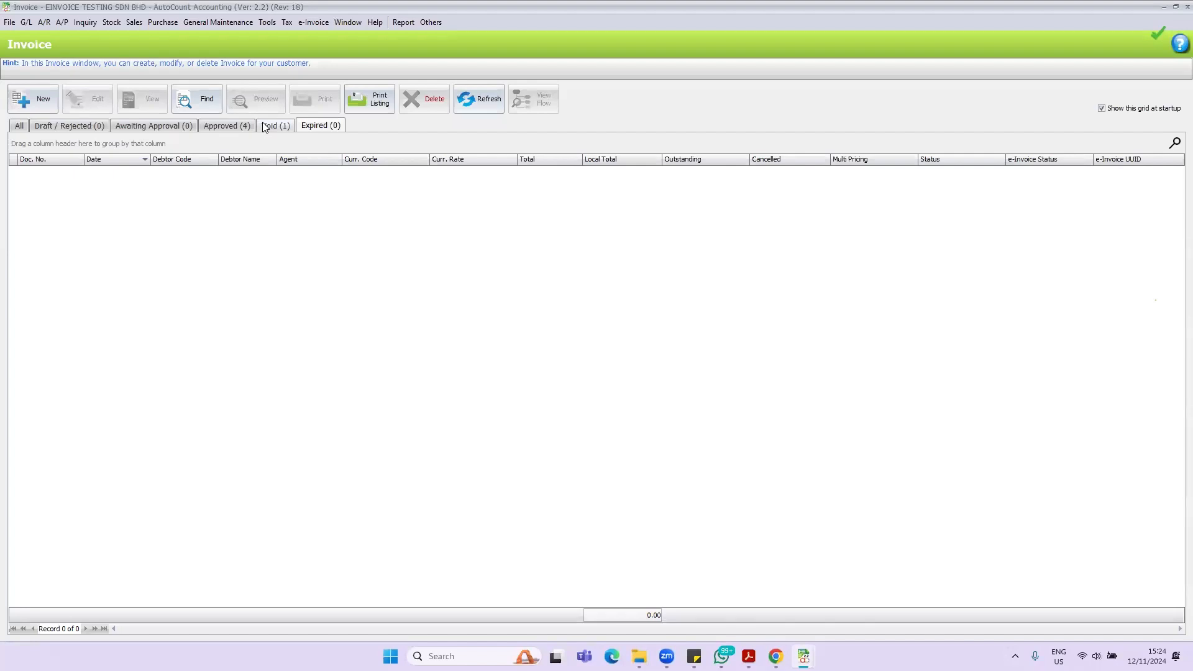
Restore the invoice window and list invoices of every status, I-000001 to I-000005.
mouse_move(1147, 656)
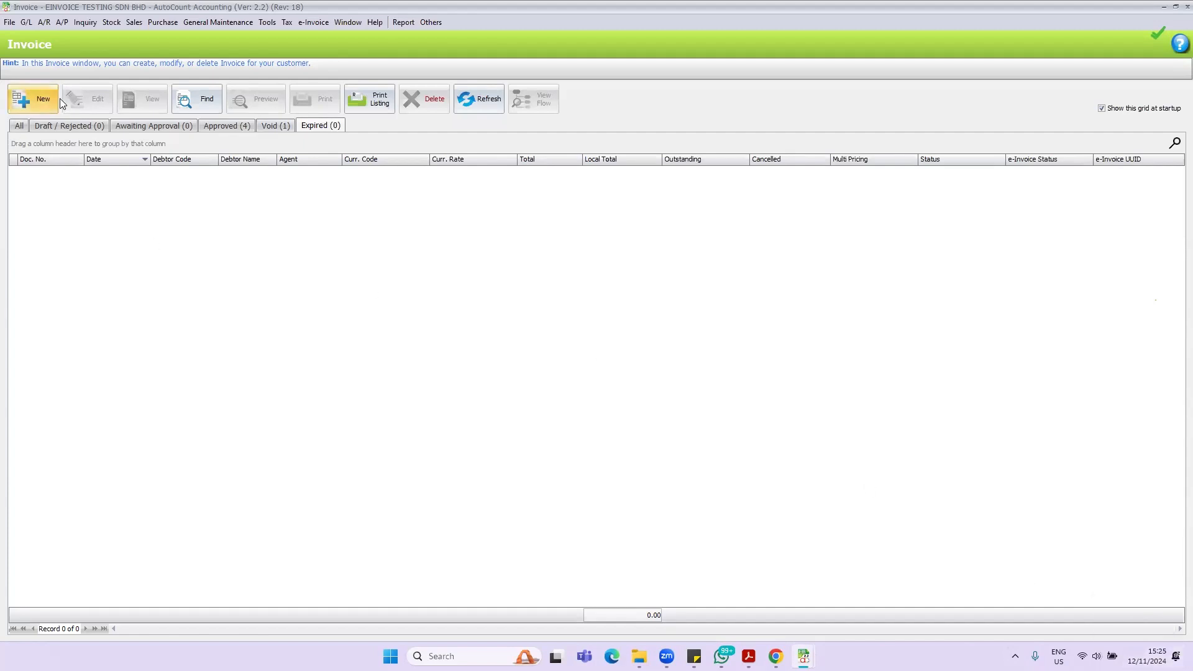
key(super+Down)
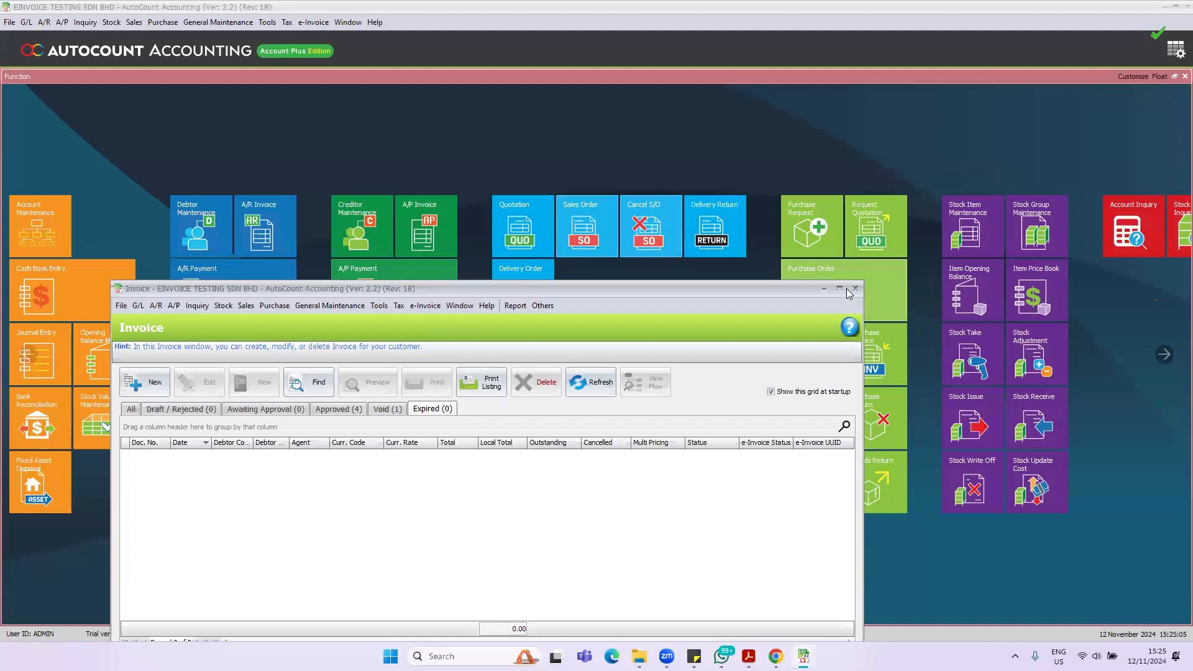
click(134, 412)
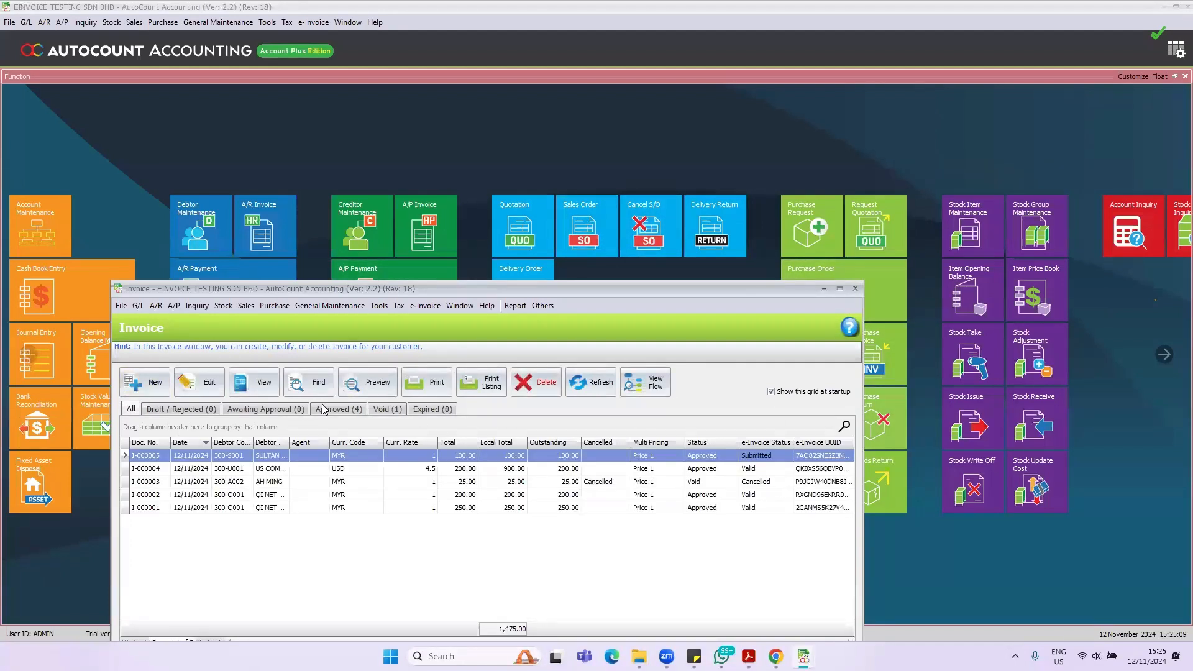
click(144, 382)
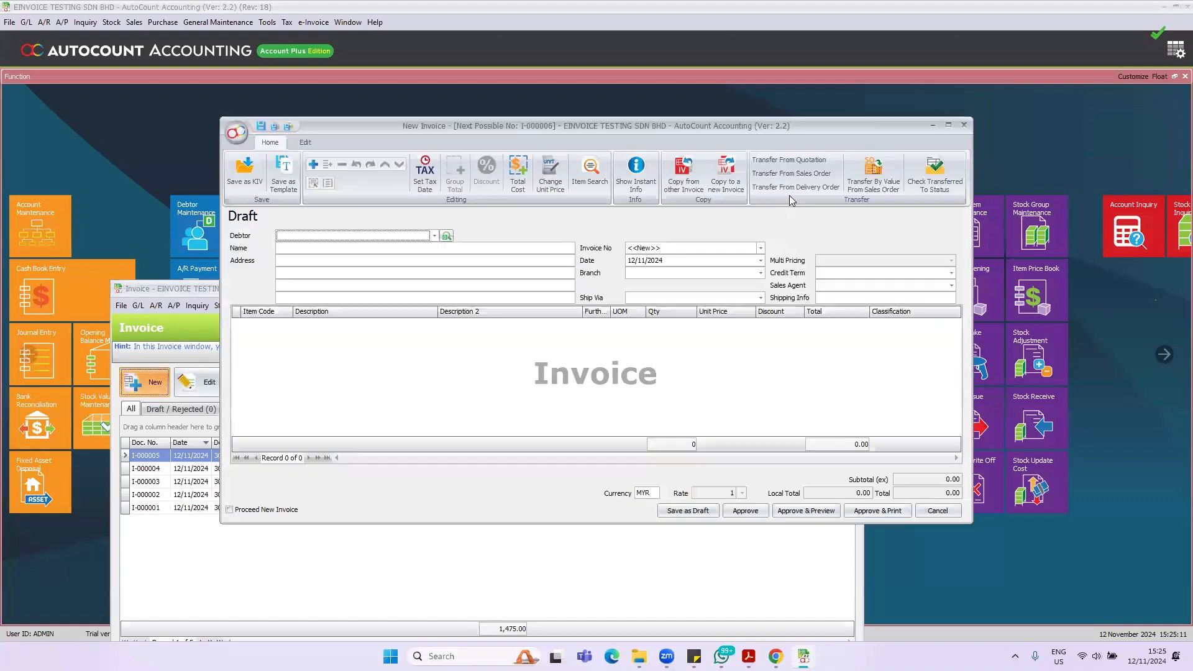
Set the new invoice's debtor to CASH SALES and add one PERODUA MYVI line.
click(409, 238)
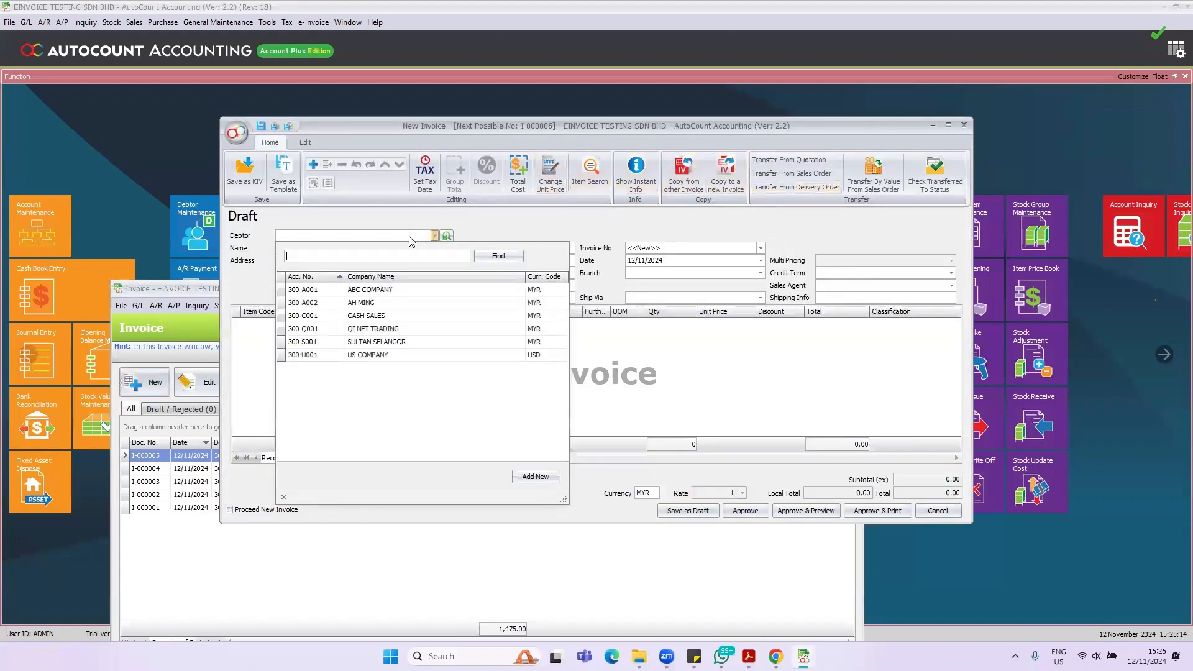
click(398, 290)
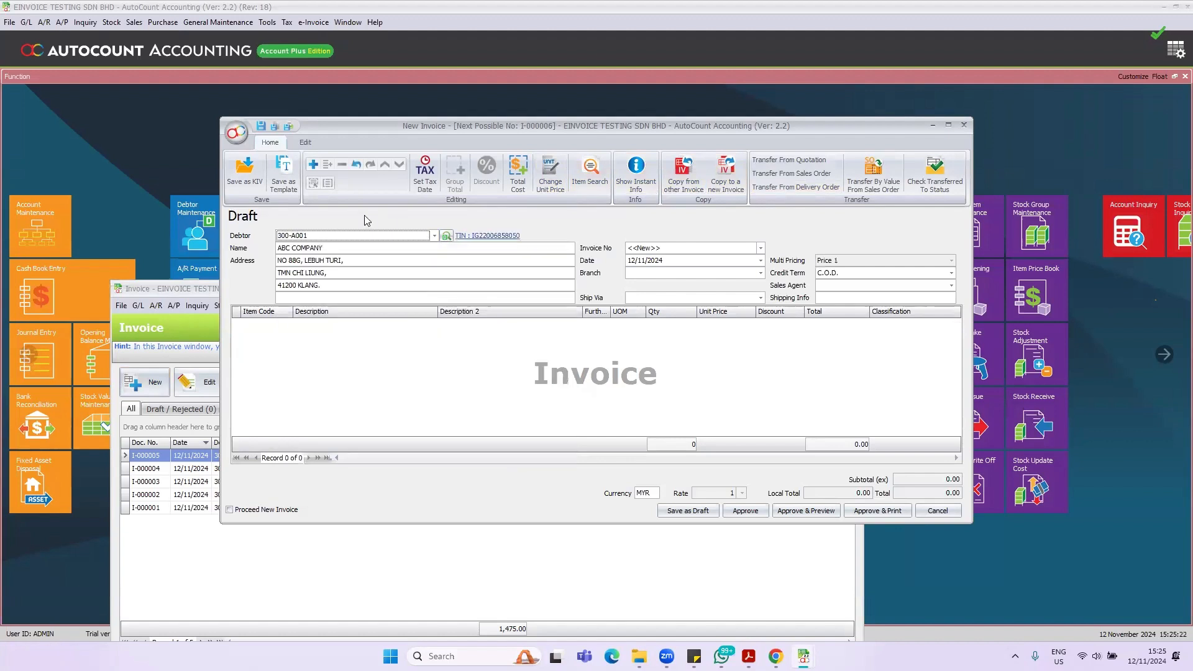
click(325, 236)
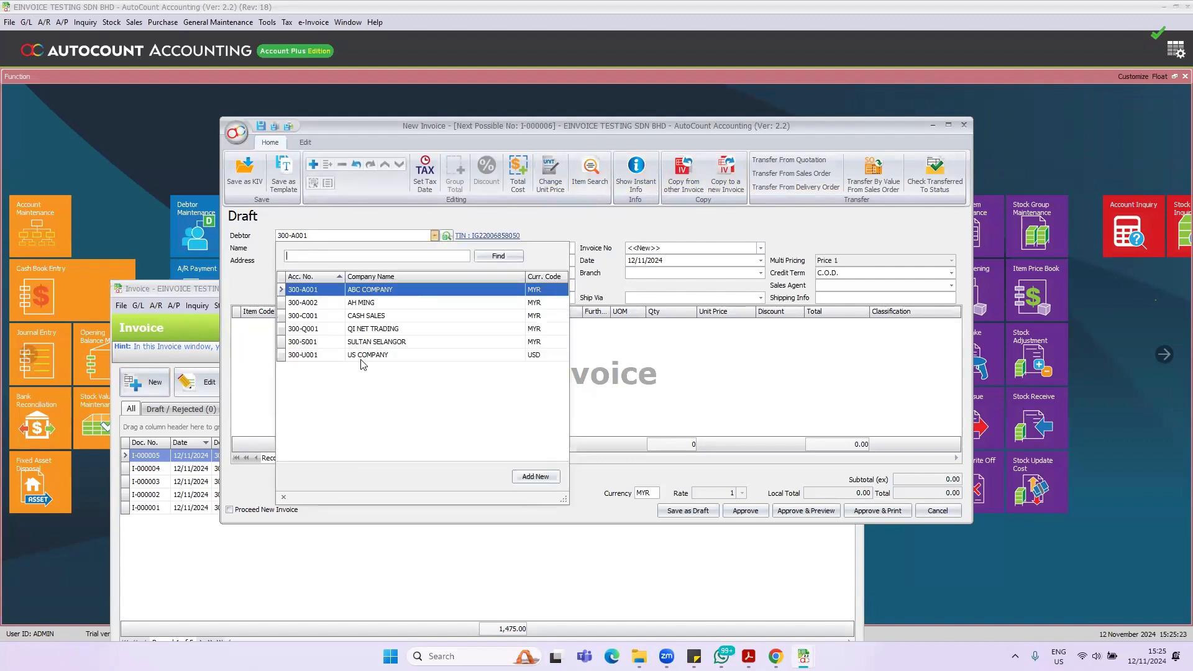
click(377, 316)
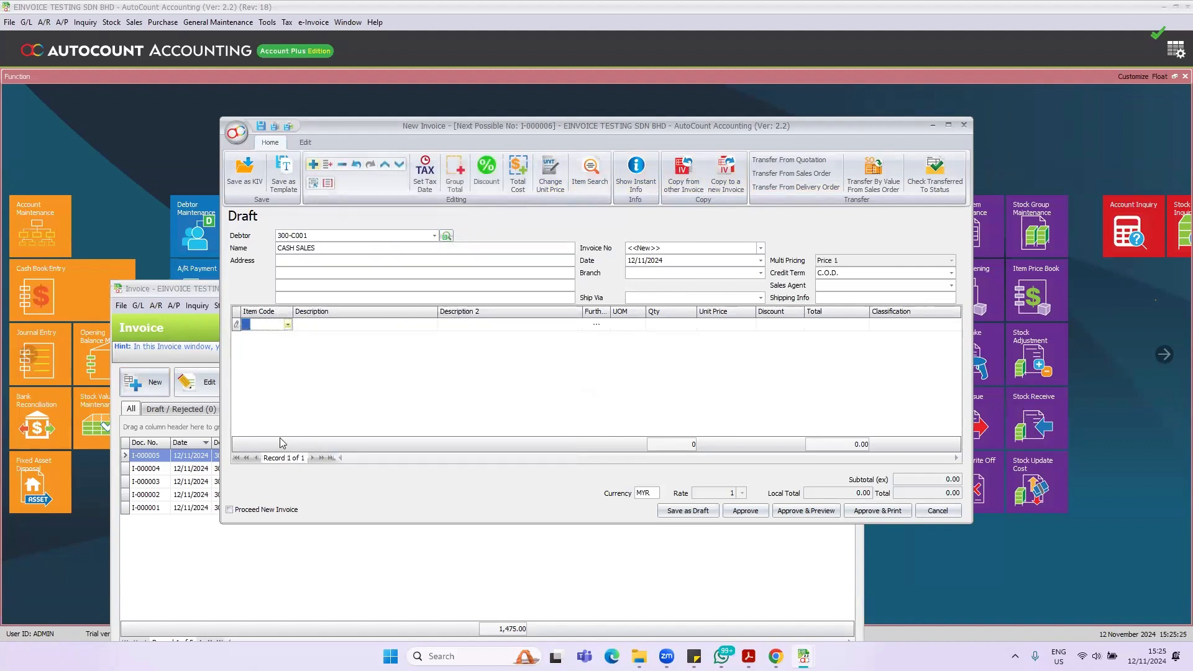
click(288, 324)
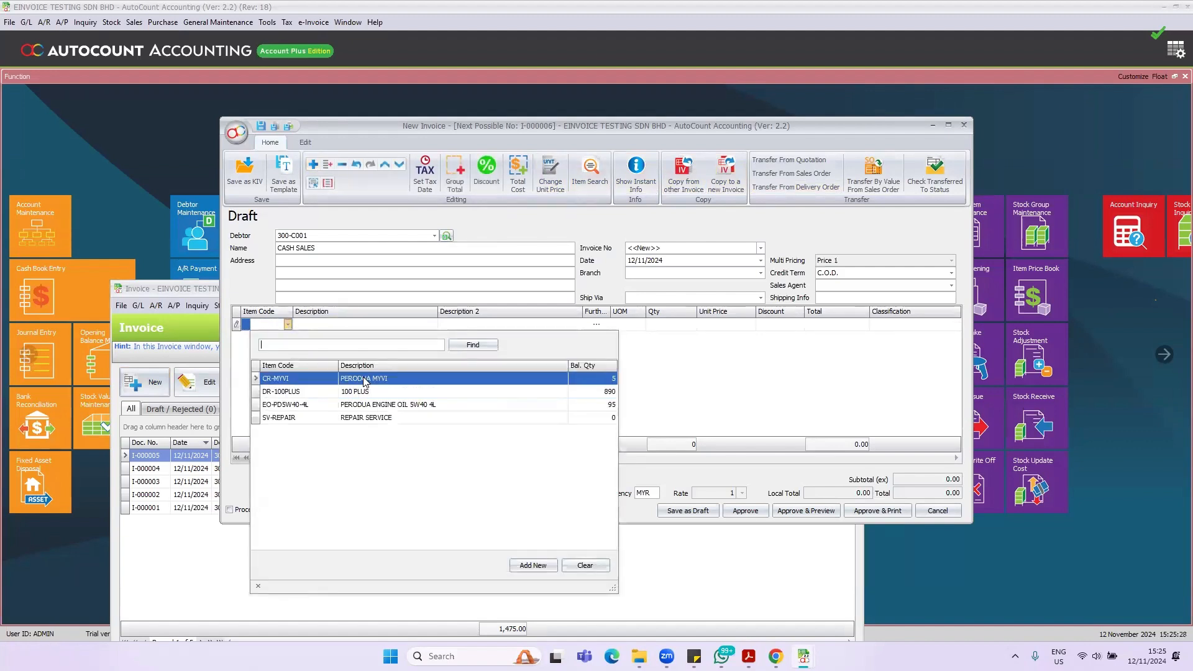
click(365, 379)
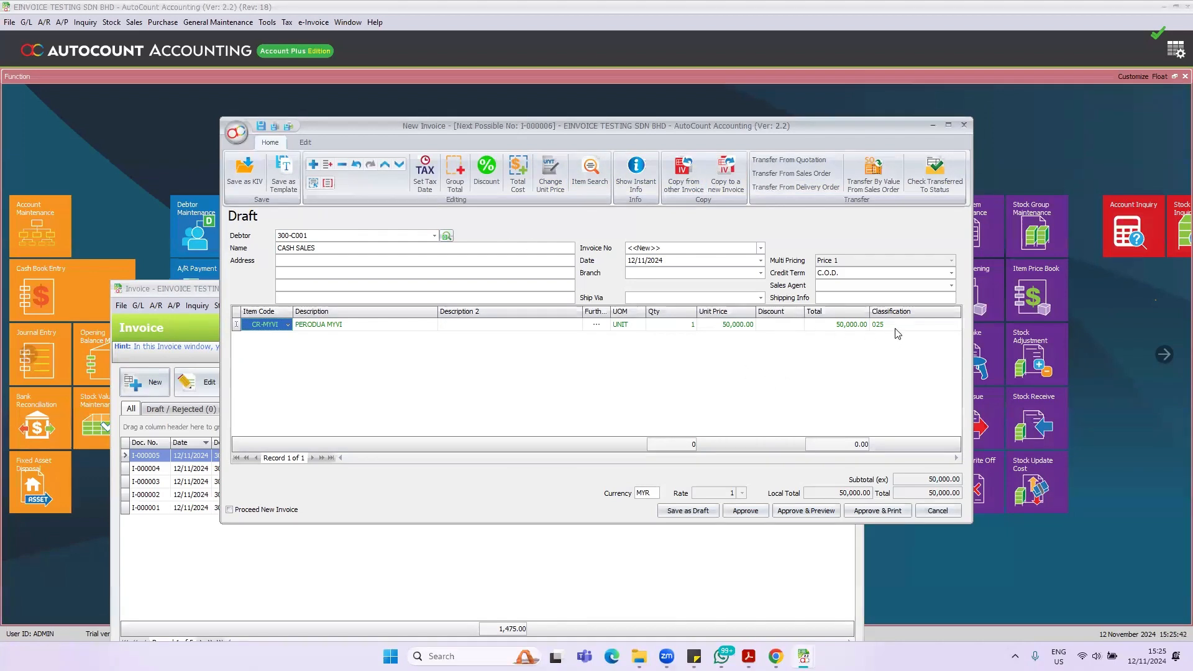
Attempt approval and acknowledge the consolidated e-Invoice refusal warning.
click(745, 512)
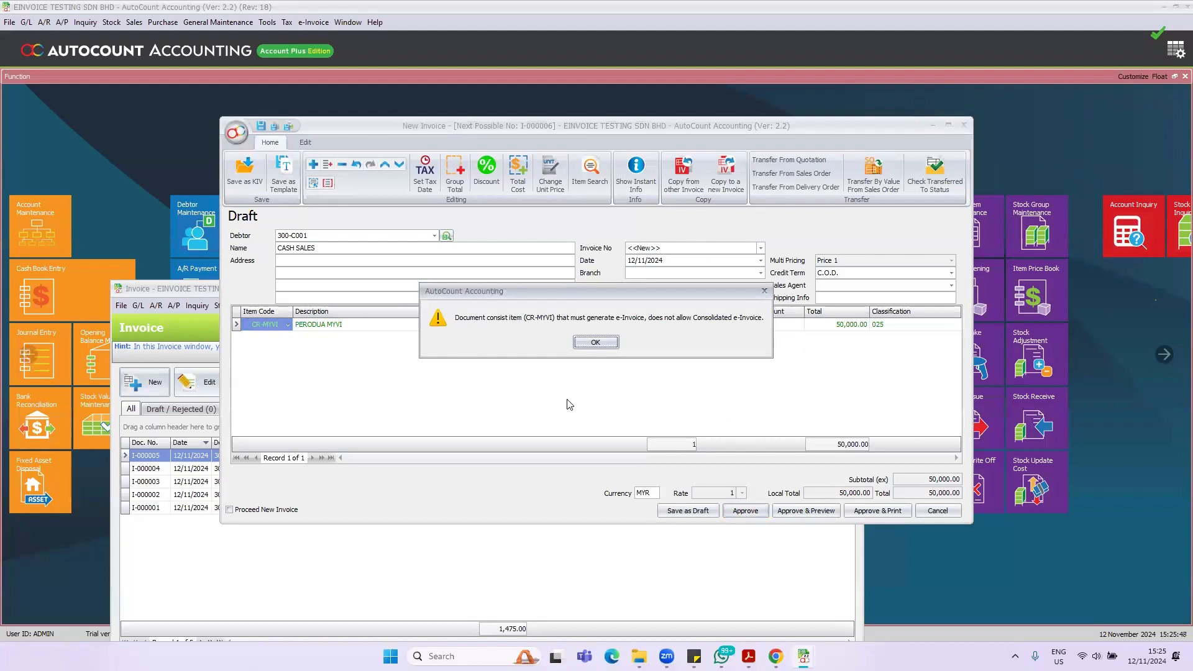
click(595, 343)
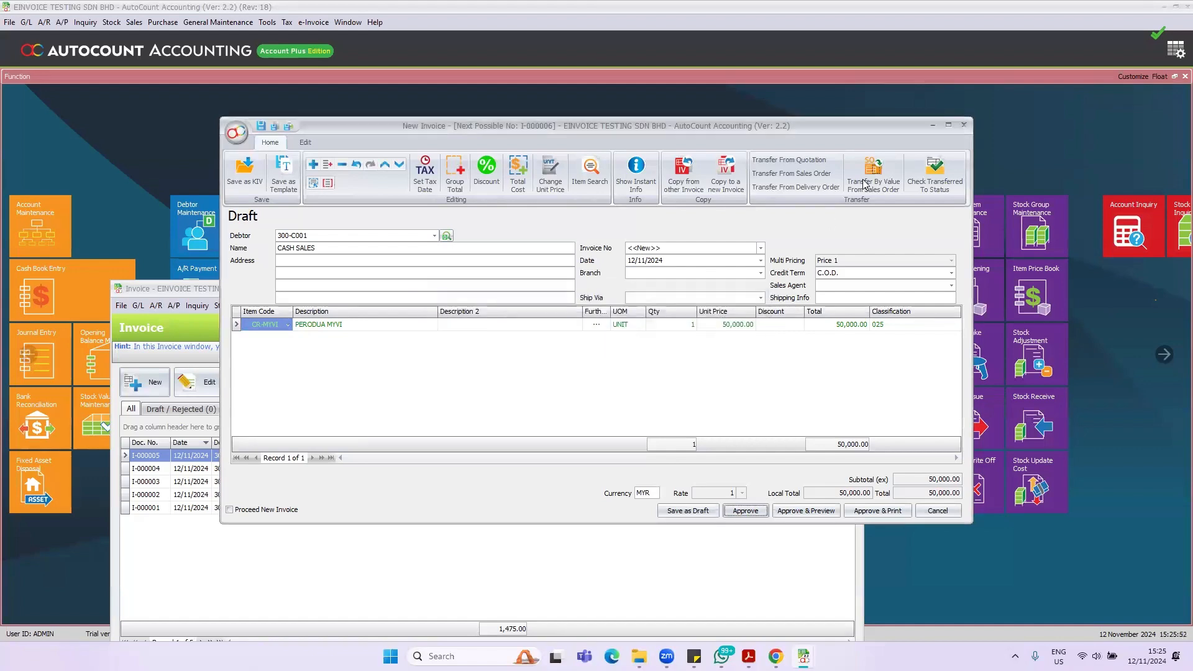
click(111, 22)
click(157, 38)
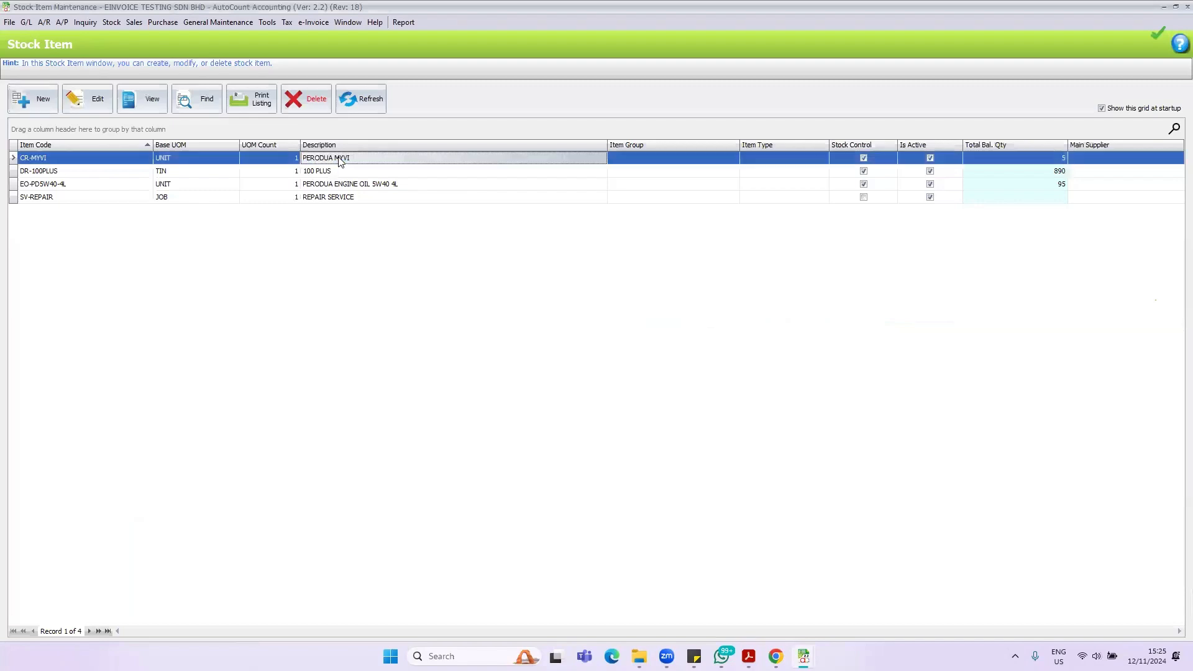
Tick Must Generate e-Invoice on stock item CR-MYVI and return to the draft invoice.
click(109, 98)
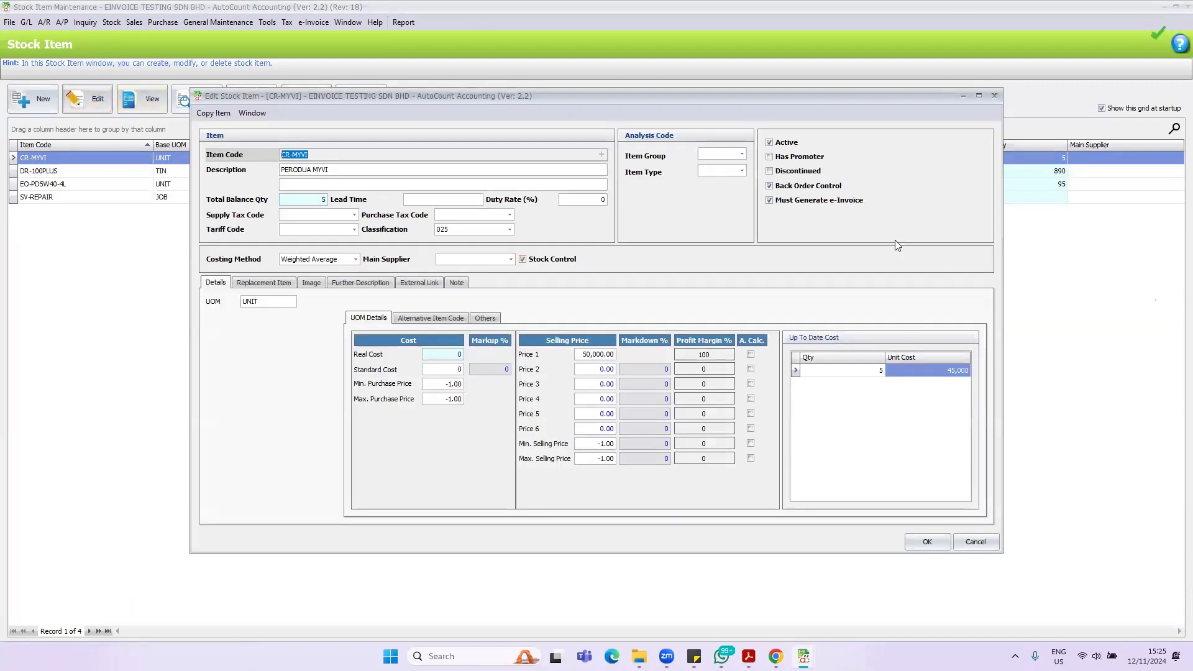
click(931, 542)
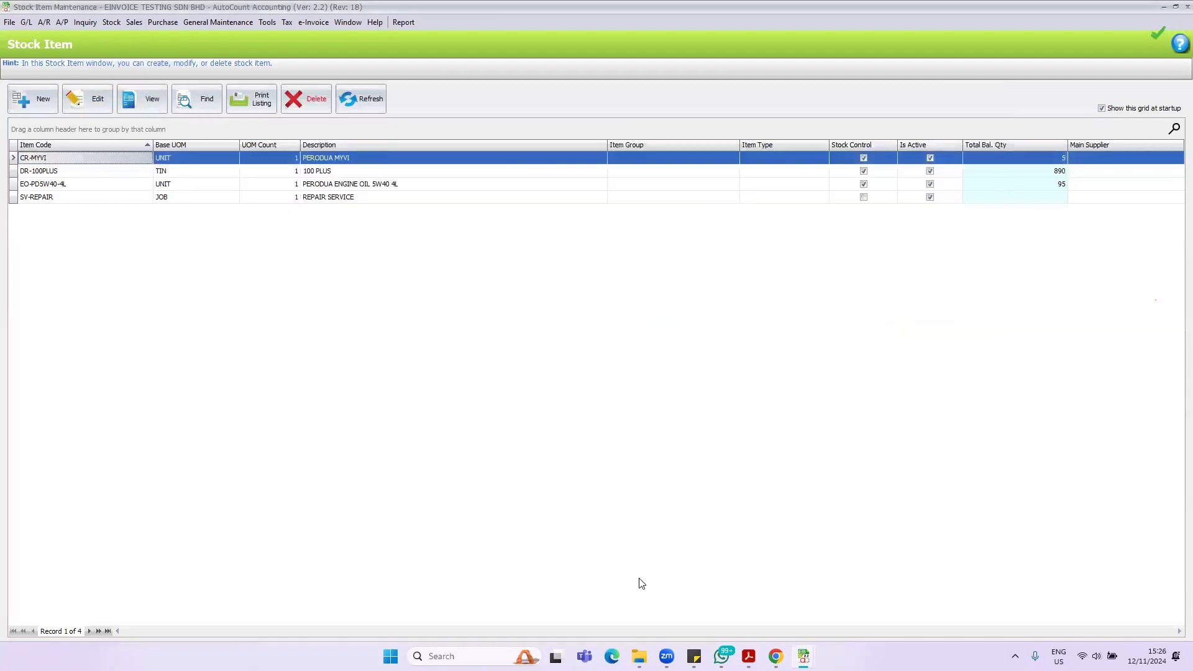
mouse_move(803, 656)
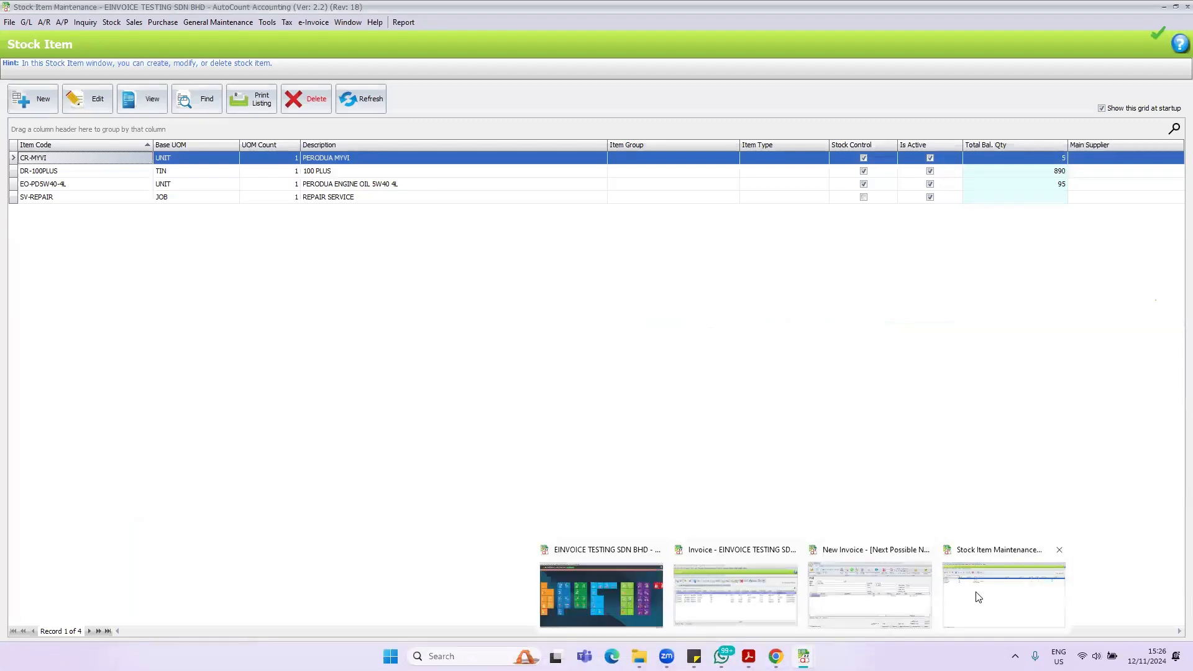
click(841, 558)
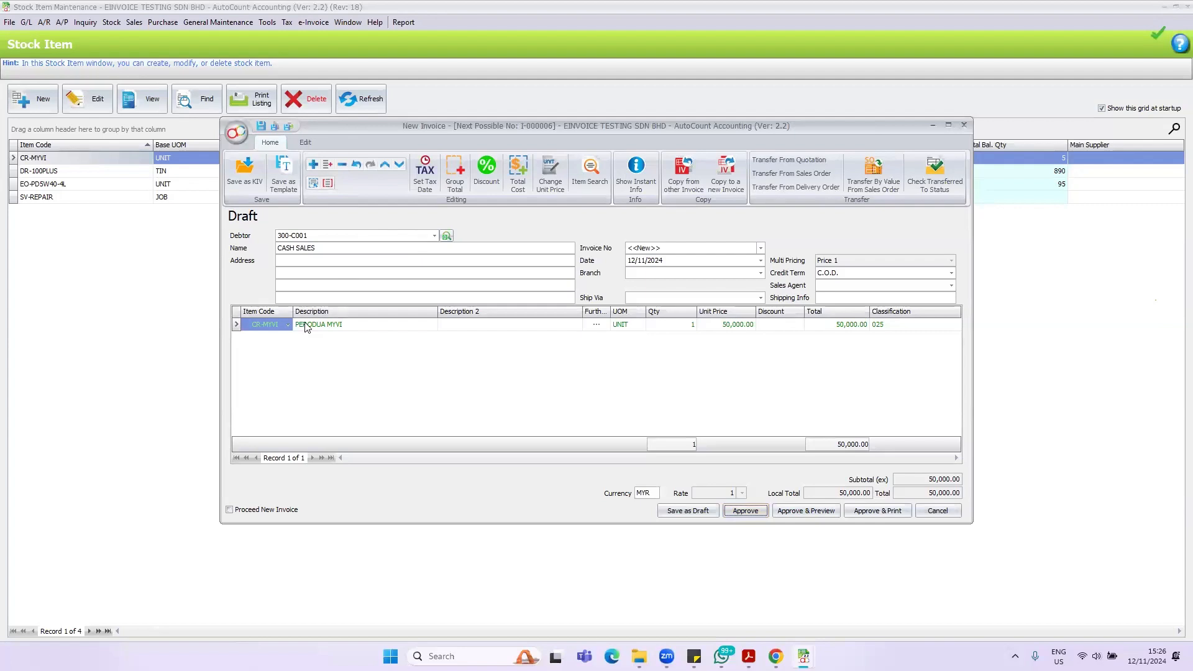
Change the invoice debtor to ABC COMPANY and approve it as I-000006.
click(411, 238)
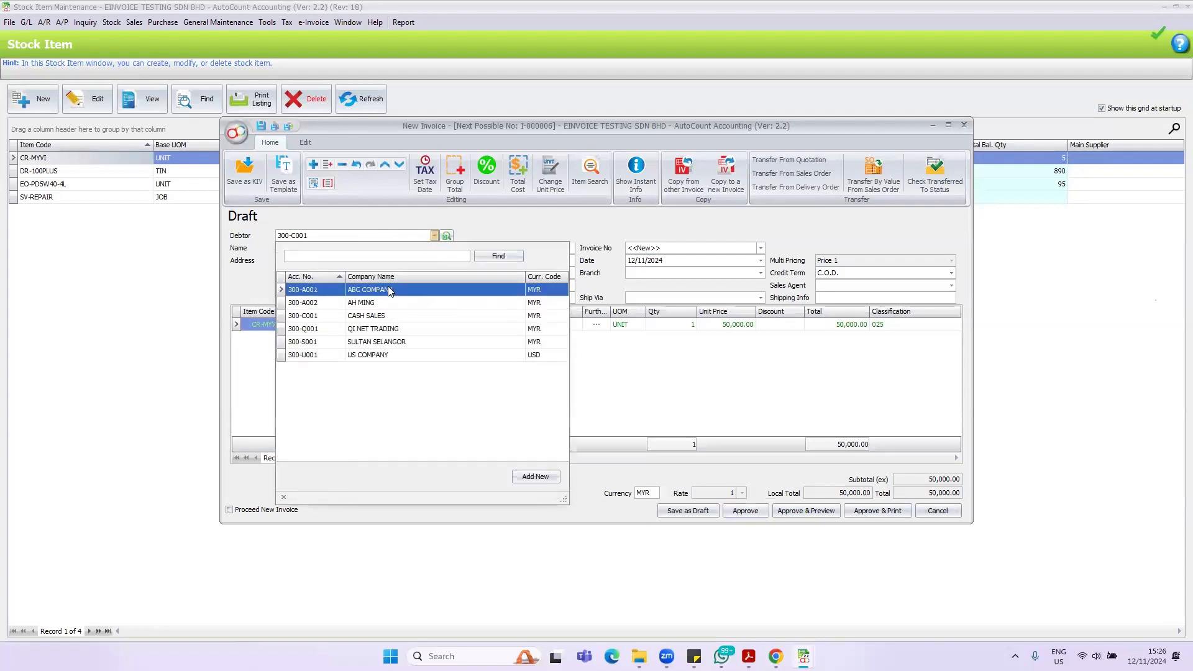
click(390, 290)
click(631, 344)
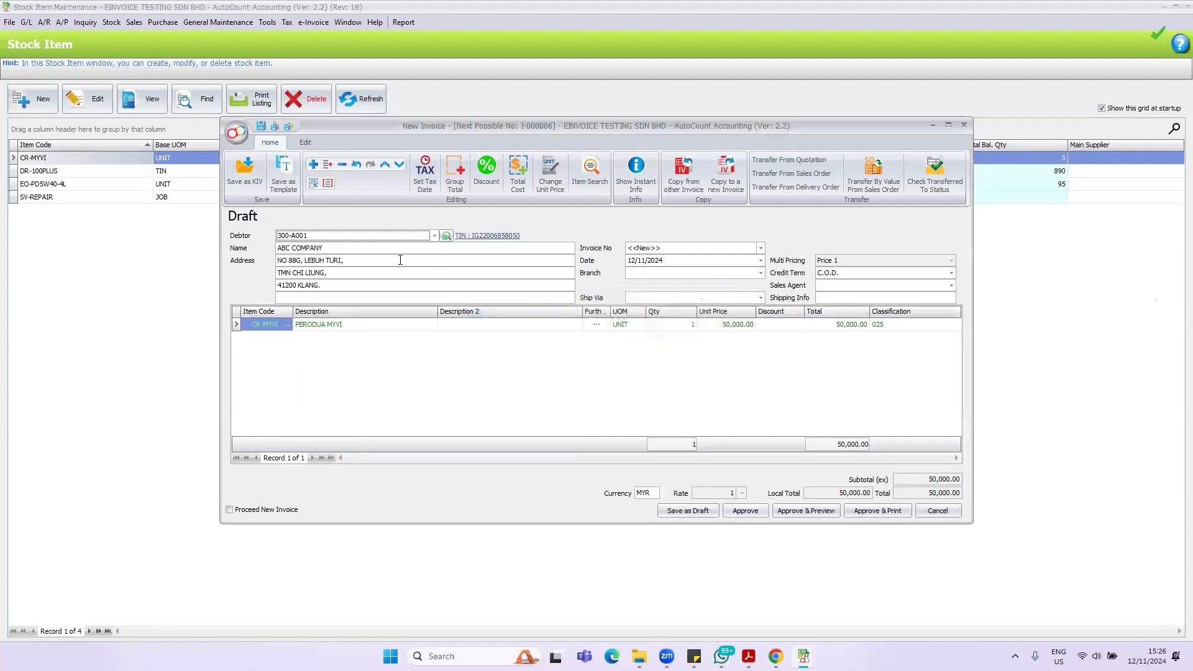
click(746, 511)
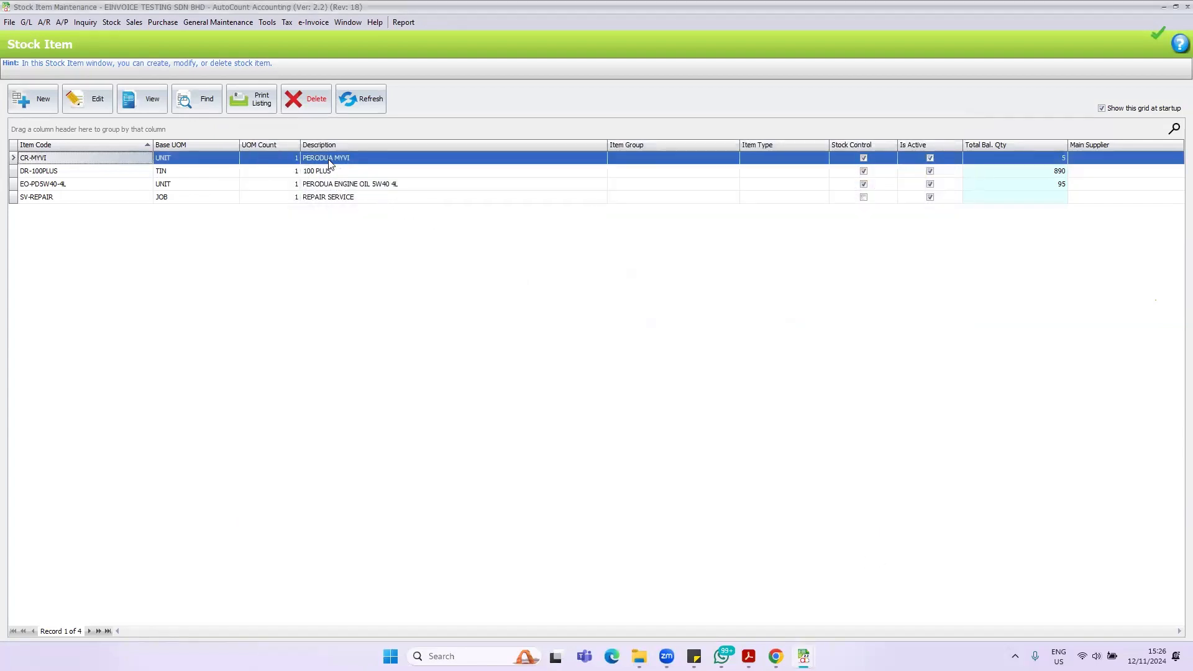
click(329, 160)
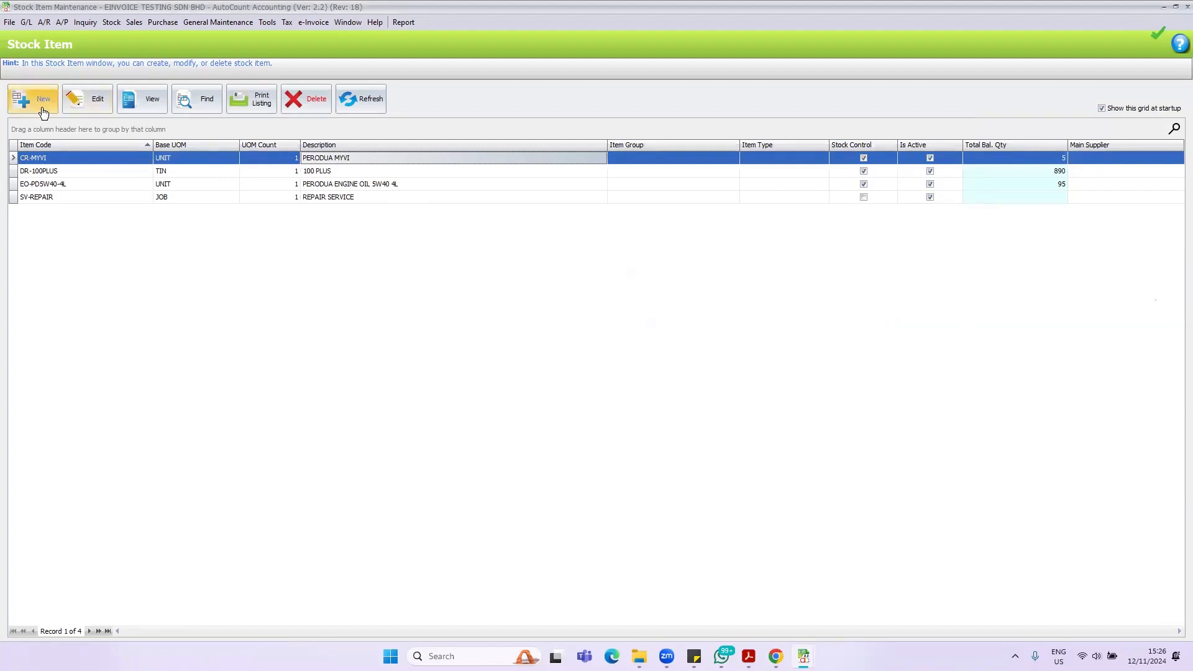
click(44, 24)
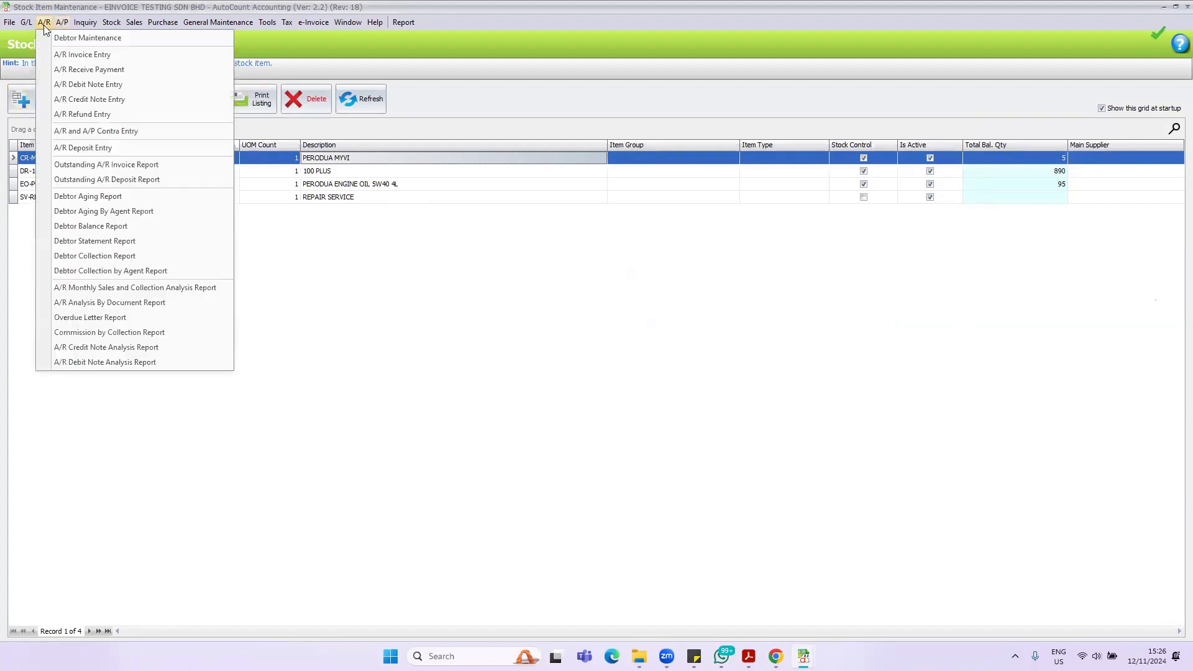
Create and save a new debtor, entering the individual customer's name in capitals as Company Name.
click(88, 38)
click(49, 101)
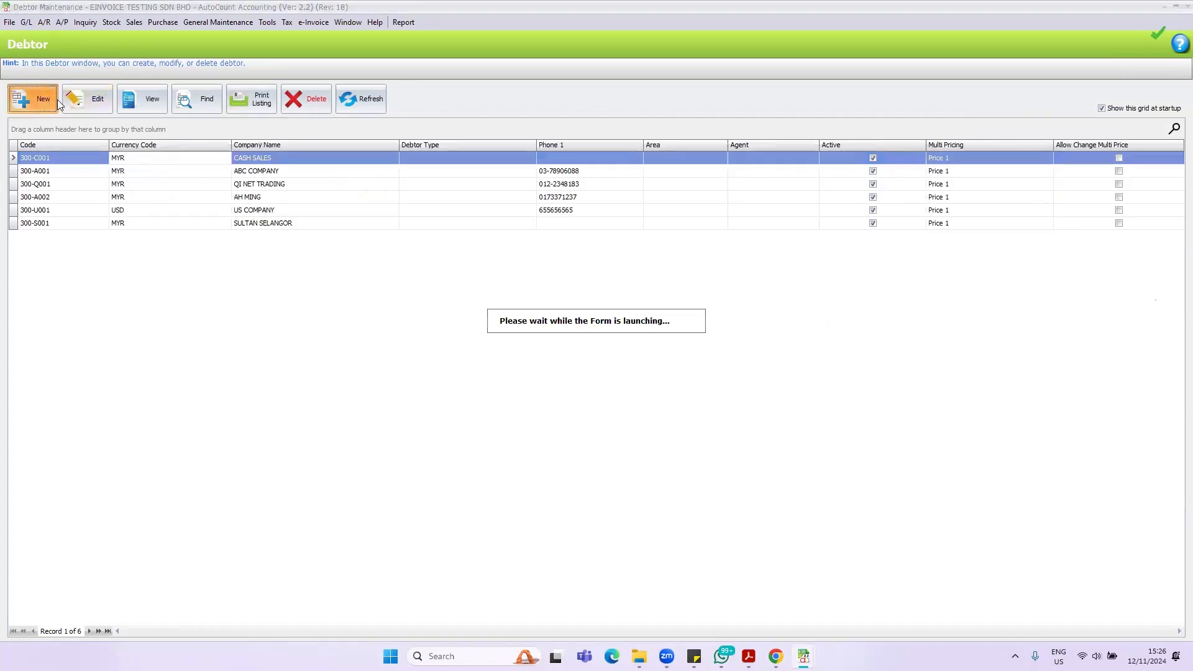
click(558, 147)
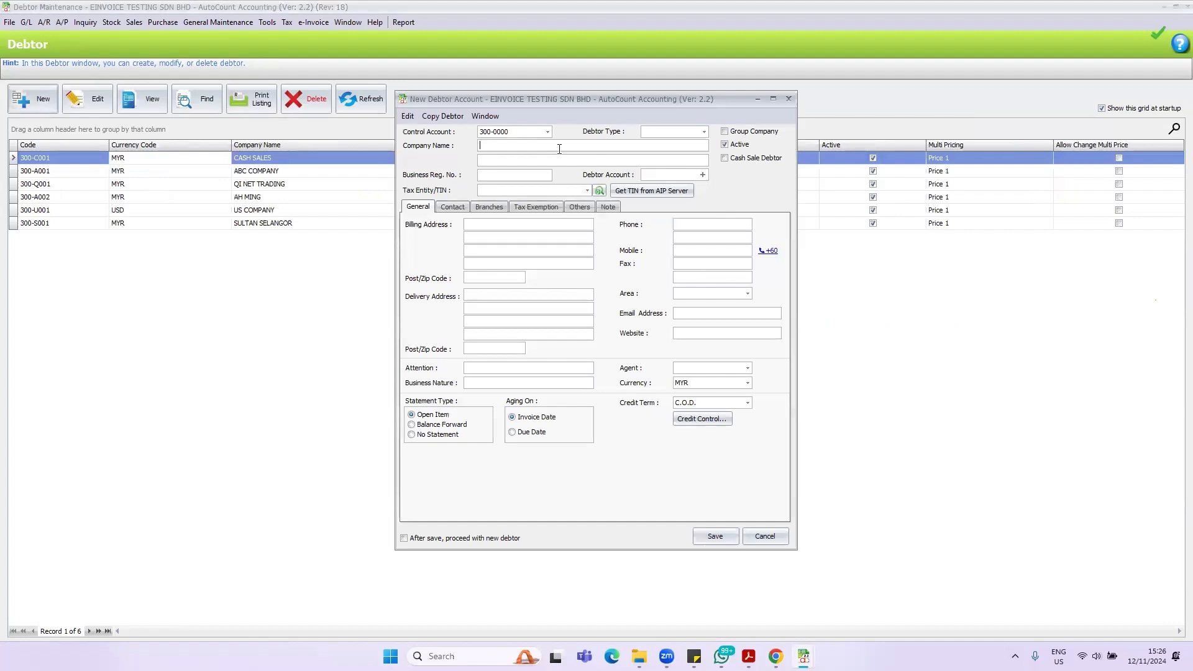
key(Caps_Lock)
key(Caps_Lock)
text(ALI)
key(Tab)
key(alt)
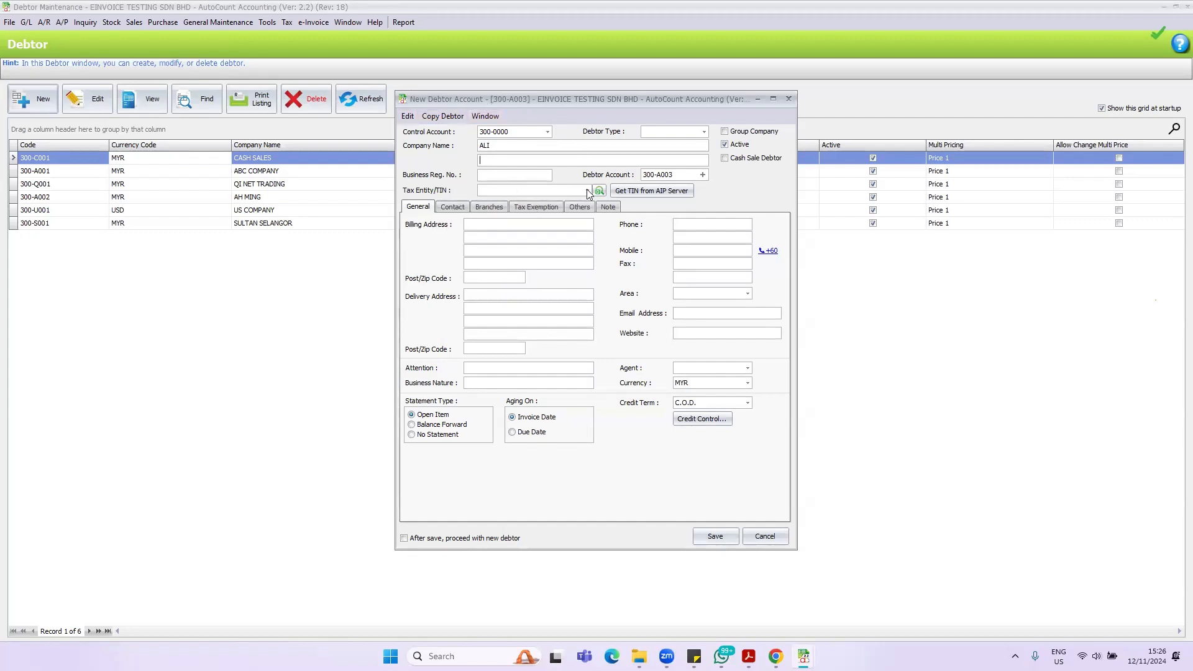
click(715, 536)
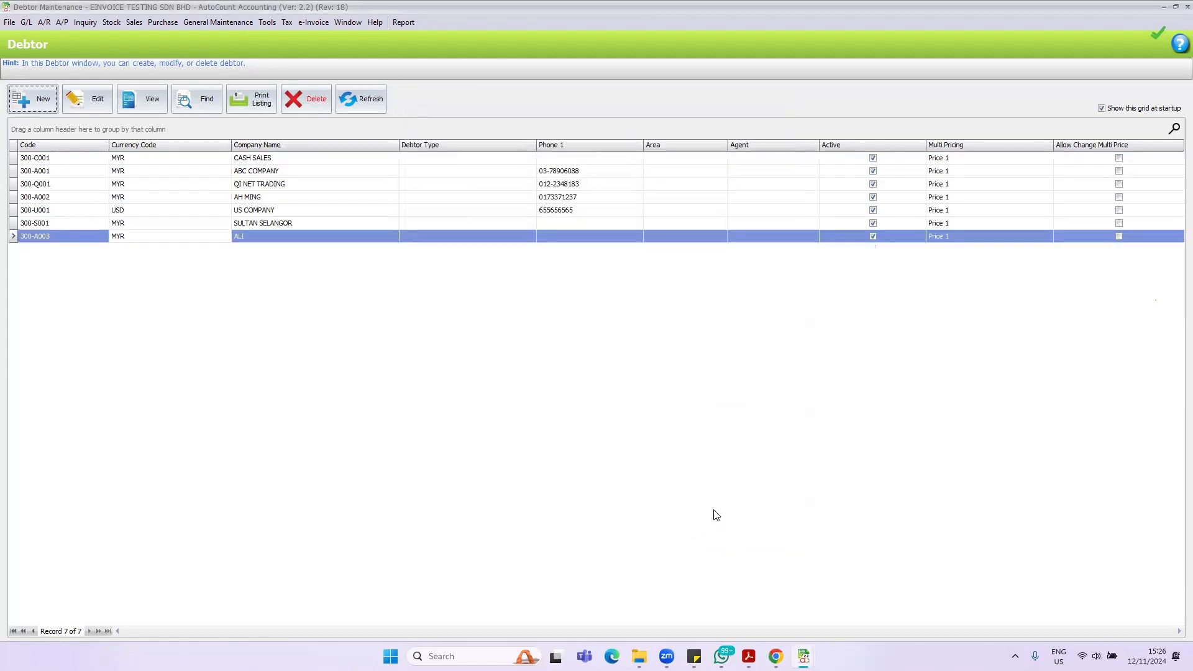
key(Escape)
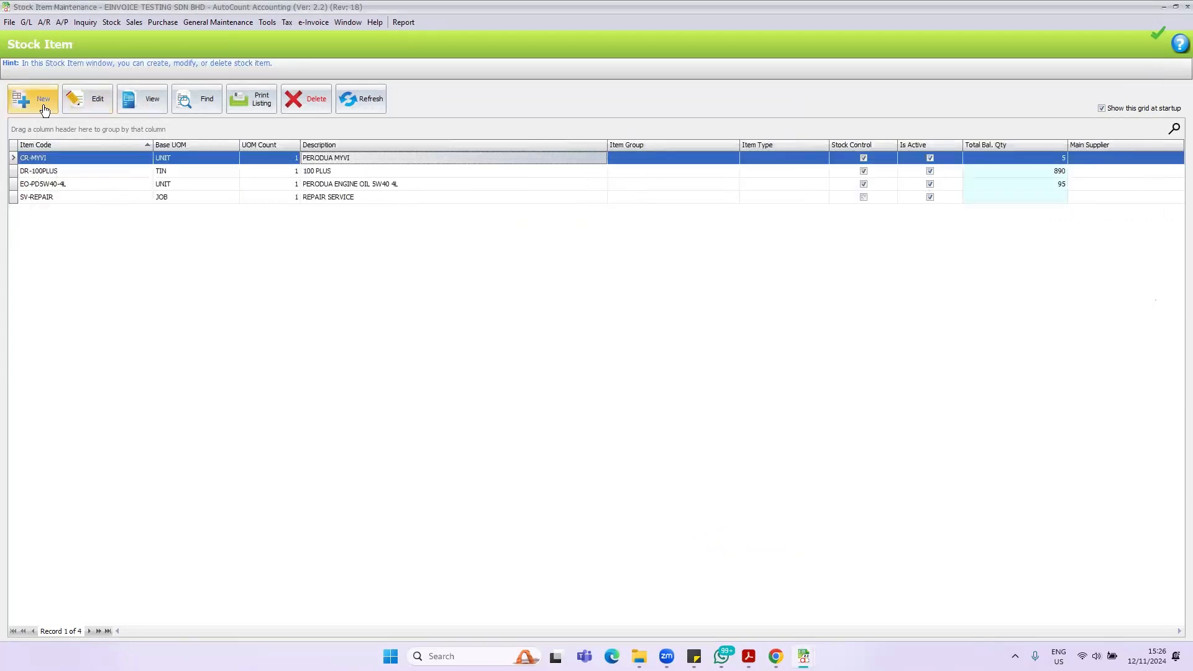
Start a new invoice for the new individual debtor with a 100 PLUS line.
key(Escape)
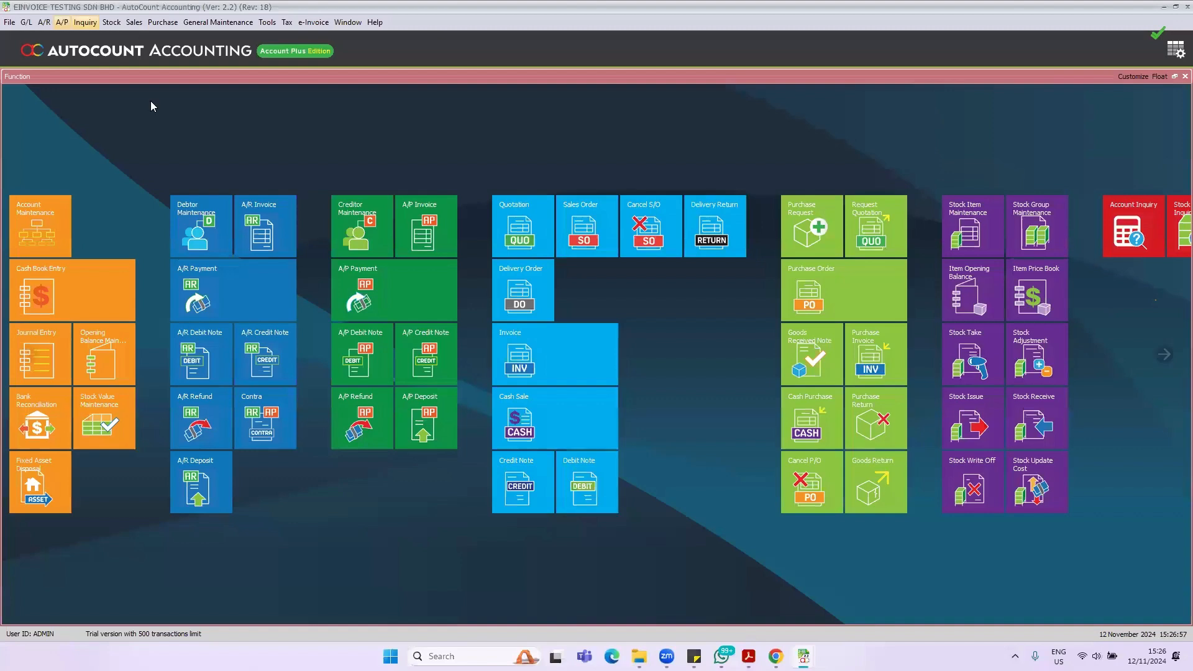
click(134, 21)
click(149, 82)
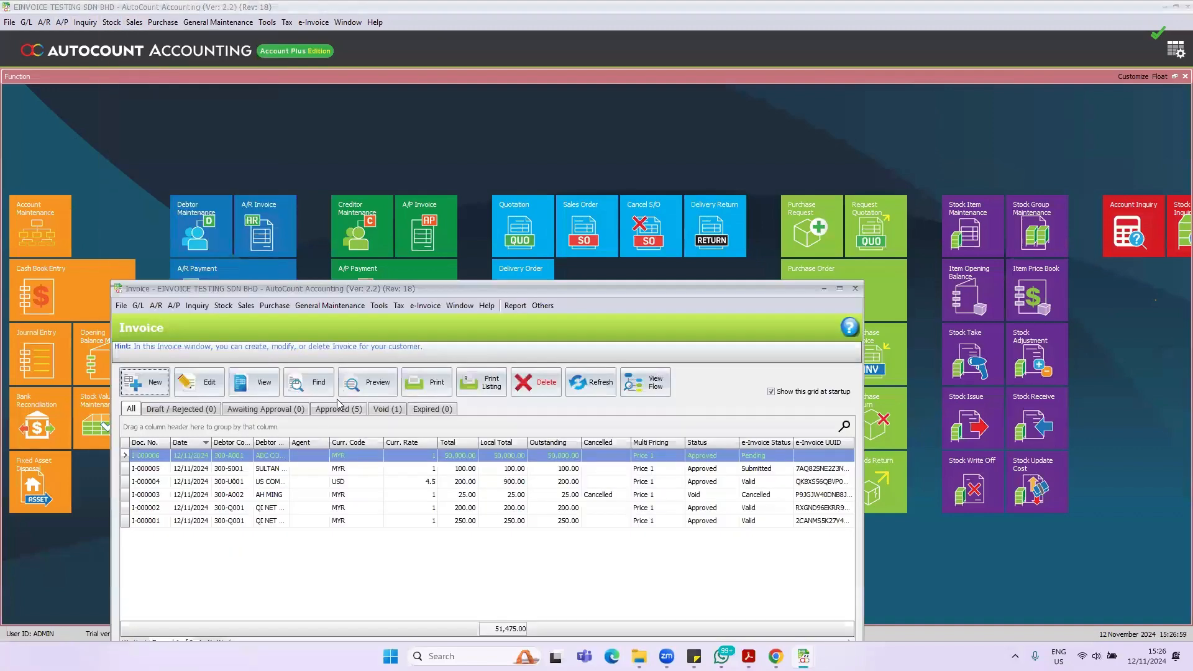
double_click(371, 288)
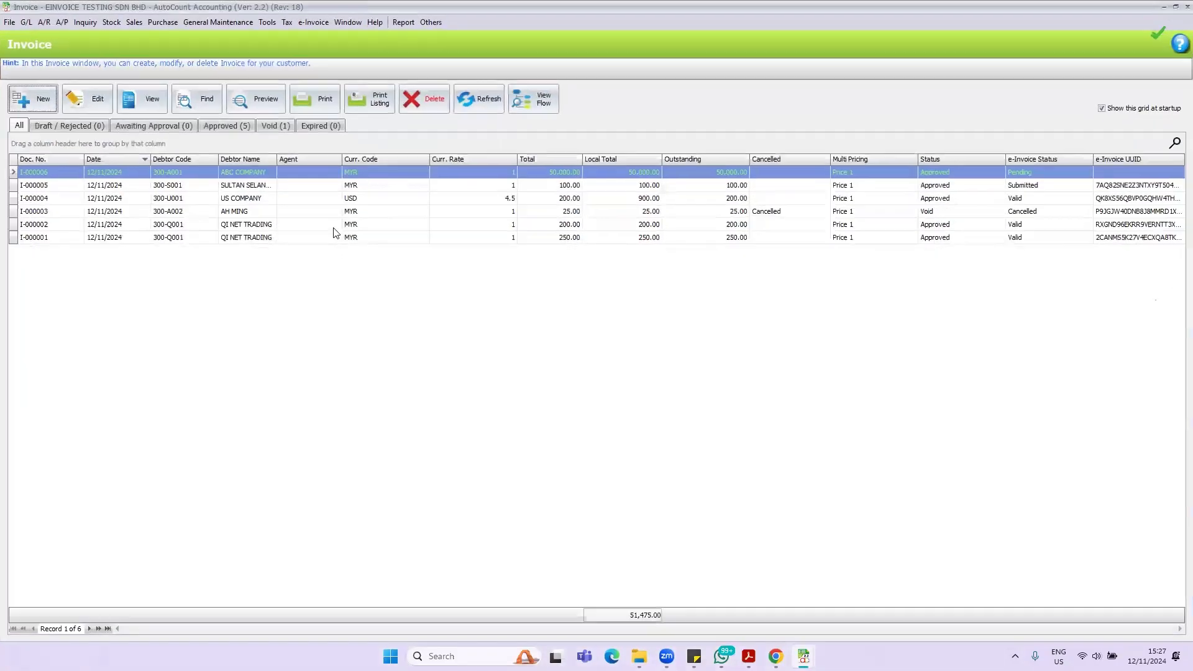
click(334, 235)
click(376, 315)
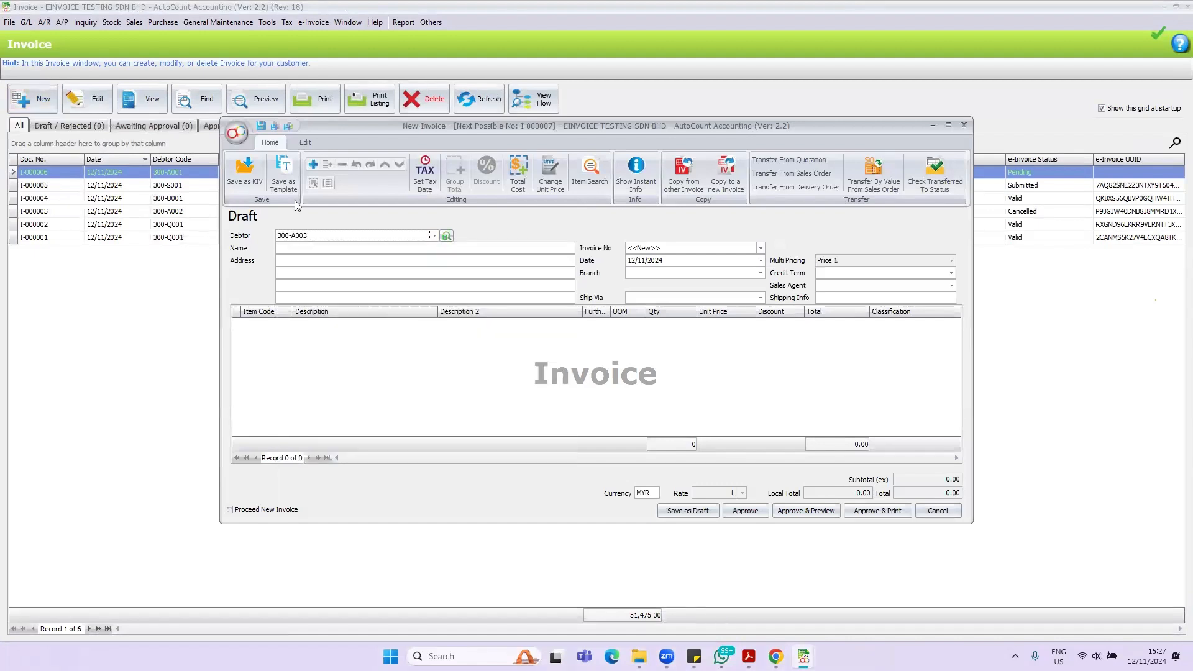
click(287, 323)
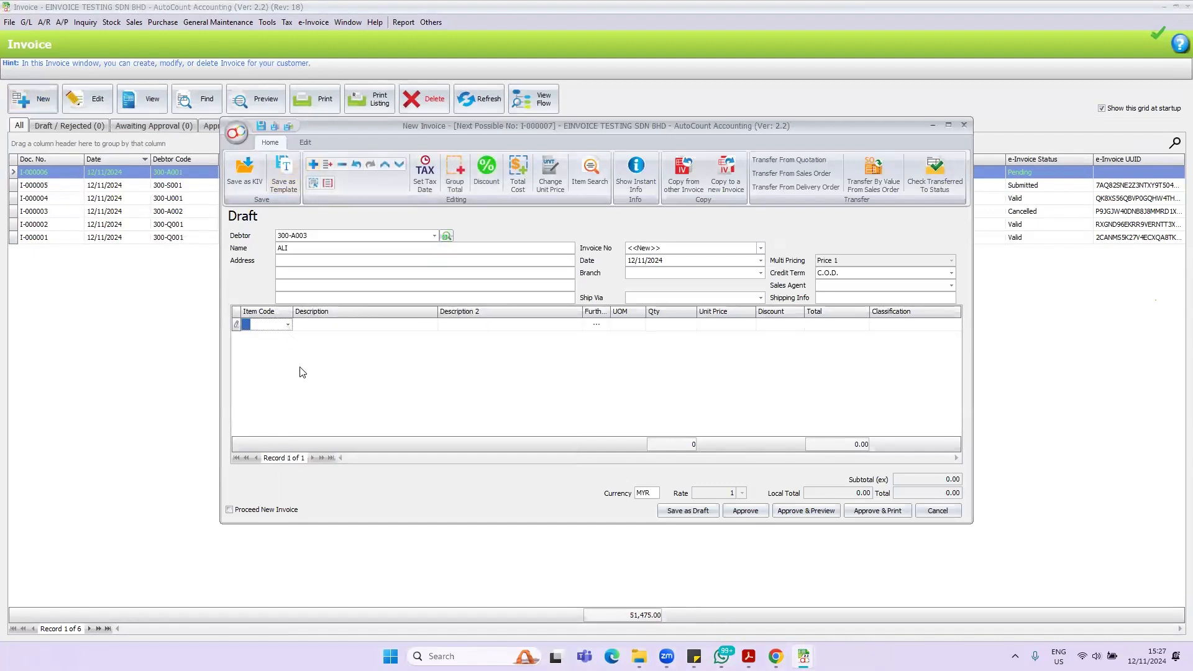
click(319, 392)
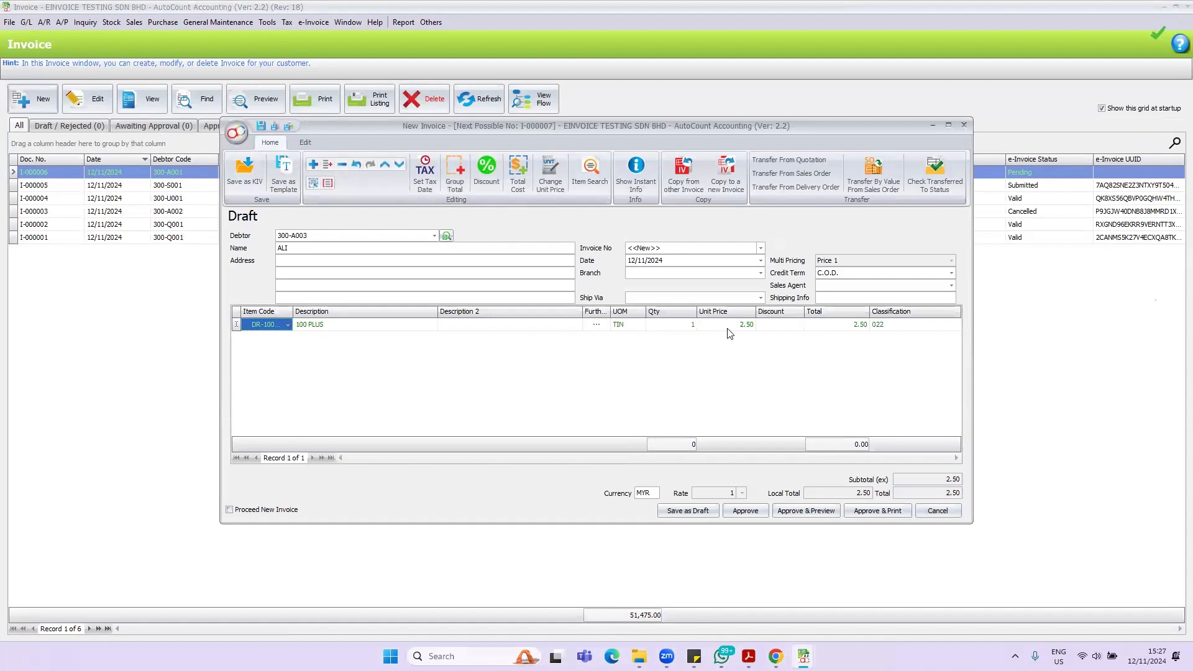
Set quantity 100, approve it as I-000007 totalling 250.00, and inspect it.
click(680, 329)
text(100)
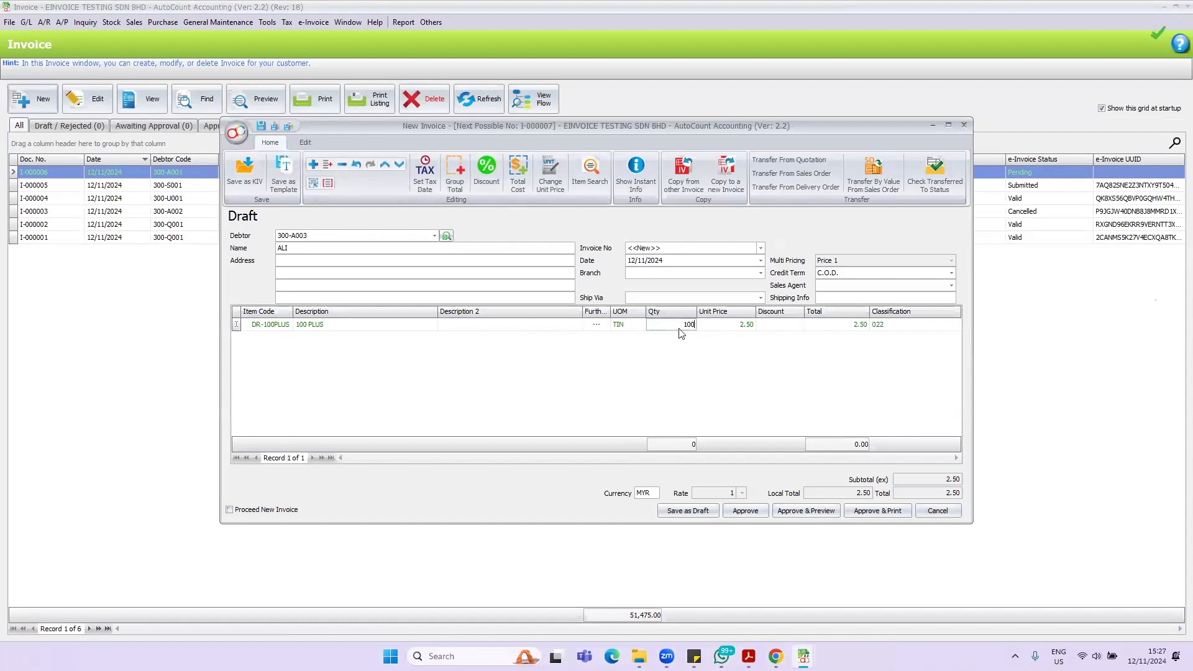
key(Tab)
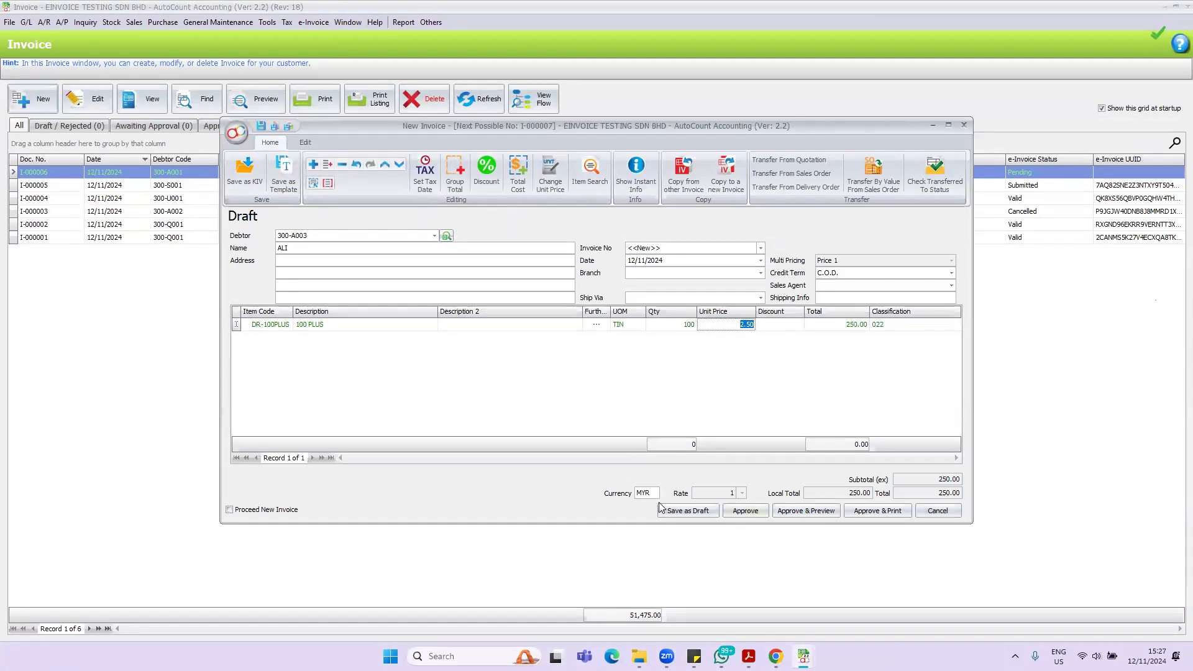
click(745, 510)
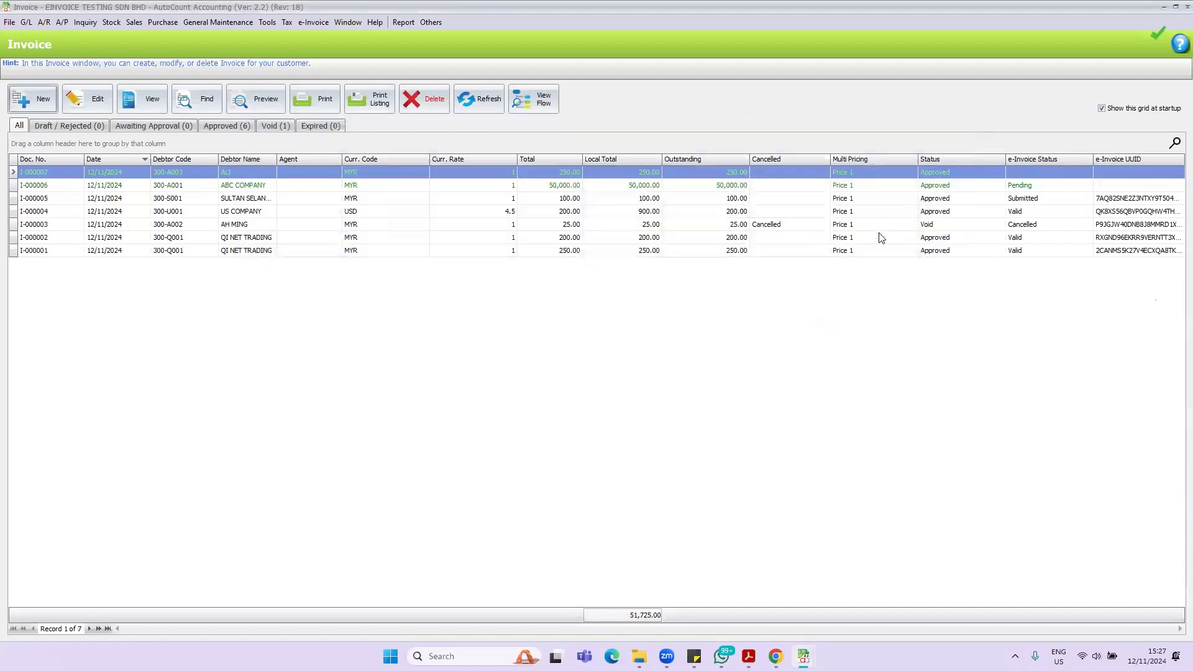
click(932, 177)
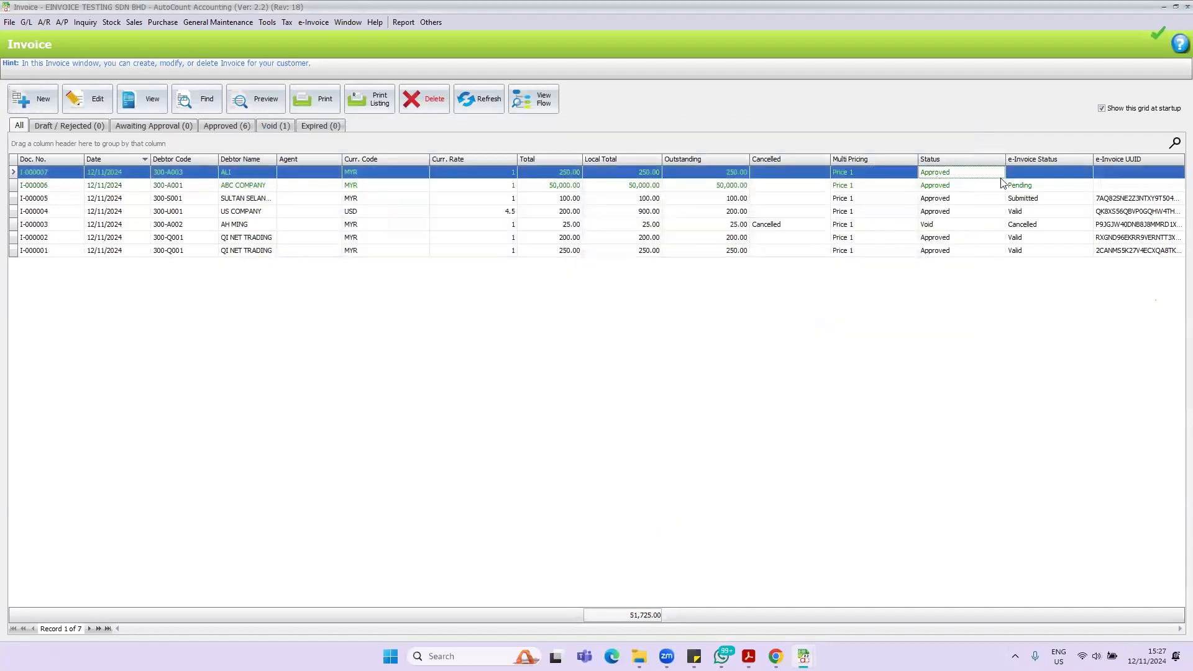
click(1054, 176)
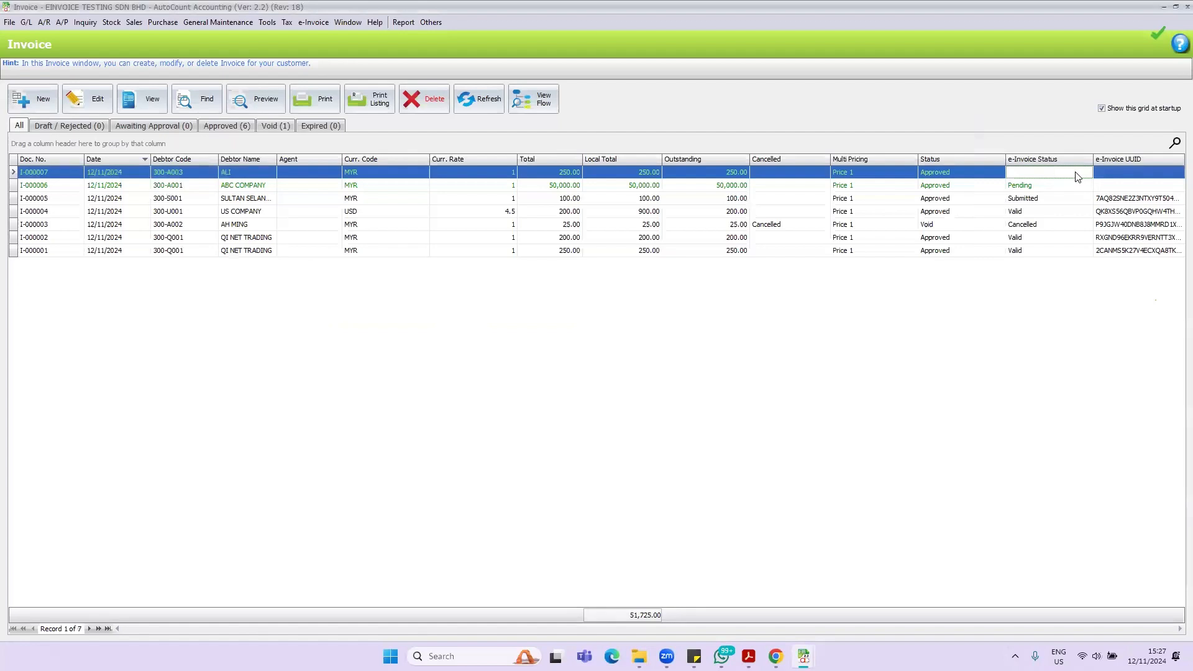
double_click(1054, 176)
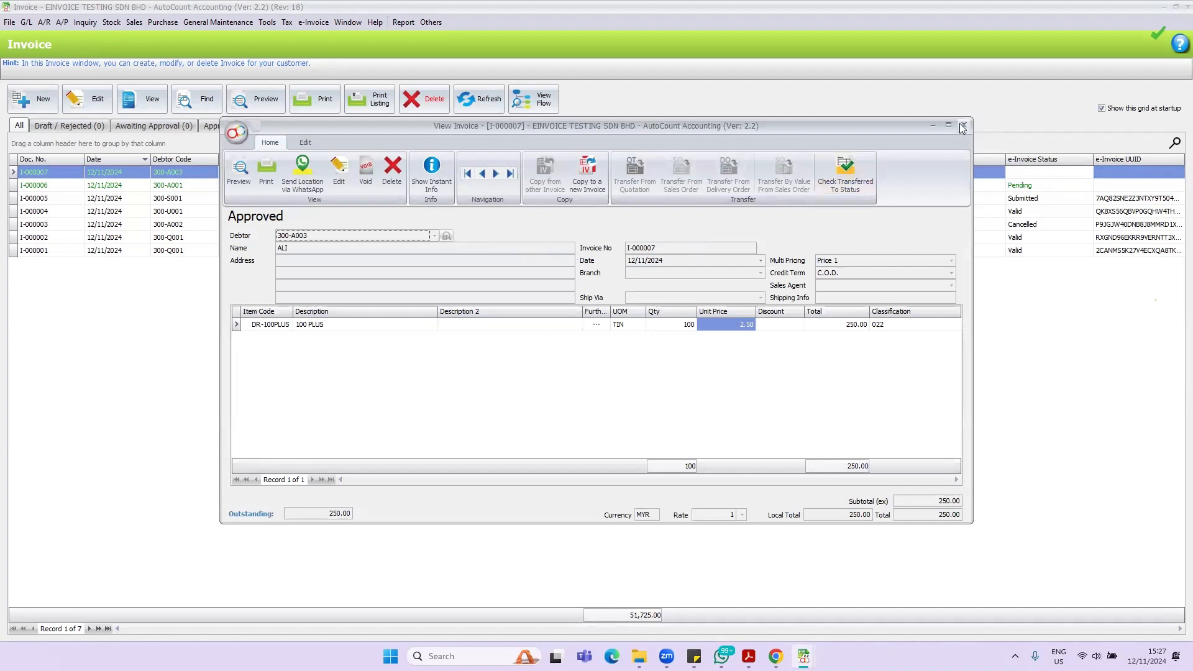
key(Escape)
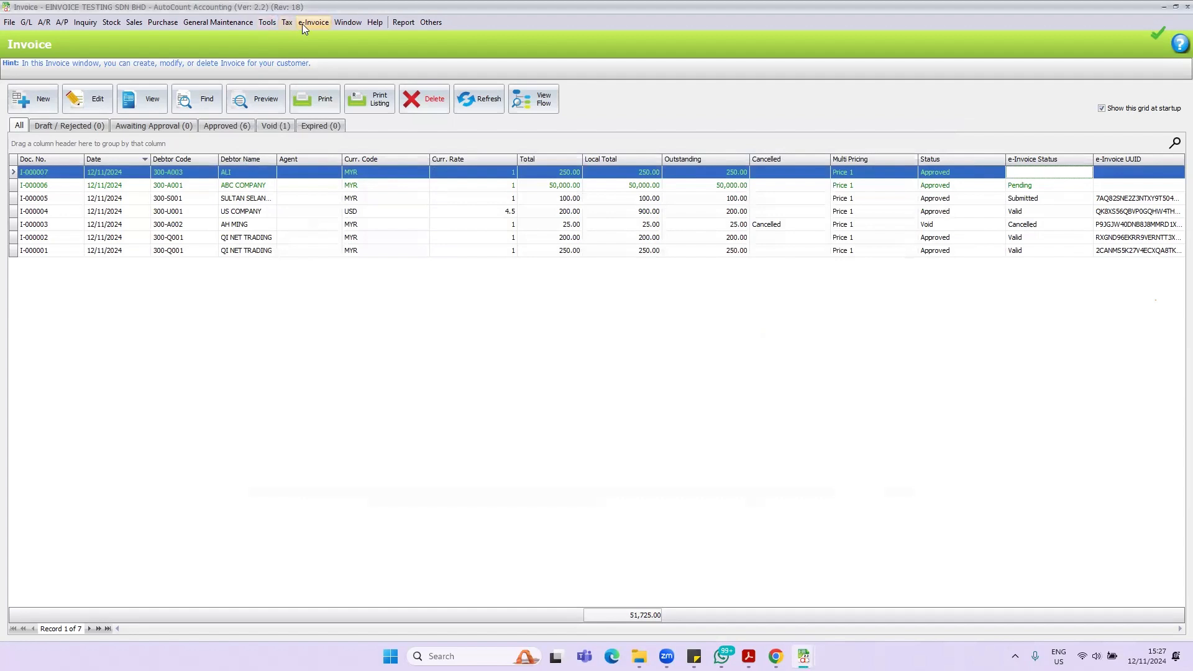
click(302, 23)
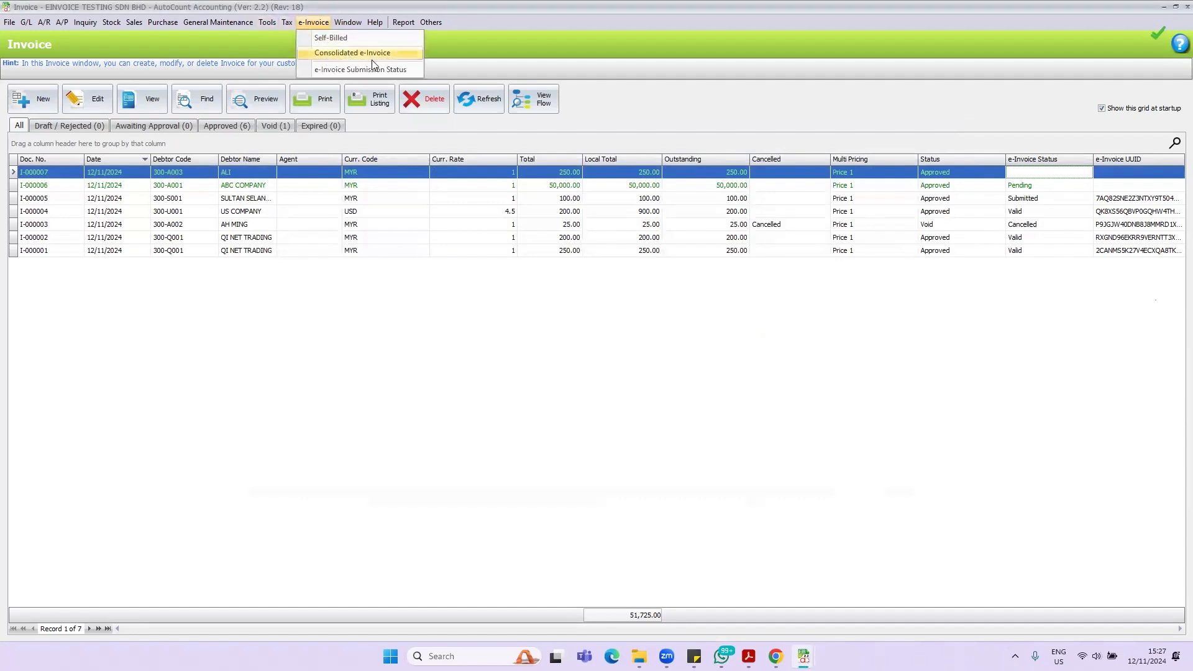
Start a new cash sale for debtor CASH SALES, then open the Debtor Maintenance list.
click(700, 103)
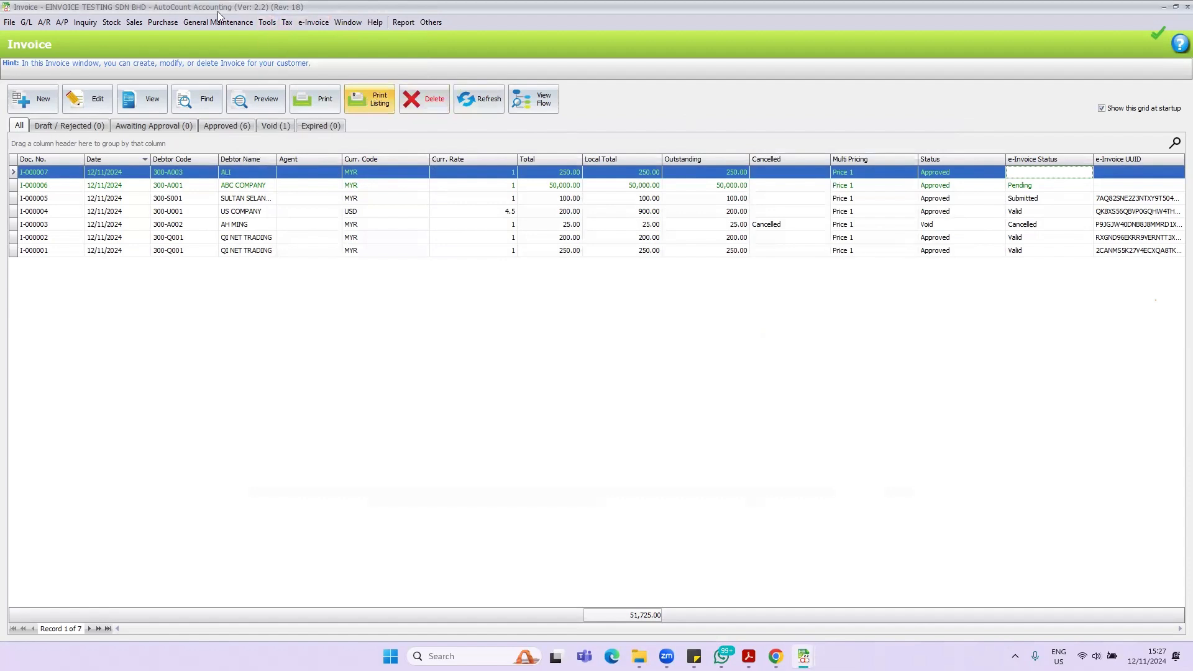
click(133, 23)
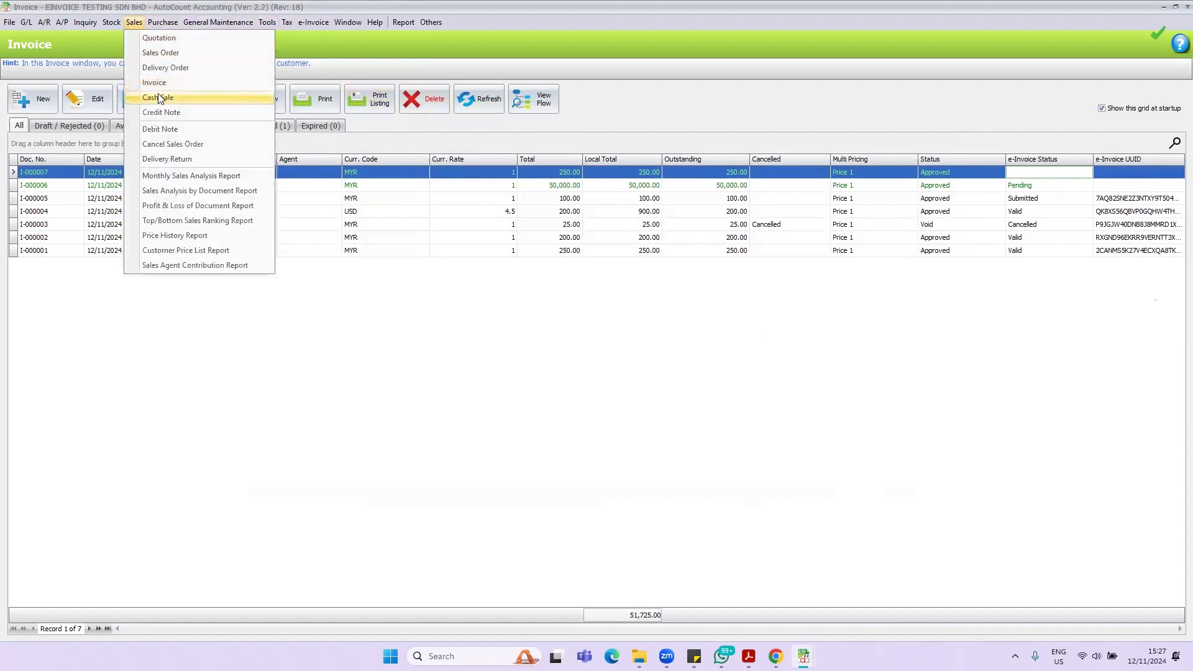
click(160, 98)
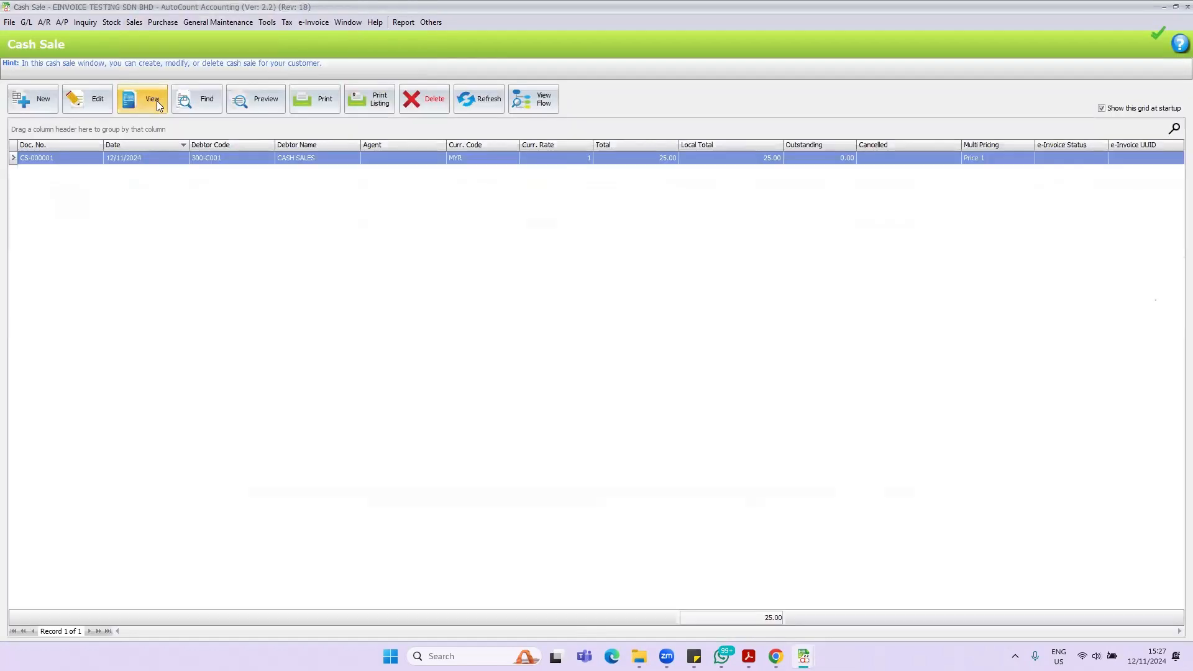
click(45, 100)
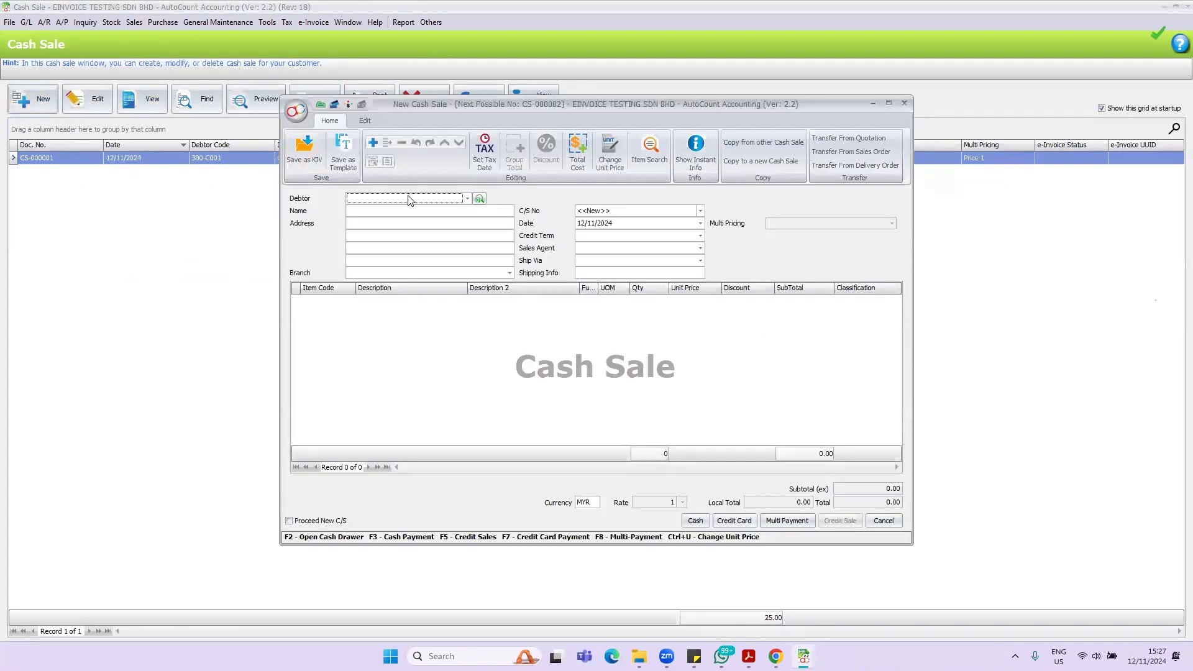
click(409, 199)
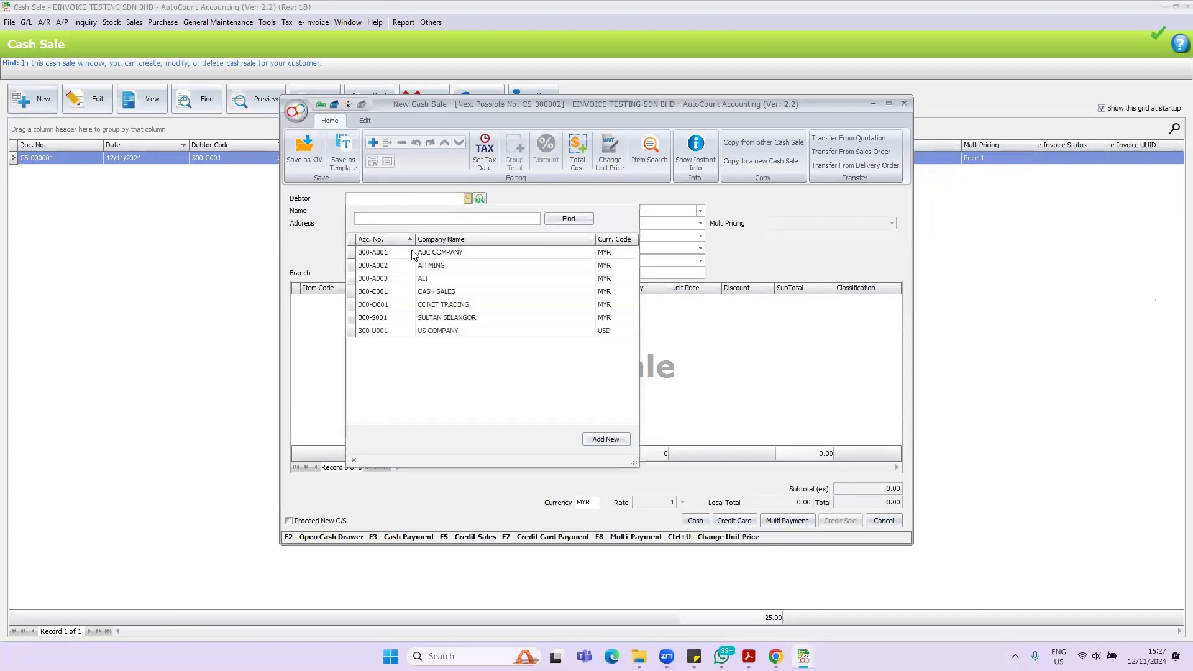
click(452, 292)
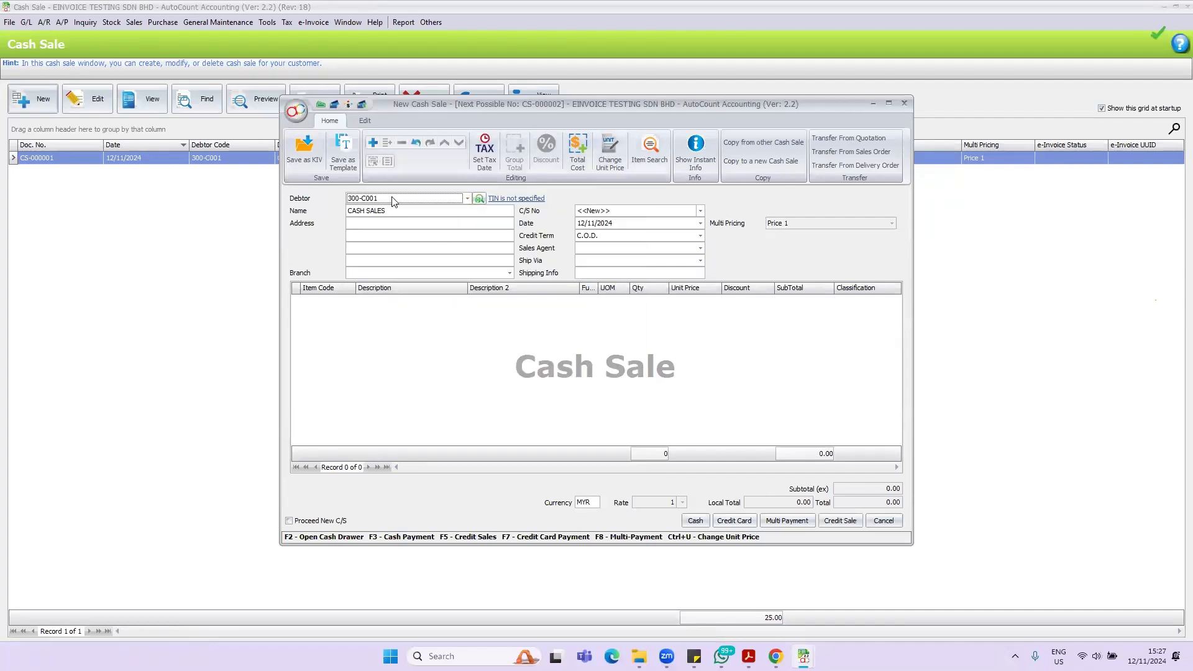
click(44, 22)
click(84, 40)
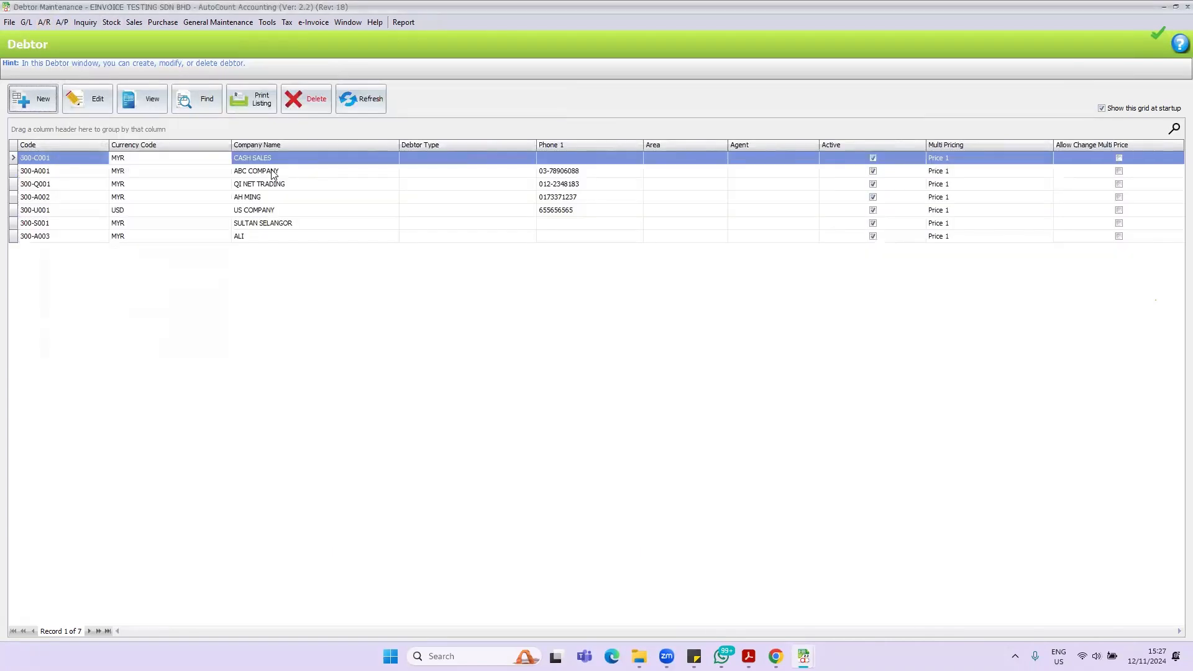
Review the CASH SALES debtor account, confirming it is flagged as a cash sale debtor, and save it.
click(272, 159)
click(99, 106)
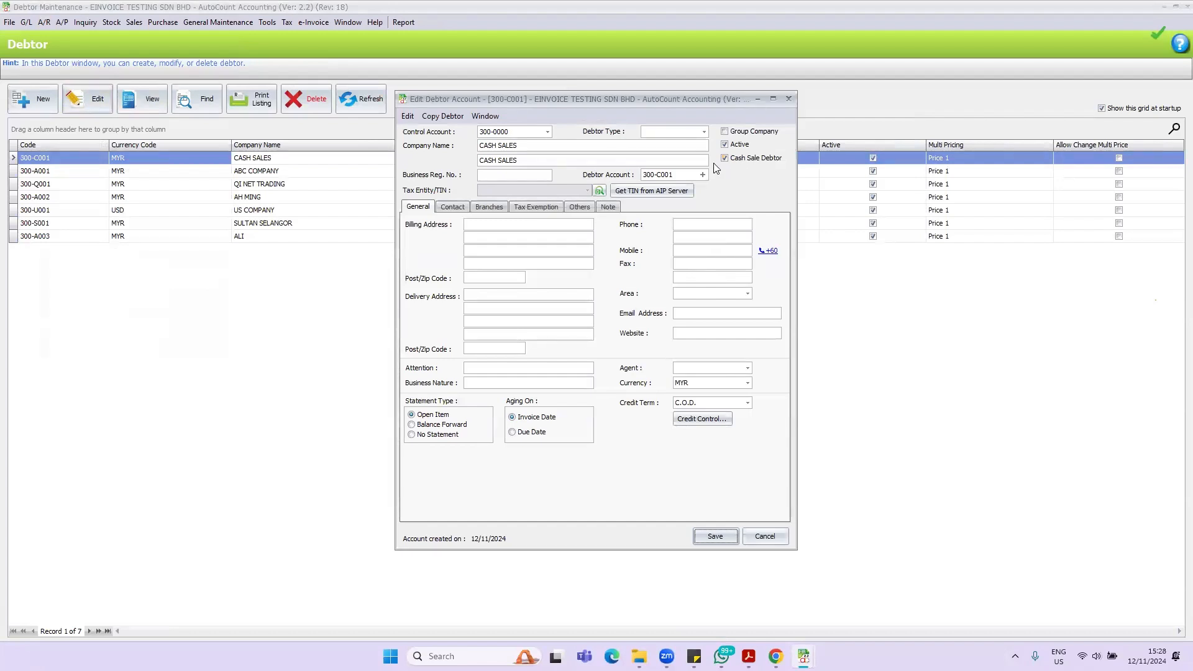
click(715, 536)
Return to the New Cash Sale form for CASH SALES and bring up its tax entity setting.
mouse_move(804, 656)
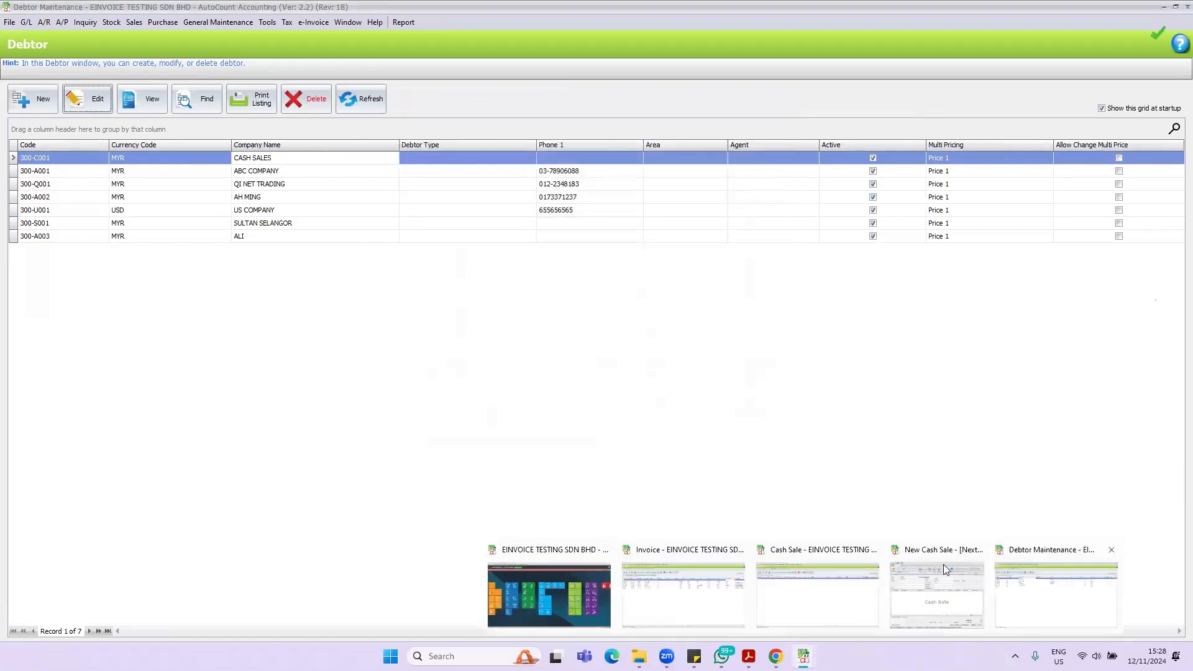
click(966, 584)
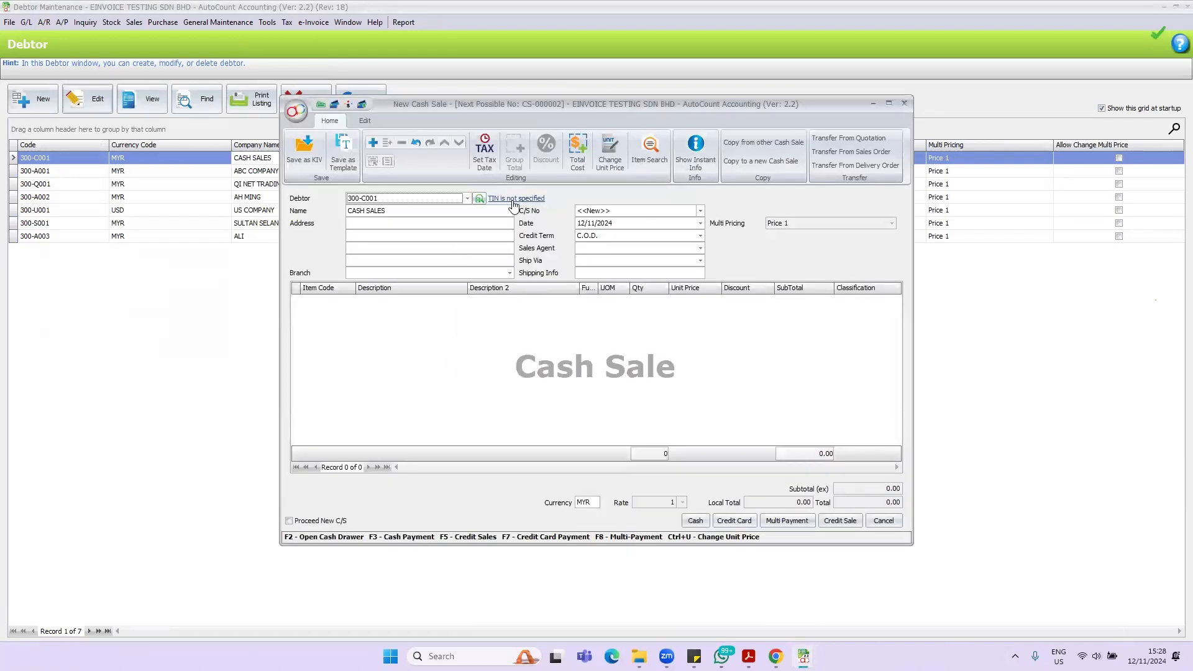
click(515, 199)
Start a new tax entity from the Tax Entity lookup, defaulting to local Business, MSIC 00000, Malaysia, Selangor.
click(624, 306)
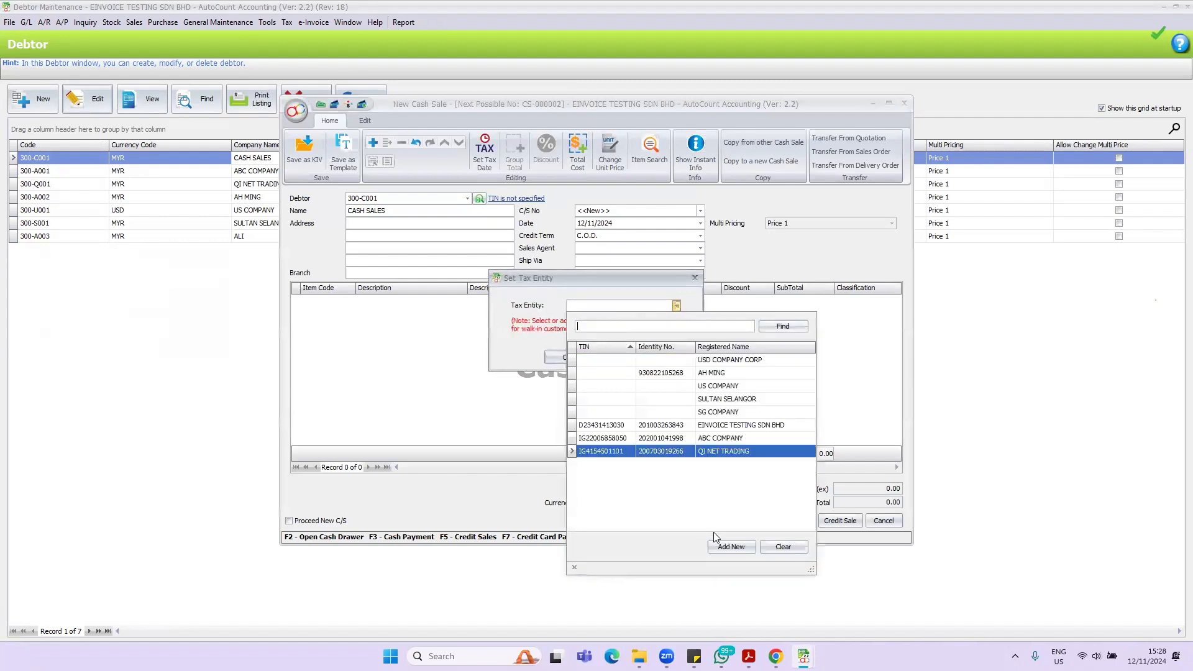
click(728, 547)
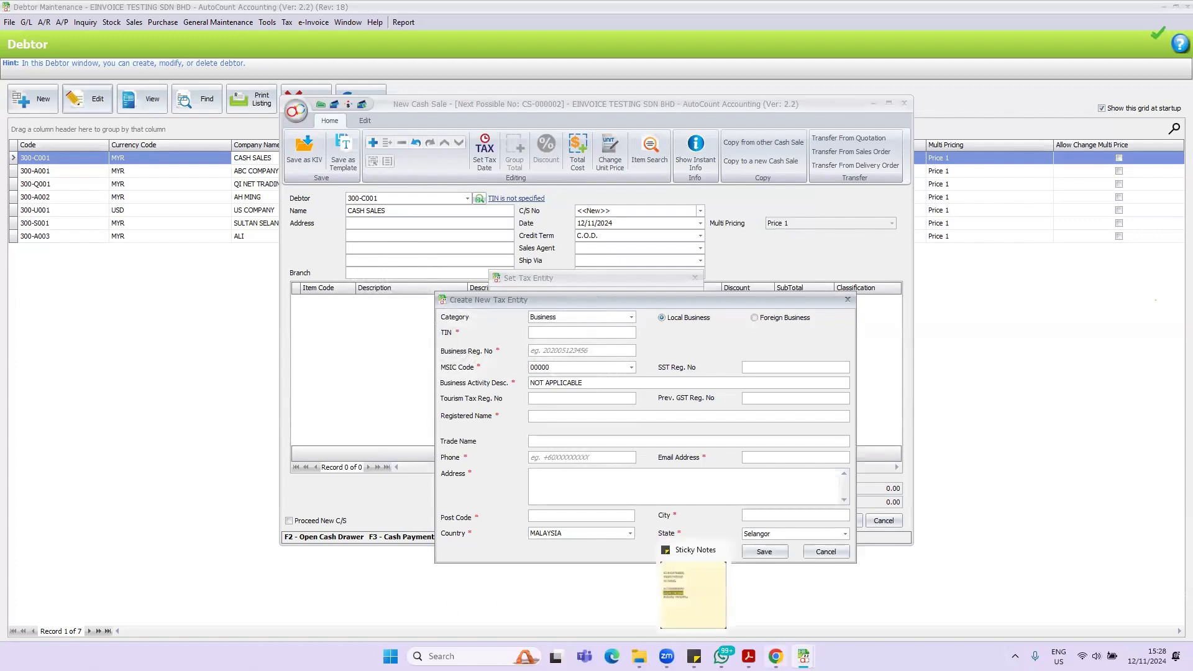
right_click(804, 657)
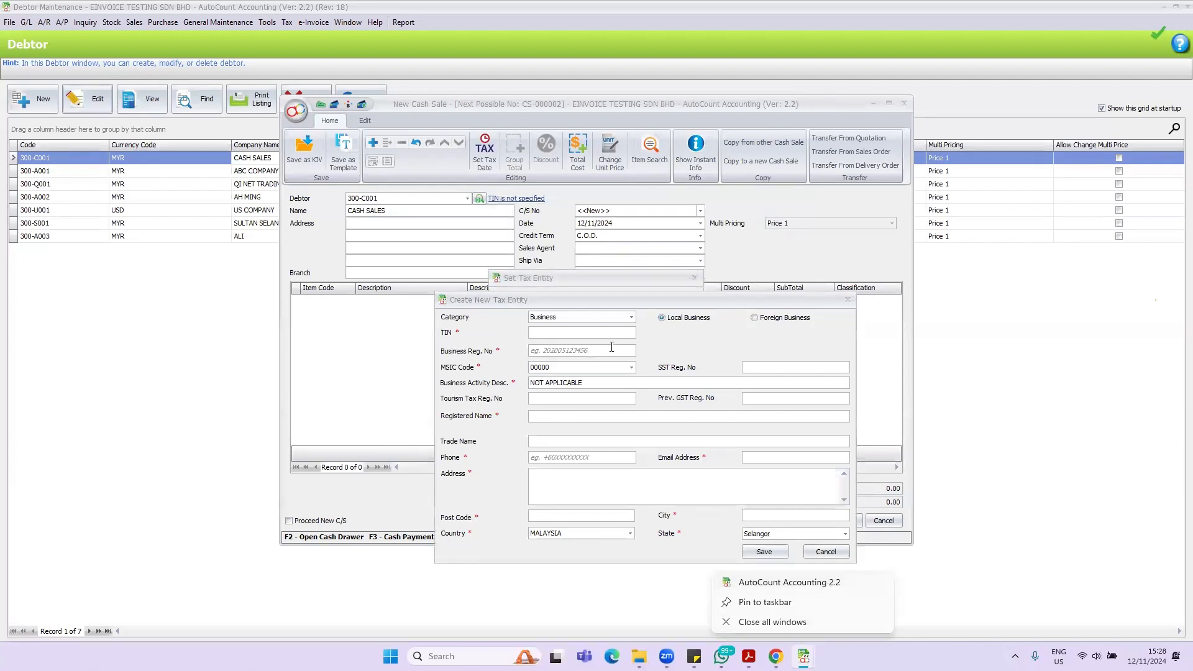
click(743, 489)
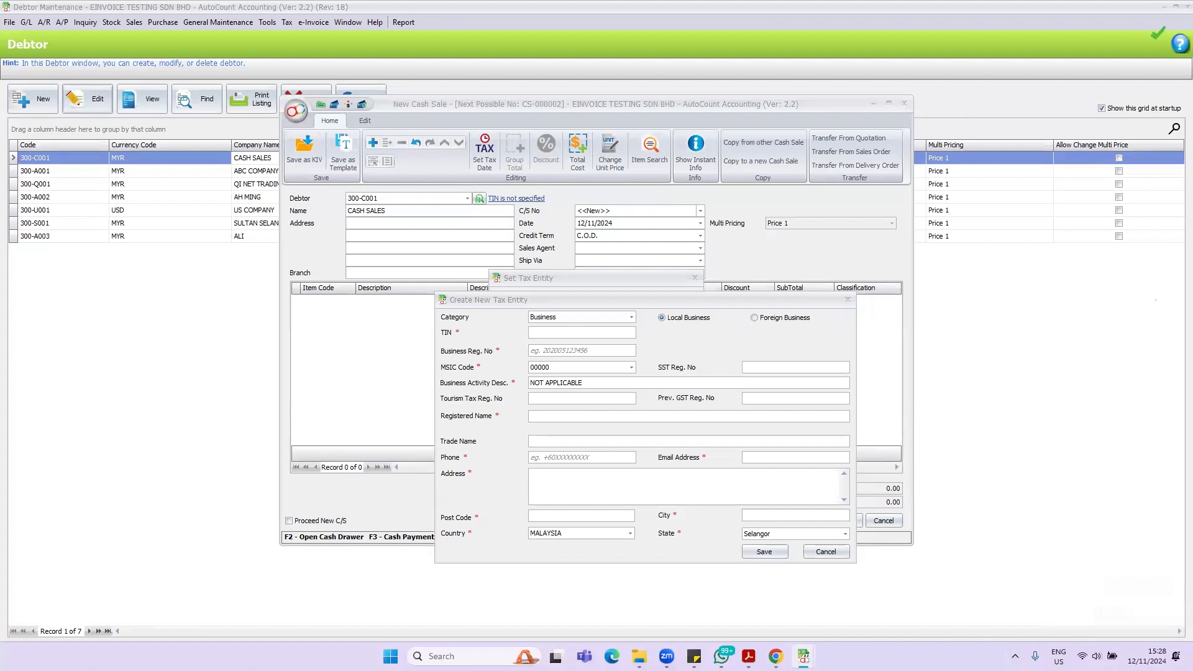
click(574, 332)
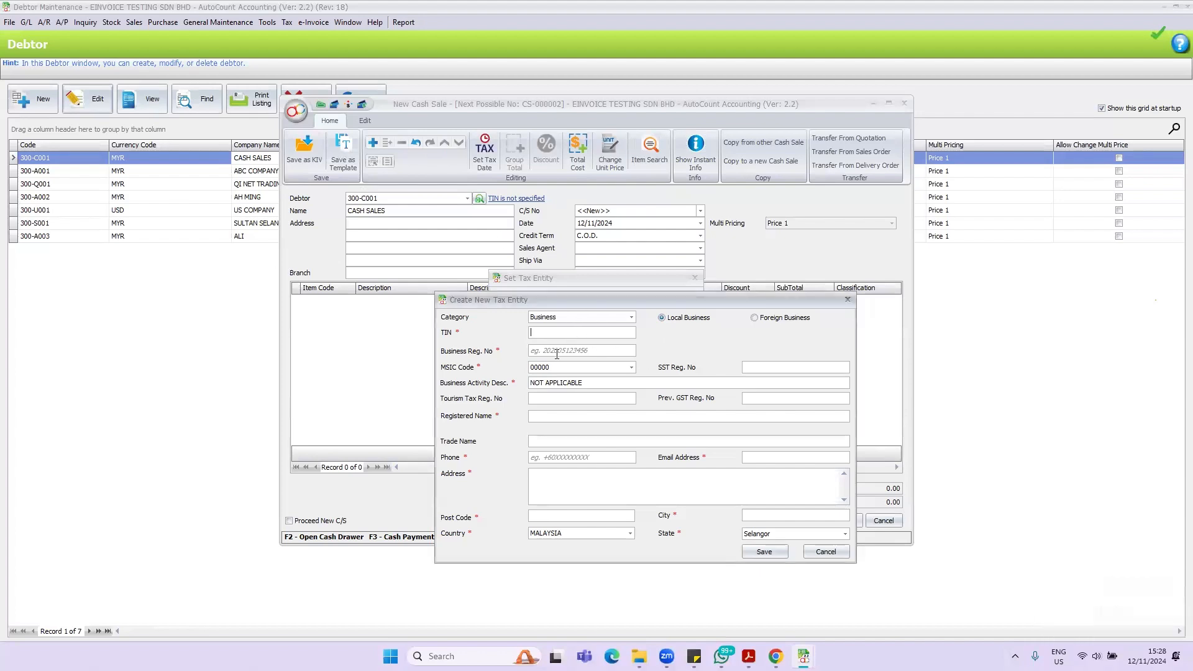
Paste the company's TIN, business registration number and registered name AUTO COUNT SDN BHD.
key(ctrl+v)
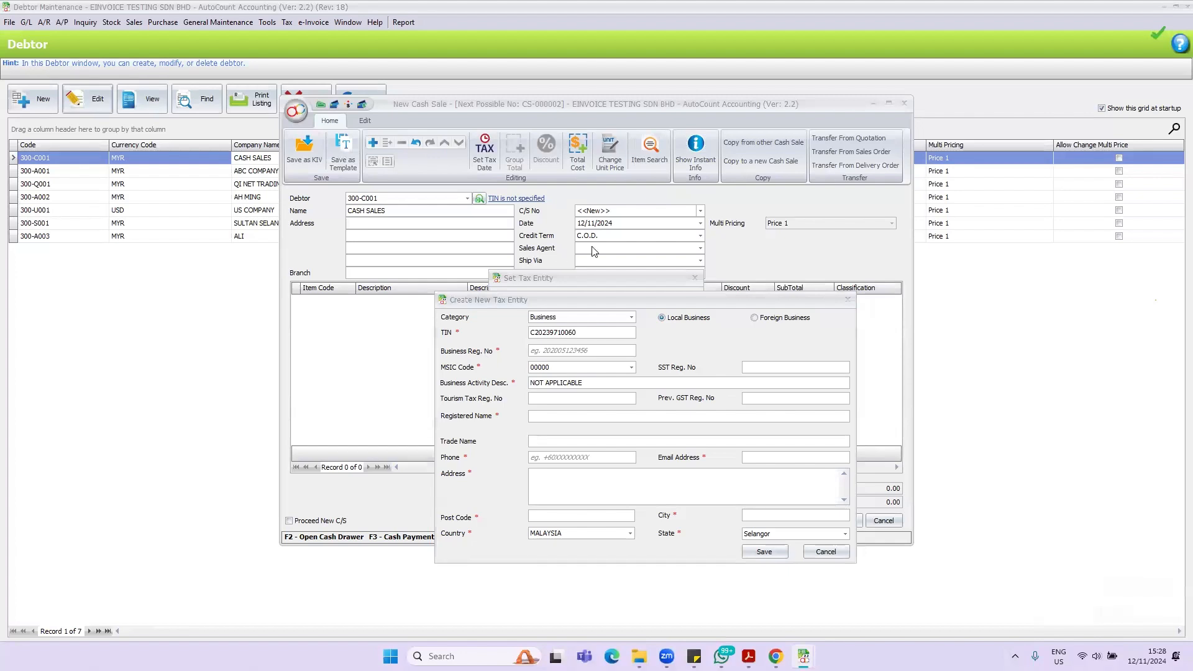
click(583, 352)
key(ctrl+v)
click(553, 416)
text(AUTO COUNT SDN BHD)
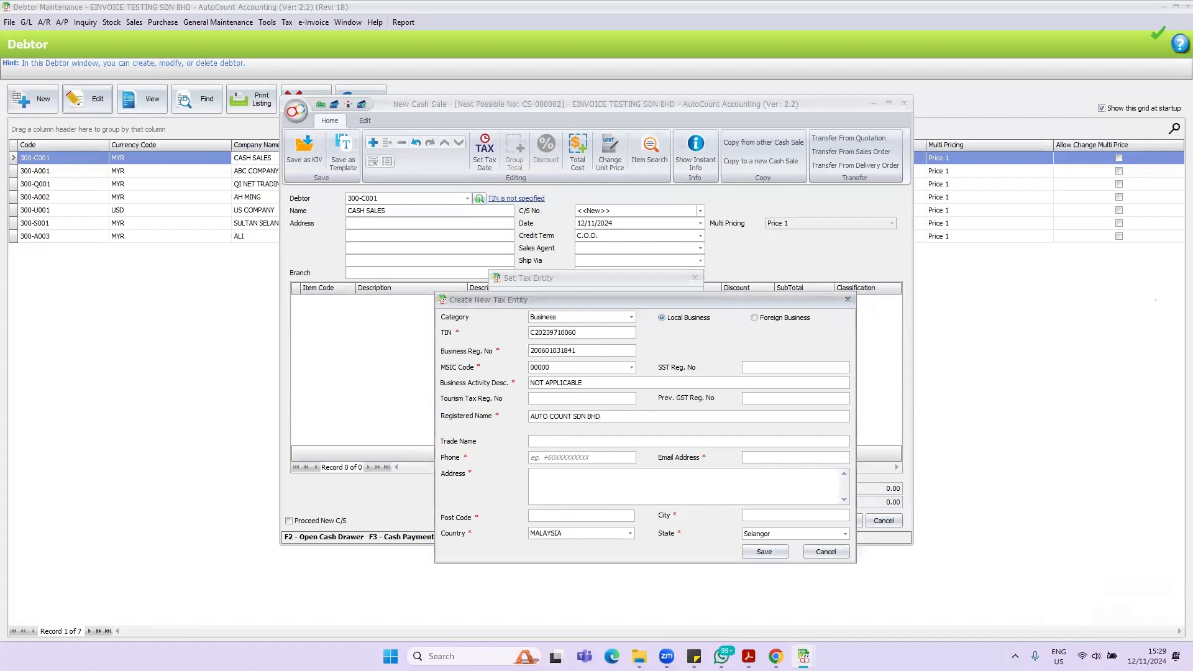
Add the company address, phone and e-mail, save the tax entity and attach it to the cash sale.
click(558, 471)
text(B2-3A-01, Level 3A, Block B2 Meritus @ Oasis Corporate Park, 2, Jalan PJU 1a/2, Ara Damansara,)
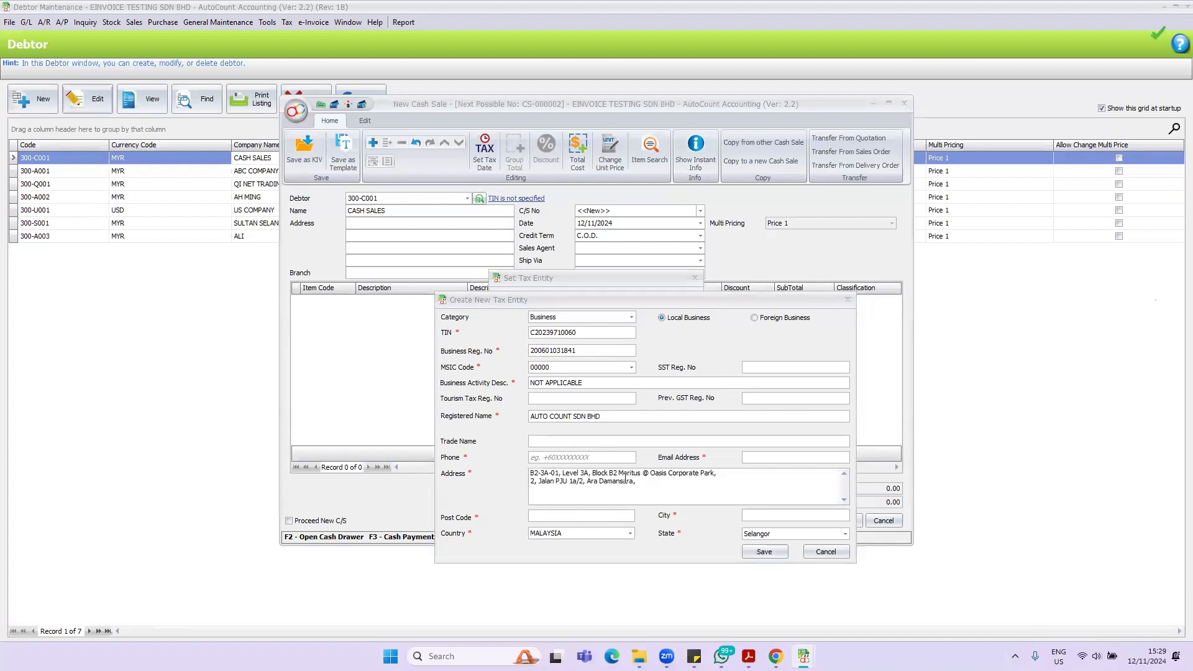
click(612, 458)
key(ctrl+v)
click(748, 460)
key(ctrl+v)
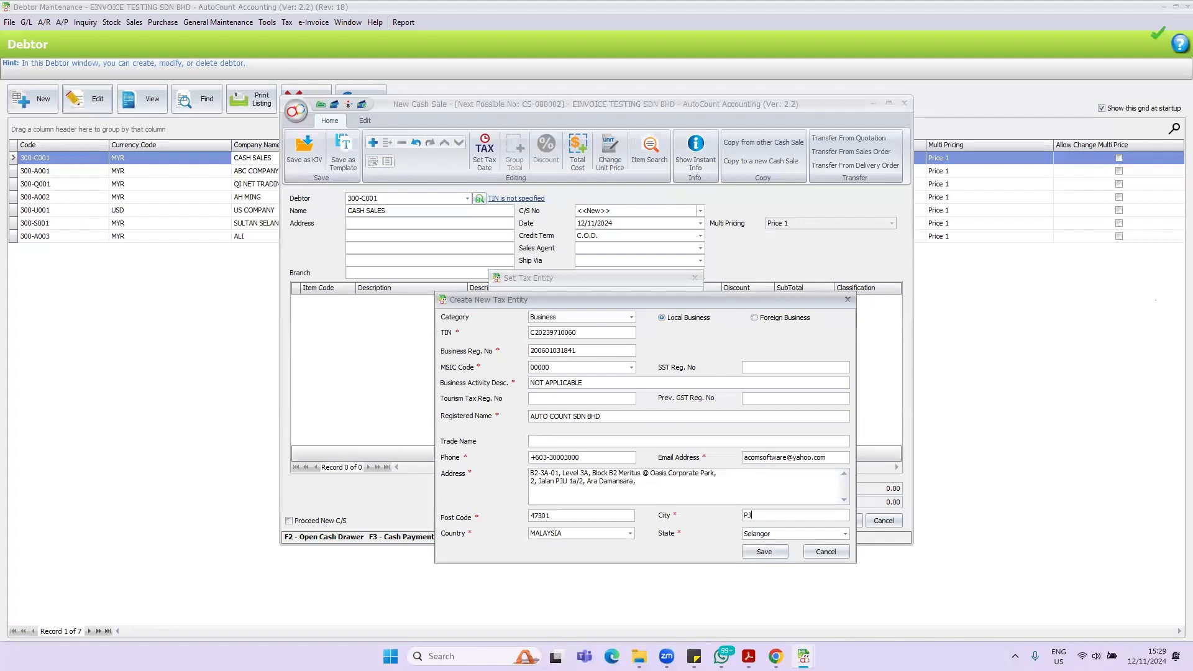
click(764, 550)
click(571, 360)
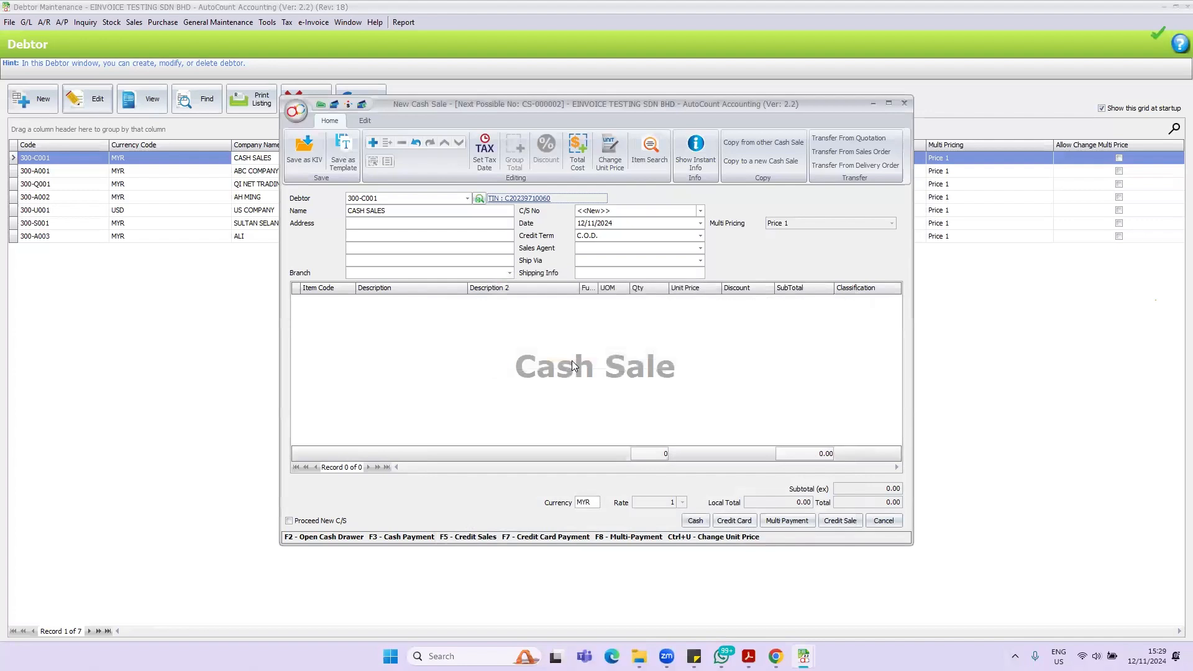
Add PERODUA ENGINE OIL 5W40 4L and REPAIR SERVICE as the cash sale's item lines.
click(339, 381)
click(350, 301)
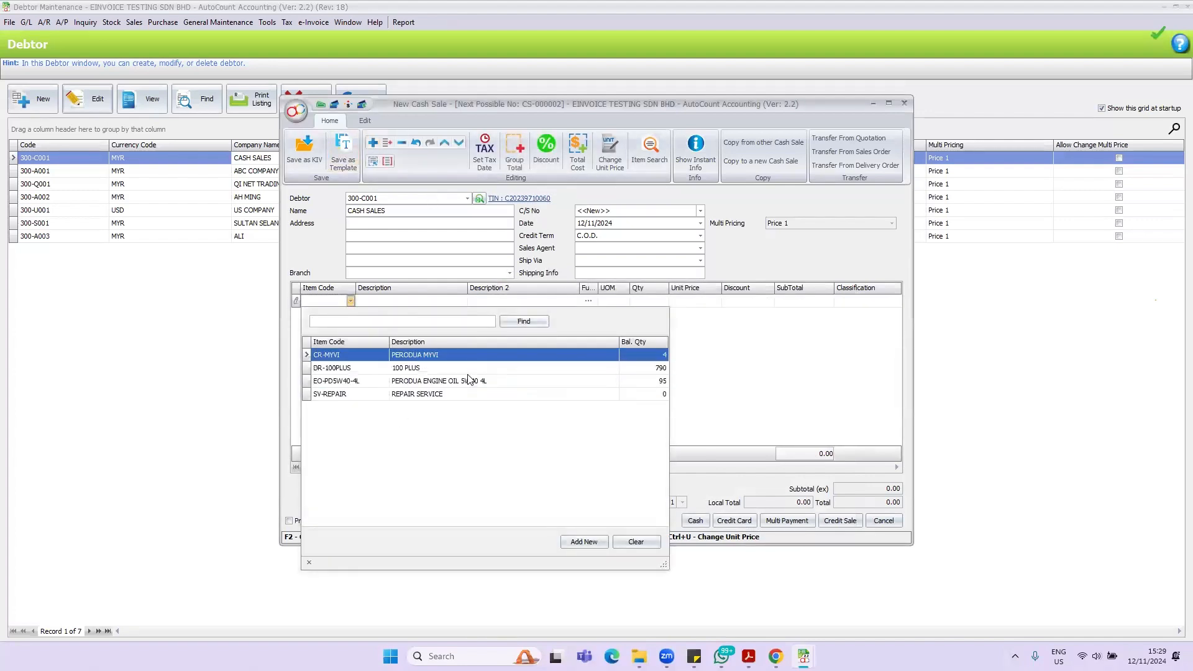
click(467, 379)
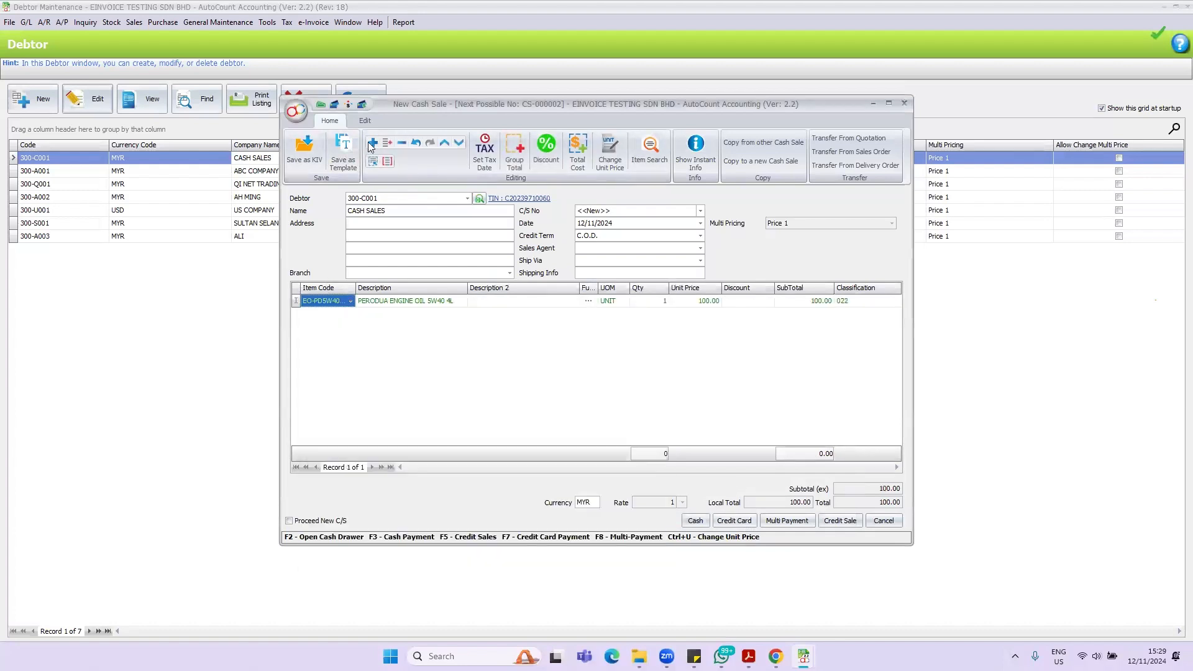
click(347, 313)
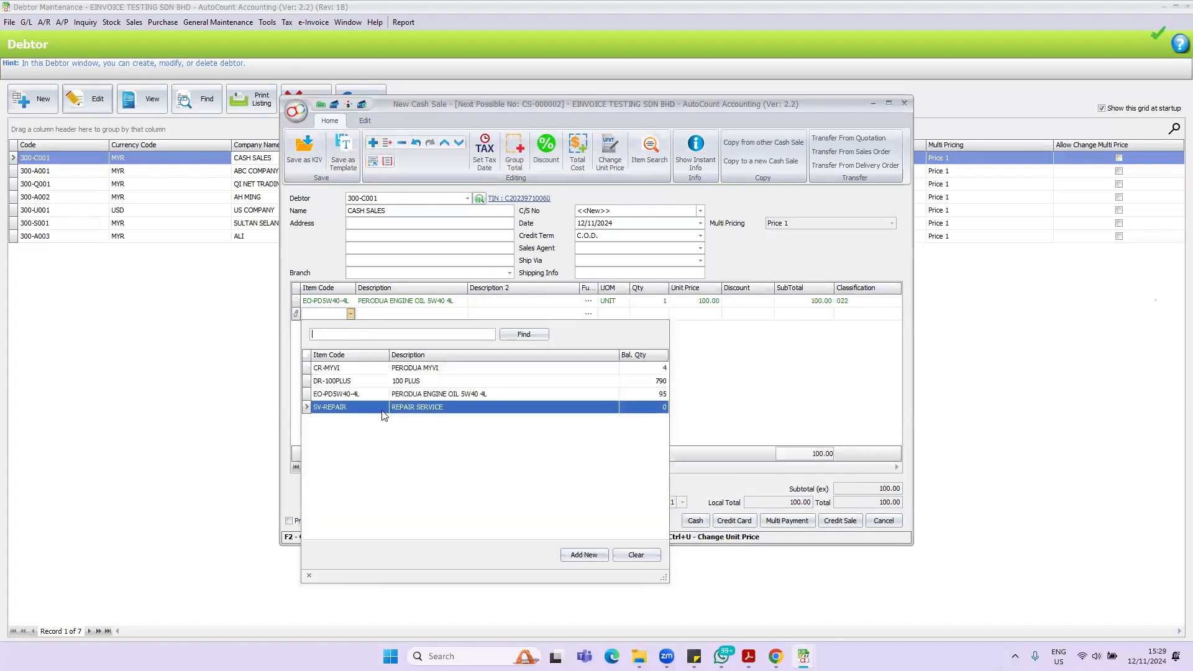
click(383, 411)
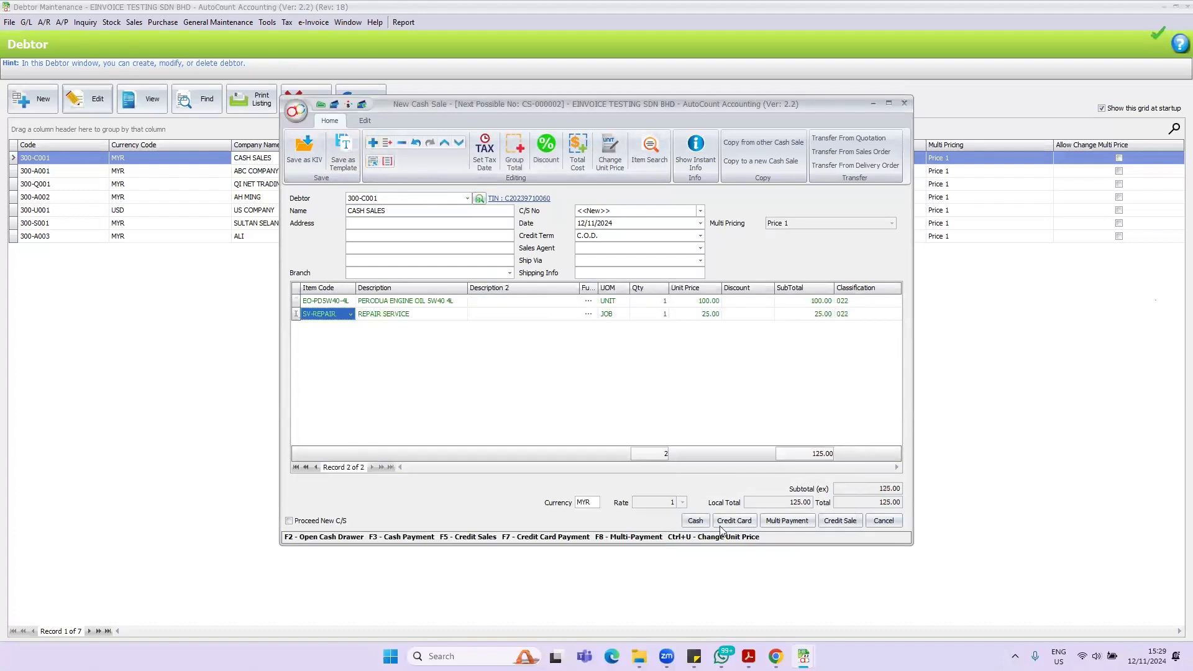
Pay the 125.00 sale with 130.00 cash and save it as CS-000002.
click(686, 523)
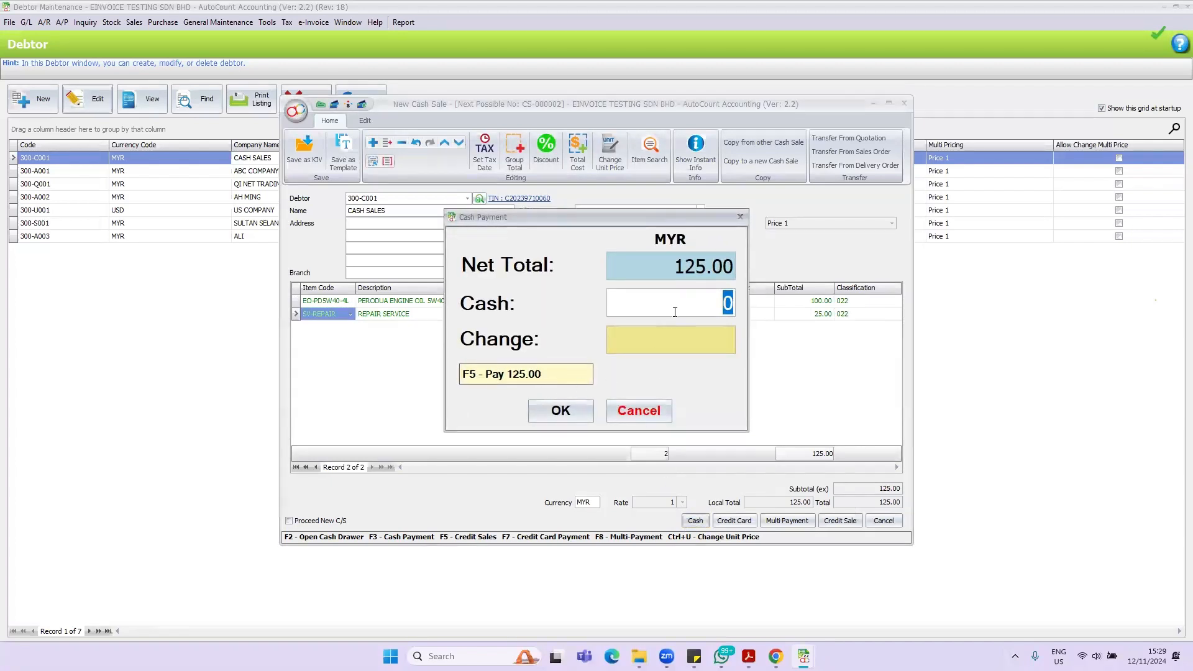
text(130)
click(569, 403)
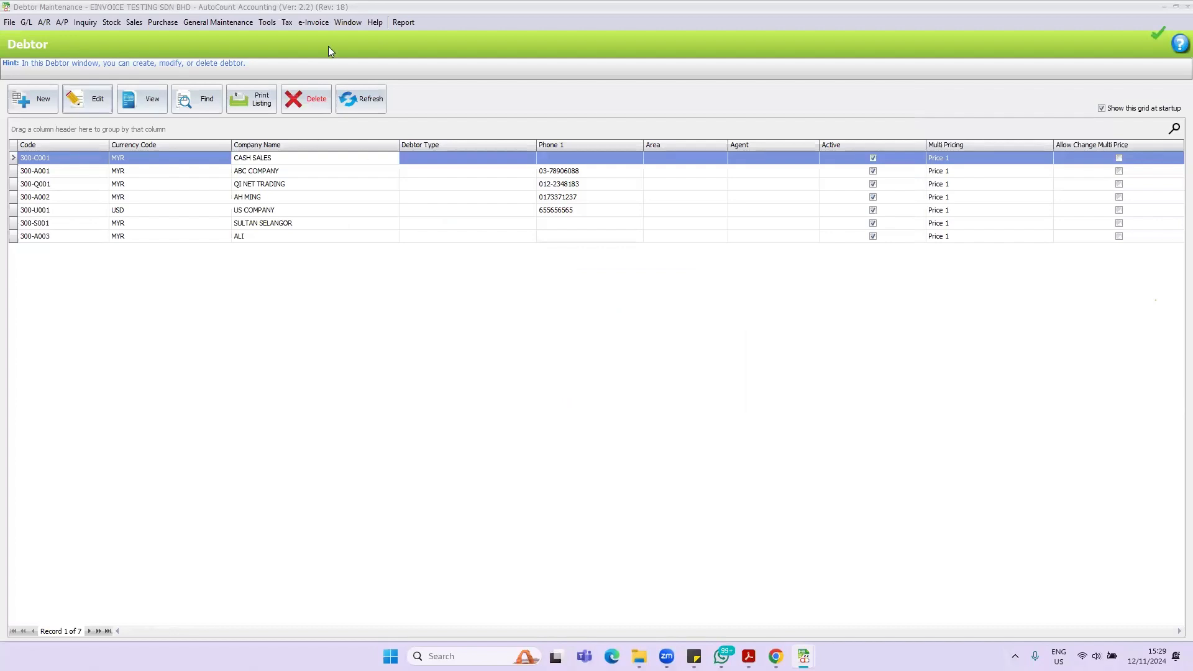
key(Escape)
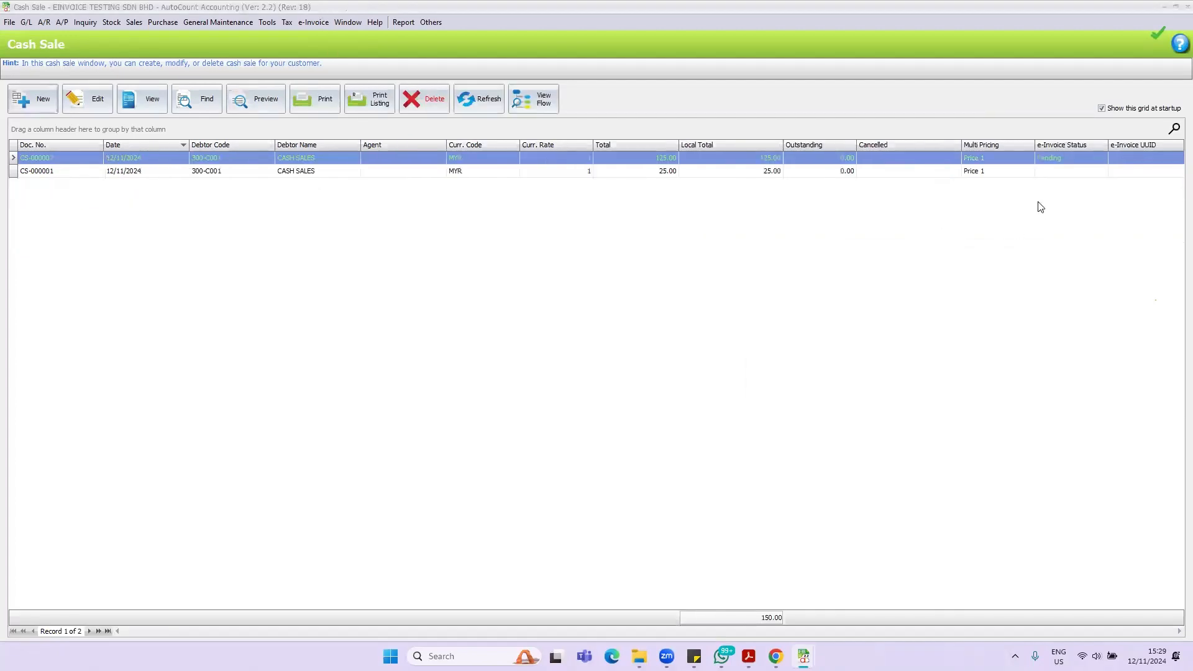
Refresh CS-000002's e-invoice status and preview it with the Cash Sale (Malaysia e-Invoice) layout.
click(1071, 160)
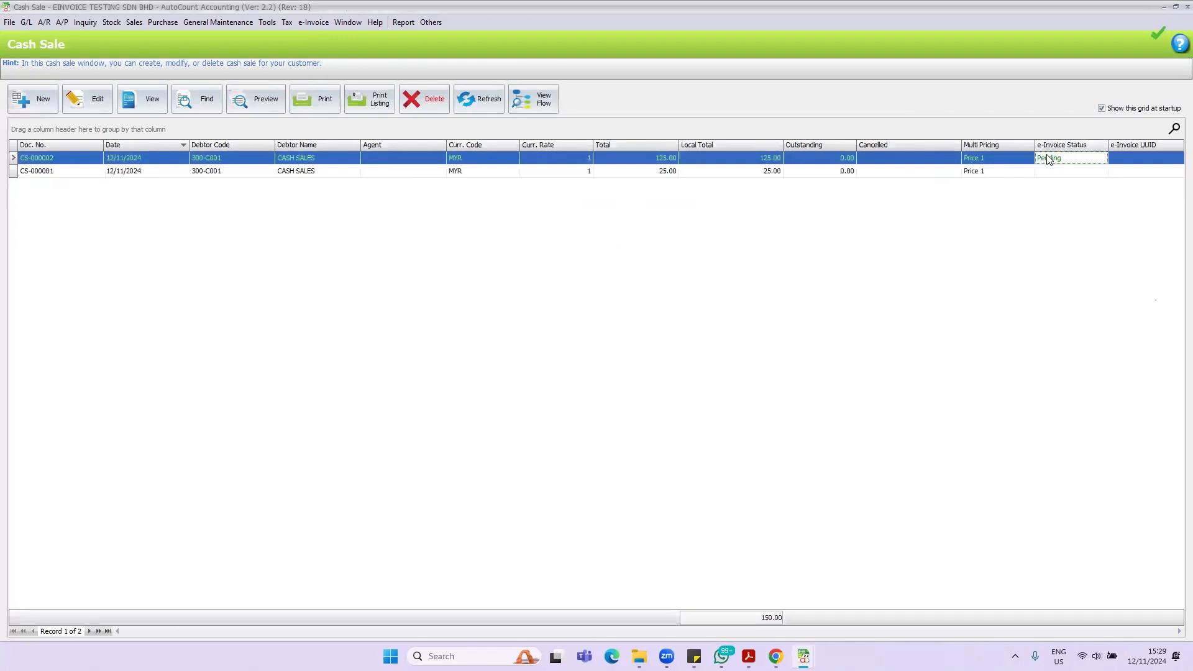
click(479, 101)
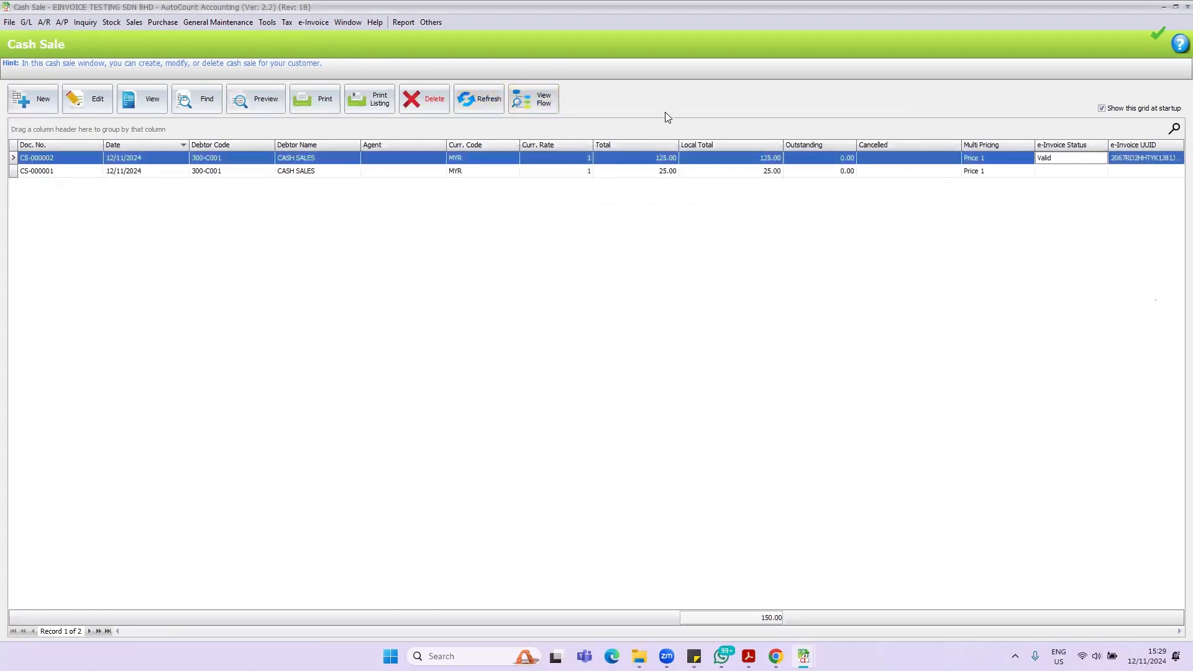
click(253, 107)
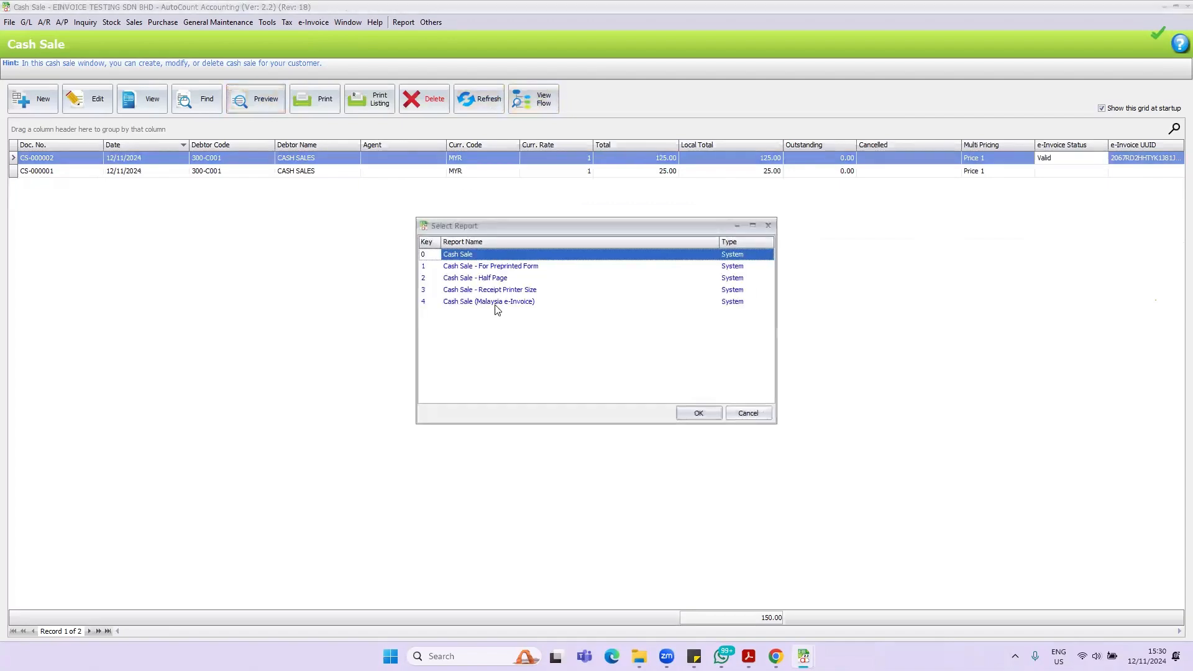
click(497, 303)
double_click(496, 304)
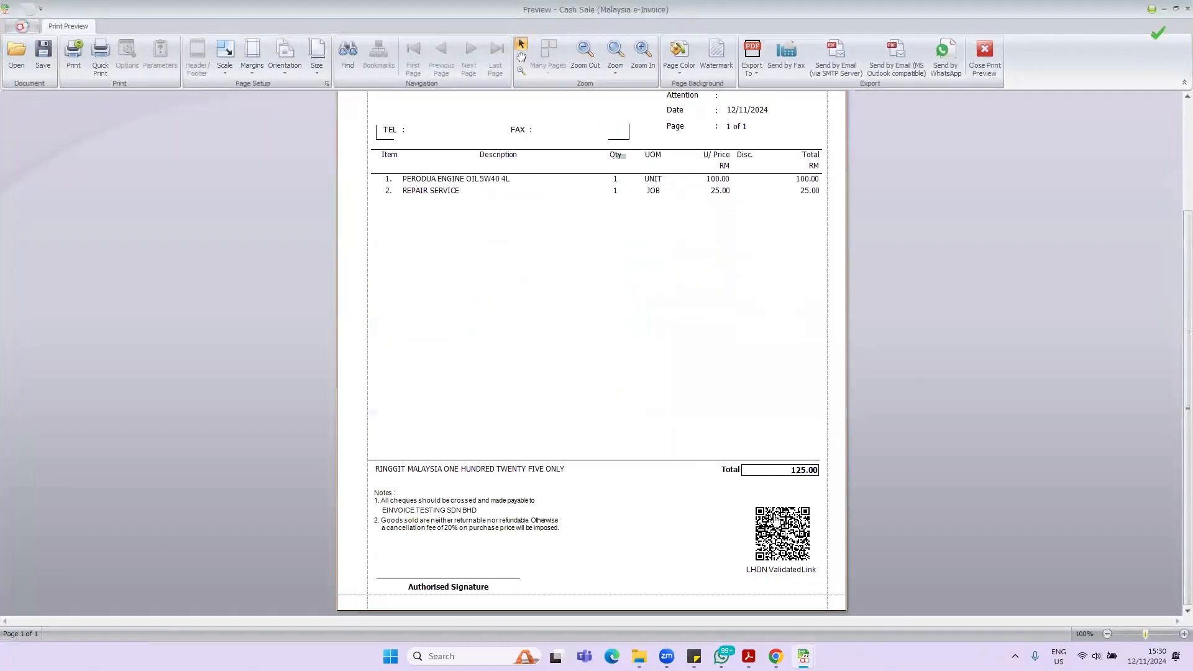
Check the e-invoice on the MyInvois Portal via its QR code, then close the preview.
click(802, 525)
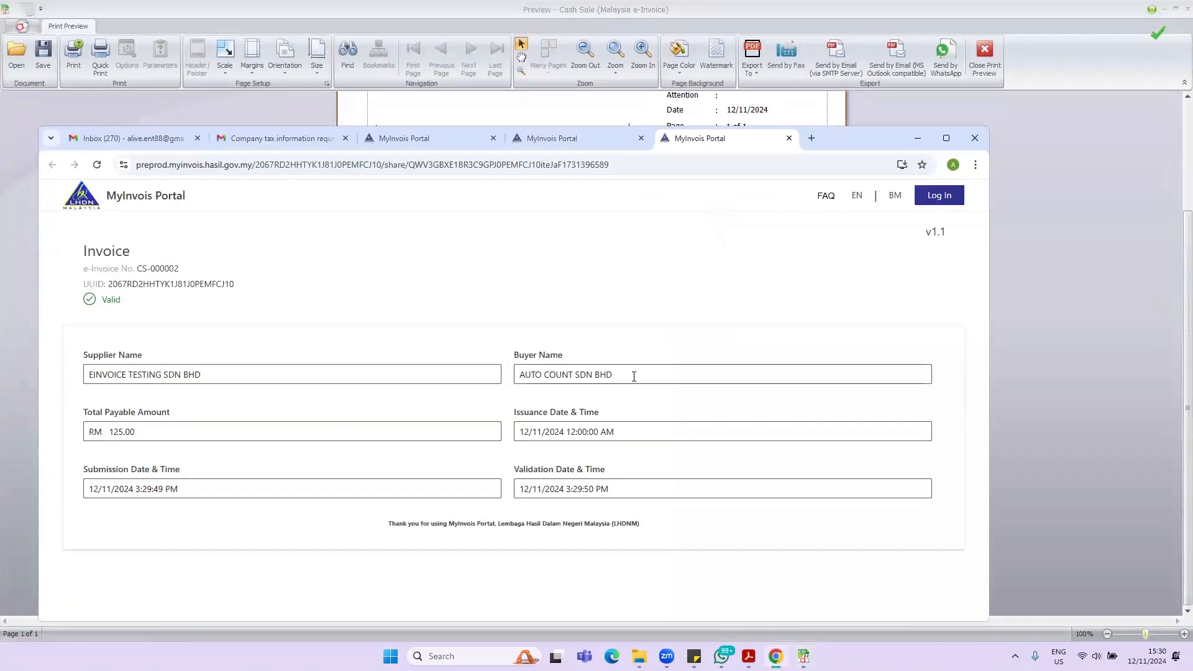
click(633, 375)
key(ctrl+a)
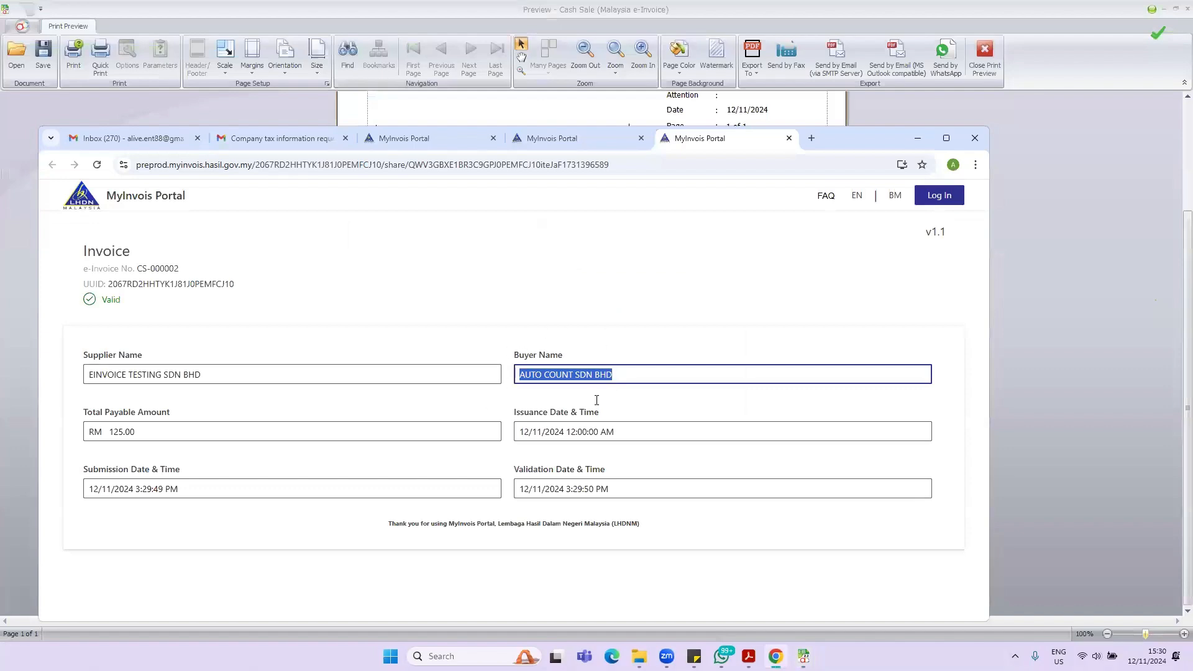
click(917, 135)
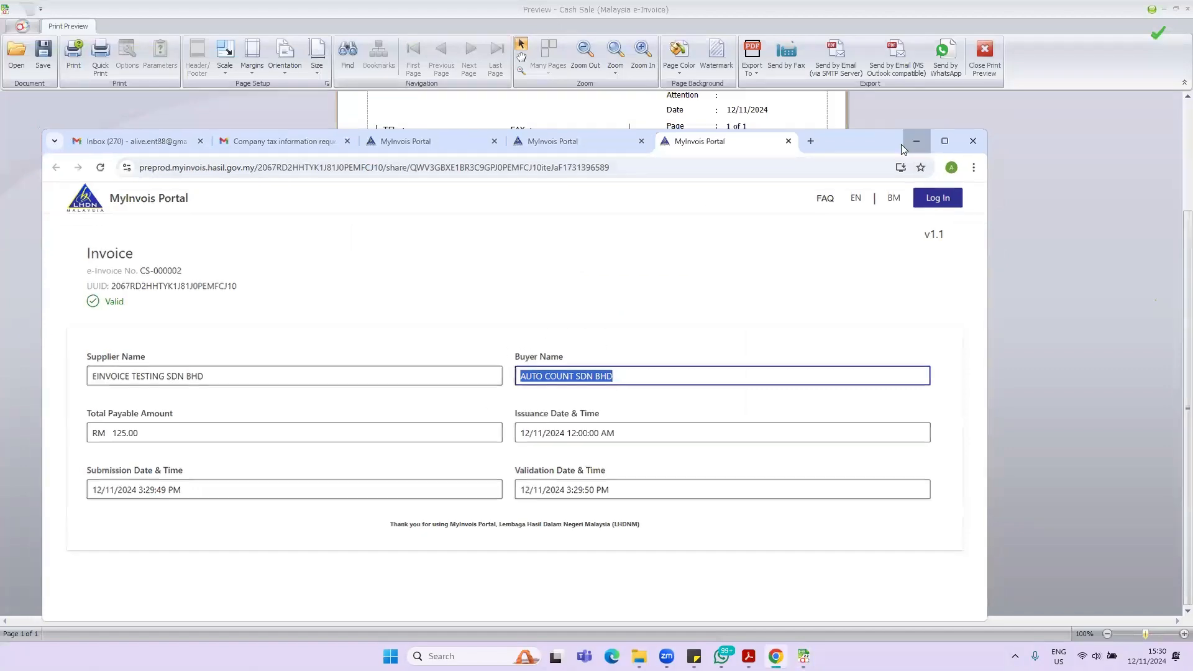
scroll(400, 192, up, 2)
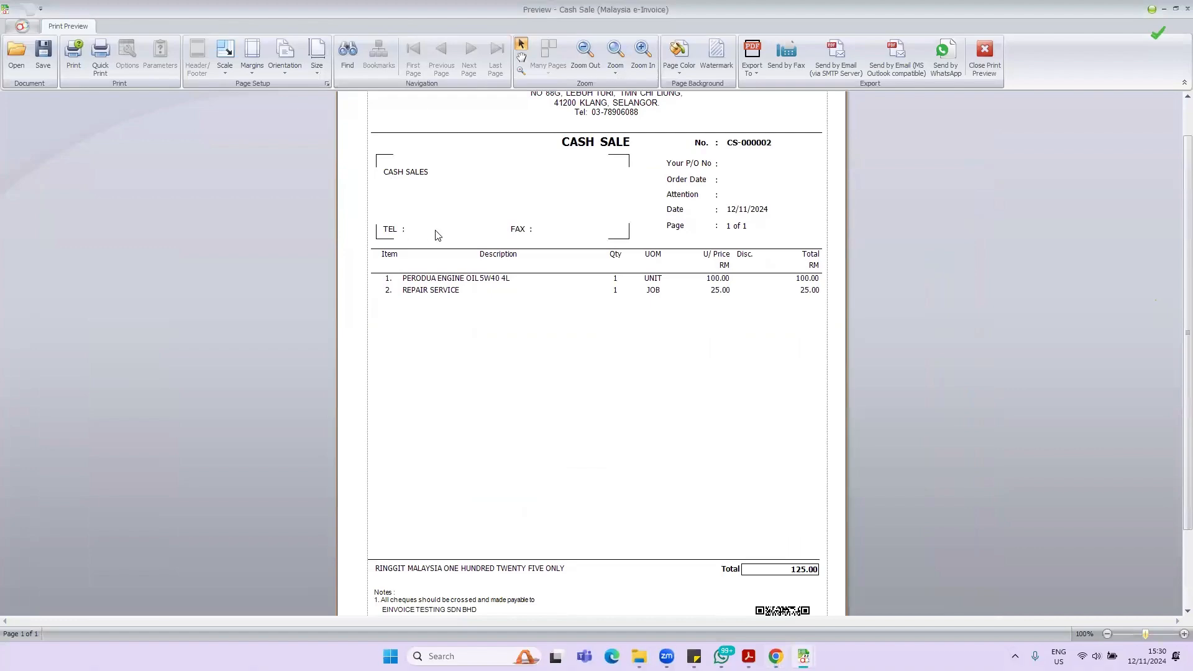
click(973, 58)
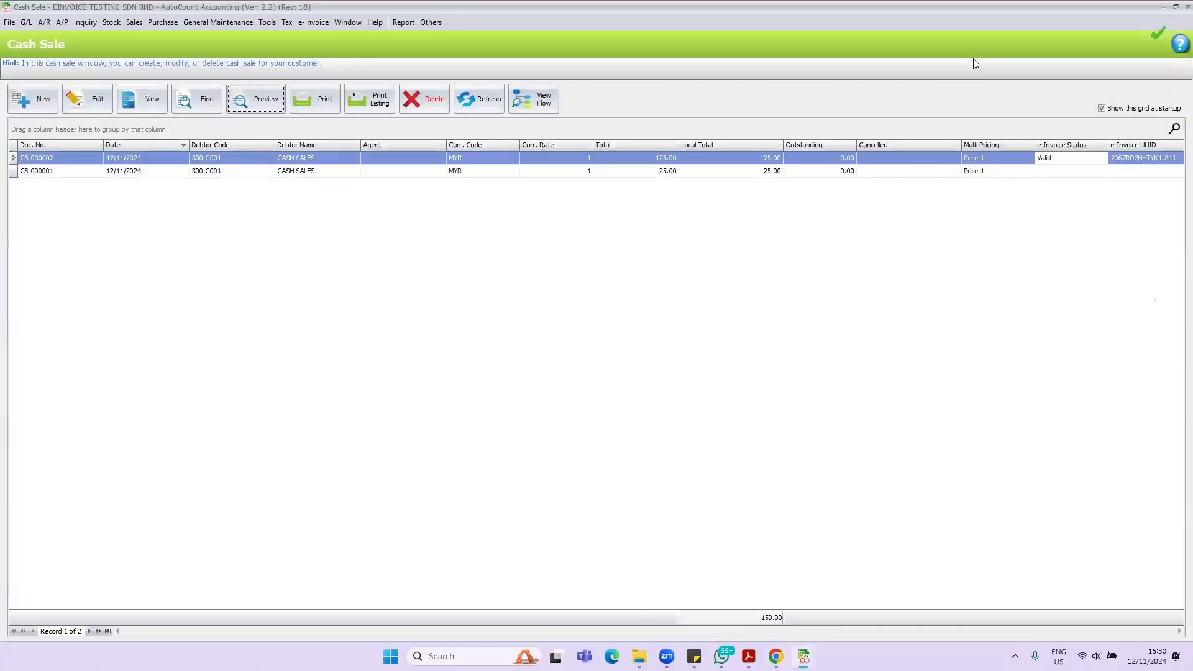
click(750, 228)
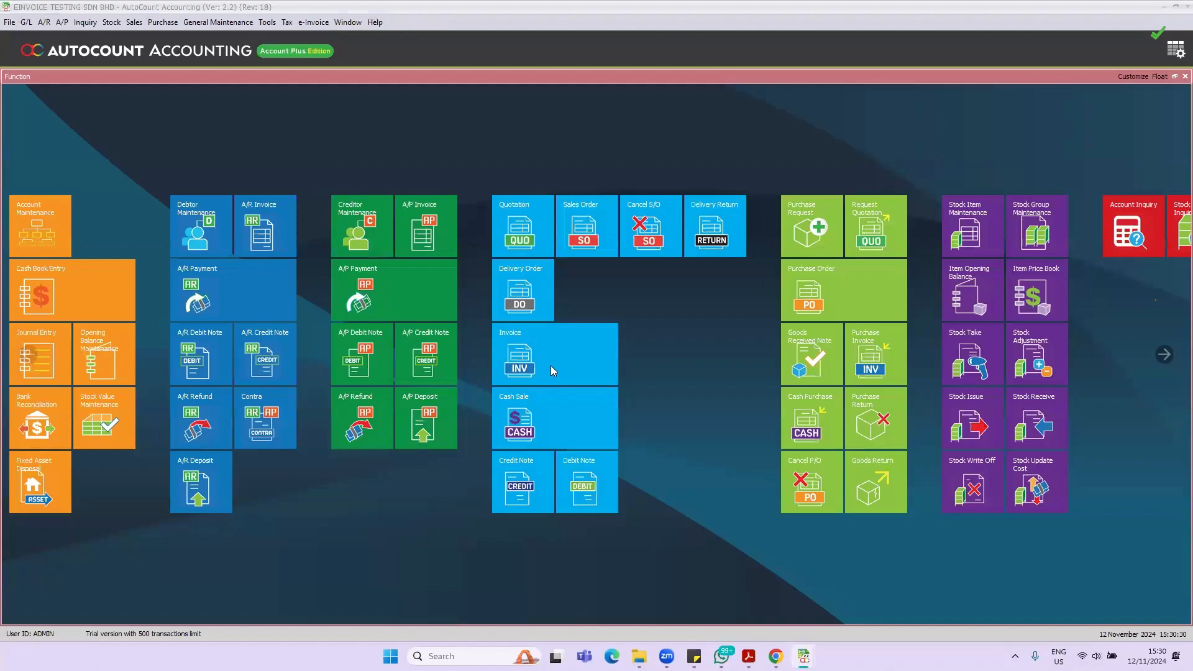
Start a new invoice for debtor ALI backdated to 09/11/2024.
click(550, 371)
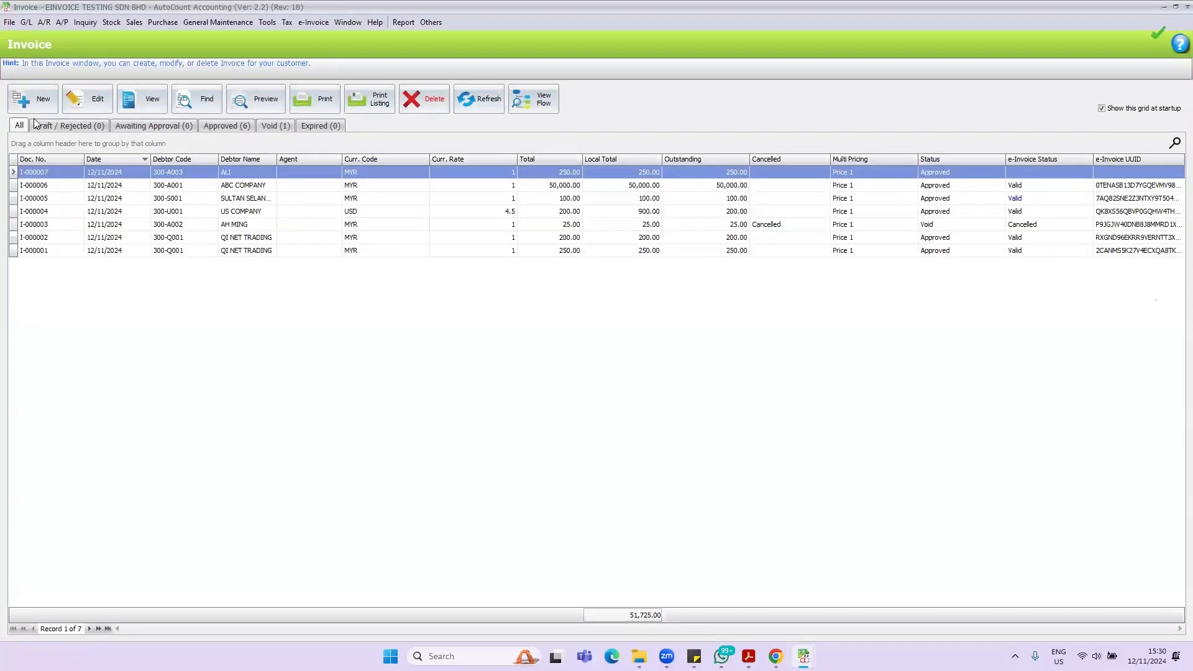
click(35, 99)
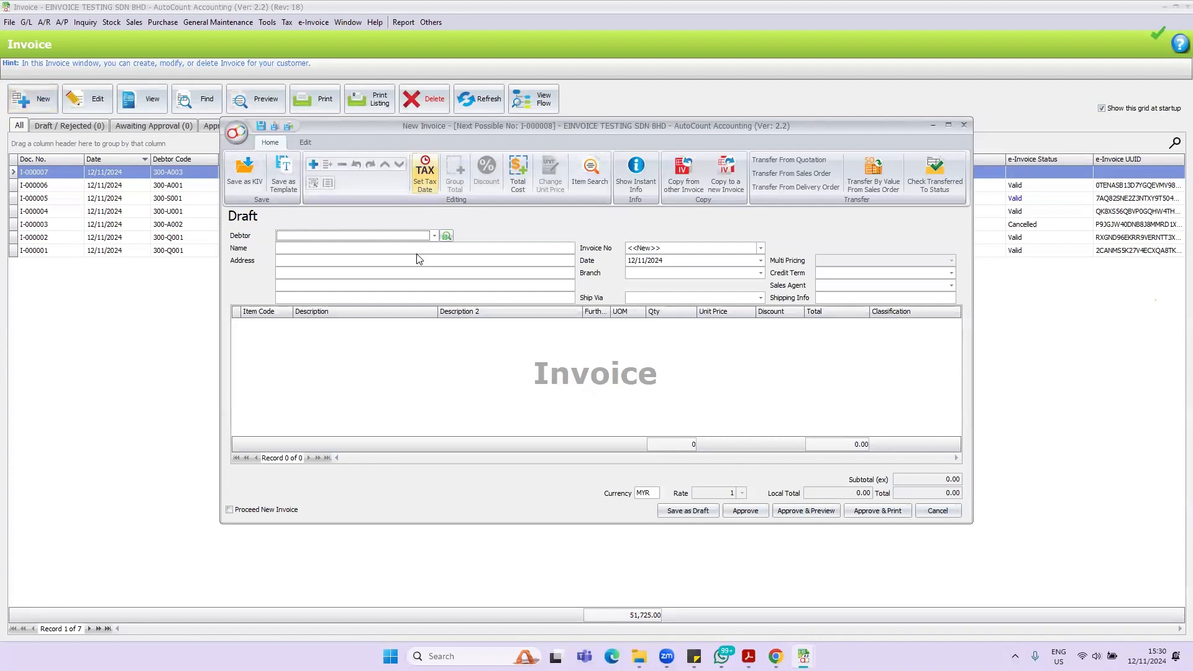
click(433, 236)
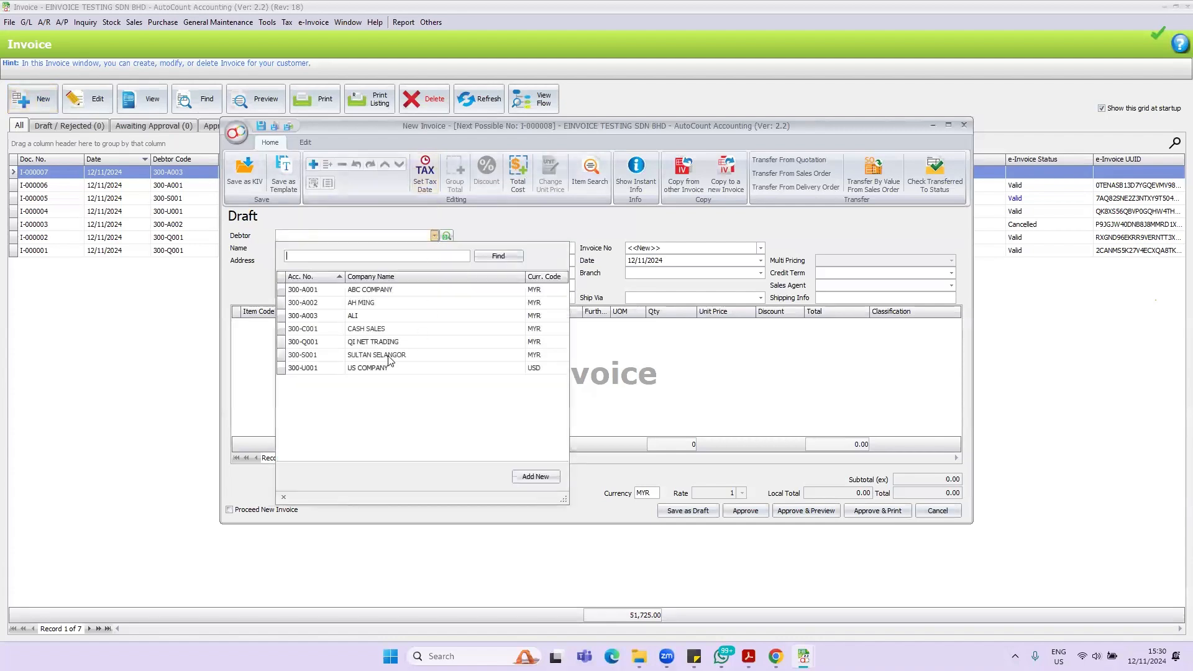
click(369, 315)
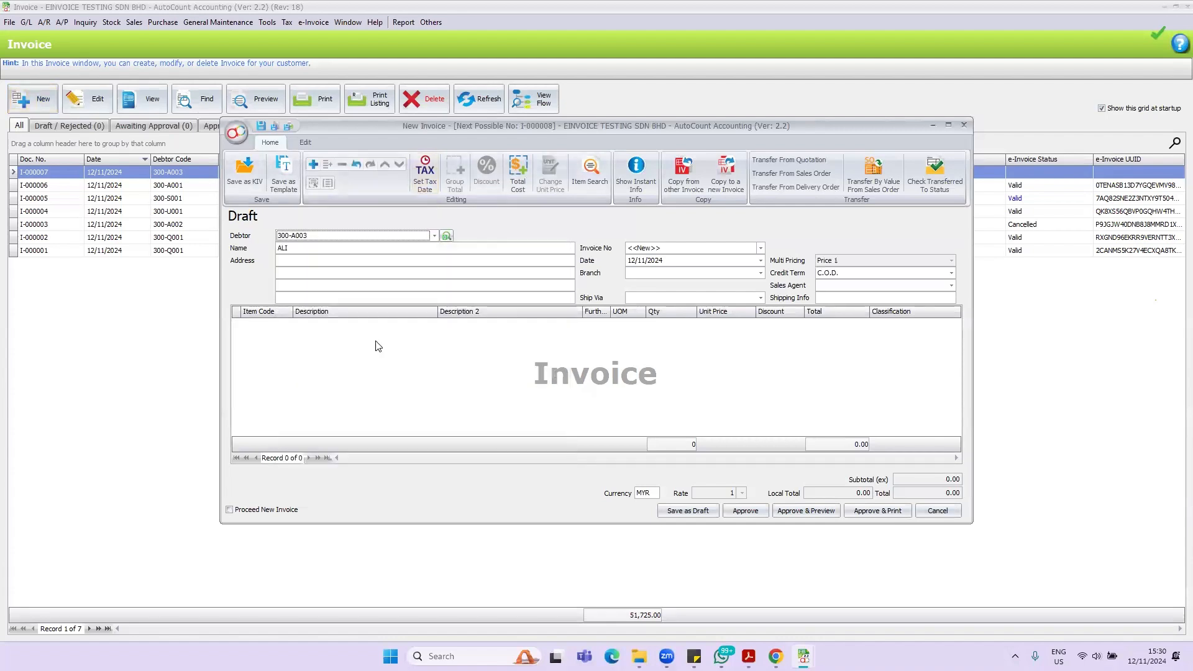
click(631, 261)
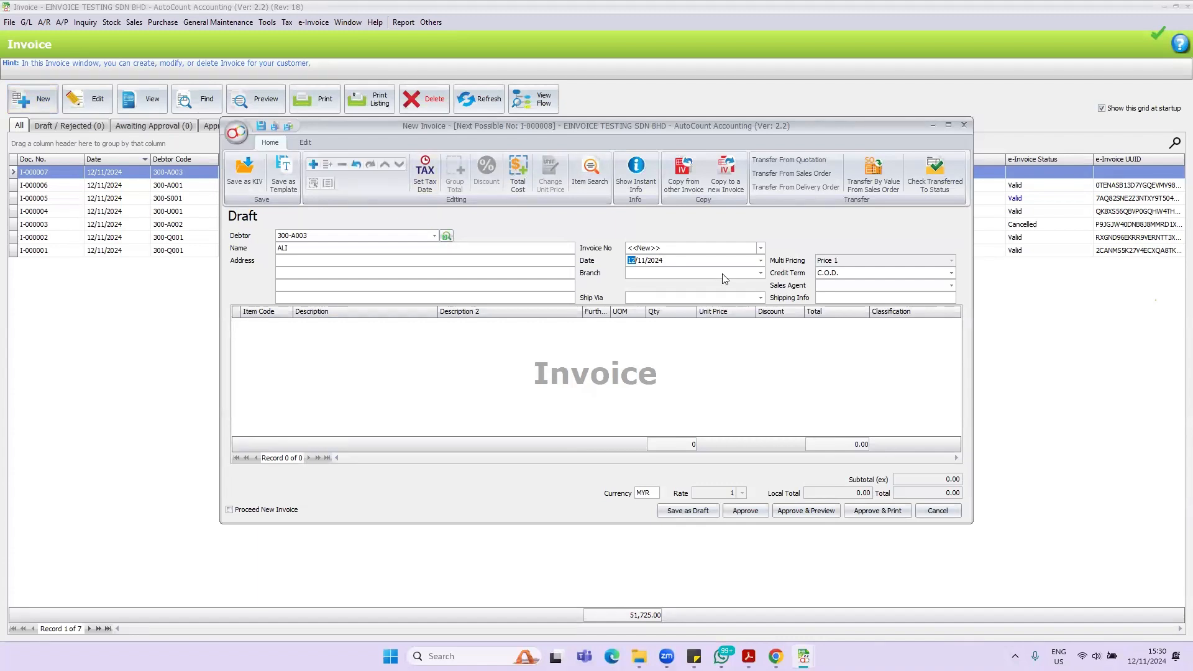
text(11)
key(Left)
text(09)
click(724, 275)
Add a line of 10 × 100 PLUS totalling 25.00, giving approved invoice I-000008.
click(283, 380)
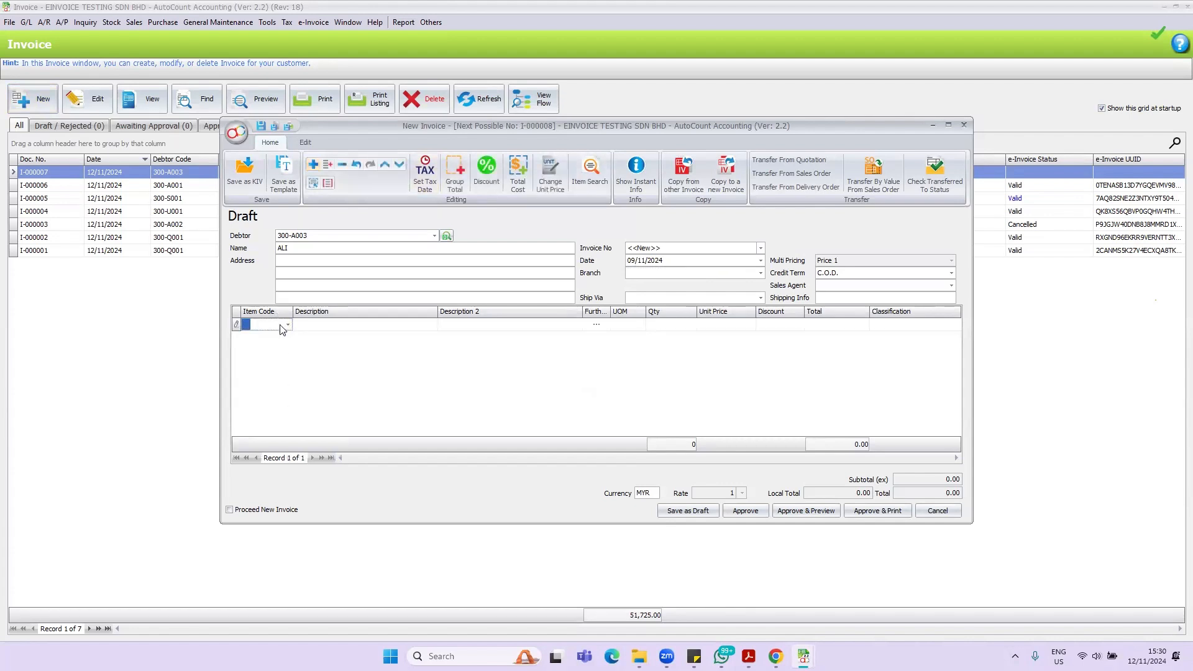
click(288, 324)
click(310, 397)
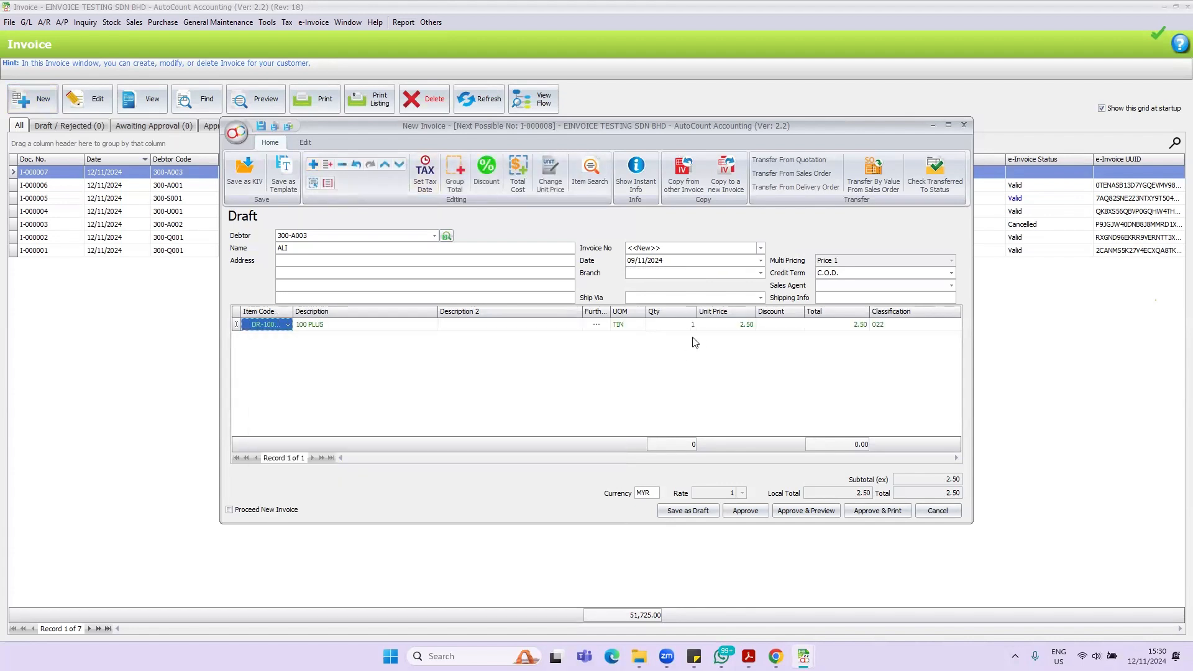
click(669, 328)
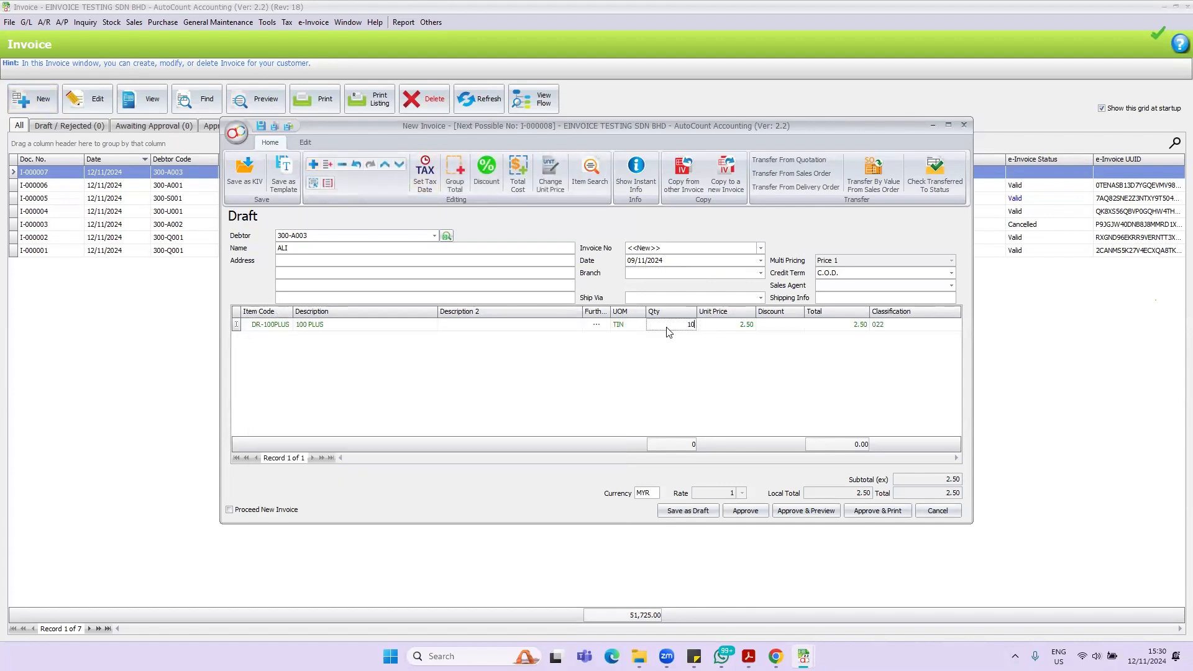
text(10)
key(Tab)
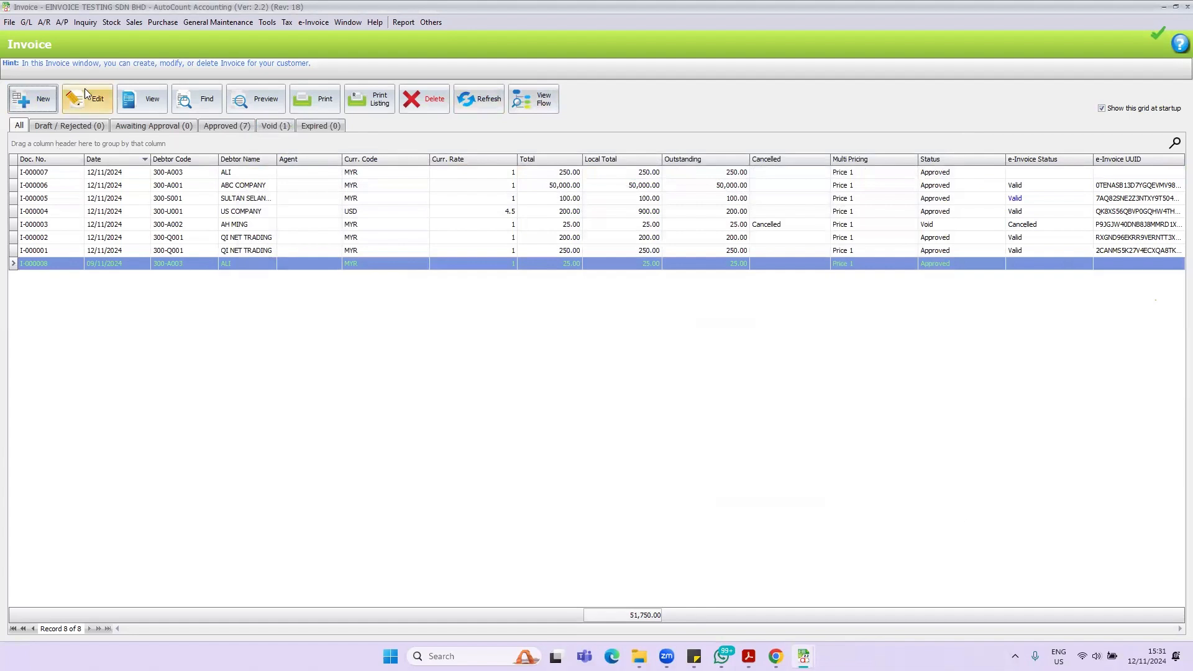
click(86, 93)
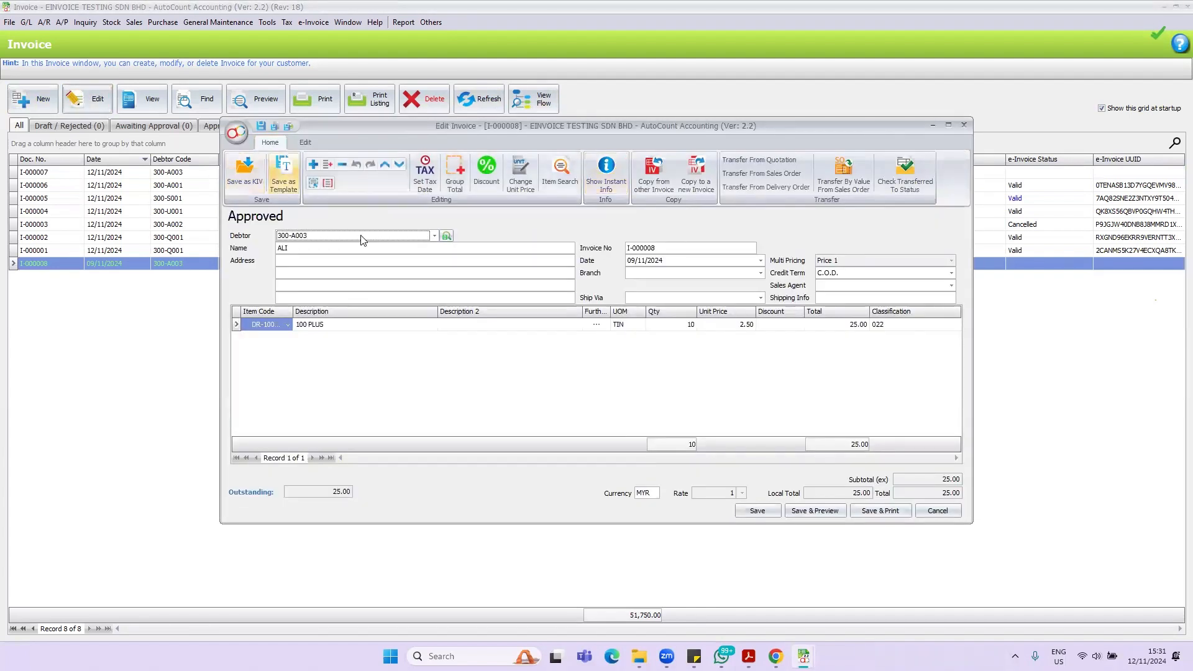
Change I-000008's debtor to AH MING, keep existing prices and discounts, and save.
click(363, 239)
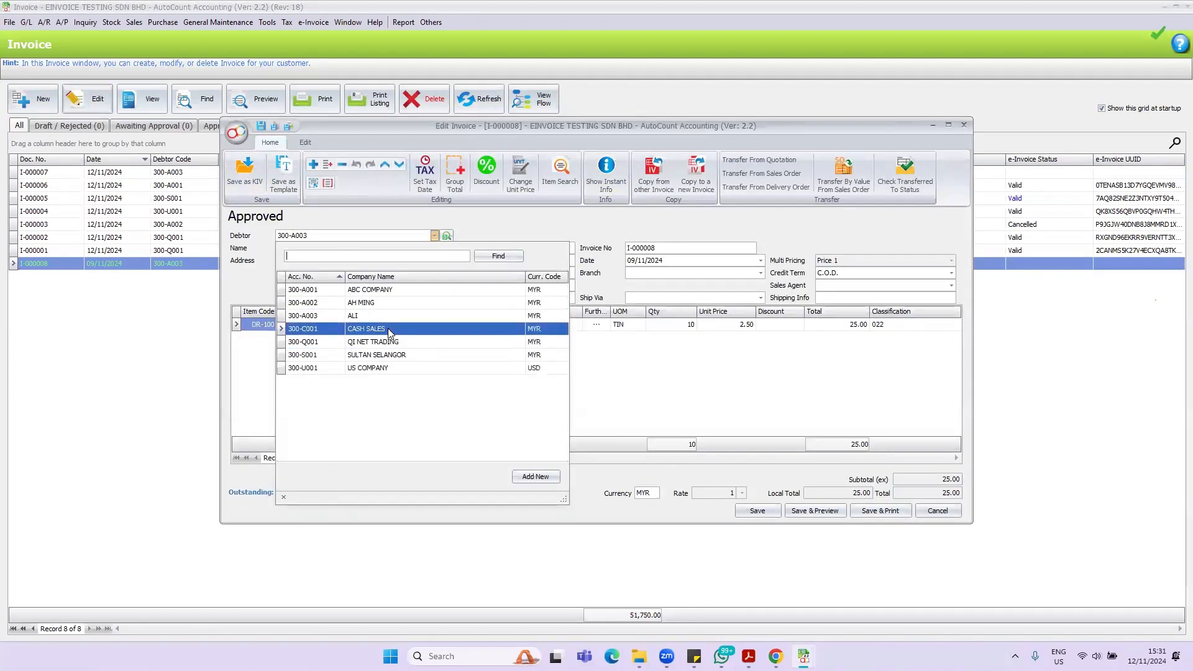
click(389, 302)
click(634, 346)
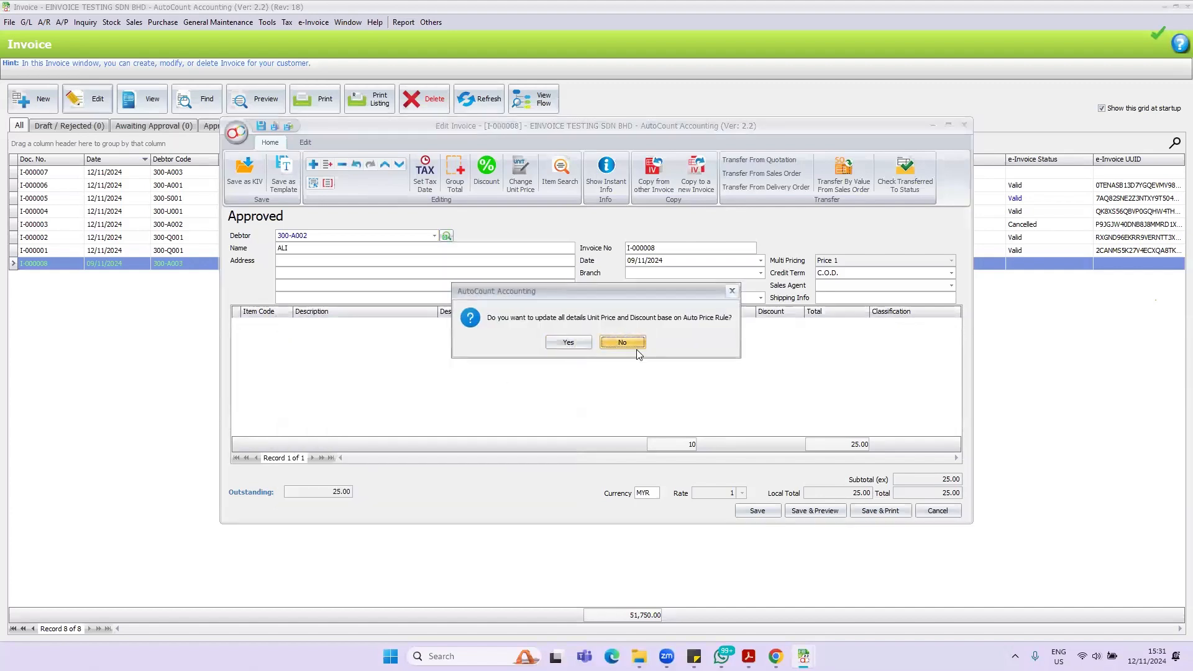
click(636, 347)
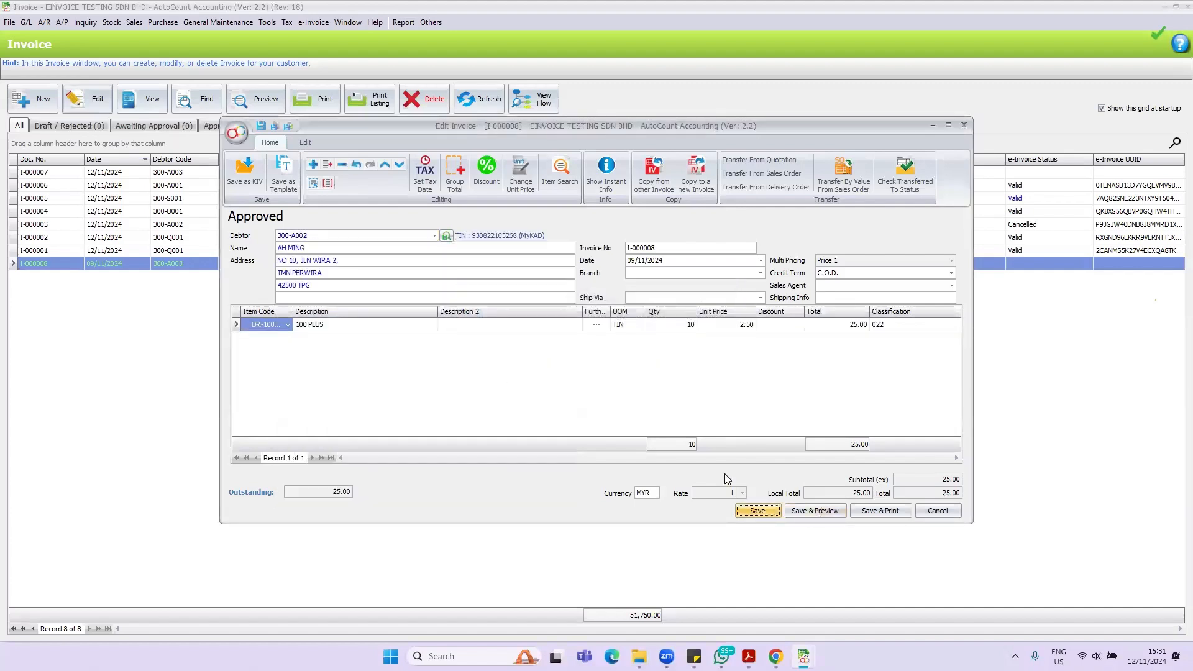
click(758, 510)
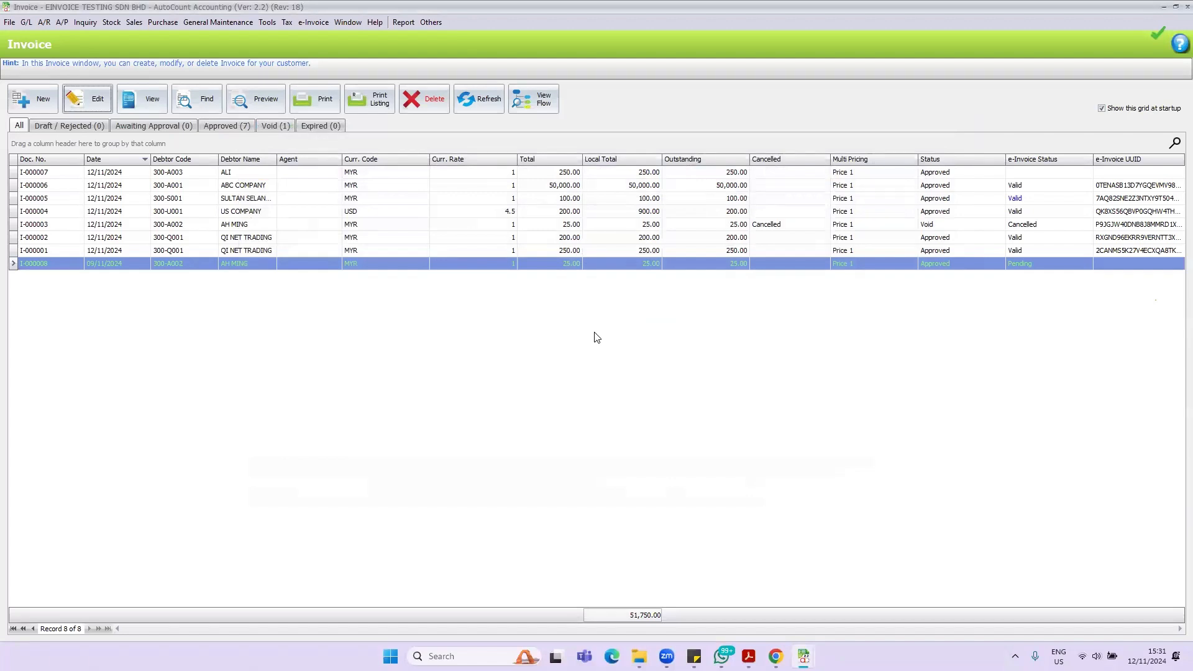
Refresh the invoice list until I-000008 shows e-Invoice status Valid with a UUID.
click(483, 101)
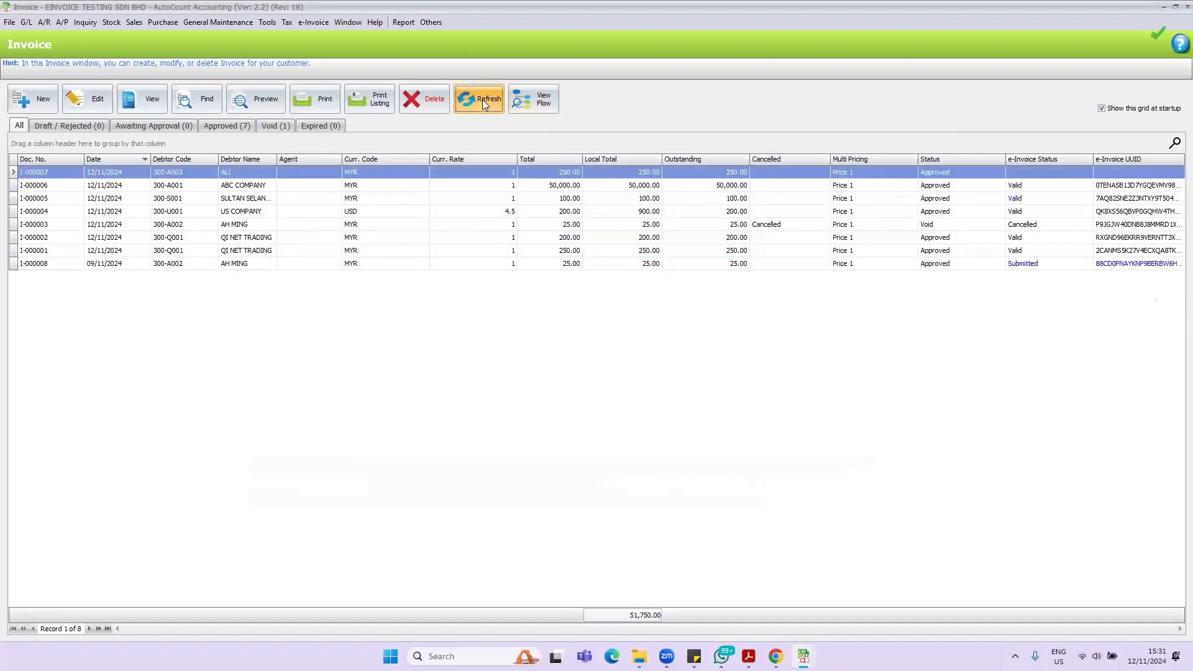
click(947, 264)
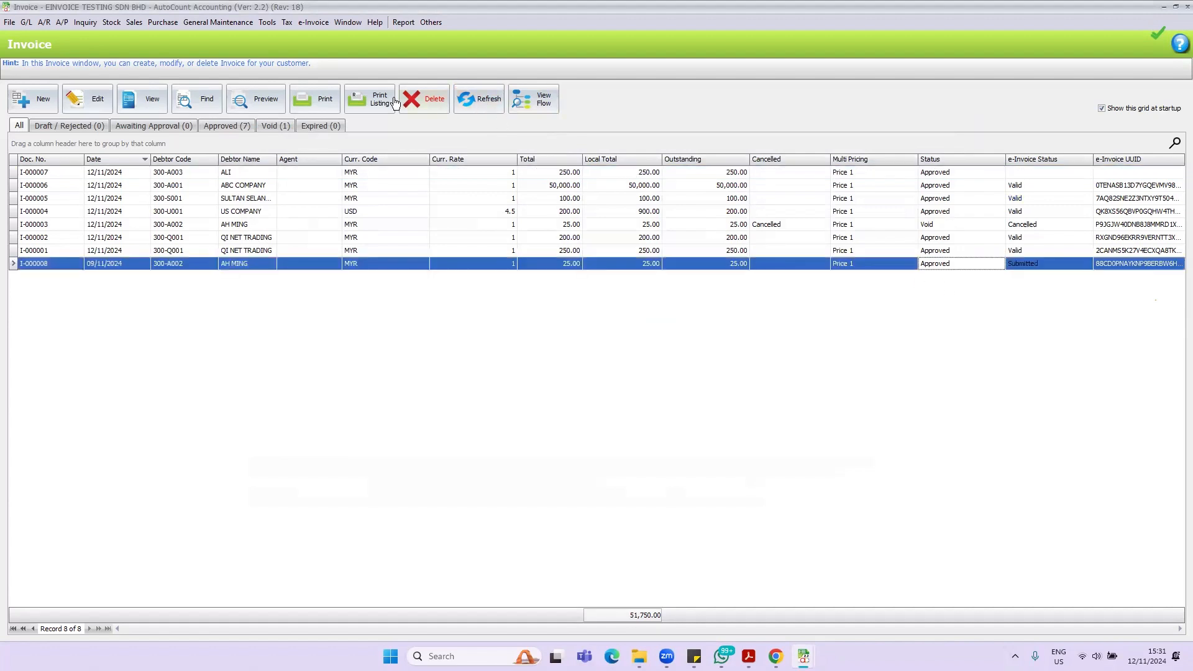
click(489, 108)
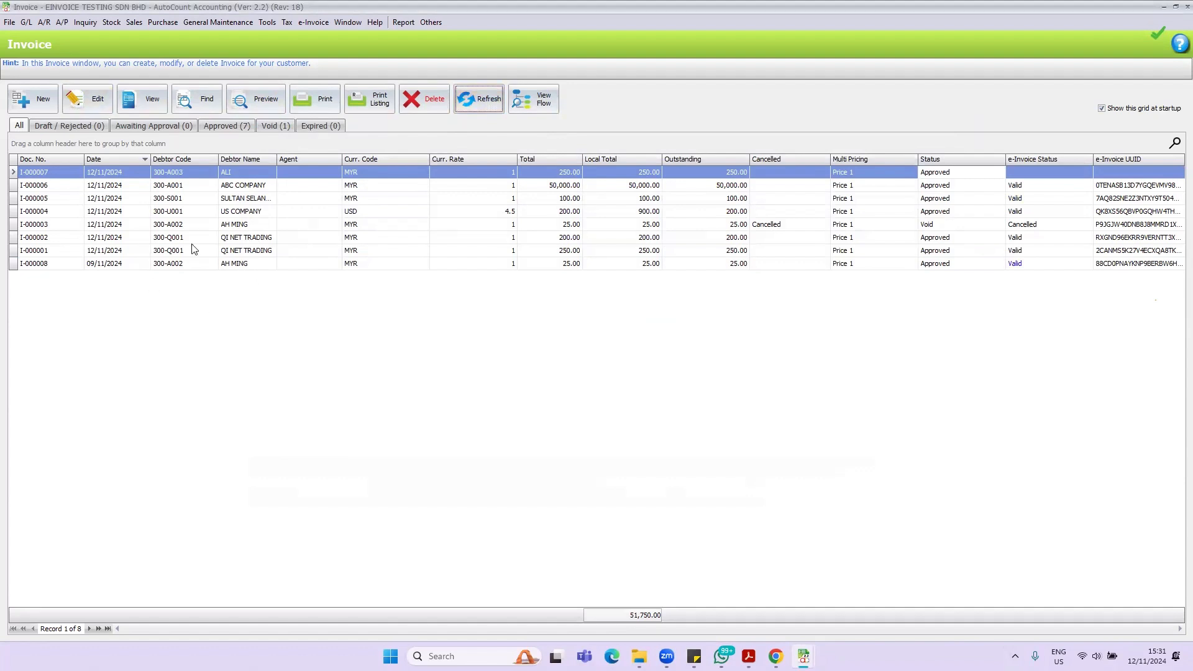
click(34, 99)
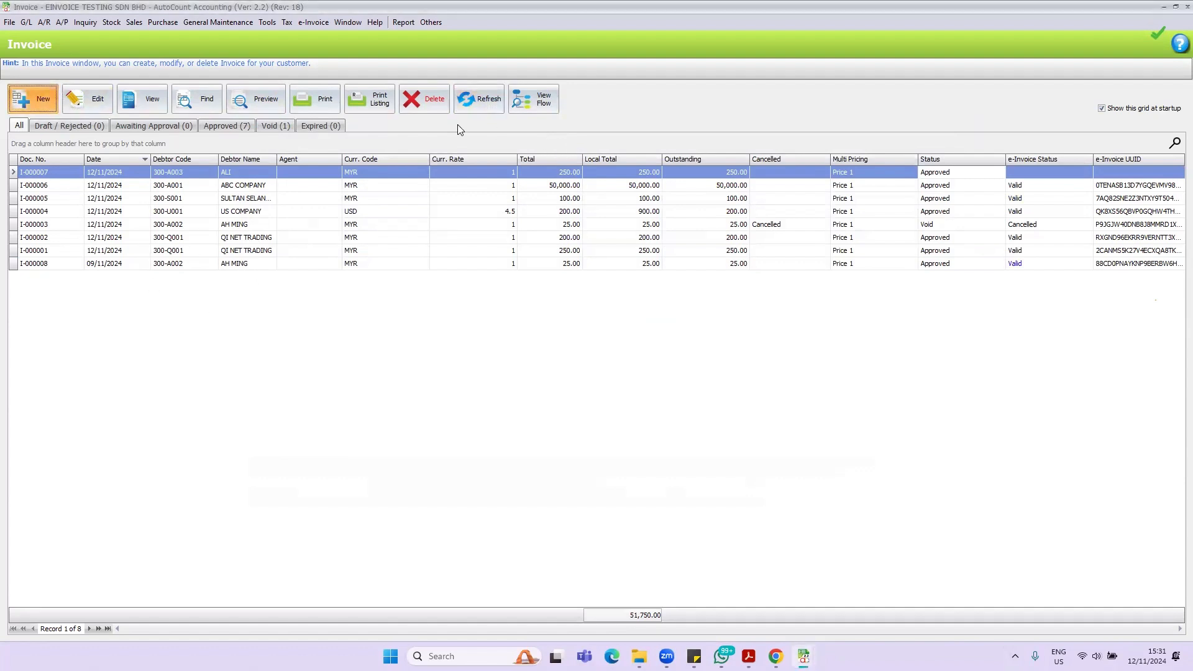
Fill a new invoice for debtor 300-A002 dated 07/11/2024 with one 100 PLUS at 2.50.
click(361, 236)
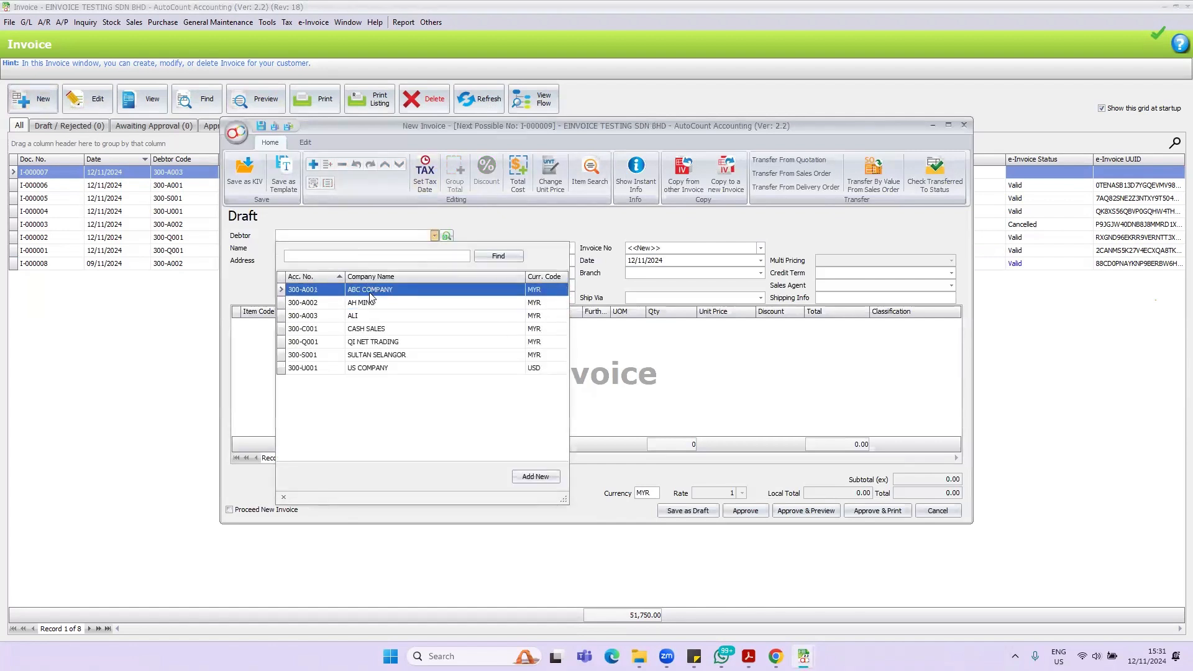
click(379, 304)
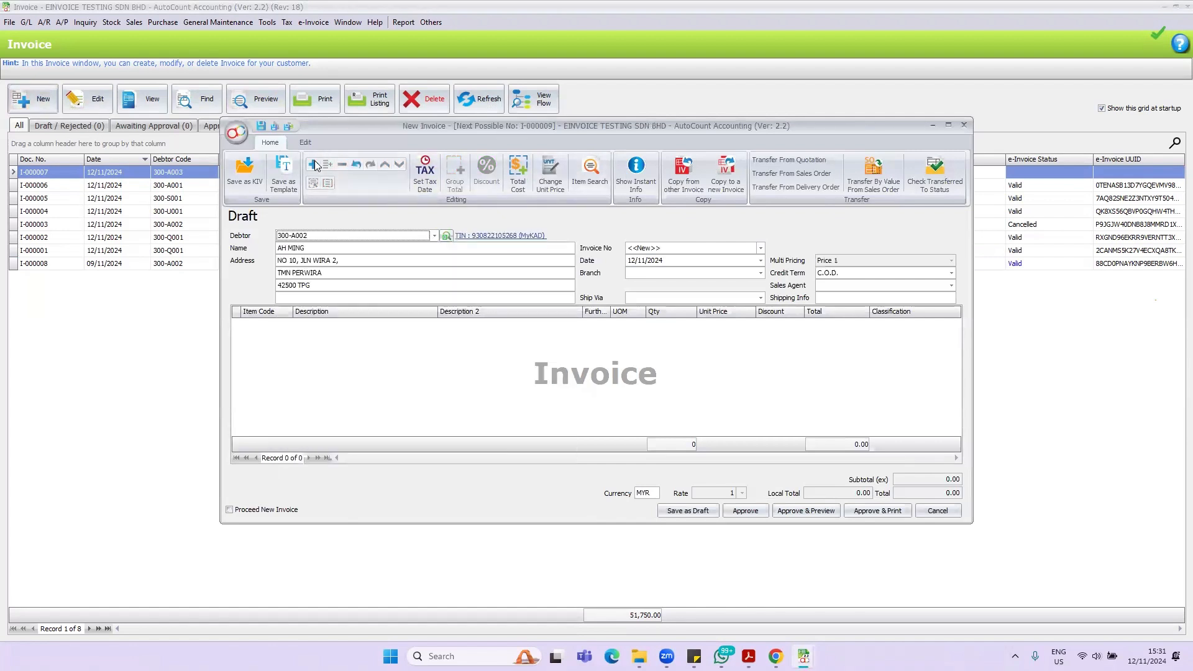
click(630, 262)
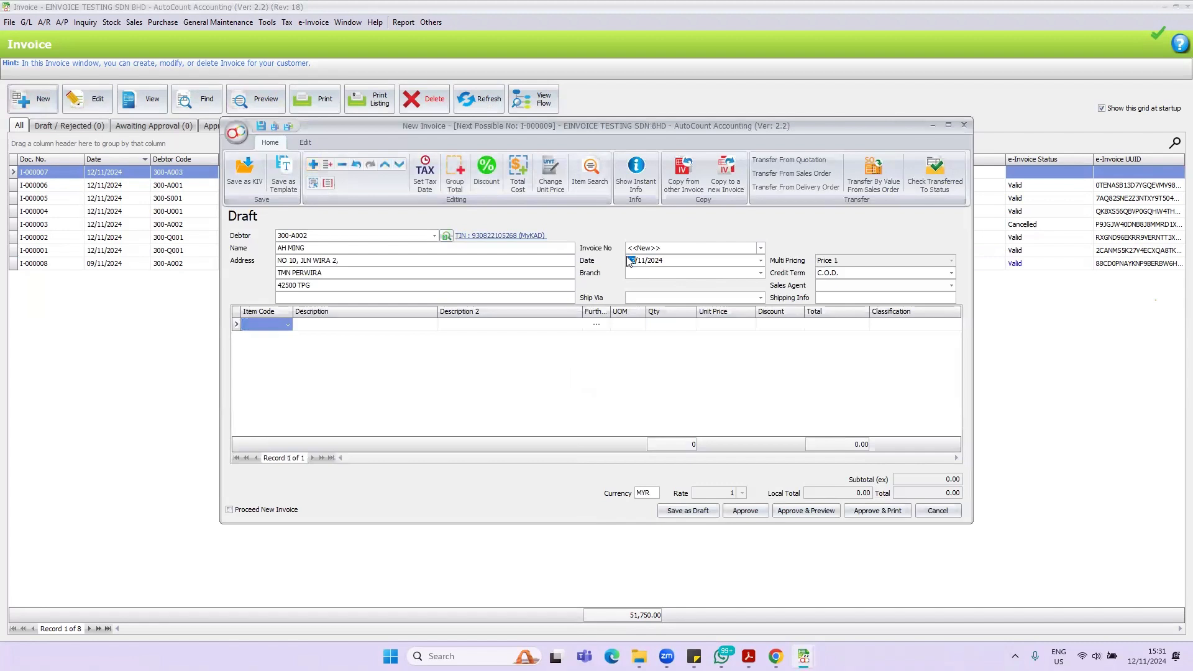
text(07)
click(288, 325)
click(374, 379)
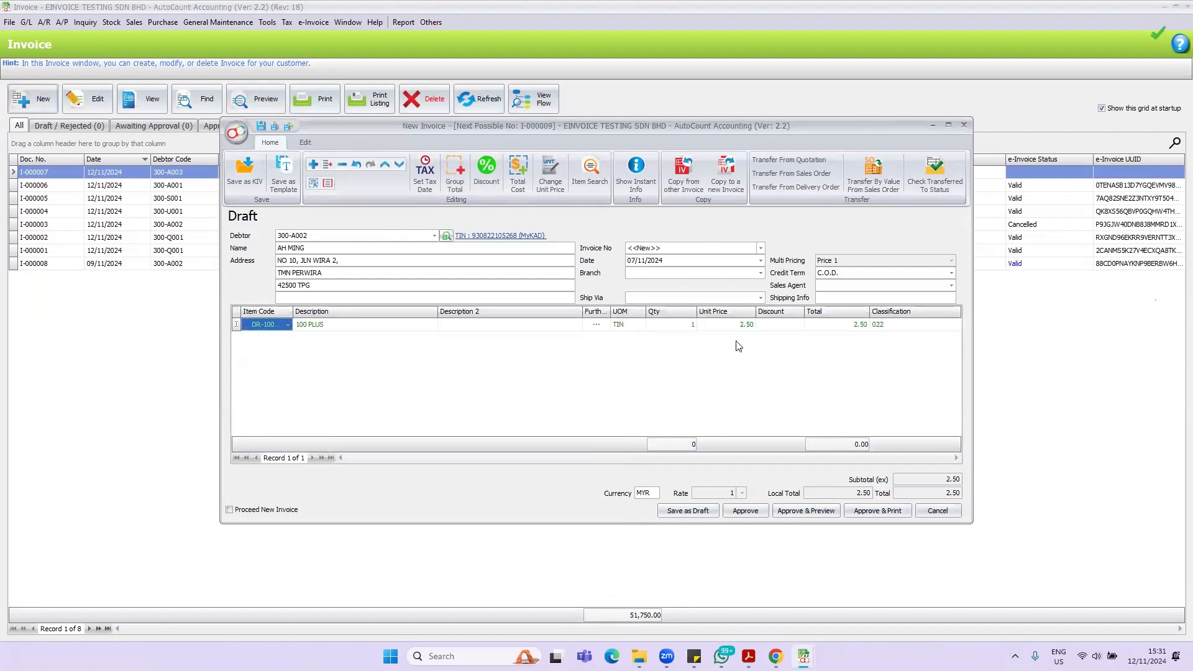
Approve it as I-000009 and refresh the list to reveal its Invalid e-Invoice status.
click(745, 510)
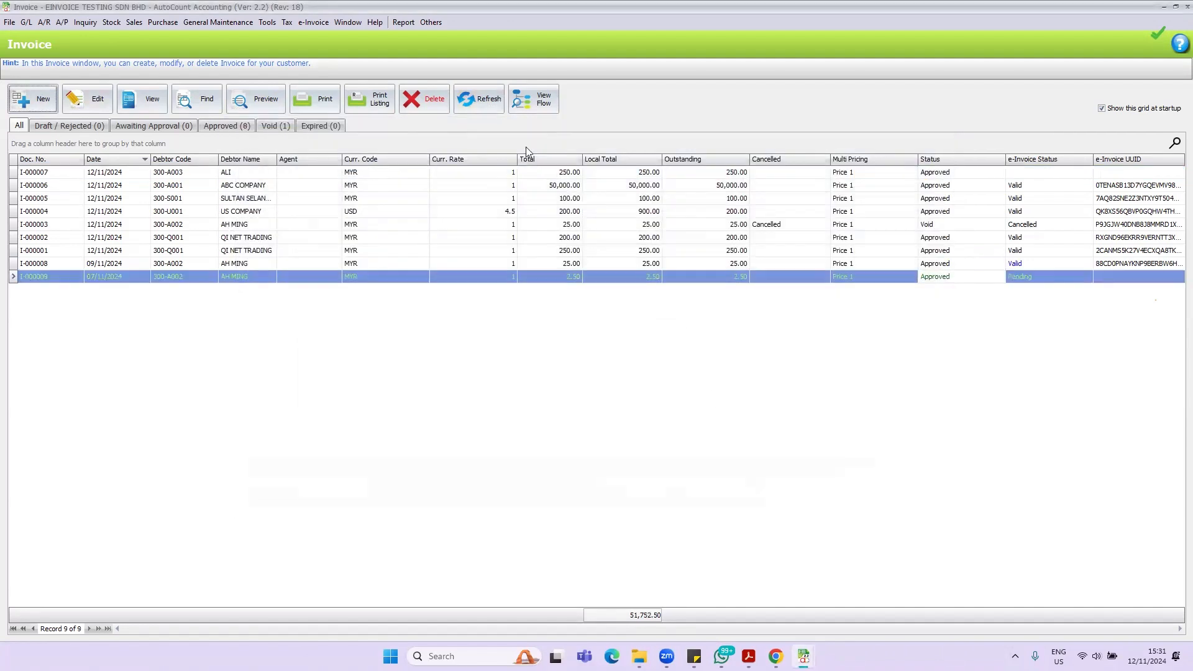
click(490, 100)
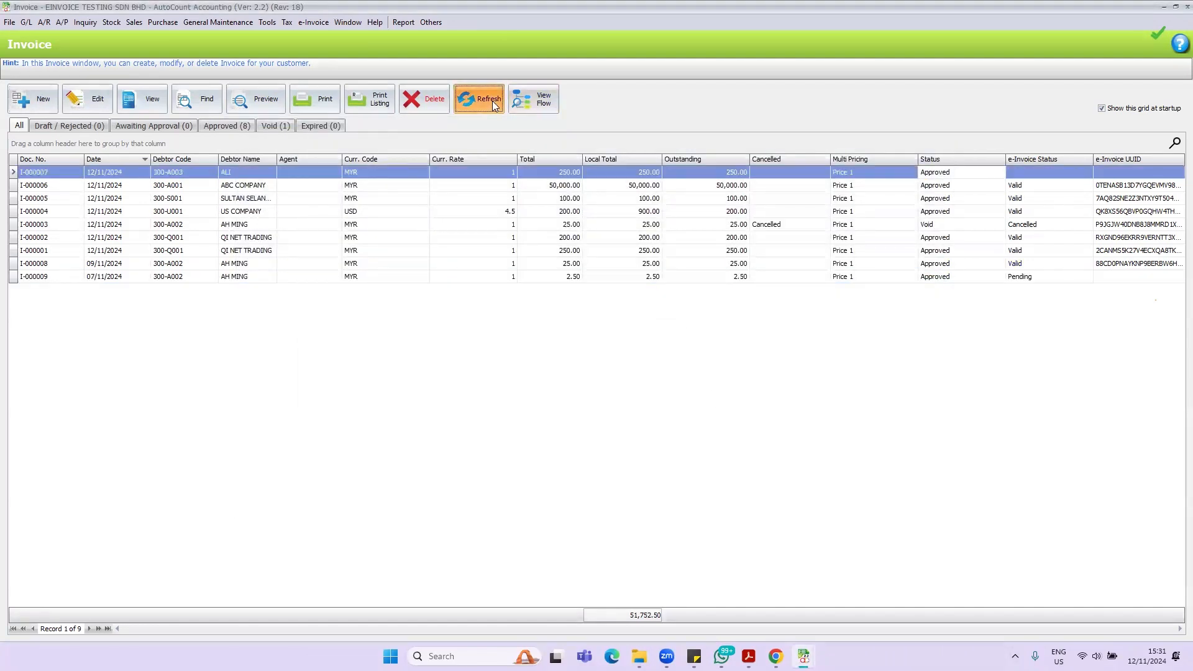
click(1047, 279)
Read I-000009's error details showing the issuance date time is too old, then edit the invoice.
double_click(1046, 279)
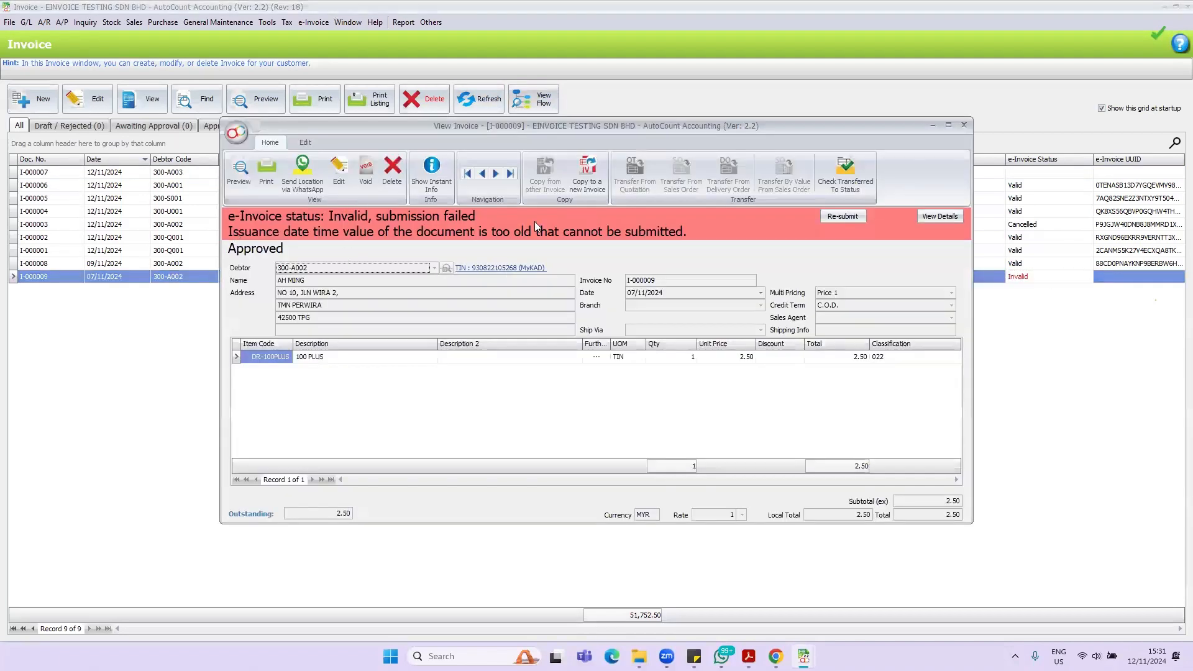
click(941, 216)
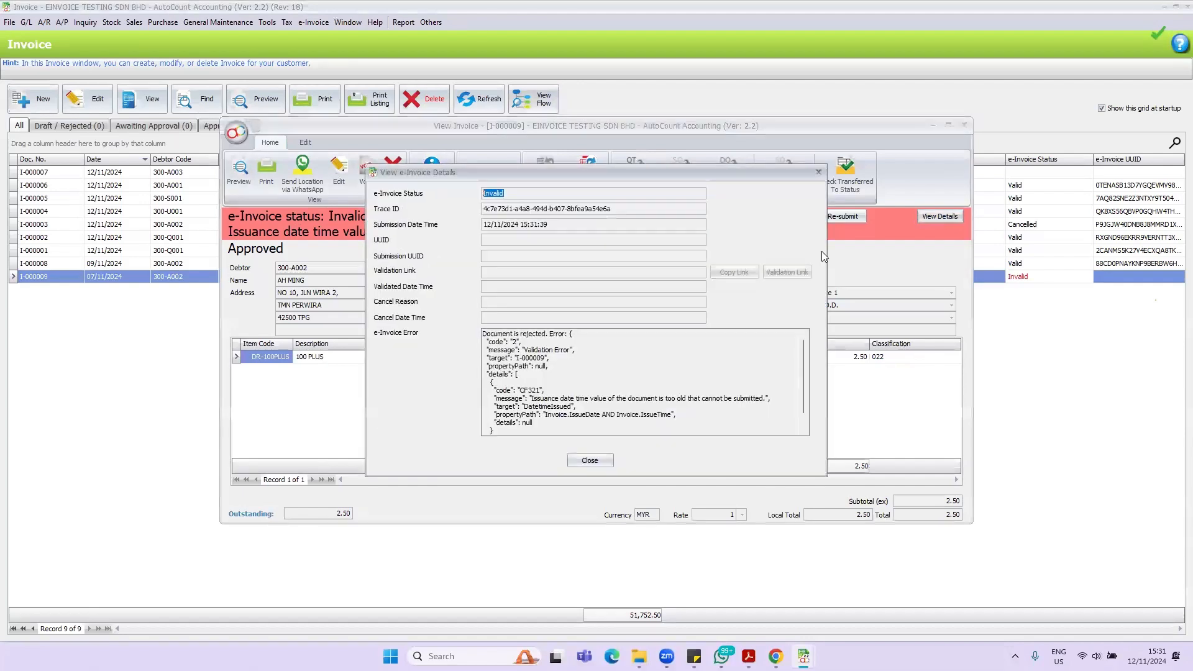
drag(509, 361, 650, 433)
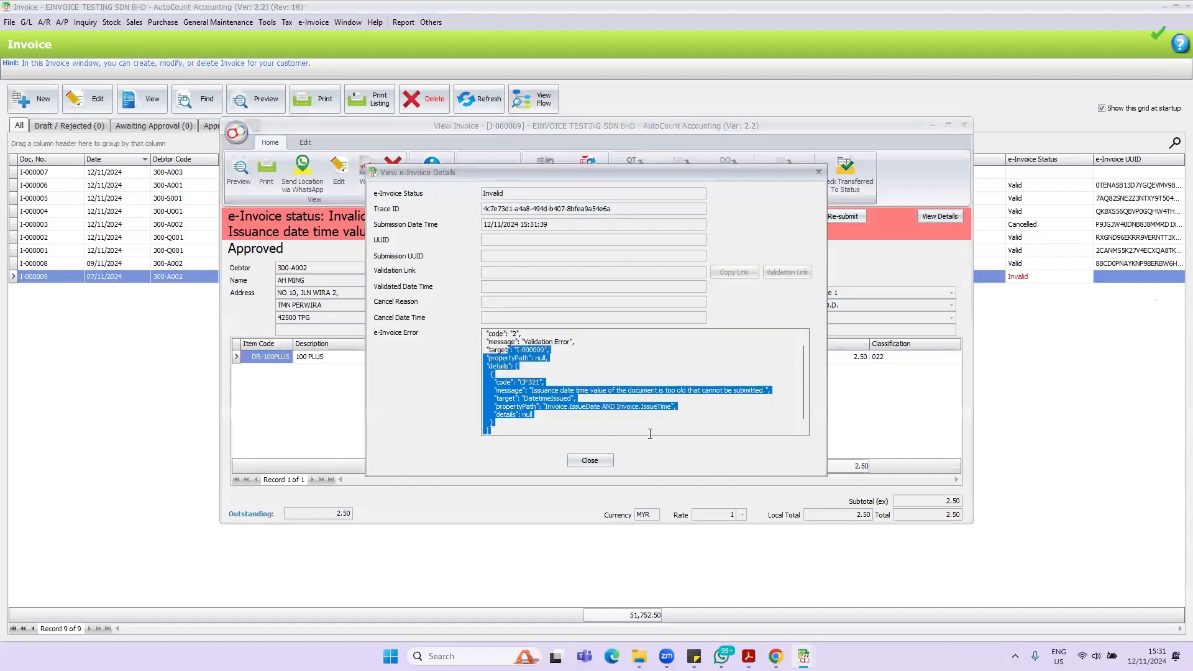
click(568, 410)
drag(546, 406, 674, 408)
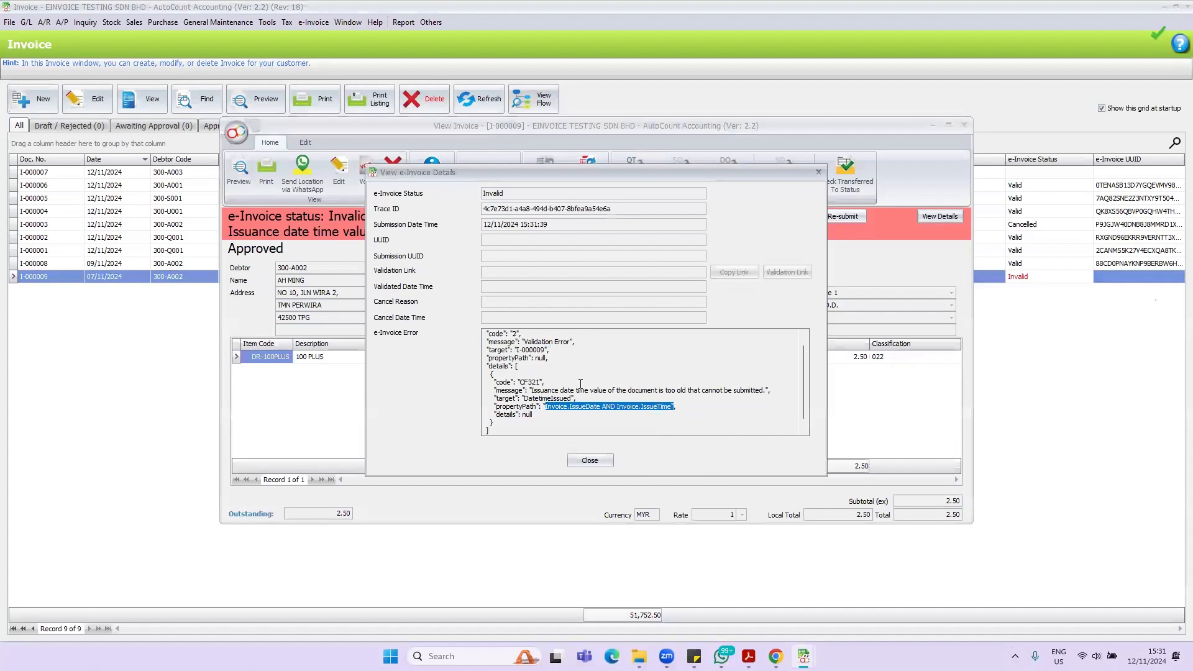
drag(532, 390, 768, 390)
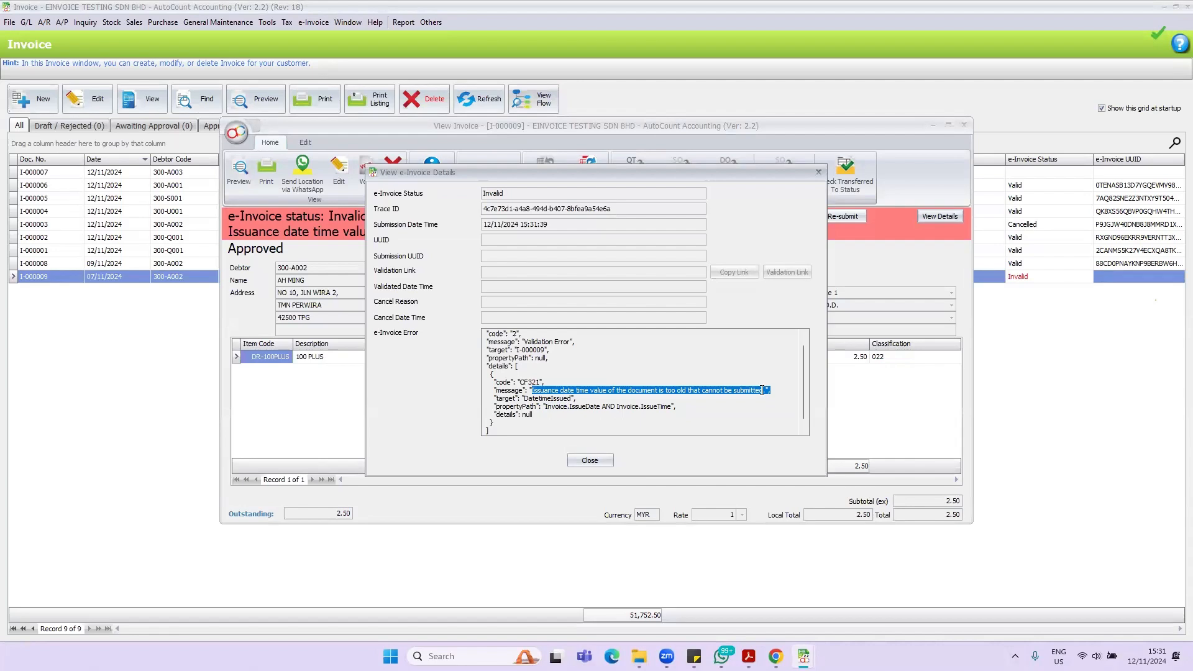
click(593, 460)
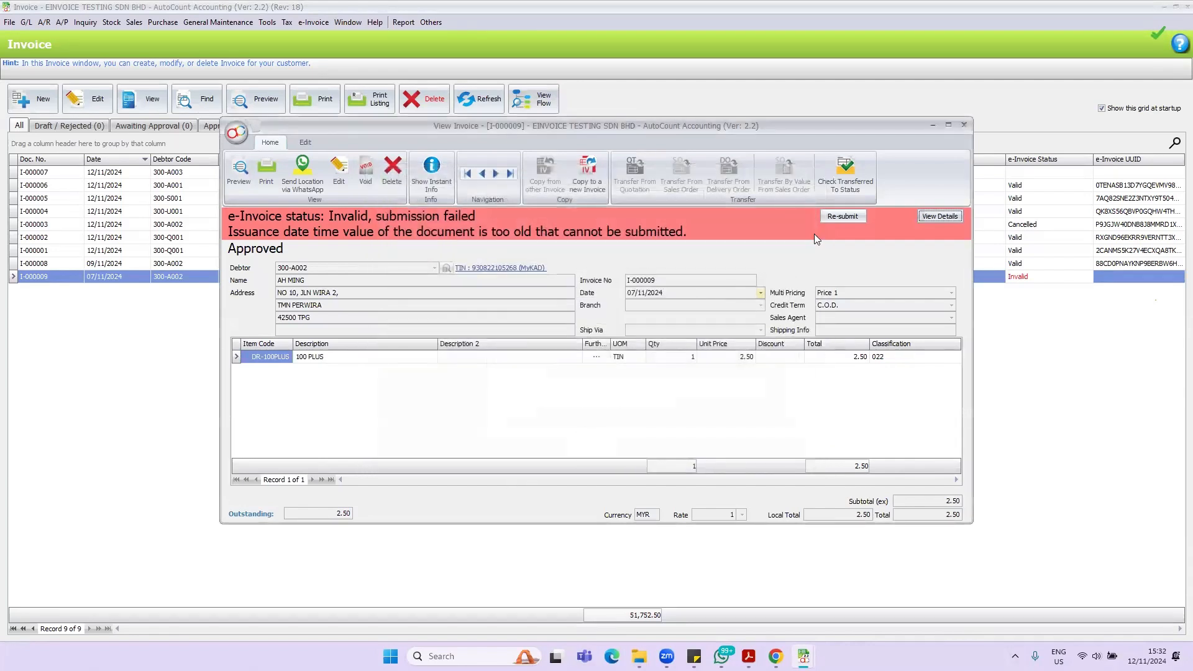
click(338, 173)
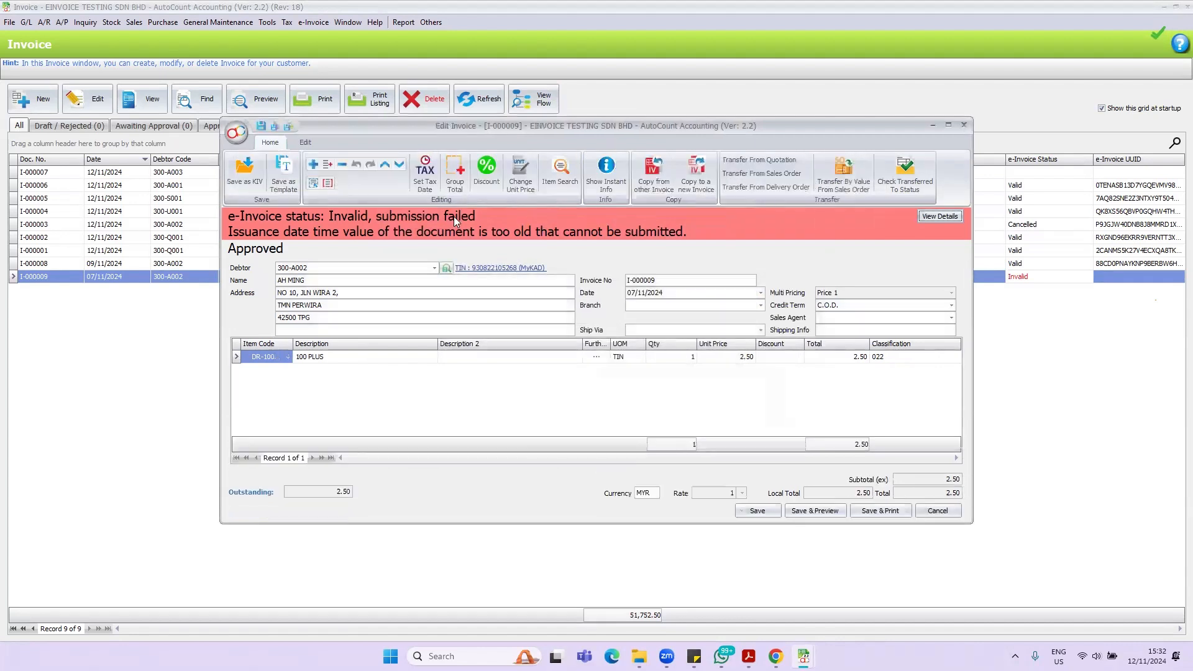
Set invoice I-000009's E-INV Issue Date Time to 12/11/2024 00:00.
click(658, 295)
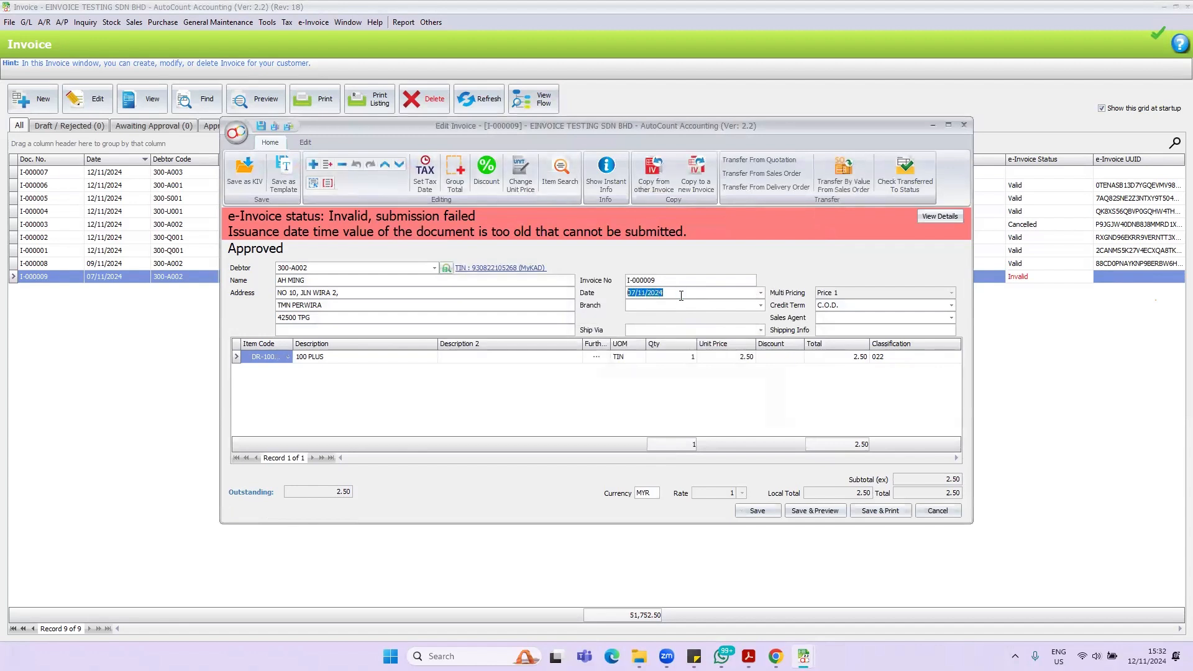
click(307, 144)
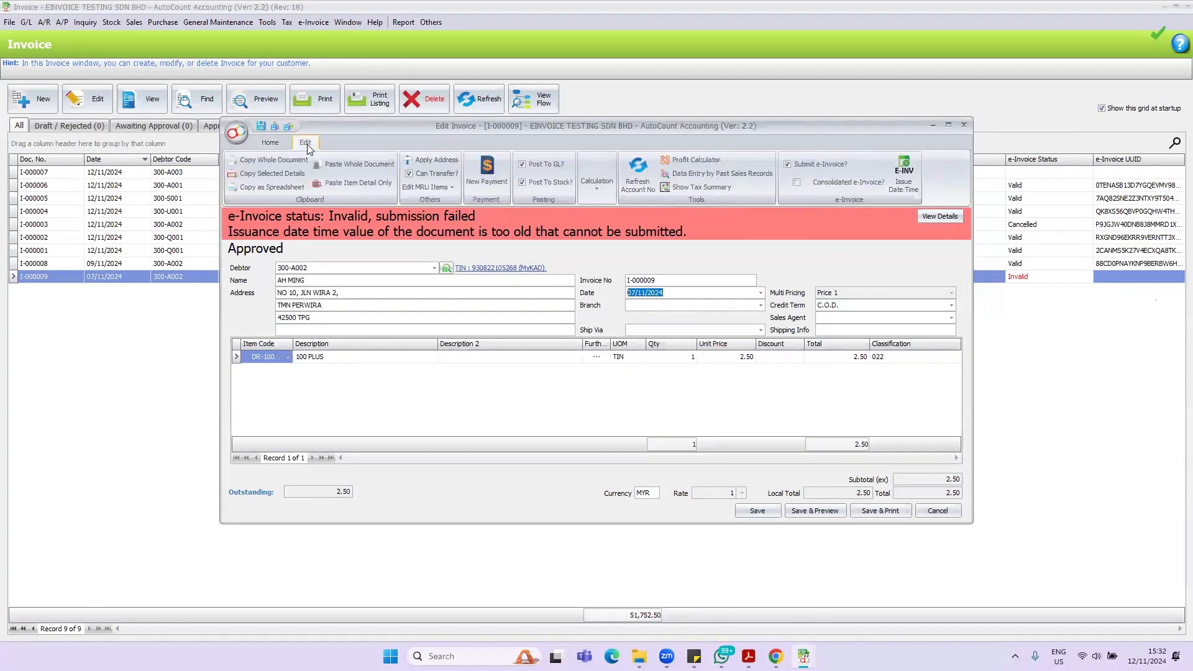
click(908, 184)
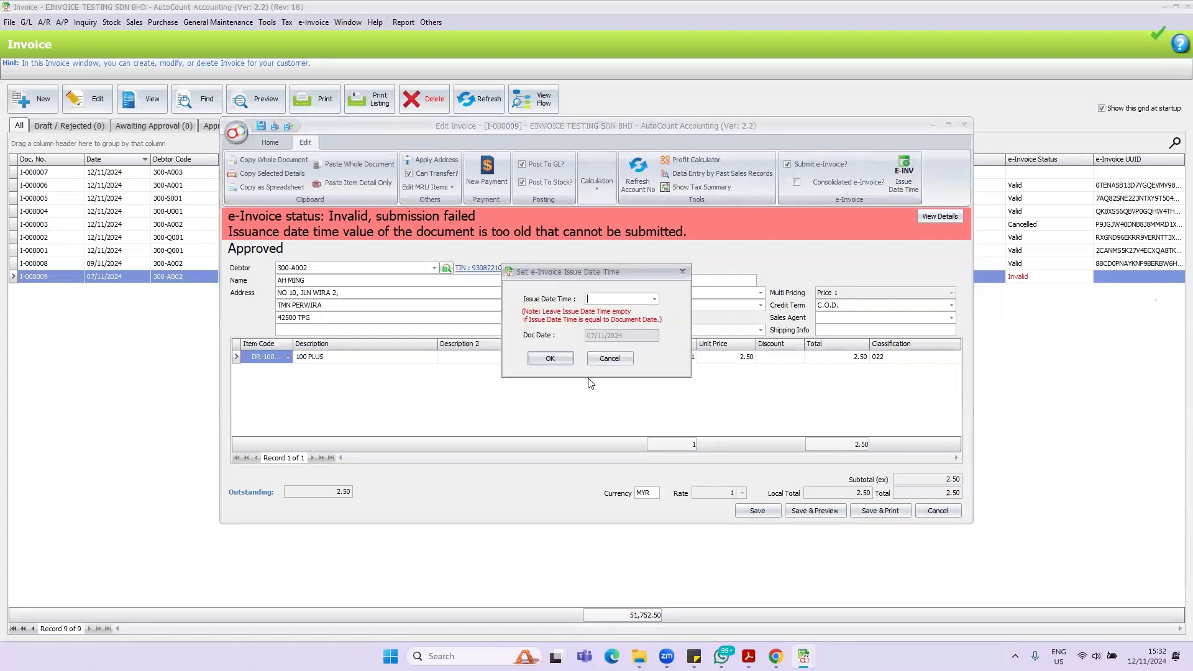
drag(561, 268, 578, 363)
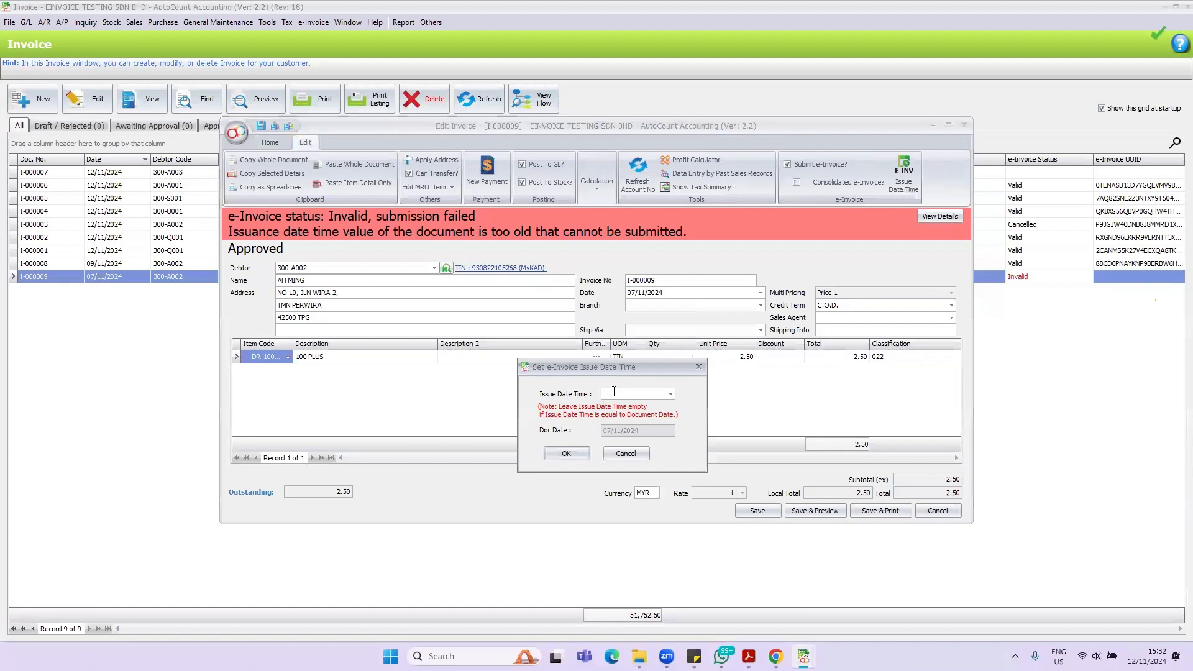
text(1211)
click(567, 454)
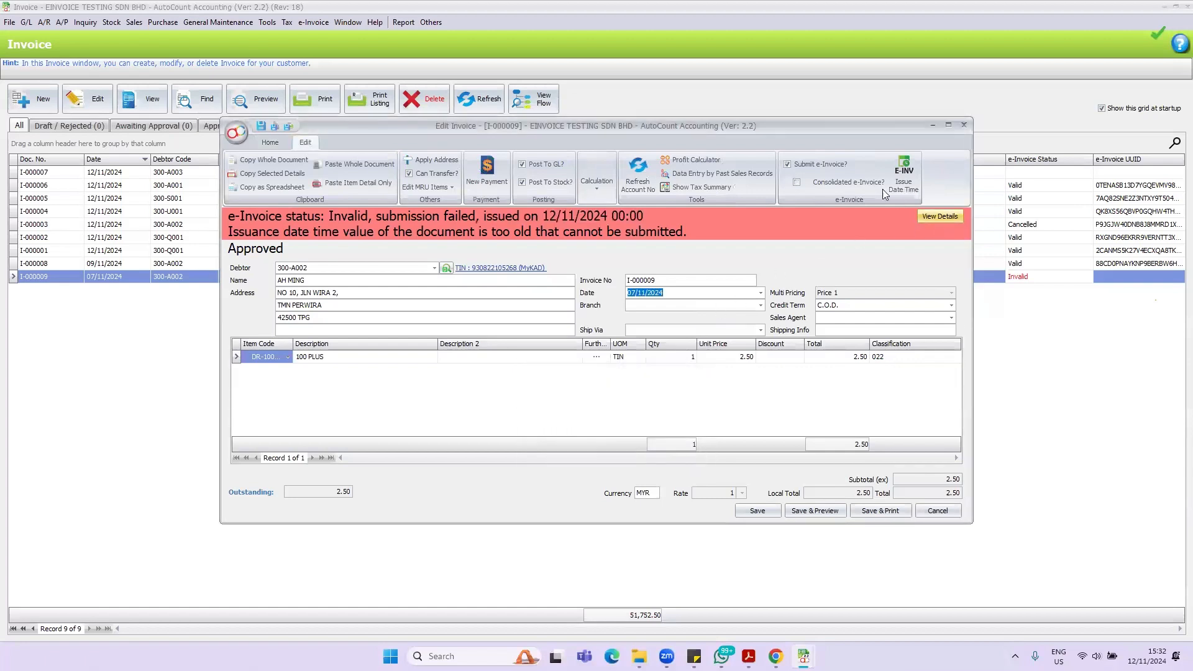
Save I-000009 and refresh until it shows e-Invoice status Submitted with a UUID.
click(757, 511)
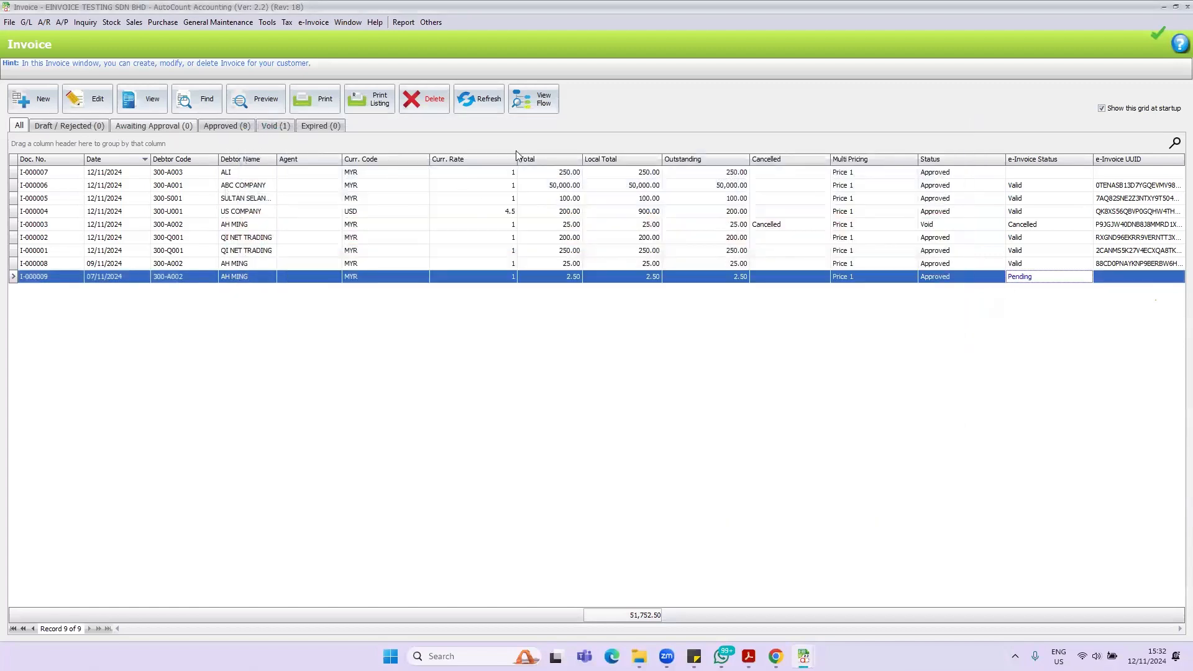
click(479, 99)
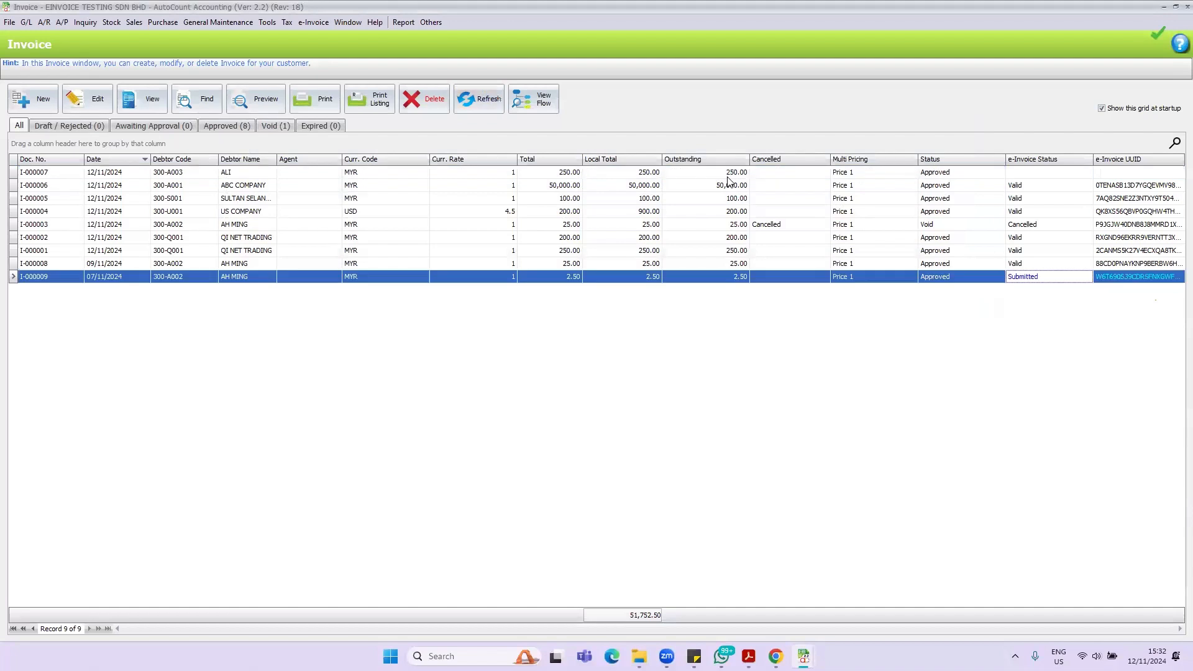
click(475, 107)
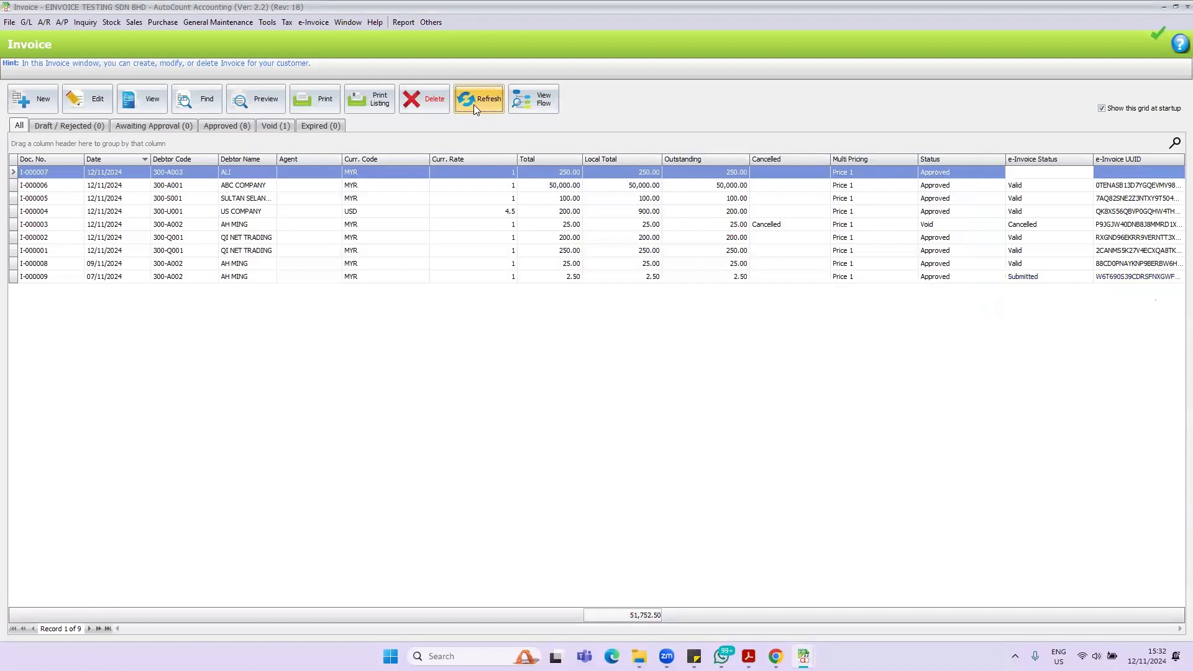
click(378, 265)
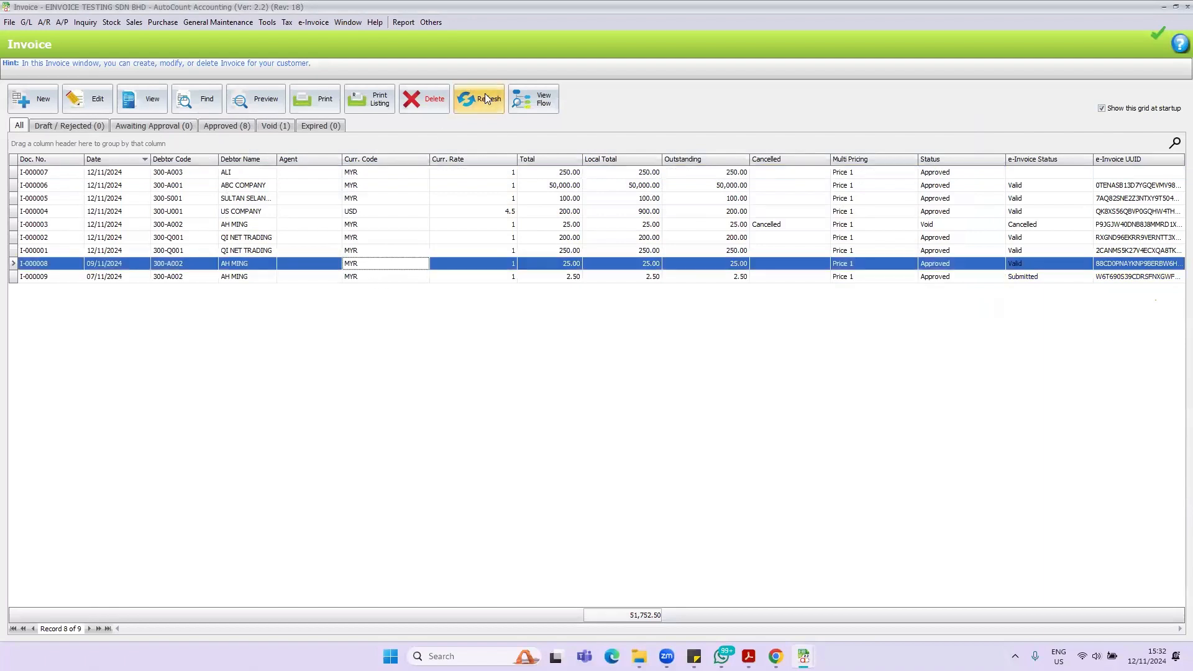
Refresh the invoice list, check I-000009's status, and preview it in the Invoice (Malaysia e-Invoice) layout.
click(487, 104)
double_click(1013, 279)
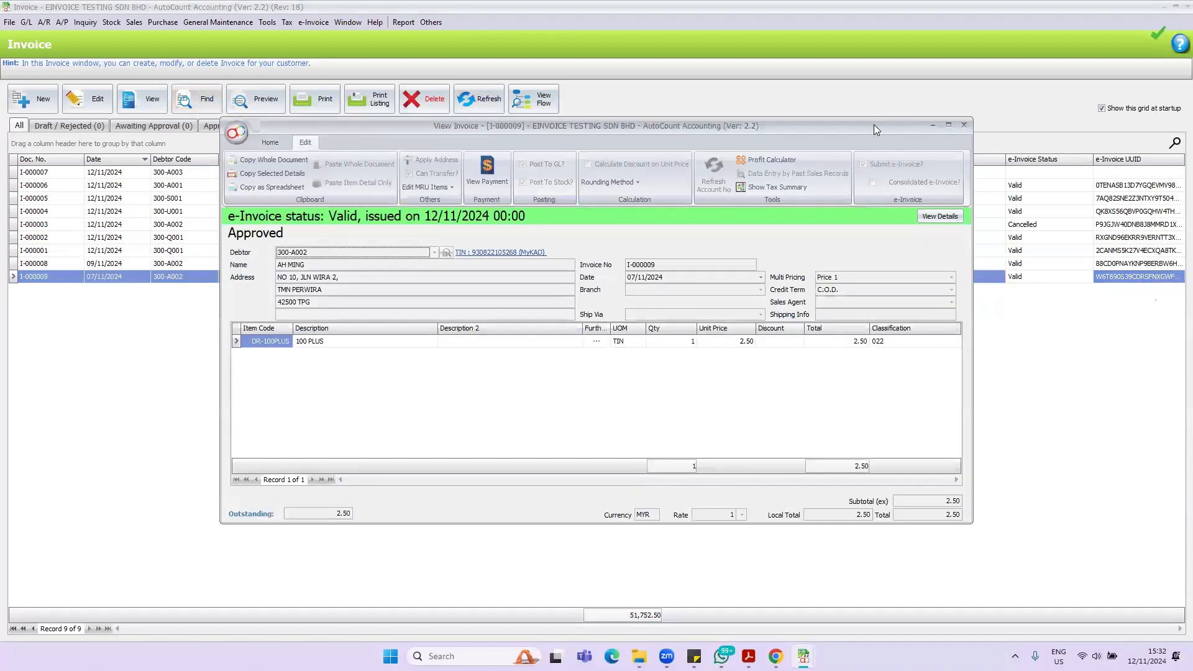
click(963, 125)
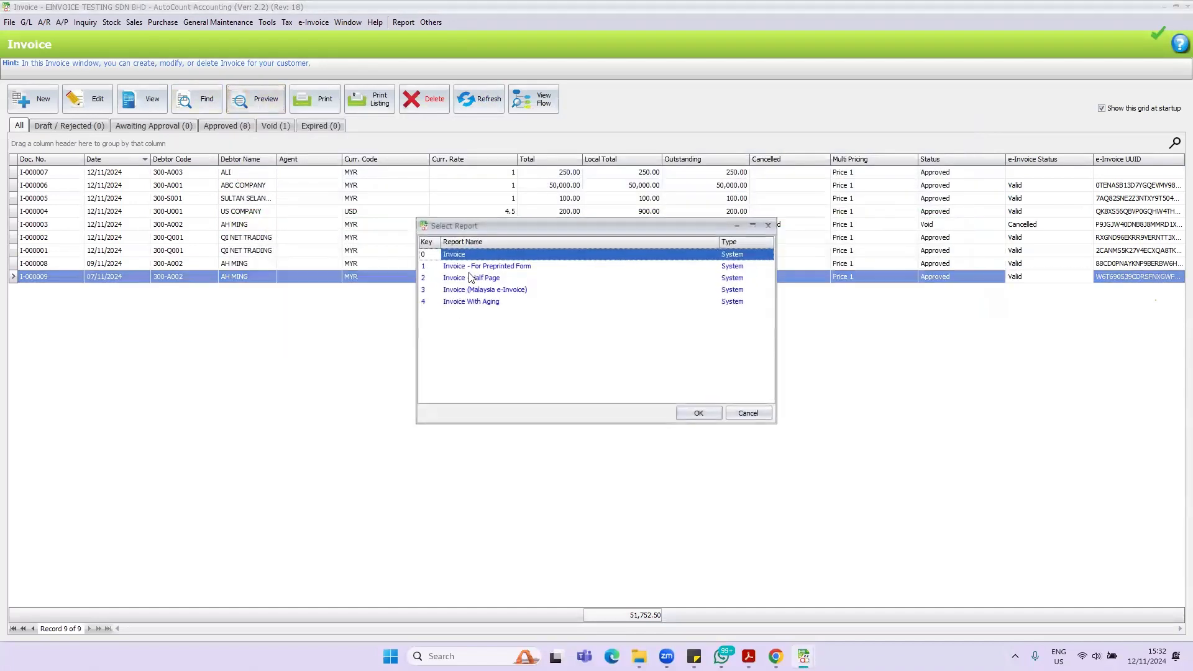
double_click(509, 290)
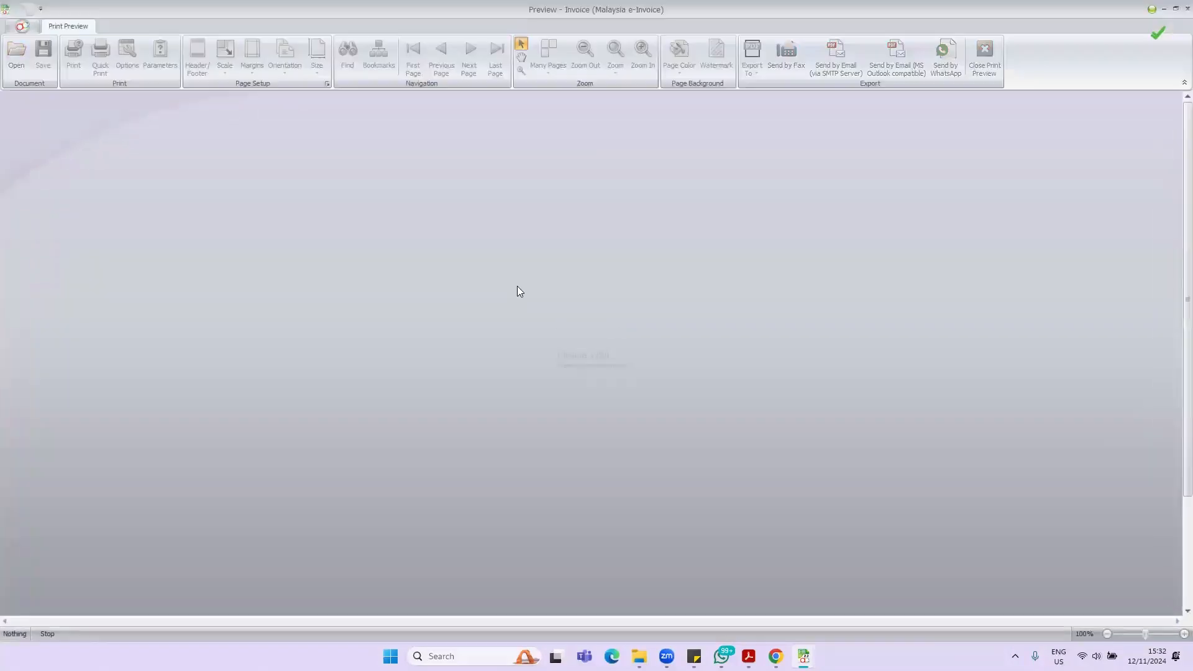
scroll(801, 552, down, 3)
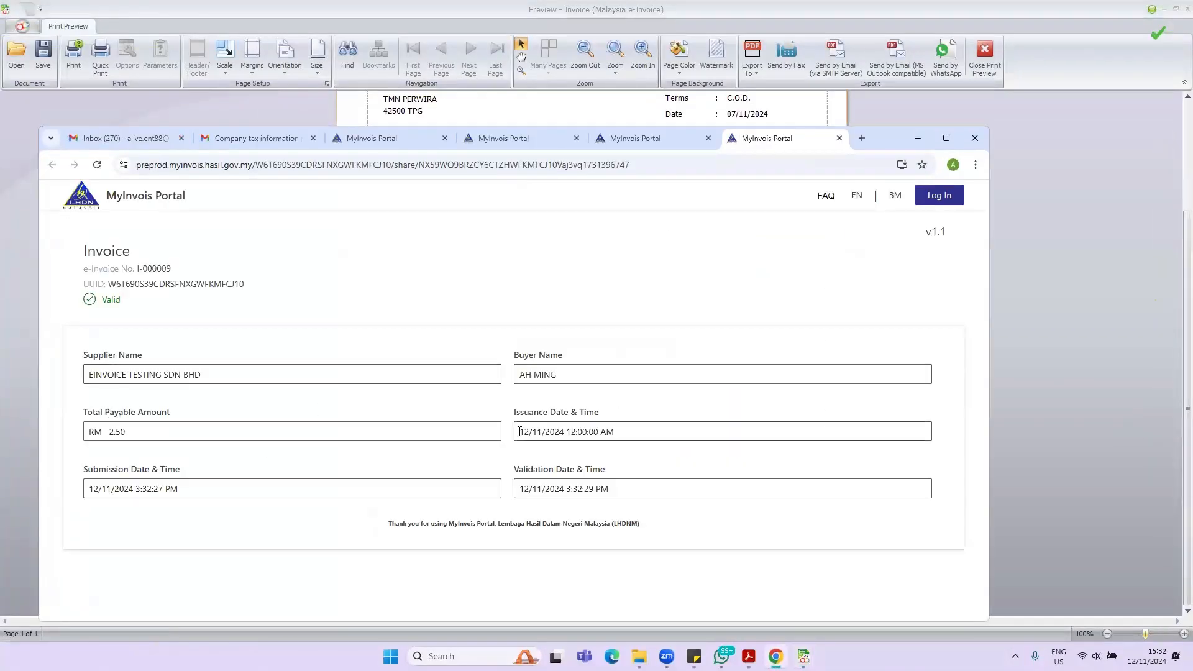
Verify I-000009's issuance date of 12/11/2024 12:00:00 AM on MyInvois, then close the print preview.
drag(646, 428, 487, 424)
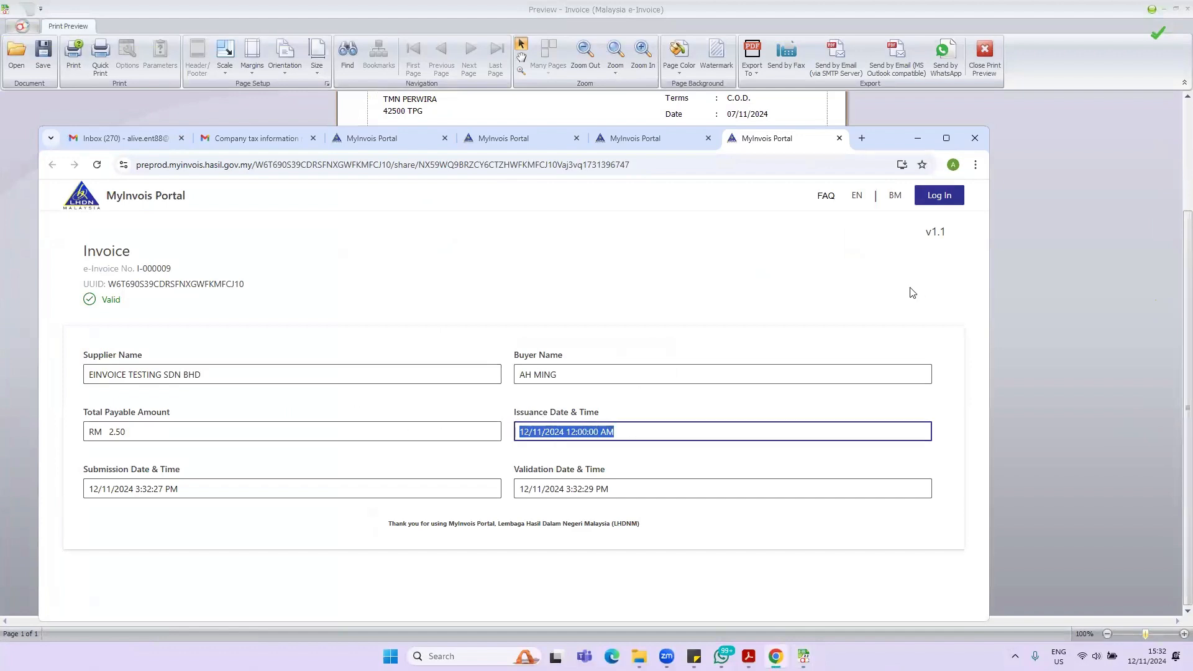
click(843, 293)
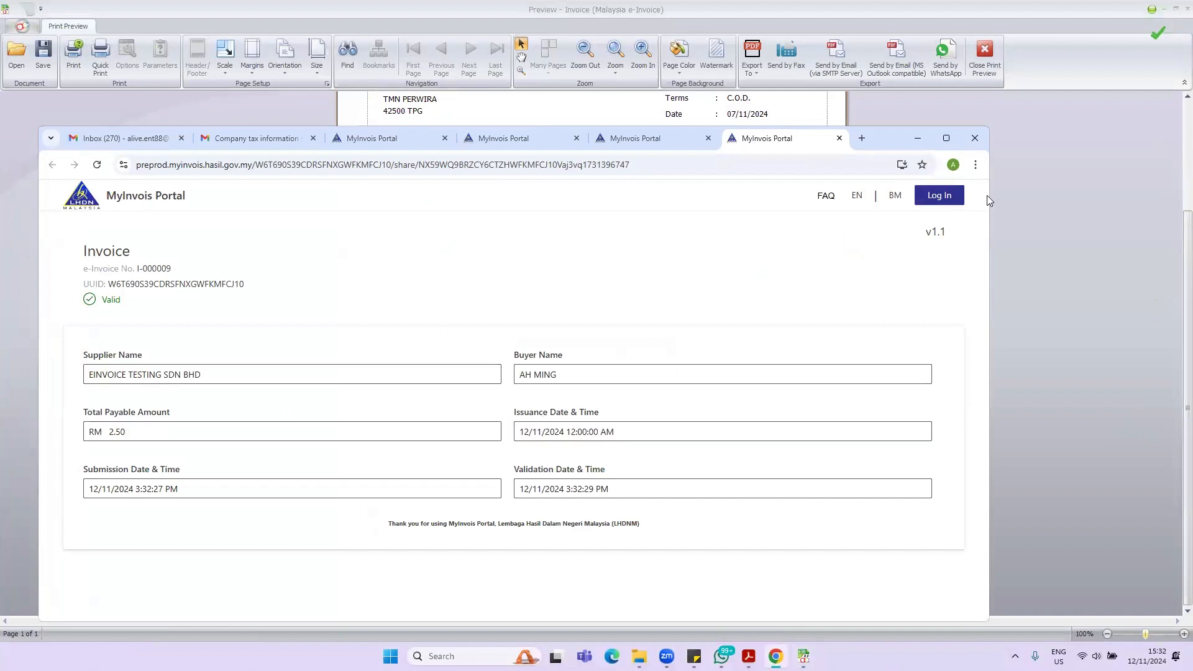
click(917, 138)
click(984, 57)
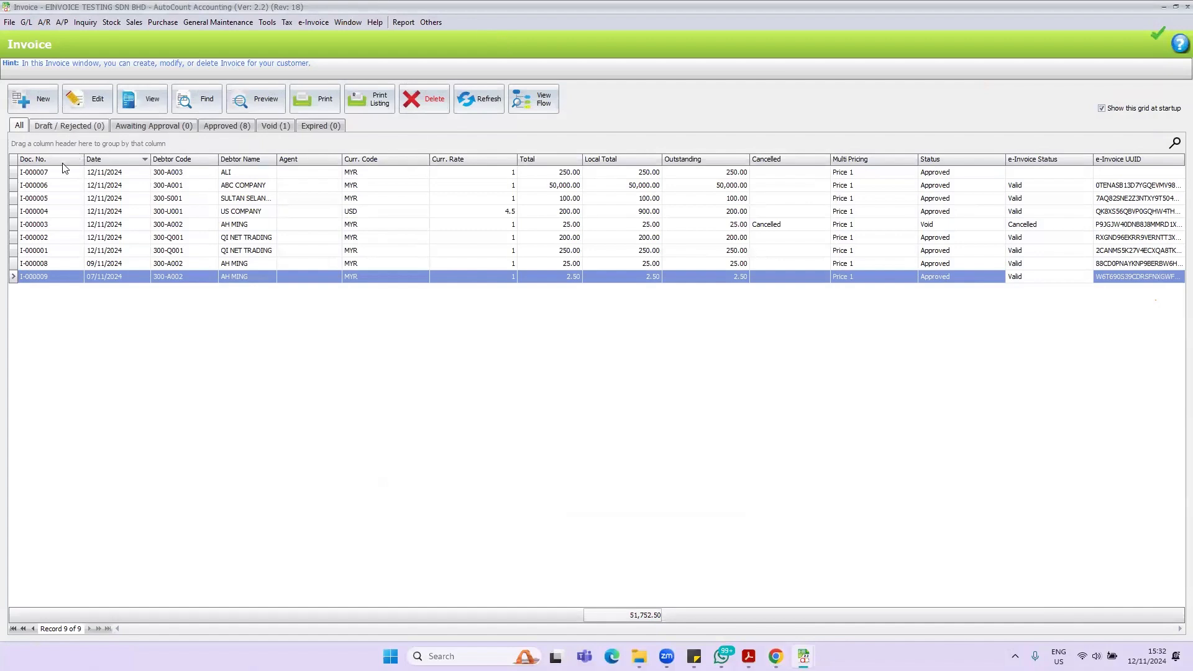
Start a blank invoice draft numbered I-000010 and show the debtor list.
click(37, 105)
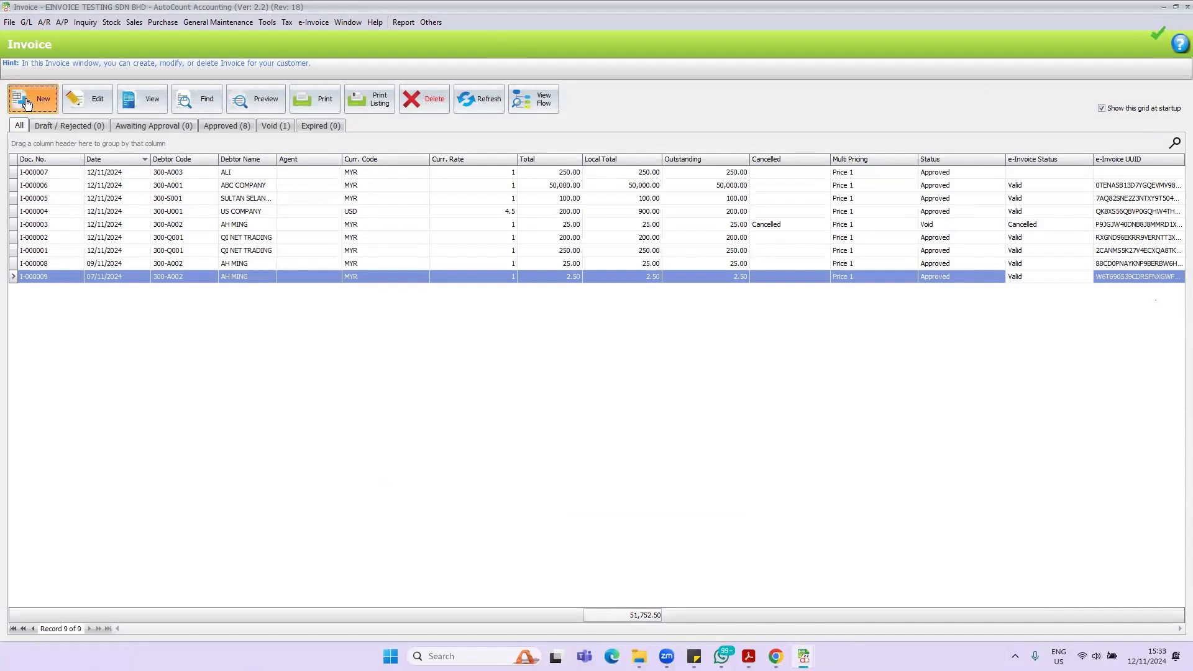
click(434, 235)
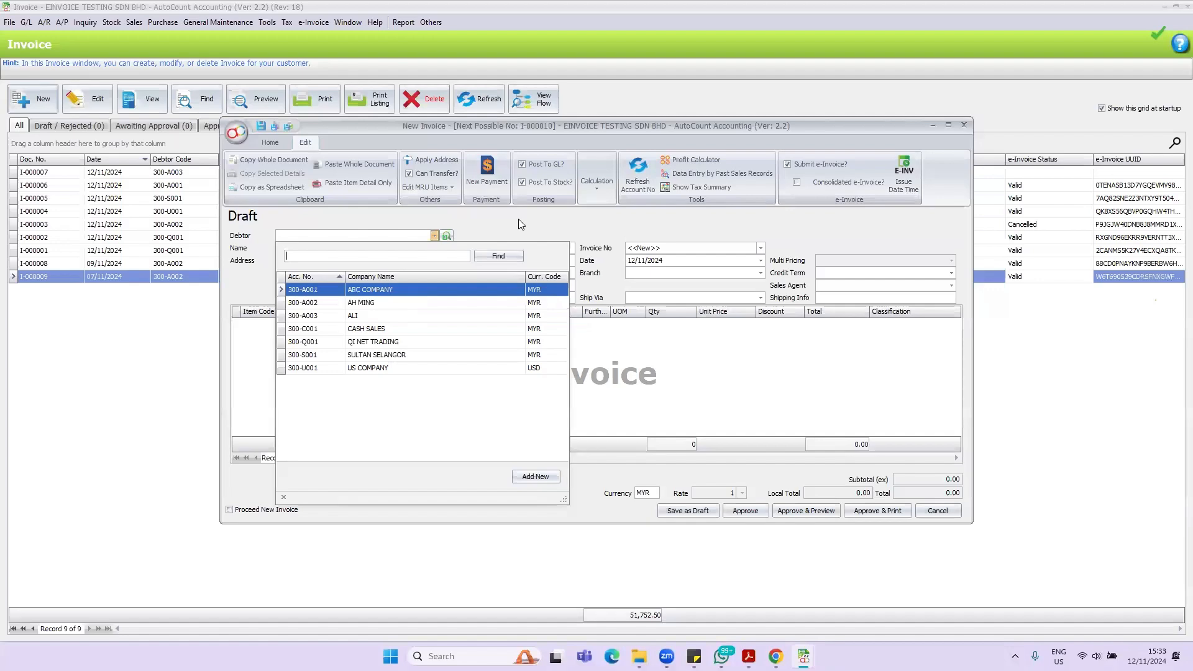
Discard the unsaved invoice I-000010 and open the A/R Debtor Maintenance list.
click(966, 124)
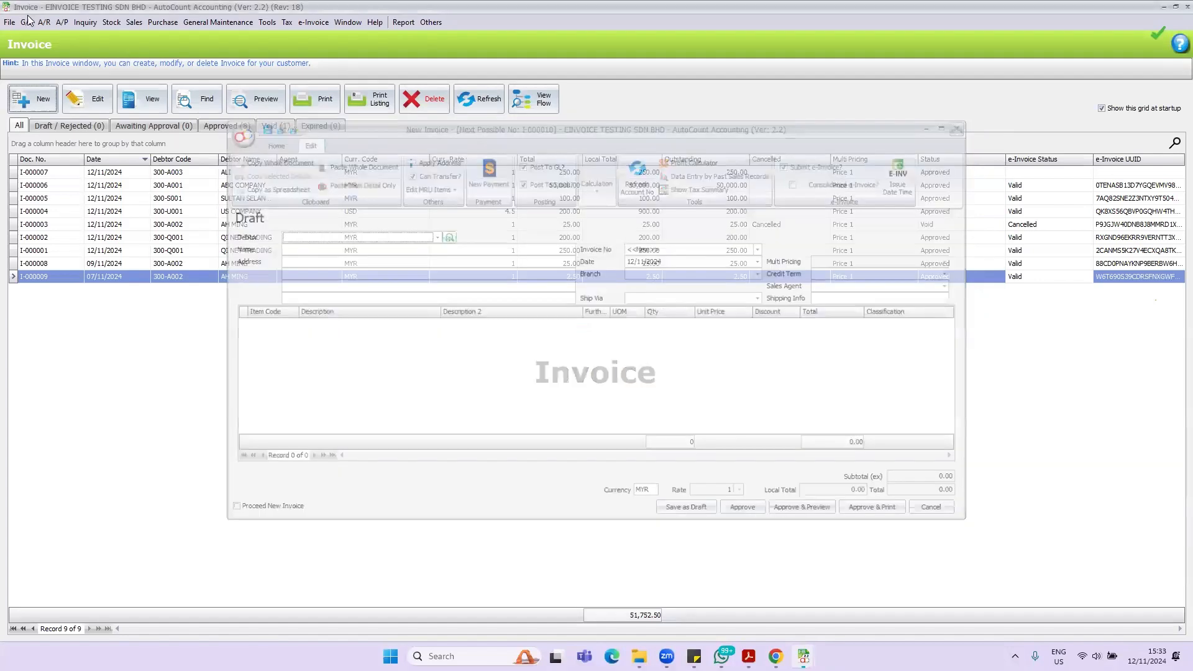
click(44, 22)
click(87, 37)
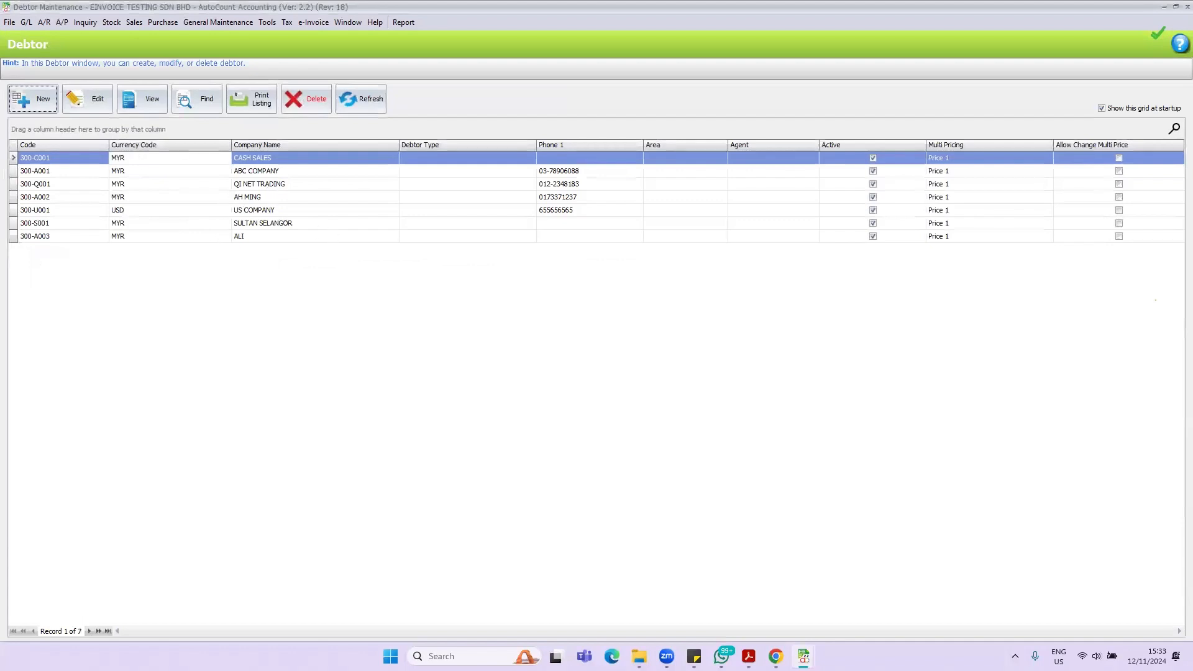
Start a new debtor named ZZ TRADING and enter its billing address and phone number.
click(21, 94)
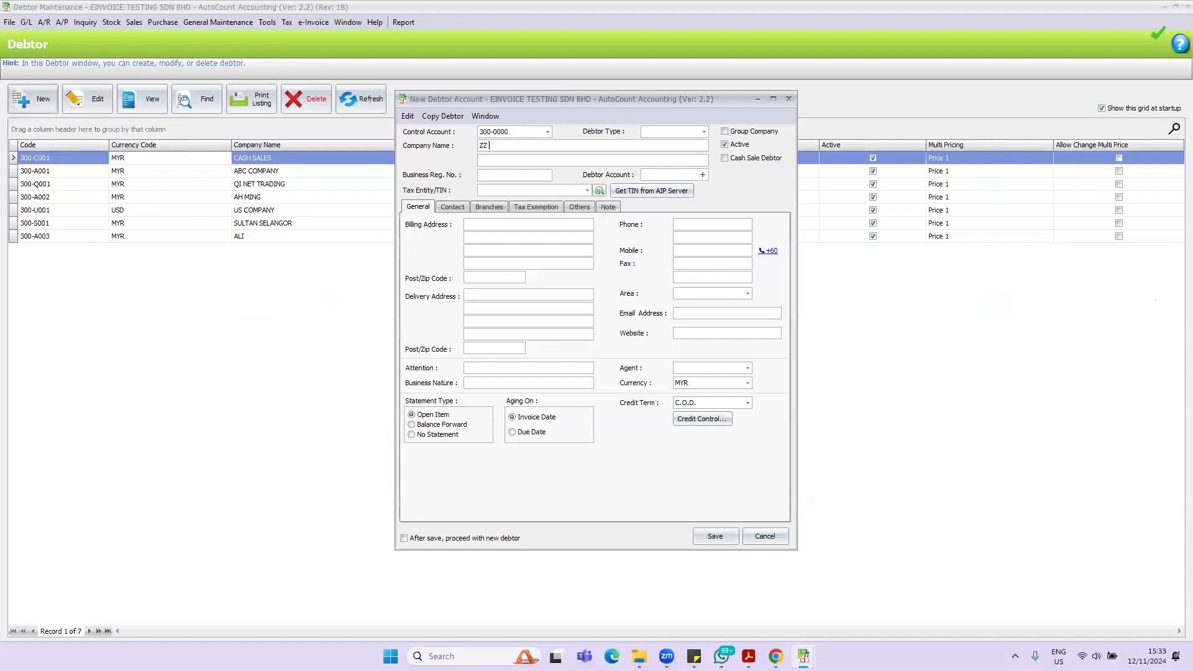
text(ZZ TRADING)
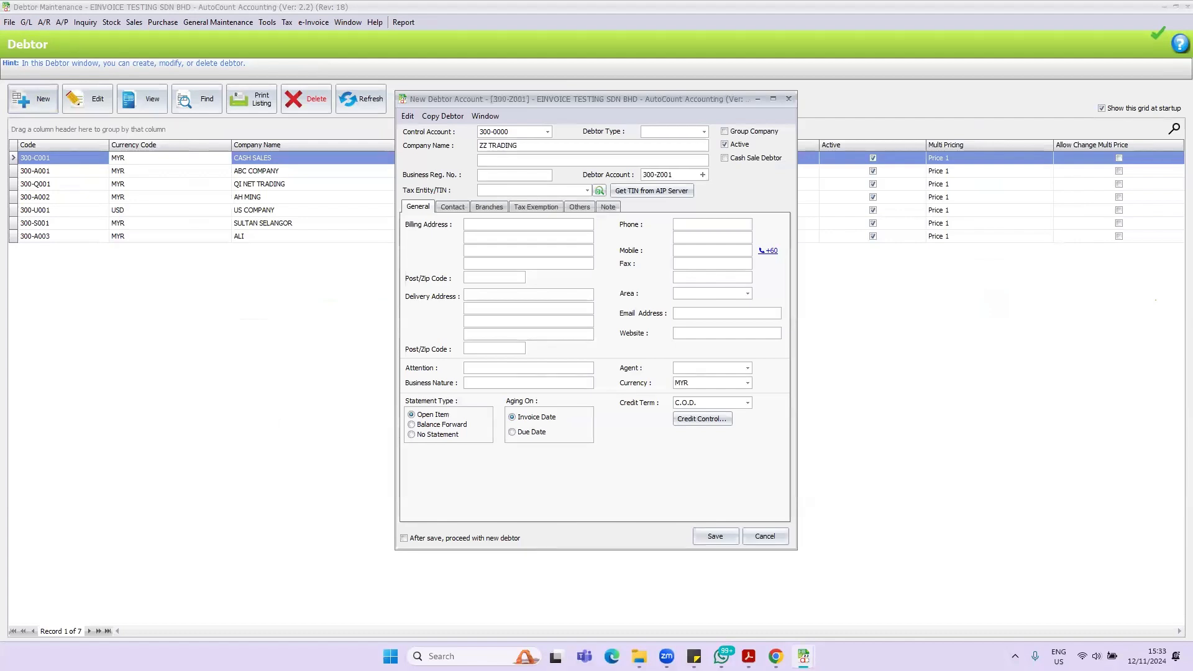
click(588, 190)
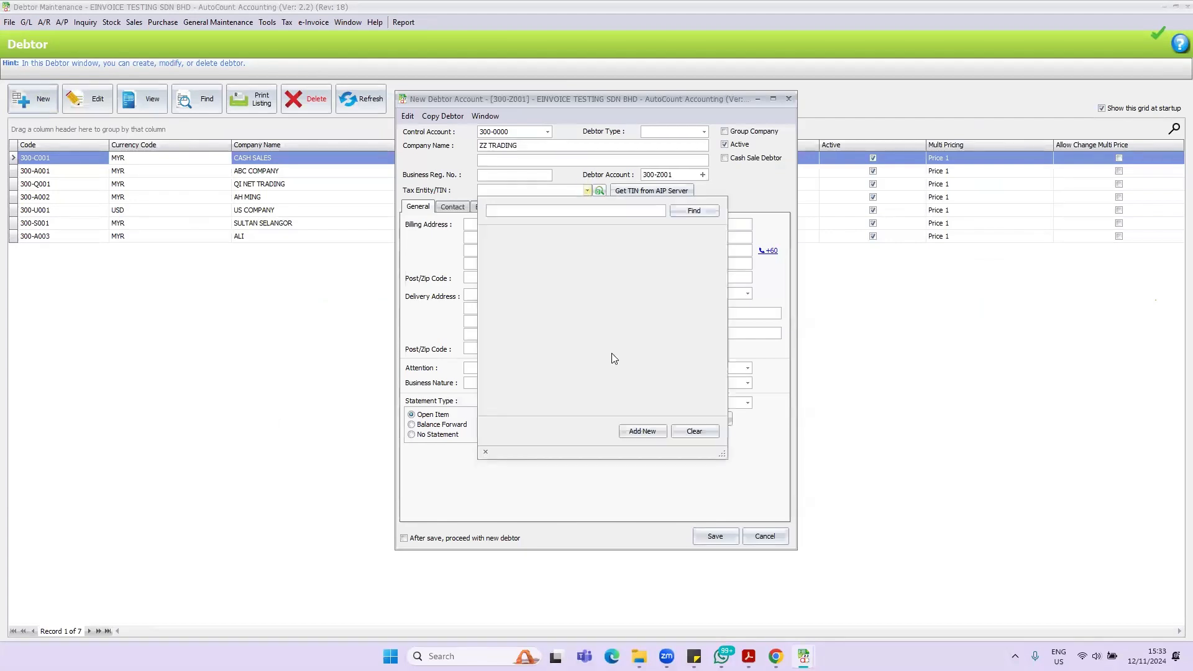
click(524, 257)
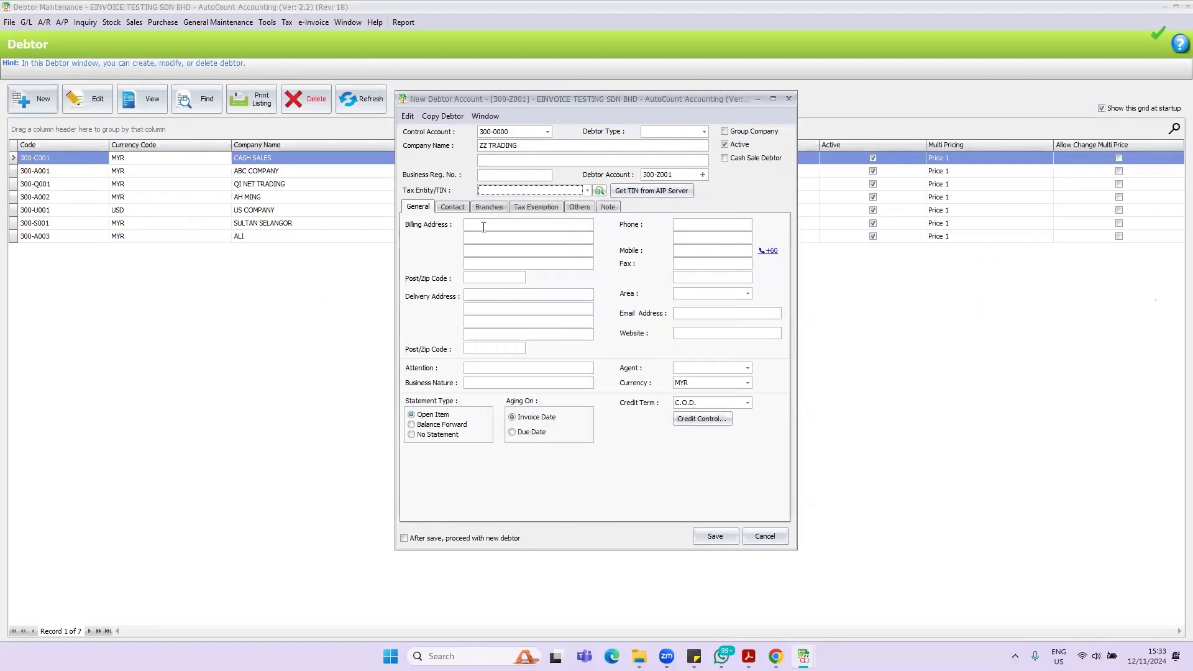
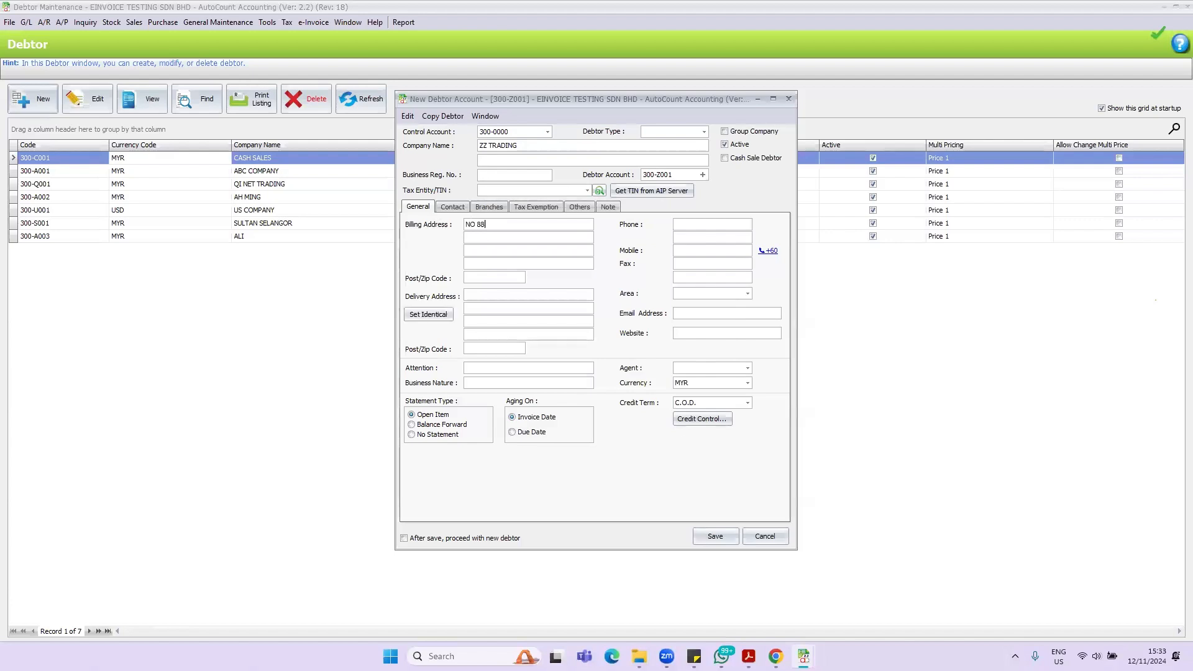
Fill in the debtor's contact person and e-mail, then start a new tax entity.
click(515, 369)
text(KLE)
text(LEE)
key(Caps_Lock)
click(755, 314)
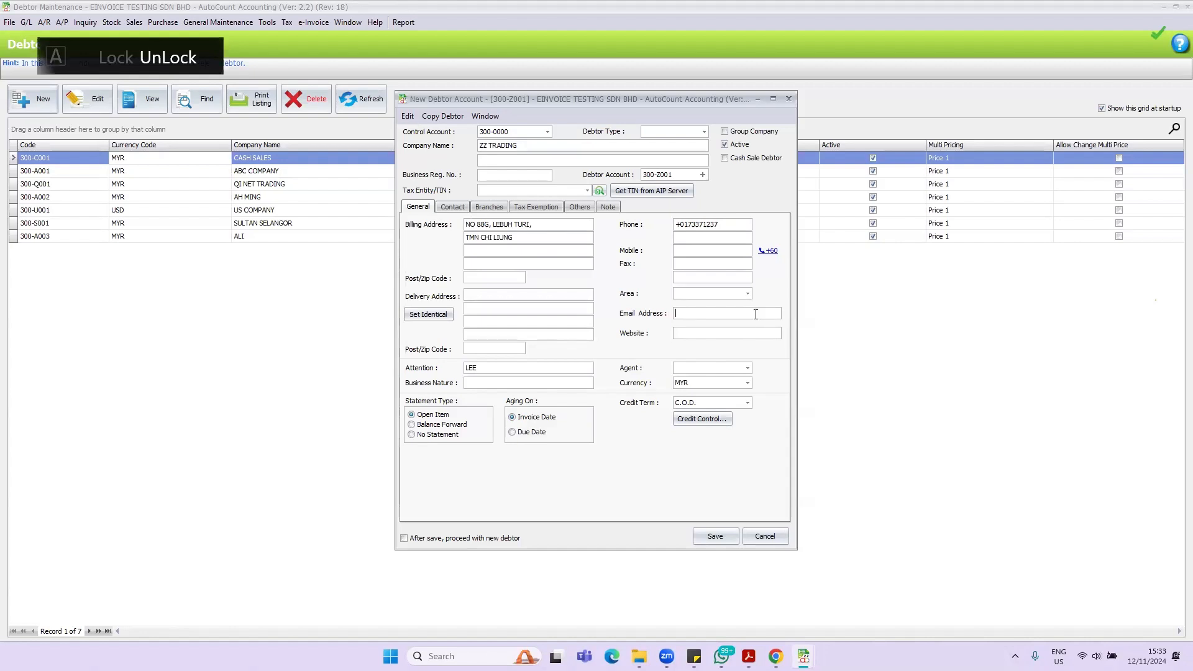
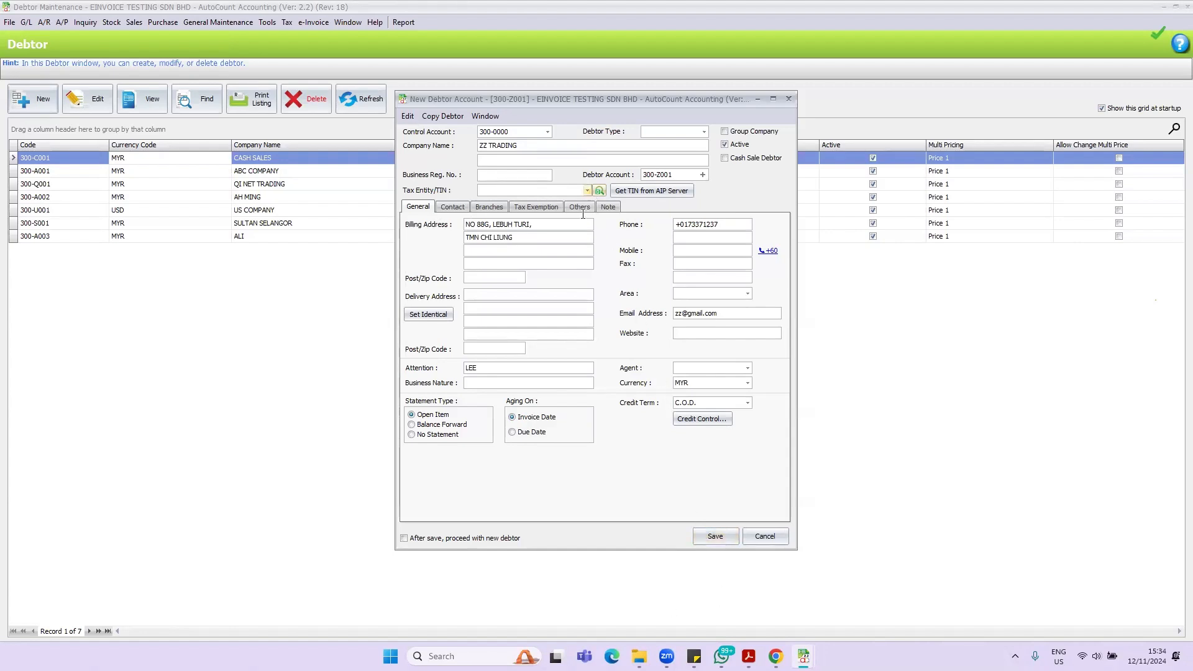
click(587, 191)
click(642, 423)
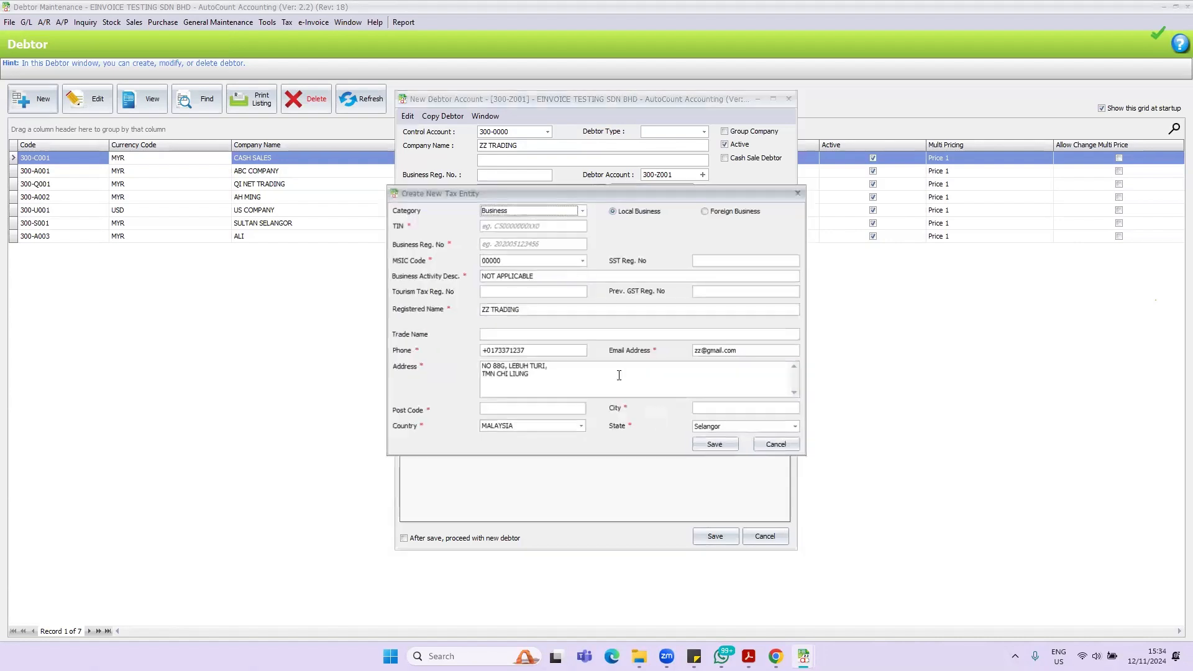
Enter ZZ TRADING's TIN, business registration number and city in the new tax entity.
click(506, 226)
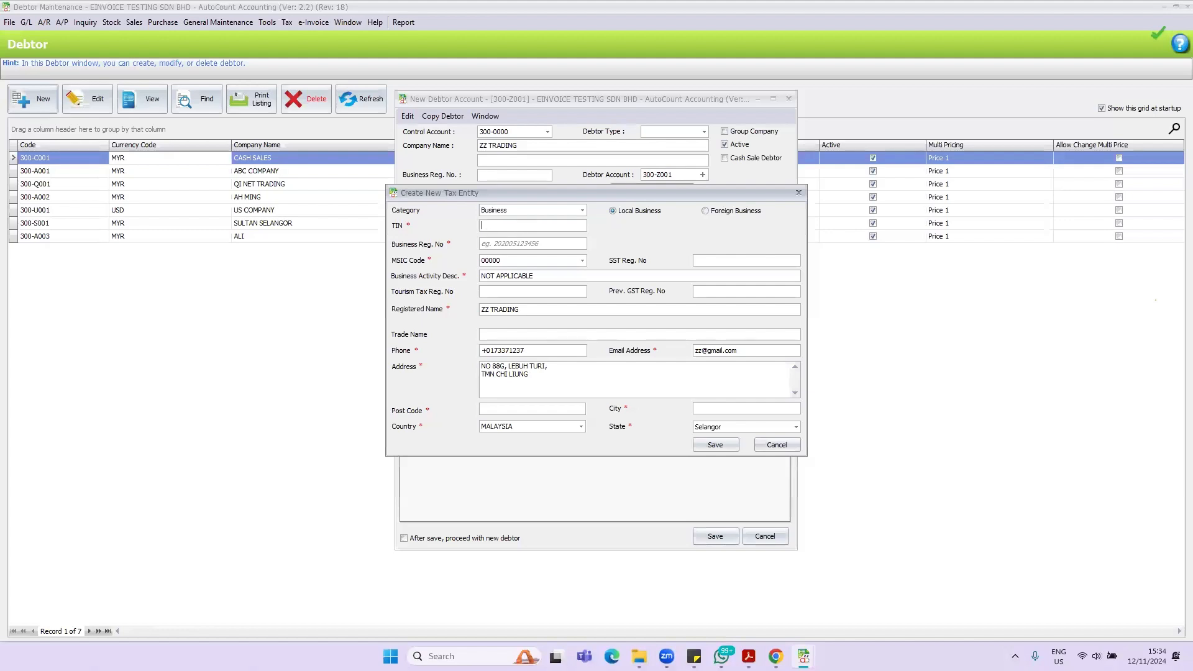
text(C333333333333)
drag(486, 224, 548, 228)
click(548, 228)
key(BackSpace)
text(202012345641200)
key(Tab)
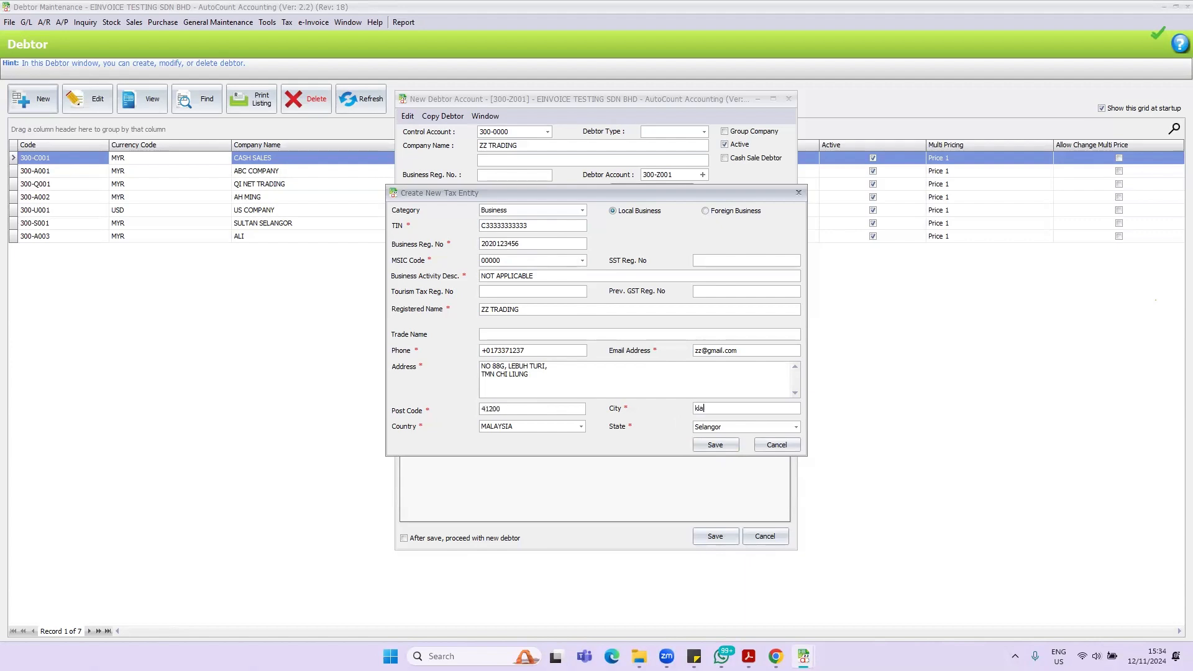
text(klang)
key(Caps_Lock)
key(BackSpace)
key(BackSpace)
key(BackSpace)
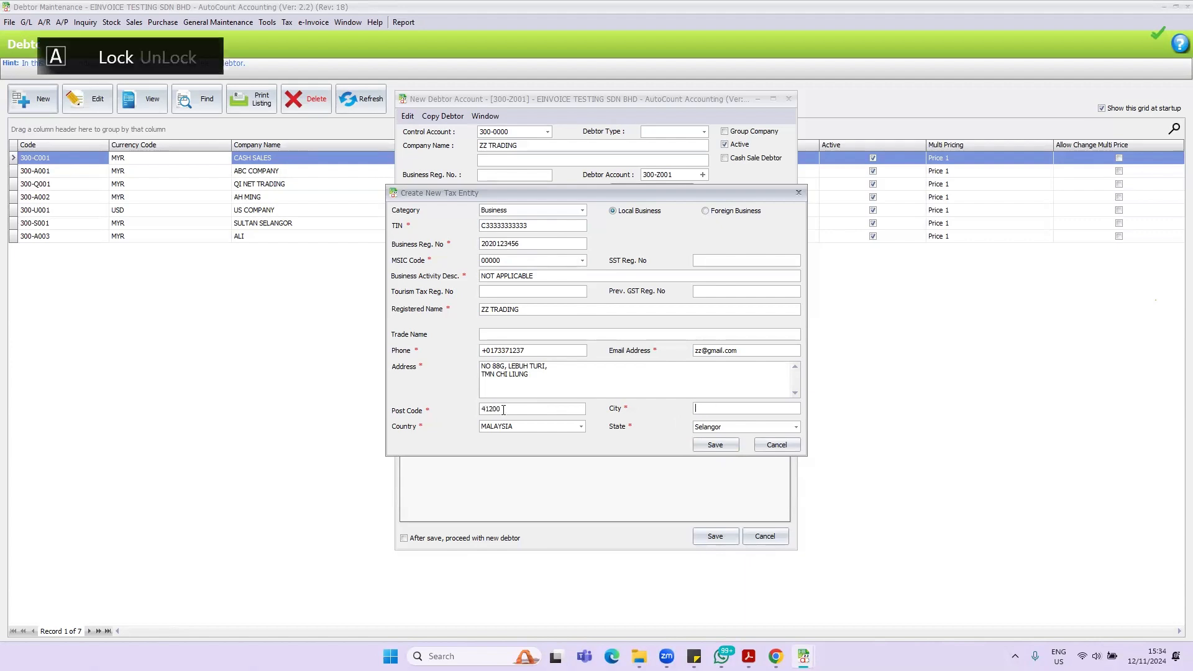
text(LANG)
Save the tax entity despite failed LHDN validation, then save debtor 300-Z001.
click(714, 445)
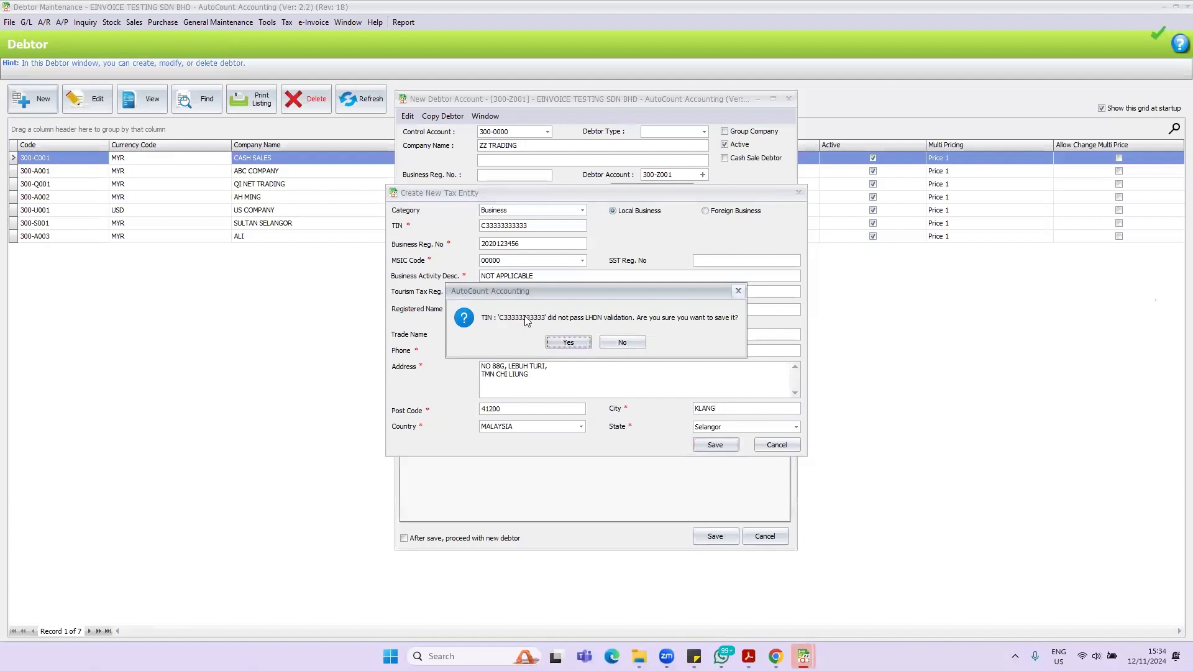
click(569, 343)
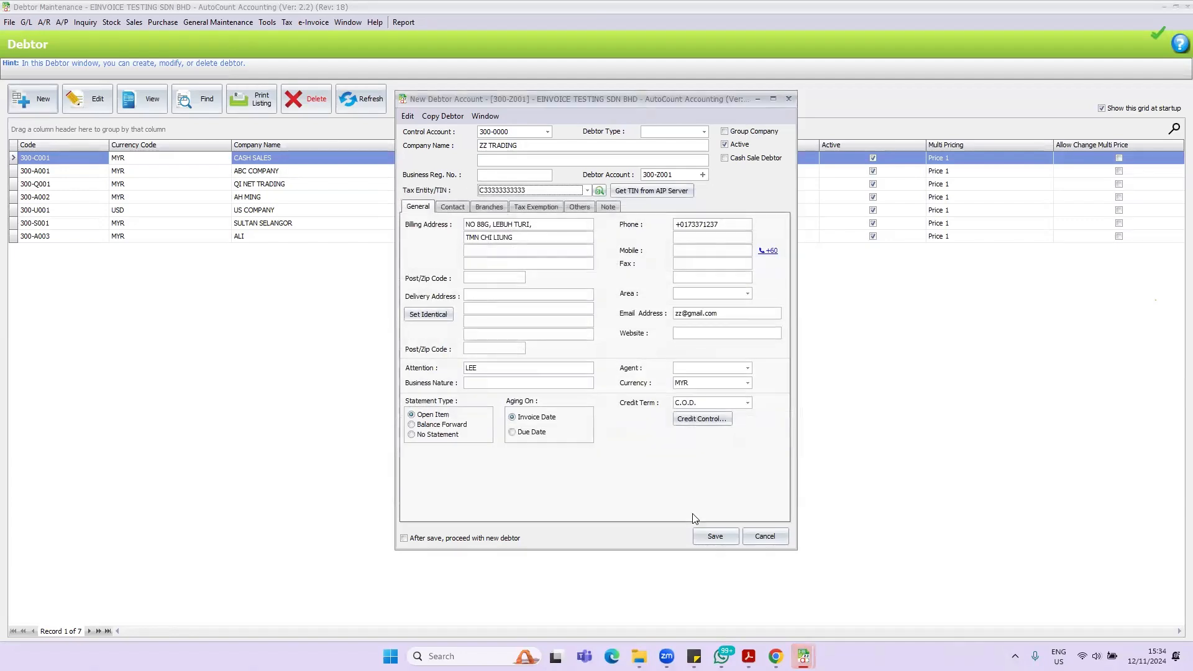
click(715, 536)
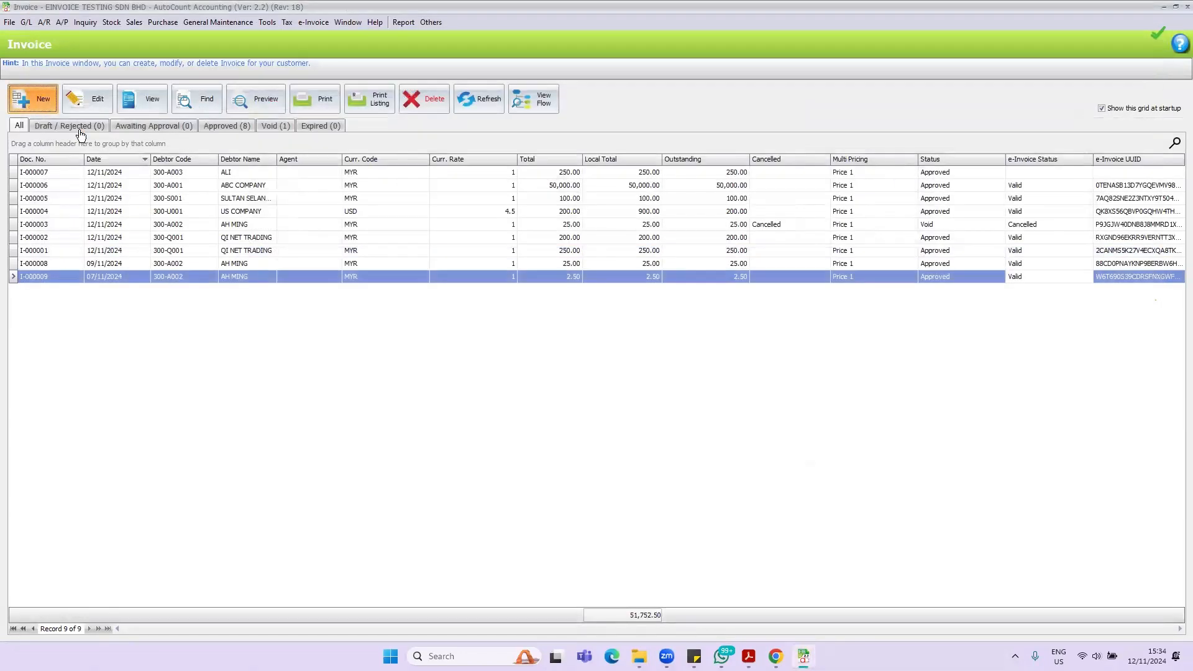
Approve invoice I-000010 to ZZ TRADING for one EO-PD5W40-4L engine oil at 100.00, then refresh.
click(34, 98)
click(434, 235)
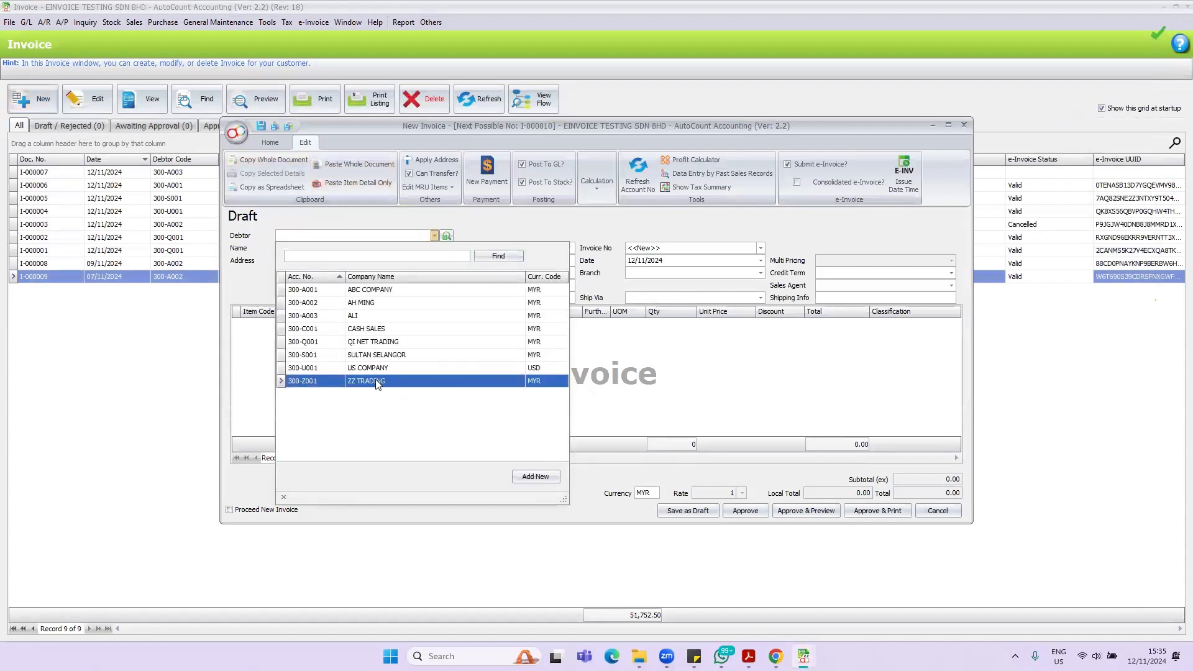
click(377, 379)
click(270, 143)
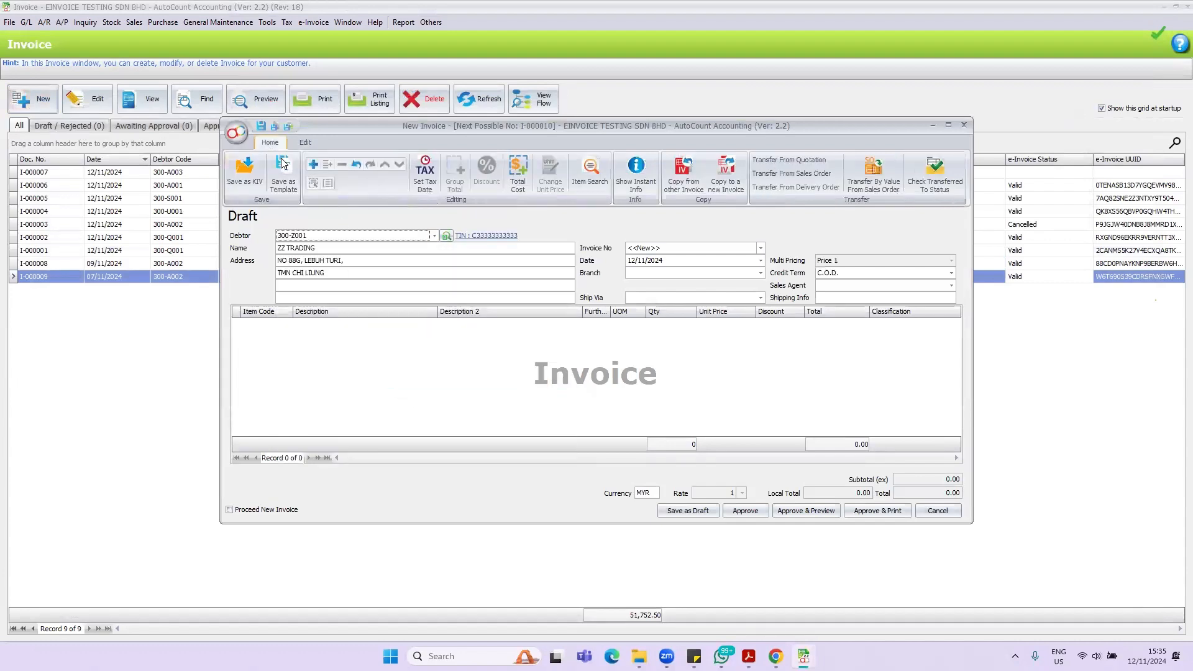
click(284, 334)
click(287, 325)
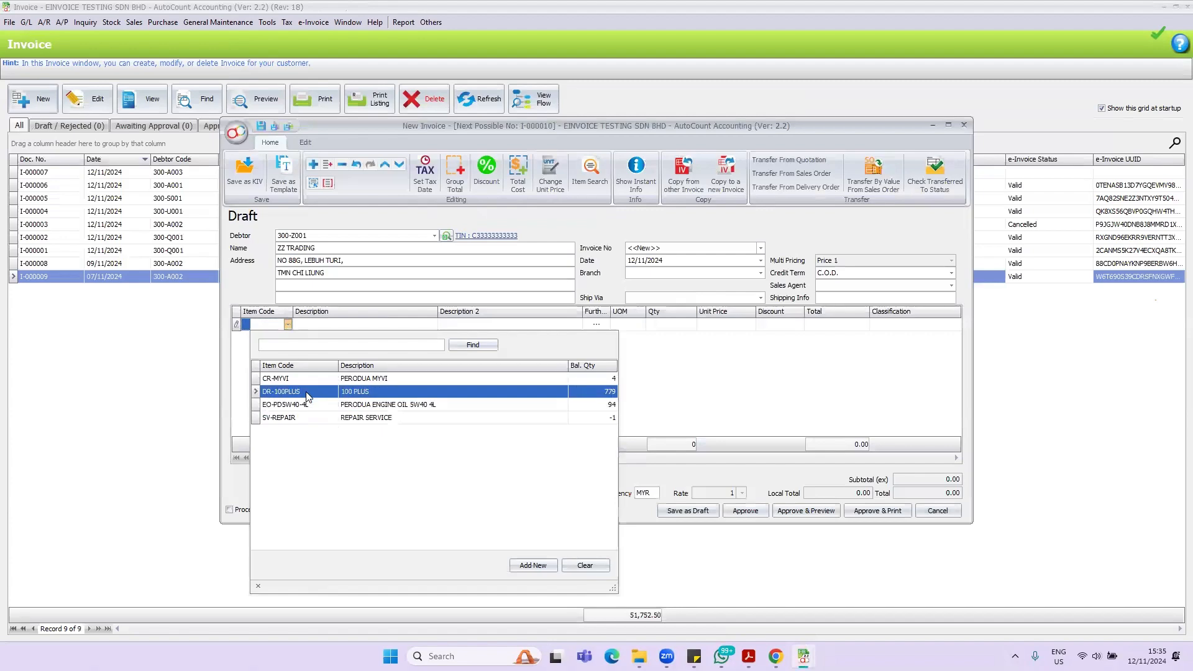
click(300, 407)
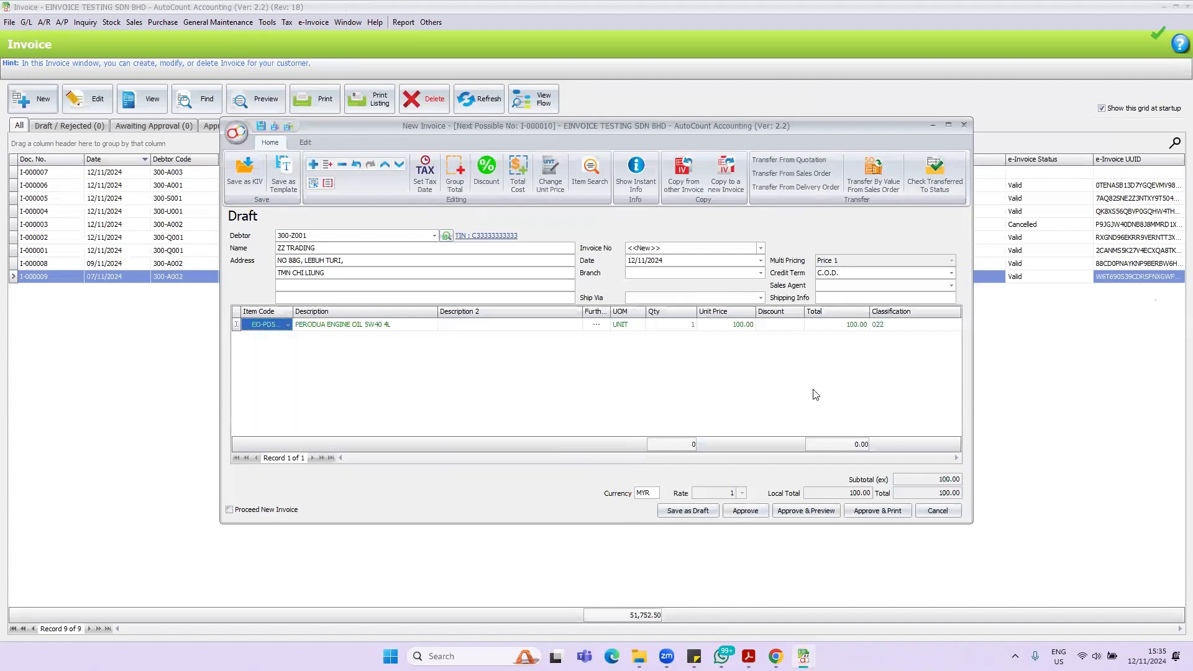
click(737, 511)
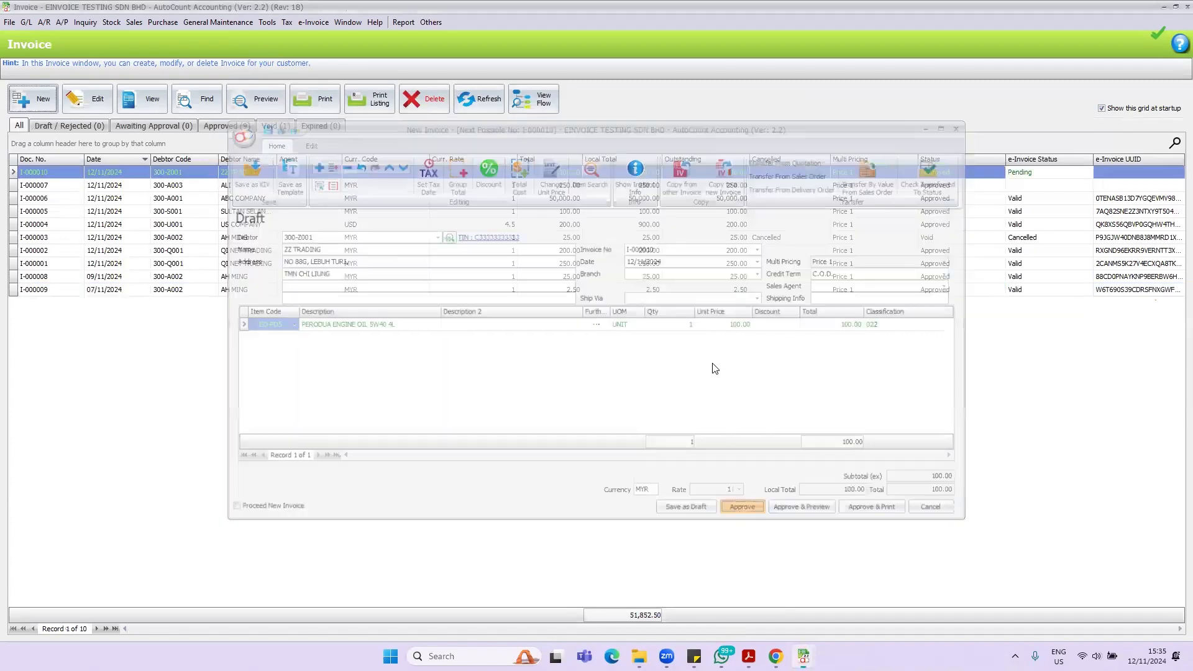
click(487, 105)
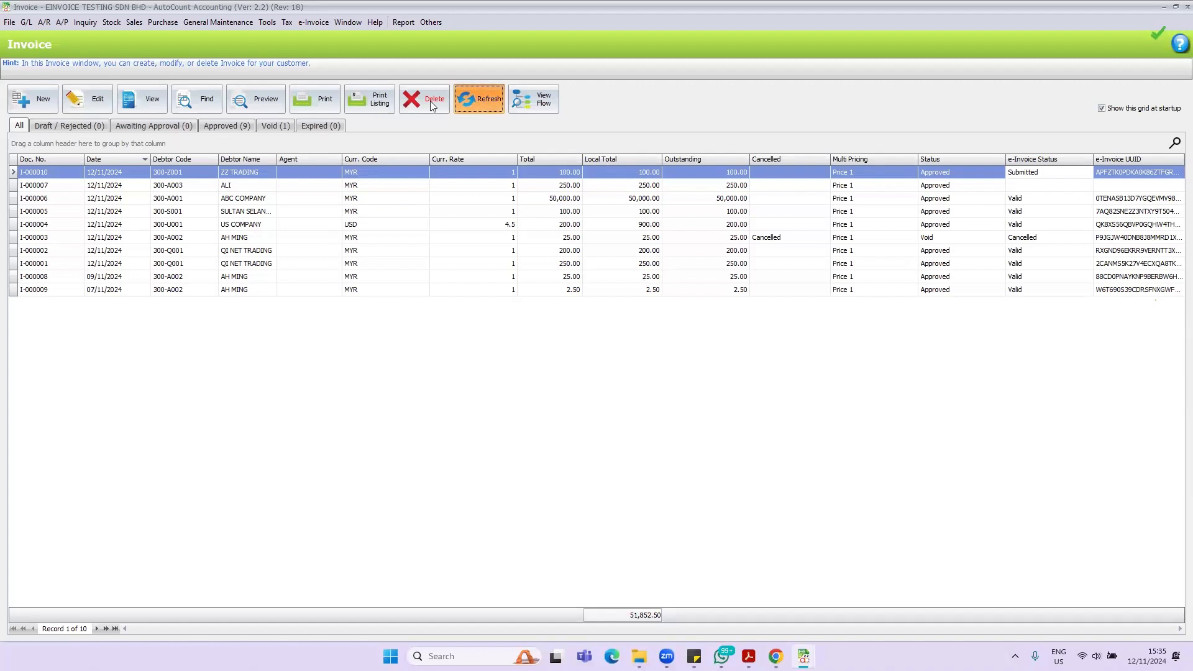
click(155, 100)
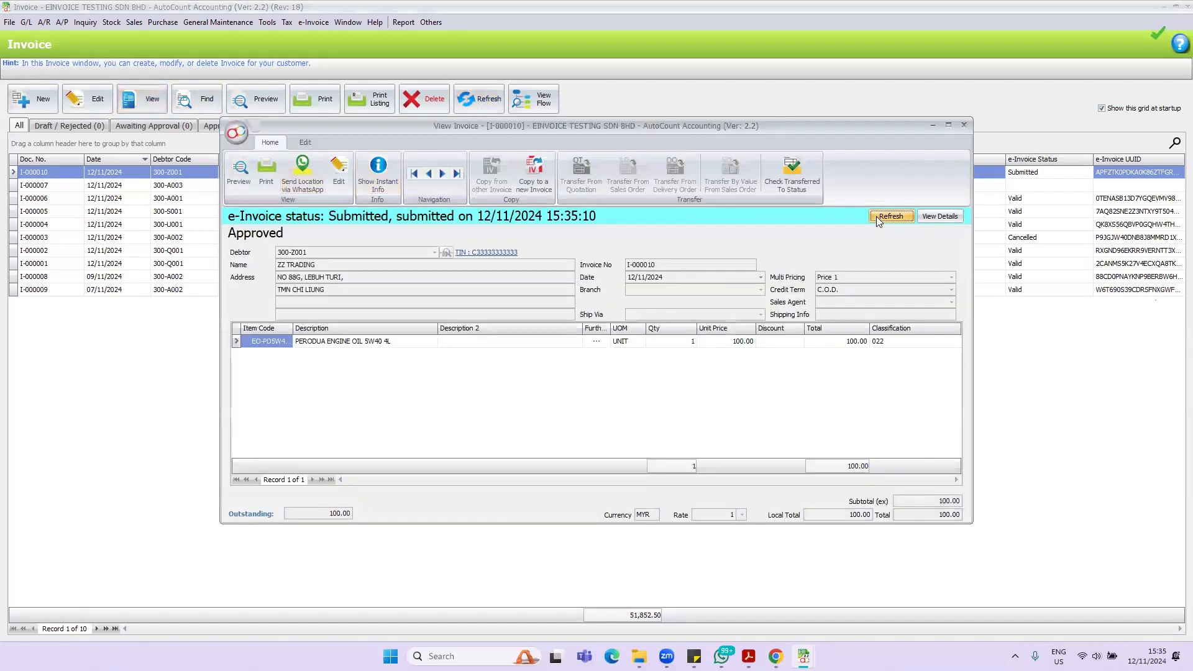
click(877, 217)
click(891, 217)
click(891, 217)
click(964, 125)
click(488, 102)
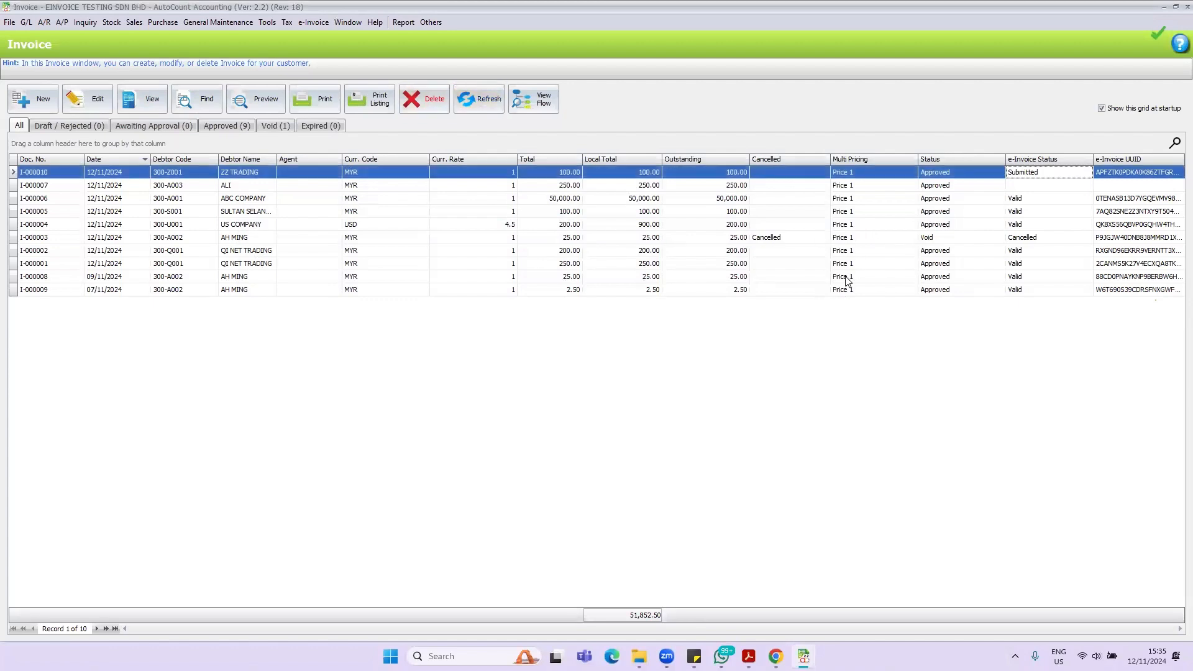
click(475, 99)
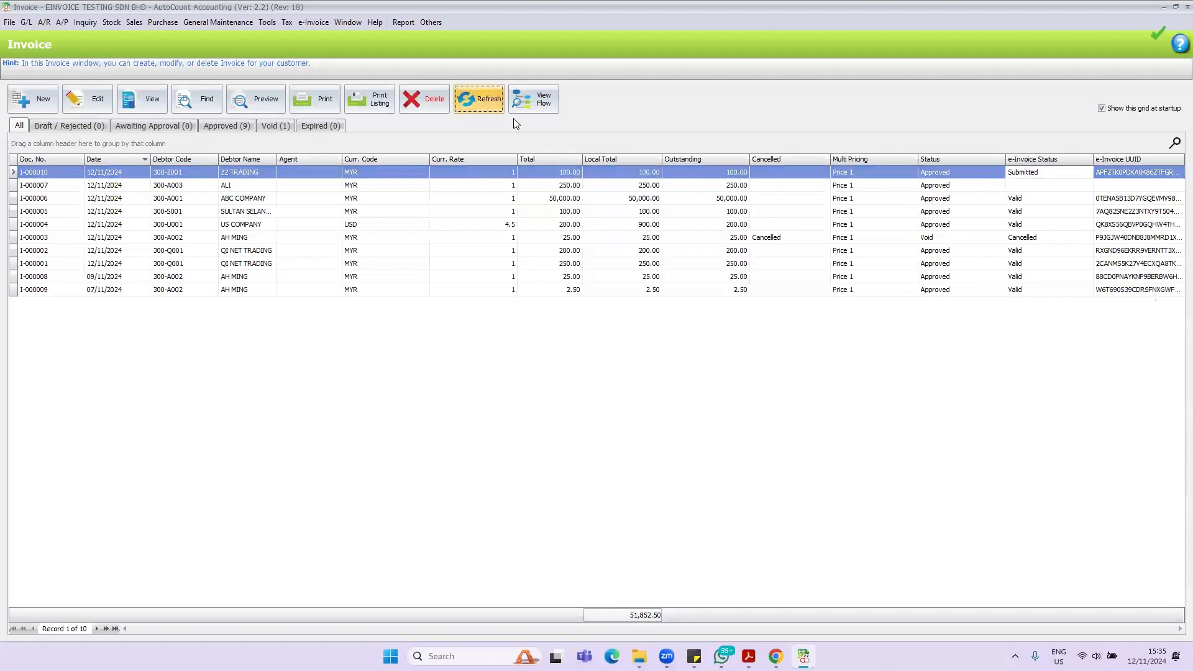
click(311, 23)
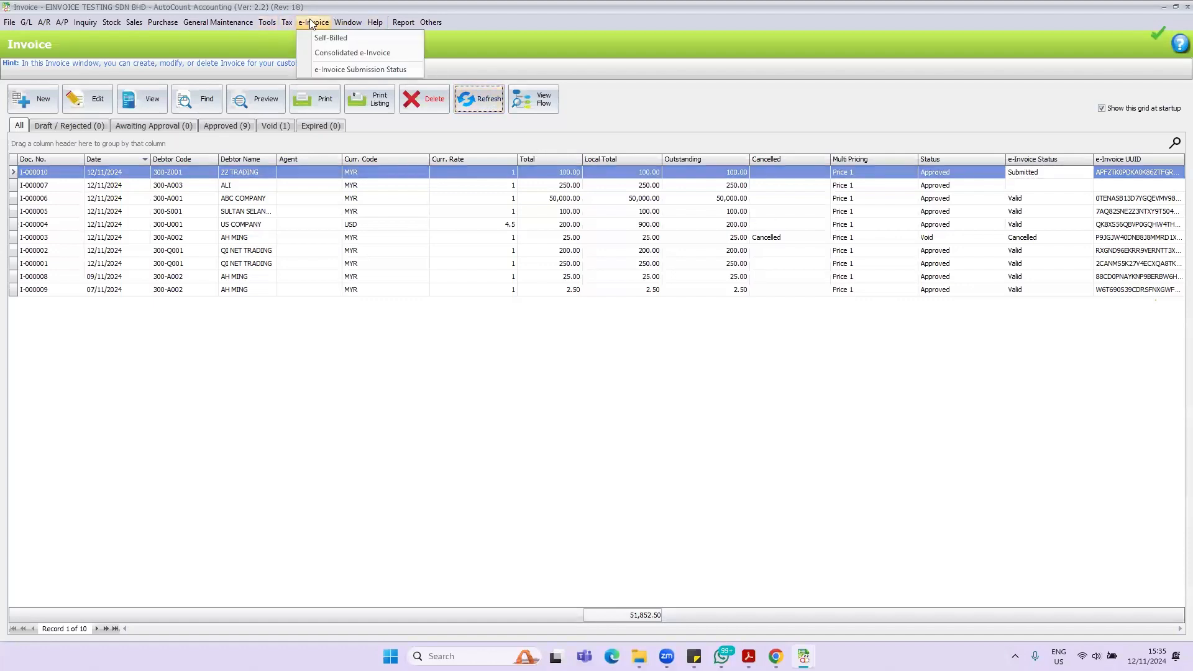
Generate and save consolidated e-invoices CI-000001 and CI-000002 for invoices and cash sales, 01/11/2024–12/11/2024.
click(361, 54)
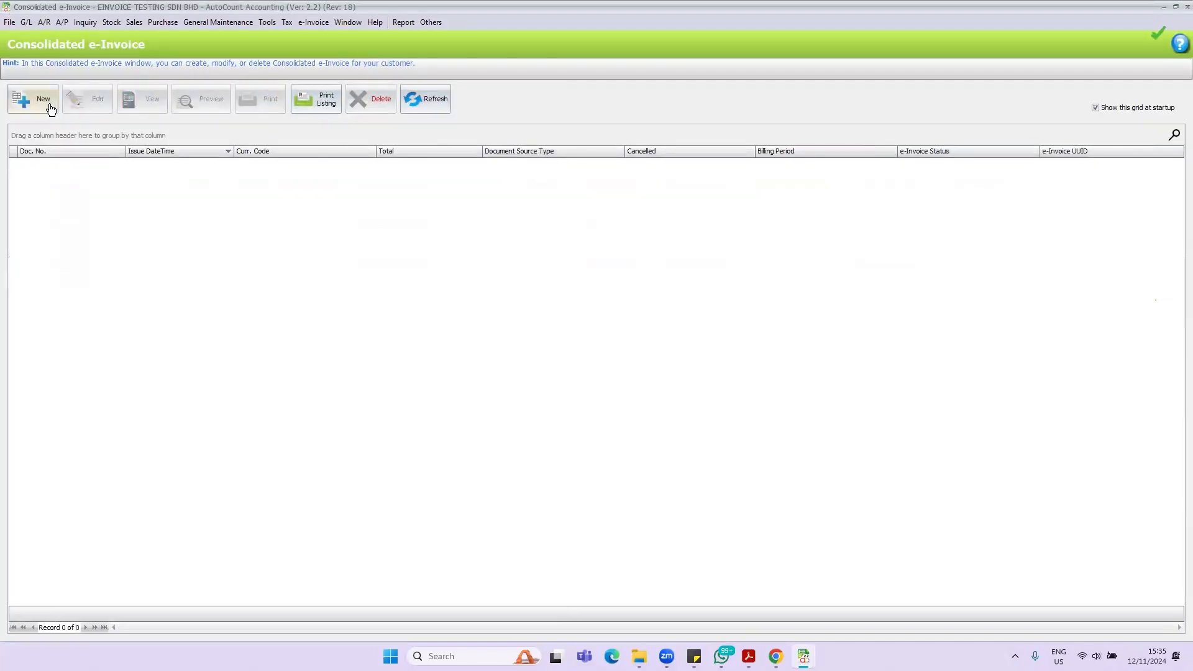
click(49, 110)
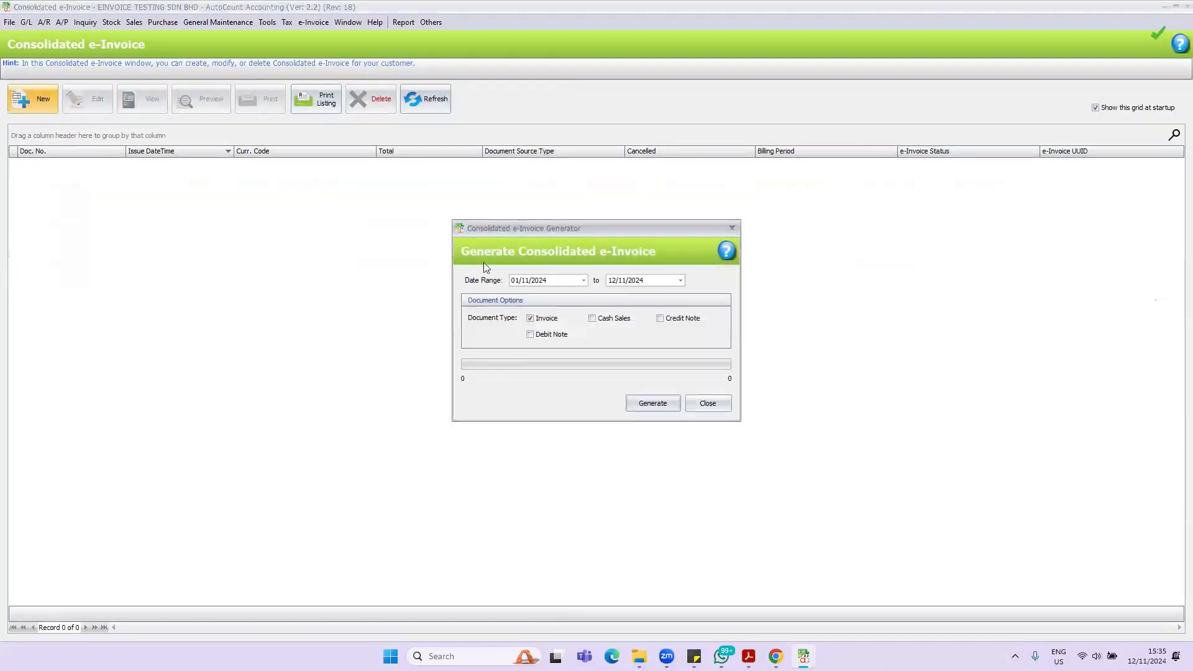
click(553, 281)
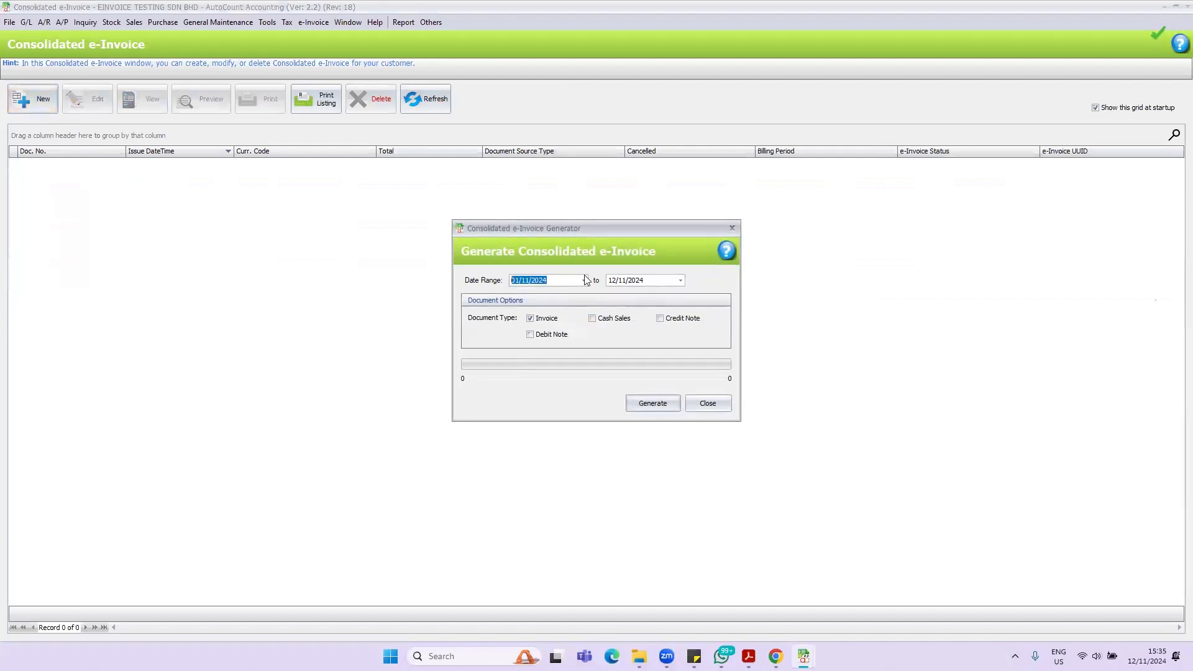
click(600, 323)
click(660, 405)
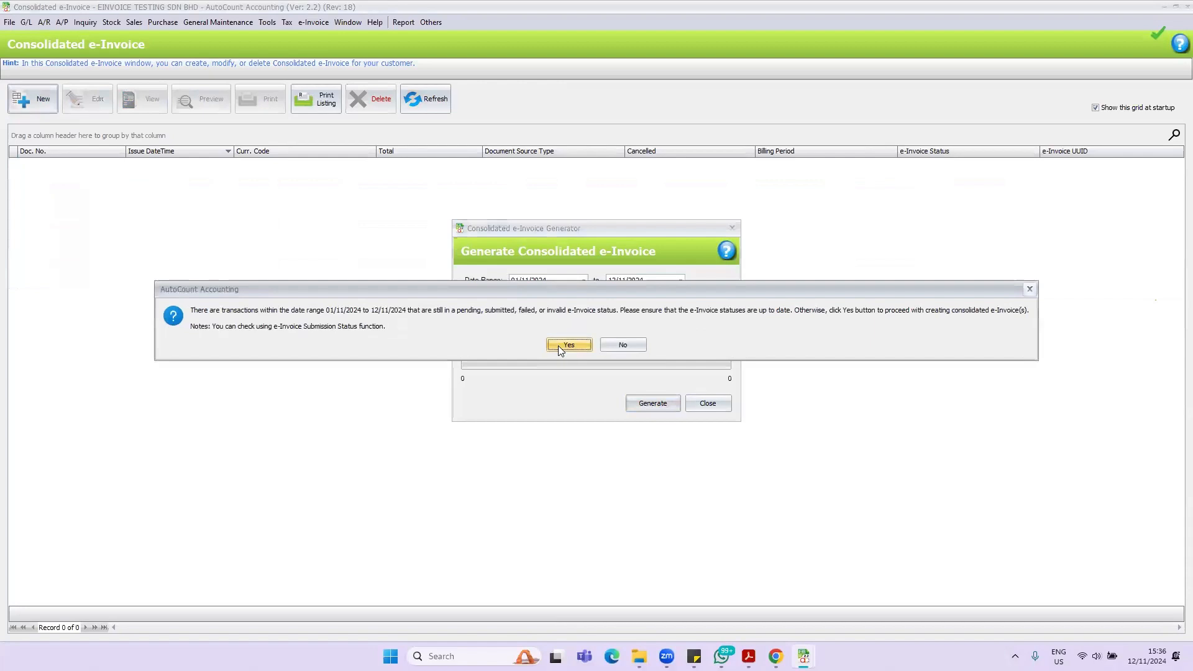
click(567, 345)
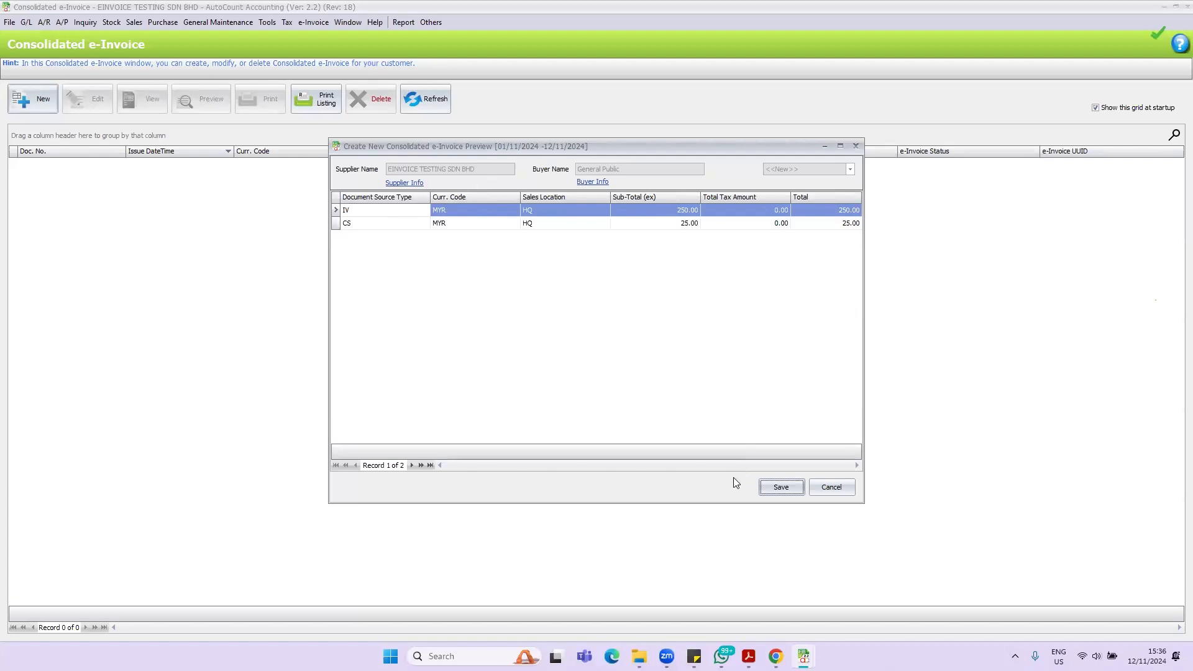
click(780, 482)
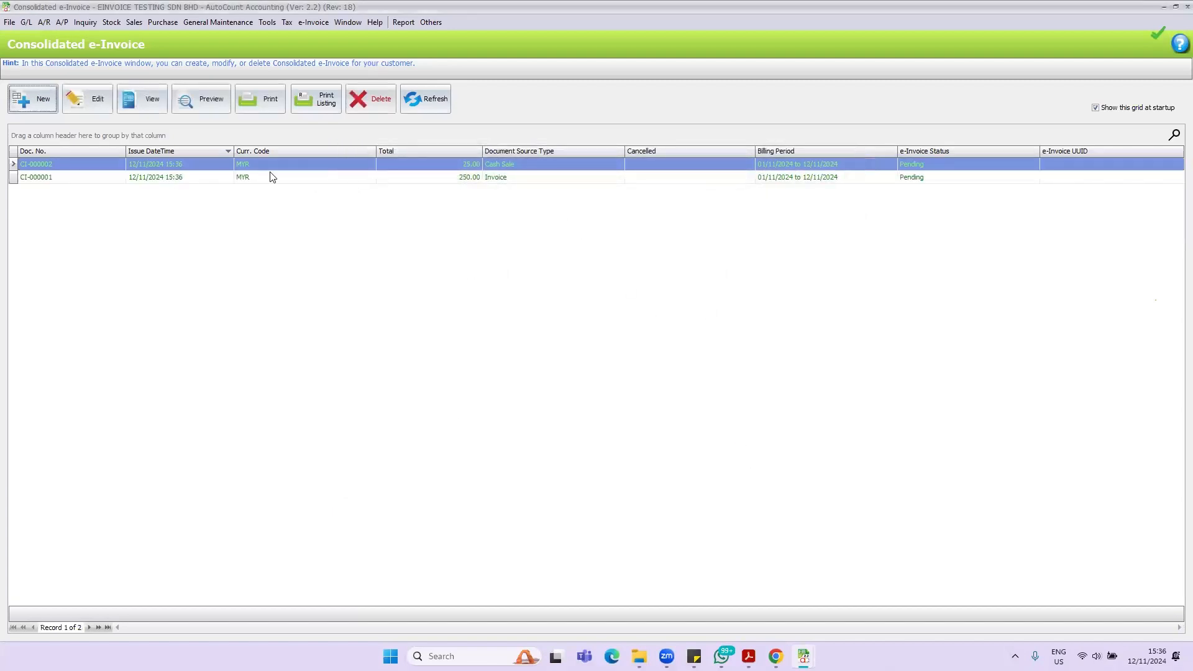
click(310, 177)
Open consolidated e-invoice CI-000001 to review its details.
click(315, 165)
click(343, 178)
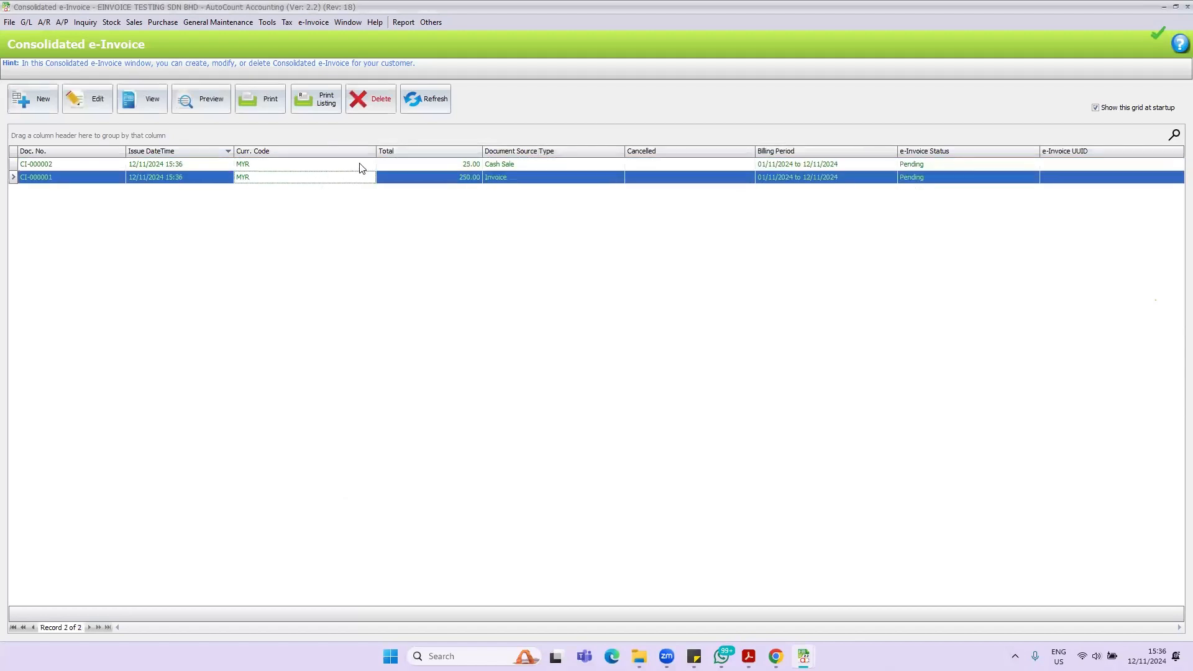
click(359, 165)
click(363, 178)
click(510, 163)
double_click(582, 179)
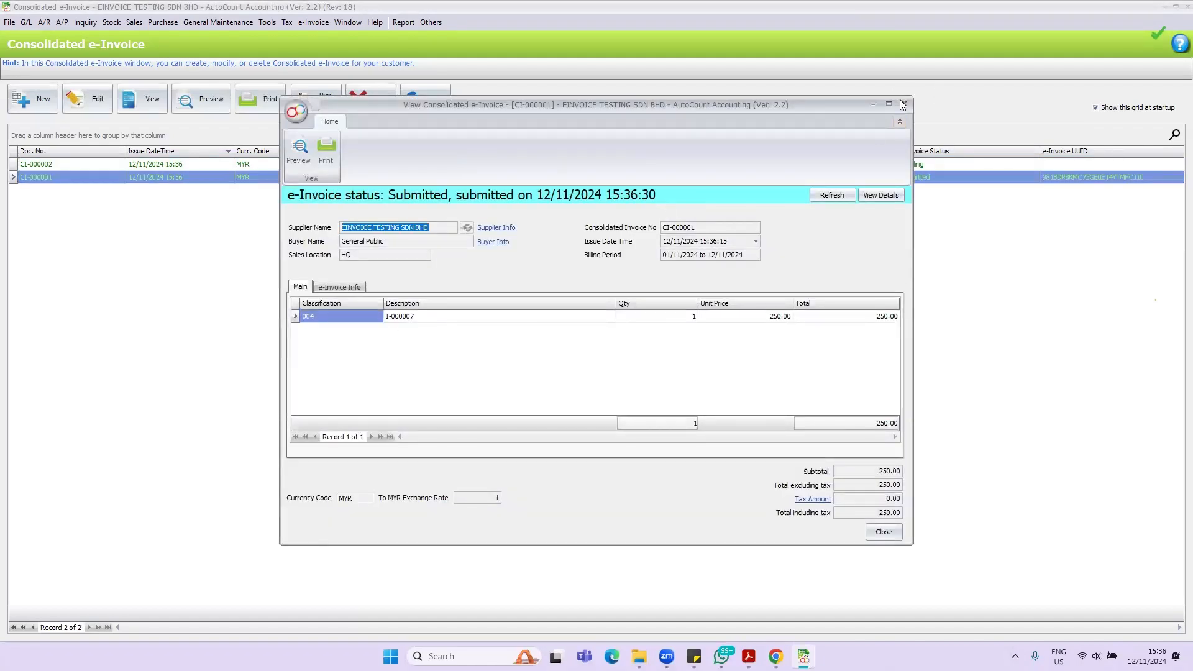
click(903, 104)
Review CI-000002, then preview the consolidated e-invoice printout.
double_click(579, 164)
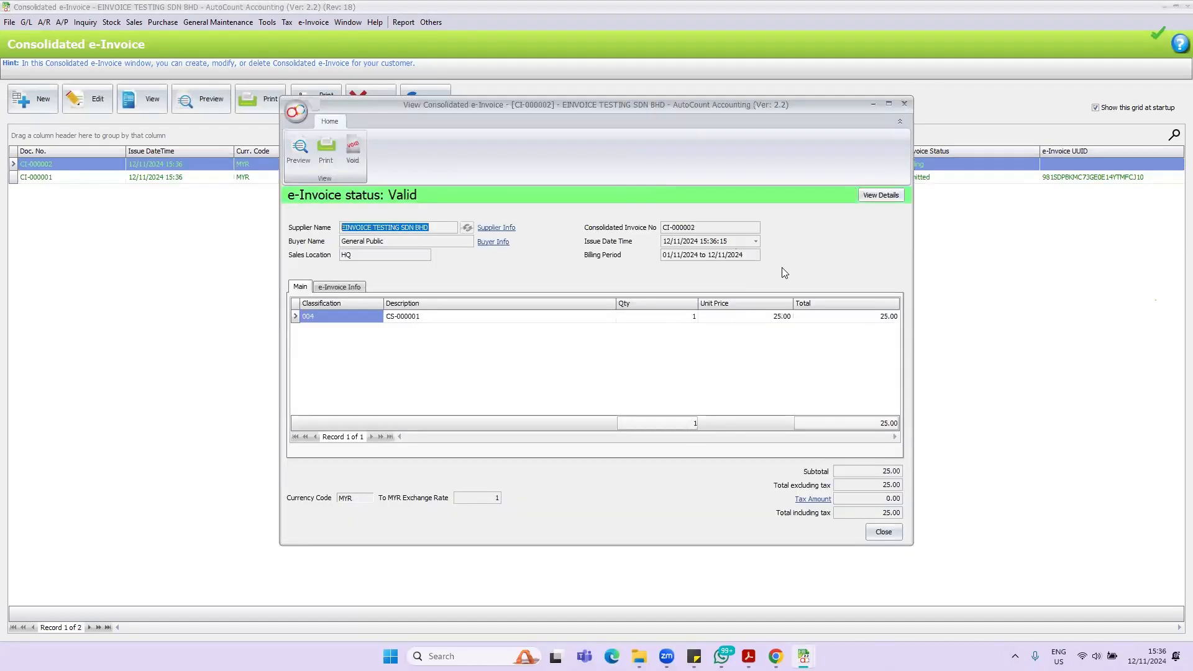
click(904, 105)
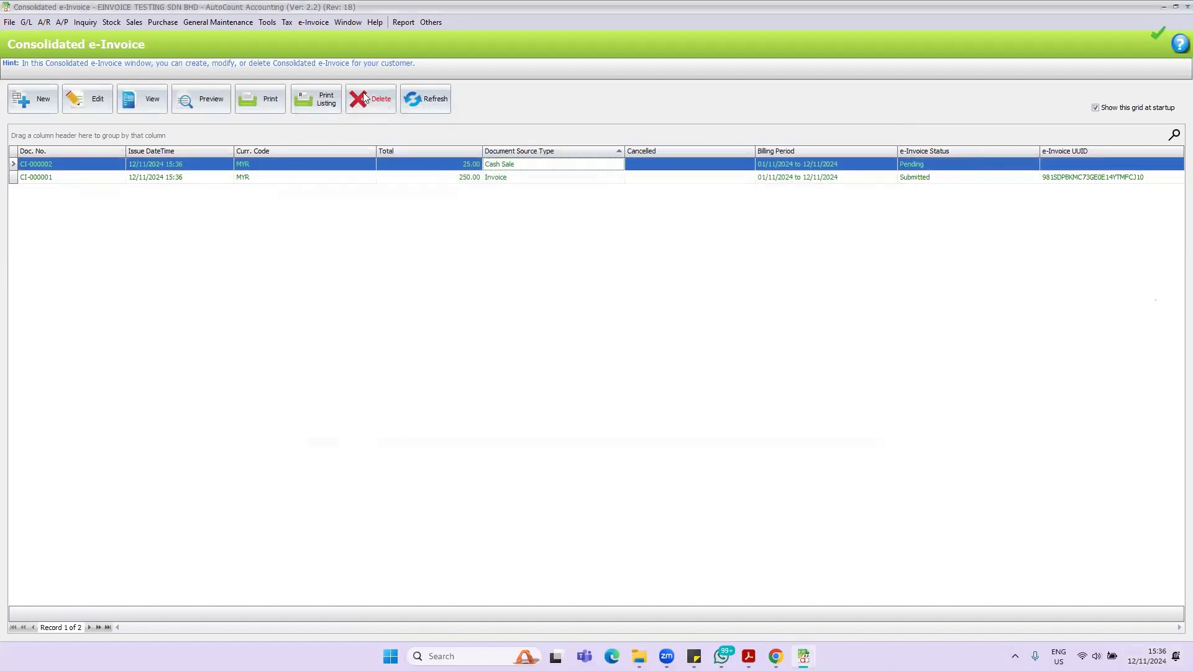
click(215, 108)
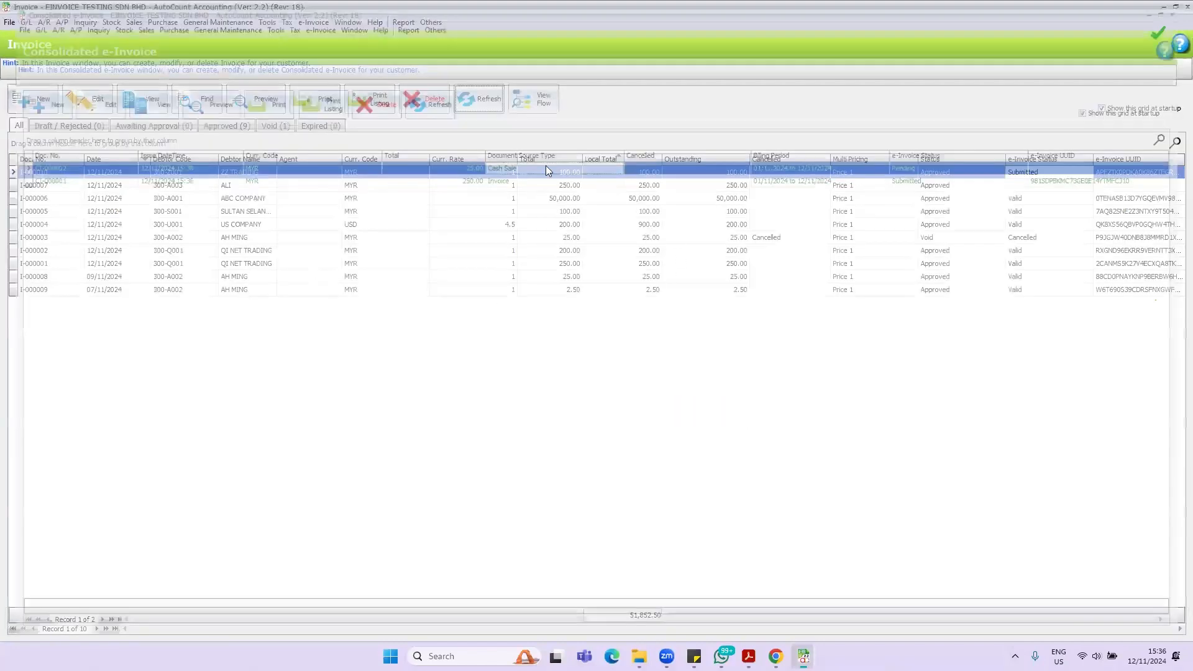
Refresh the invoice list and add the CI Doc. No. column from the Column Chooser.
click(479, 100)
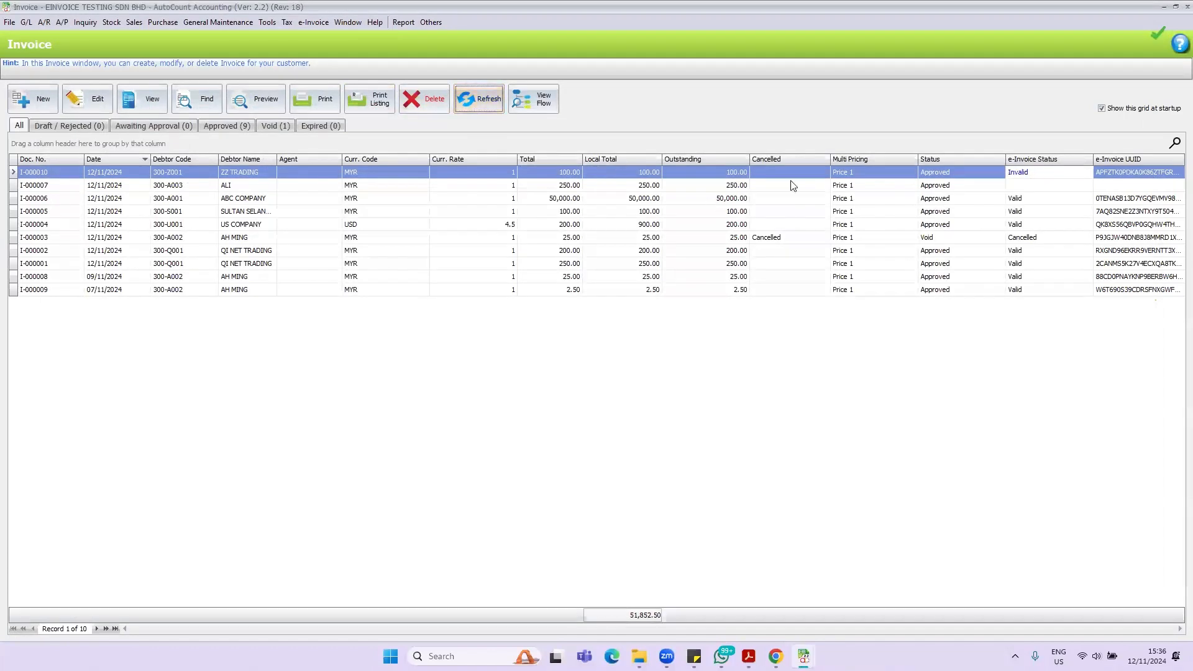
right_click(694, 161)
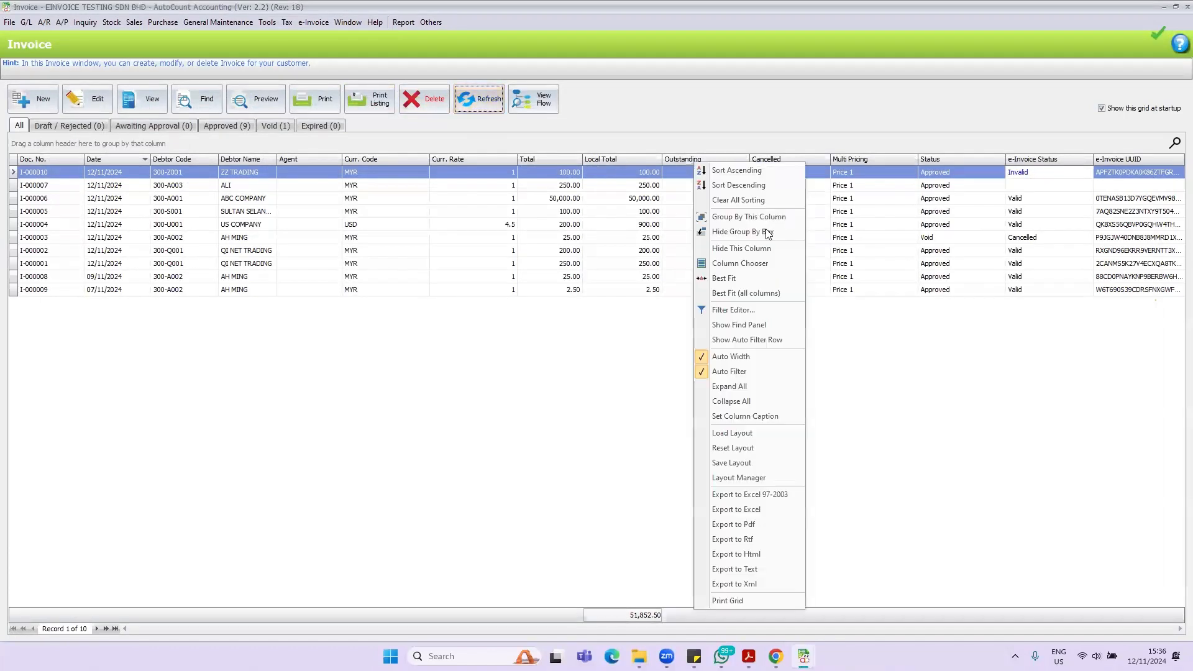
click(757, 263)
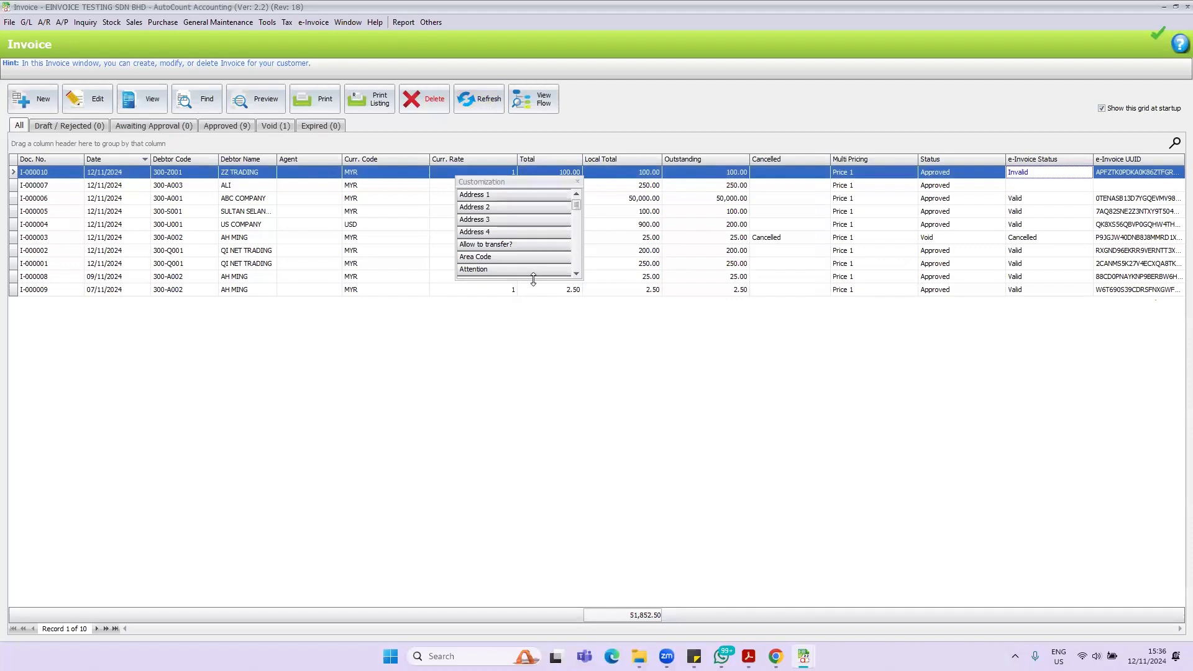
drag(533, 279, 531, 605)
scroll(520, 533, down, 2)
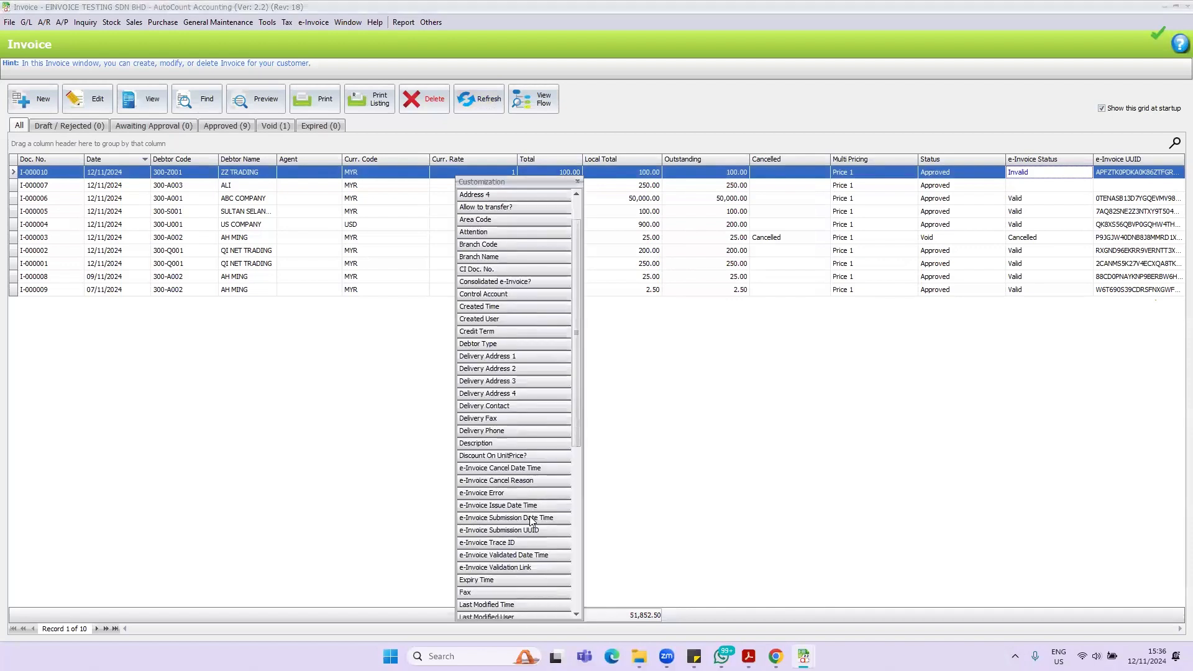
scroll(515, 549, down, 3)
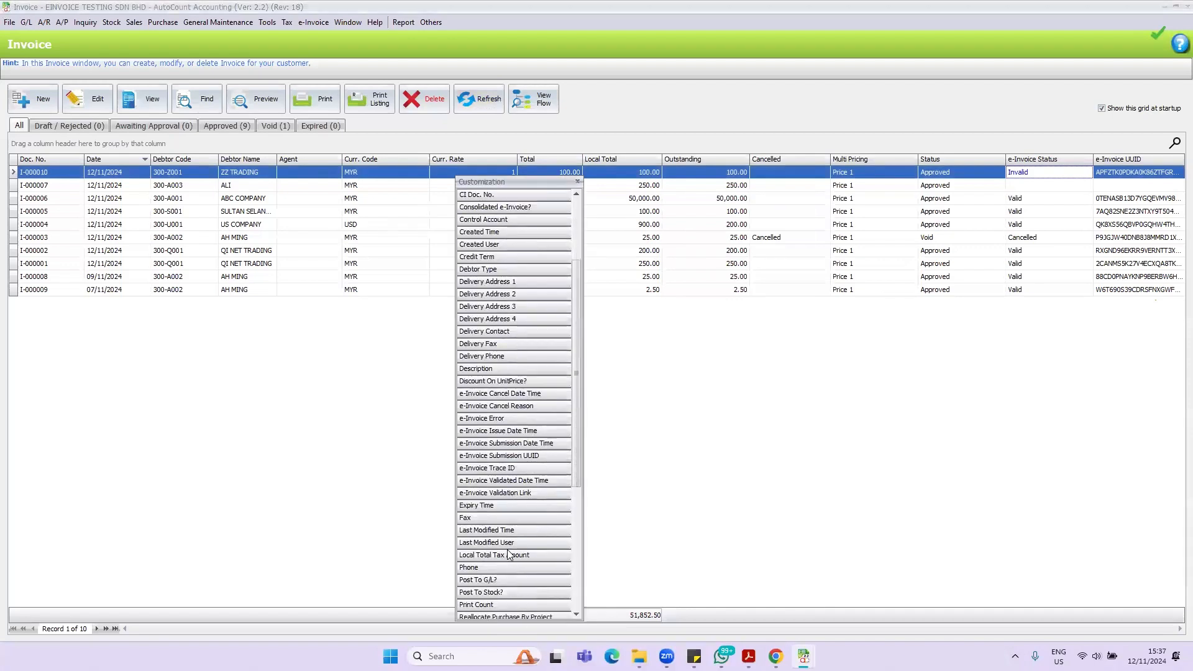
scroll(513, 558, down, 4)
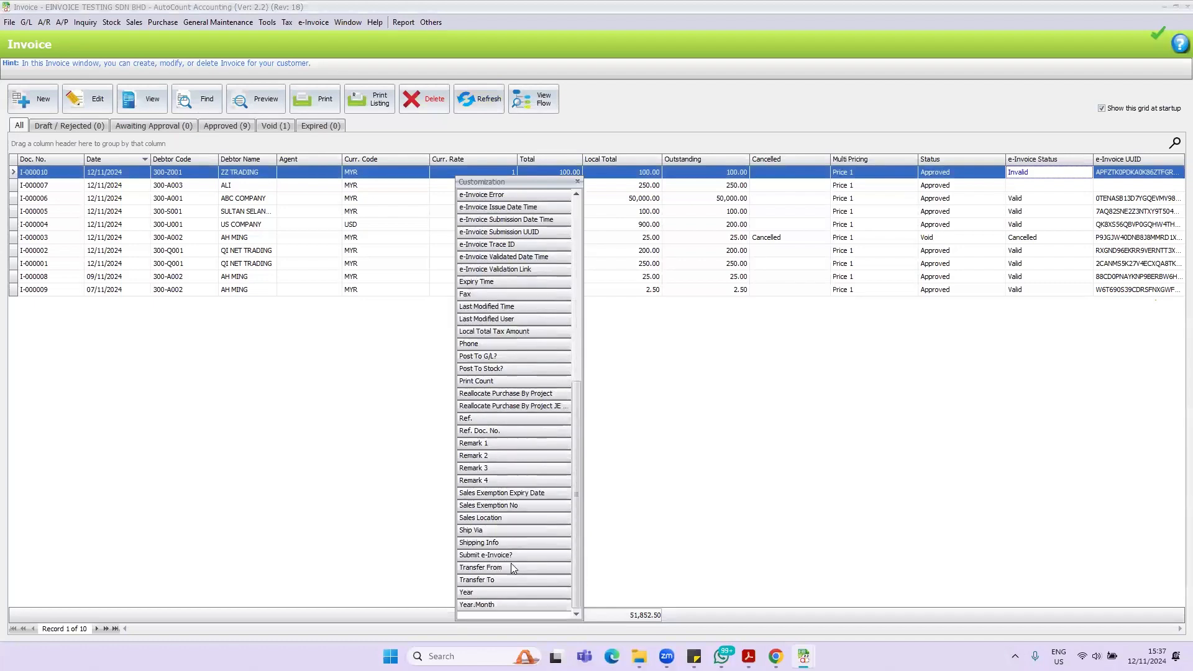
scroll(484, 390, up, 2)
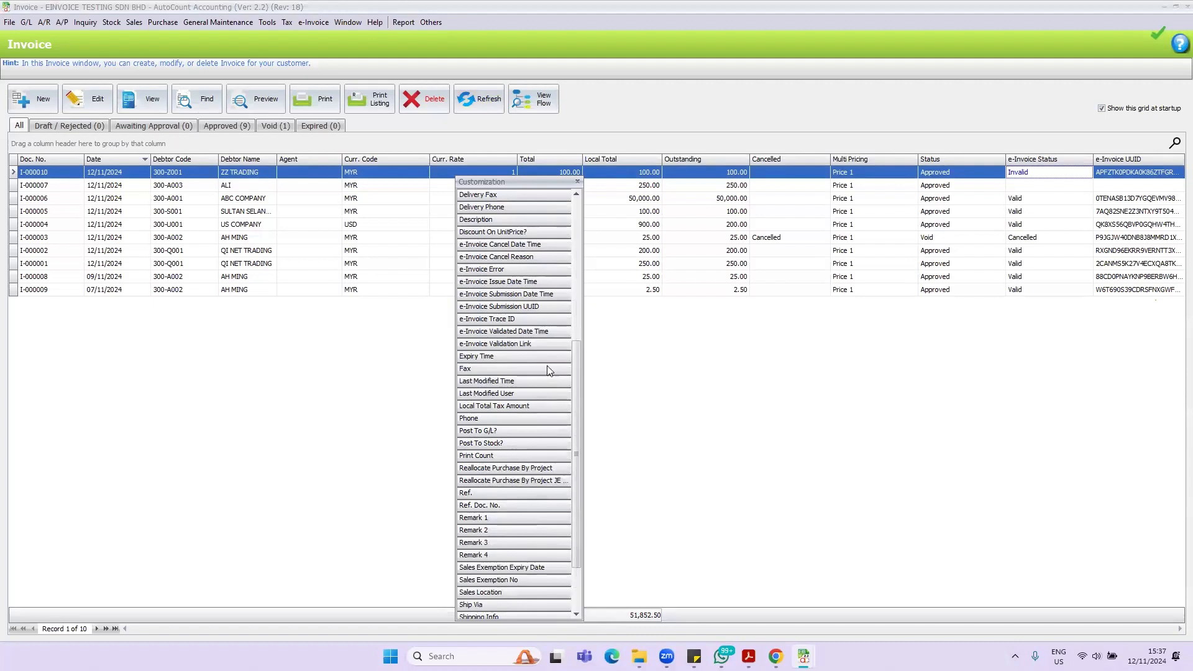
drag(580, 420, 1099, 161)
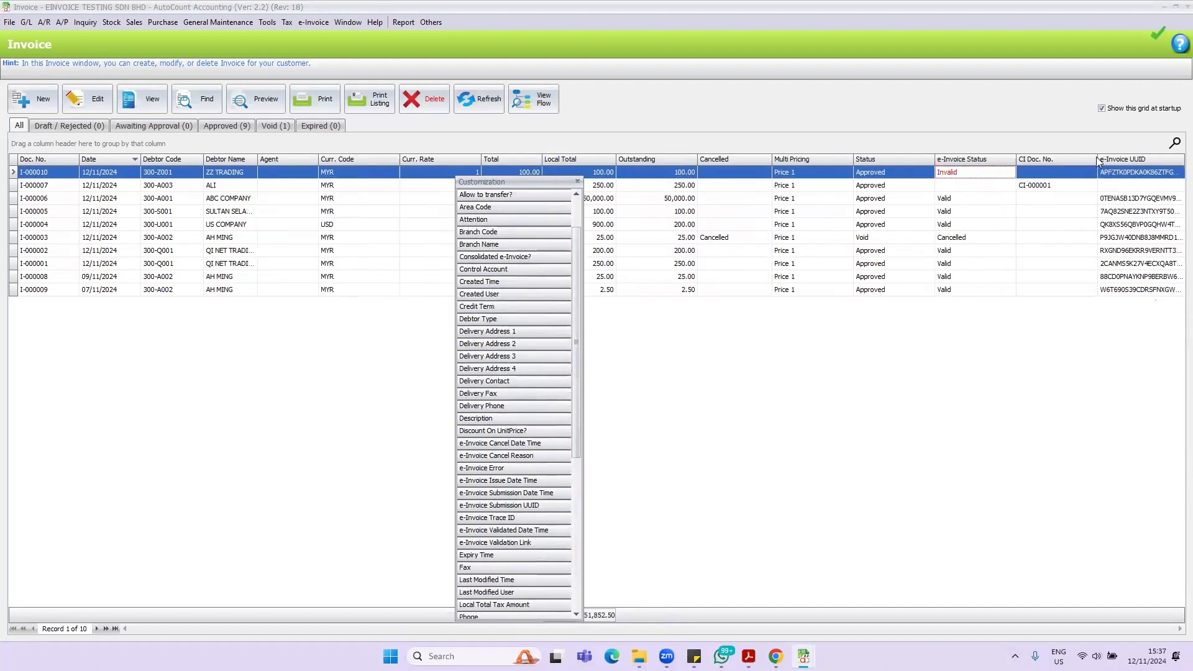
Confirm I-000007 belongs to CI-000001, then open the Invalid invoice I-000010.
click(1031, 186)
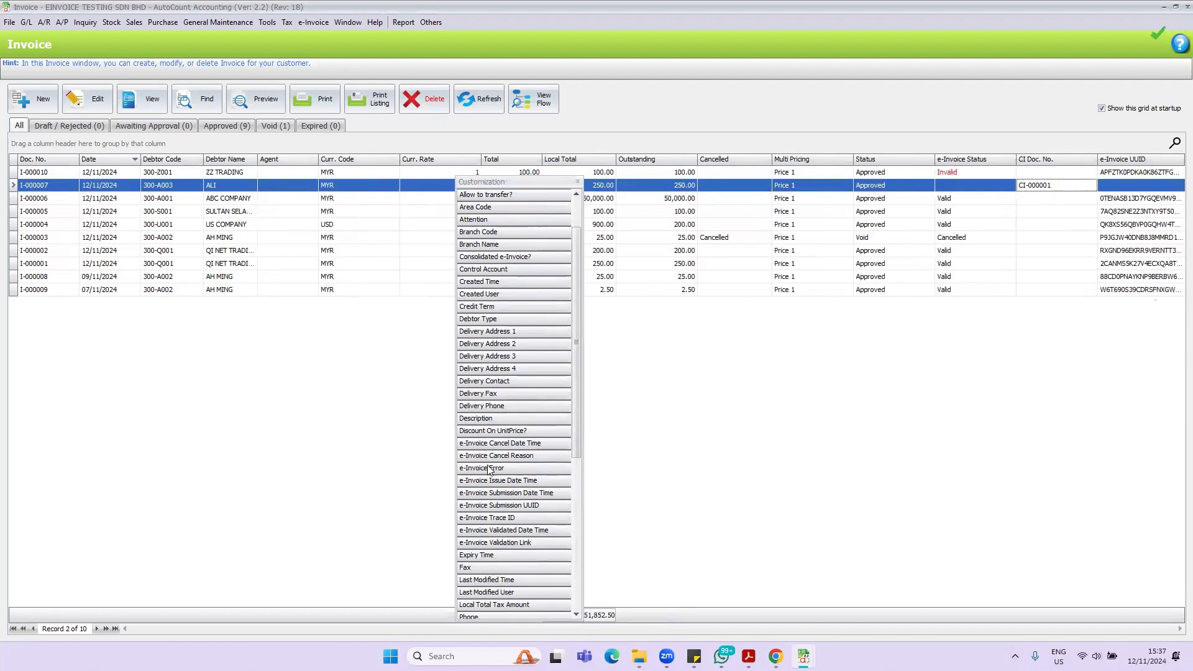
click(965, 174)
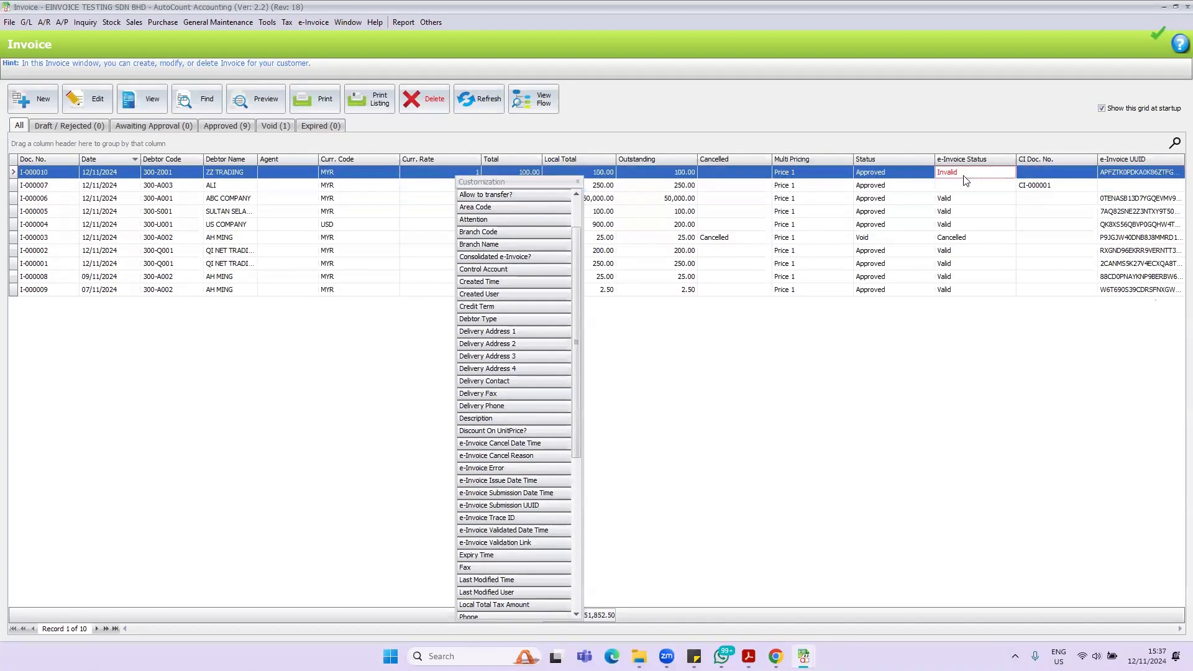
double_click(965, 175)
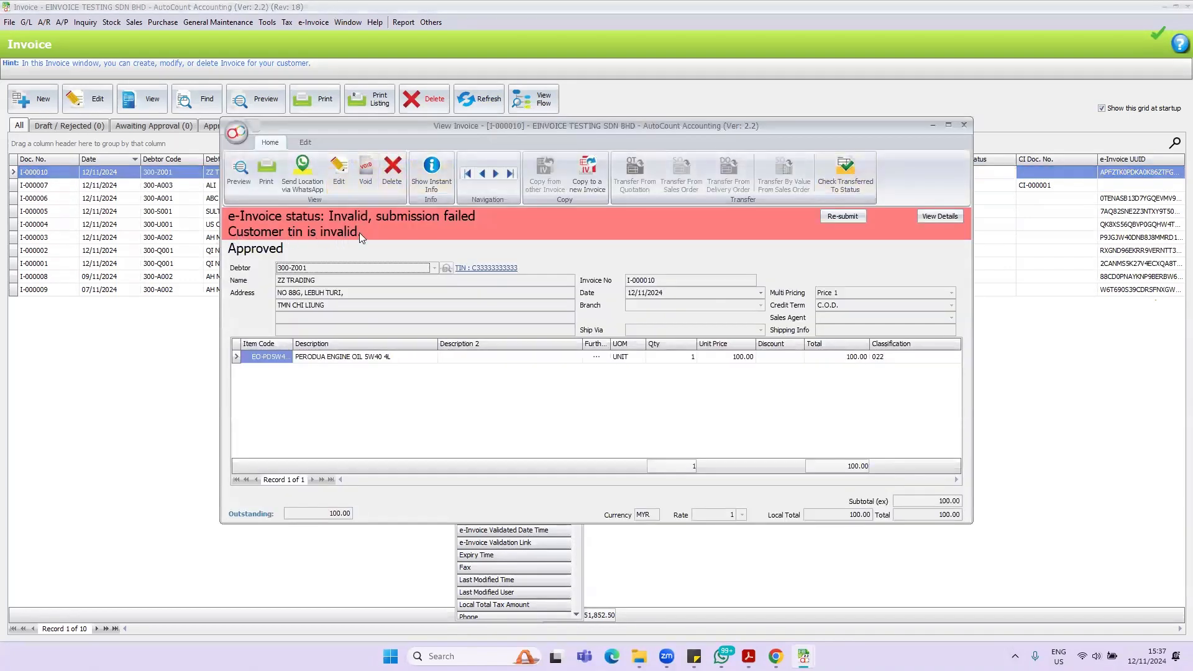
View I-000010's e-invoice error details, showing the customer TIN is invalid.
click(940, 218)
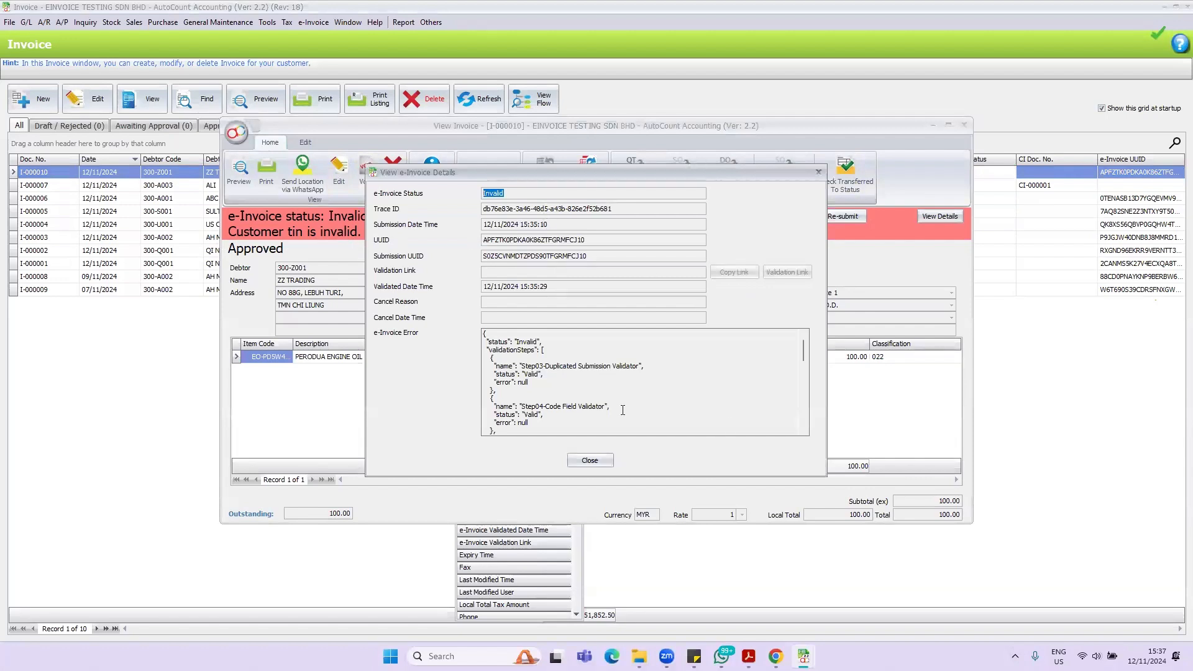
click(598, 458)
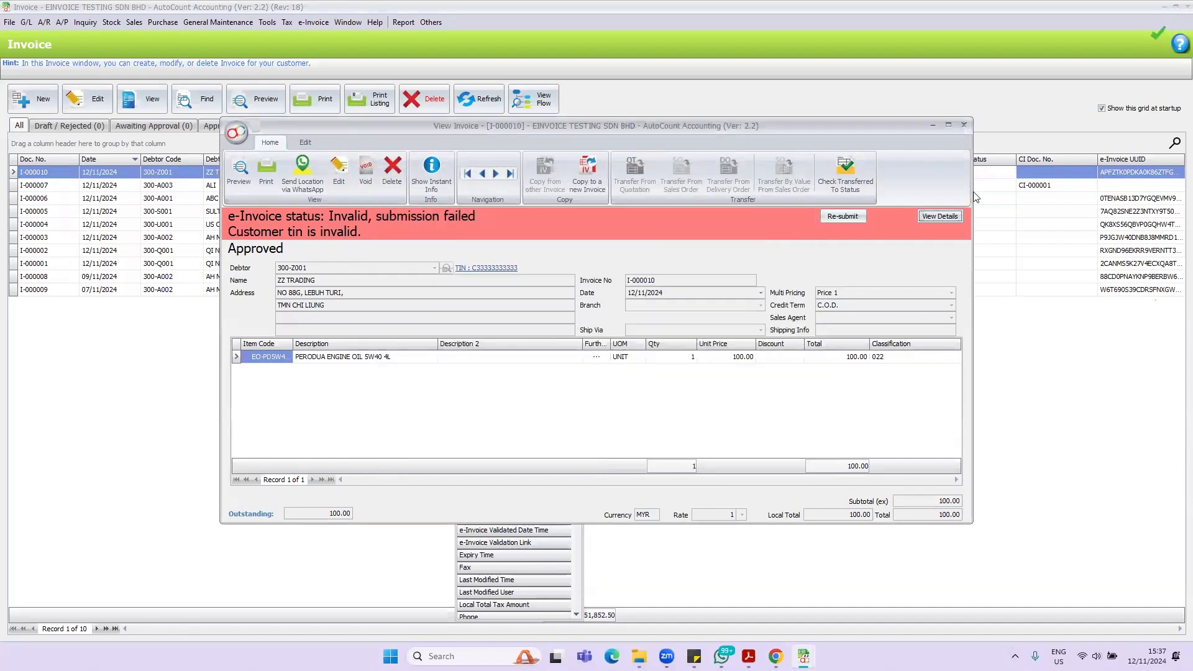
click(964, 126)
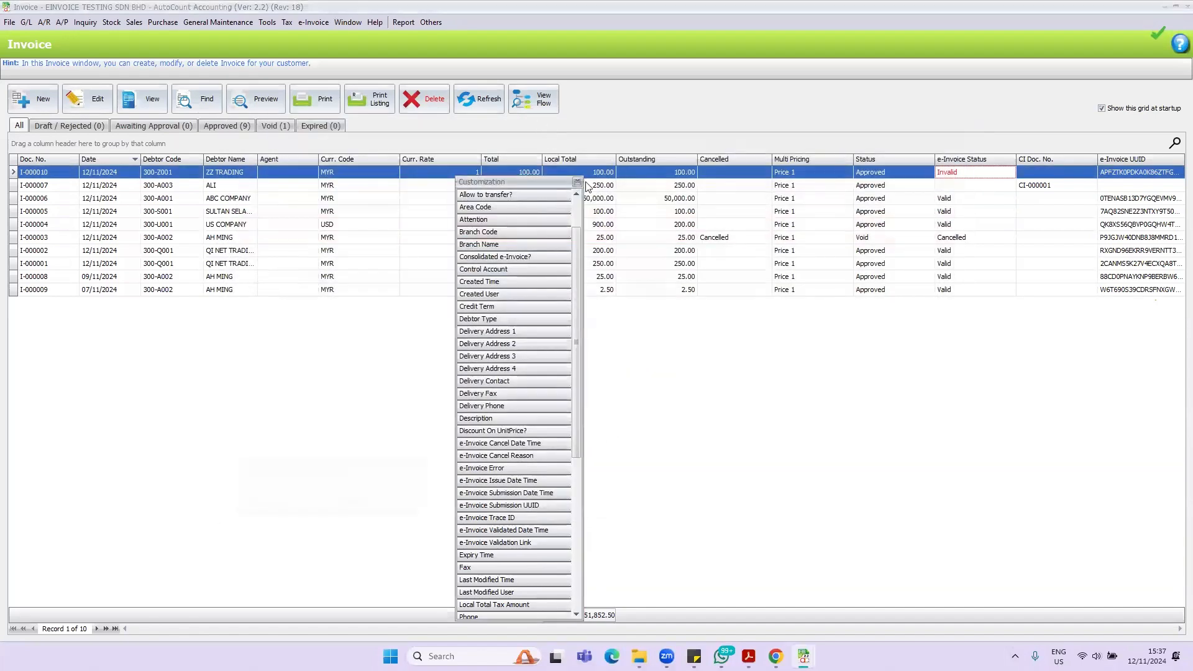
click(575, 182)
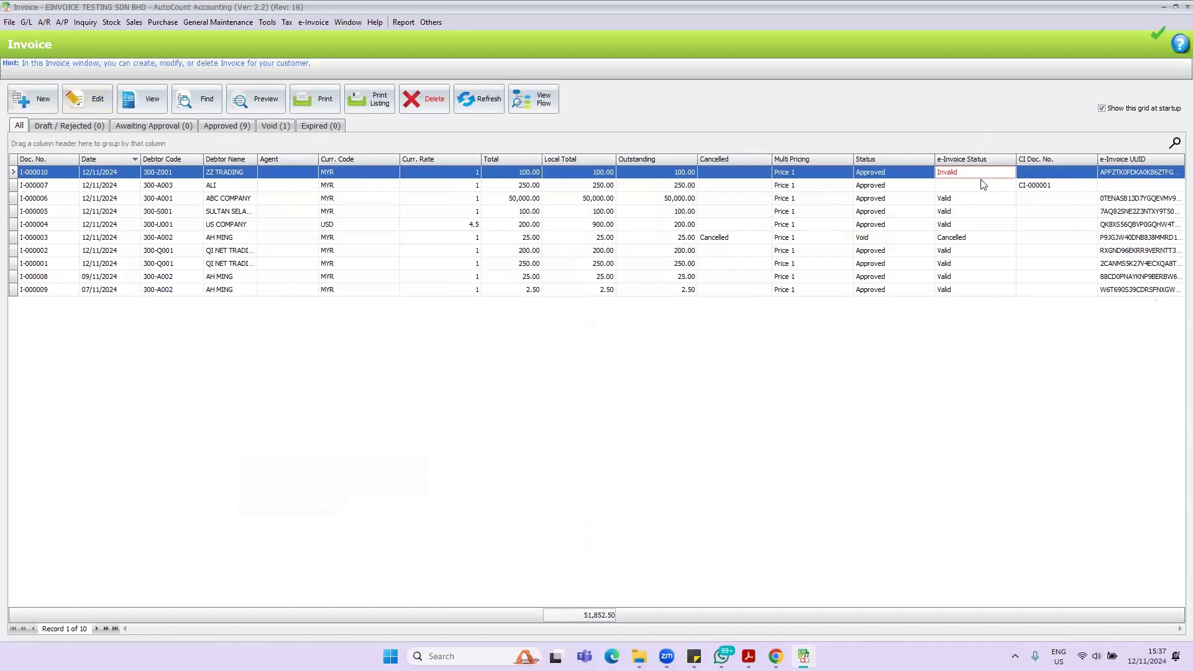
Inspect the customer's tax entity in I-000010's edit window, close it, and return to the slides.
click(98, 100)
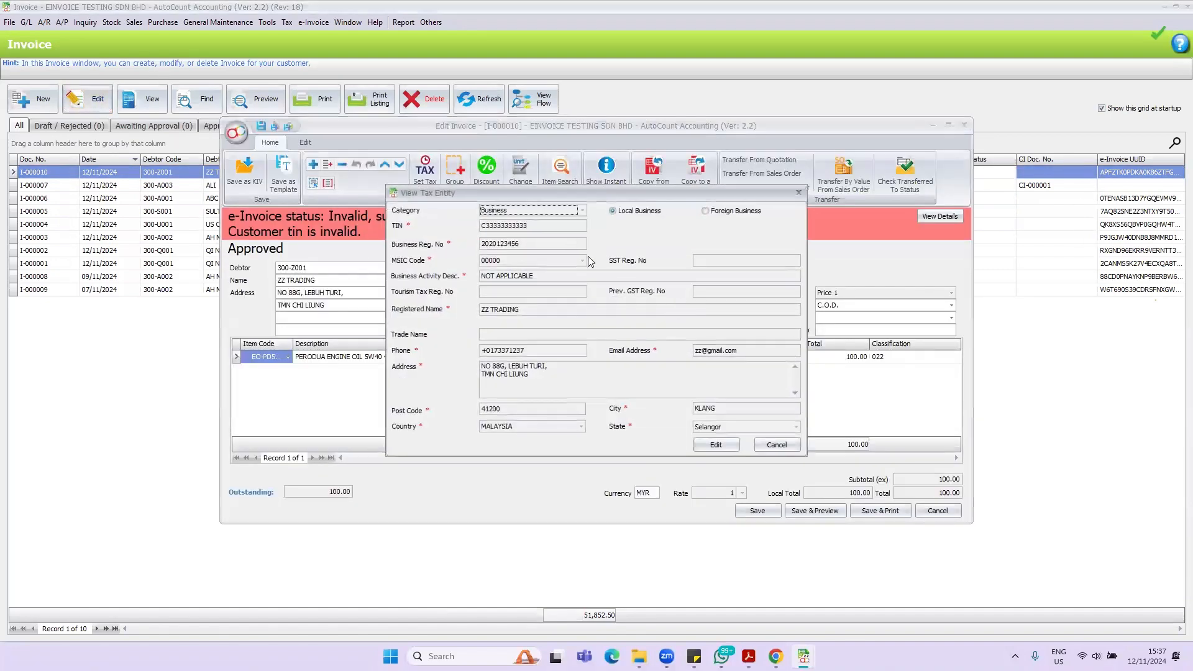
click(703, 445)
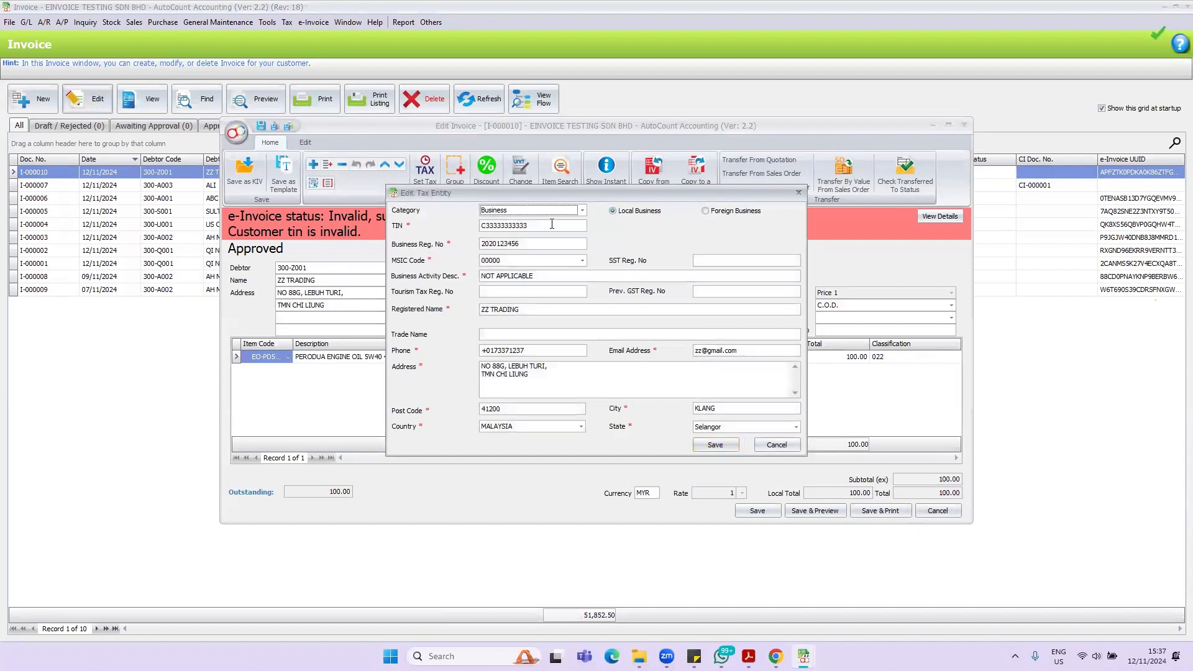
click(784, 446)
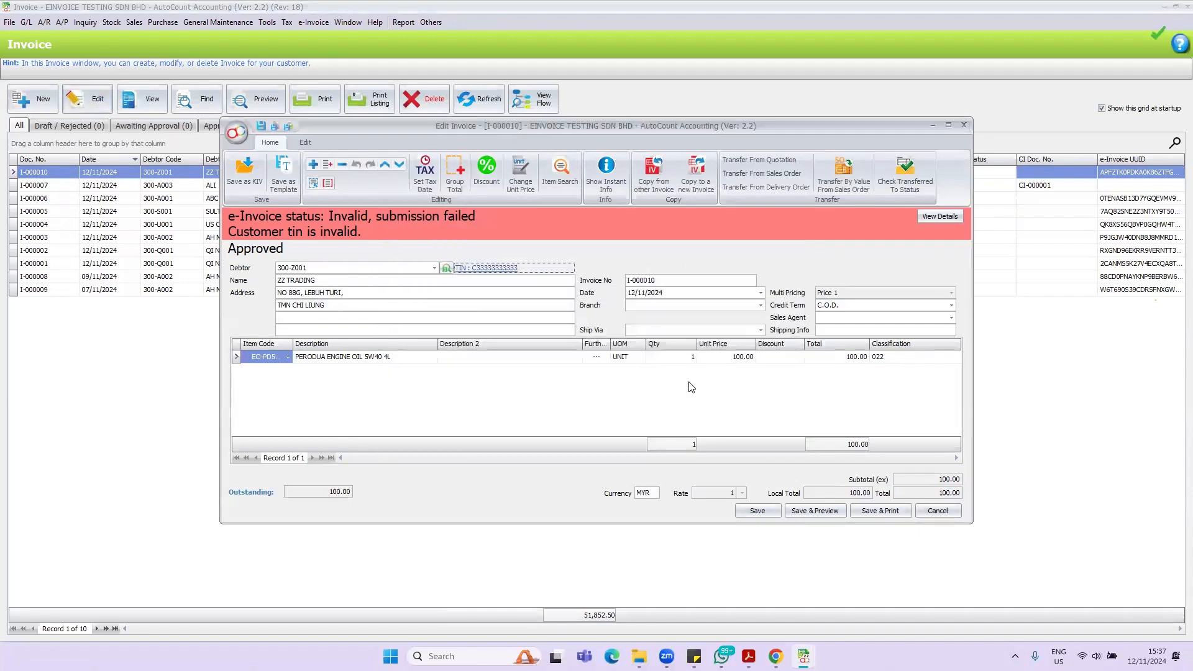
click(963, 125)
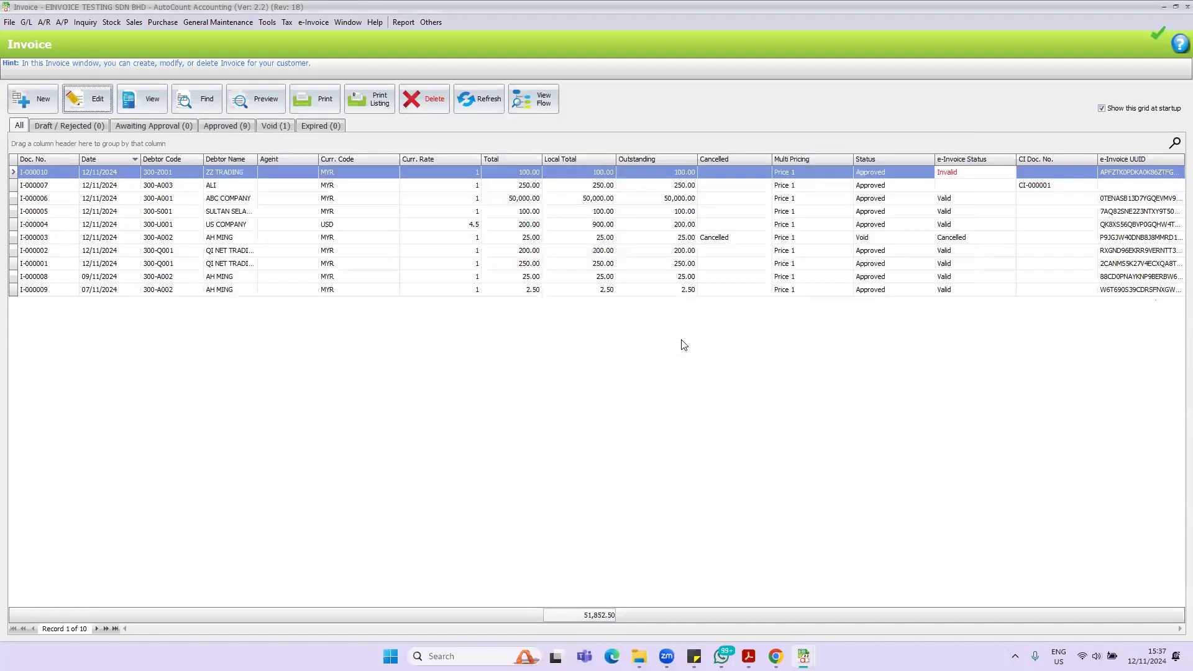
click(398, 290)
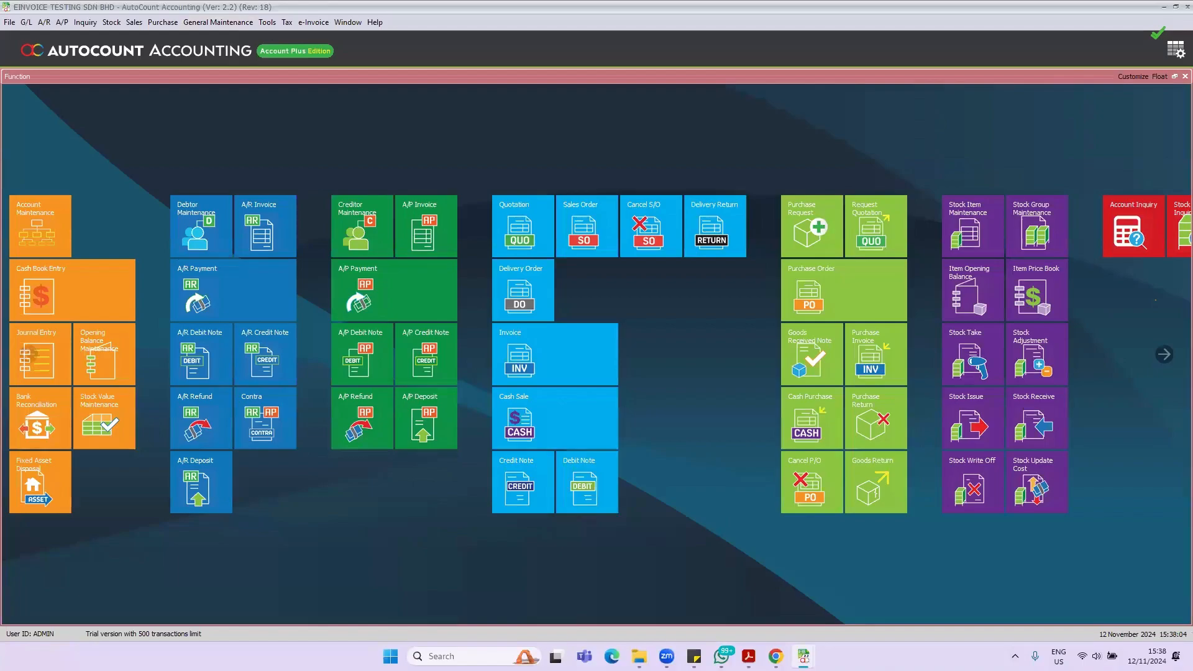
click(749, 656)
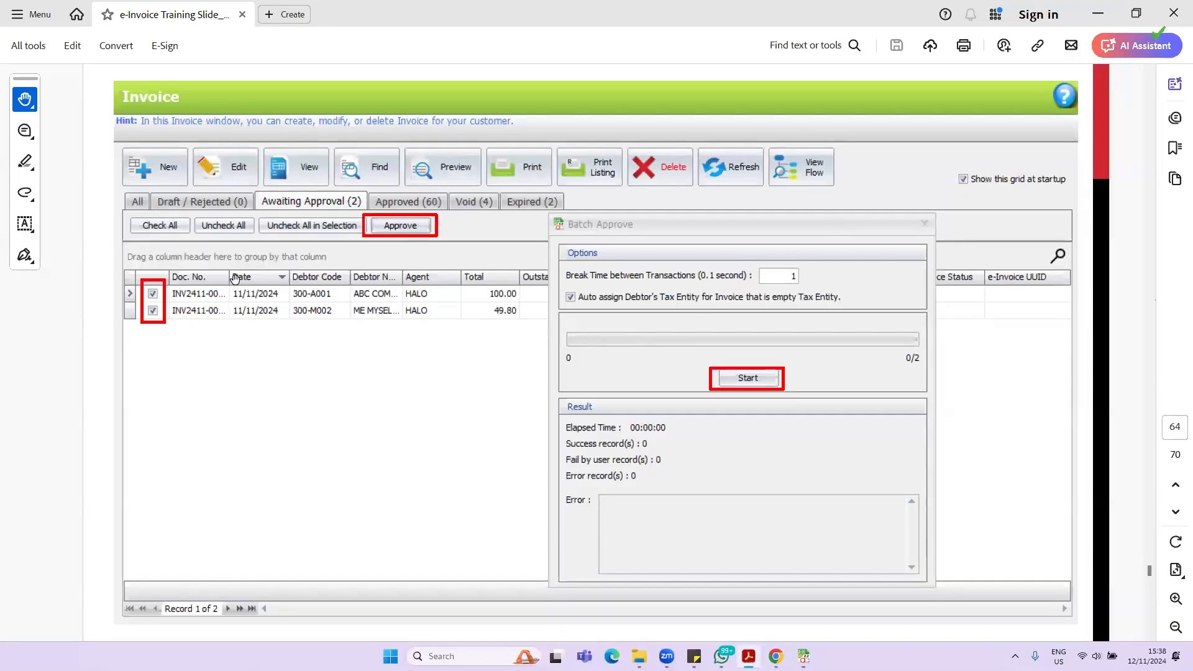
Page forward through the slides to the SELF-BILLED E-INVOICE section title.
key(Right)
key(Right)
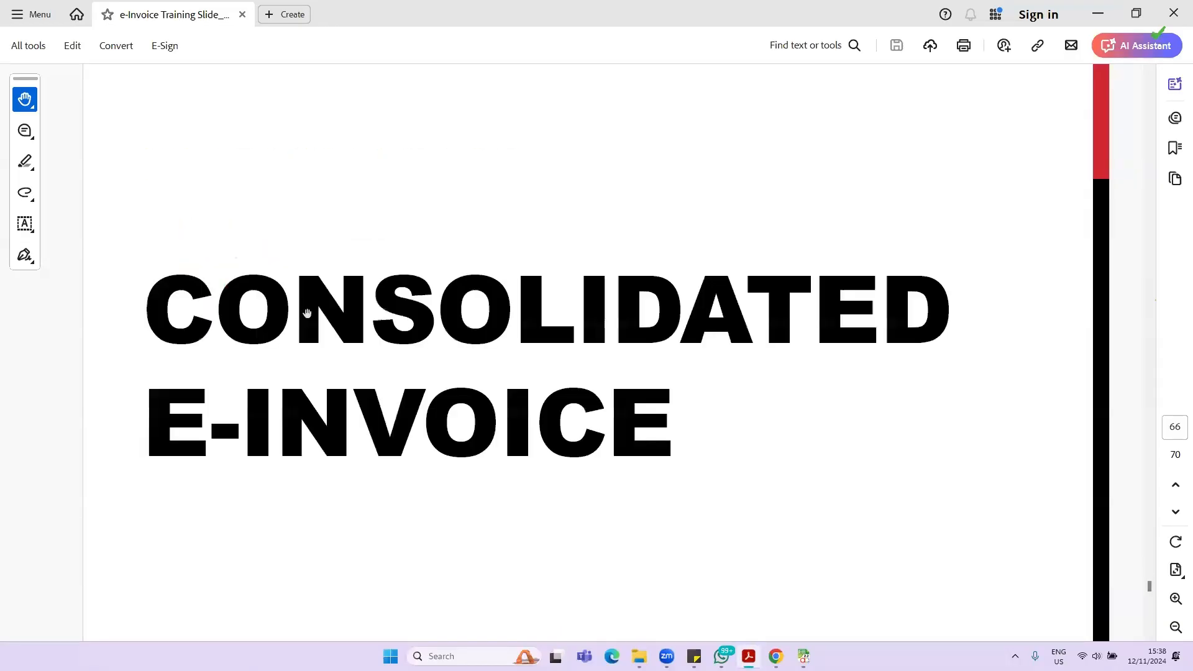
key(Right)
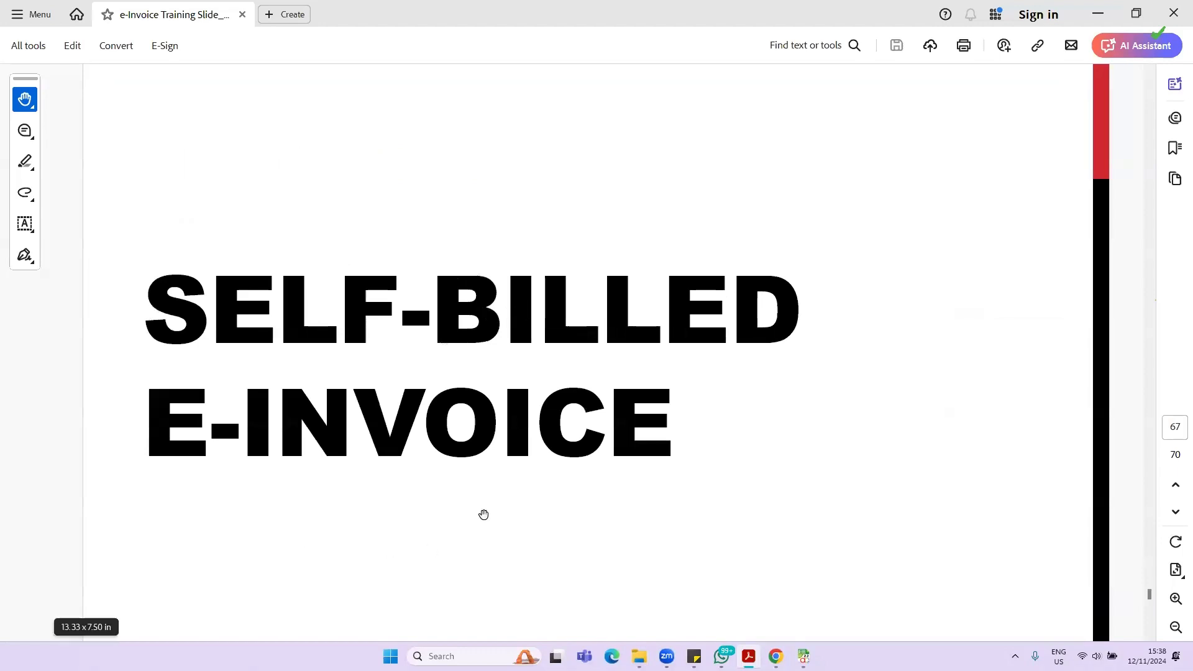
key(Right)
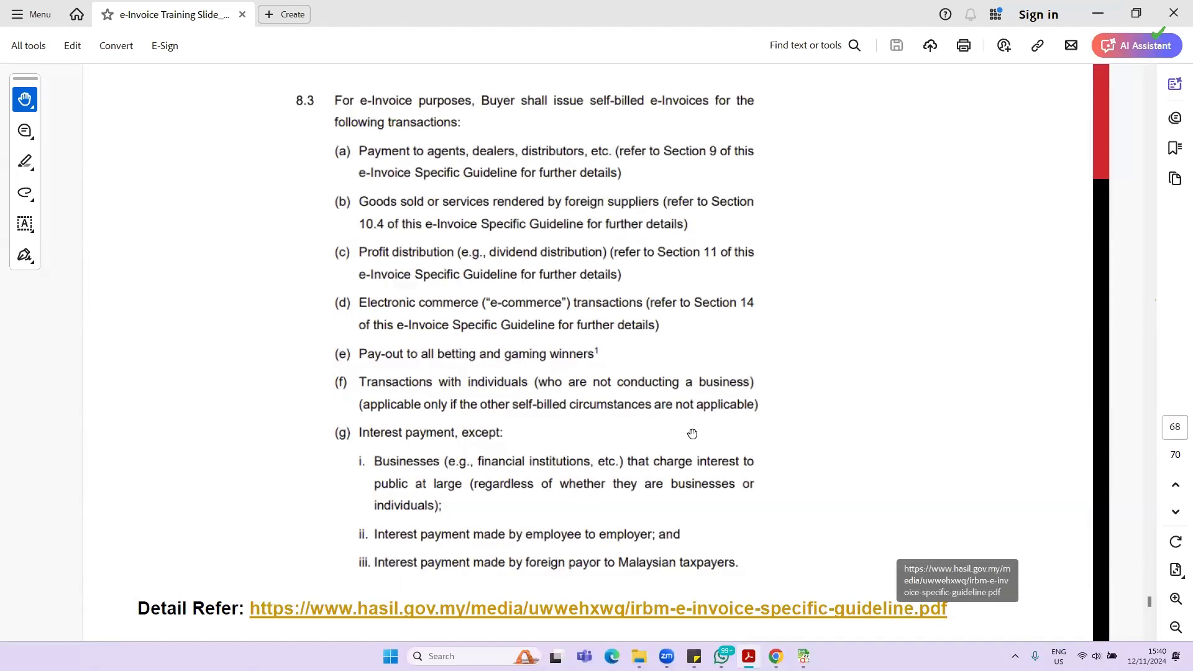
Scroll to page 69 listing four self-billed e-invoice types, then return to AutoCount's EINVOICE TESTING window.
scroll(678, 430, down, 2)
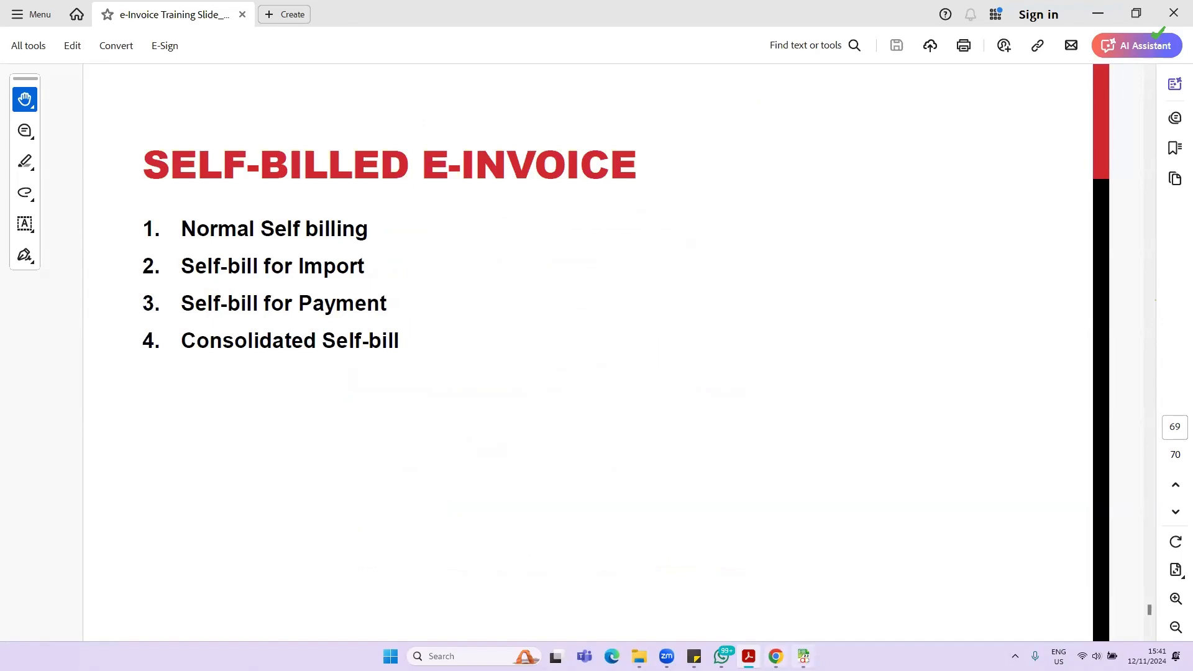
mouse_move(803, 656)
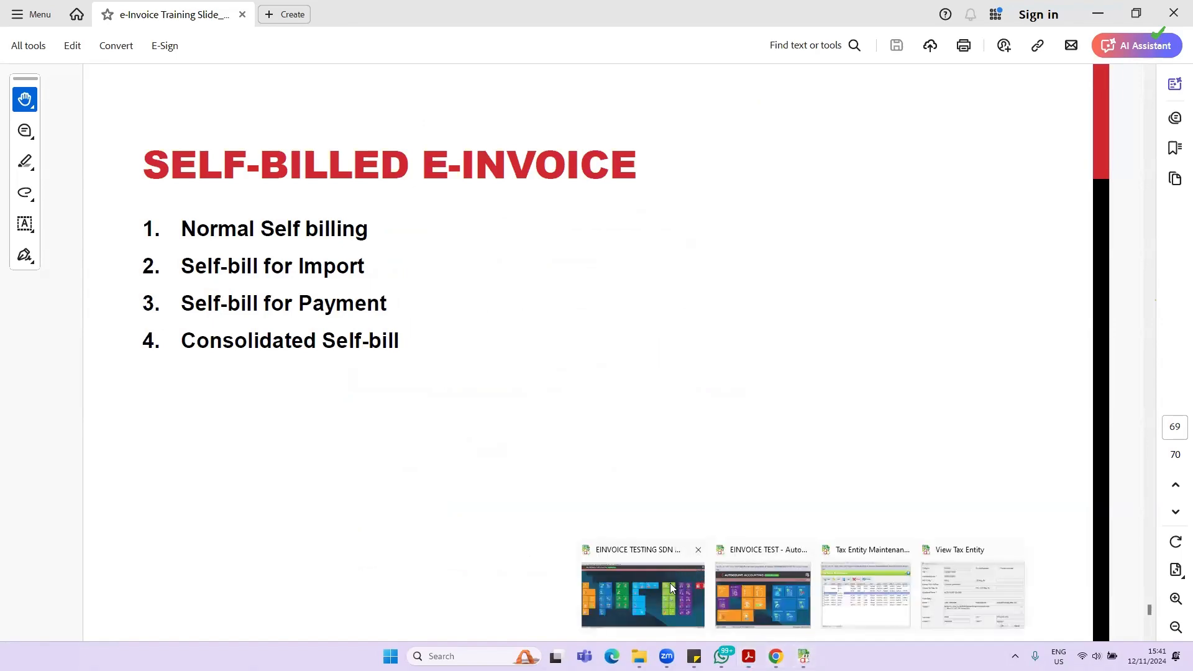
click(673, 577)
From the e-Invoice Self-Billed list, start a new blank draft SB-000001 dated 12/11/2024.
click(312, 22)
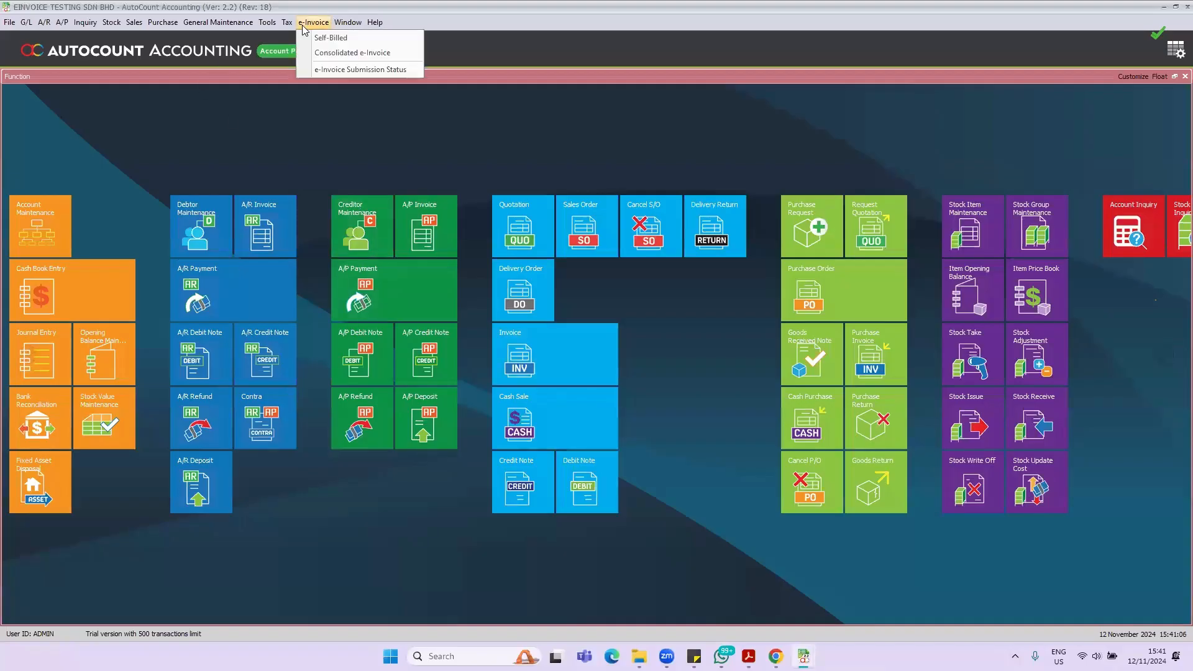
click(330, 38)
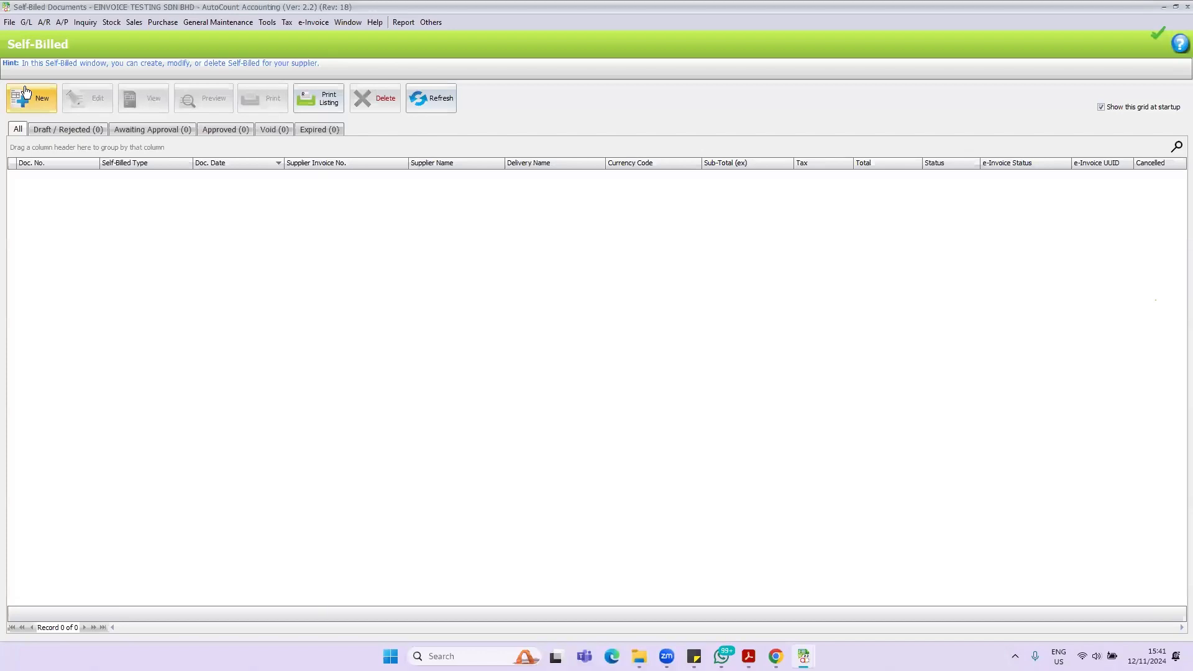
click(62, 23)
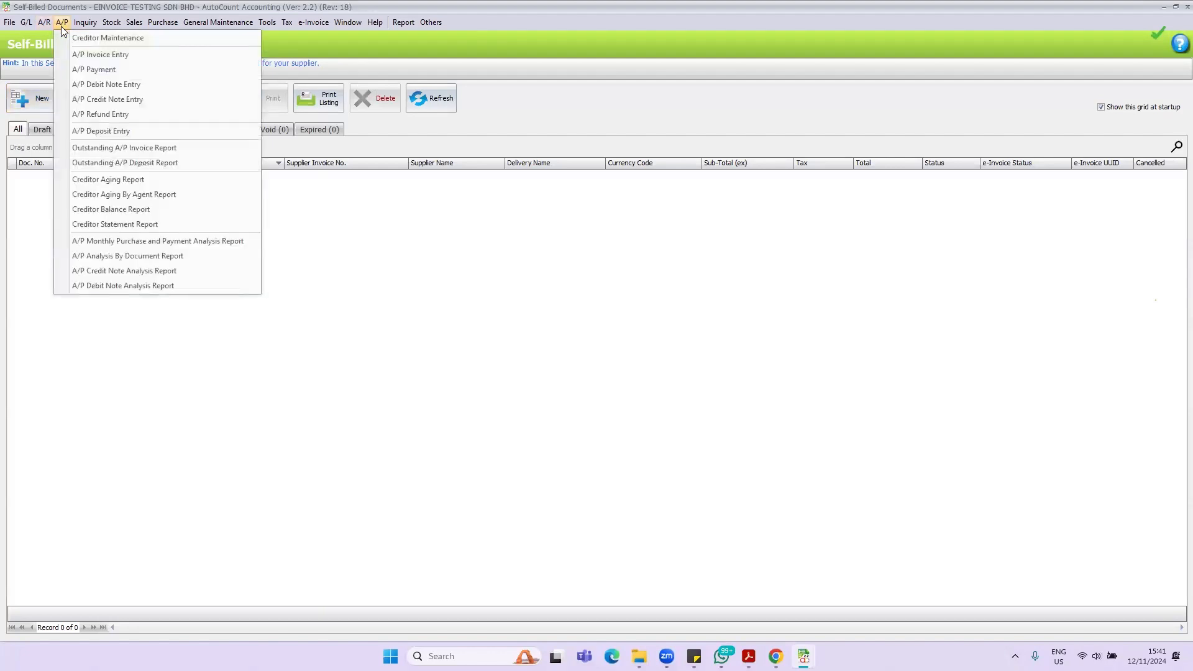
click(163, 23)
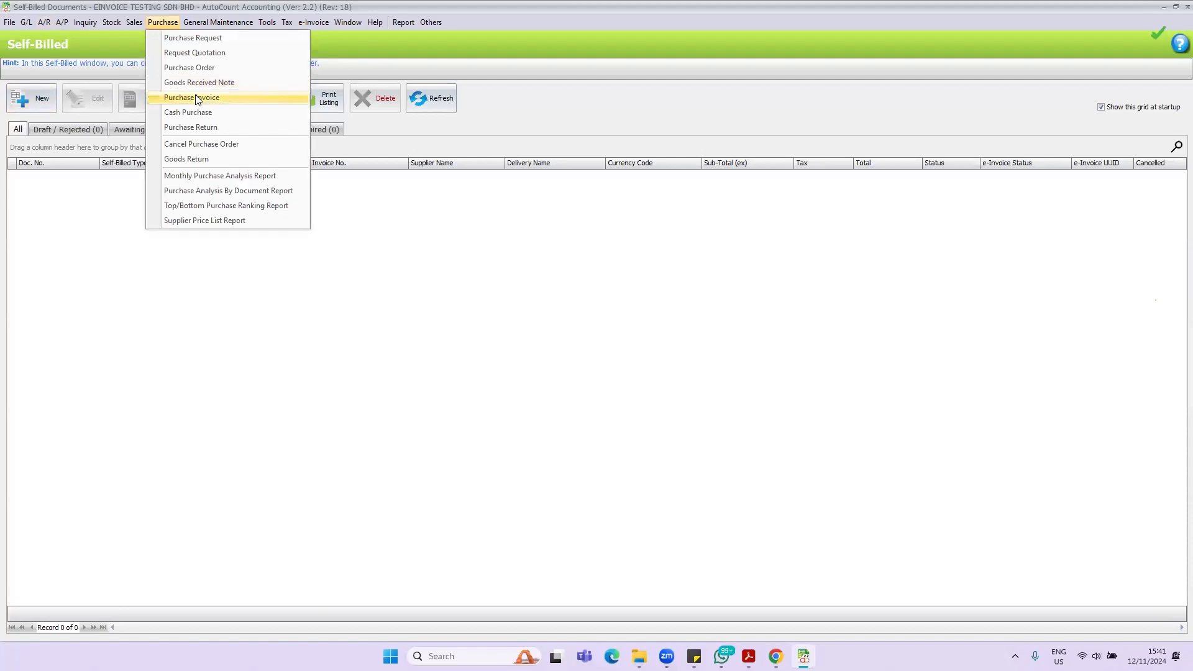
click(28, 28)
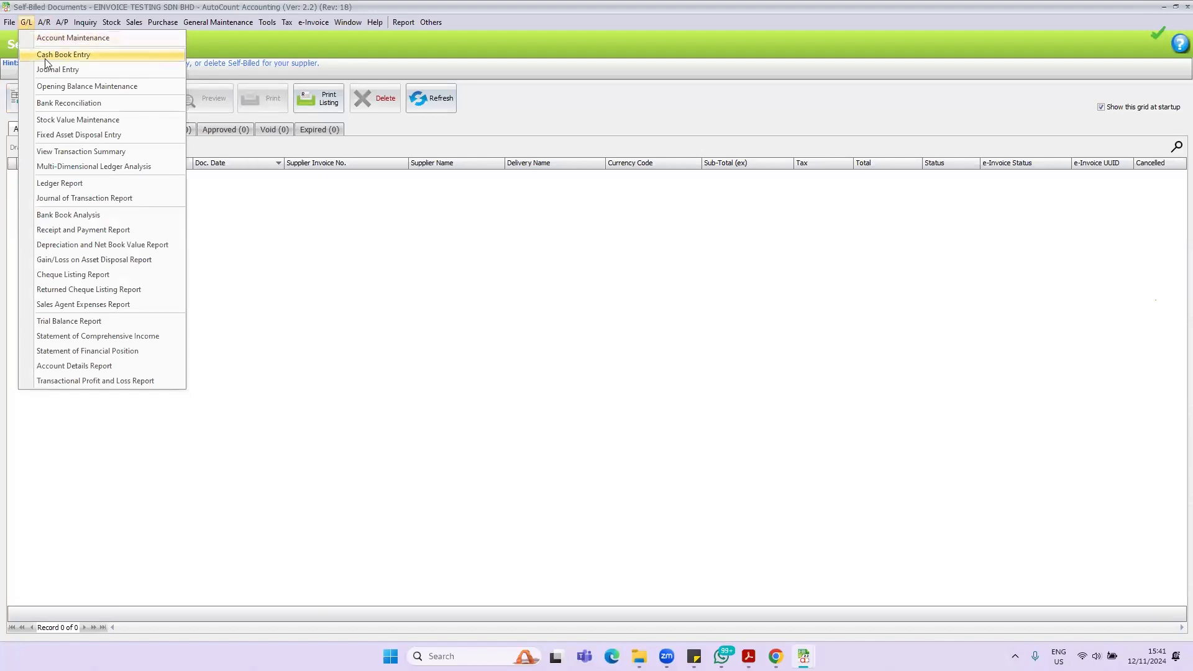
click(416, 242)
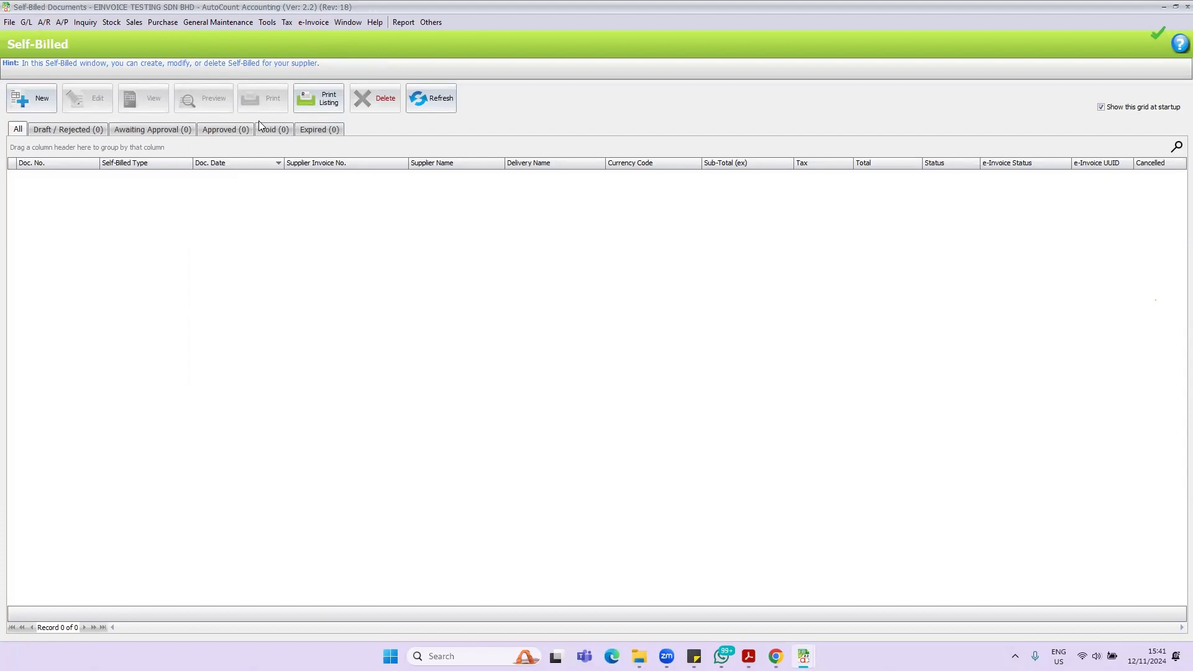
click(17, 102)
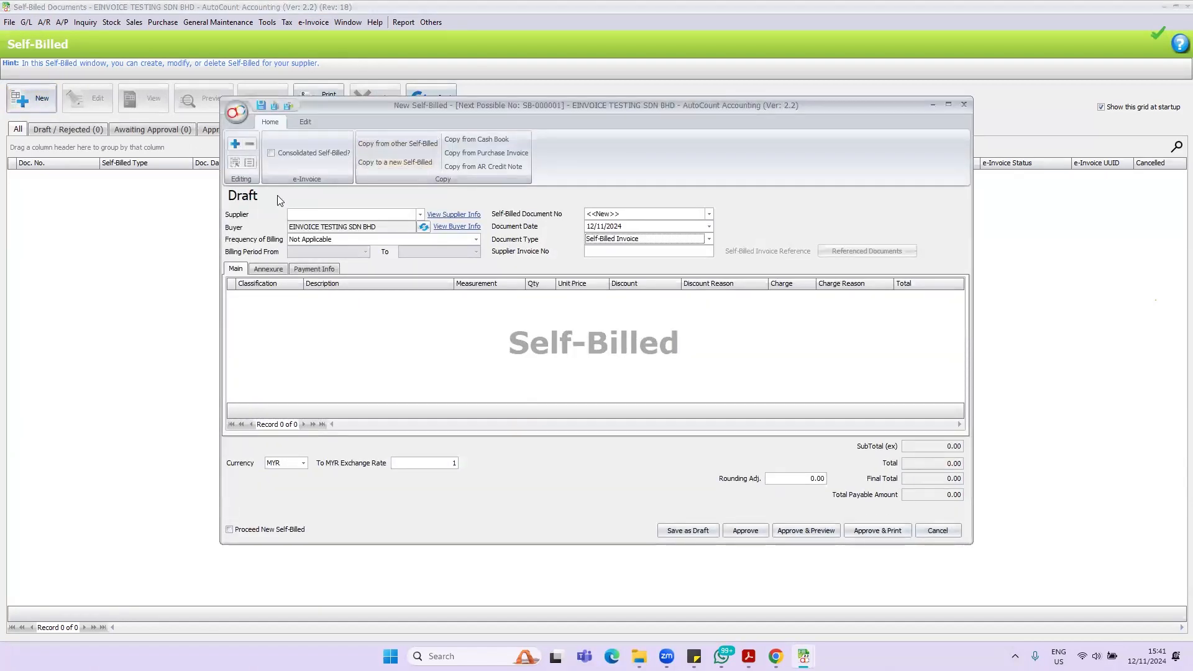
Choose supplier ZZ TRADING on the draft and add a detail line with a classification code.
click(411, 214)
click(421, 214)
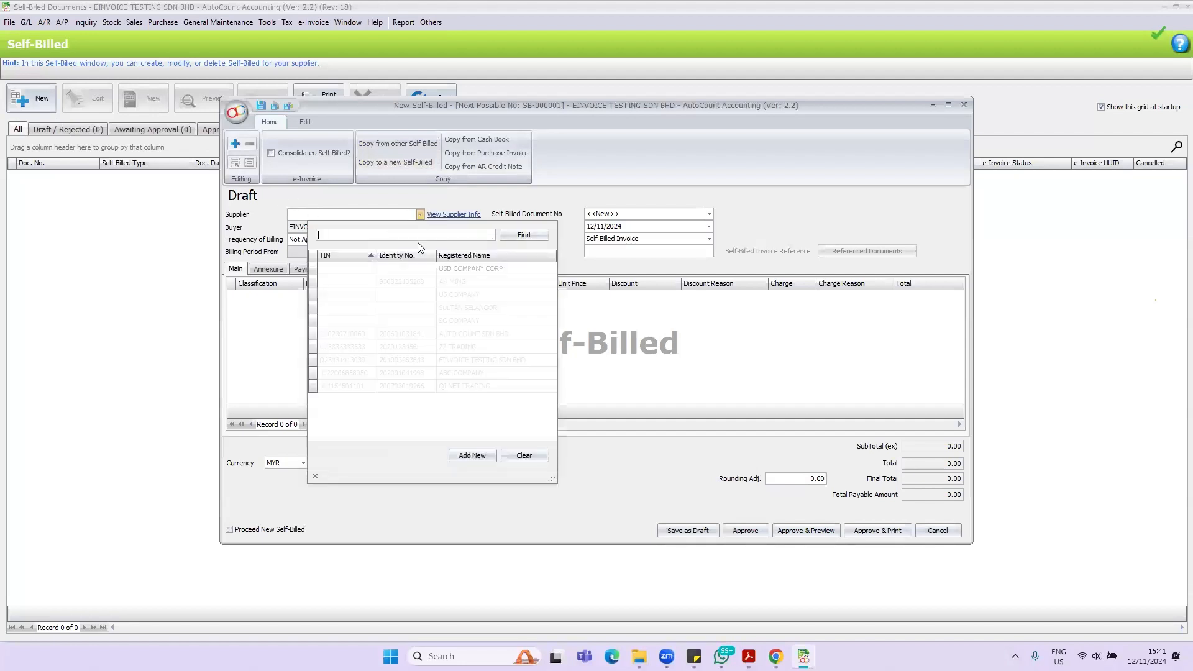
click(443, 351)
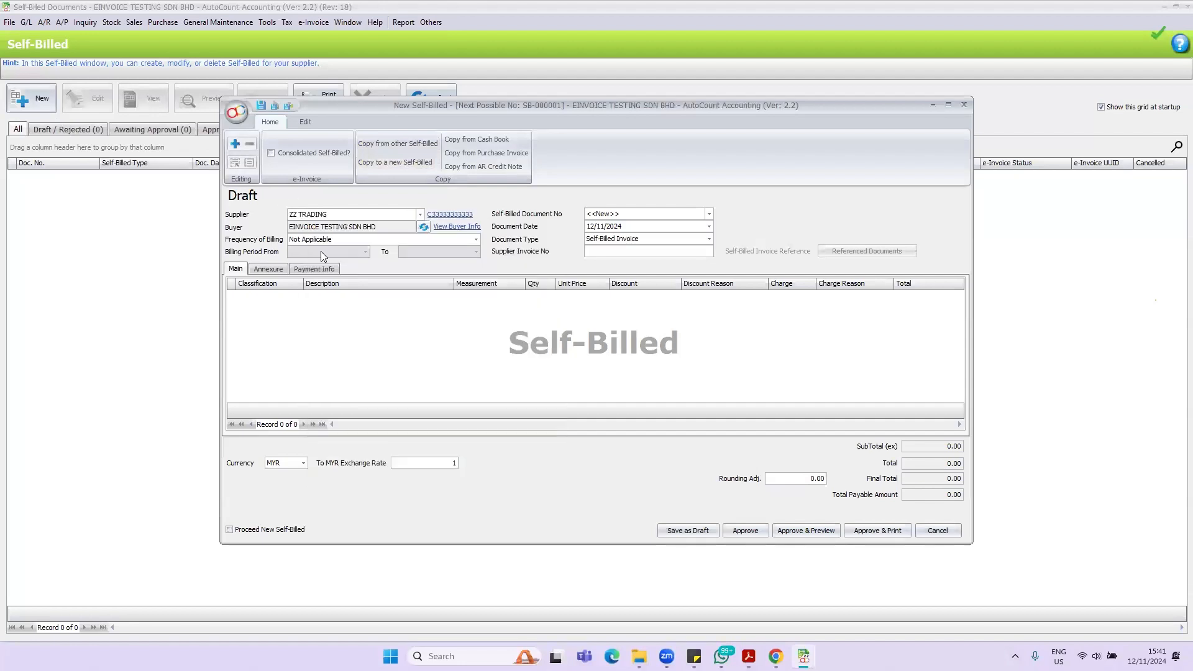
click(304, 123)
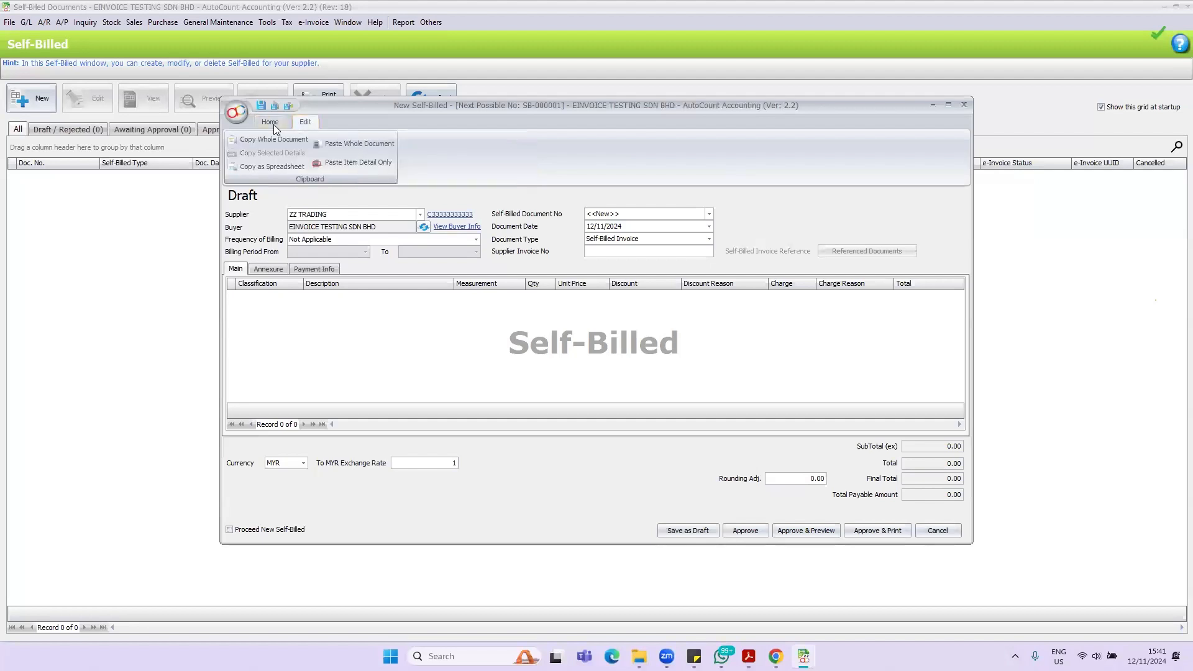
click(271, 122)
click(235, 143)
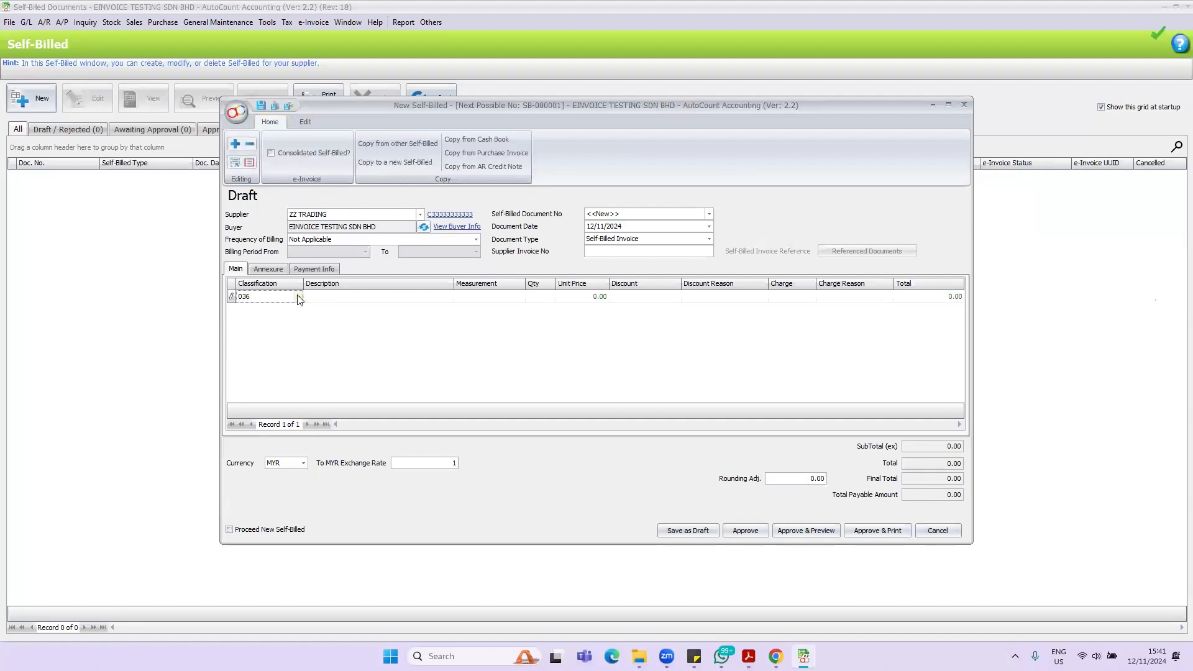
click(298, 296)
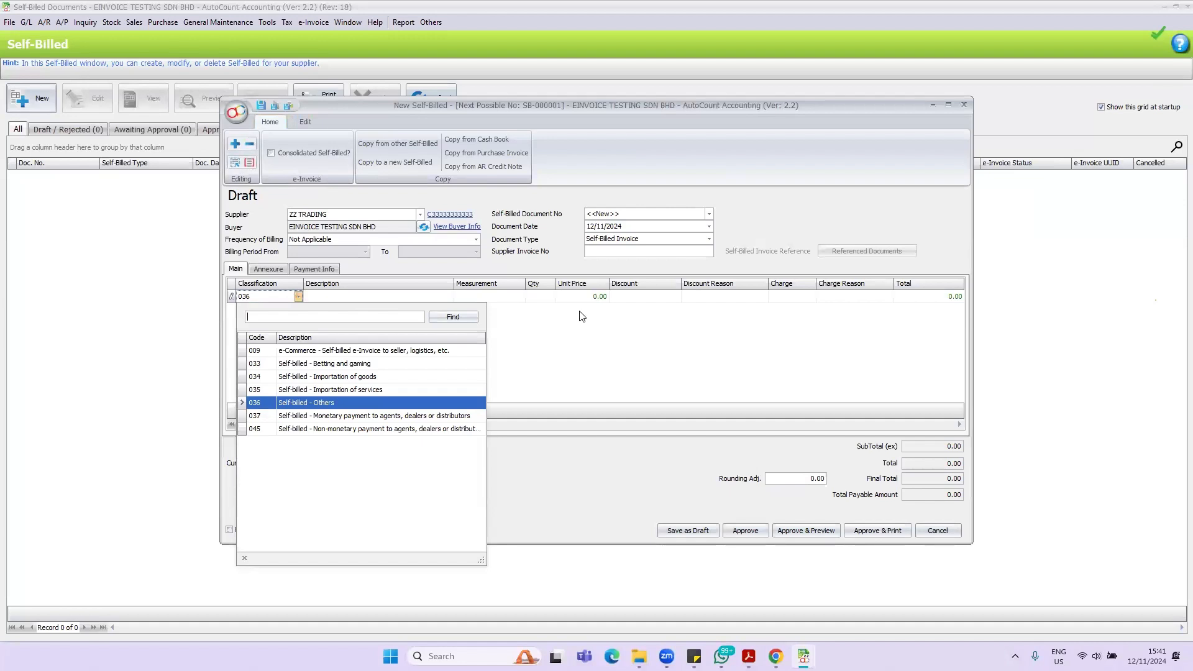
Close the draft without saving and exit the Self-Billed list.
click(961, 106)
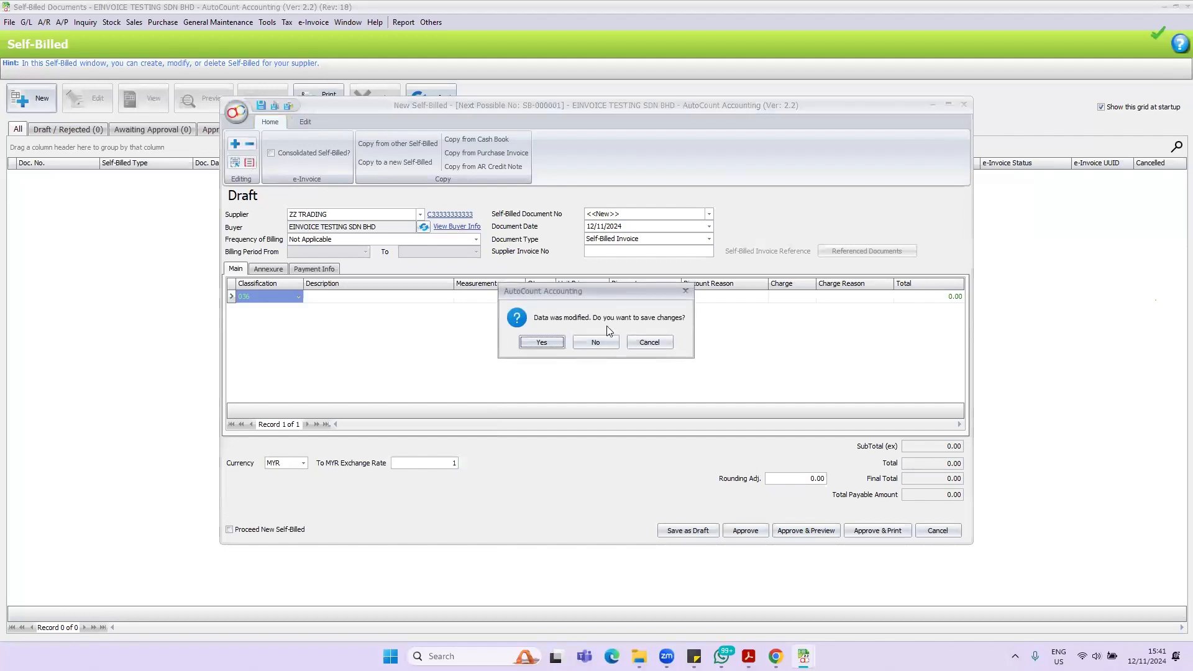
click(594, 344)
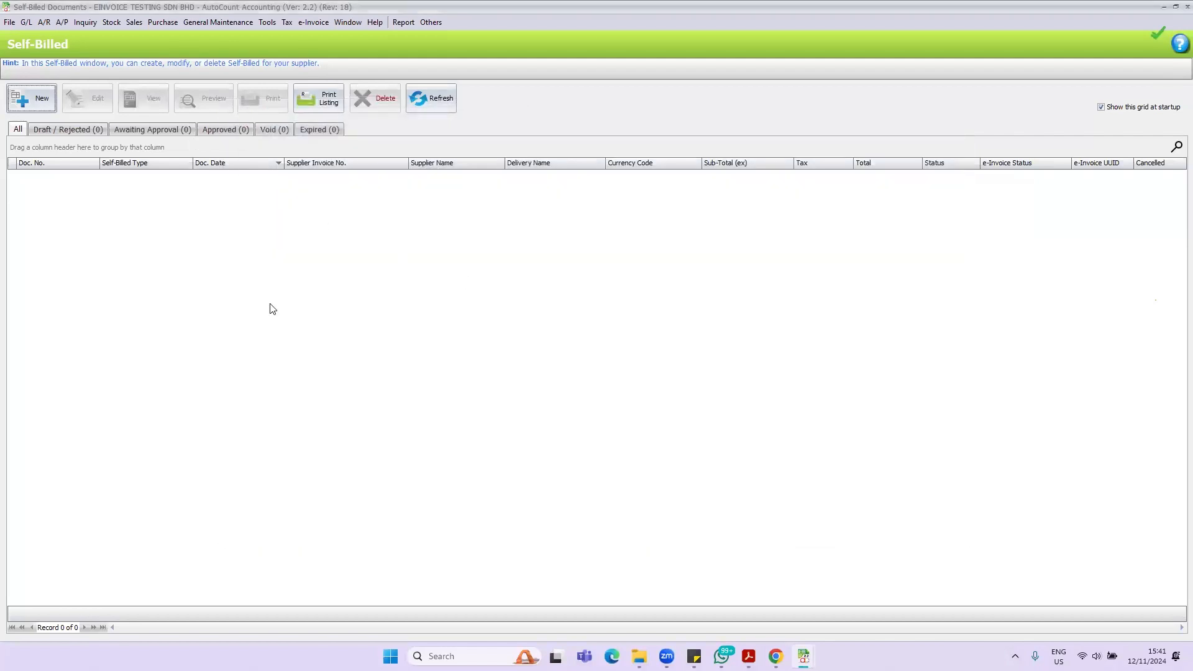
key(Escape)
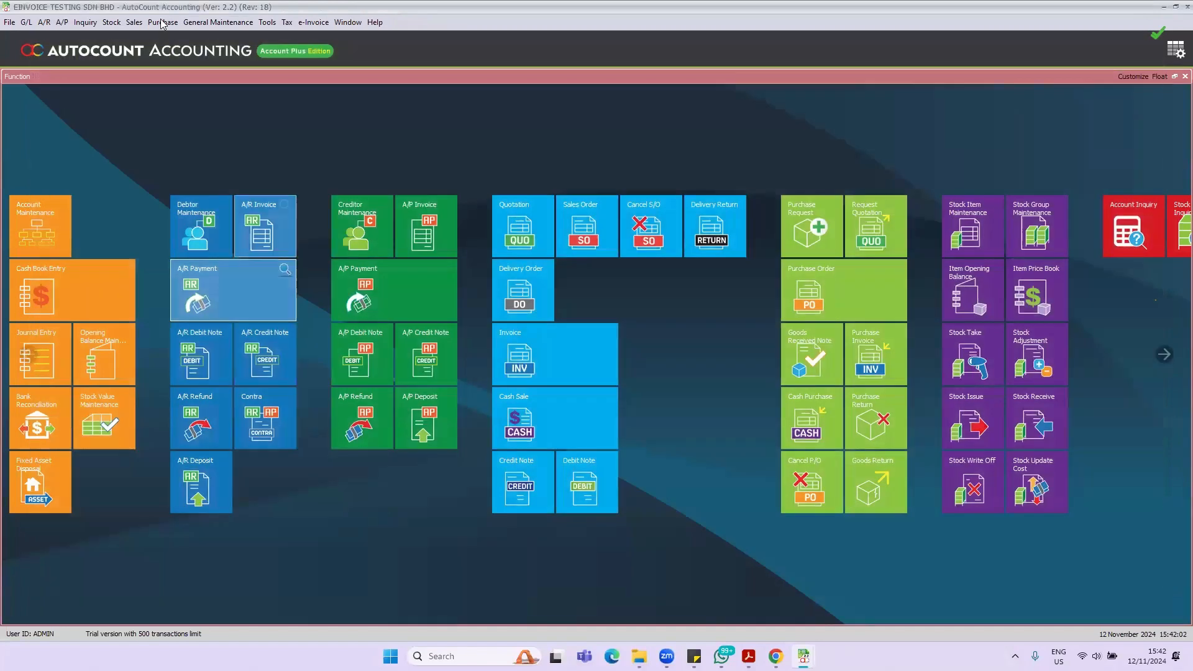
Start a new purchase invoice for USD COMPANY CORP with item PERODUA ENGINE OIL 5W40 4L.
click(164, 23)
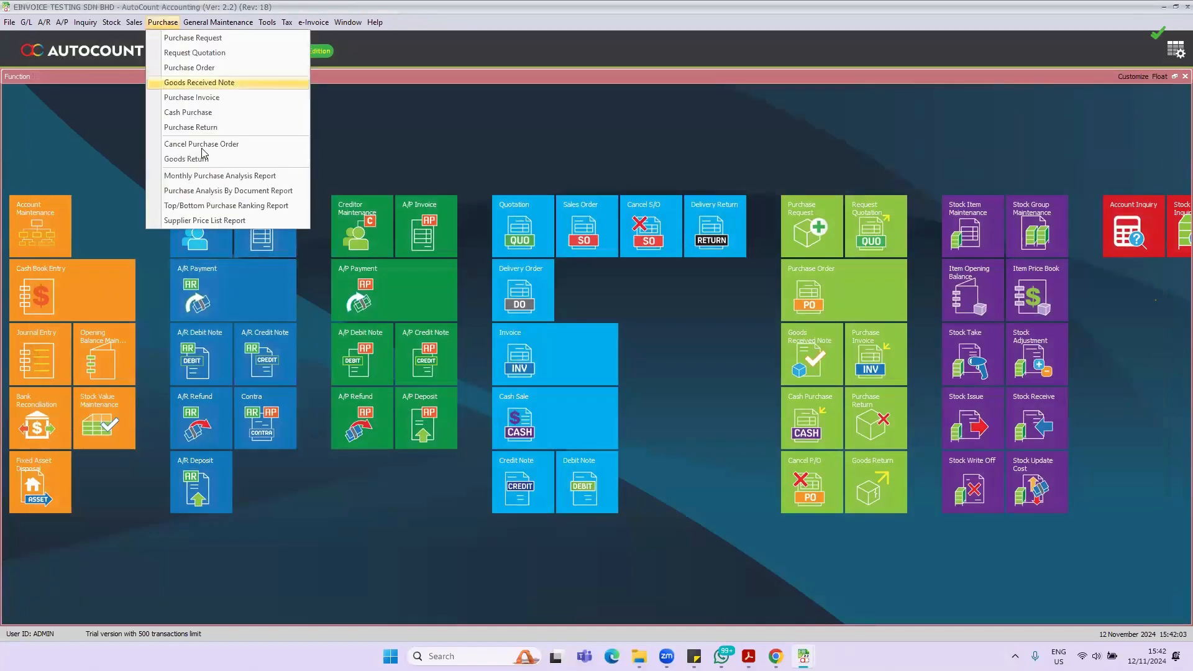
click(212, 98)
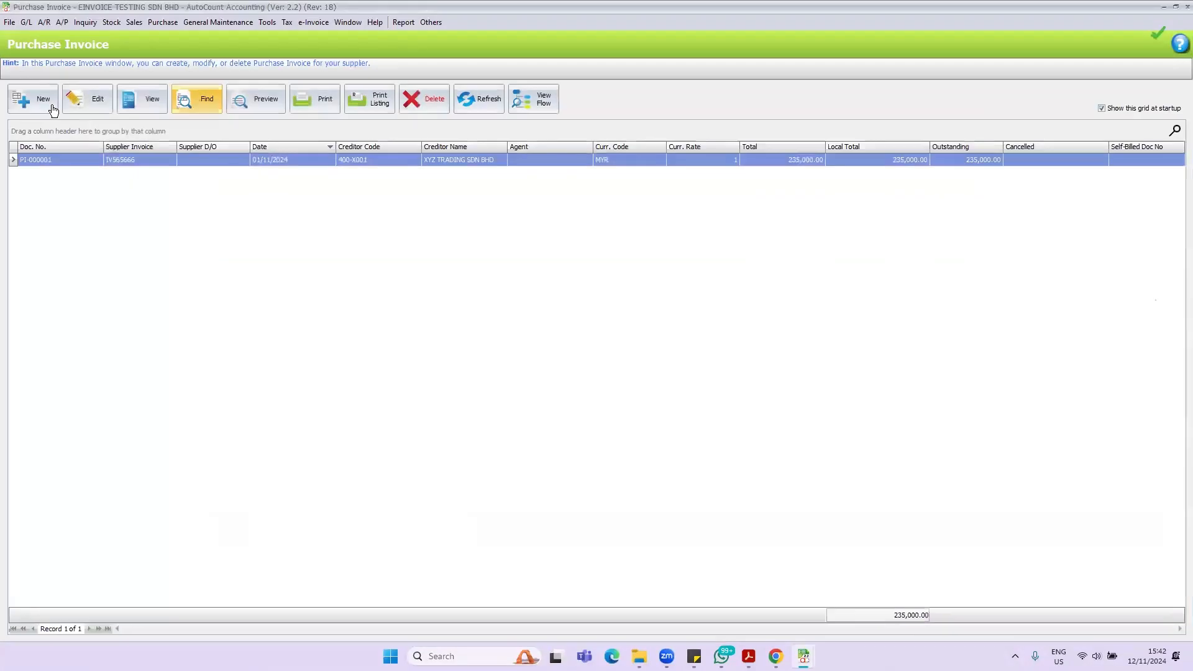
click(44, 102)
click(402, 199)
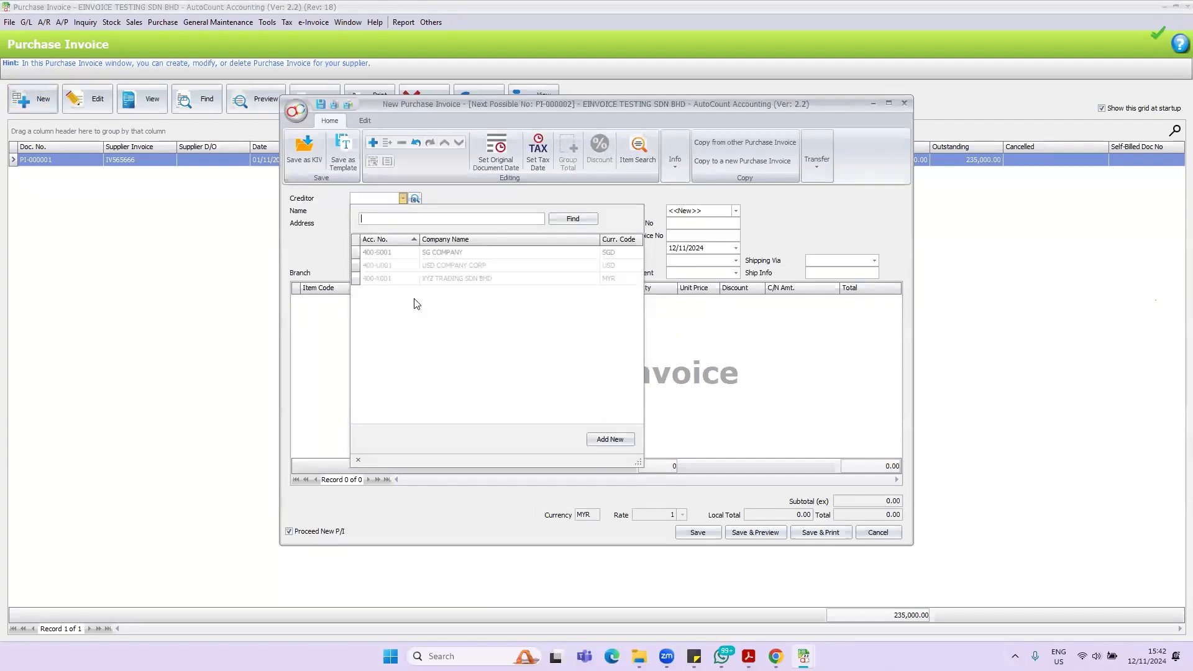
click(458, 269)
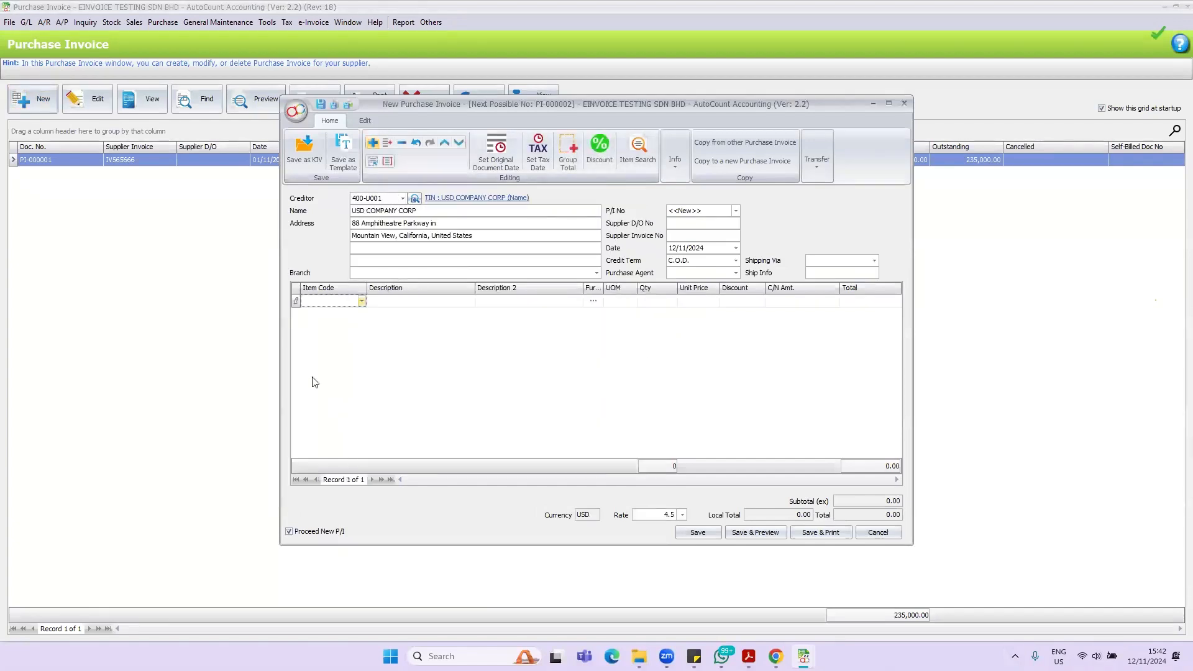
click(361, 300)
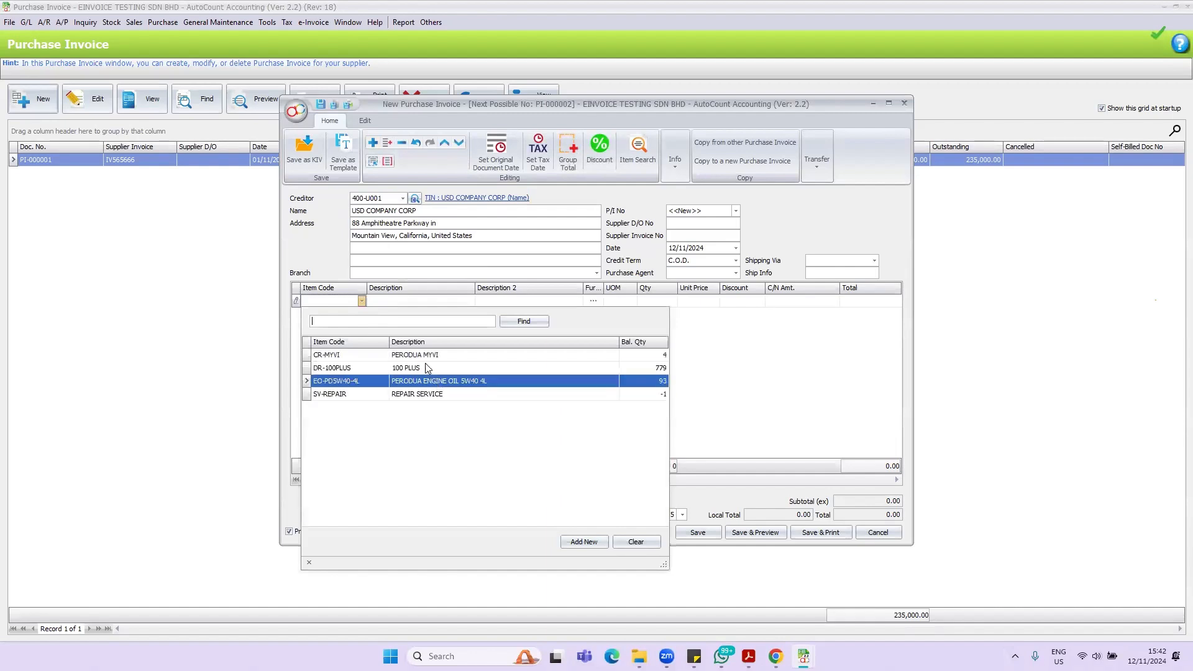
click(665, 303)
Set the line quantity to 100 and unit price to 15.00.
text(10)
key(Tab)
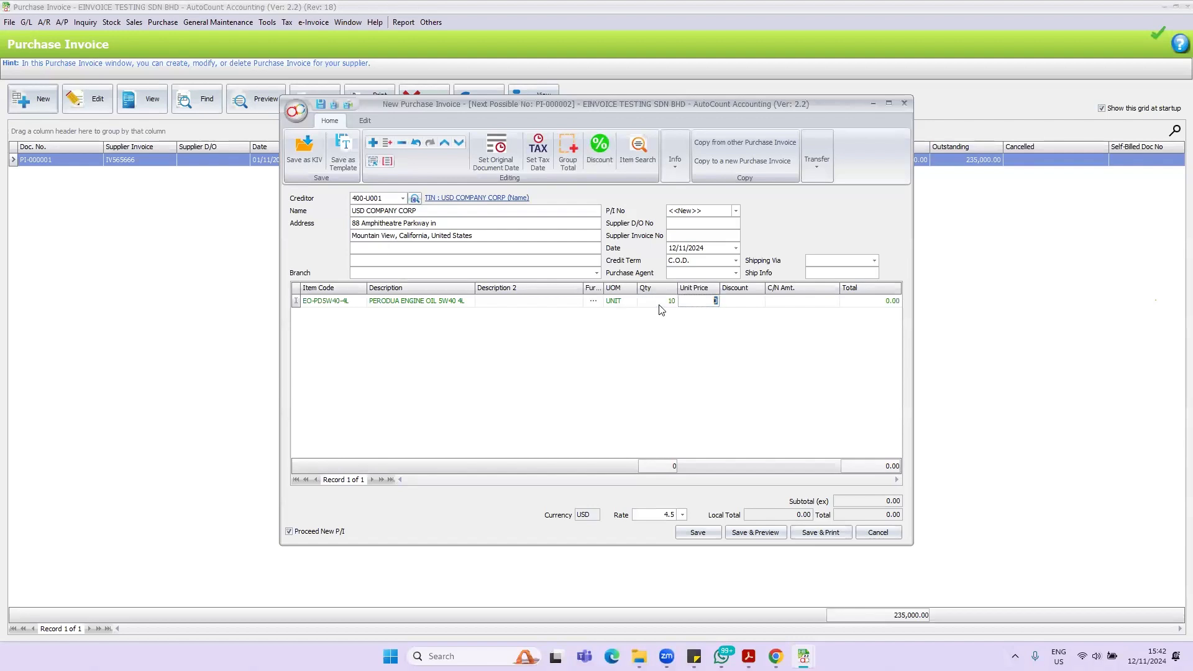
key(shift+Tab)
text(100)
key(Tab)
text(15)
key(Tab)
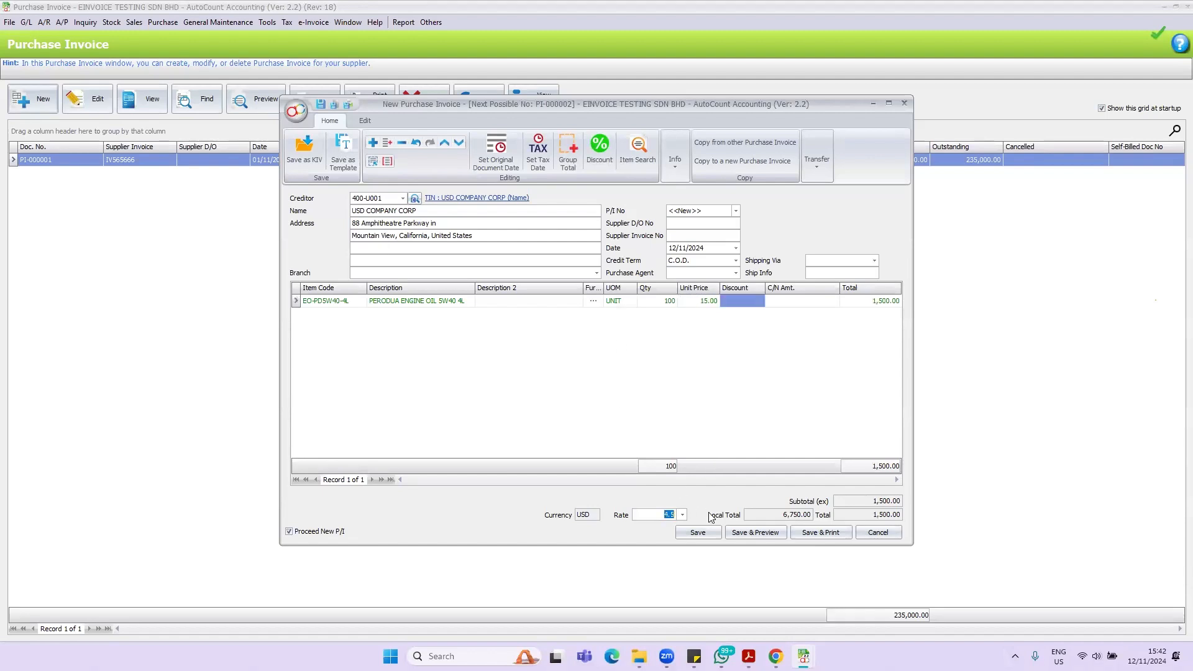
Enter supplier invoice number IV45455566 and save purchase invoice PI-000002.
click(697, 248)
click(698, 237)
text(6)
key(Tab)
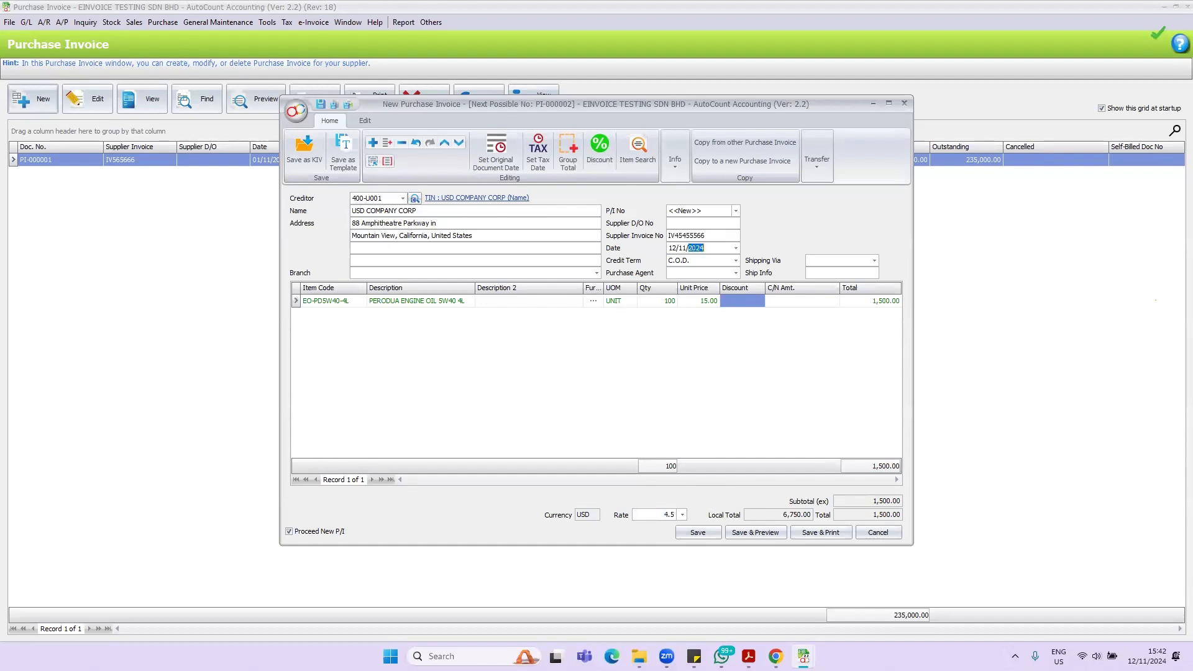
click(697, 532)
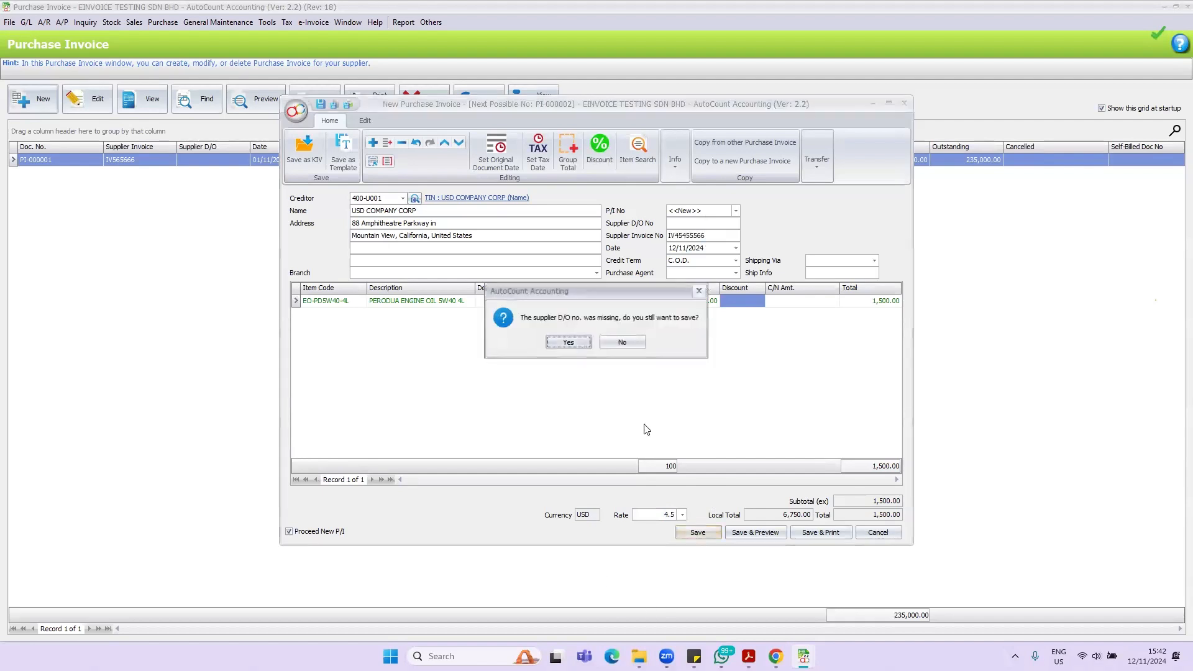
click(569, 342)
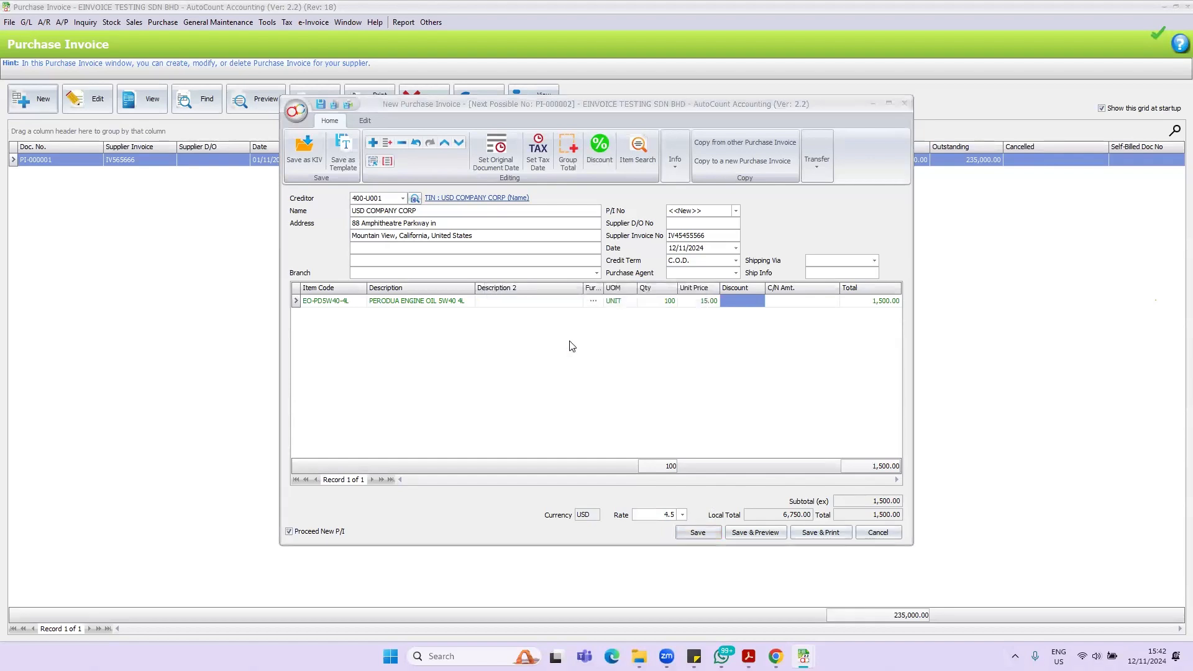
click(903, 105)
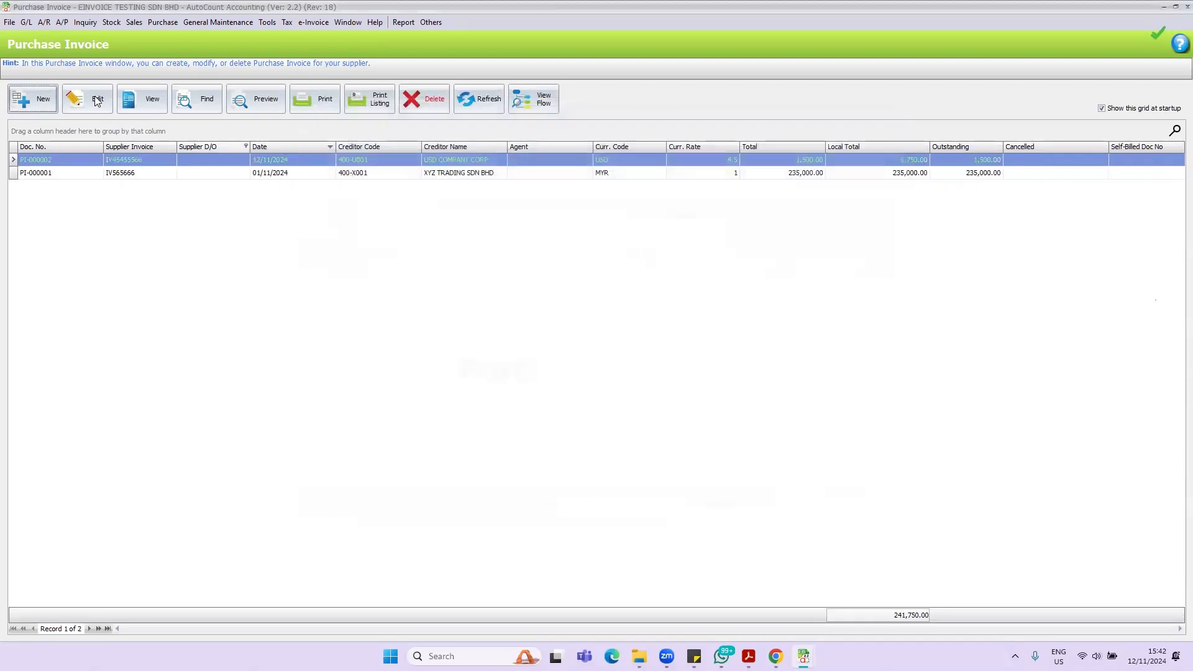
right_click(485, 161)
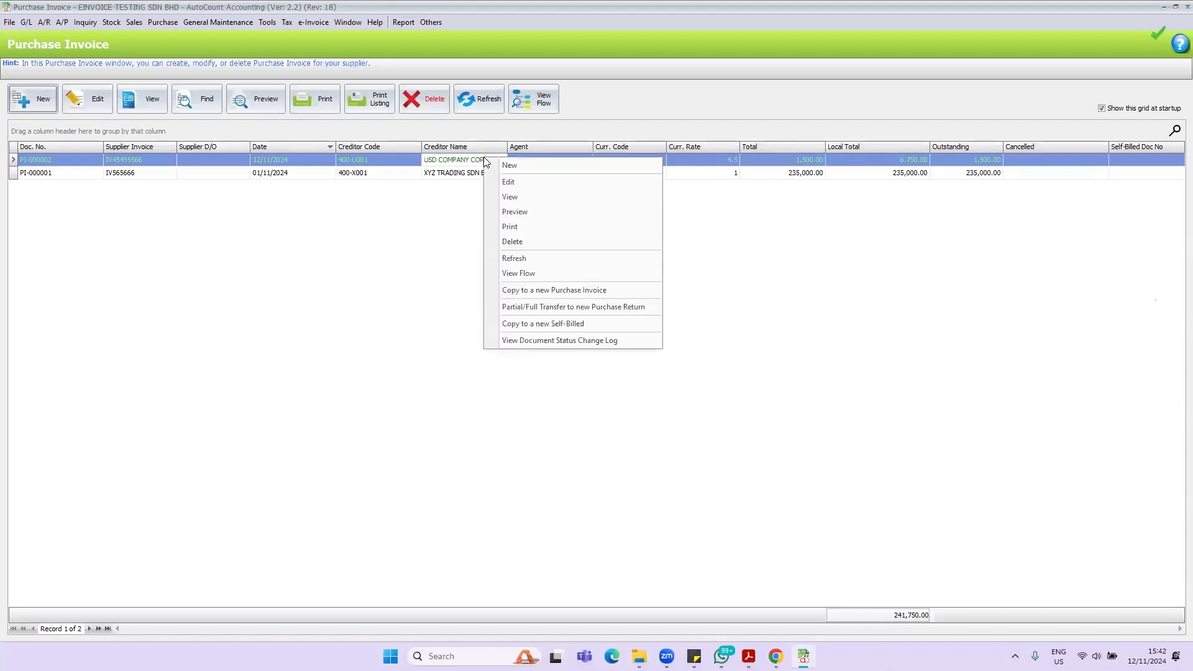
Create a self-billed draft from PI-000002 with classification 034 importation of goods.
click(582, 324)
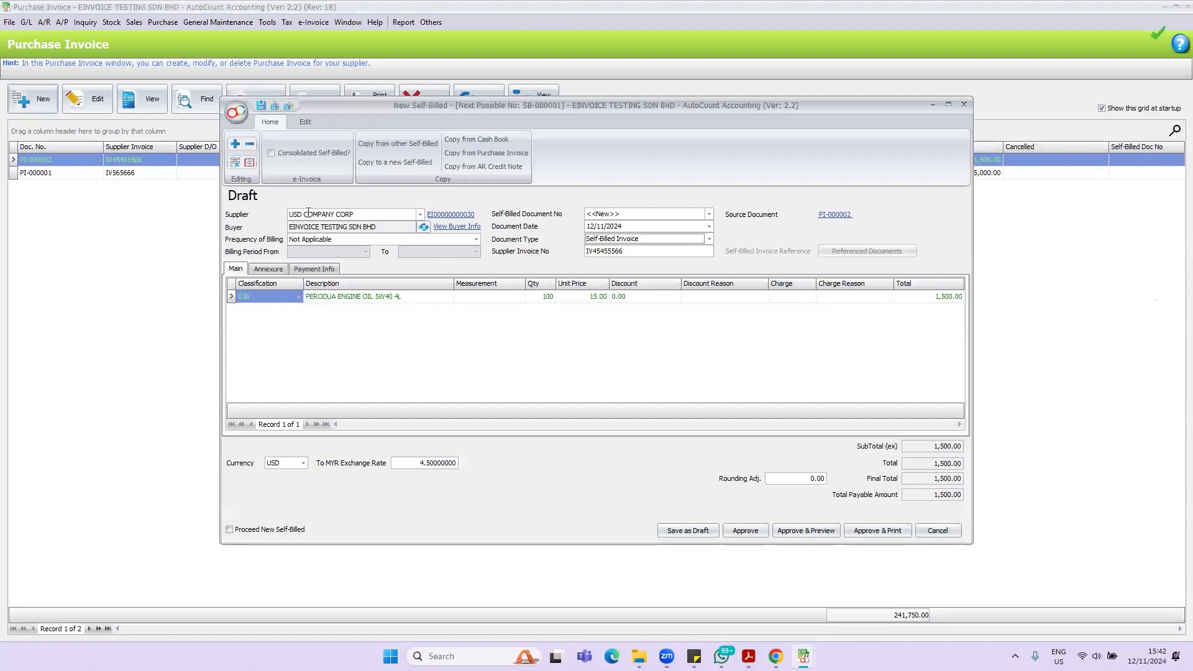
drag(356, 214, 245, 186)
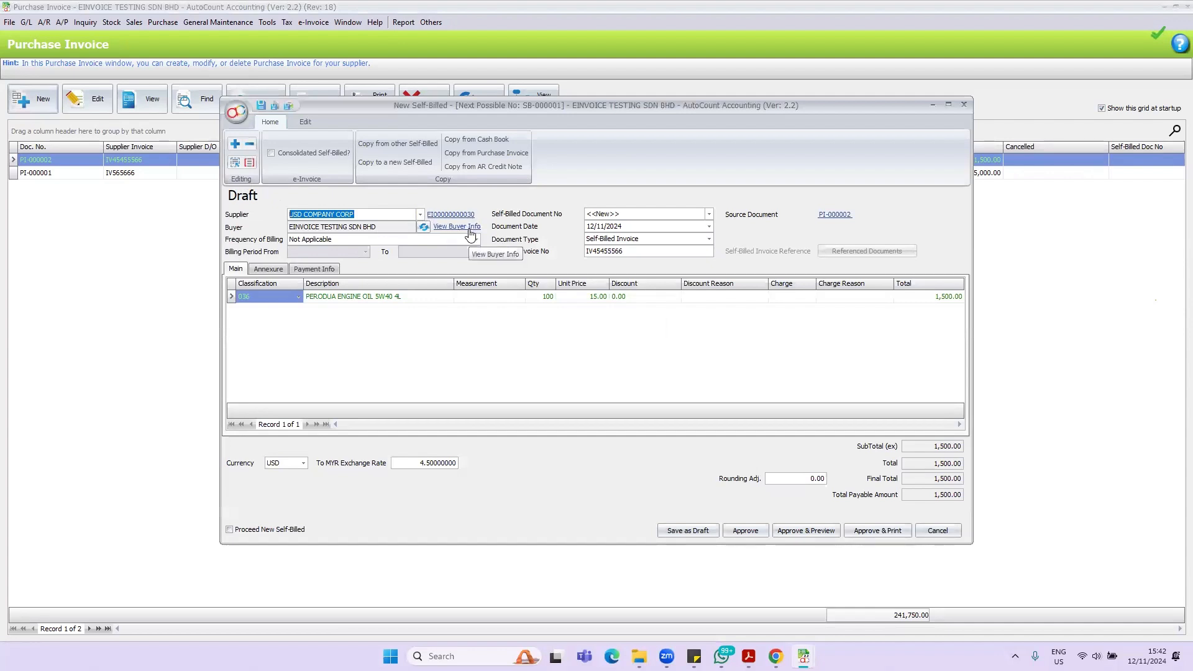
click(297, 296)
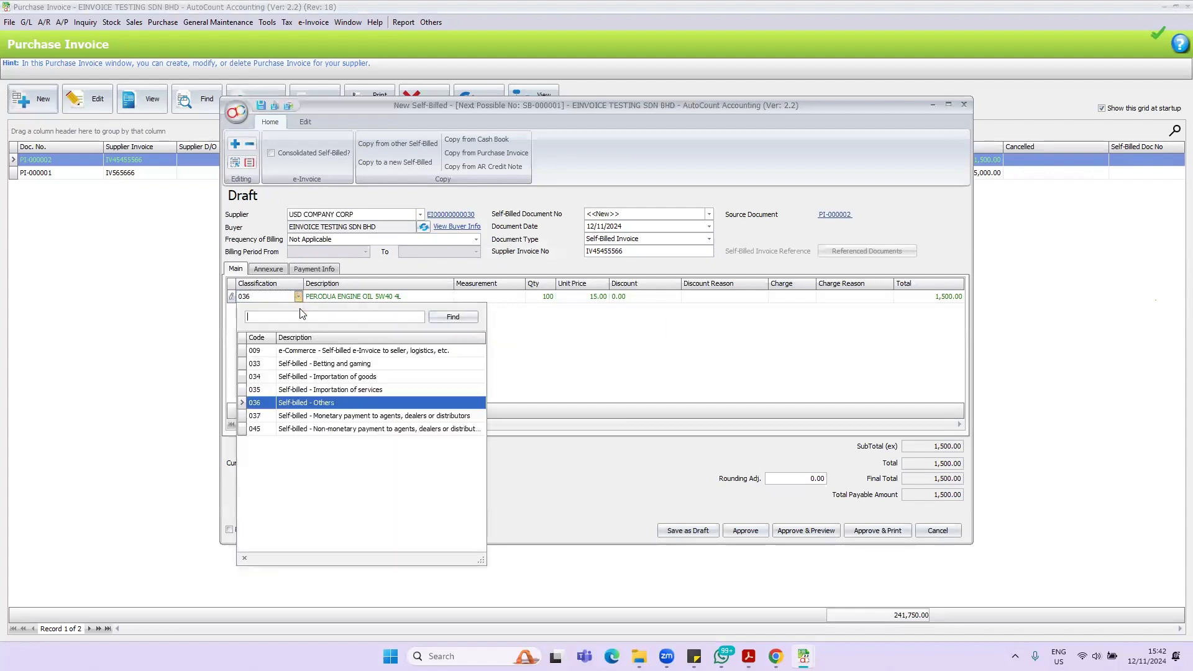
click(367, 376)
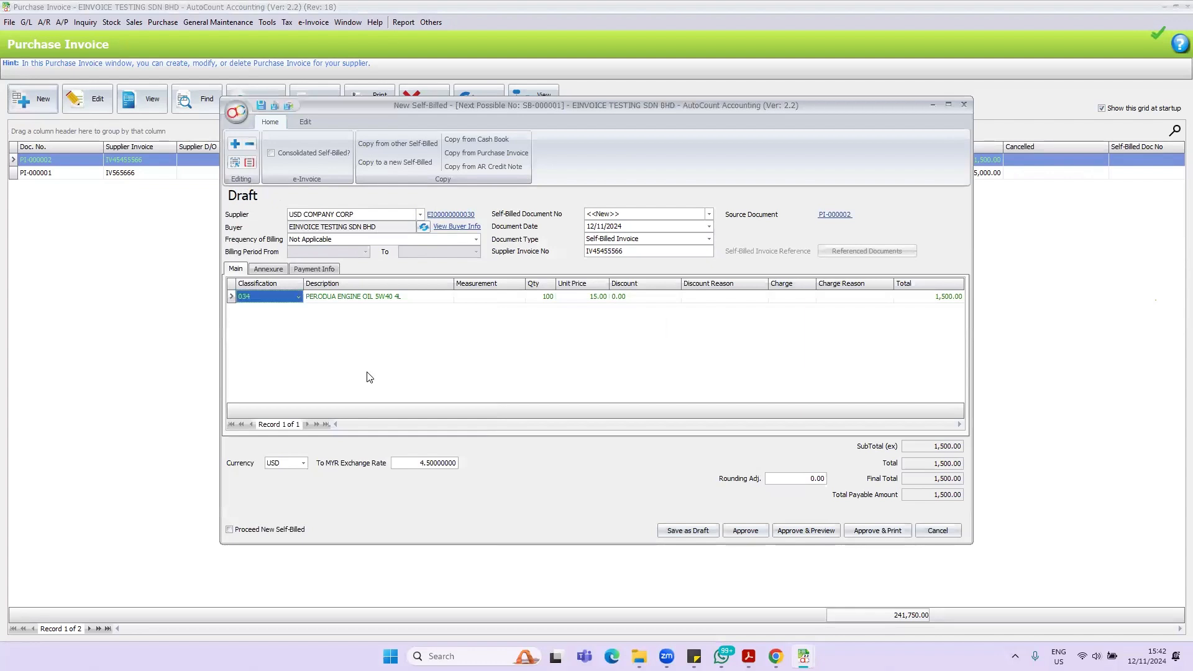
Enter customs form no. 2 reference 89129381 and approve the self-billed invoice.
click(312, 270)
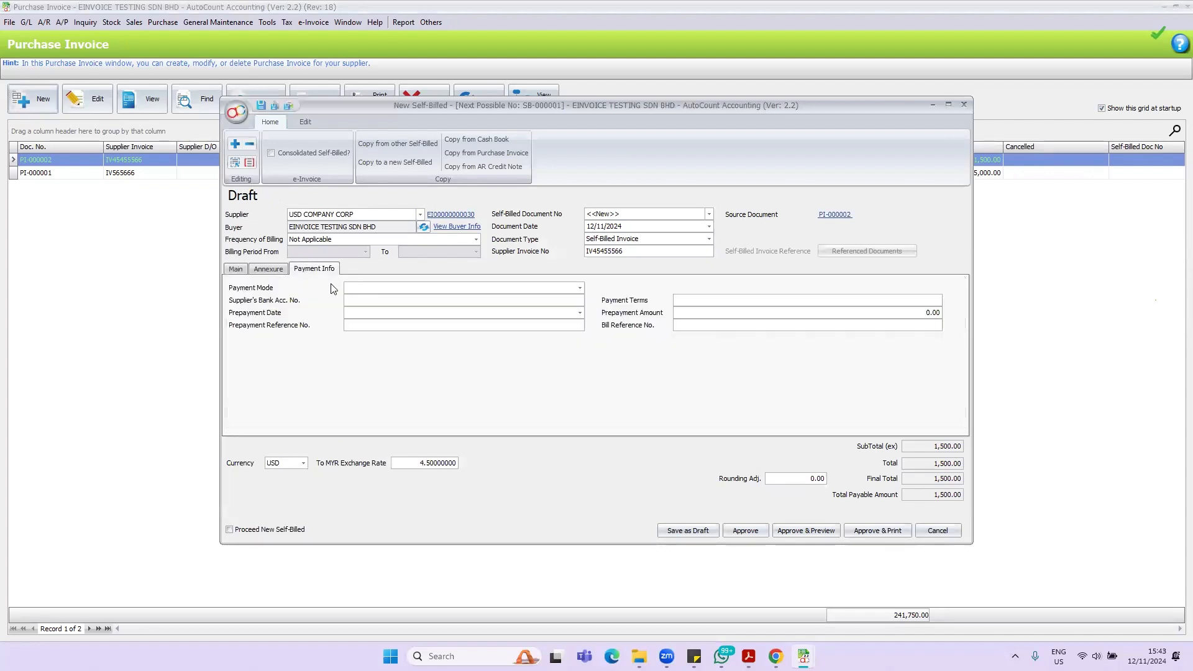
click(269, 269)
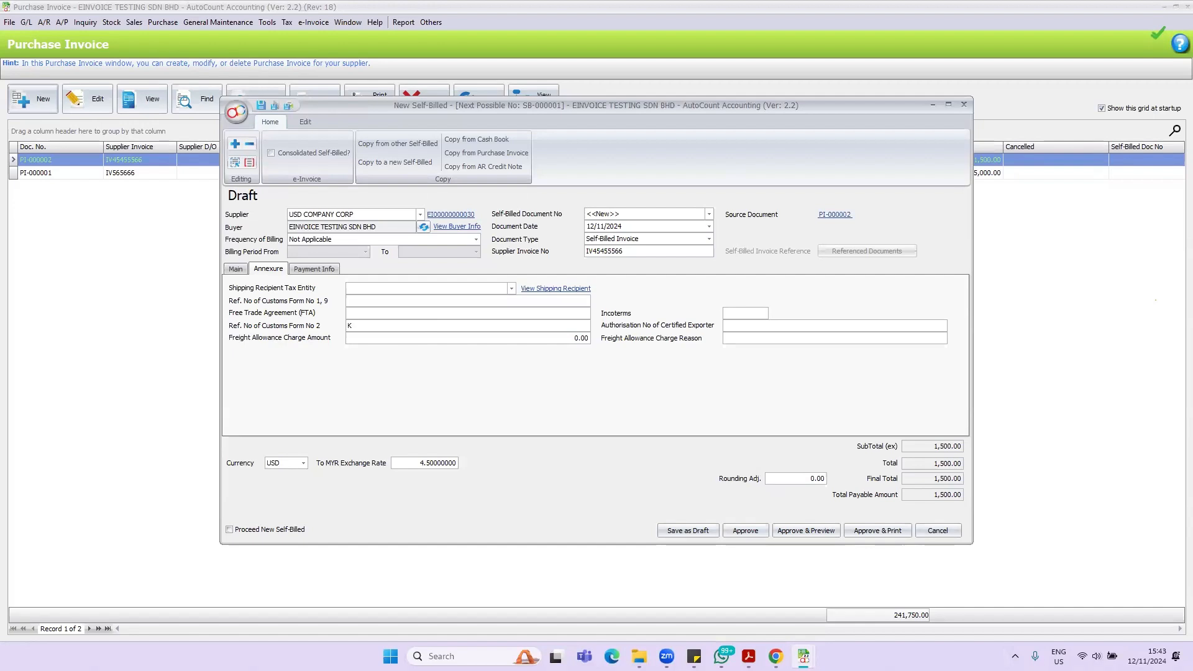
text(89129381)
click(236, 269)
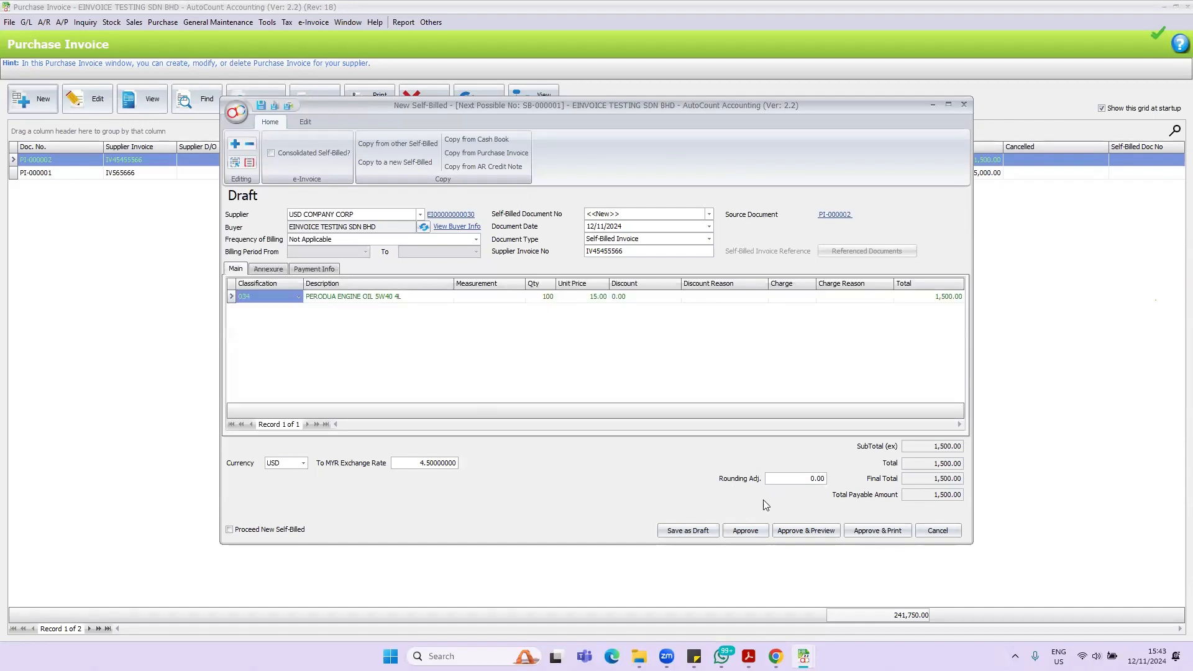
click(763, 533)
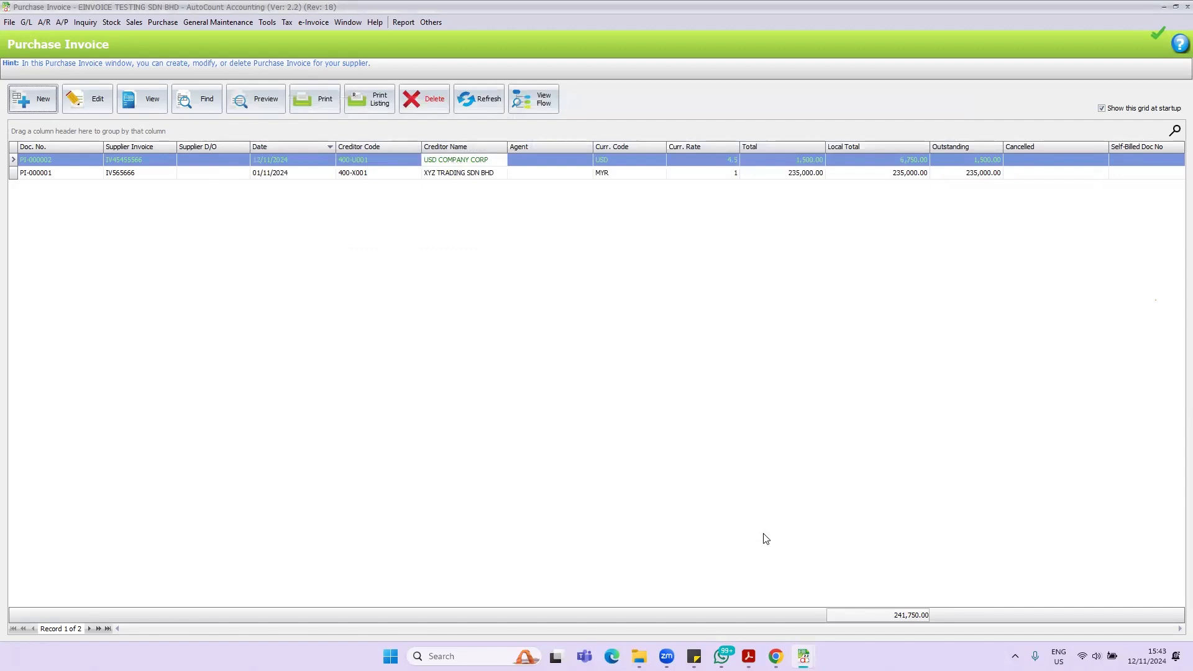
Preview PI-000002 using the standard Purchase Invoice layout.
click(996, 161)
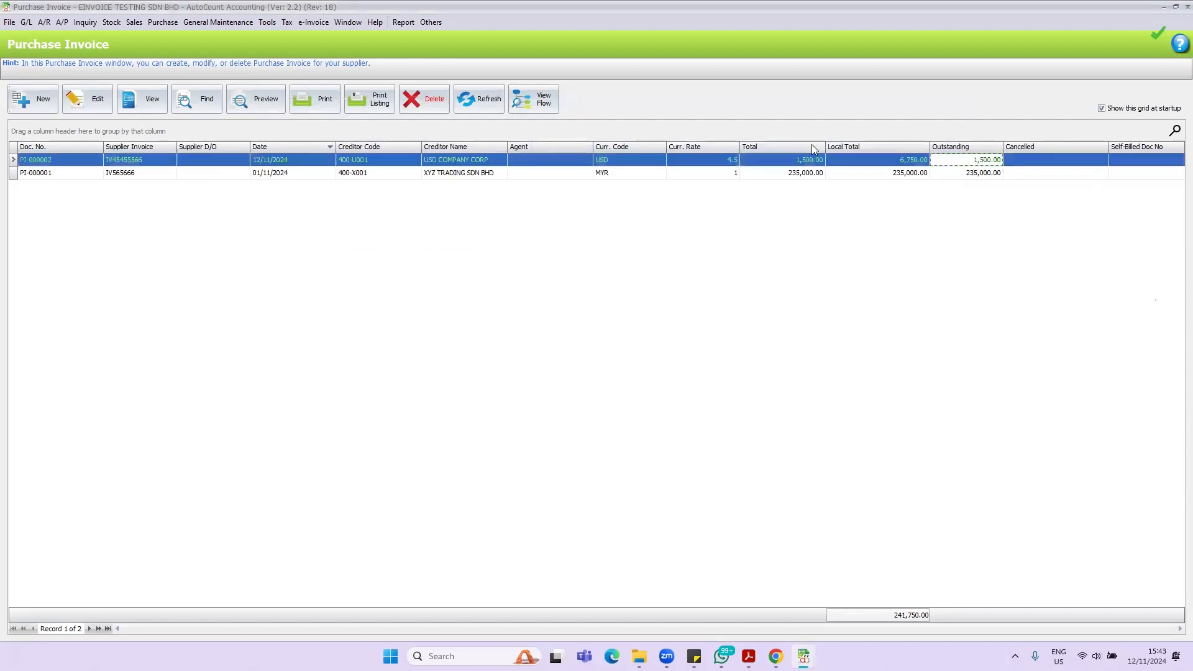
click(251, 105)
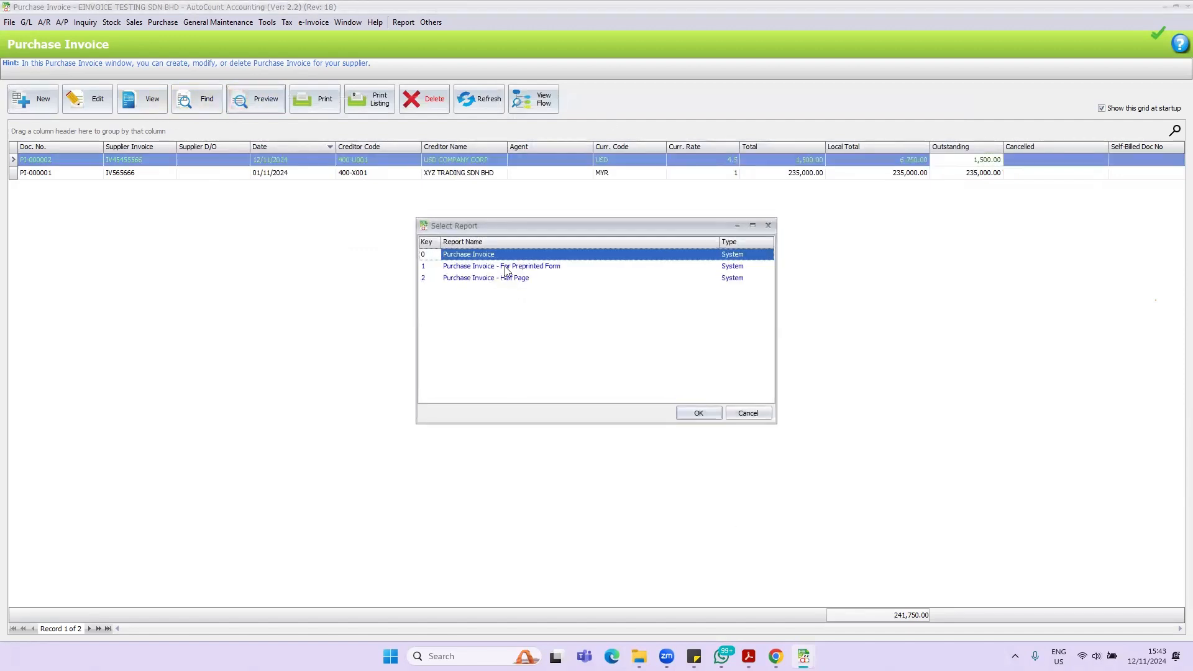
double_click(504, 257)
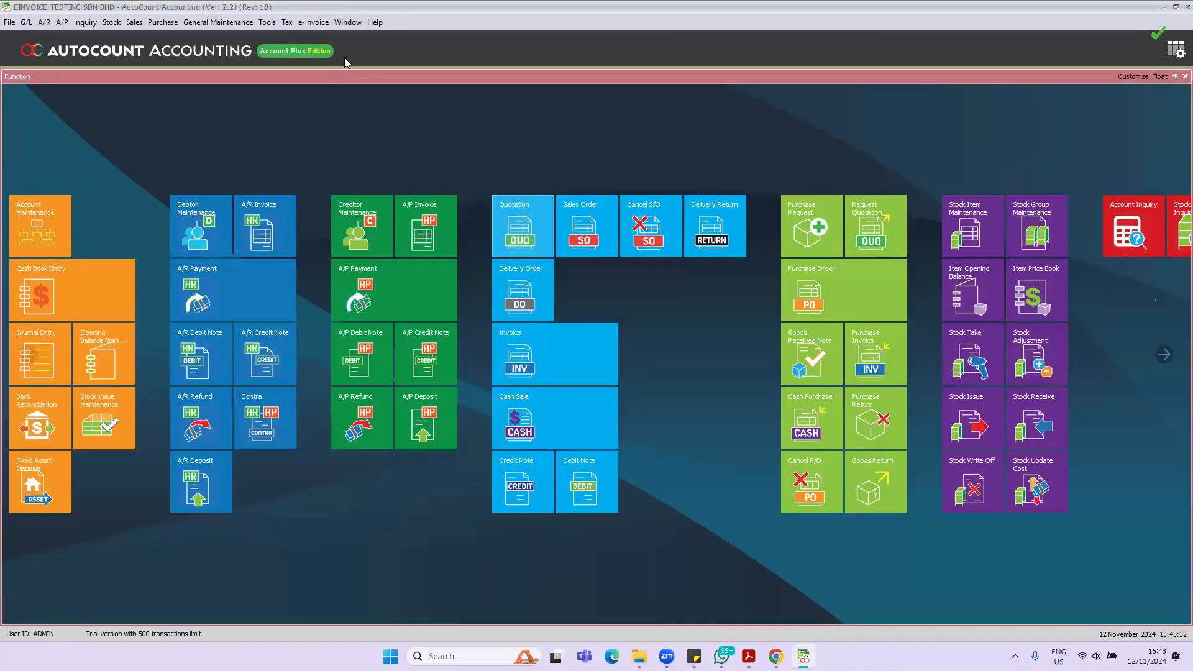
Check in the Self-Billed list that SB-000001 is Approved and Valid.
click(313, 22)
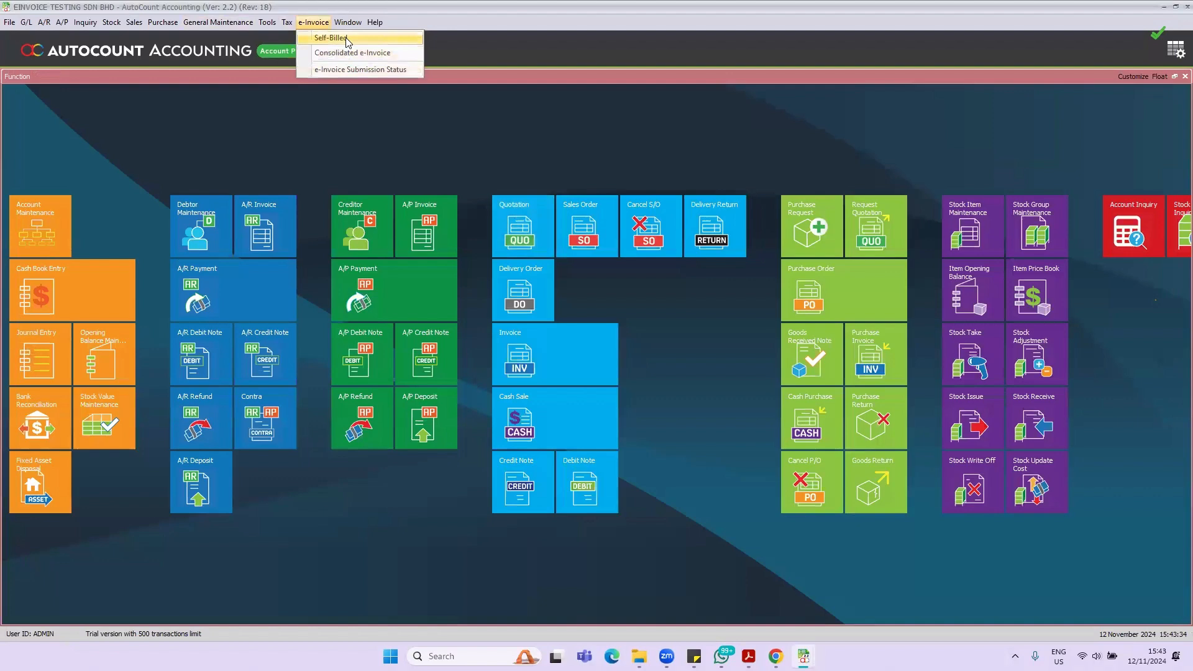
click(336, 37)
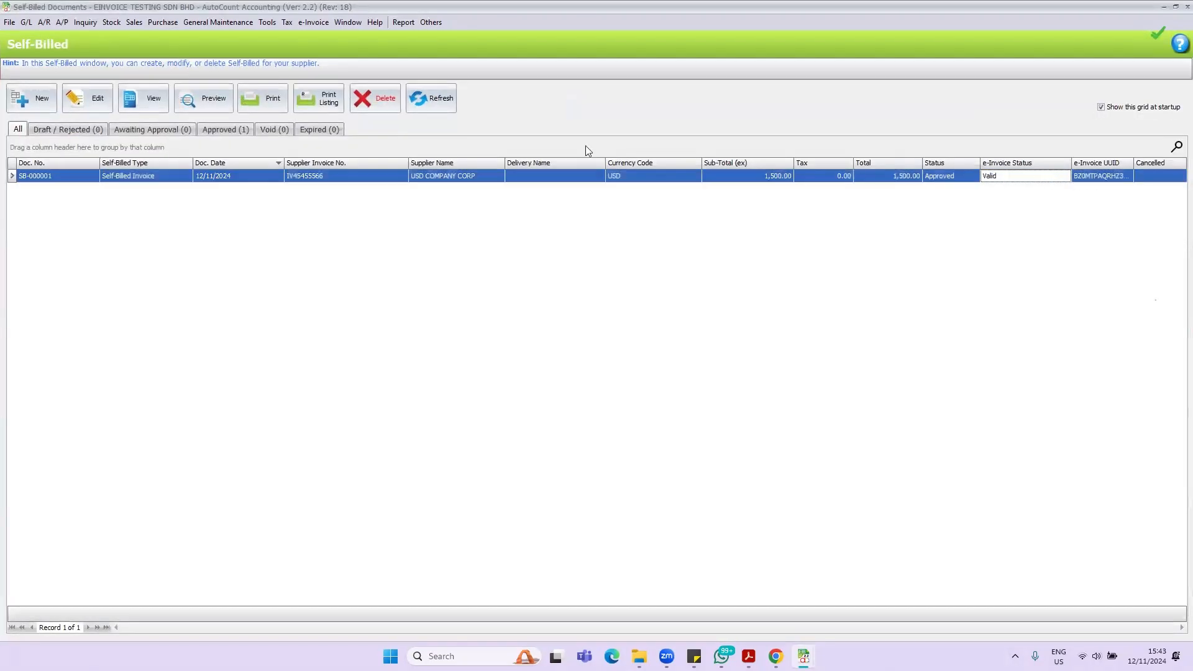
click(1055, 178)
Open the G/L Cash Book list.
click(46, 22)
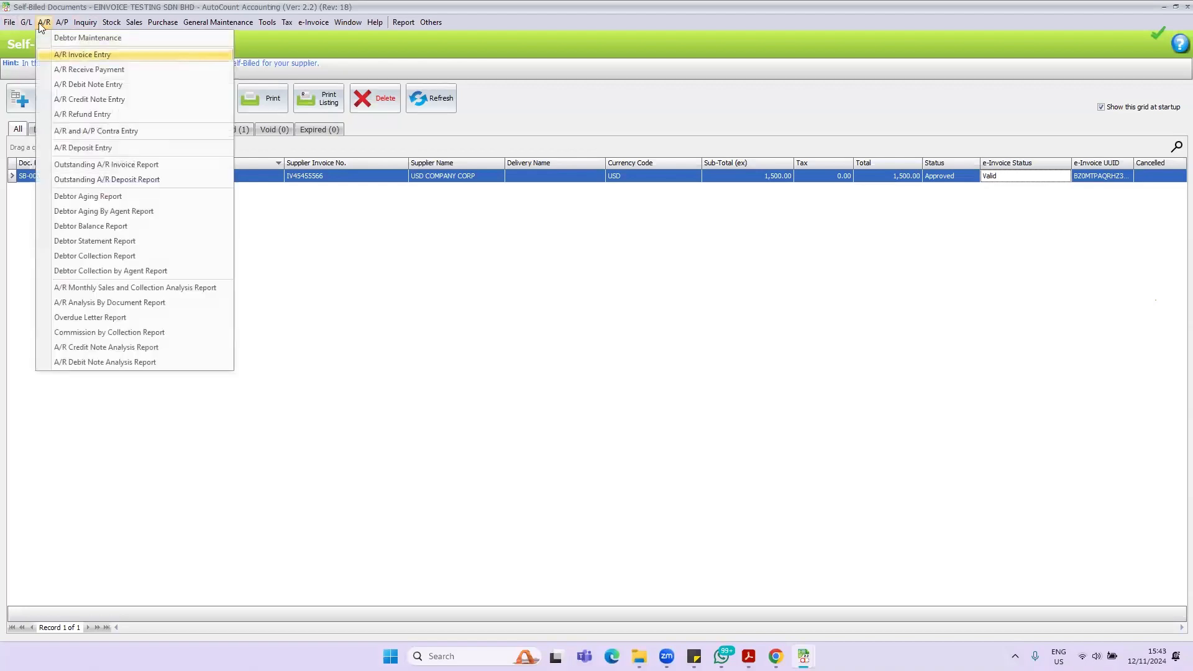
mouse_move(29, 21)
click(43, 57)
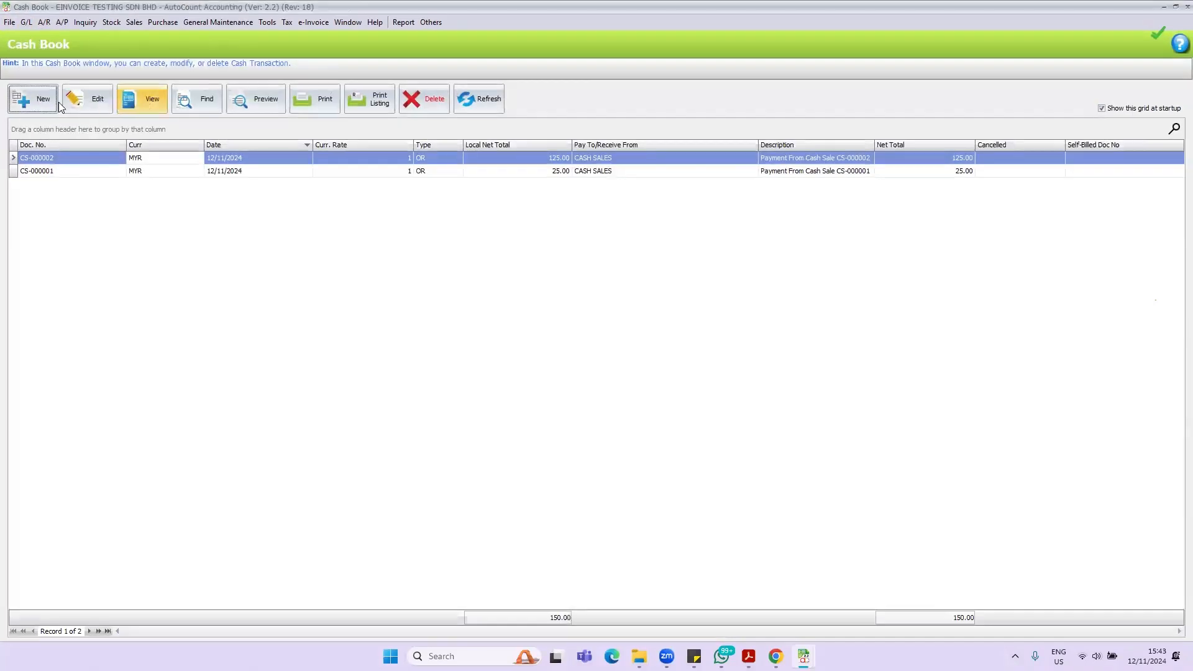
Start a new payment voucher and select the individual payee.
click(49, 104)
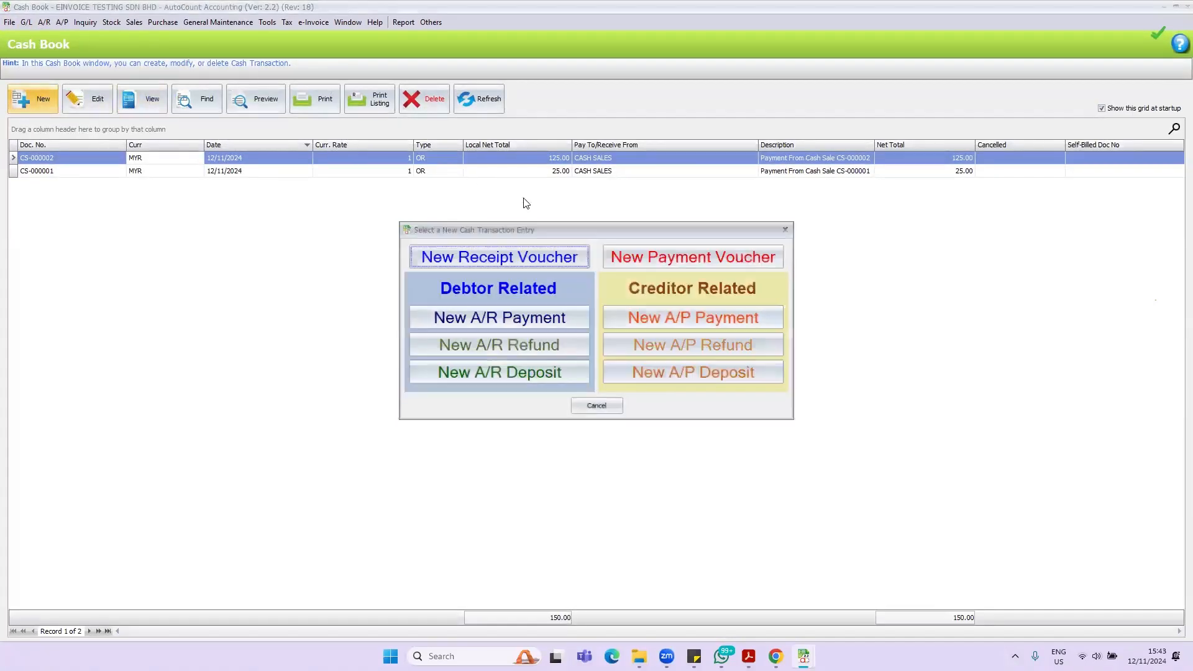
click(677, 254)
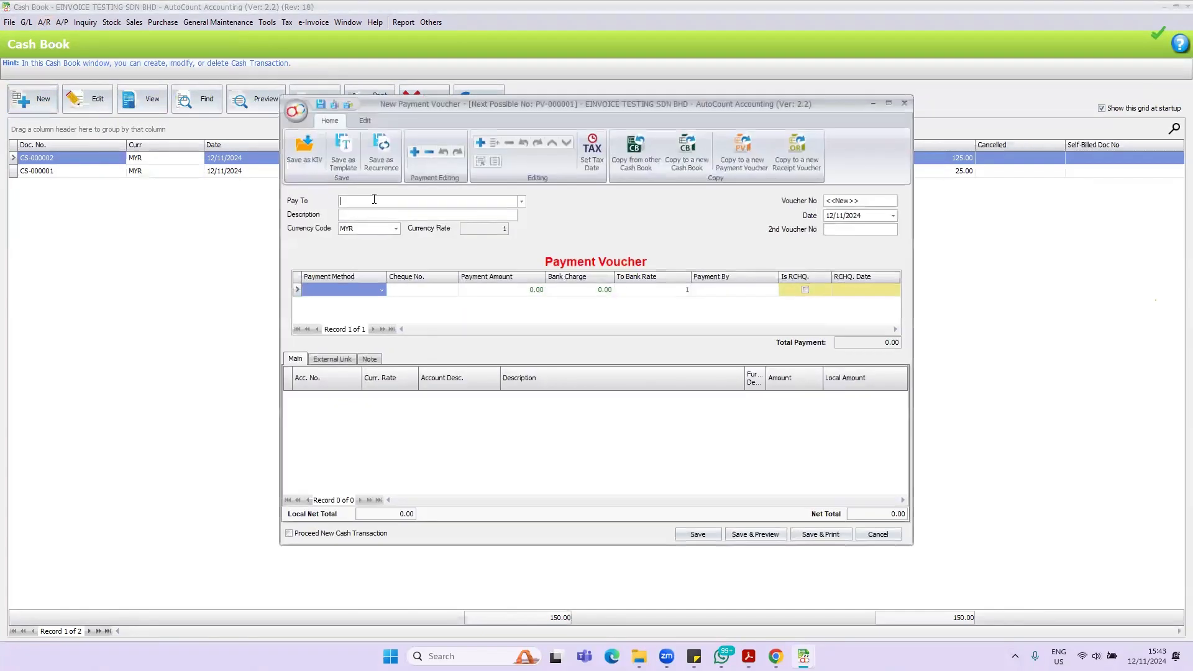
key(Caps_Lock)
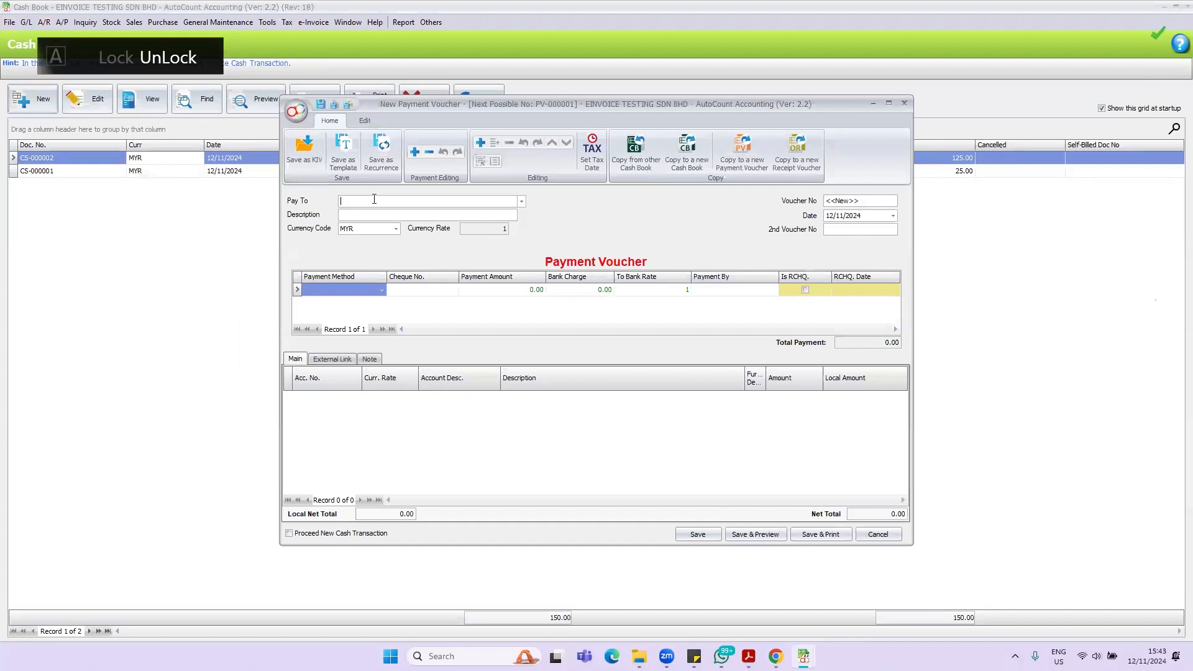
key(Caps_Lock)
text(LEE AH)
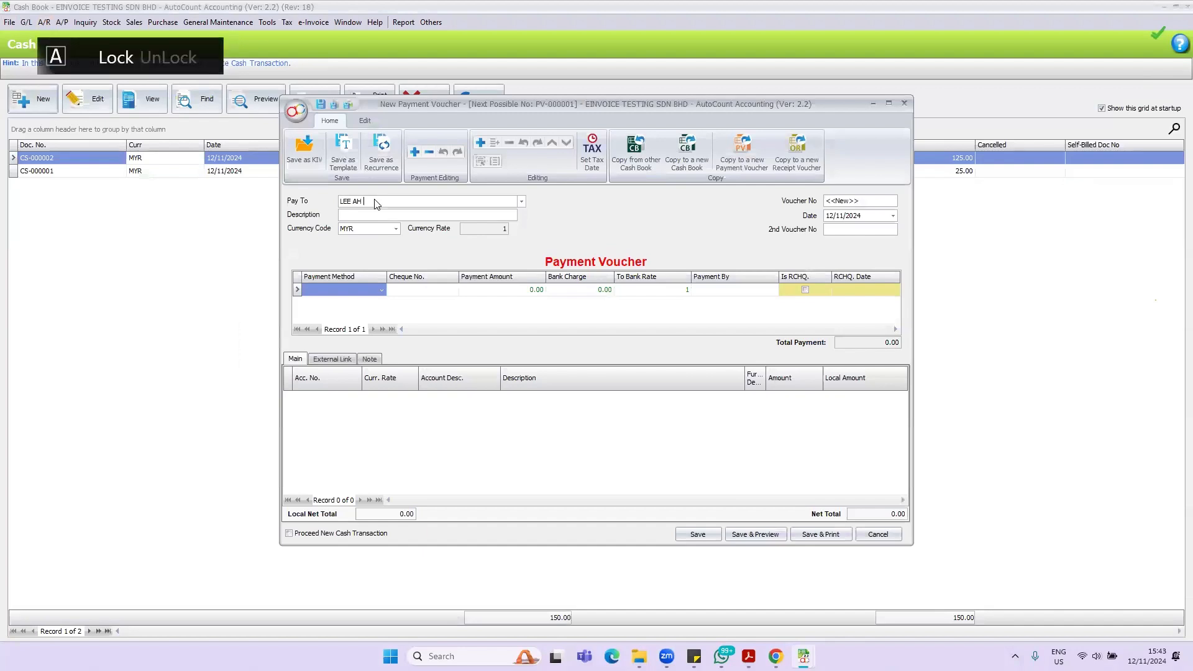
click(522, 200)
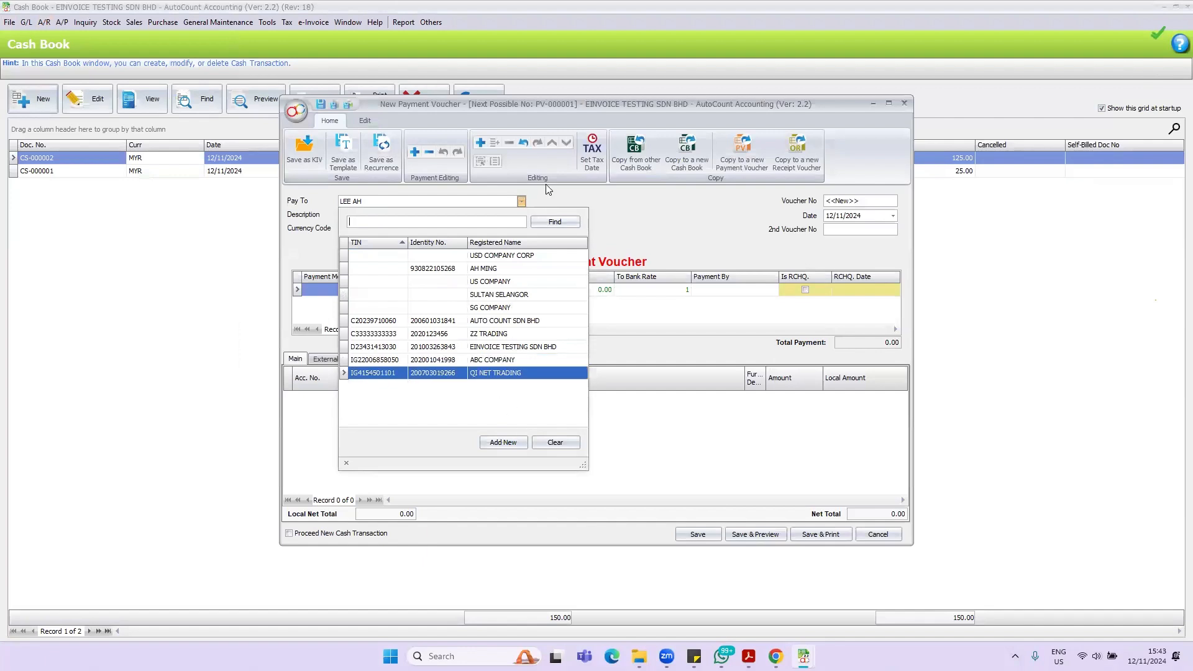
click(506, 269)
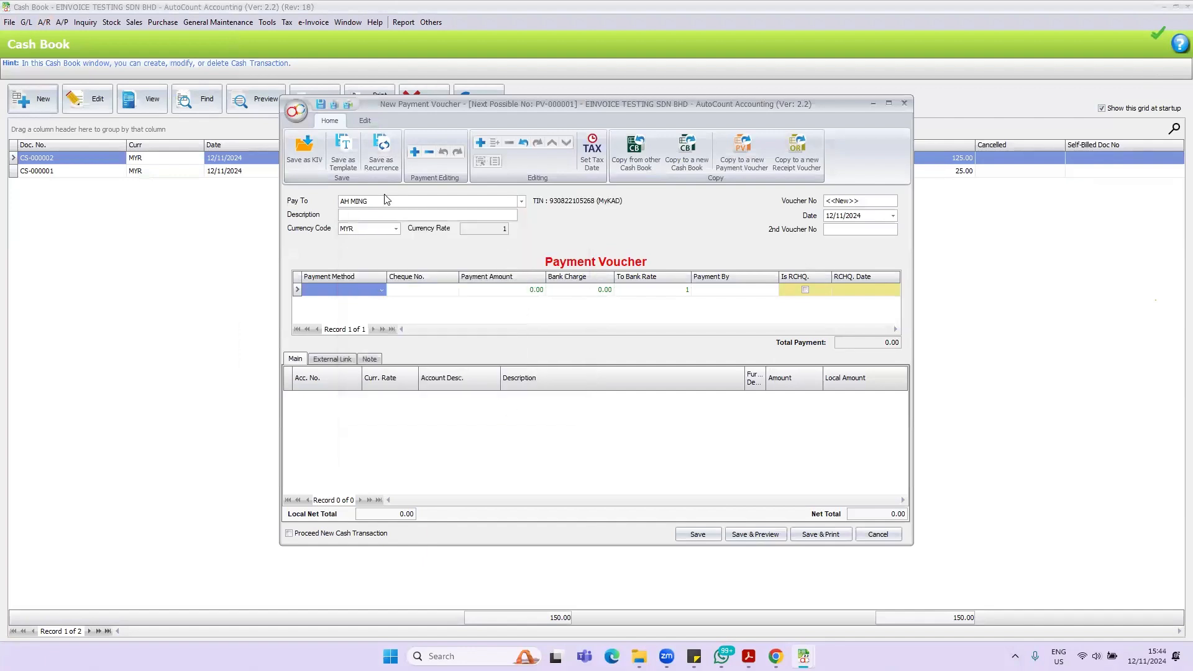
click(522, 201)
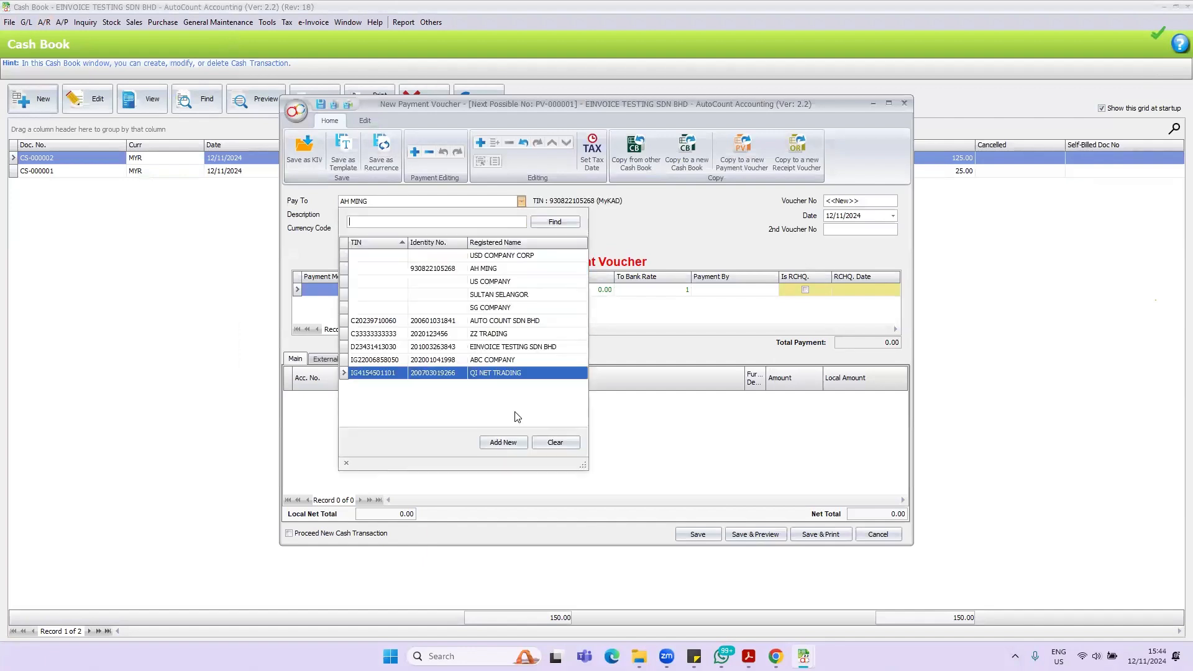
click(504, 442)
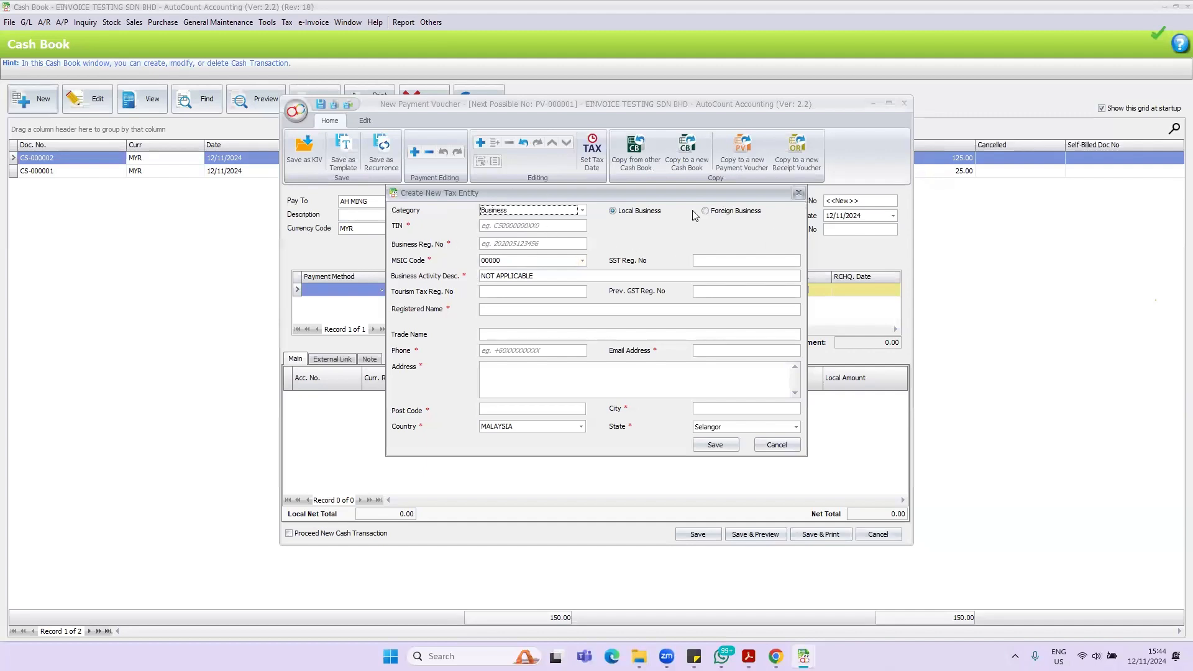
click(522, 201)
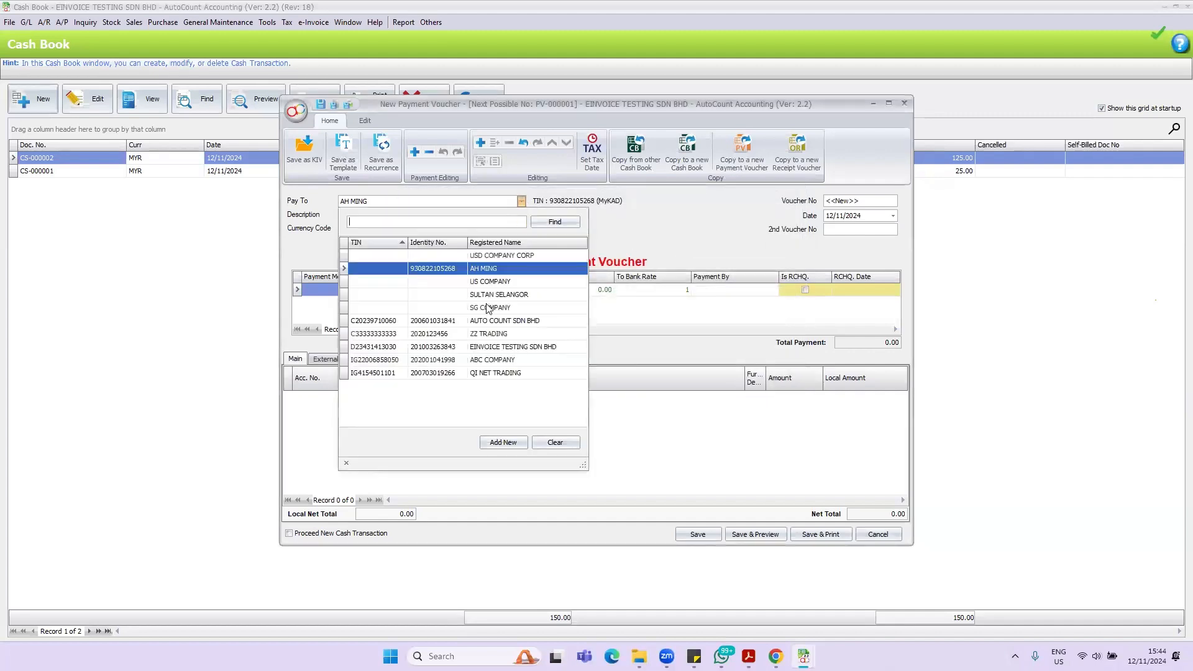
click(483, 271)
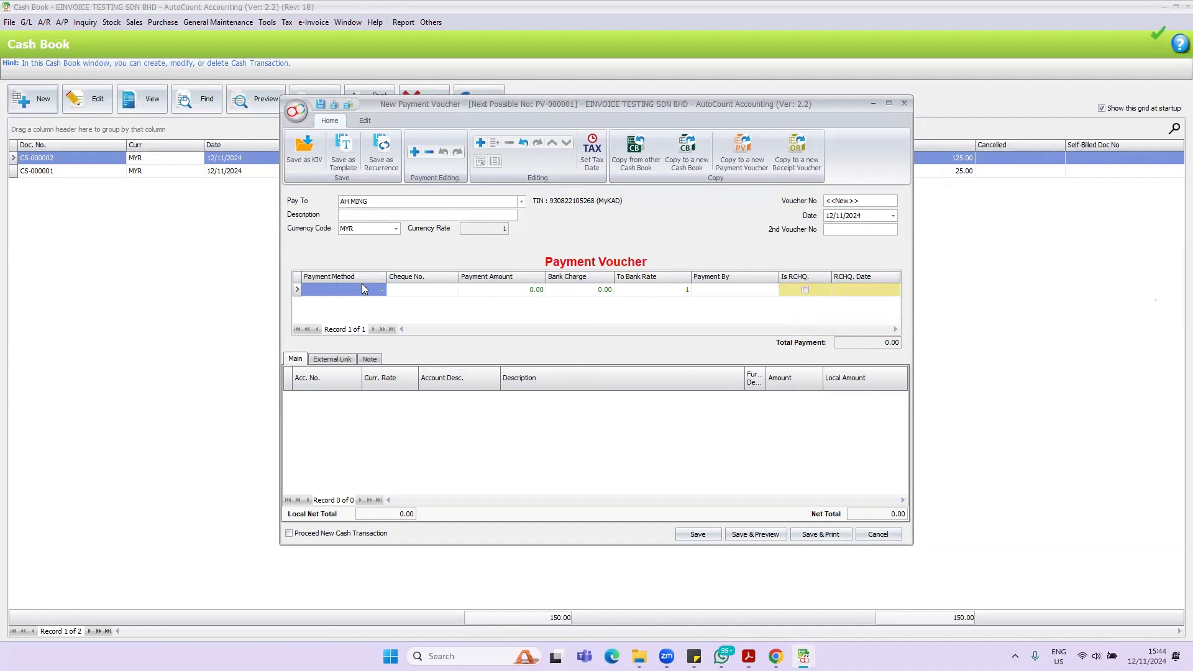
Pay by BANK with a 200.00 line to 913-0000 COMMISSION & ALLOWANCES, then save.
click(343, 290)
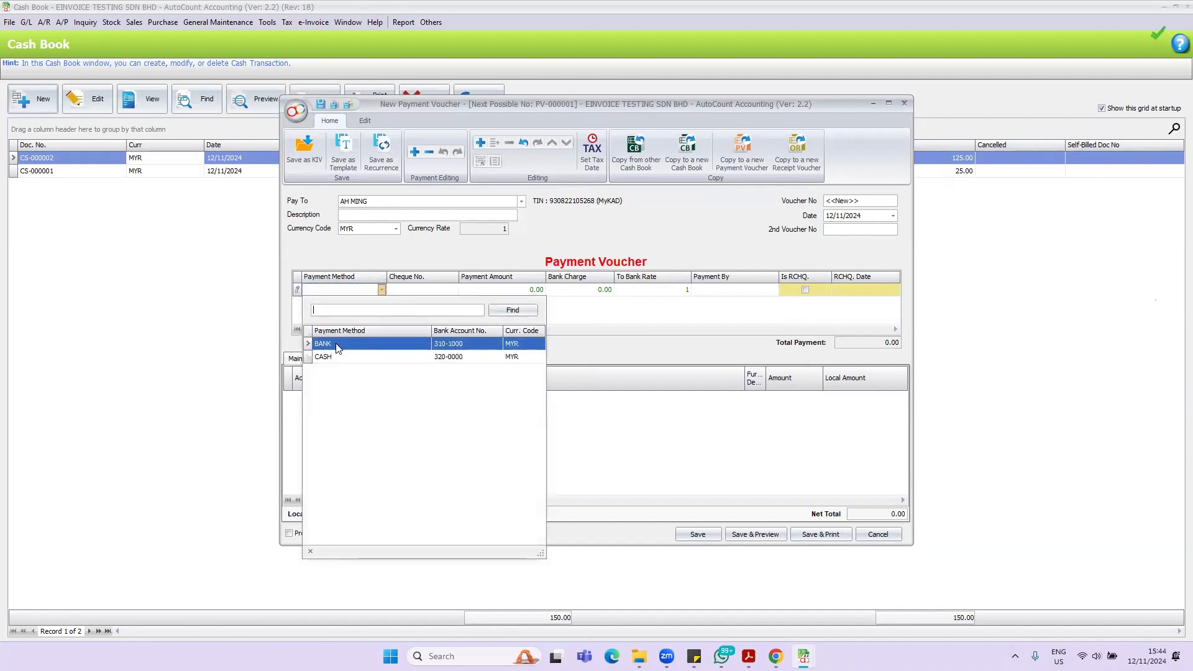
click(337, 348)
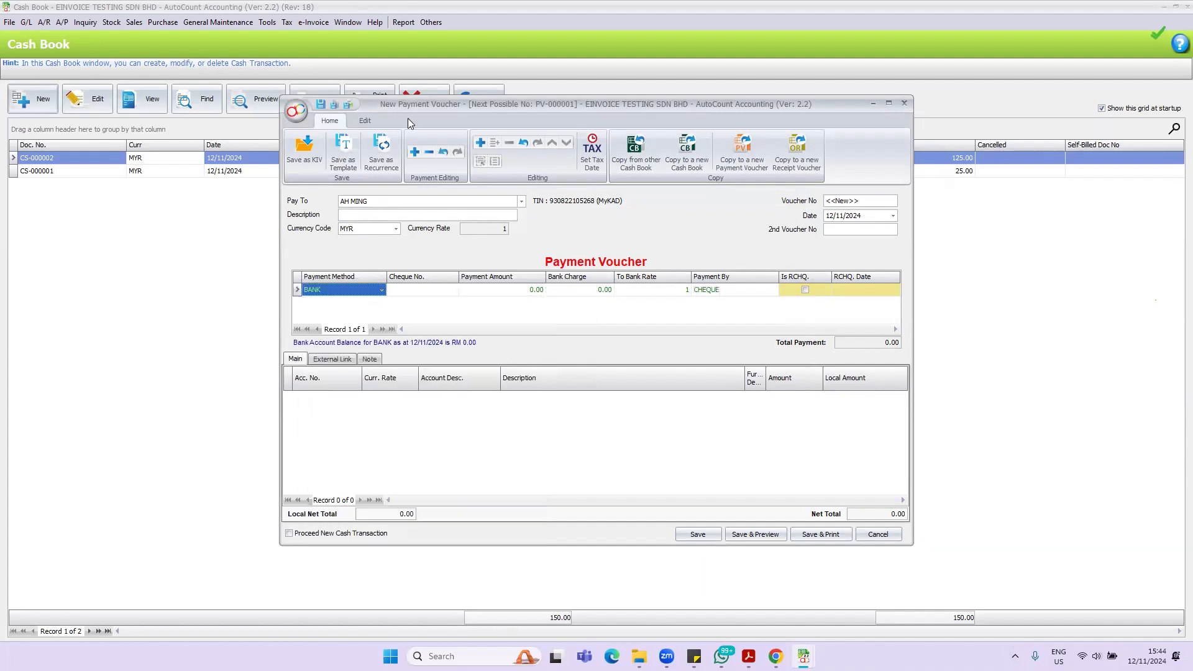
click(481, 143)
text(COMMI)
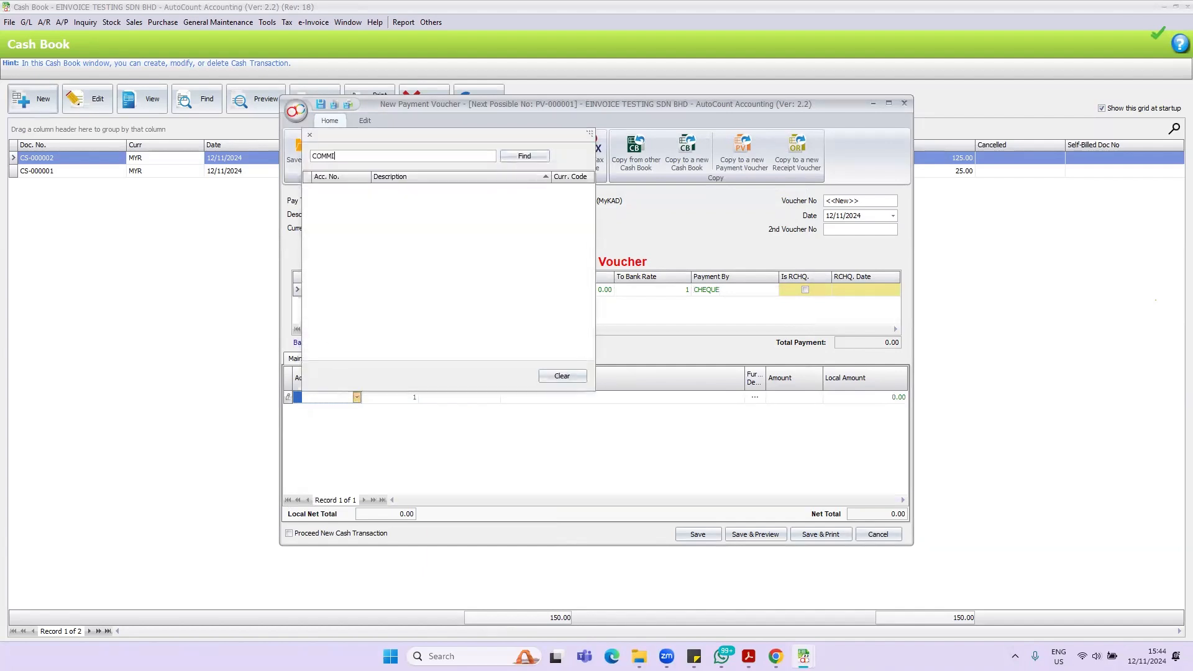
key(Return)
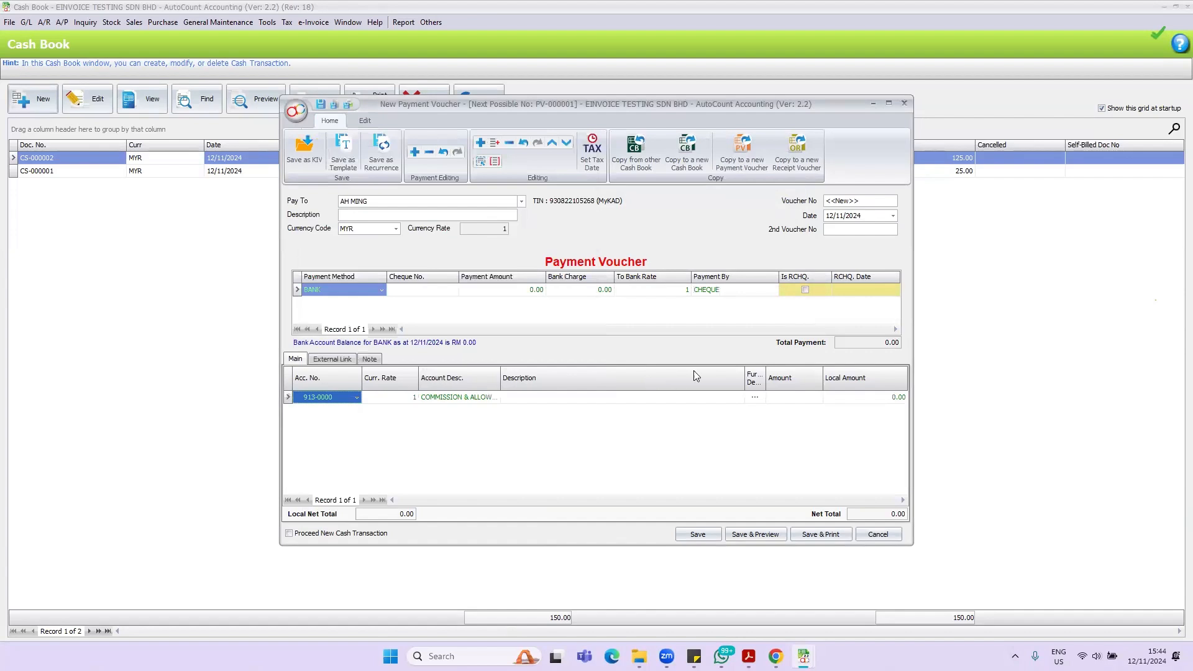
click(866, 397)
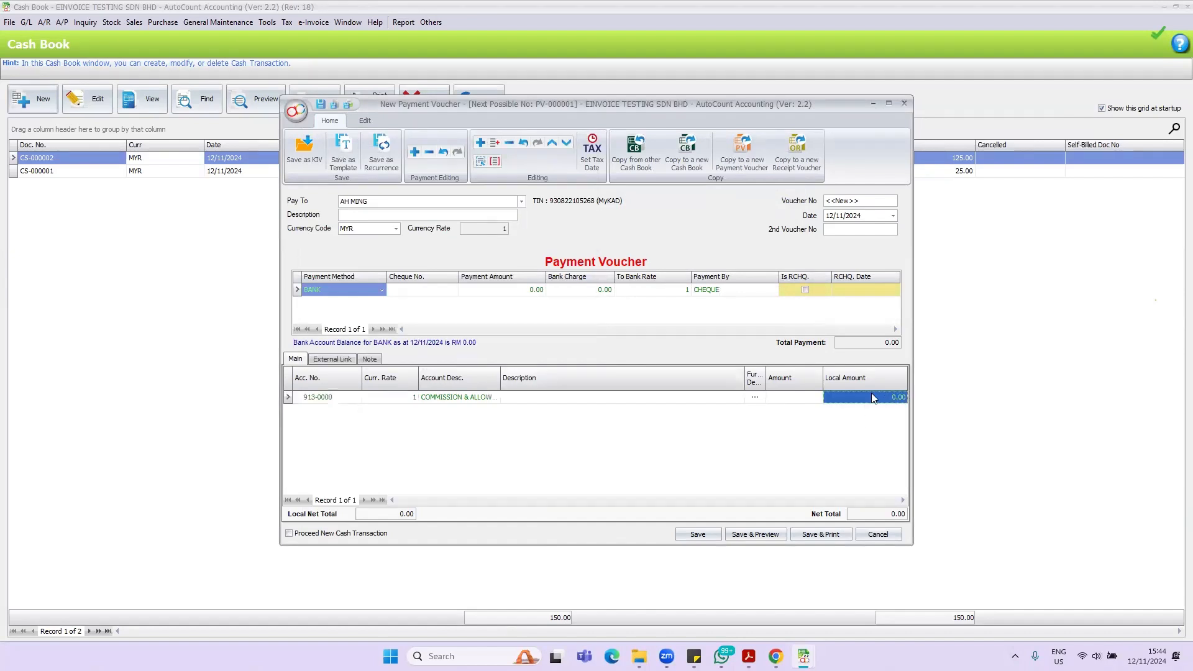
click(780, 398)
text(200)
key(Tab)
click(698, 534)
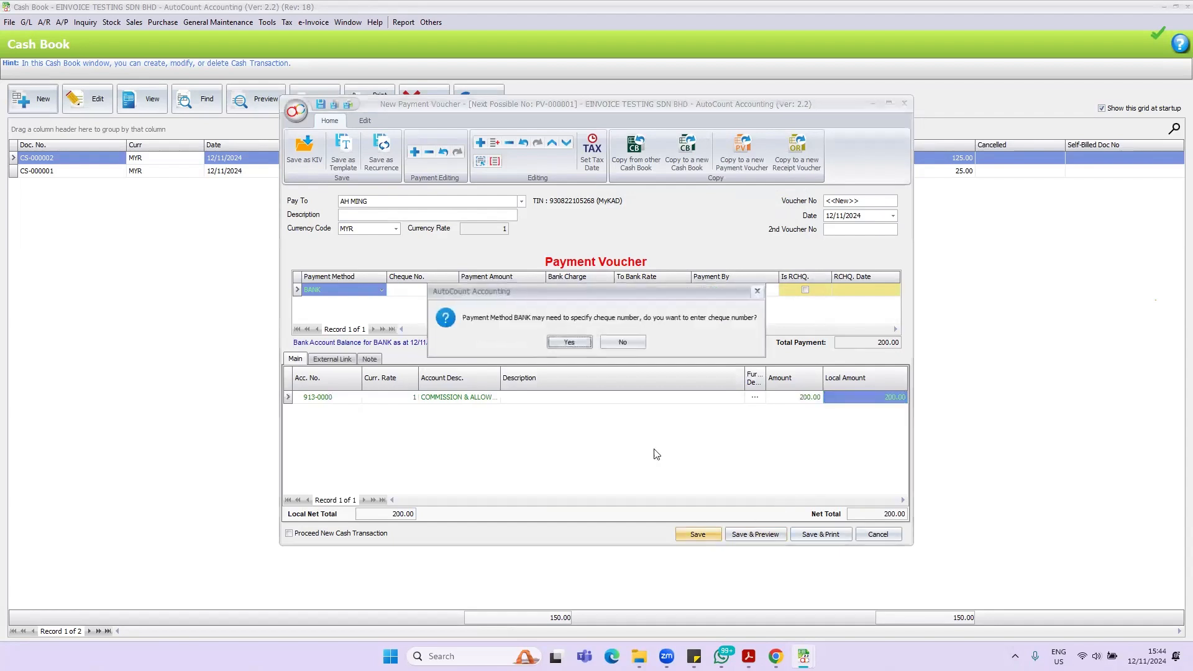
click(636, 343)
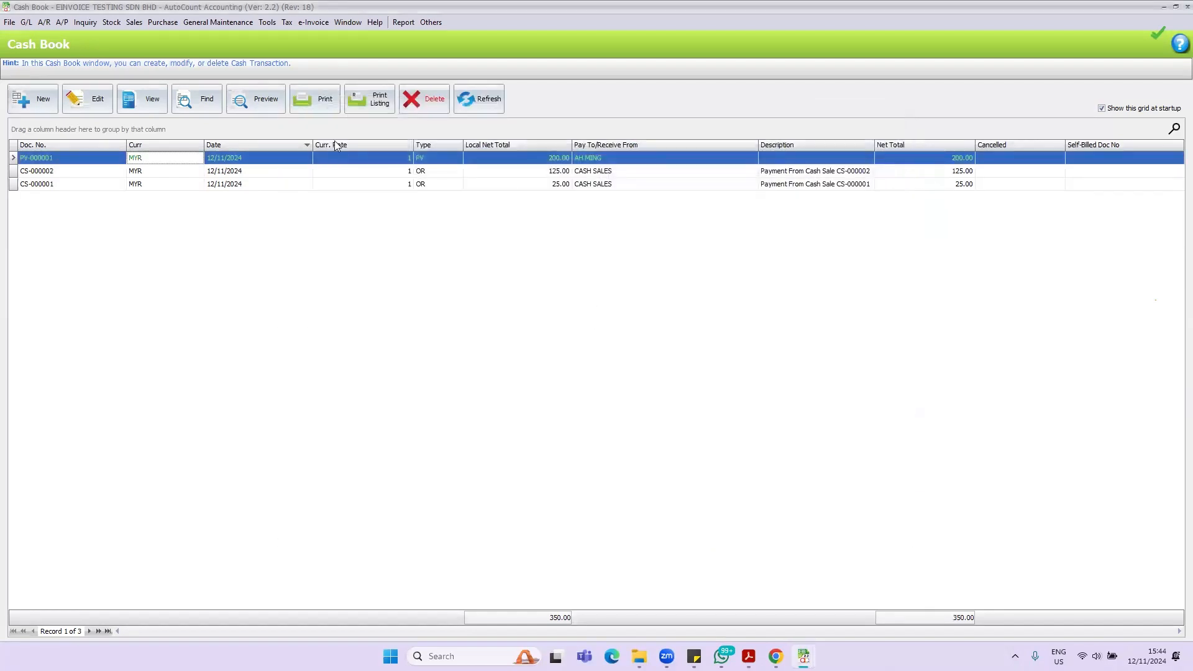
Describe PV-000001 as 'Commission for Nov2024' and save it with no cheque number.
click(93, 102)
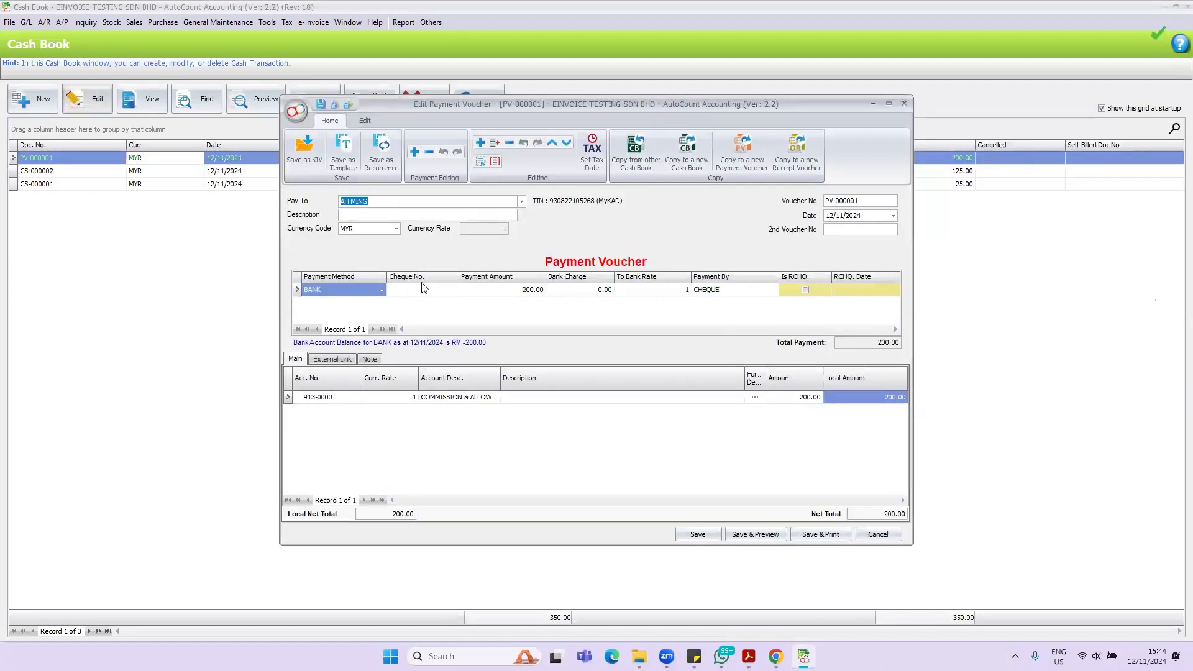
click(400, 214)
key(Caps_Lock)
text(Com)
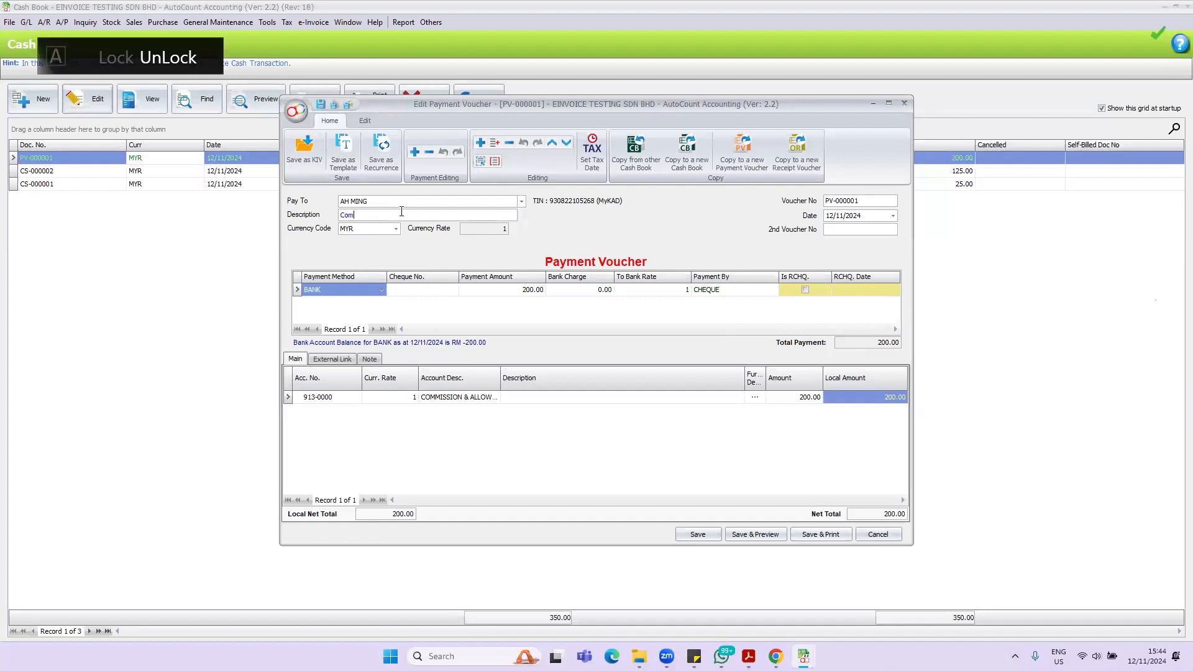
text(mission for Nov2024)
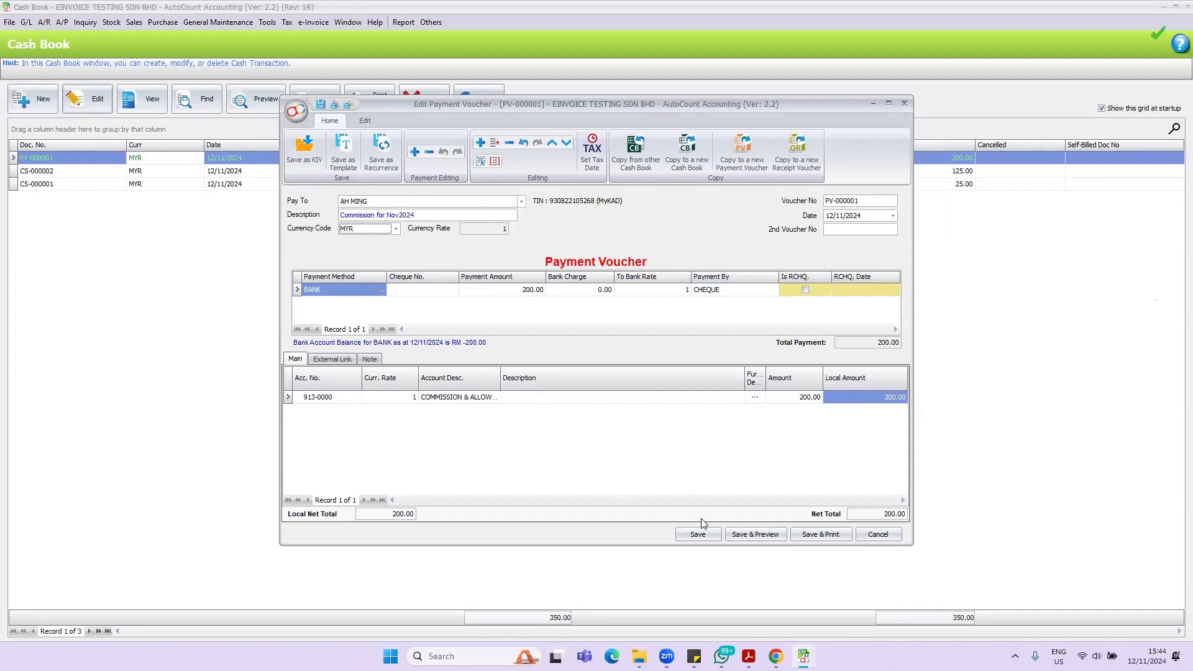
click(699, 538)
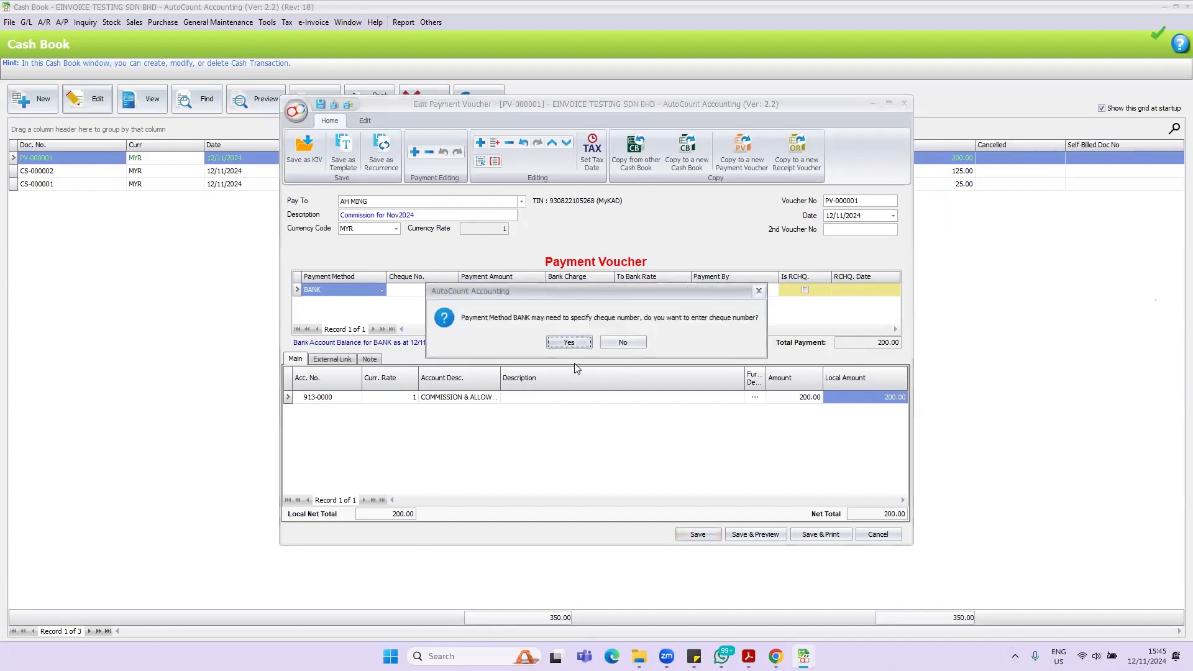
click(560, 343)
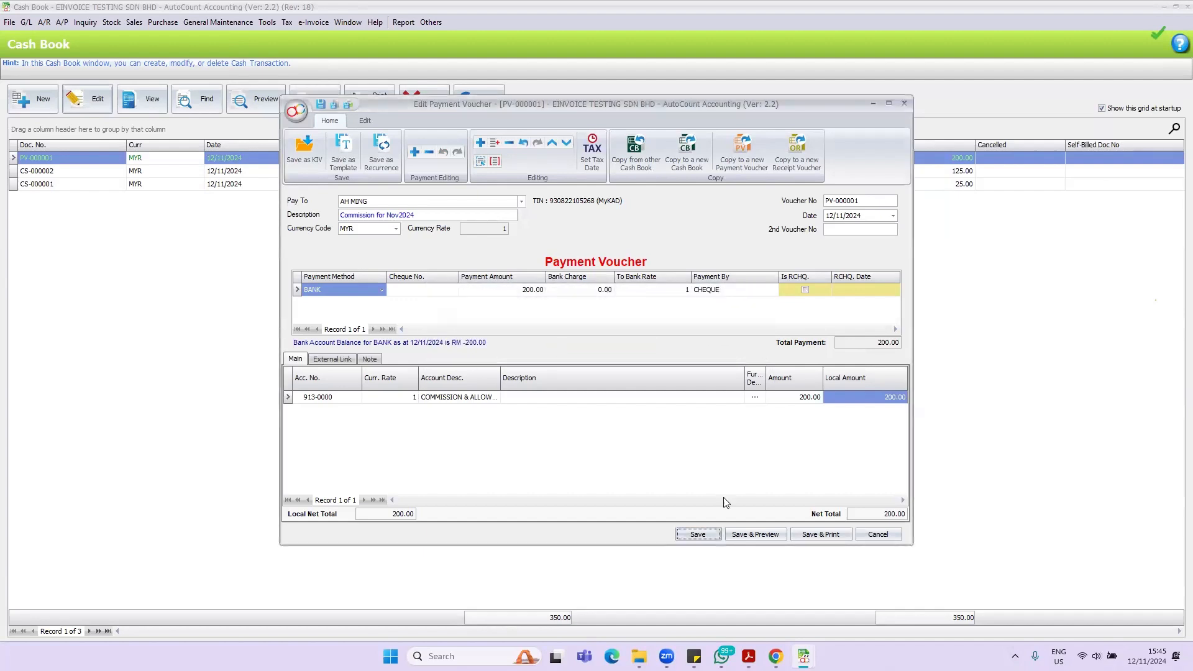
click(712, 538)
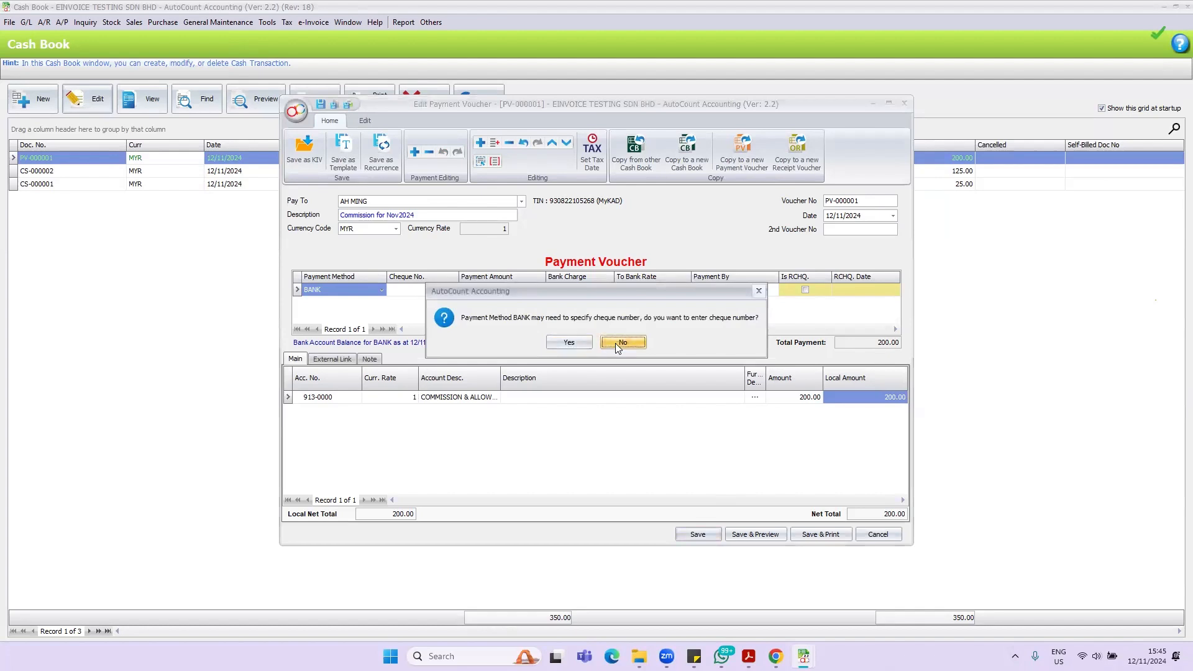
click(615, 343)
right_click(426, 159)
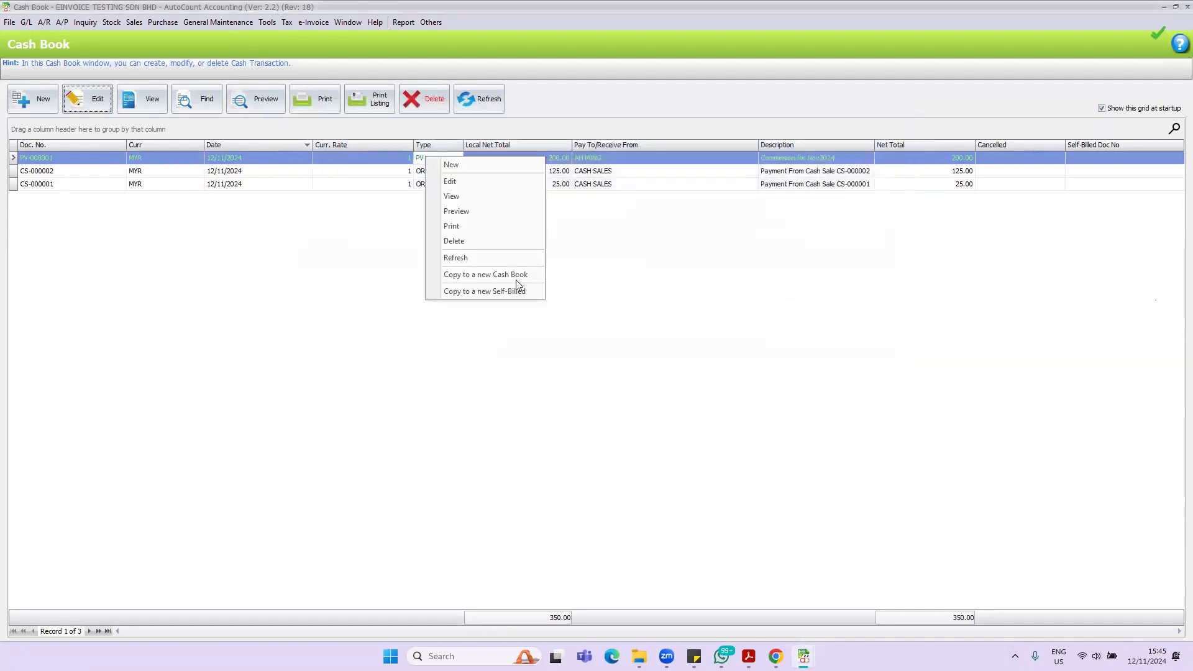
Create a self-billed draft copied from cash book payment voucher PV-000001 for 200.00.
click(453, 373)
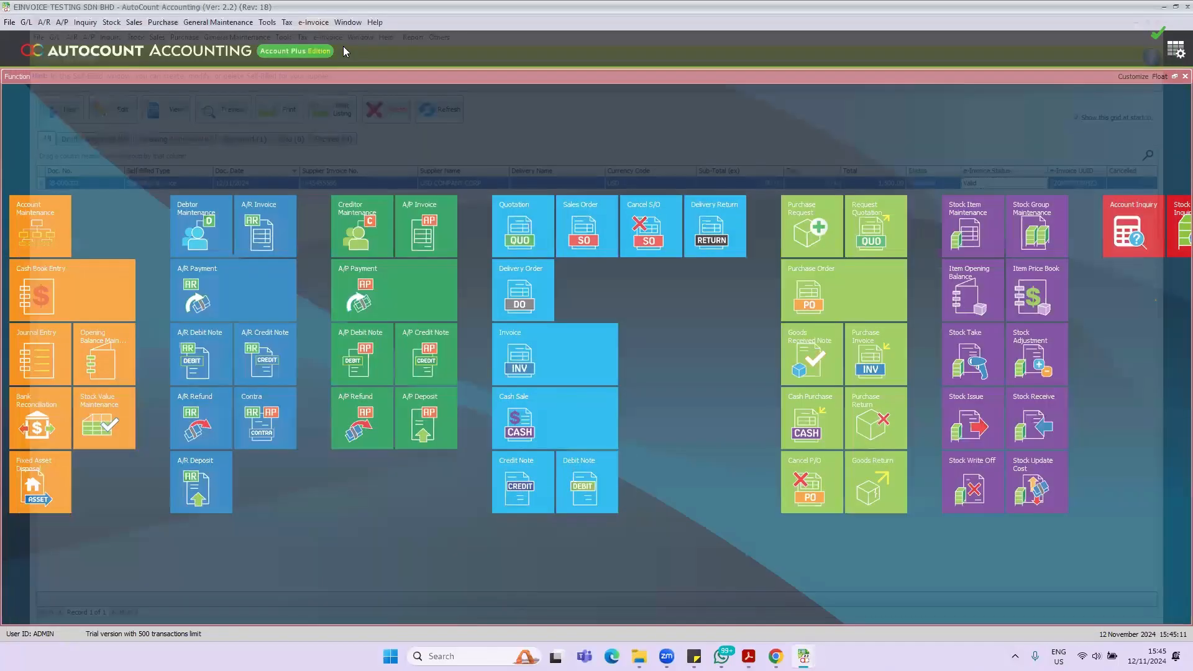
click(313, 21)
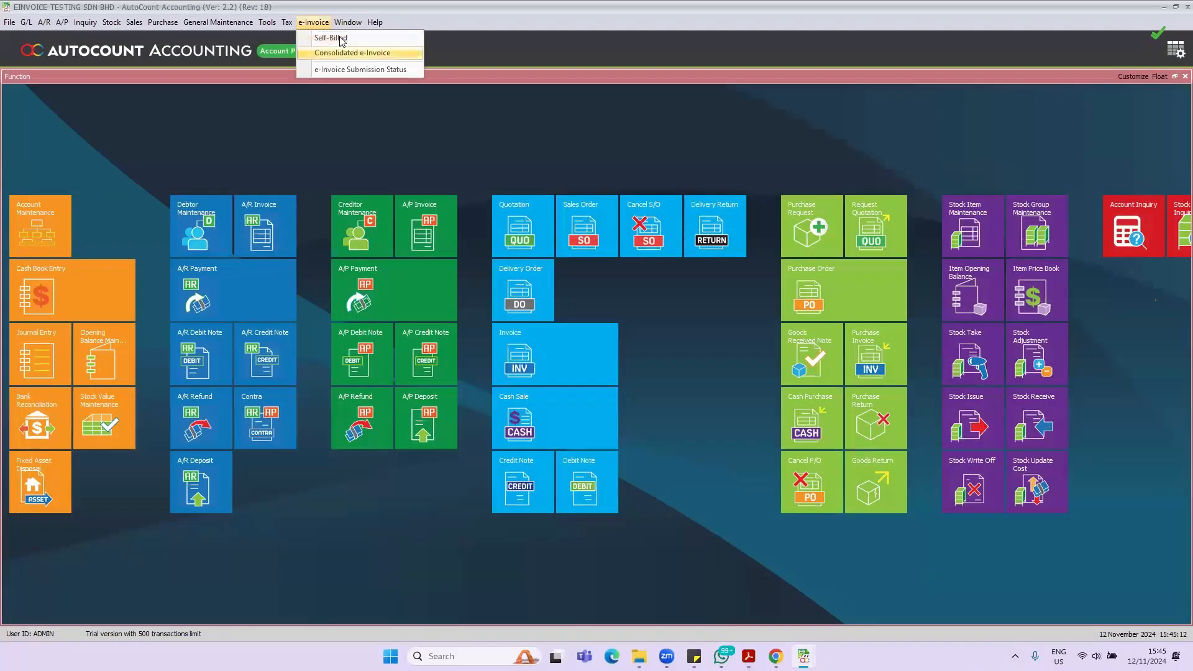
key(Escape)
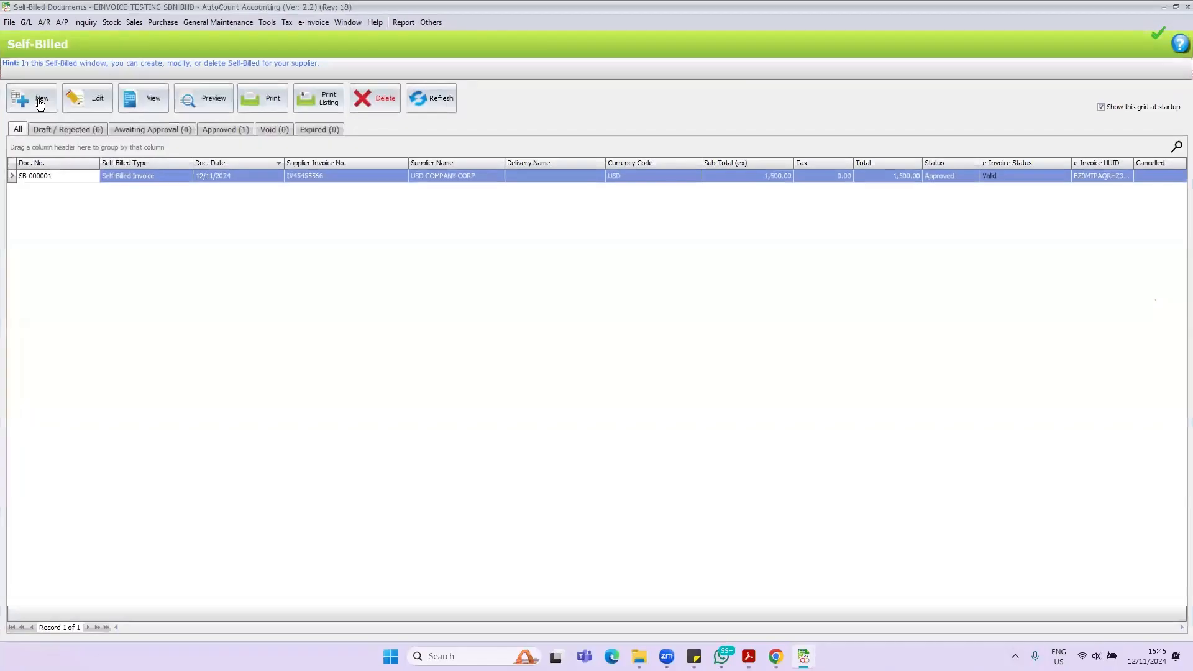
click(33, 99)
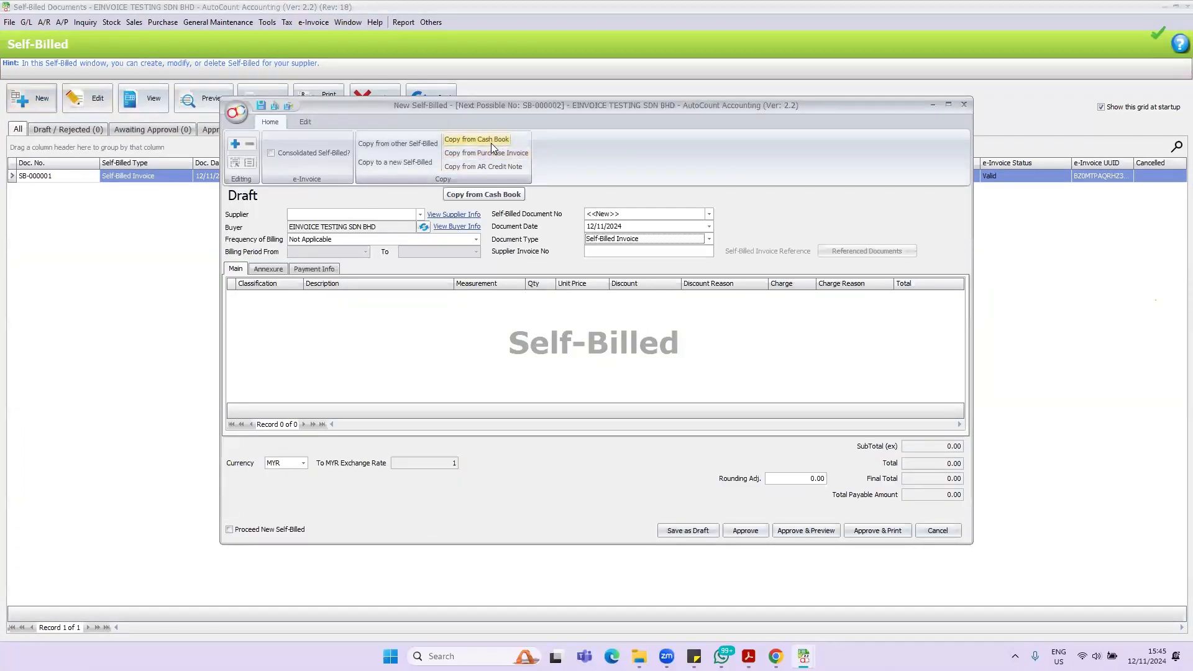
click(491, 141)
click(741, 167)
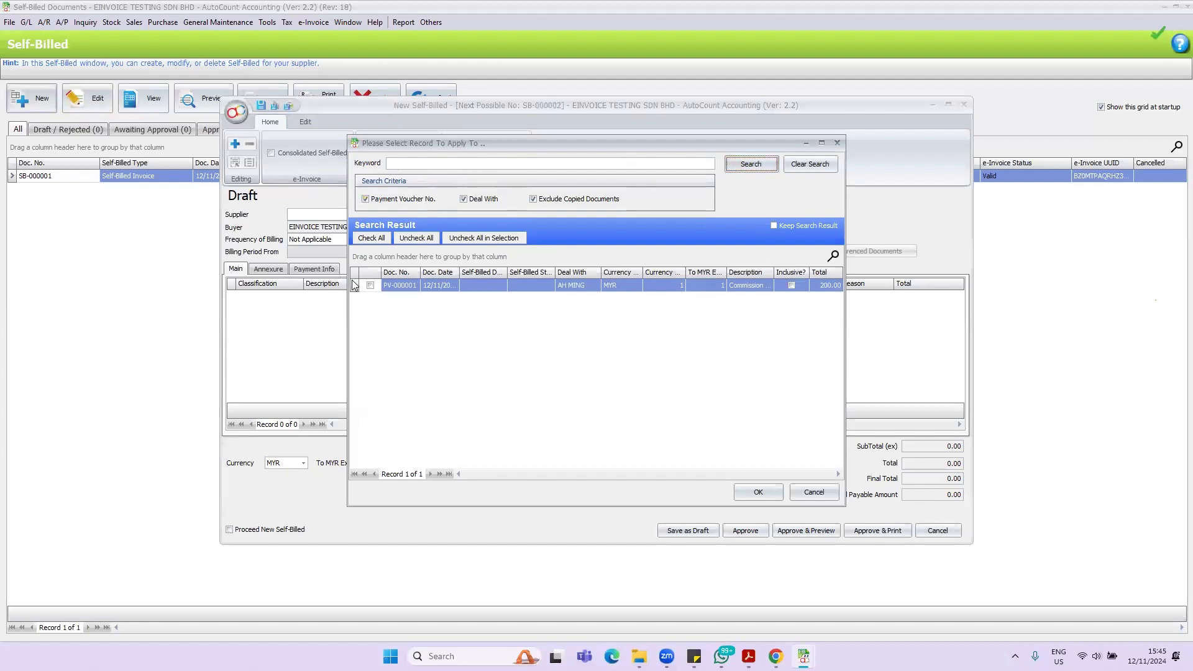
click(371, 285)
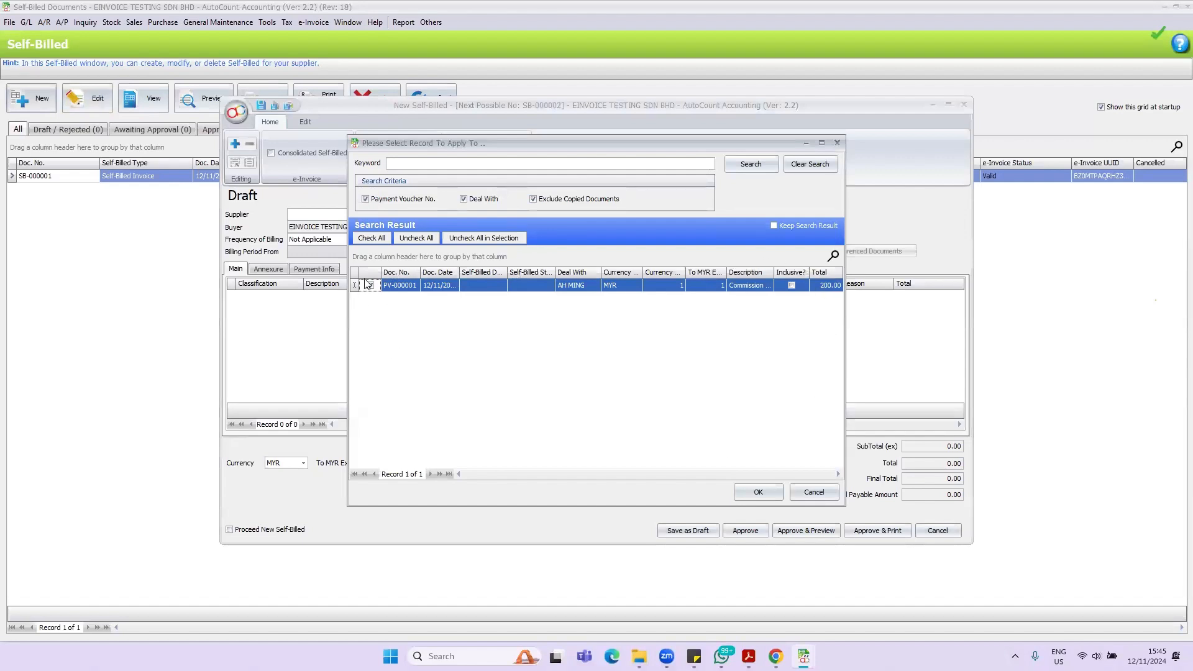
click(762, 493)
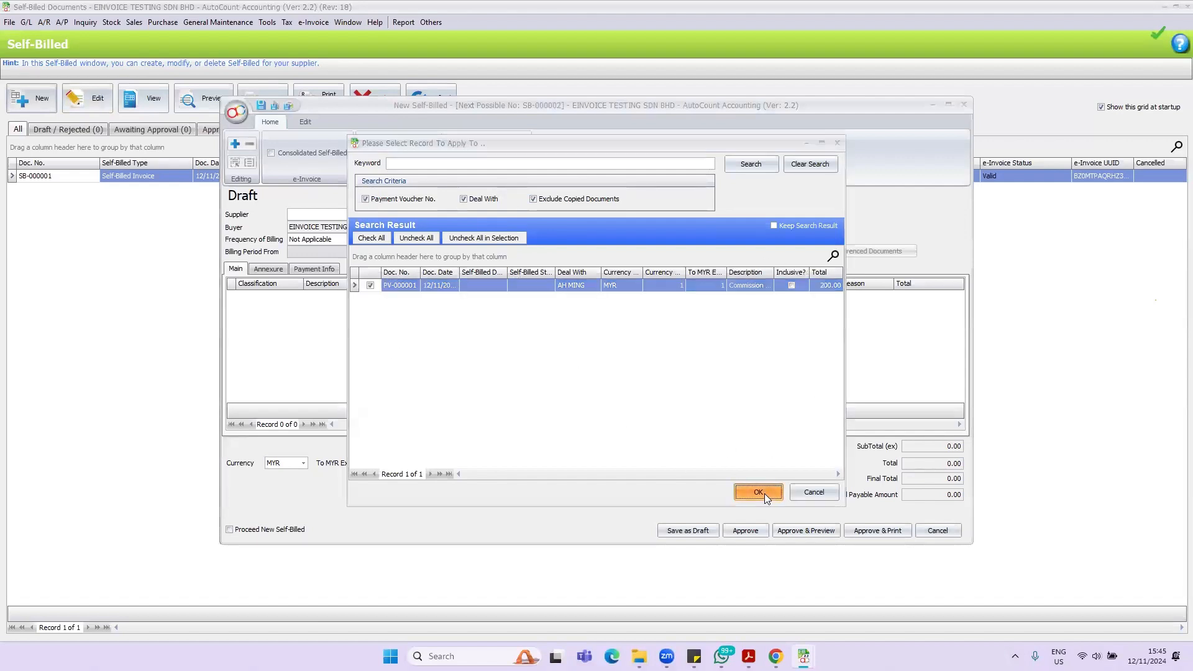
click(324, 296)
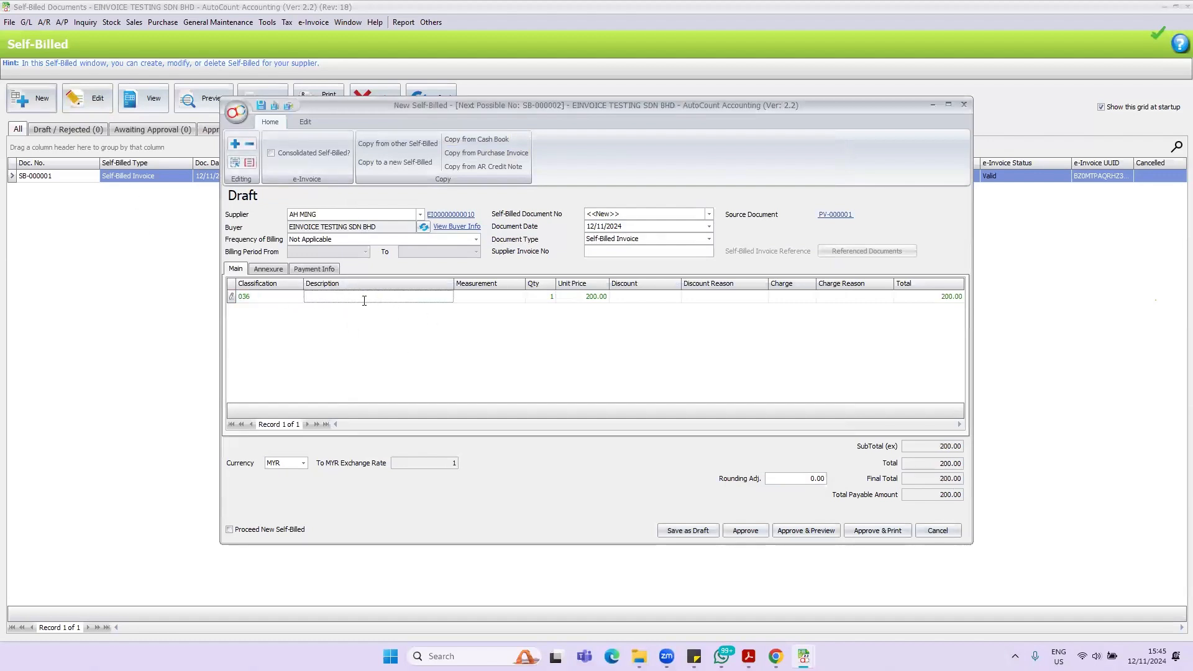
Set the line classification to 037 for agent payments.
click(289, 297)
click(298, 297)
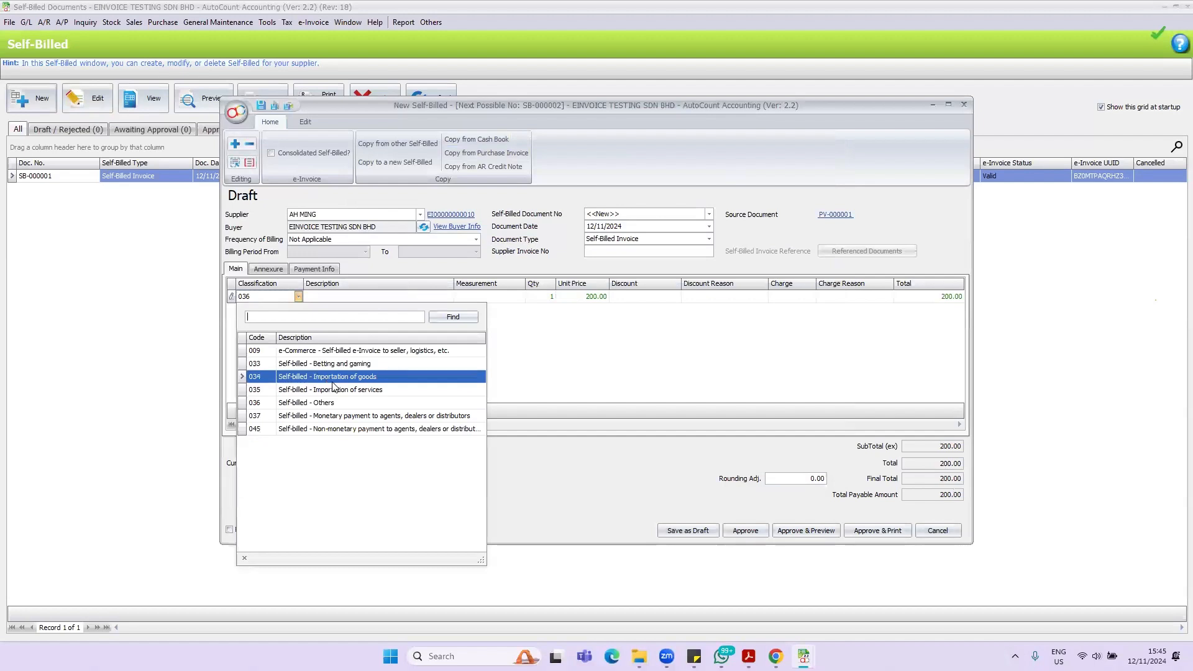
click(363, 416)
click(373, 302)
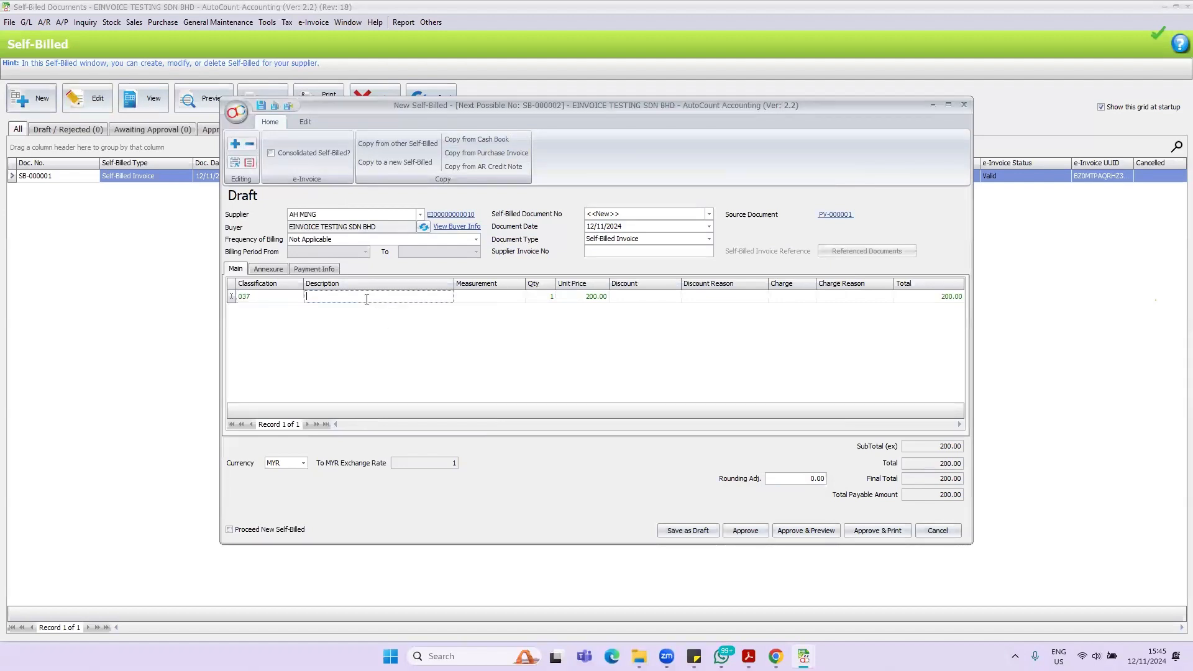
Enter the line description COMMISSION PAYMENT.
text(pa)
key(BackSpace)
key(BackSpace)
text(c)
key(BackSpace)
key(Caps_Lock)
text(COMMISSION)
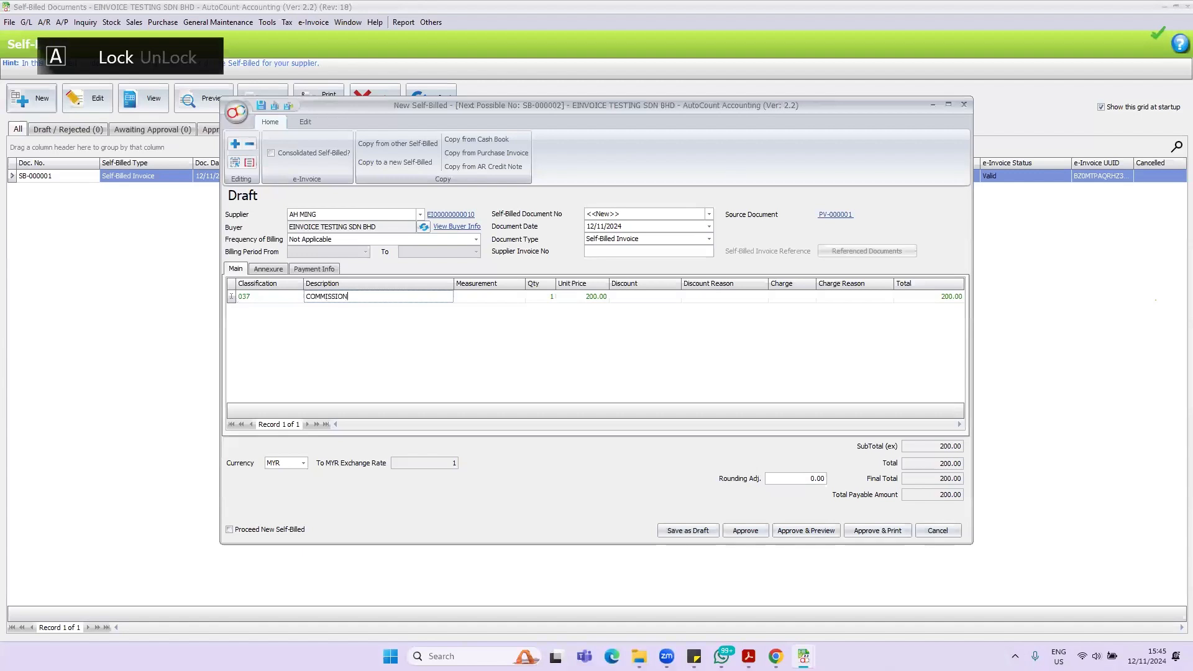
text( pAYMENT)
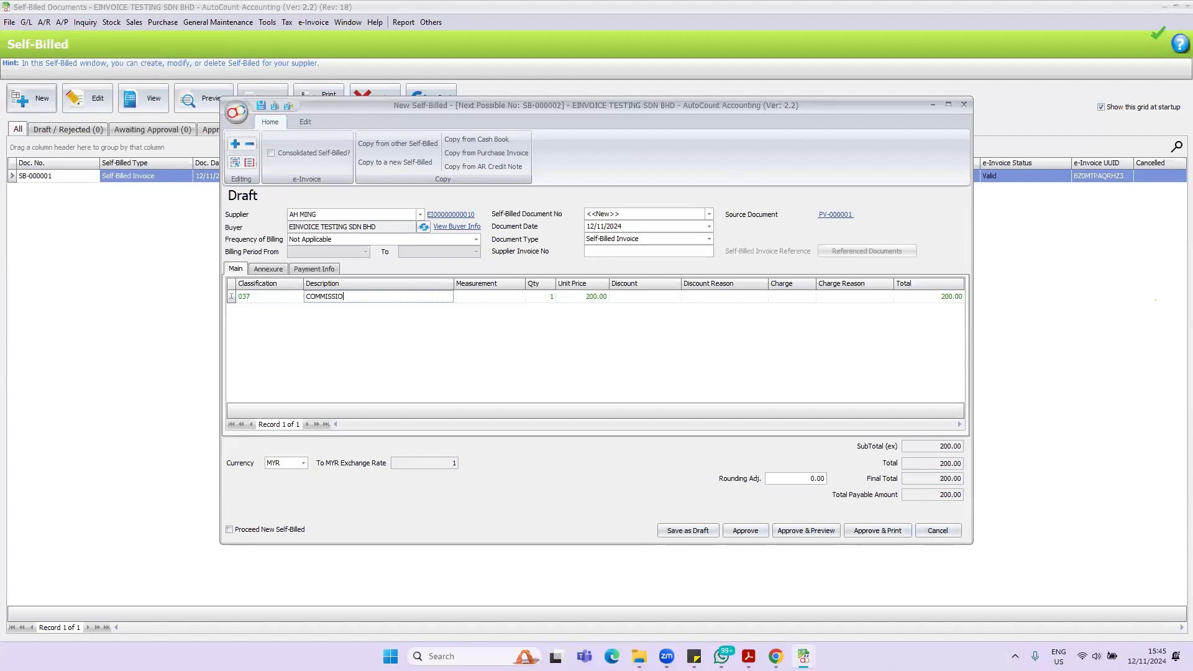
key(Caps_Lock)
text(pa)
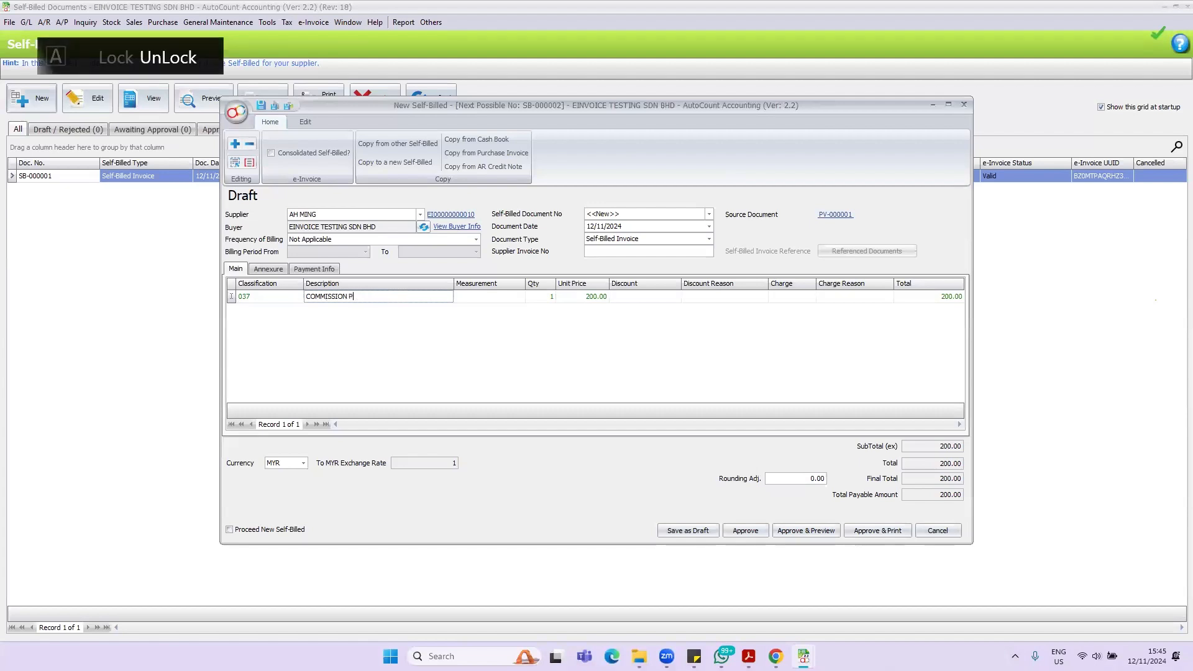
key(Caps_Lock)
text(AYMENT)
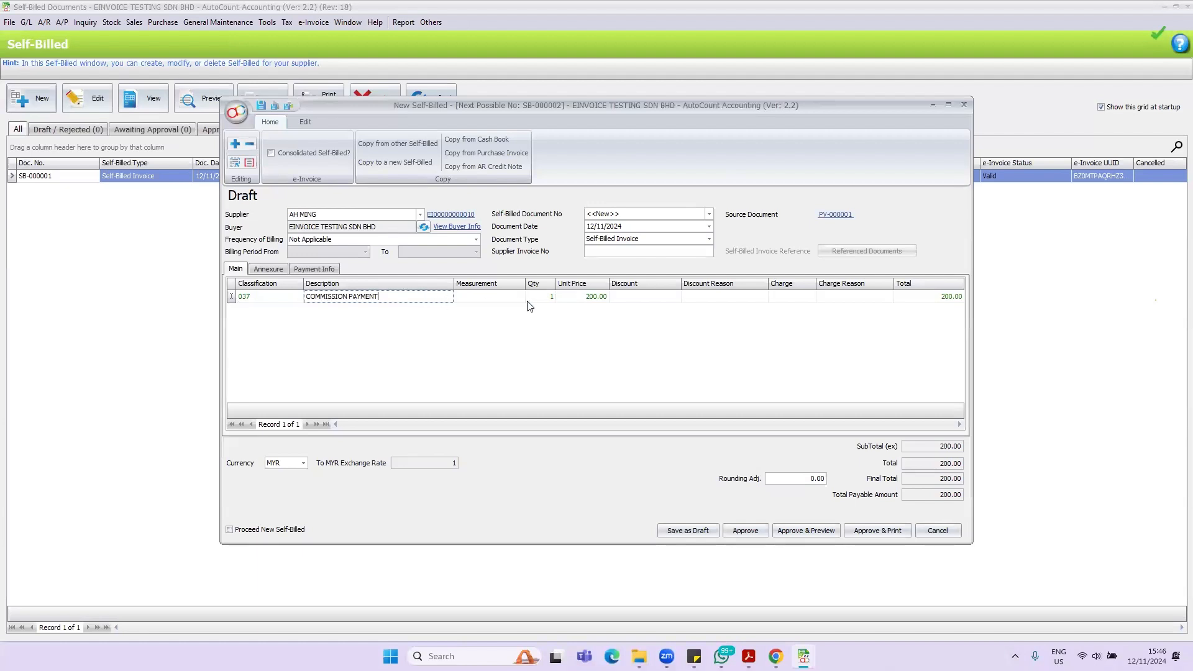
key(Return)
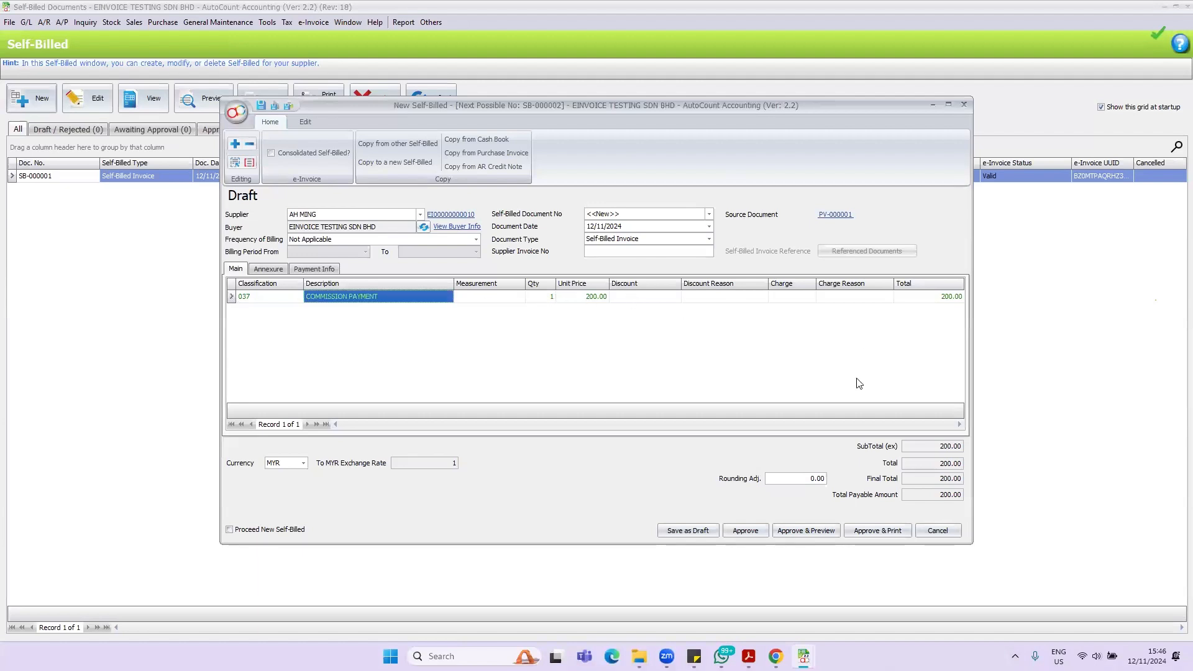
Approve the invoice as SB-000002, refresh the list, and start a new draft.
click(757, 529)
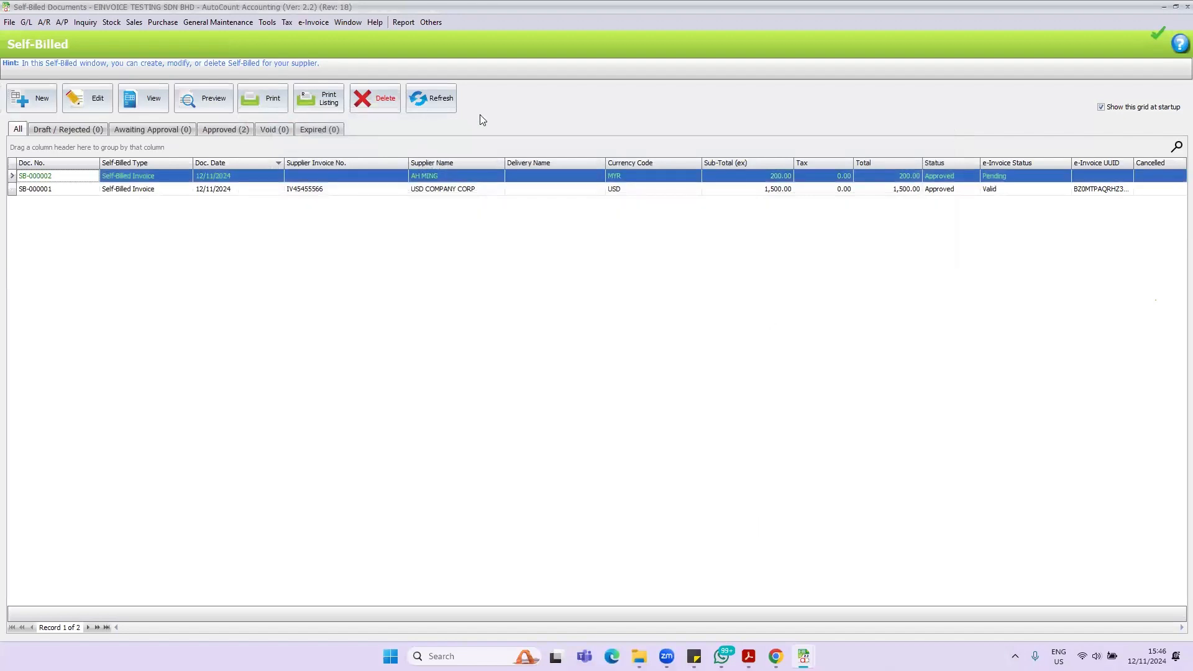
click(443, 107)
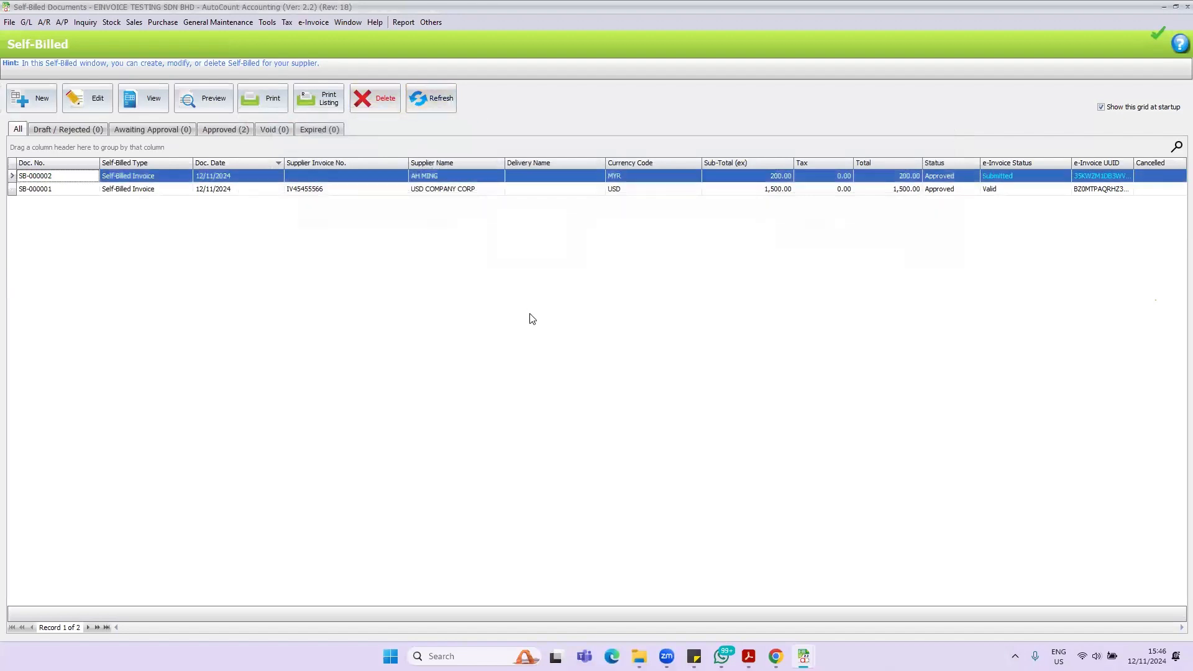
click(18, 94)
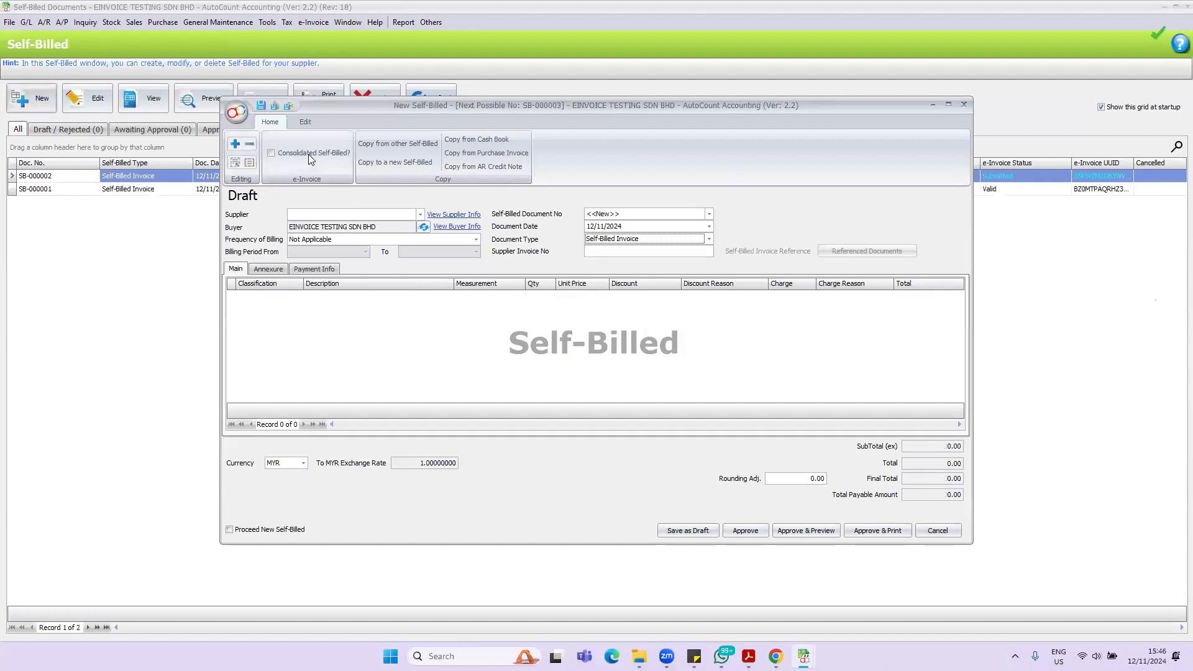
Mark the draft as Consolidated Self-Billed for General Public and add an item line.
click(310, 157)
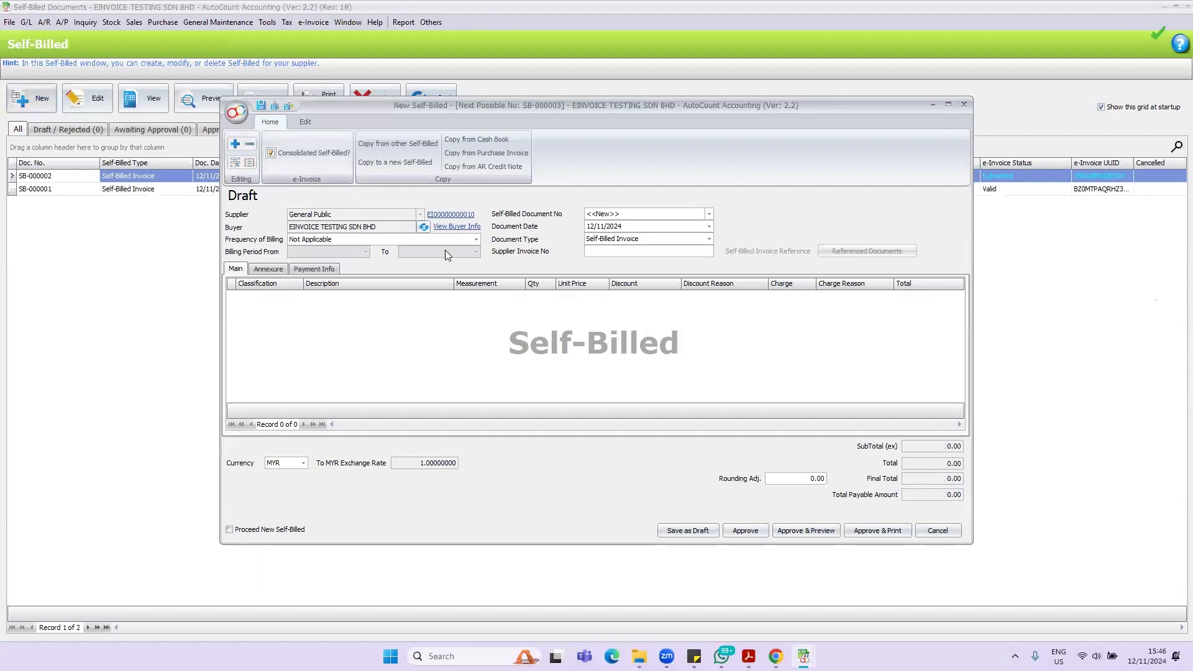
click(270, 153)
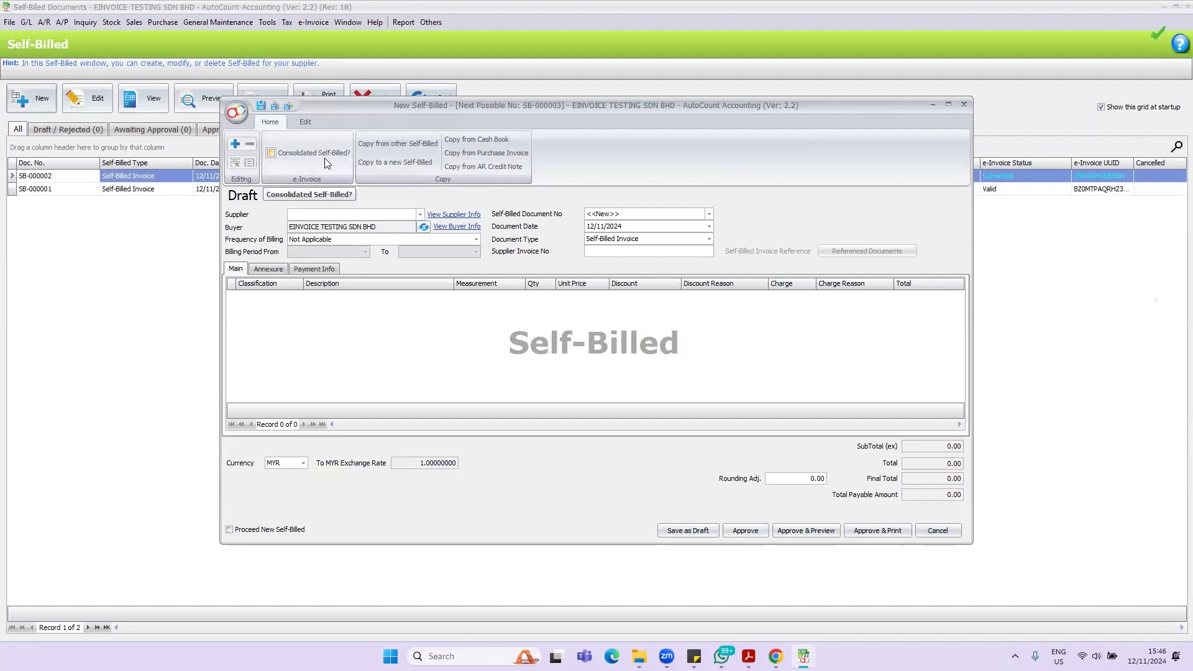
click(272, 154)
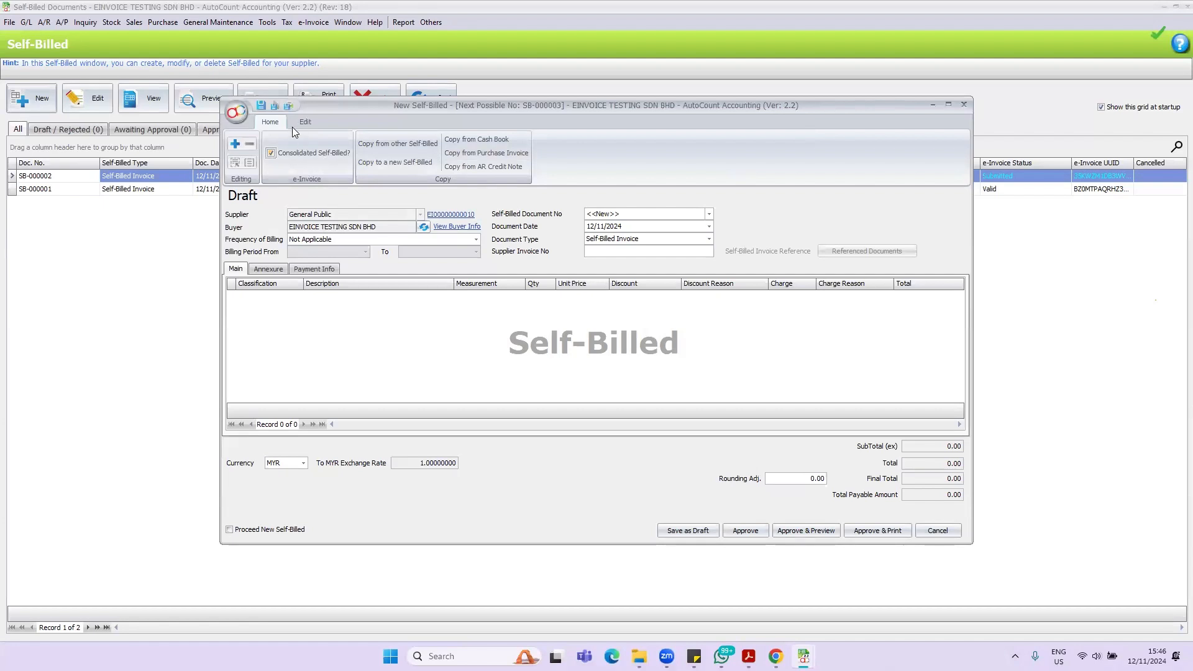
click(235, 143)
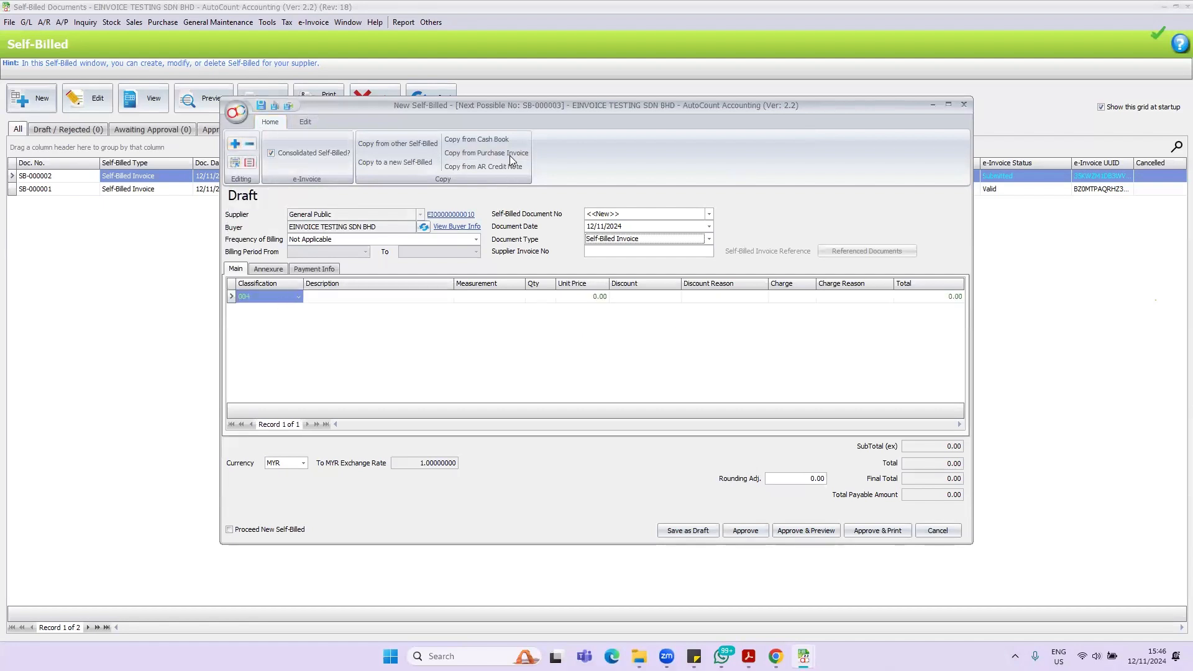
Close the consolidated draft without saving.
key(Escape)
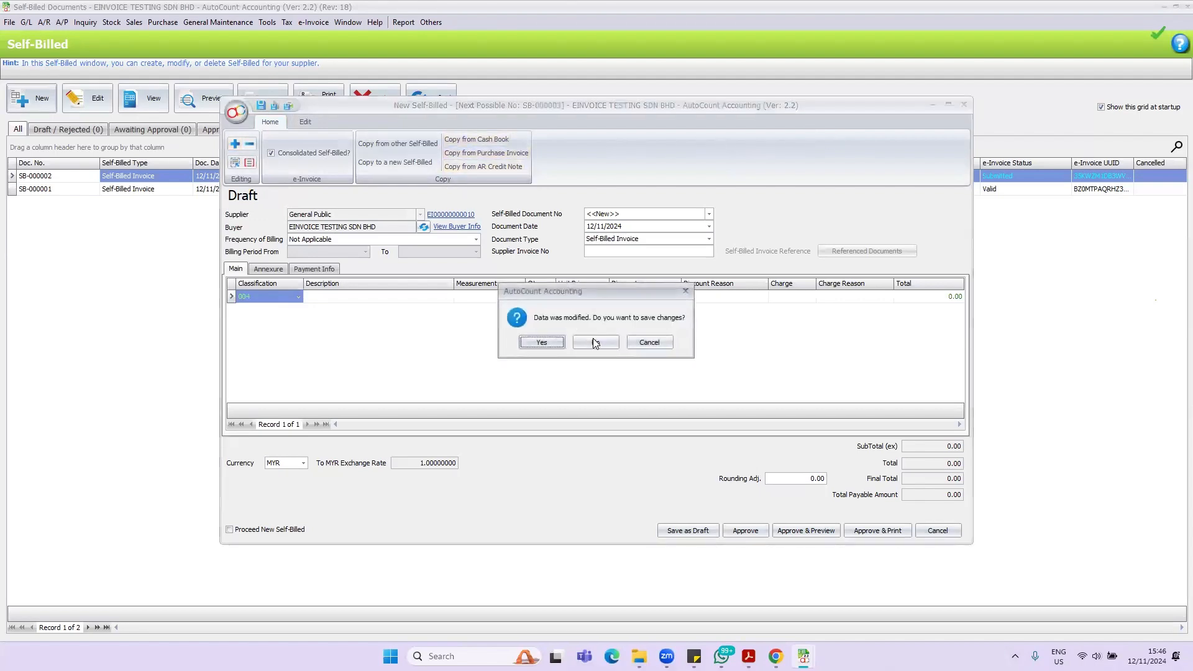
click(593, 343)
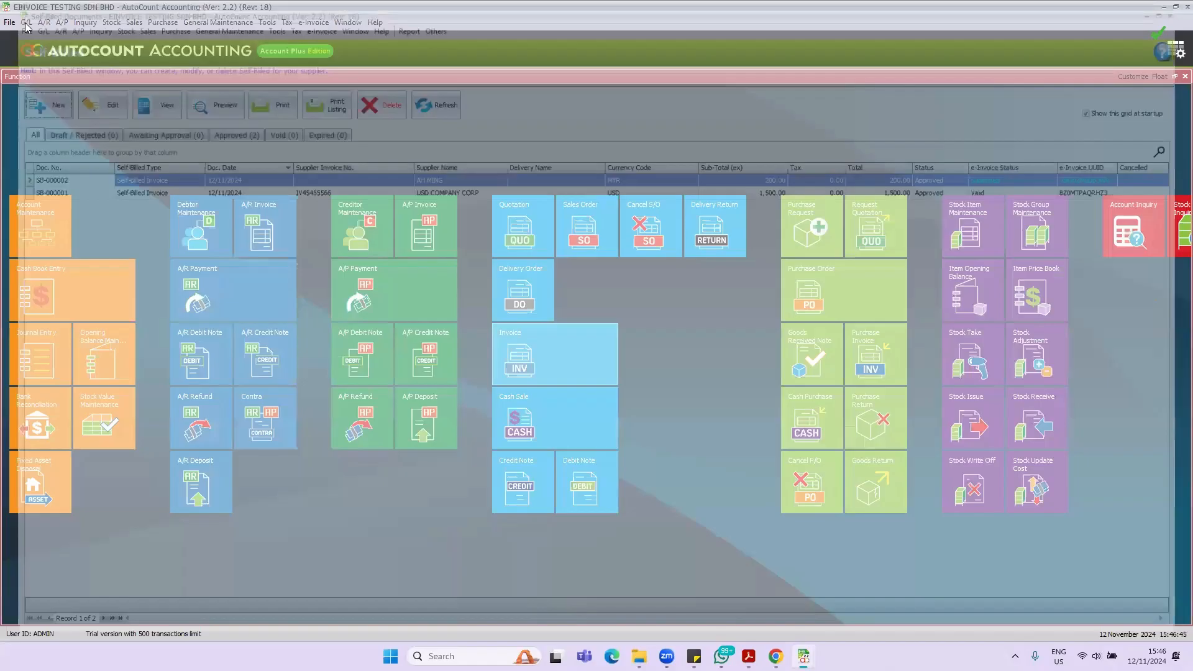
click(29, 23)
Start a trial payment voucher for an individual payee, close it unsaved, and bring up PV-000001's options.
click(63, 54)
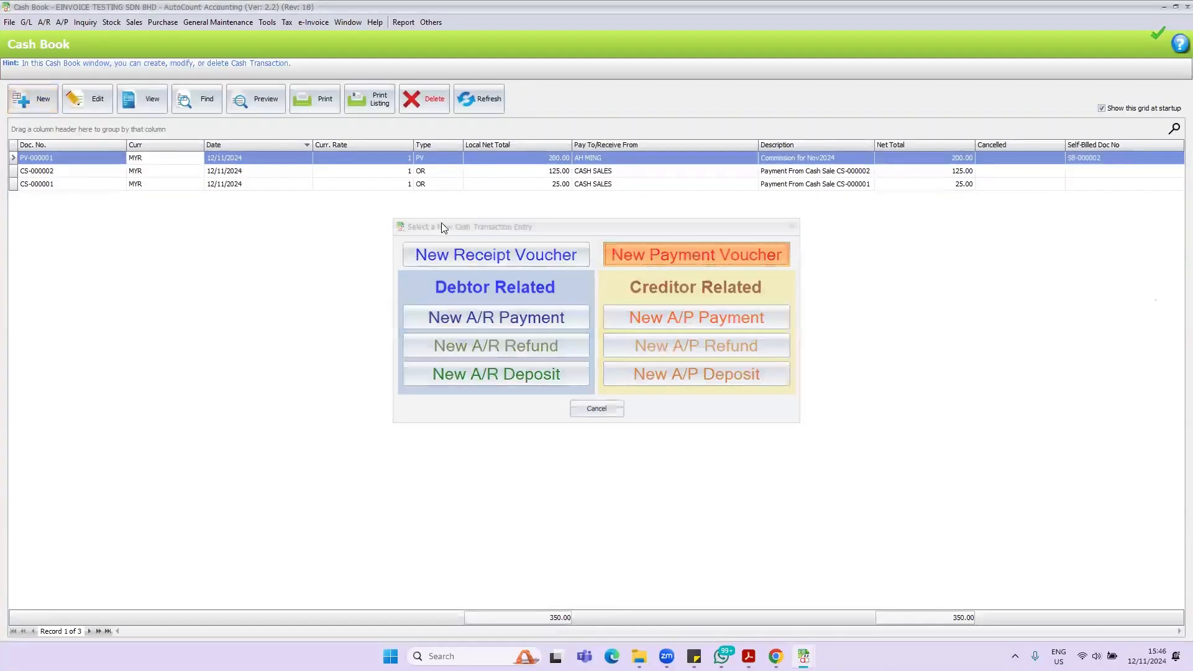
click(697, 254)
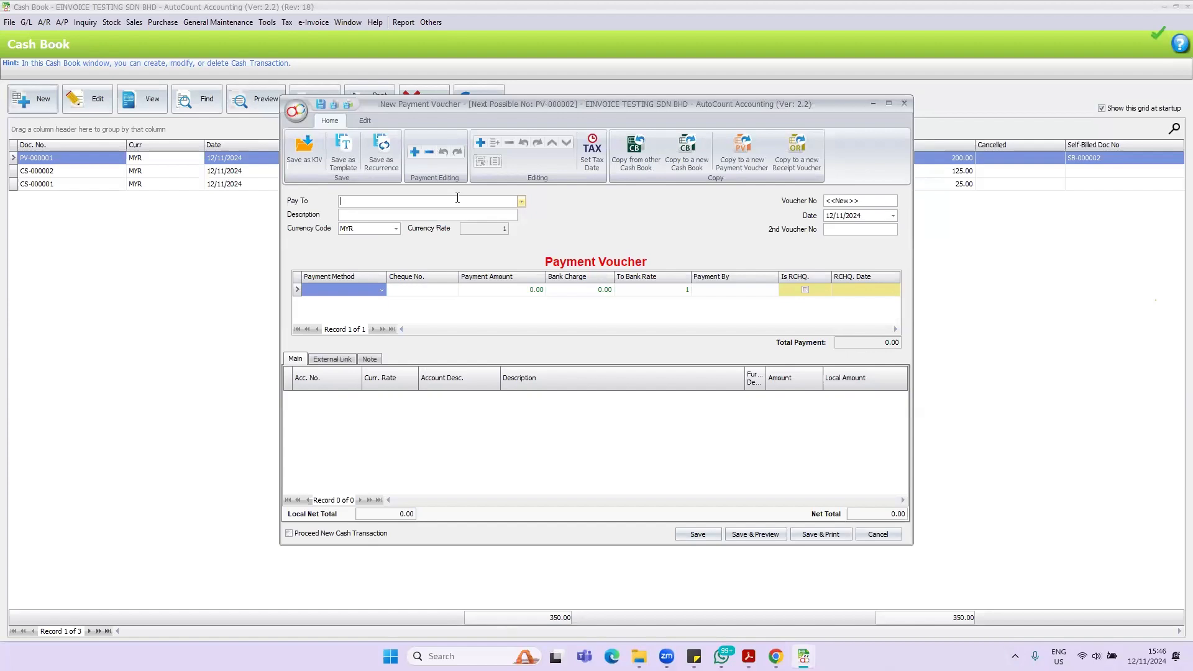
text(L)
key(BackSpace)
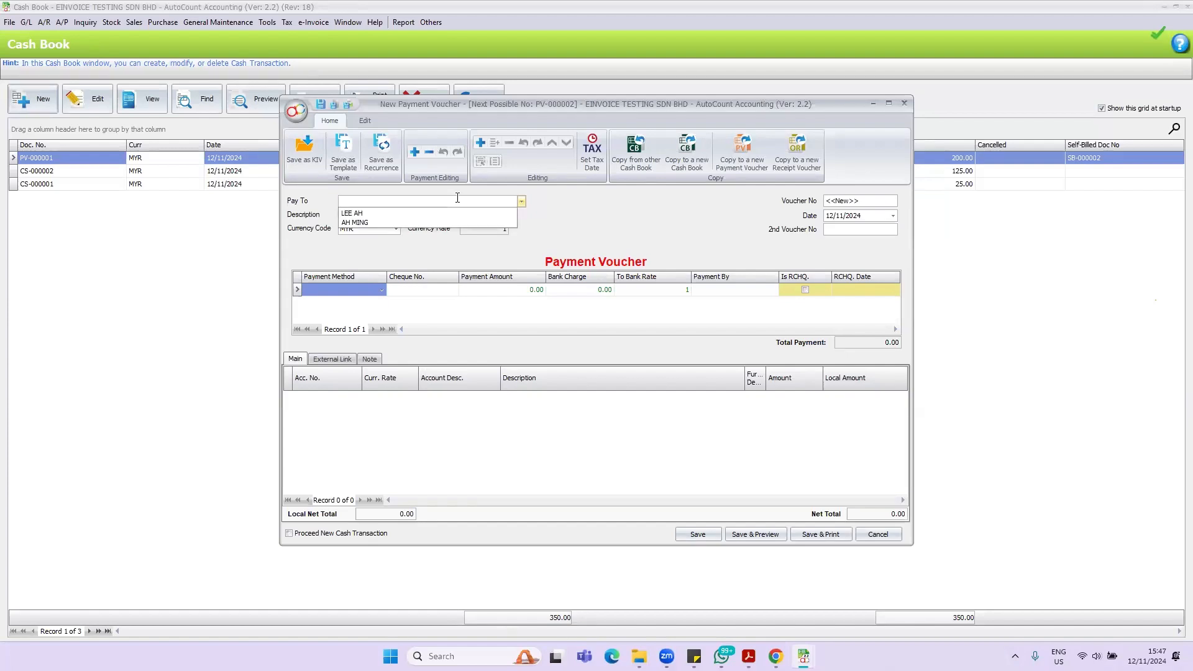
text(AH CHAI)
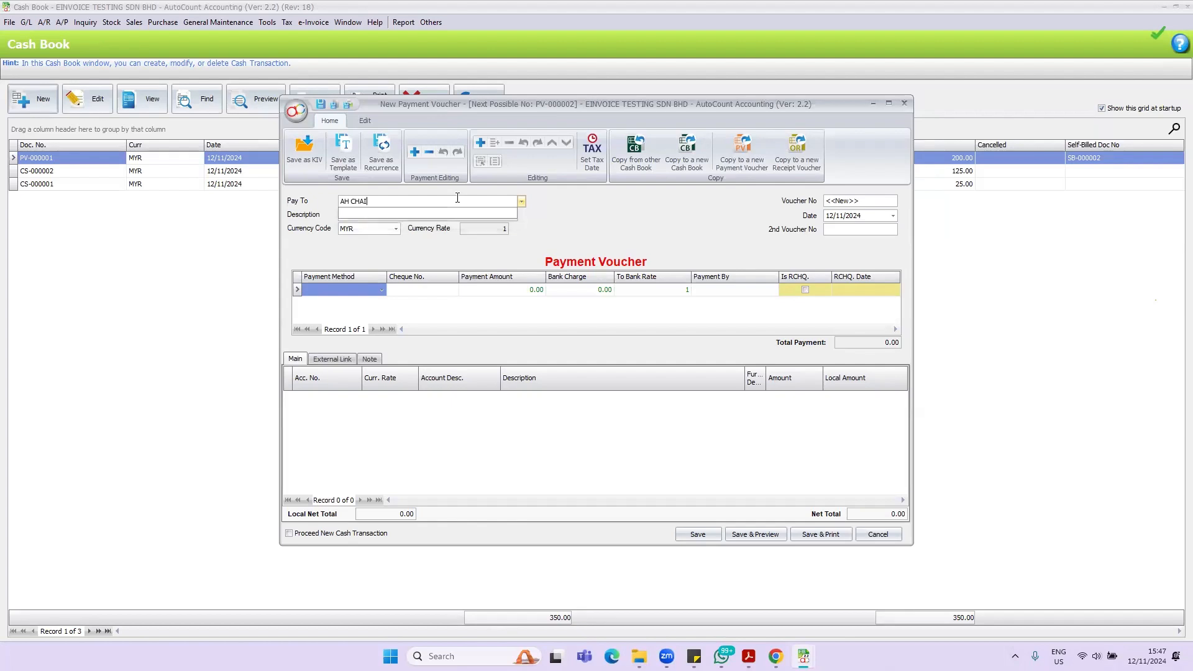
key(Return)
click(396, 215)
click(904, 103)
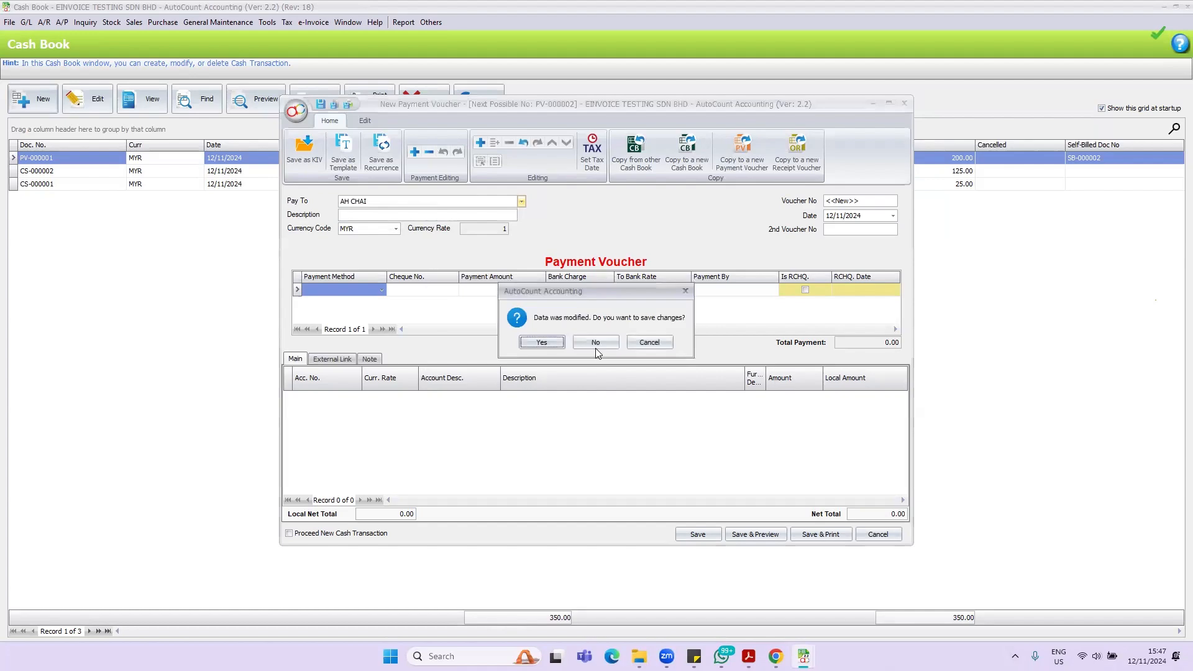
right_click(490, 157)
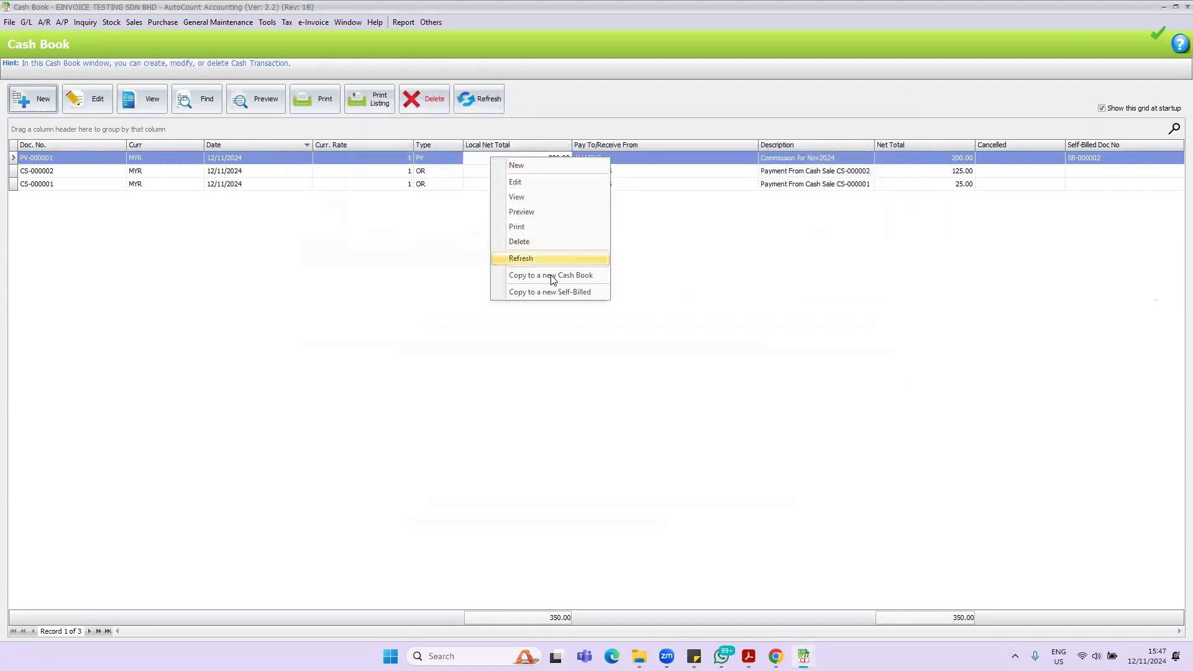
Copy PV-000001 to a new voucher with a new payee, copy the description to its detail line, and save it as PV-000002 without a cheque number.
click(552, 277)
text(A)
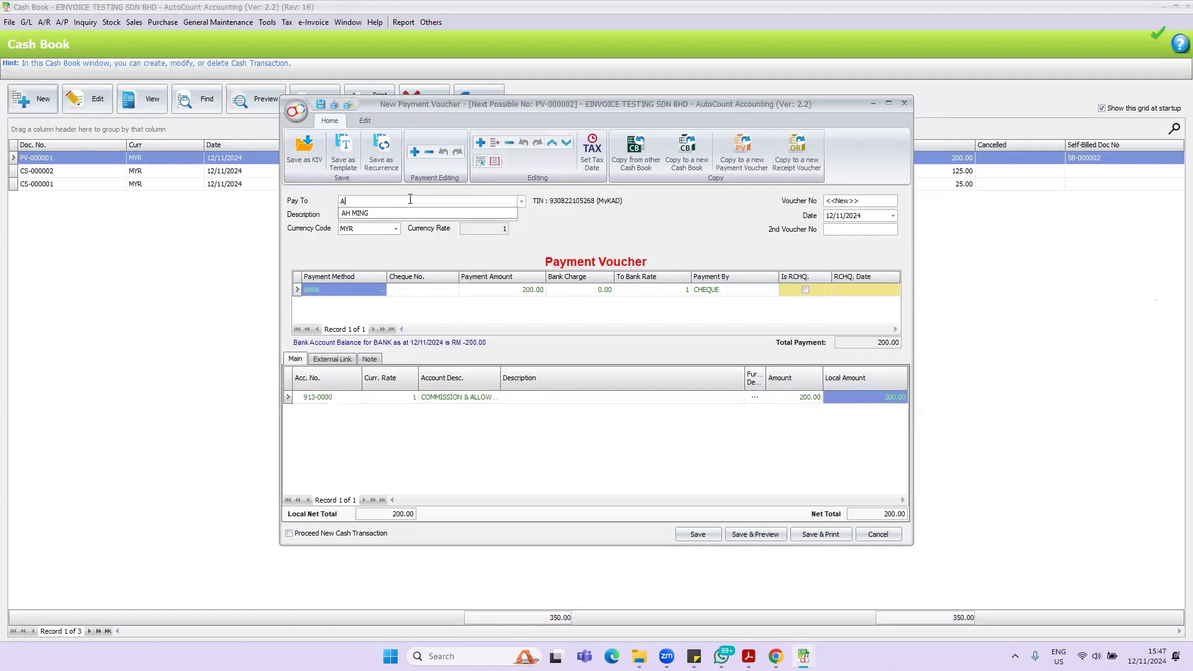
text(H CHAI)
key(Return)
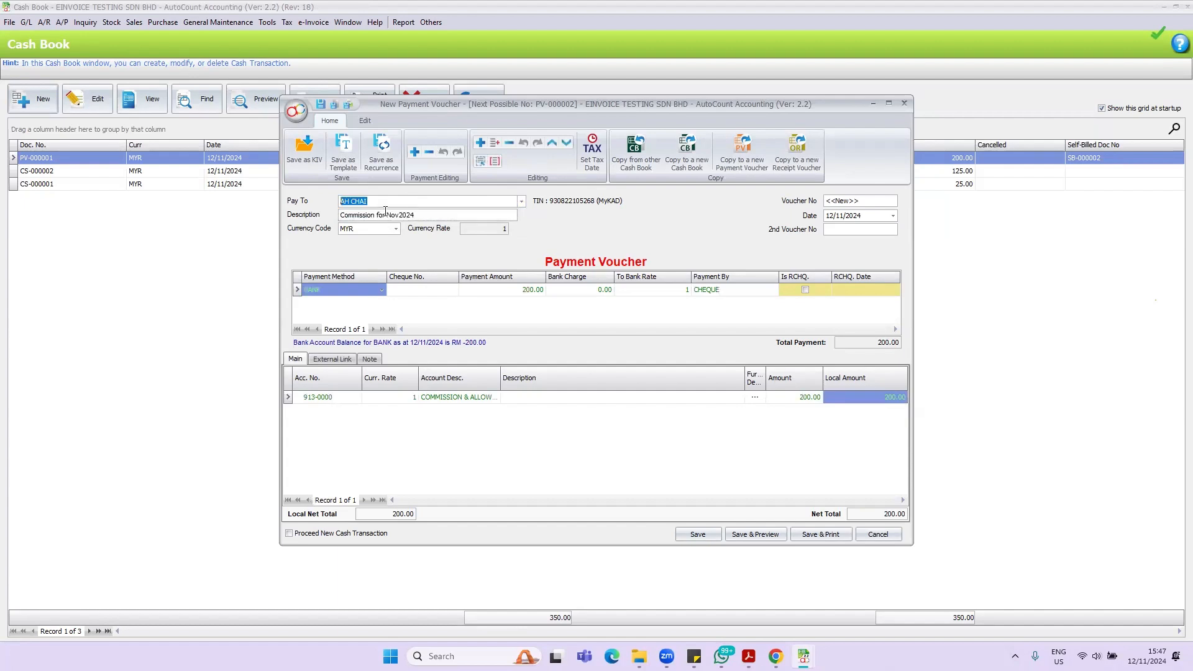
click(488, 394)
click(515, 396)
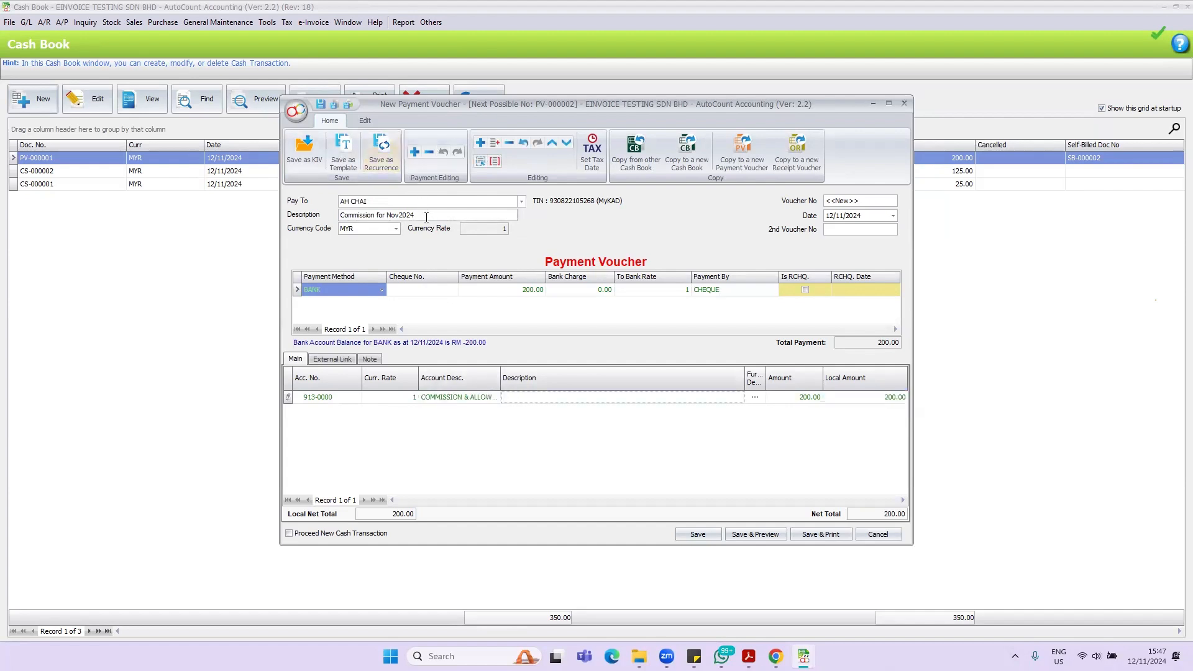
drag(426, 218, 339, 219)
key(ctrl+c)
click(540, 399)
key(ctrl+v)
click(704, 532)
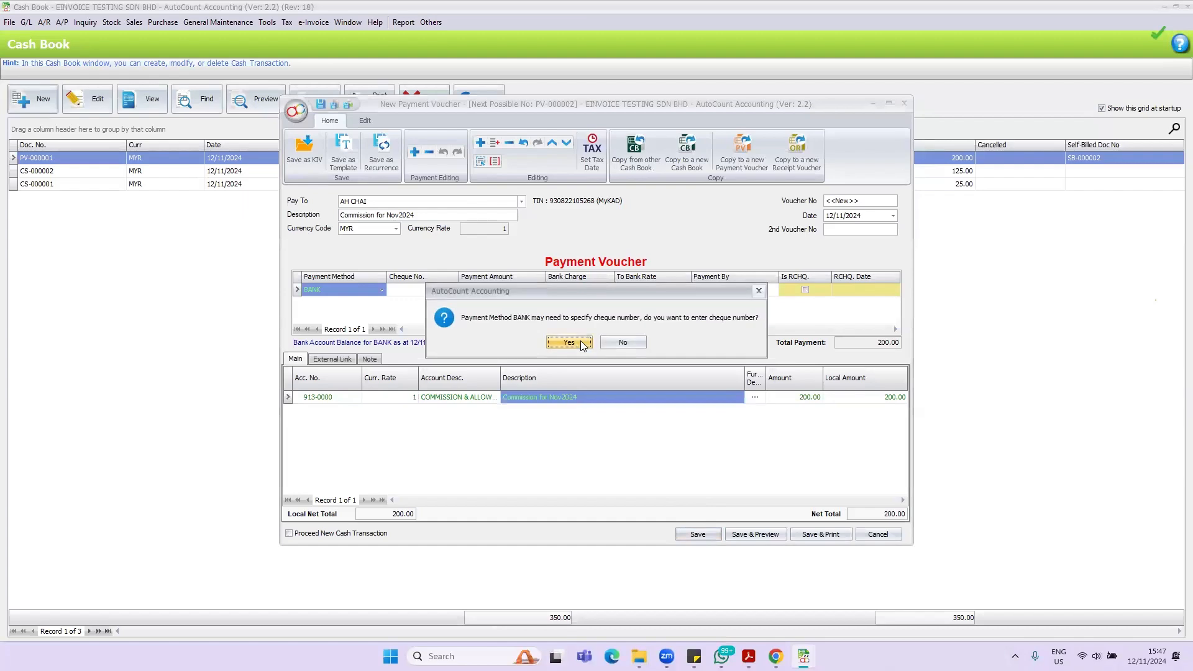
click(618, 344)
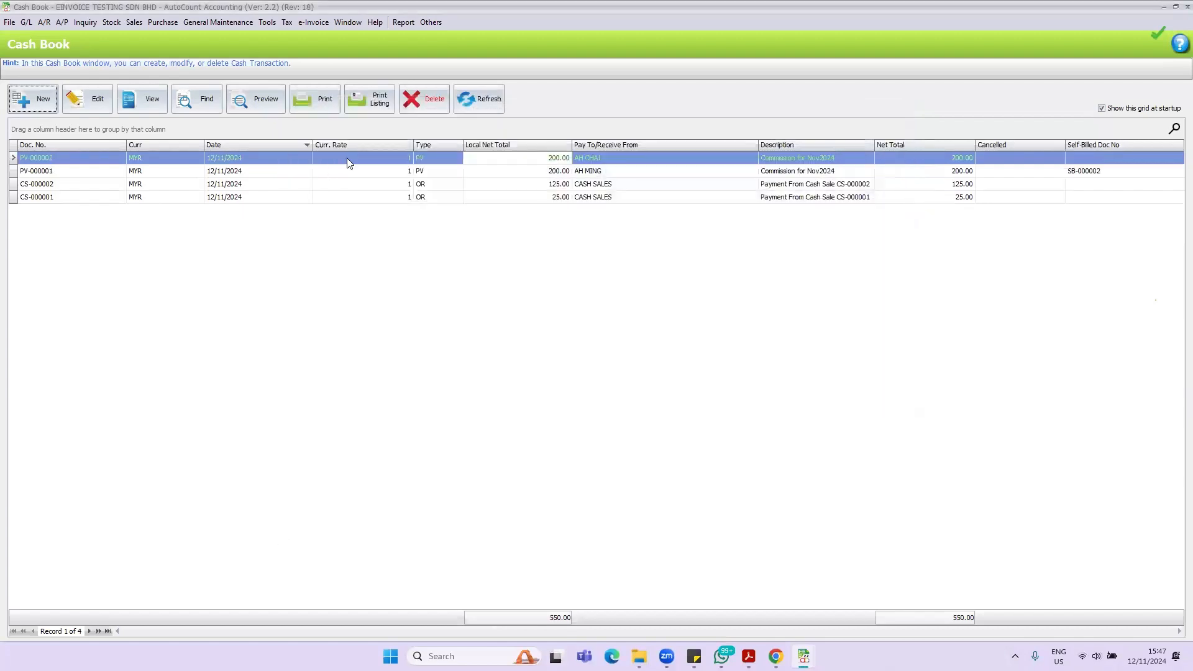
Try copying PV-000002 with another payee and amount 500, then discard the unsaved voucher.
right_click(347, 160)
click(418, 274)
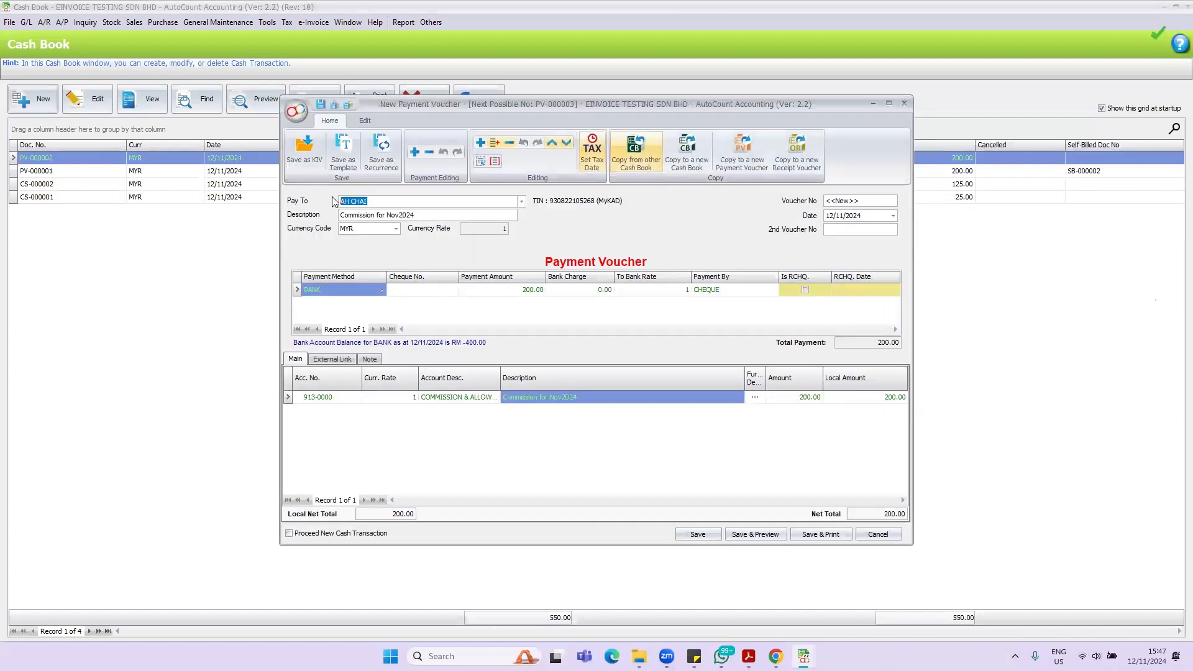
text(ALI)
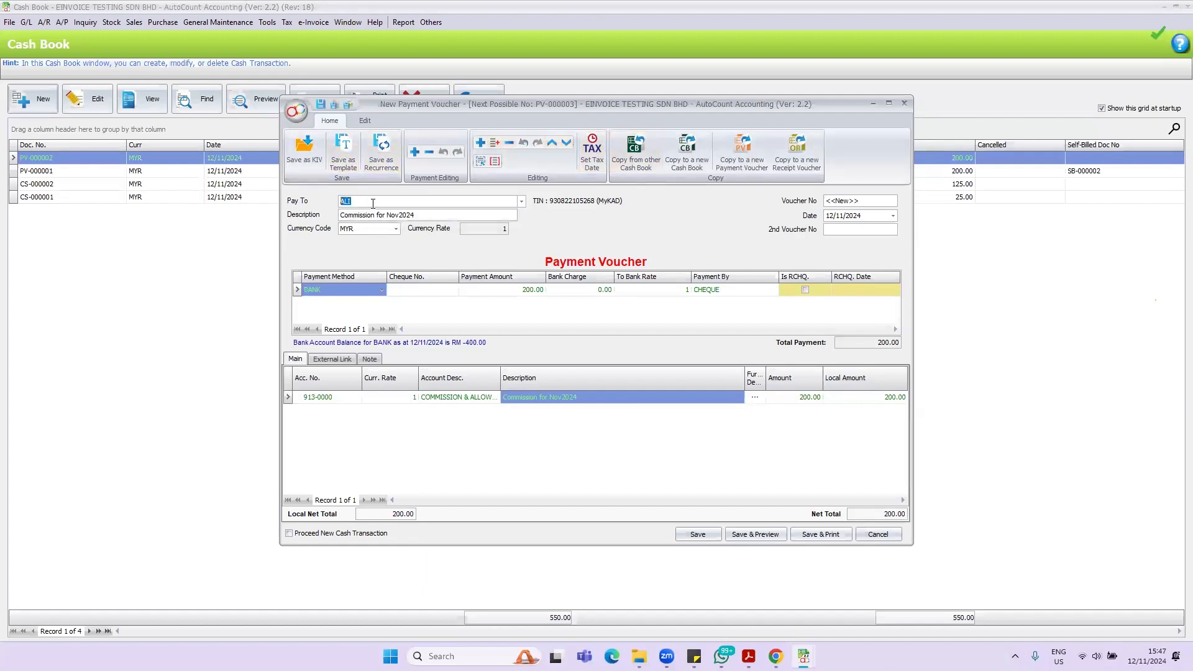
click(811, 400)
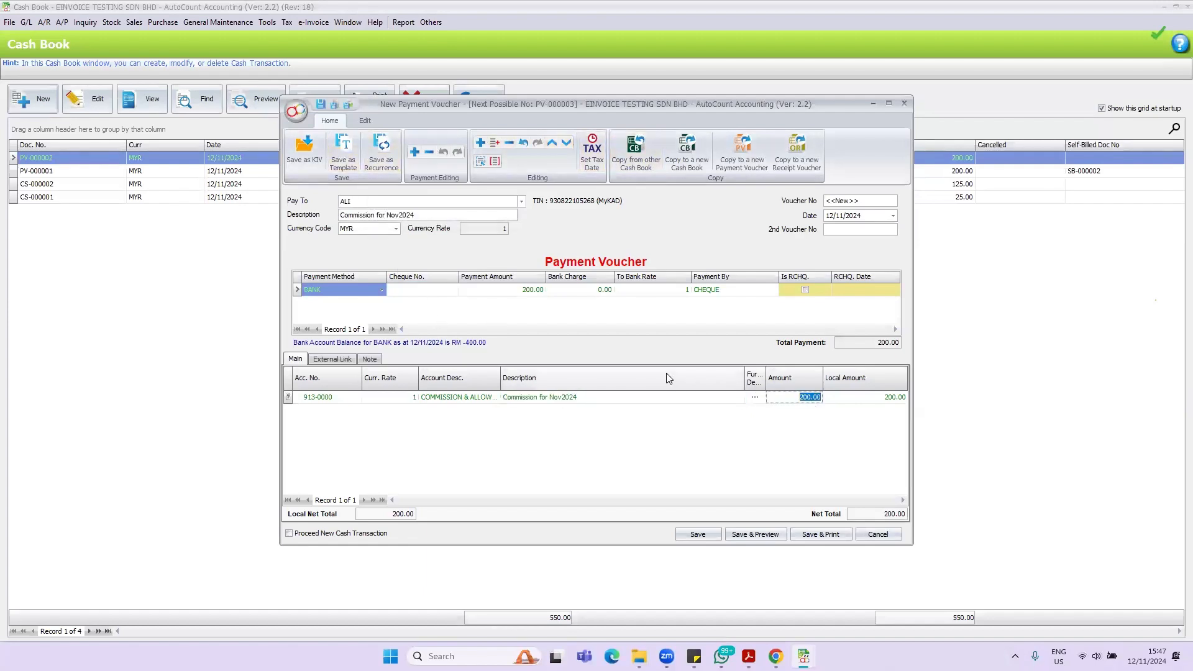
text(500)
key(Tab)
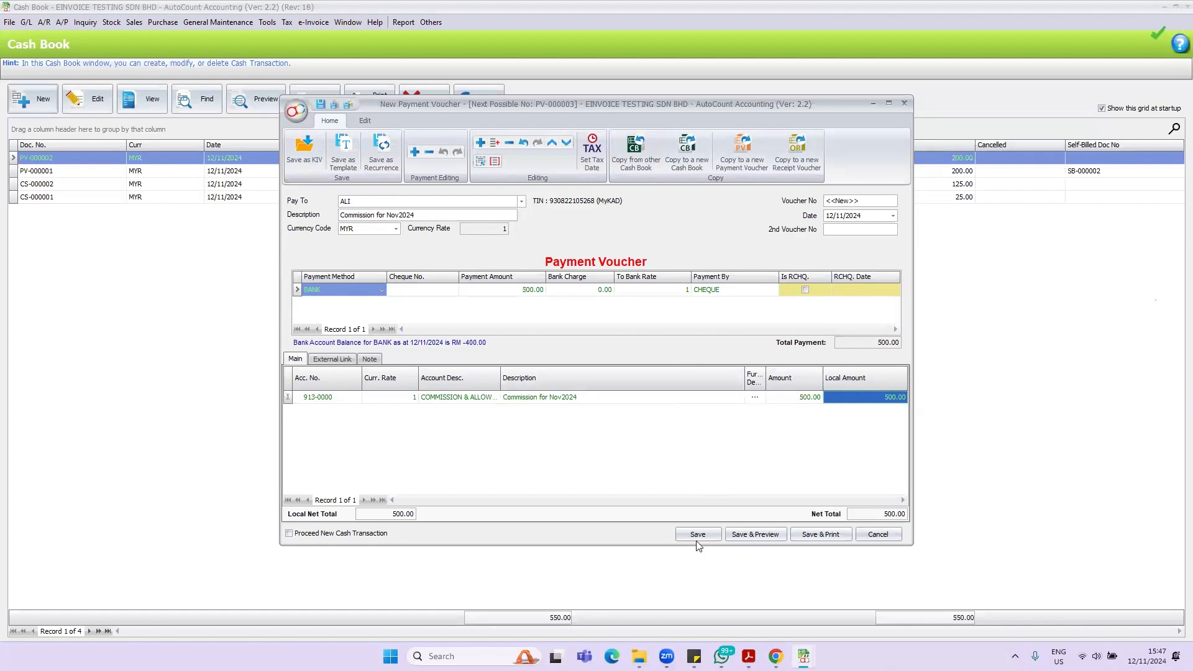
click(521, 201)
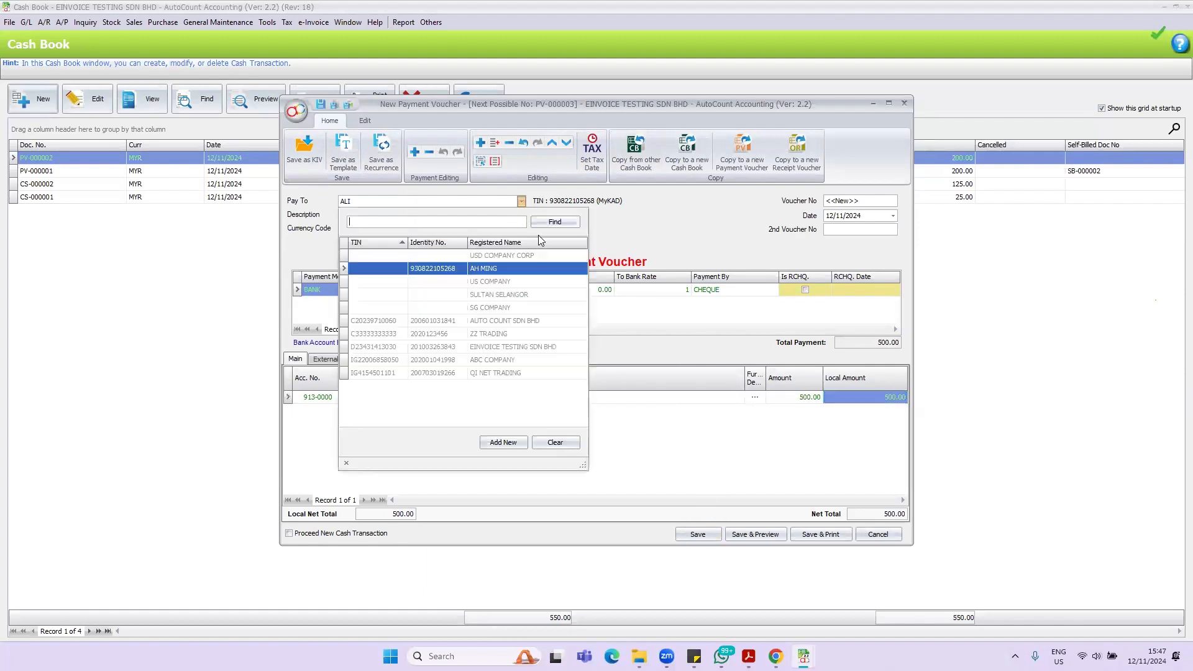
click(570, 444)
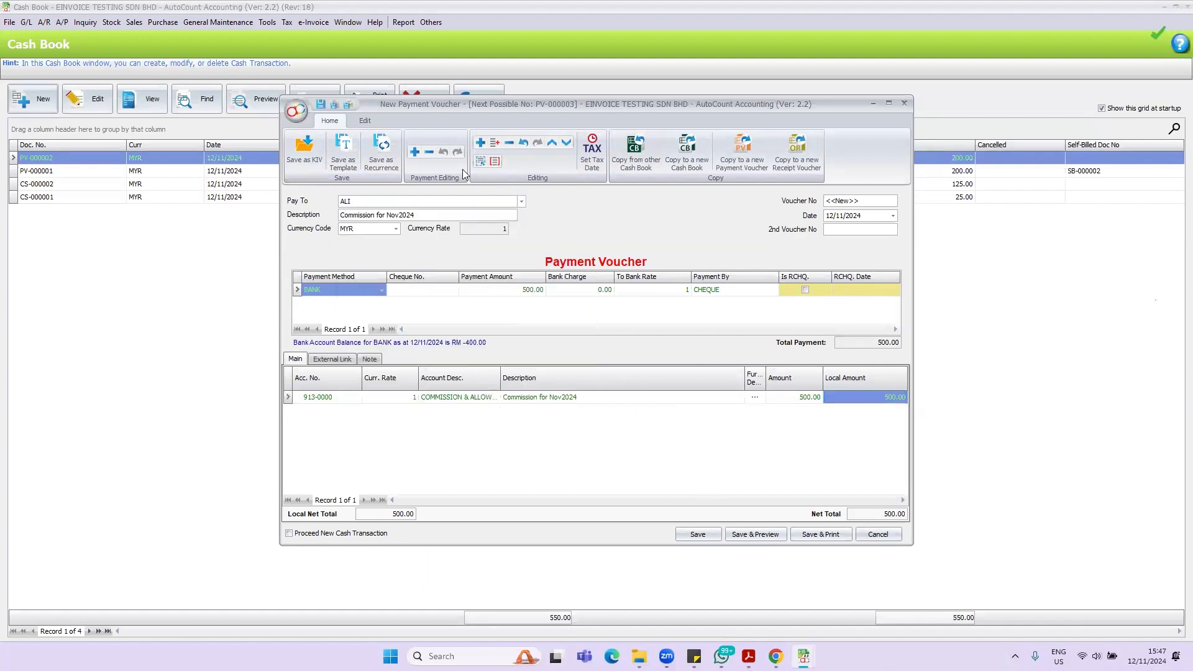
click(717, 536)
click(568, 345)
click(728, 147)
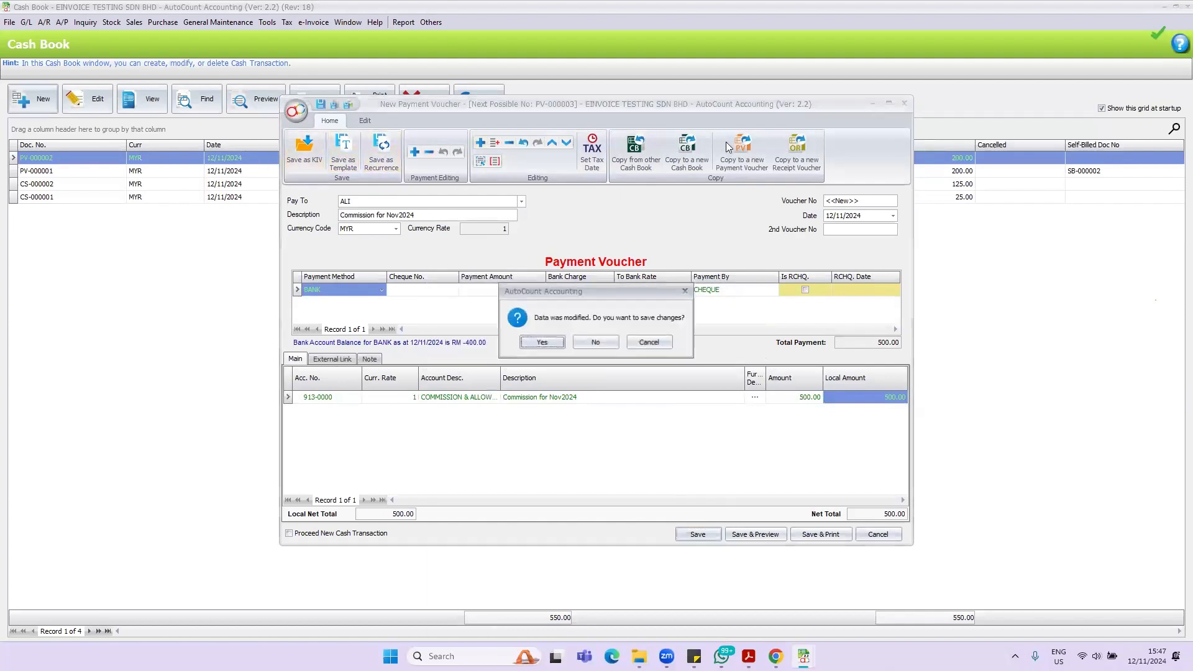
click(603, 342)
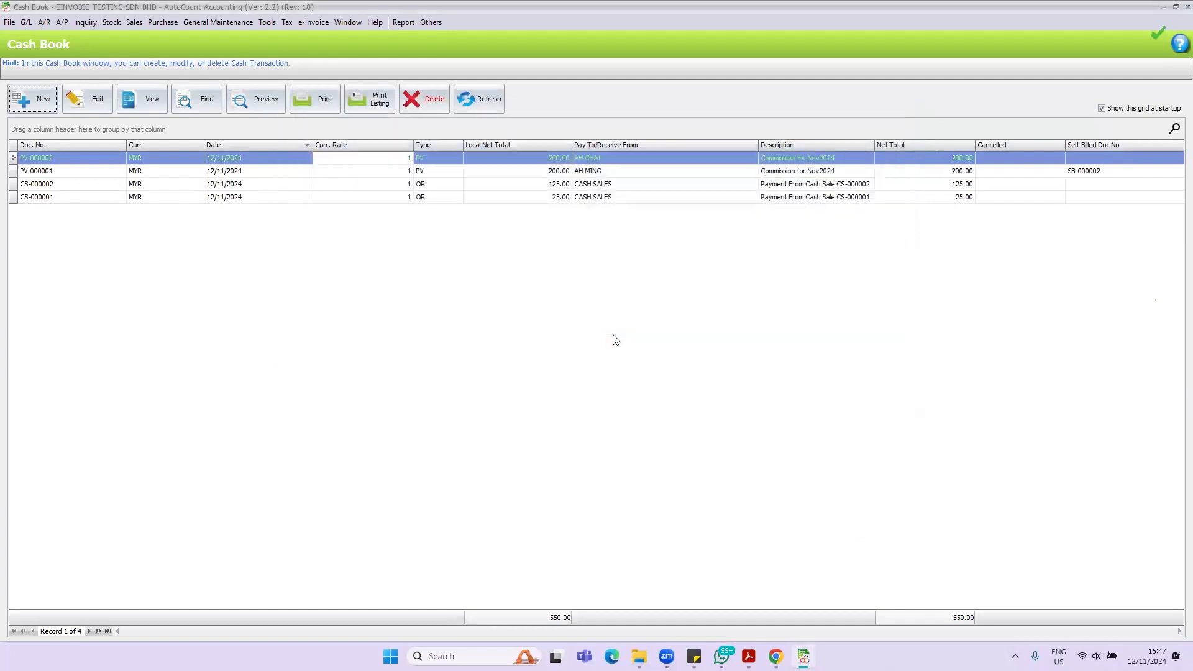
Copy PV-000002 again, set the amount to 500.00, and save it as PV-000003.
right_click(325, 158)
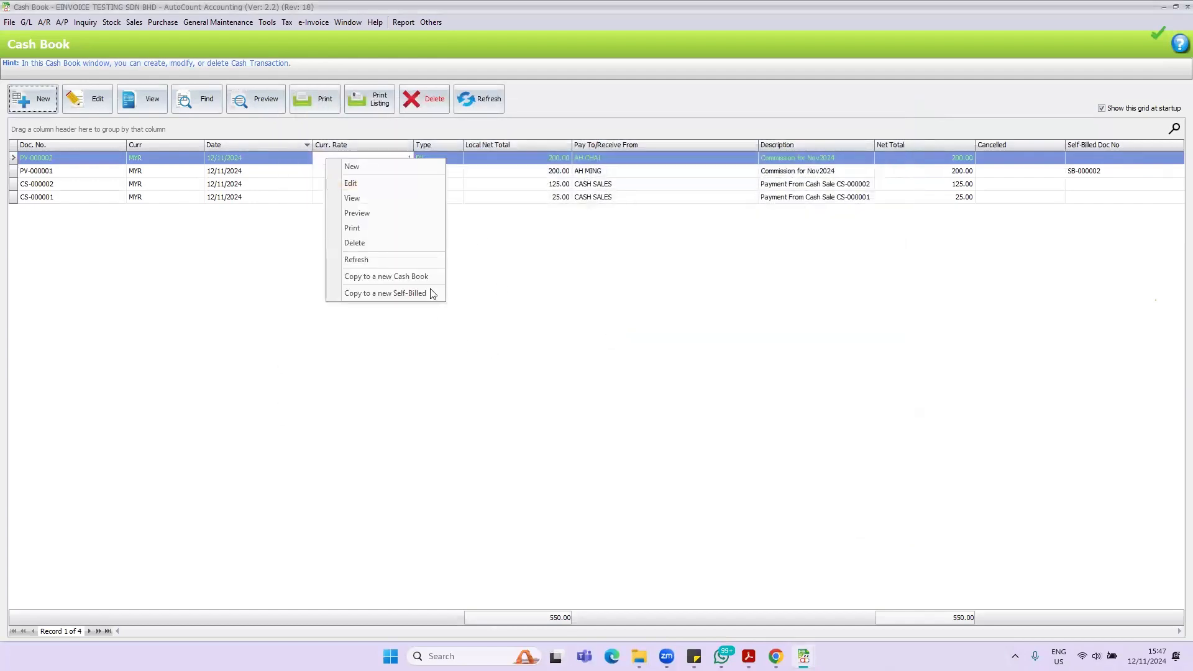
click(413, 274)
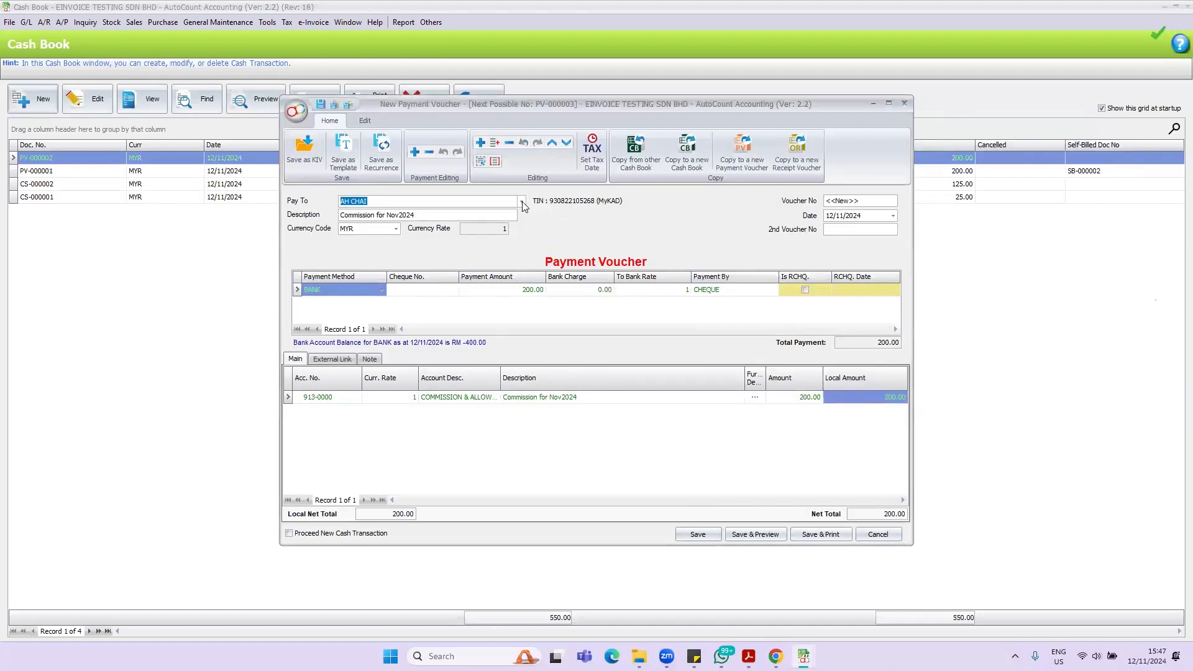
click(521, 201)
click(555, 443)
click(794, 399)
text(50)
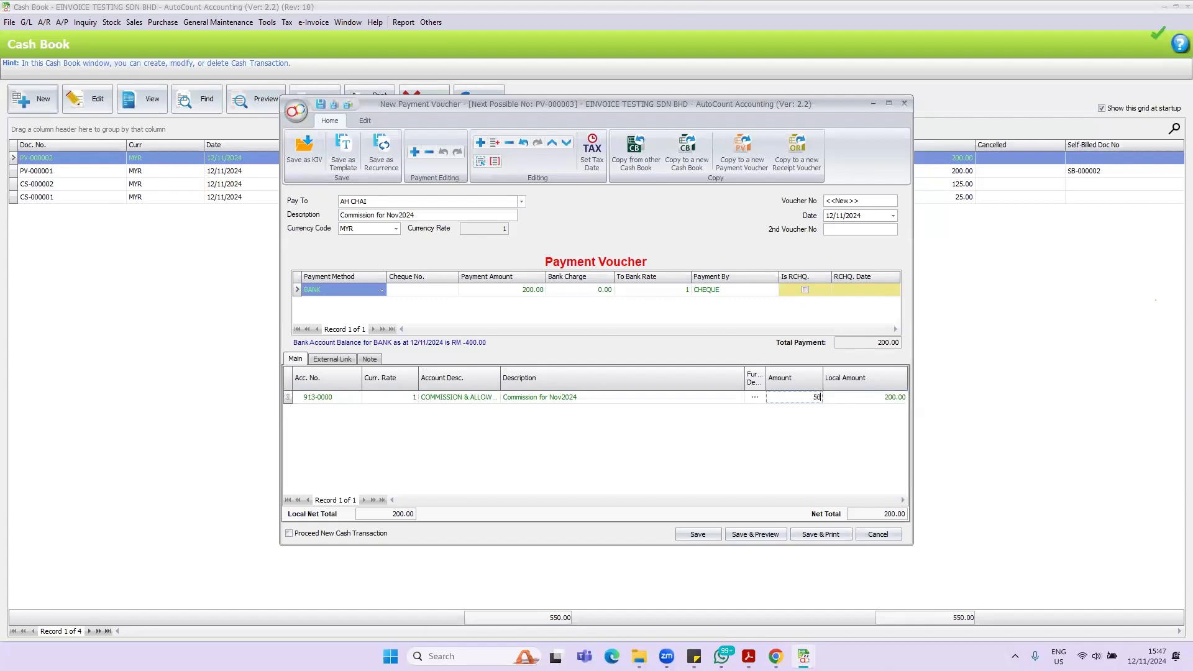
click(696, 535)
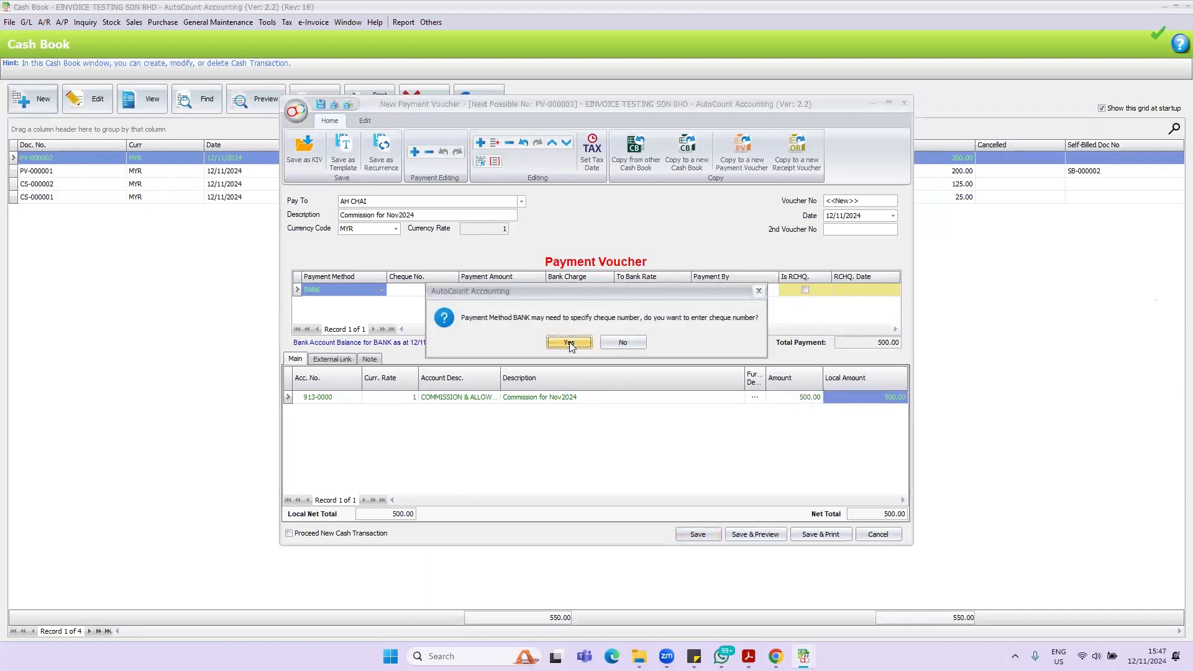
click(622, 343)
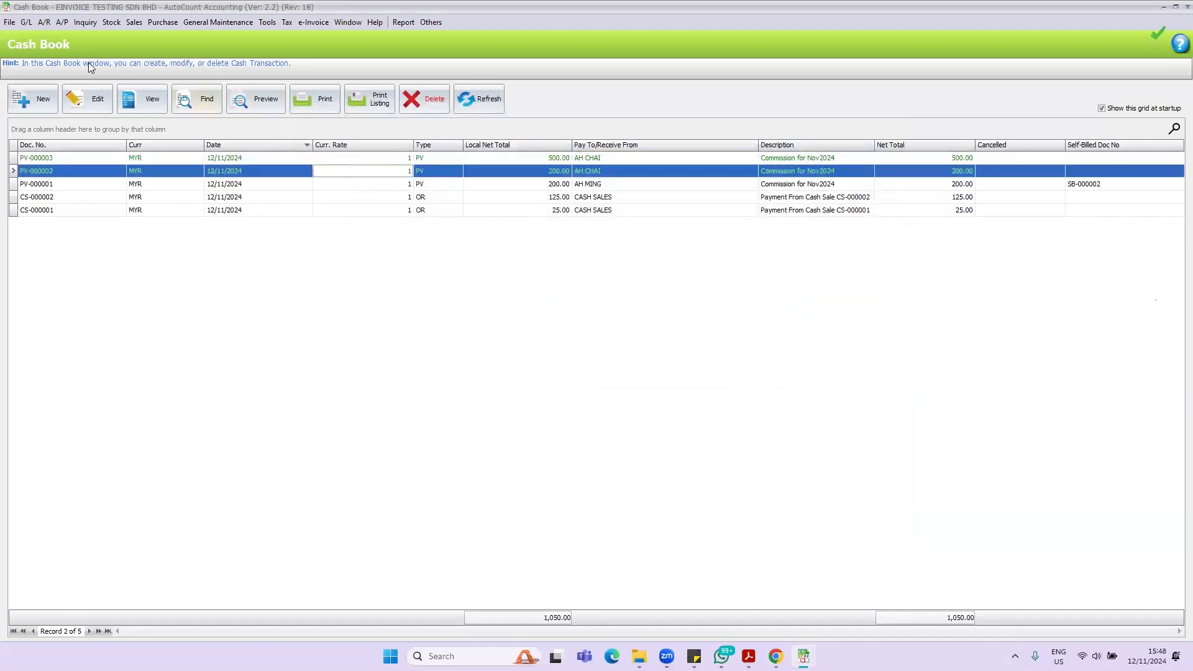
Change PV-000003's payee to the second payee and save it.
click(100, 158)
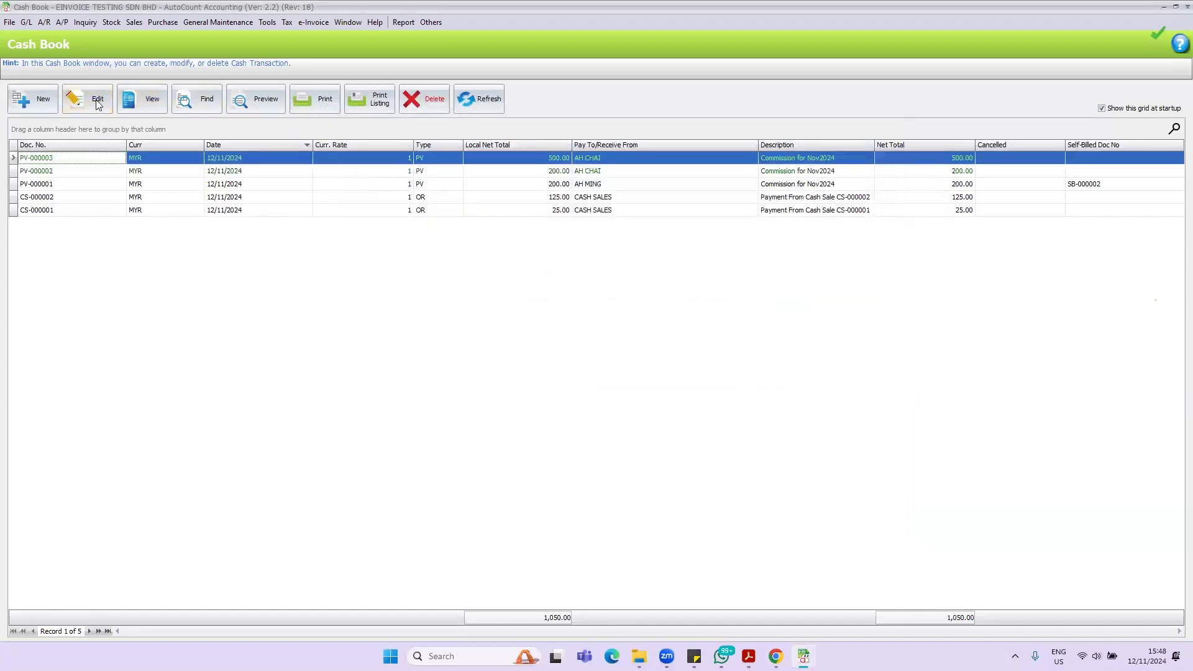
click(98, 100)
text(ALI)
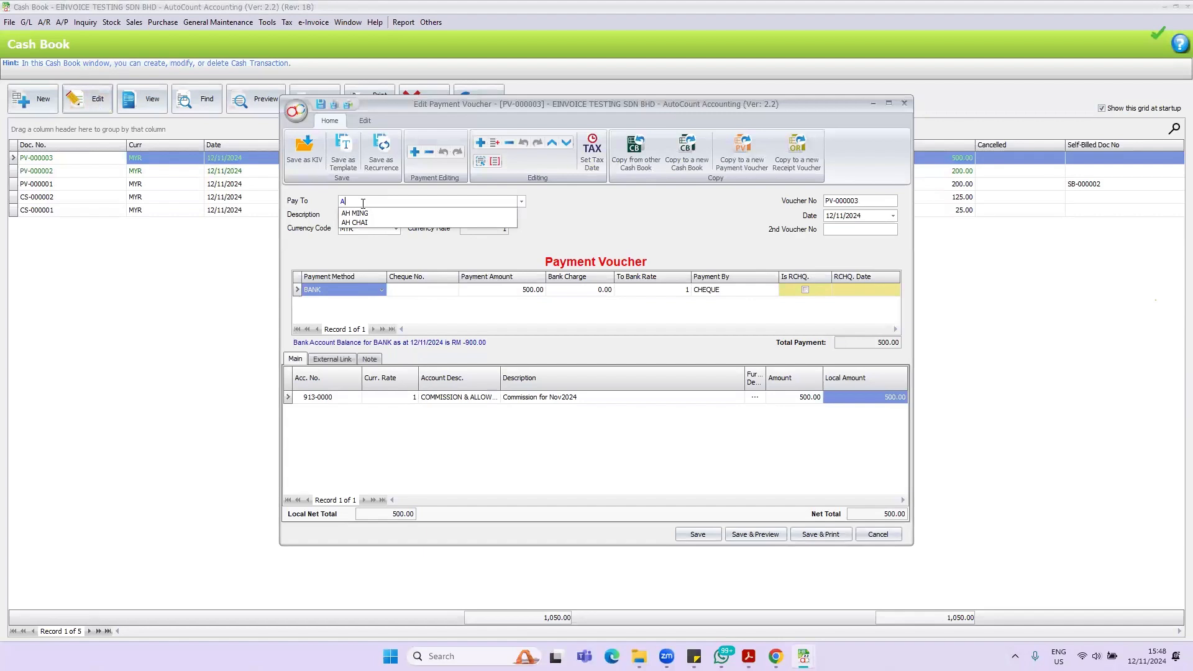
click(712, 534)
click(622, 342)
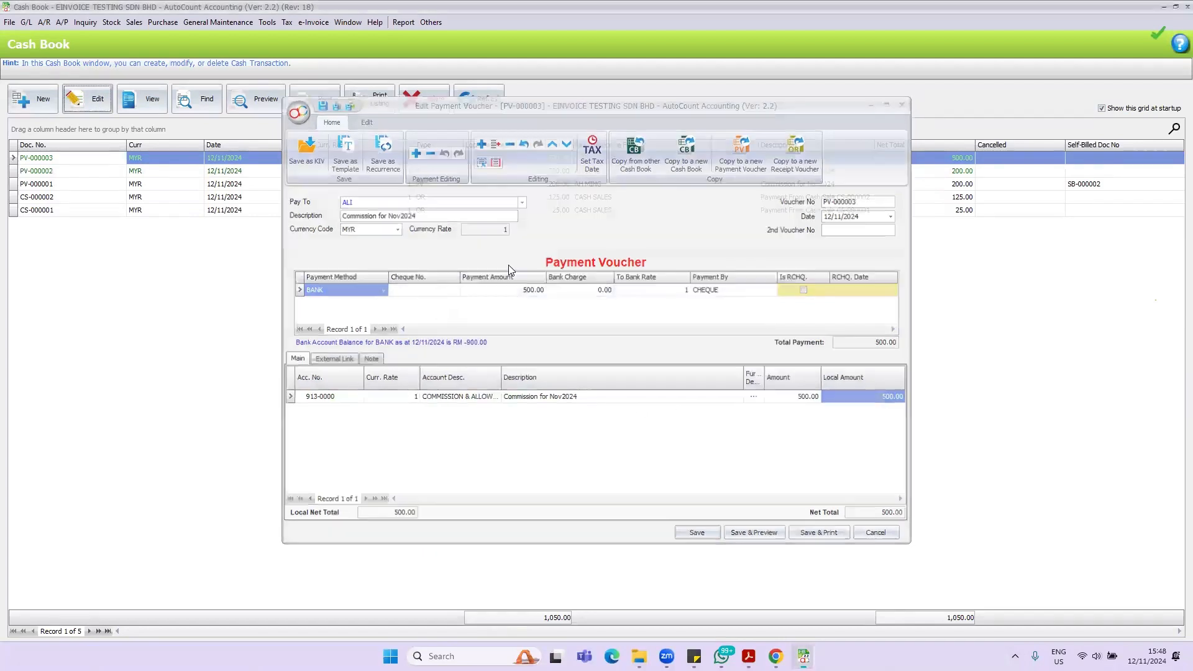
Correct PV-000002's payee, save it without a cheque number, and close the Cash Book.
key(Down)
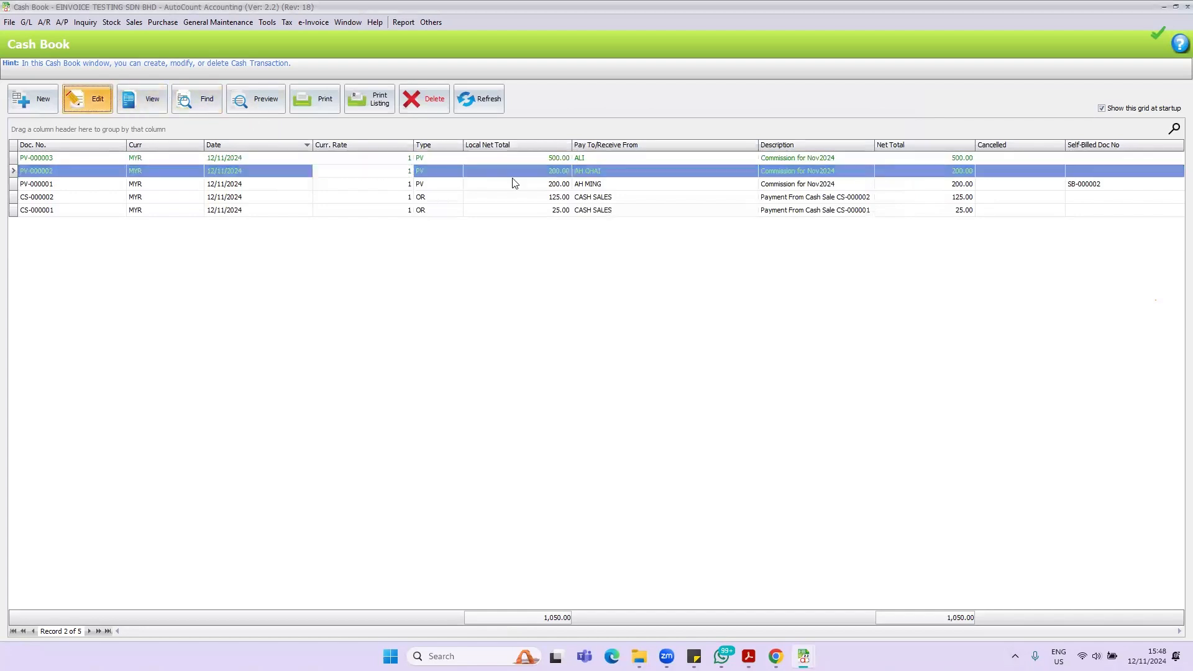
click(87, 98)
click(522, 202)
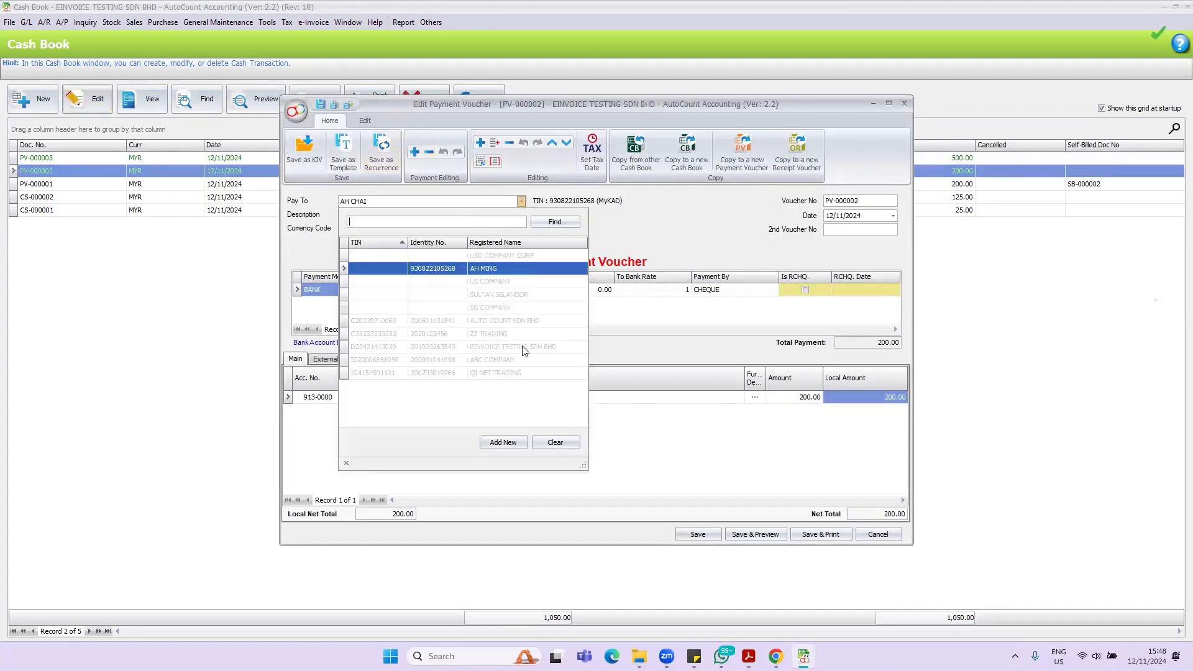
click(556, 441)
click(705, 535)
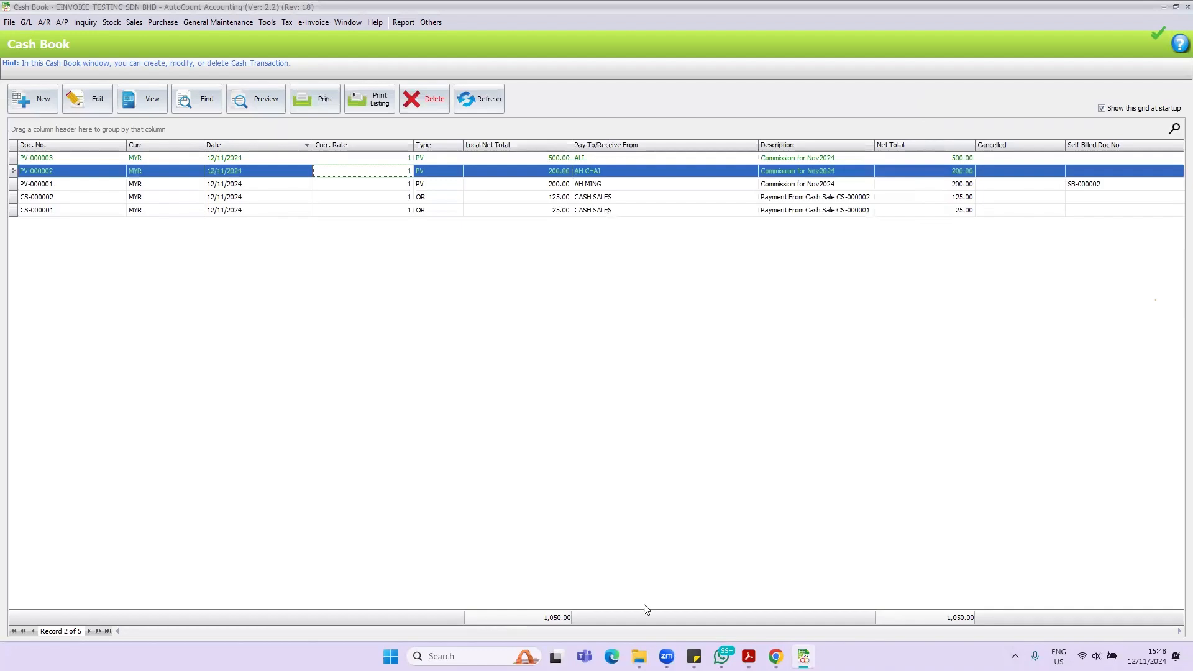
mouse_move(803, 653)
click(1116, 599)
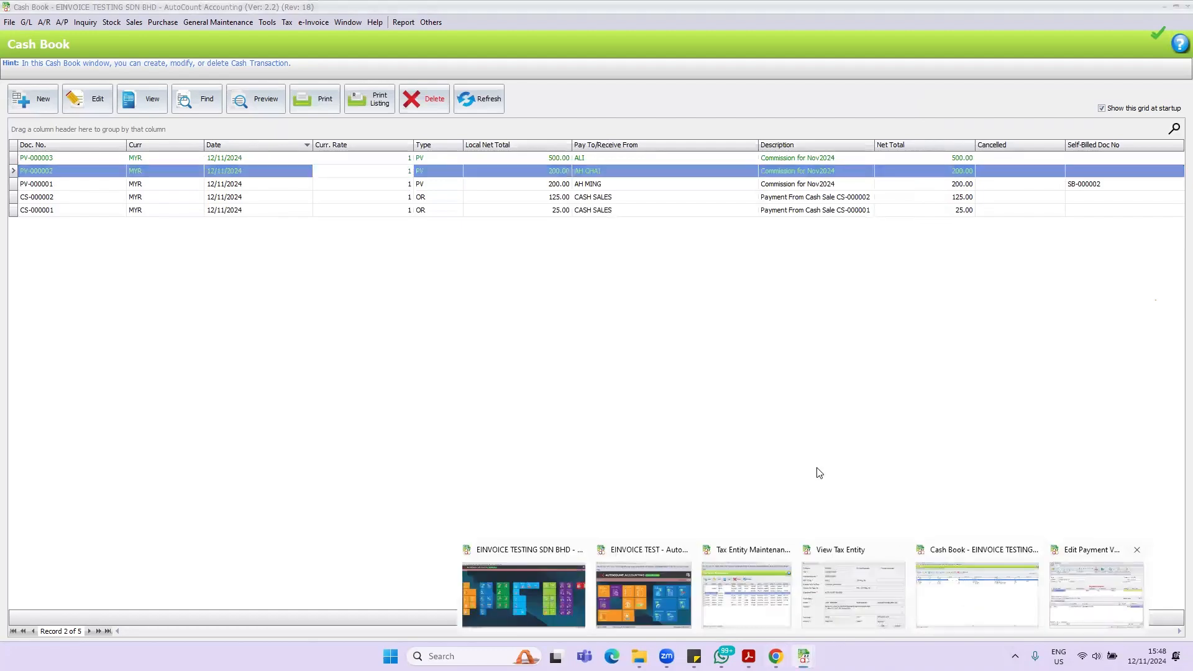
click(699, 534)
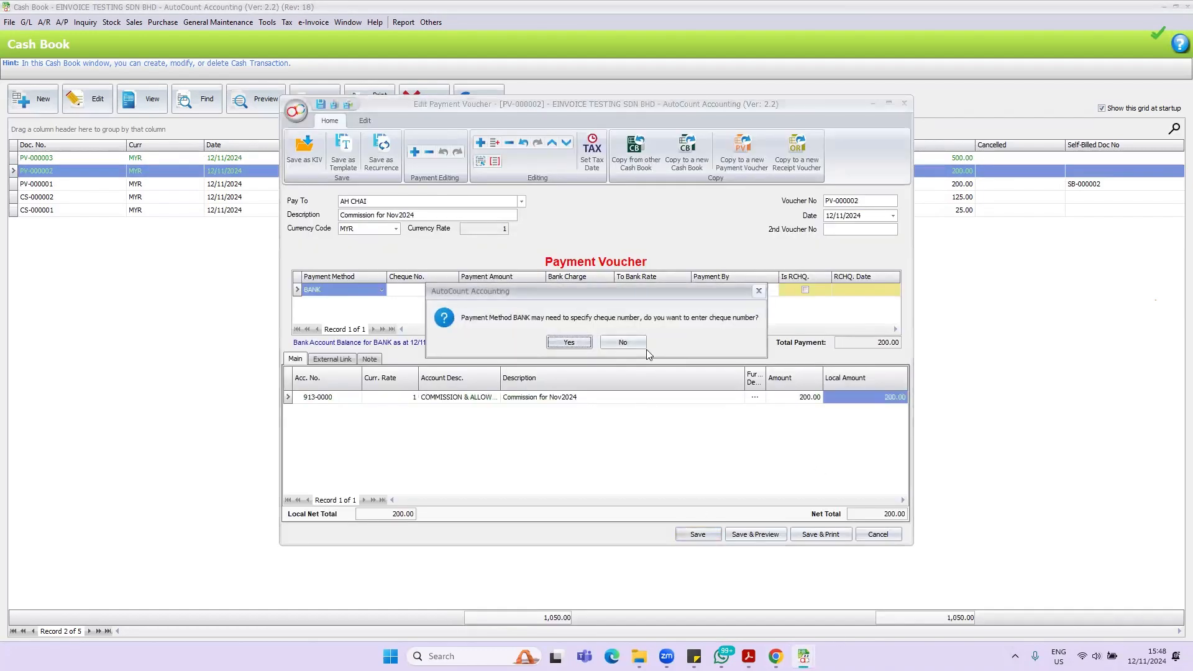
click(626, 342)
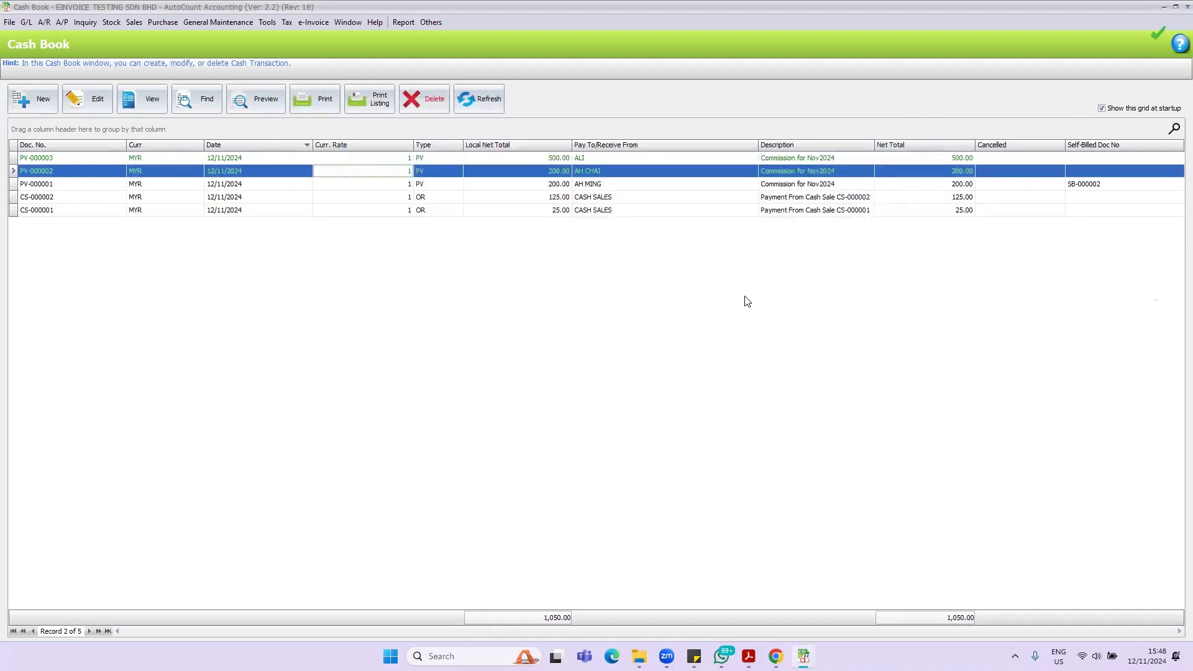
key(Escape)
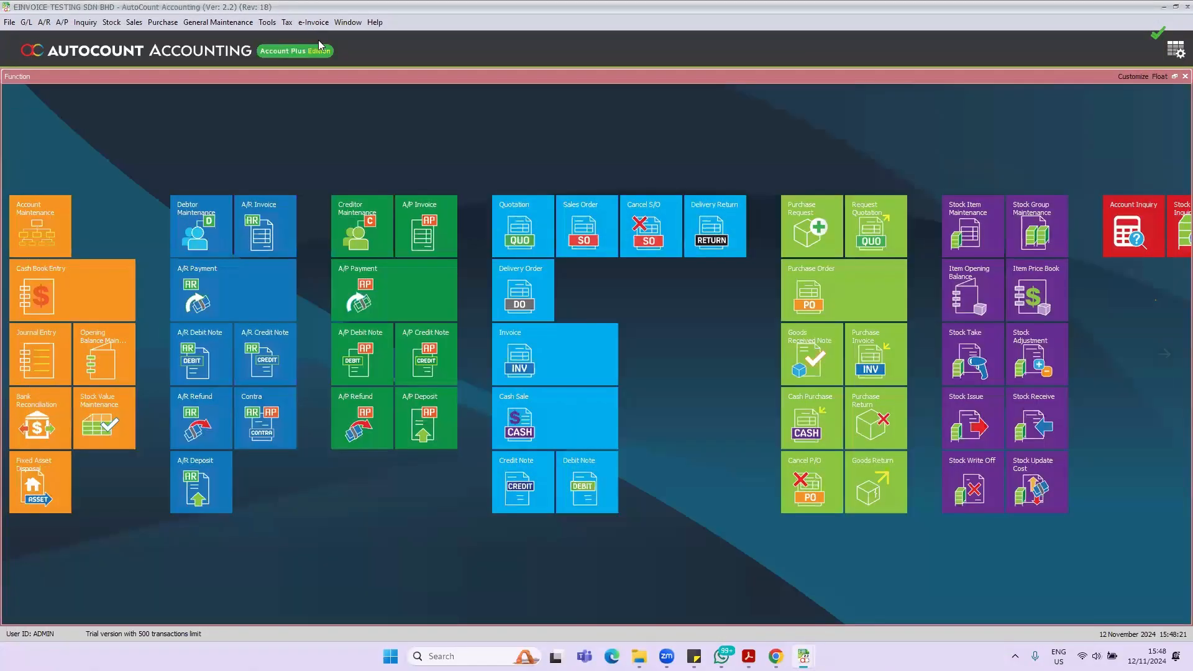
Create a consolidated self-billed e-invoice from Cash Book vouchers PV-000002 and PV-000003.
click(313, 23)
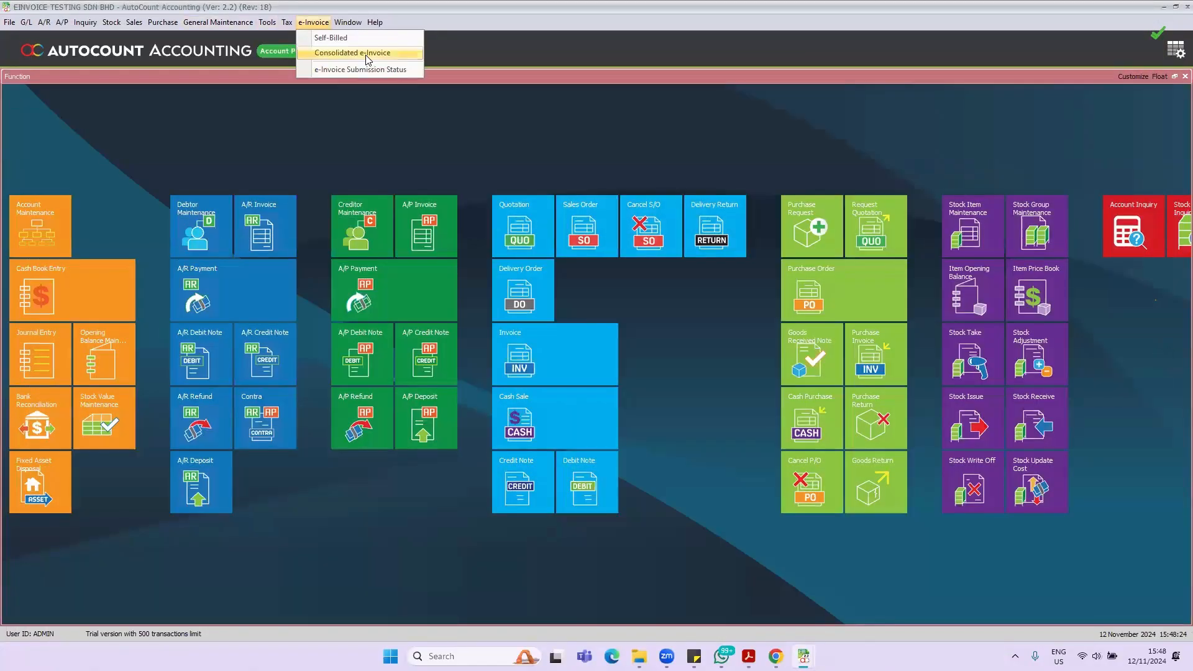
click(367, 57)
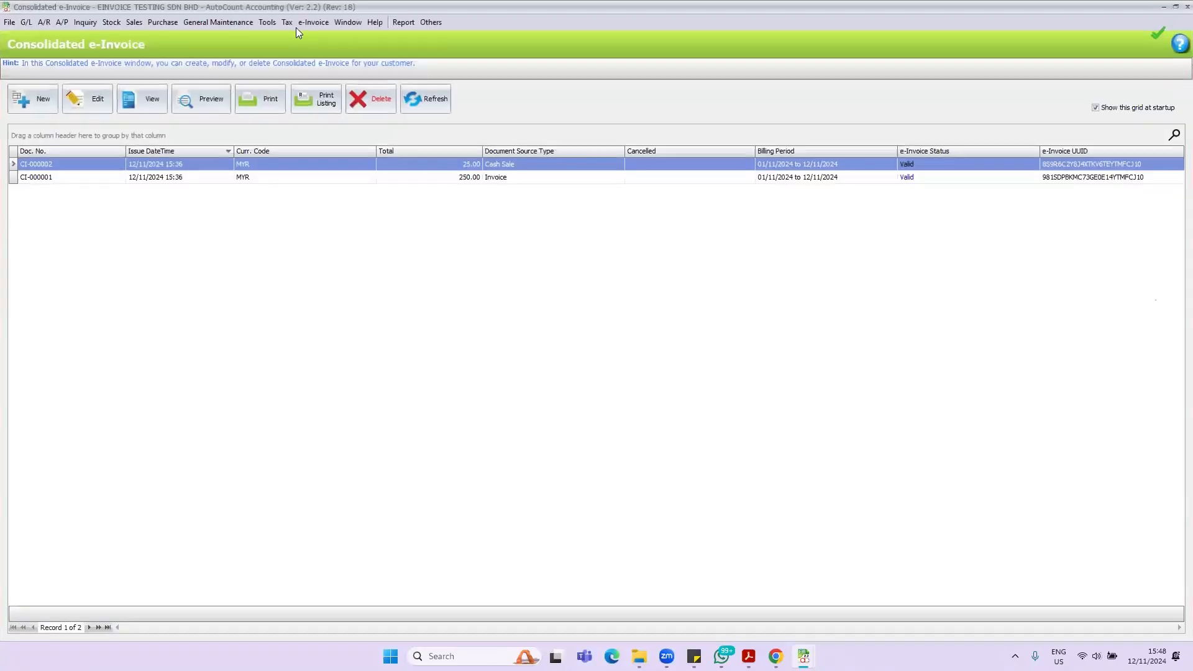
key(Escape)
click(313, 23)
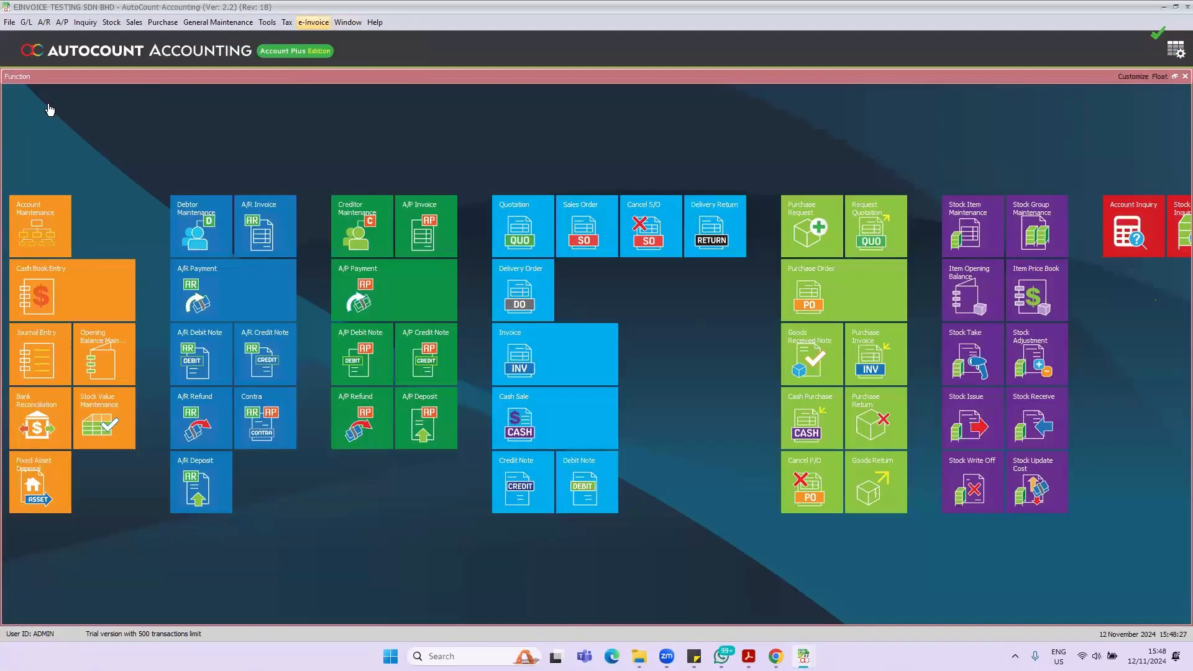
click(347, 71)
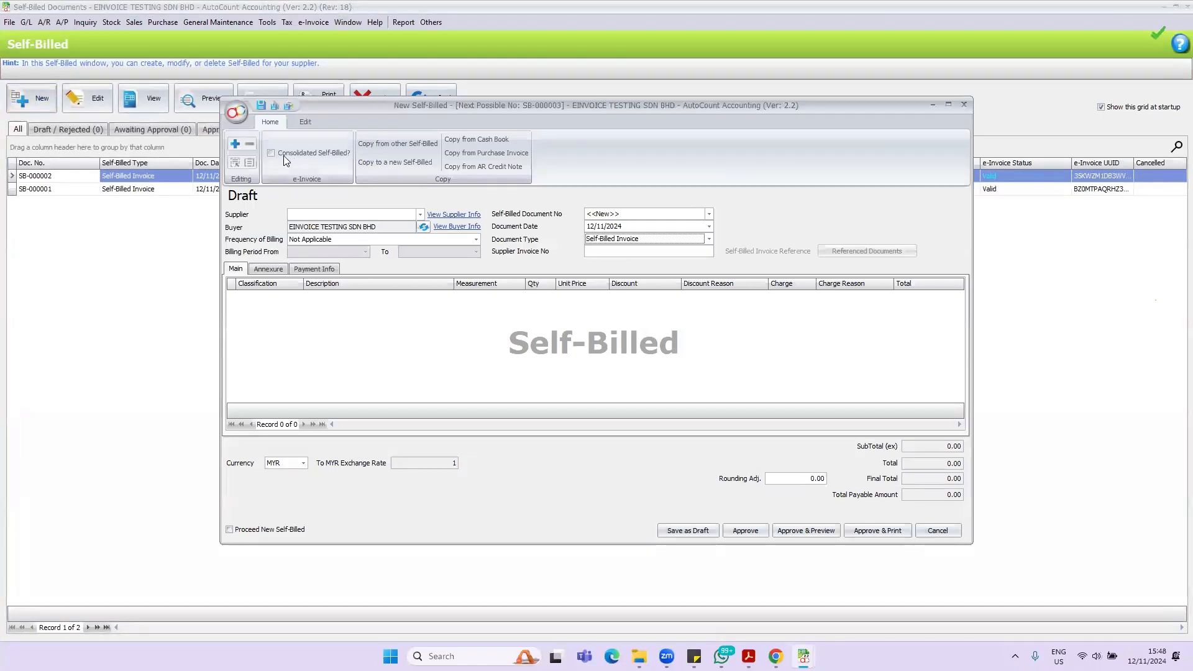
click(272, 153)
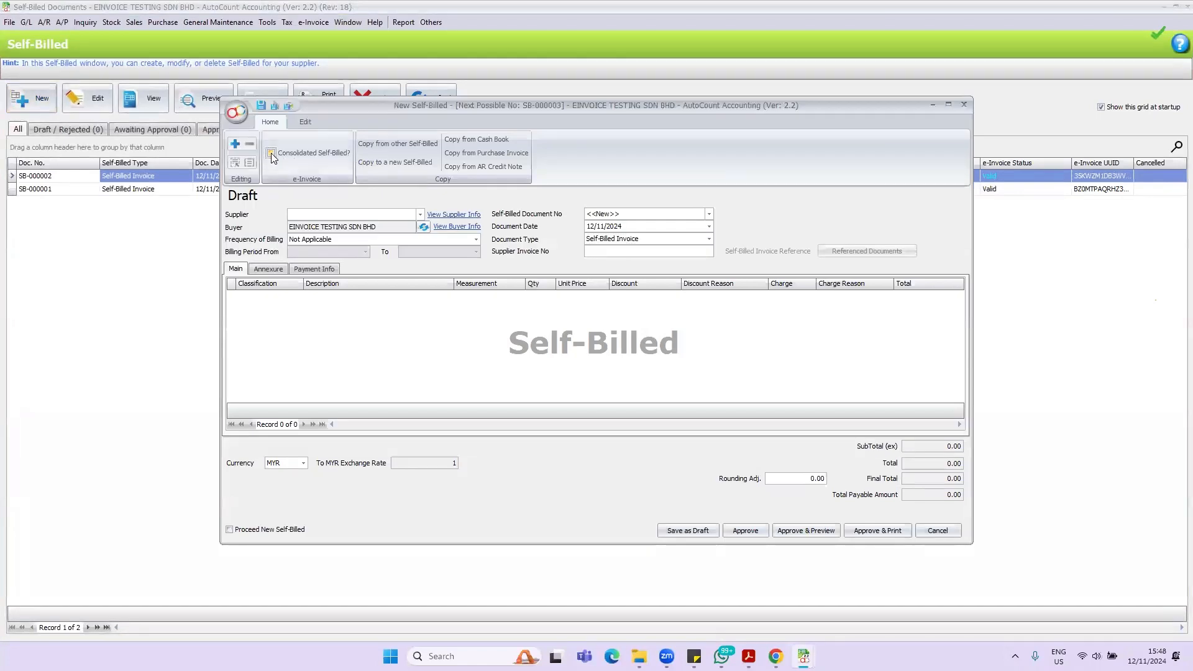
click(469, 142)
click(750, 164)
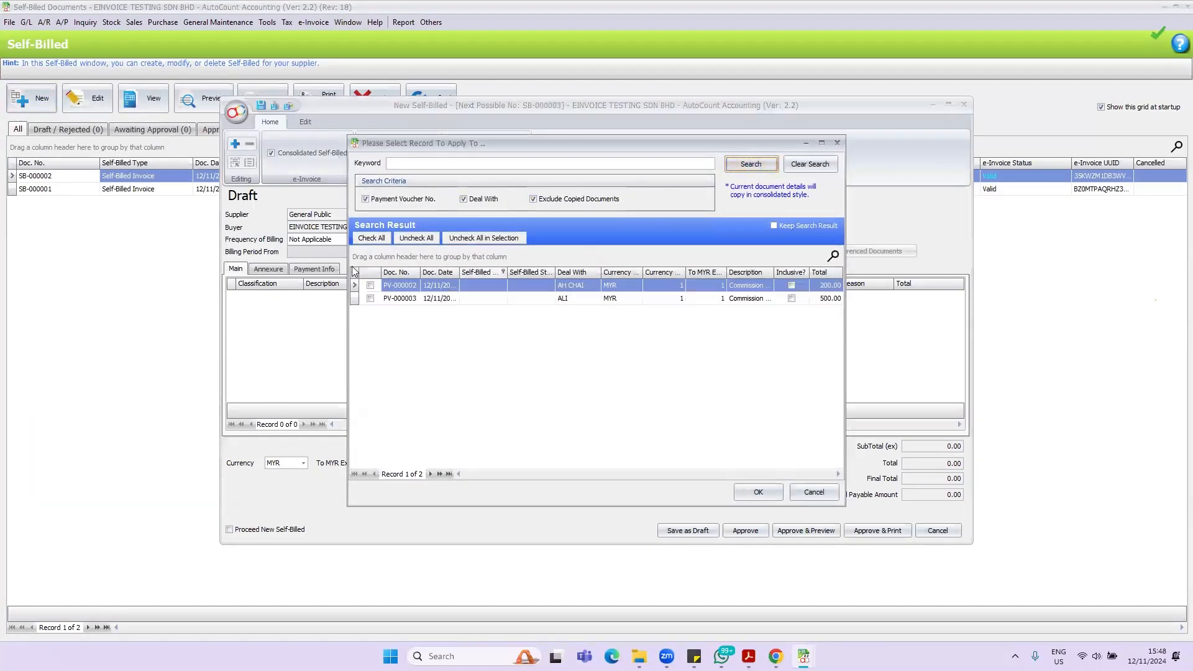
click(373, 238)
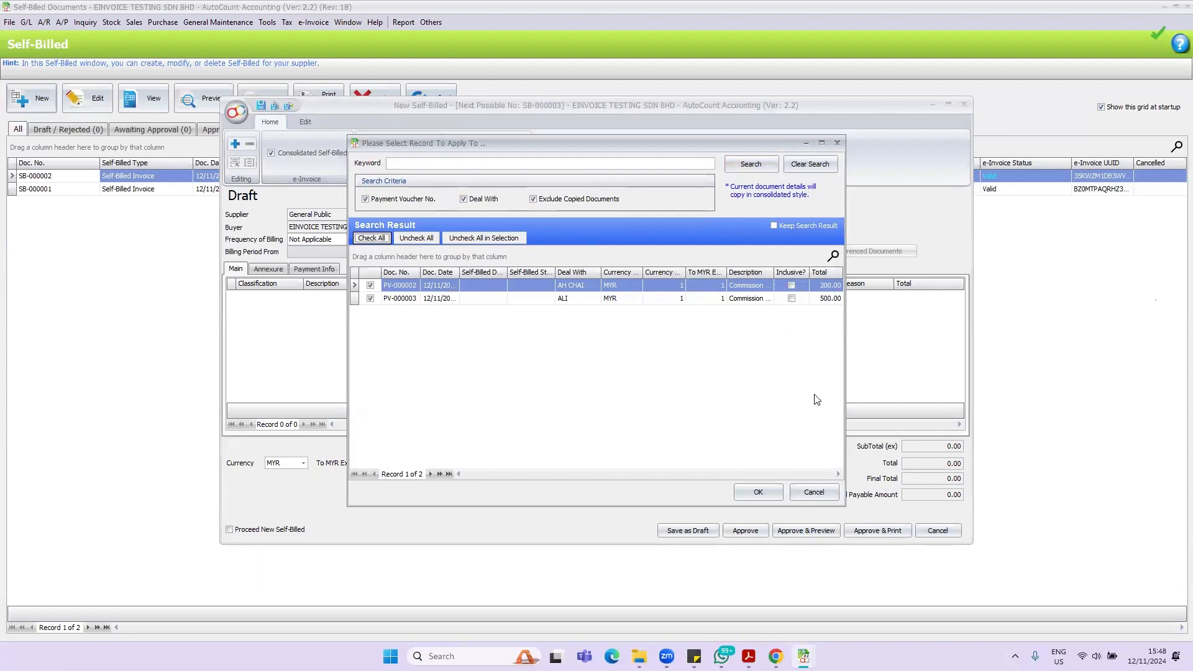
click(743, 490)
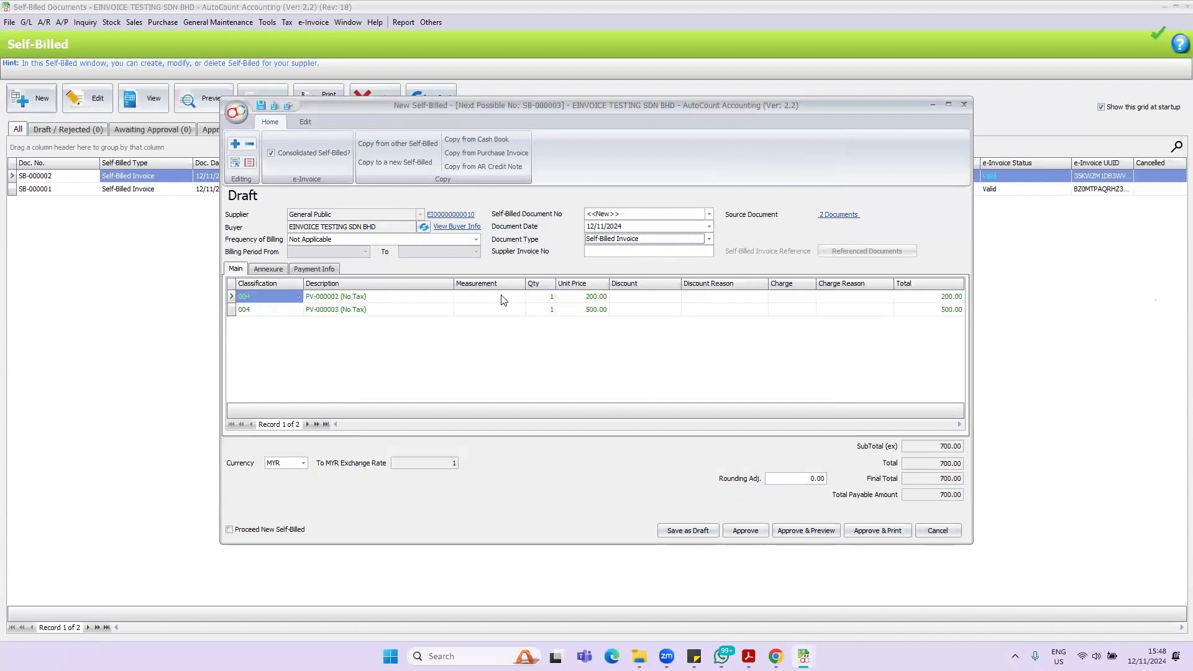
Approve self-billed SB-000003 for 700.00 and refresh to update its e-Invoice status.
click(748, 532)
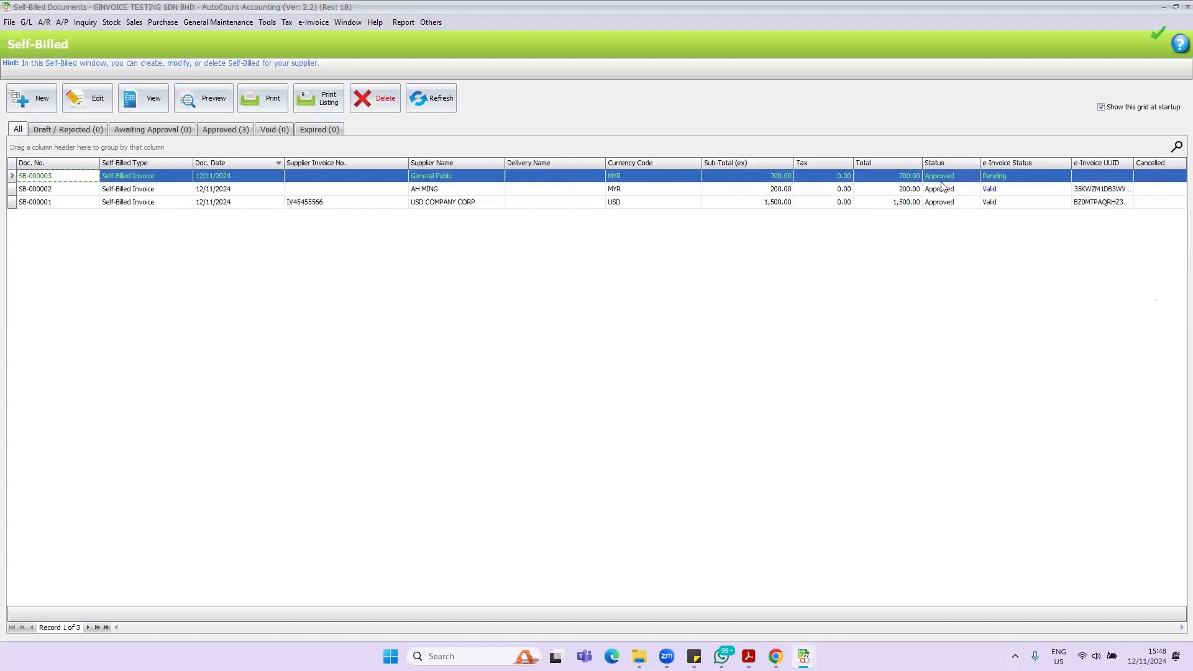
click(1012, 178)
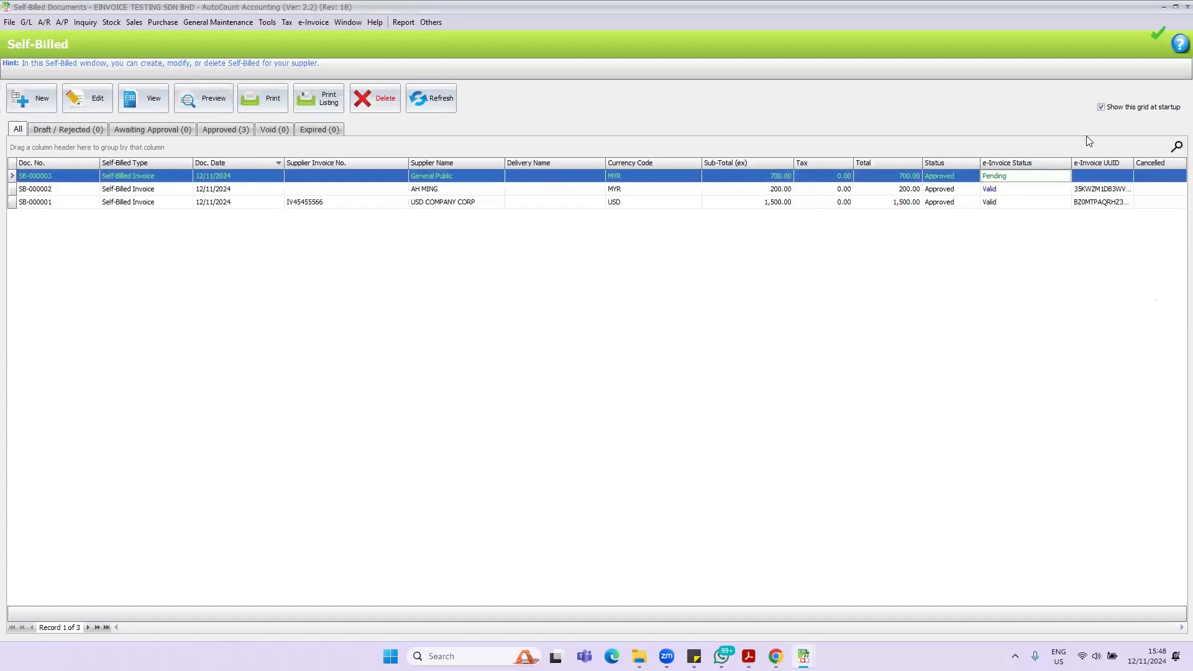
click(433, 99)
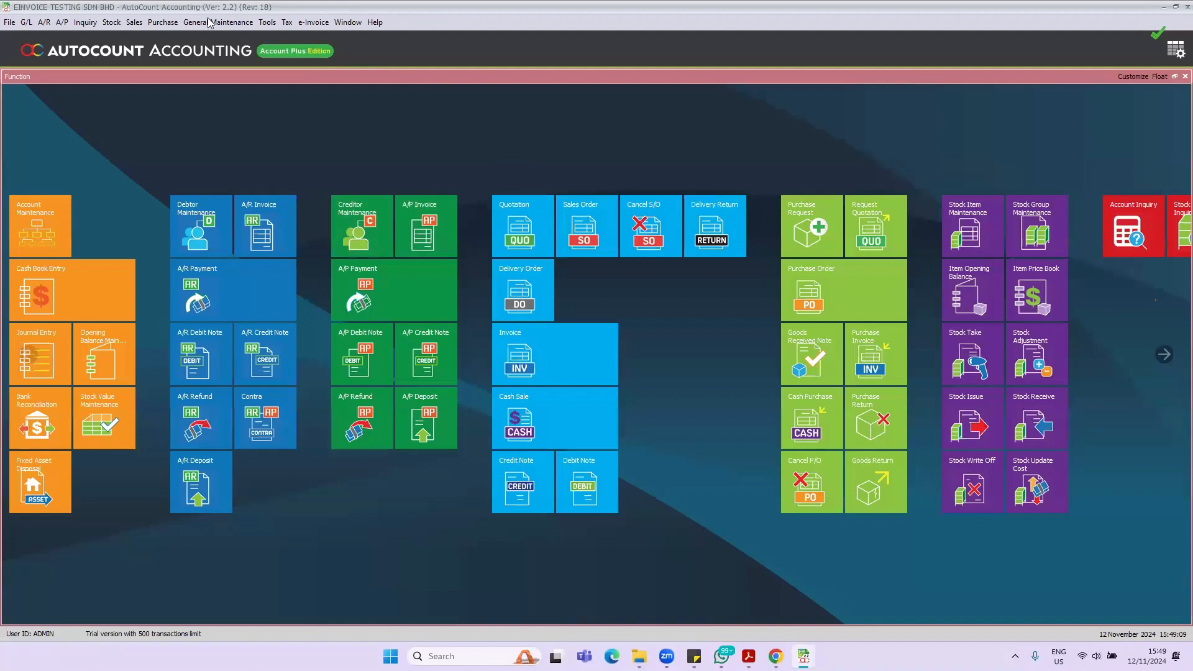
Open the sales invoice list and preview I-000010 in the Invoice (Malaysia e-Invoice) format.
click(135, 23)
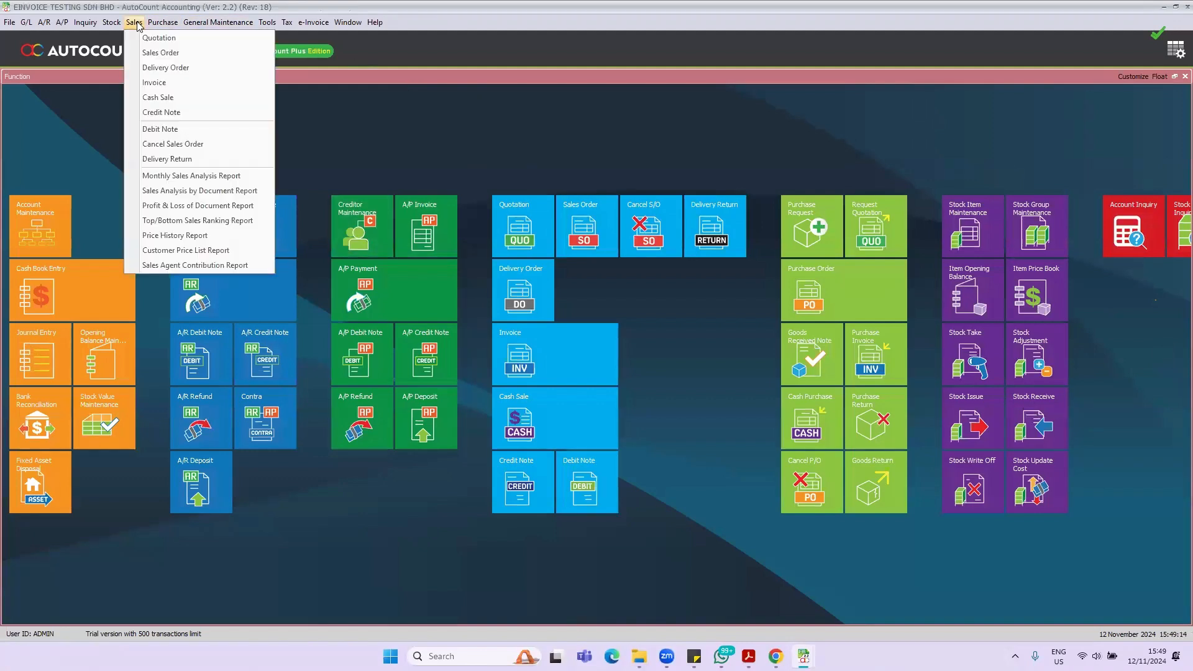
click(154, 82)
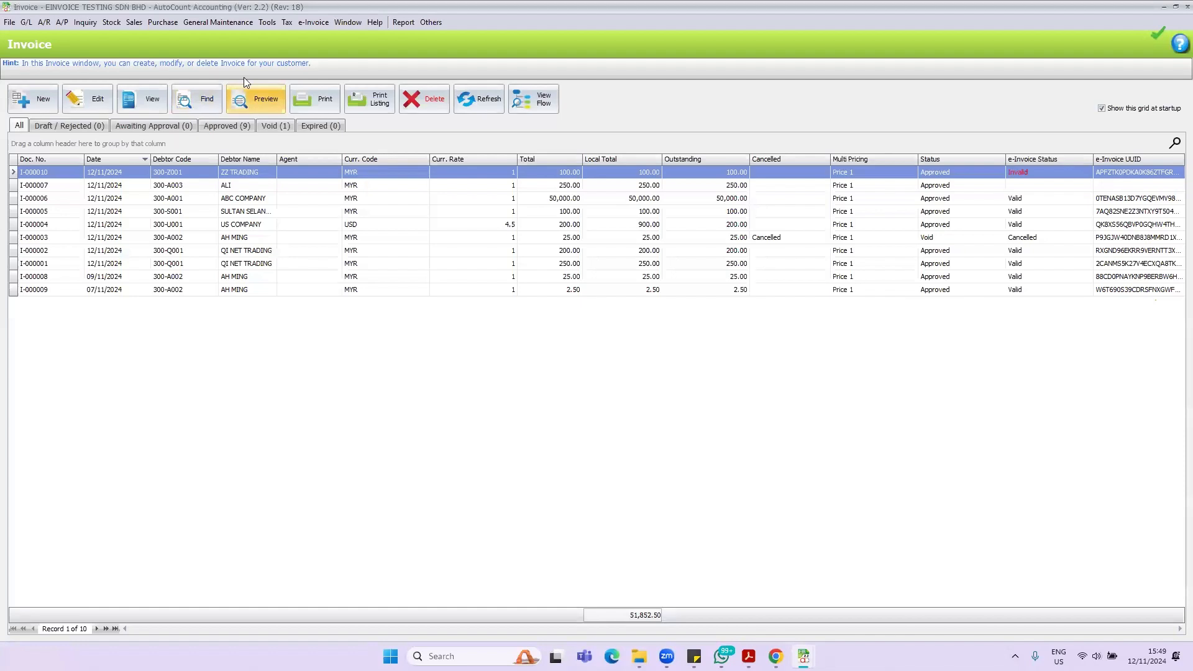
click(406, 24)
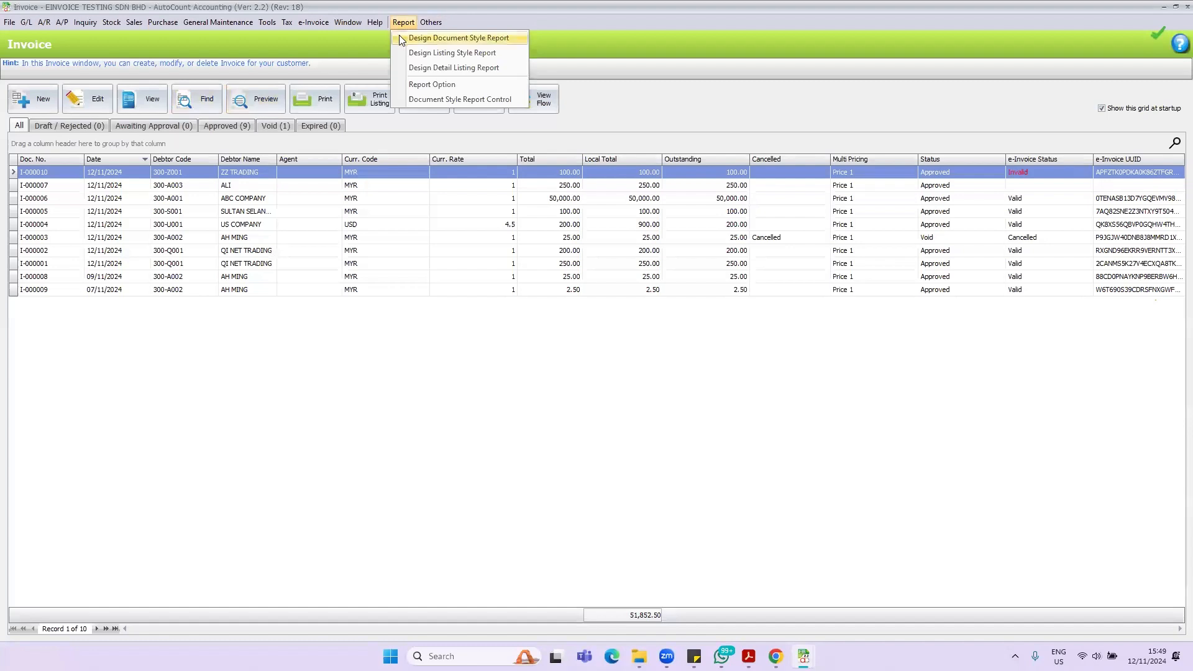
click(274, 100)
double_click(489, 290)
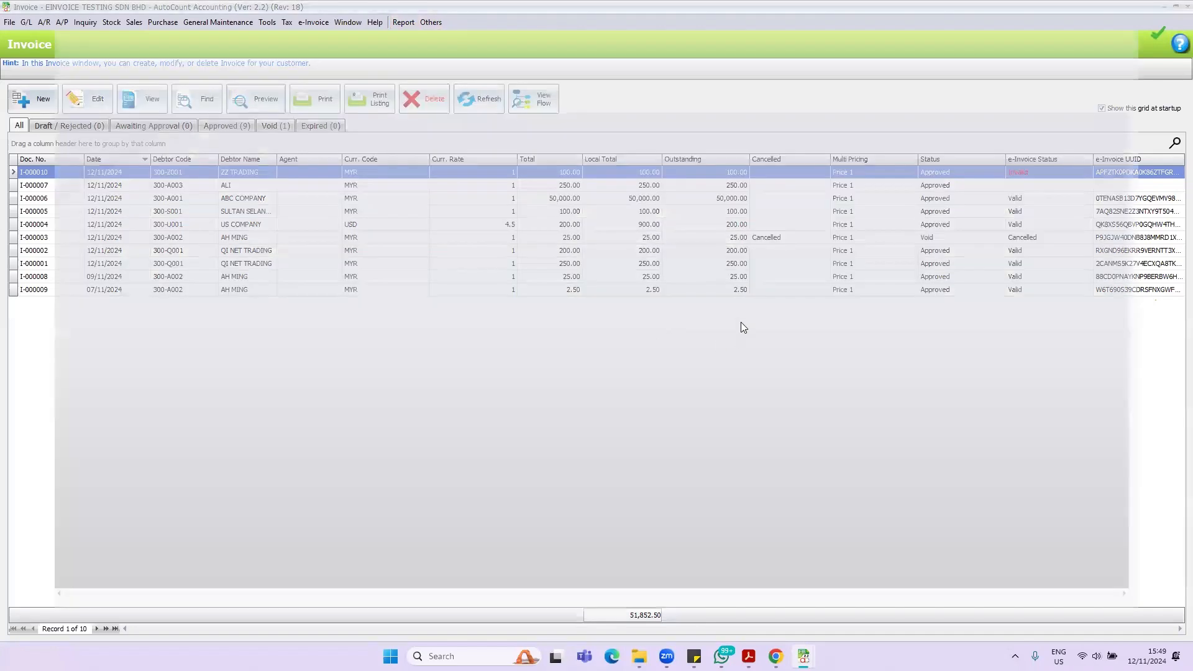
scroll(816, 547, up, 5)
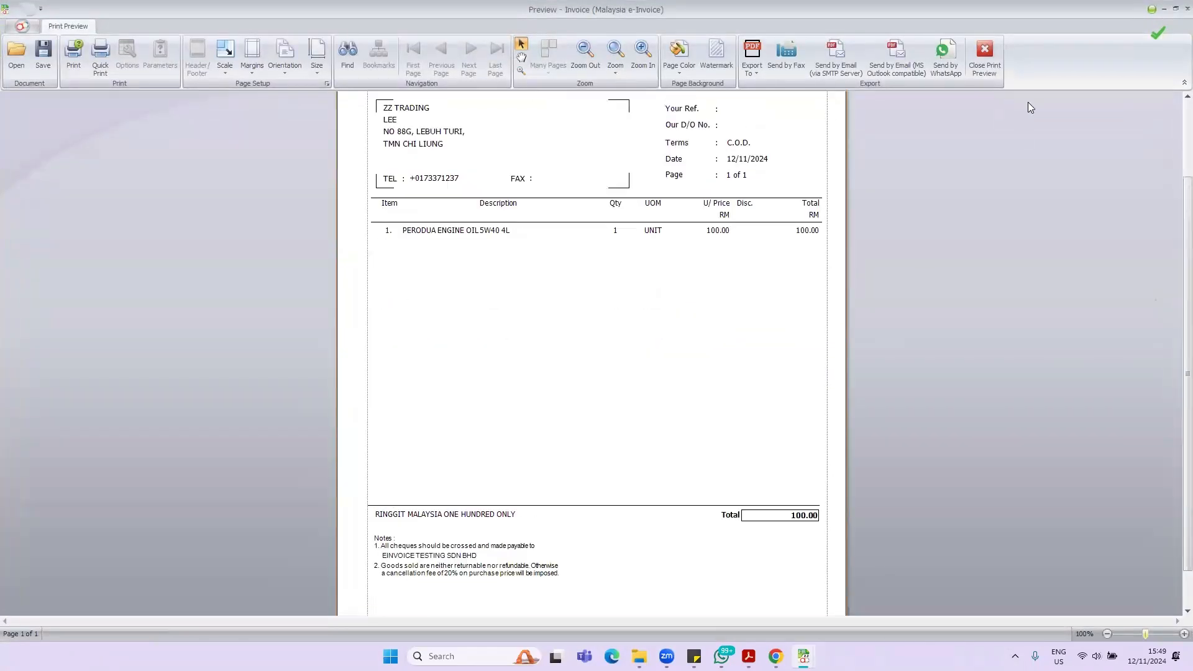
click(984, 56)
Preview invoice I-000006 in the Invoice (Malaysia e-Invoice) format.
click(849, 223)
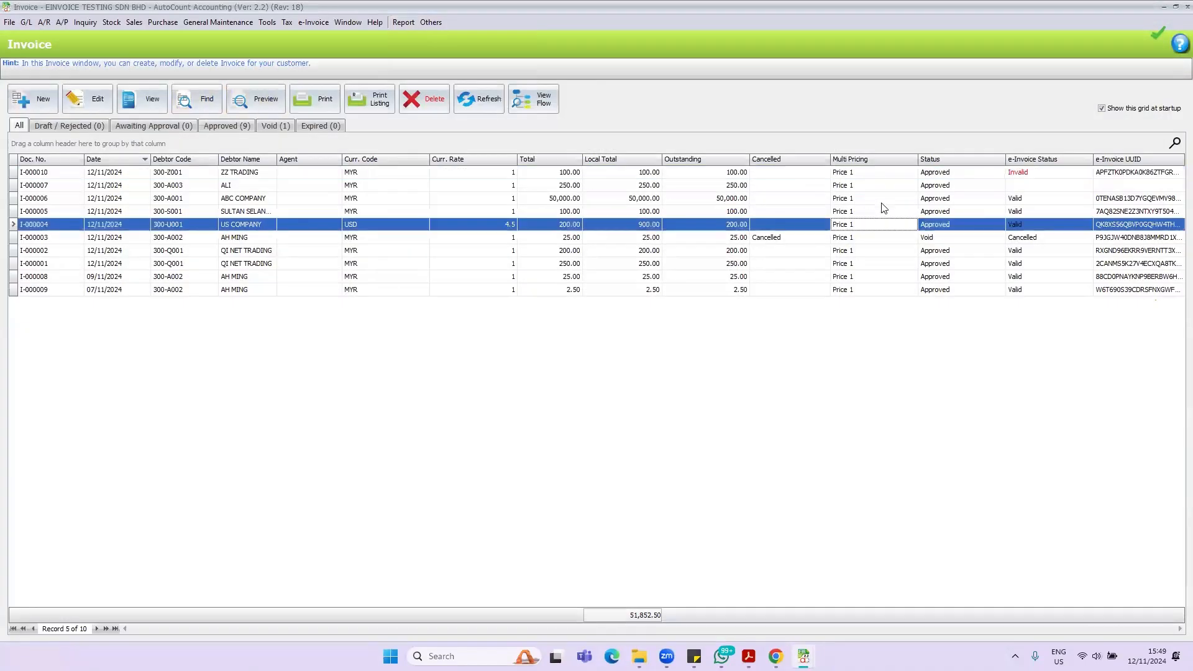
click(881, 200)
click(261, 102)
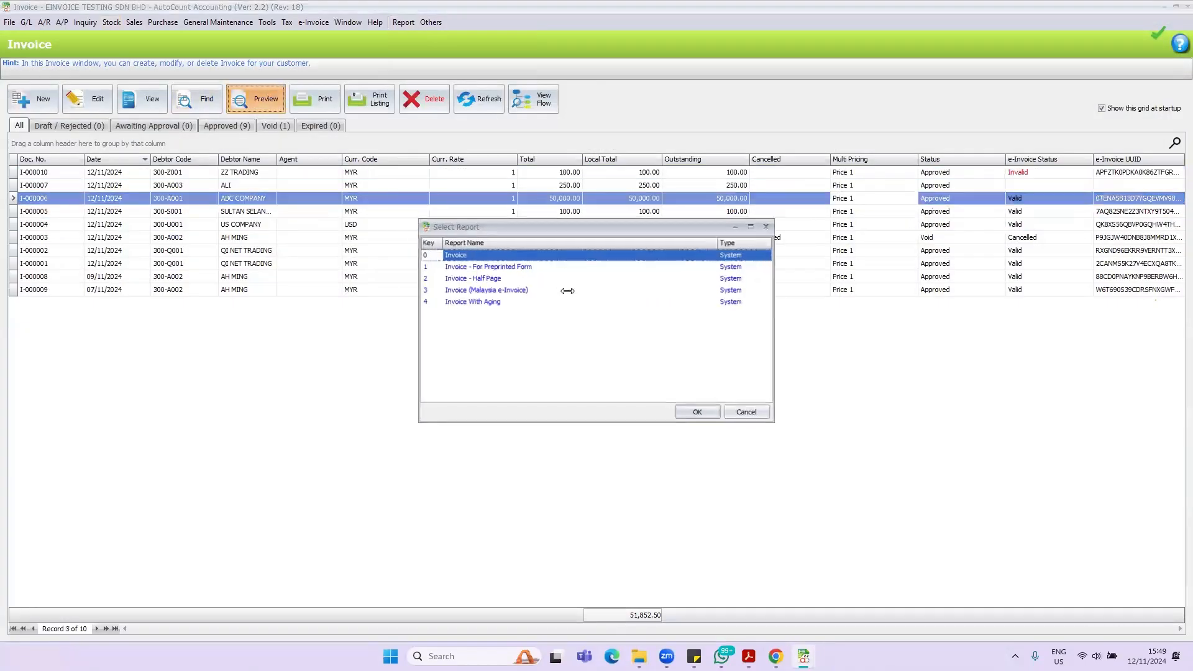
click(491, 287)
double_click(490, 287)
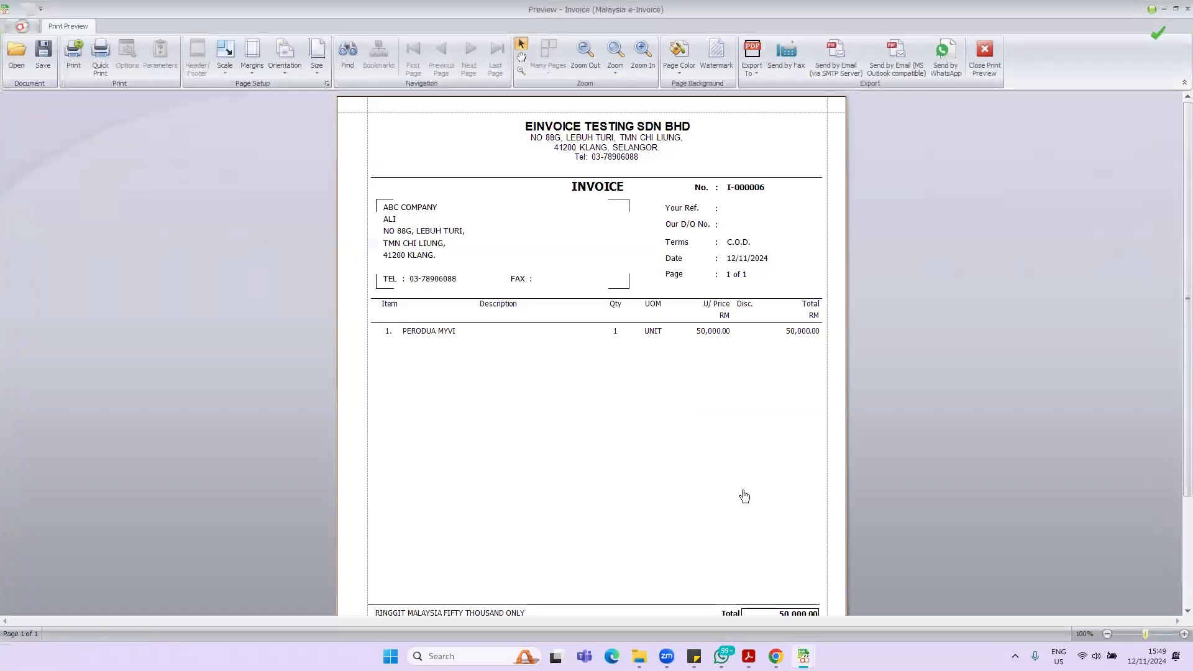
scroll(776, 535, down, 5)
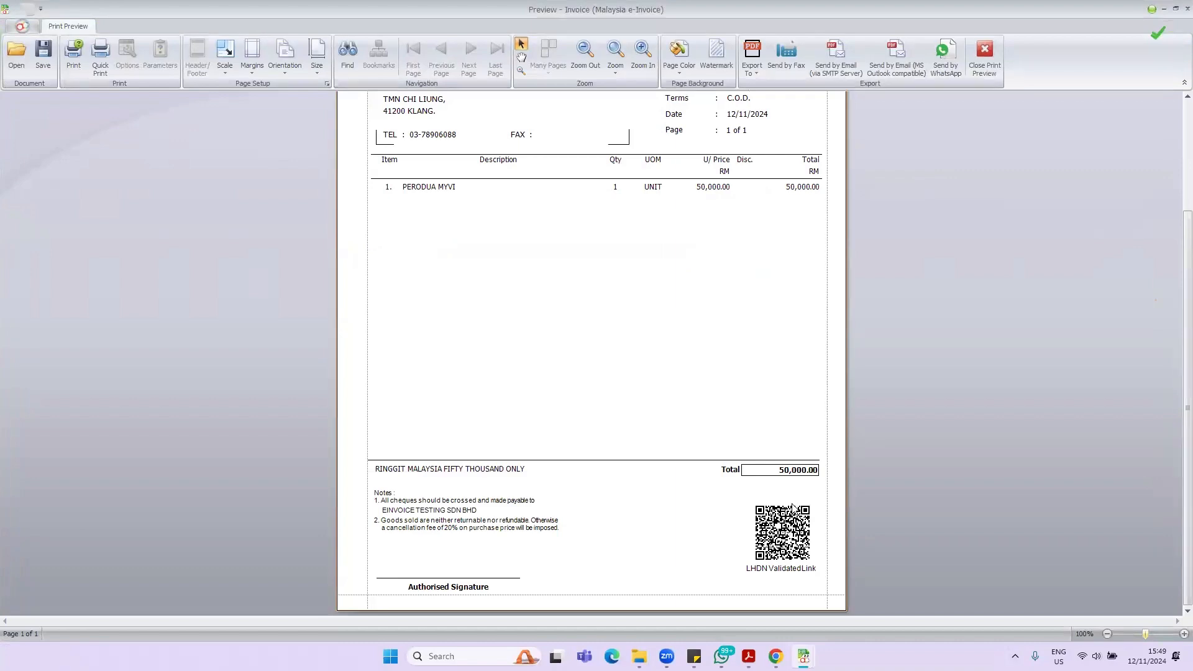
click(996, 62)
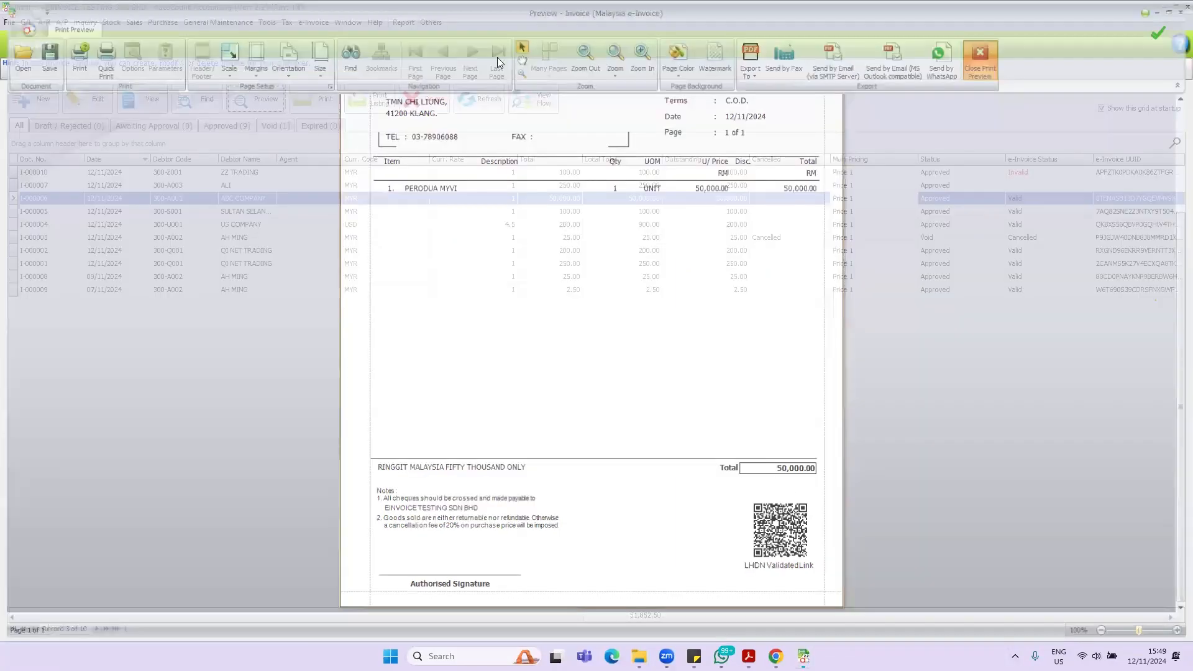
Dismiss the report options, then close and reopen the sales invoice list.
click(401, 24)
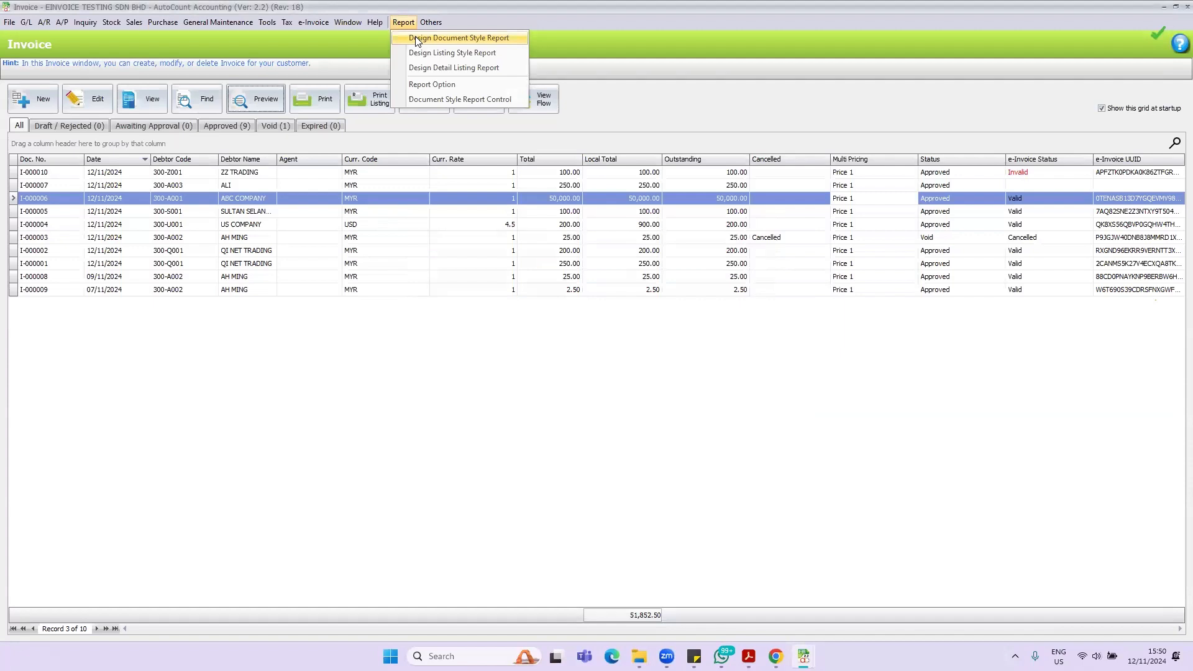
click(618, 59)
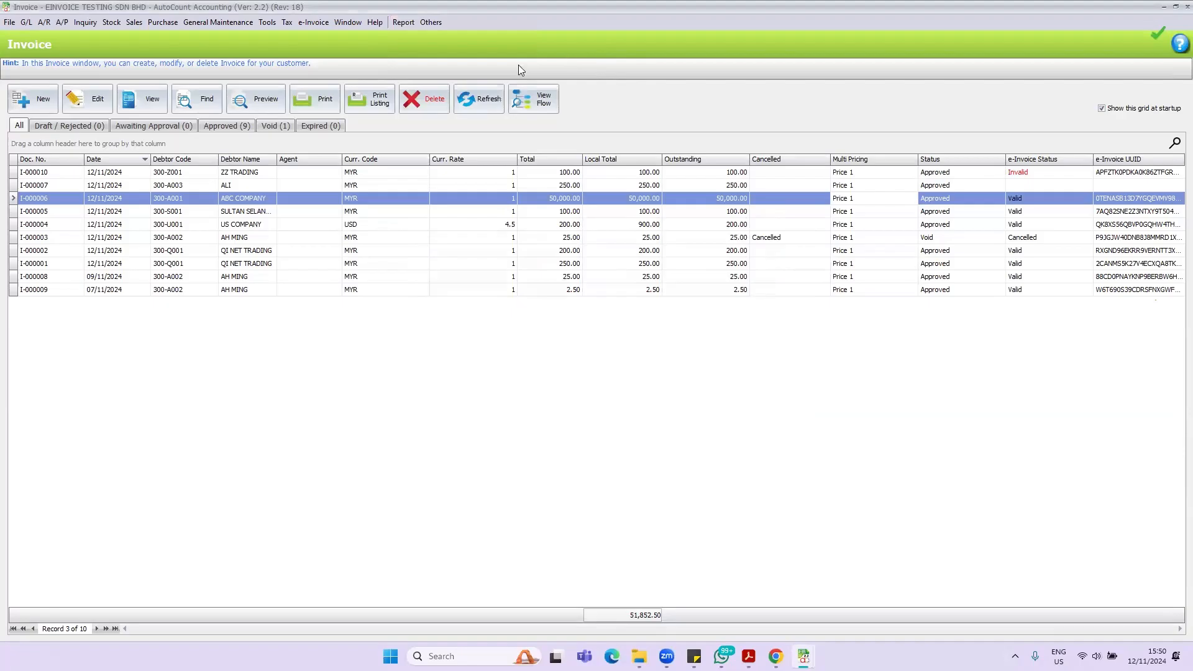
key(Escape)
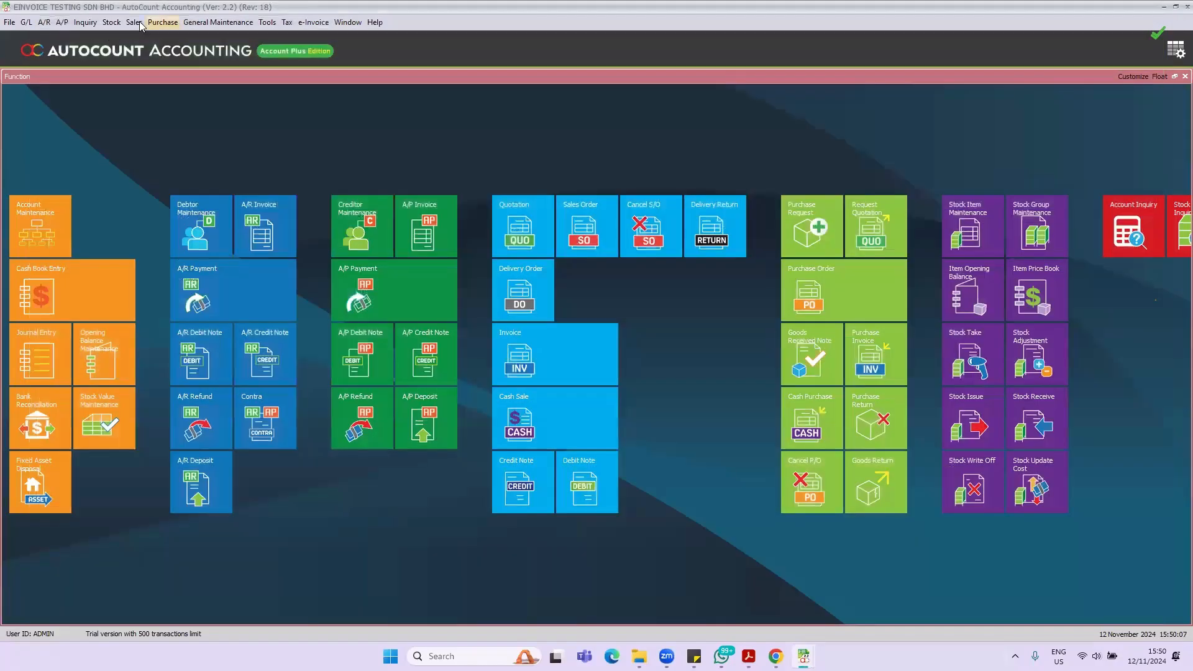
click(138, 23)
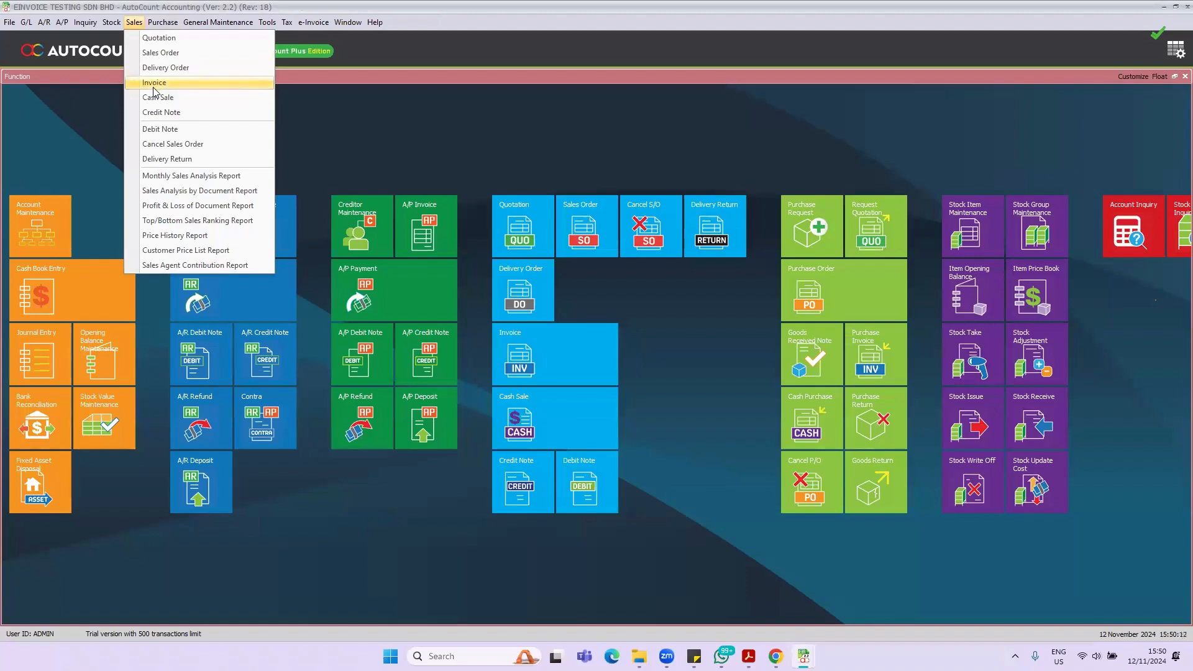
click(152, 85)
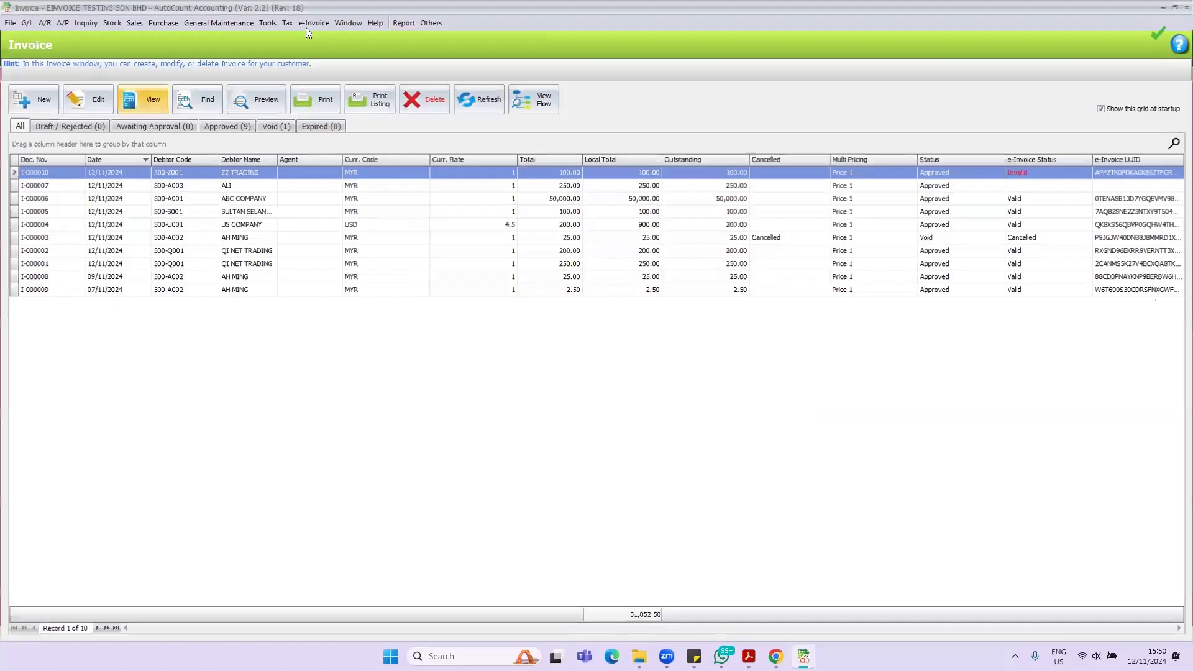
Open the Invoice (Malaysia e-Invoice) format in the Report Designer via Design Document Style Report.
click(403, 23)
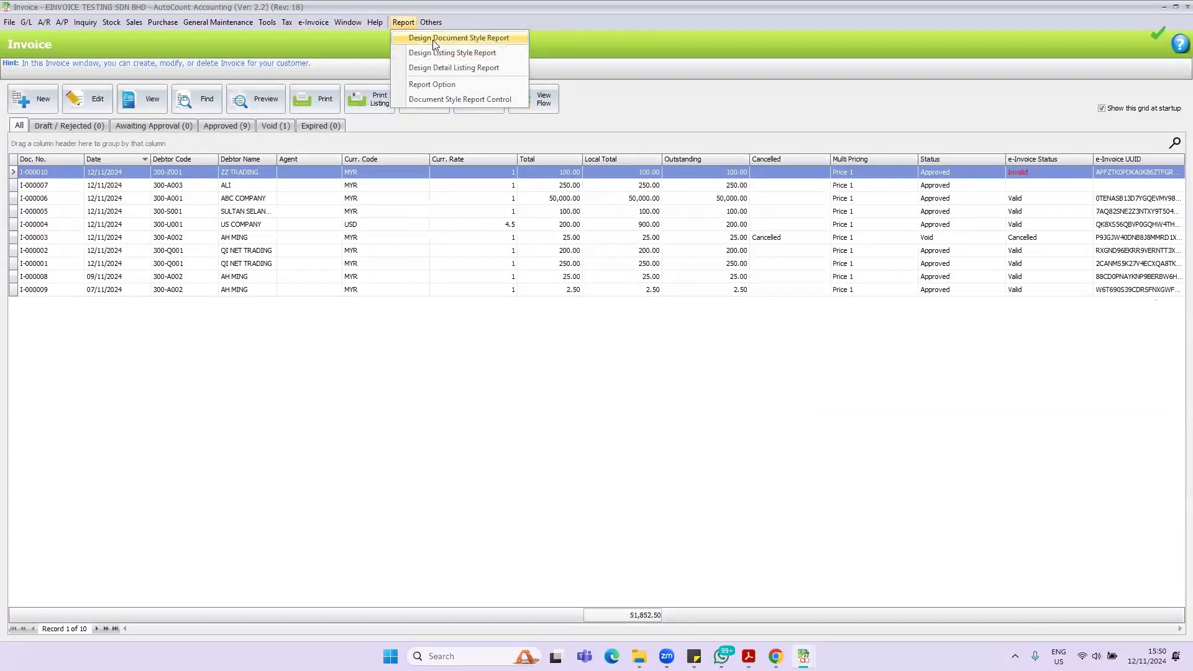
click(432, 40)
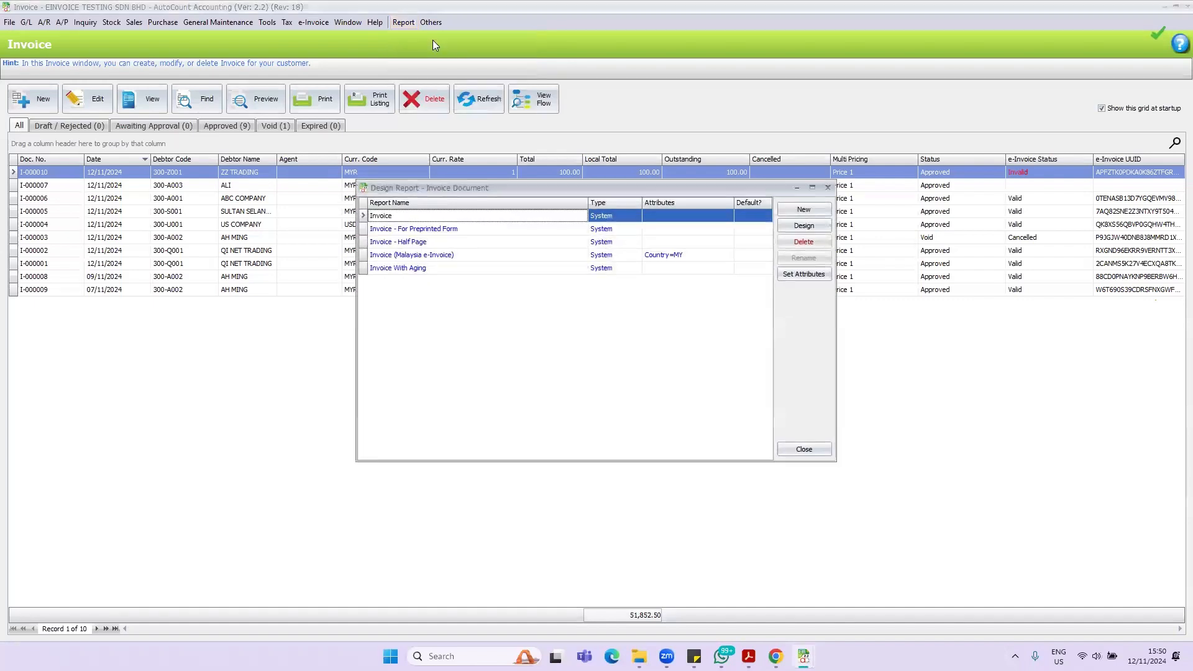
click(483, 257)
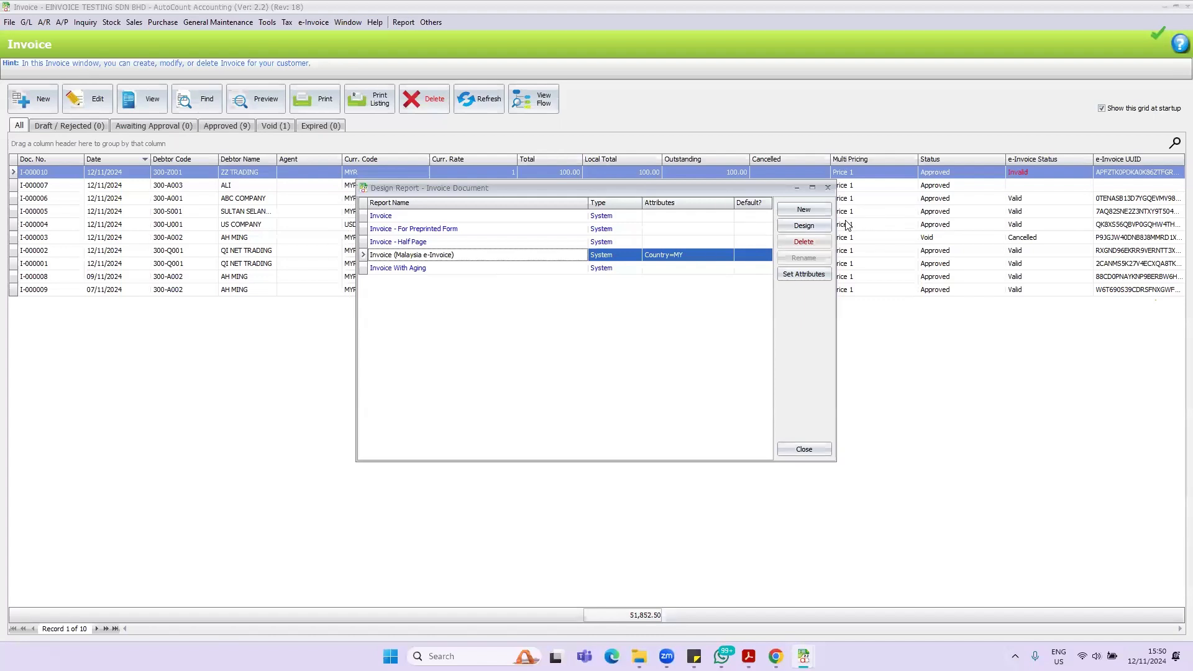
click(805, 226)
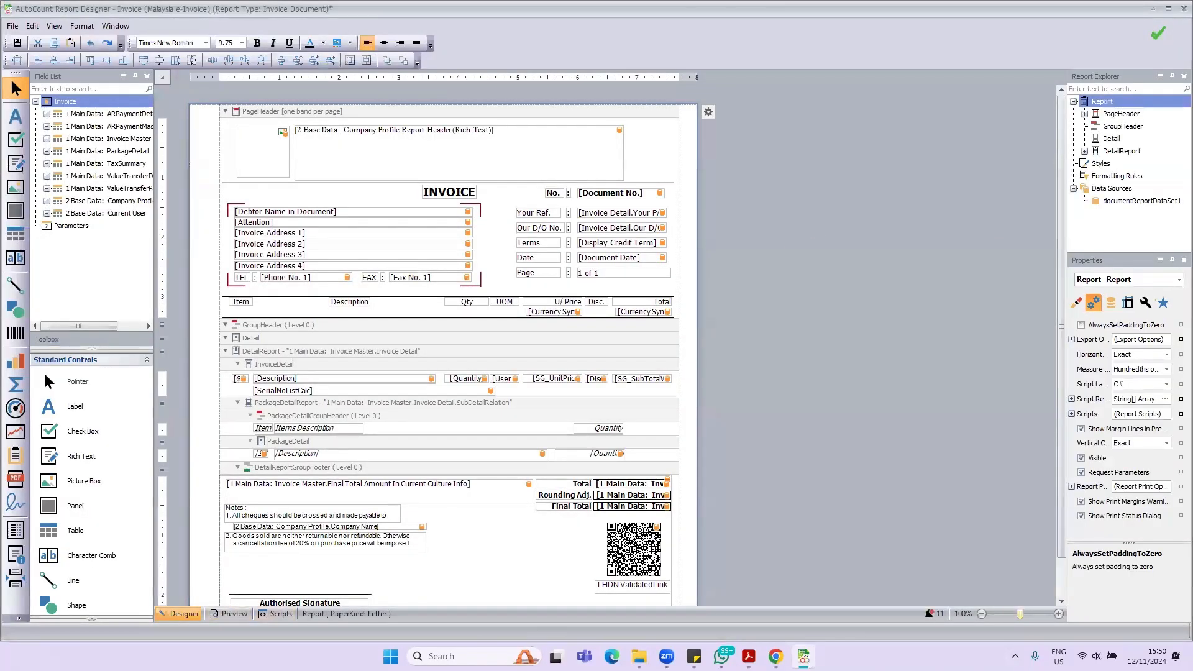
mouse_move(803, 656)
click(988, 587)
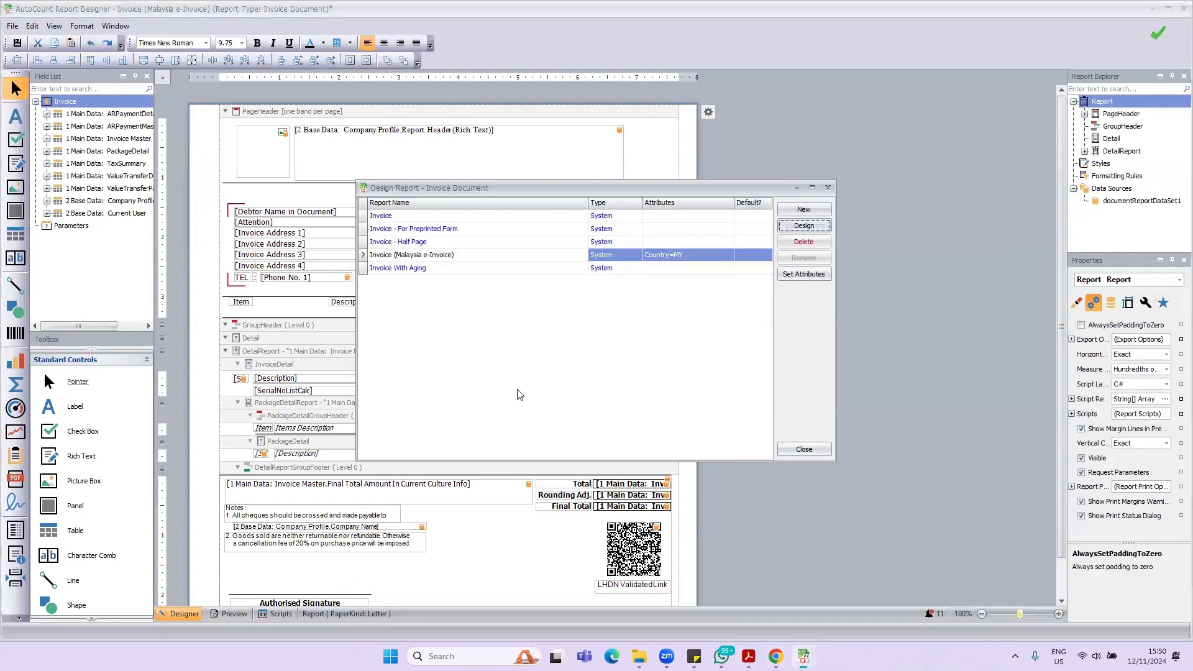
Open the plain Invoice format in the designer as well, then return to the Malaysia e-Invoice design.
click(428, 217)
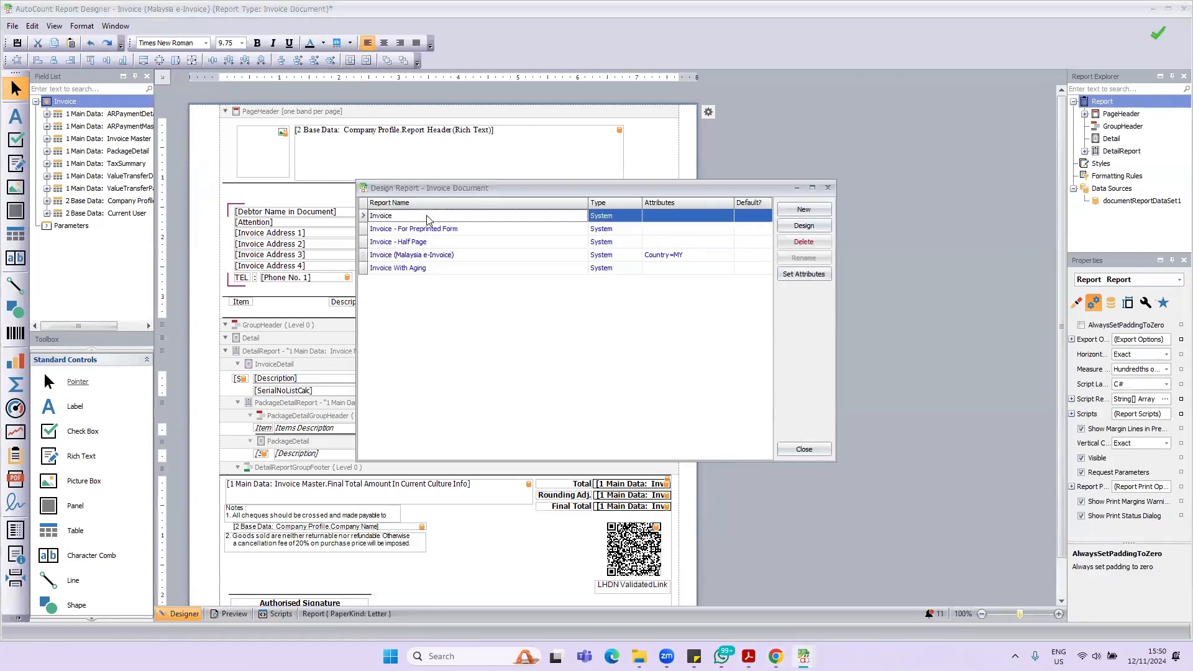
click(804, 226)
click(416, 256)
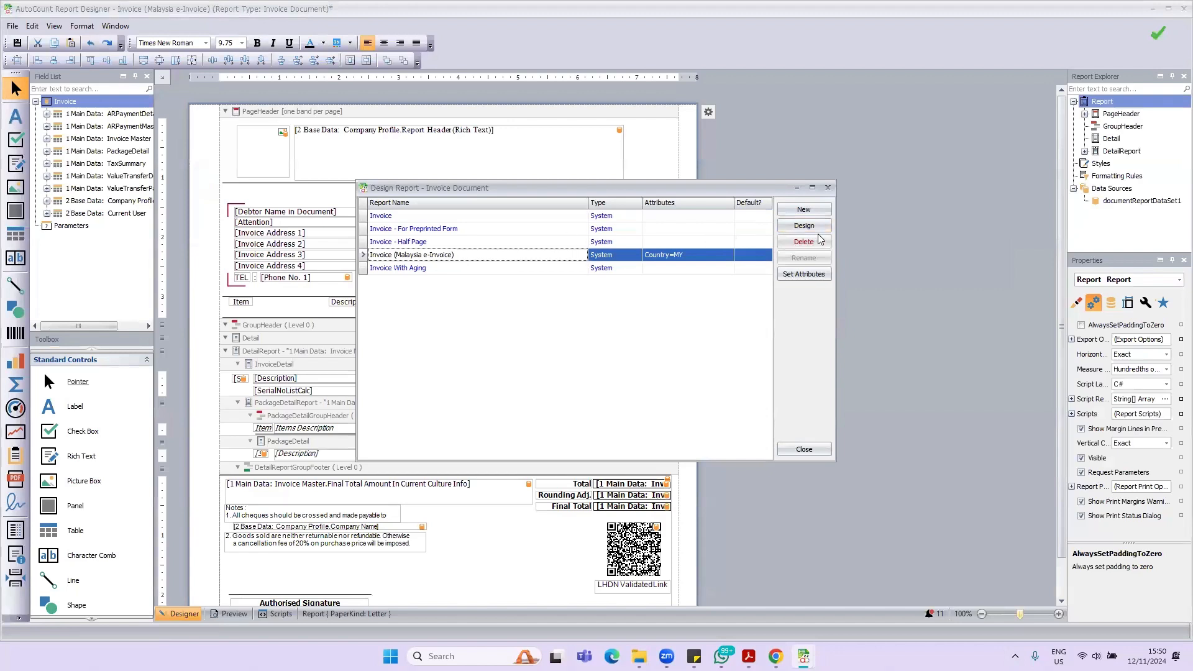
click(471, 217)
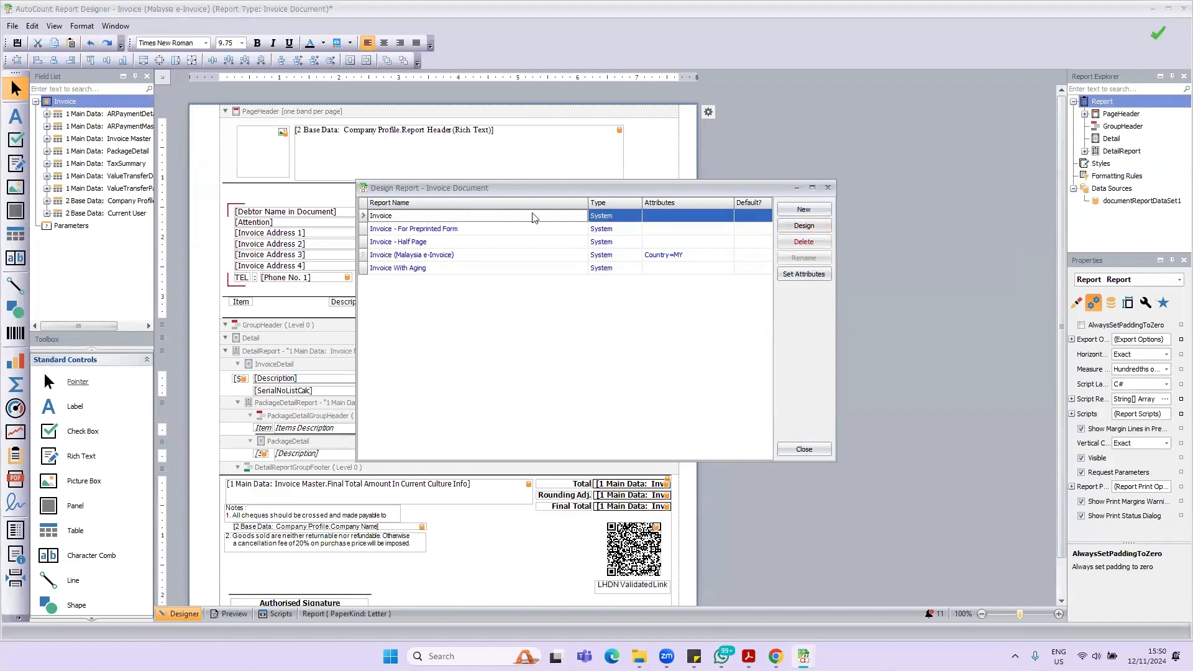
click(803, 227)
click(804, 226)
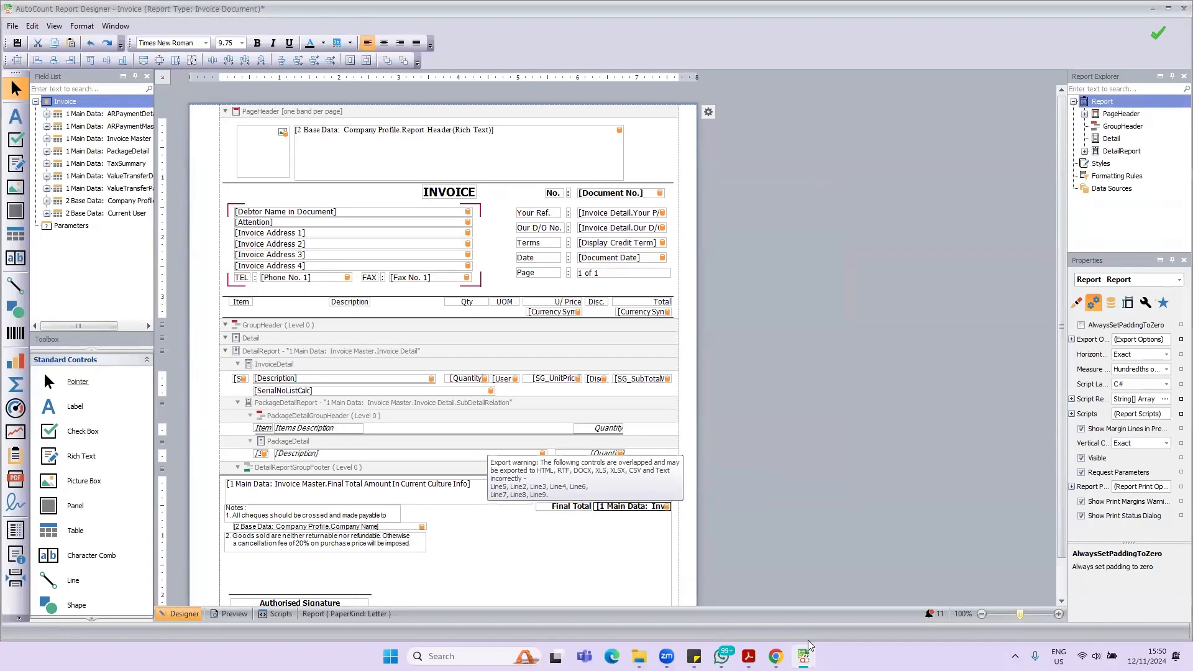
mouse_move(807, 653)
click(994, 594)
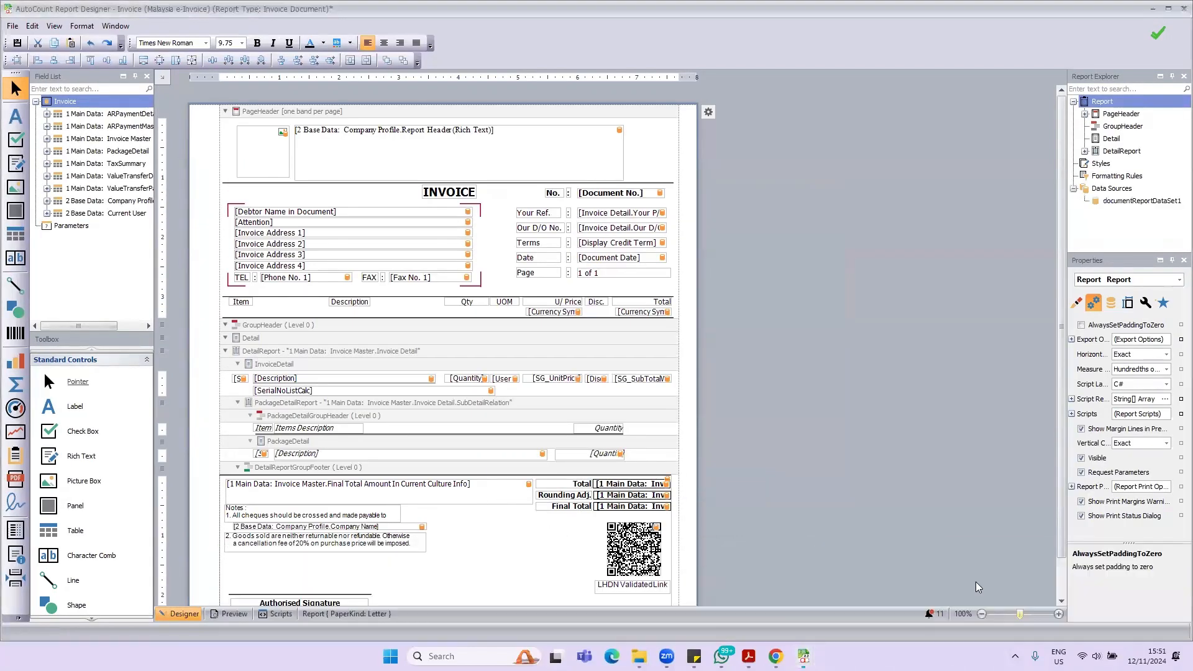
Switch to the plain Invoice design and select the footer QR code and its LHDN Validated Link caption.
drag(583, 544, 704, 605)
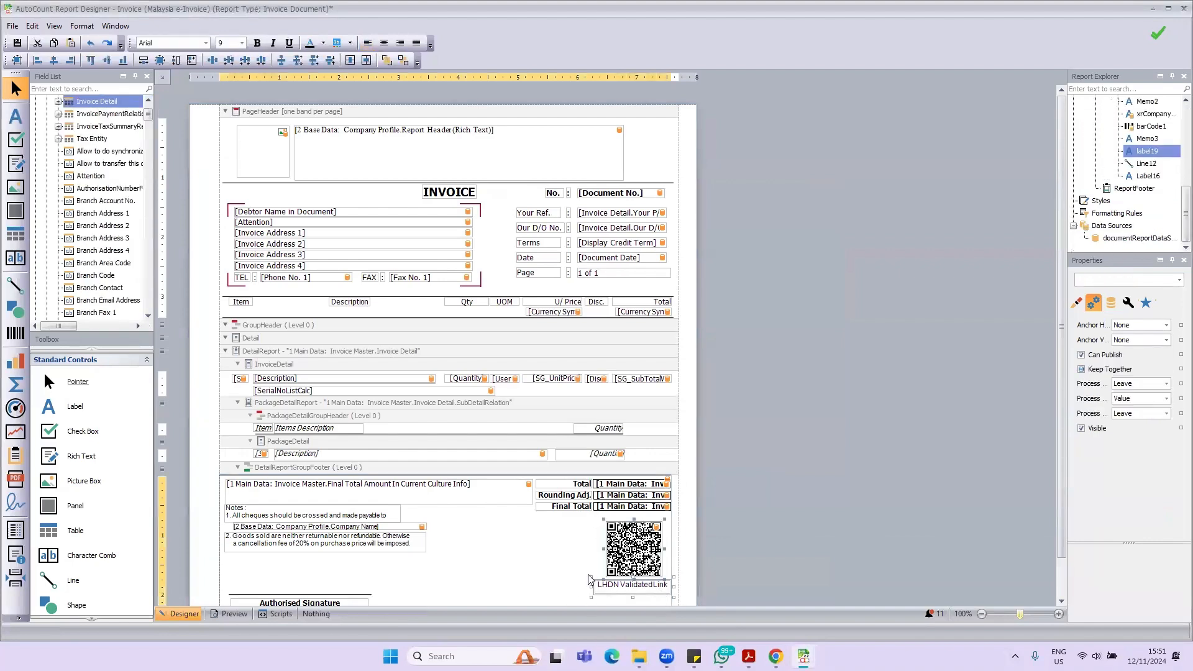
mouse_move(803, 656)
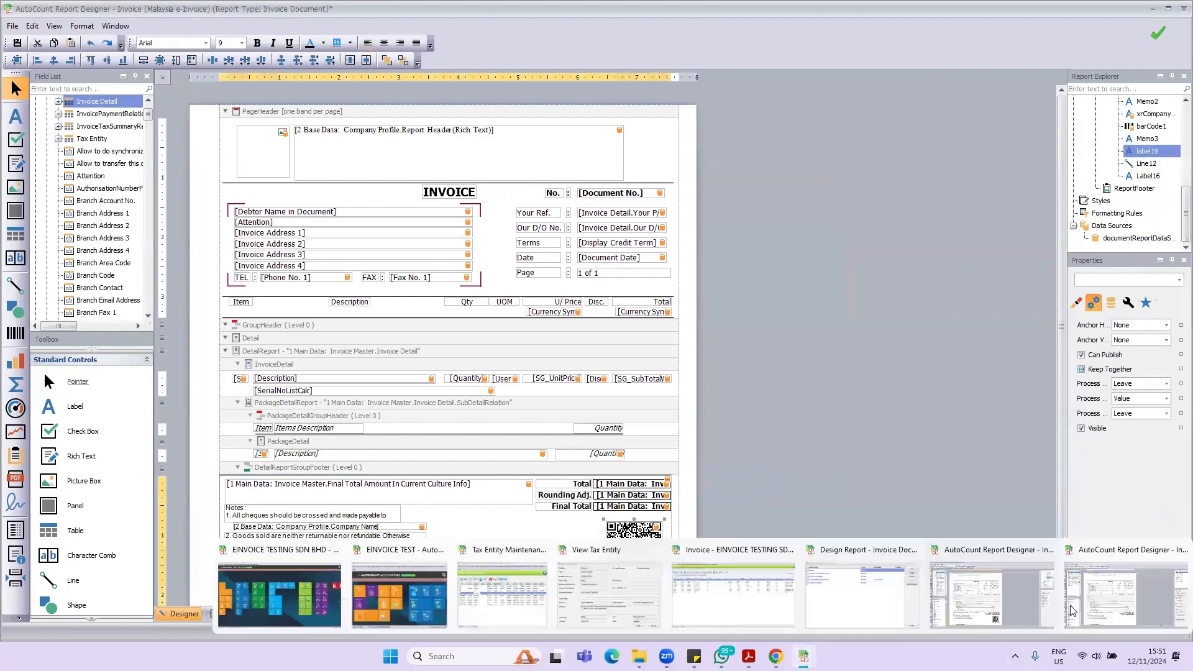
click(1079, 587)
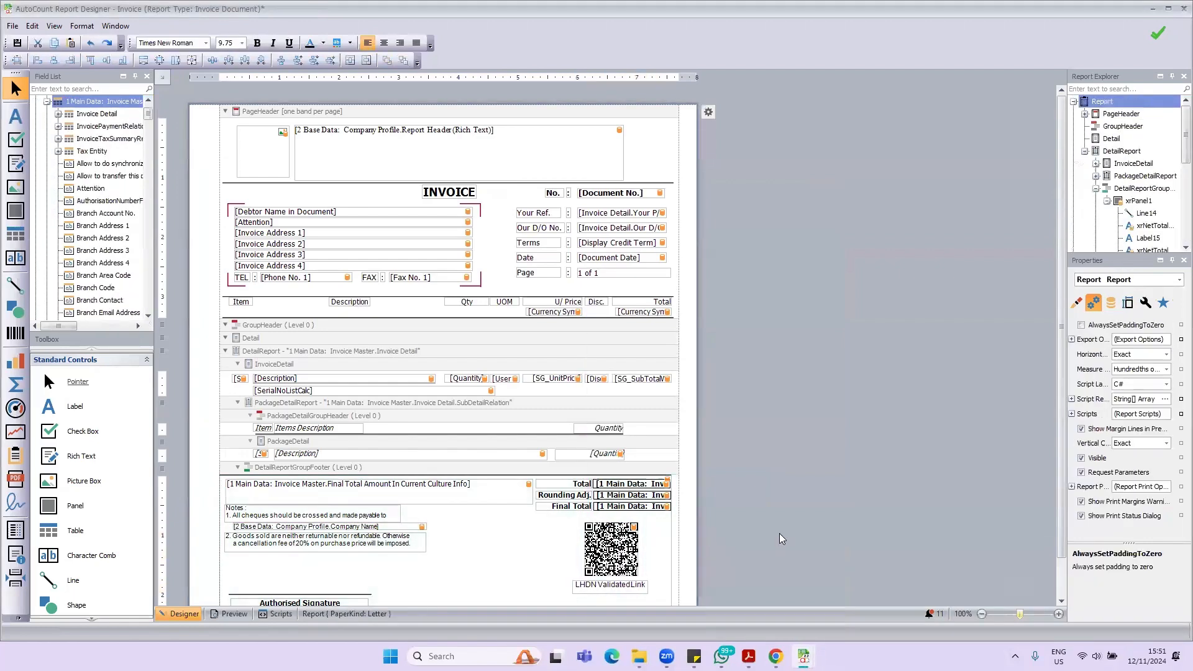
click(632, 584)
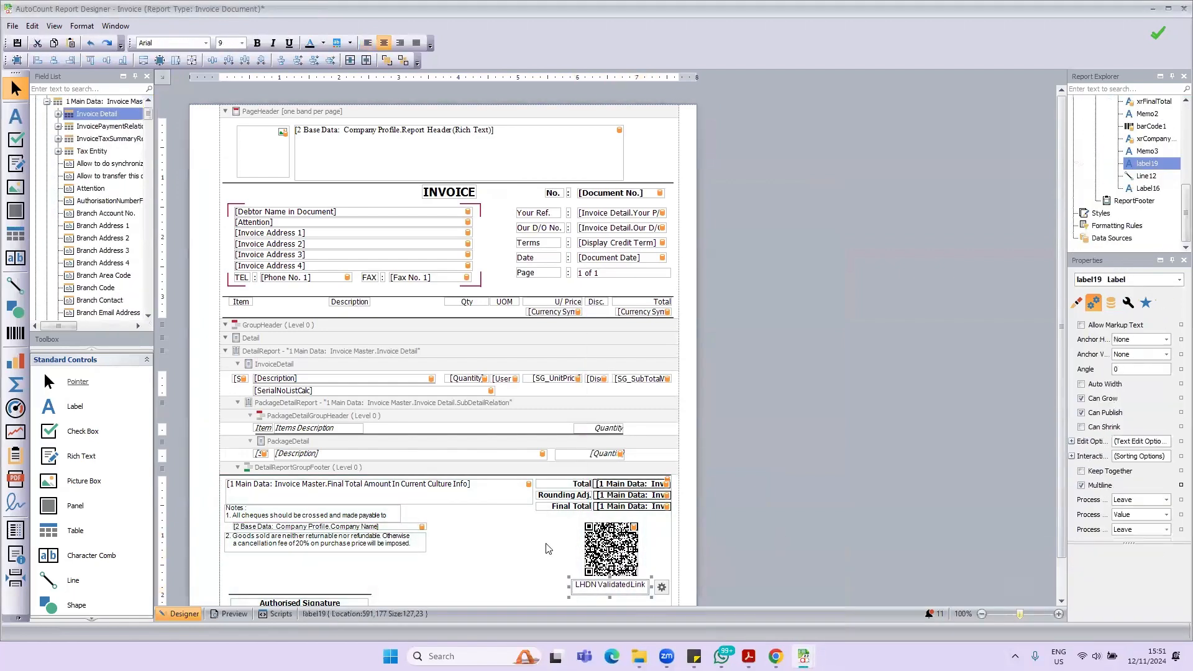
click(500, 541)
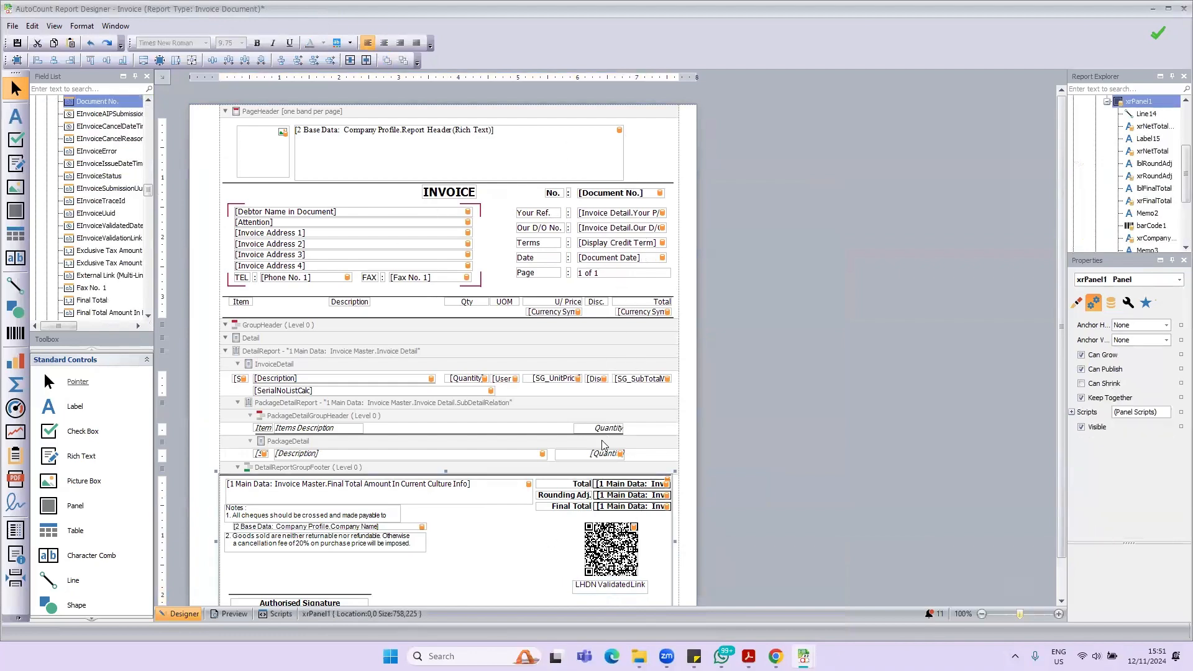
scroll(603, 476, down, 1)
click(595, 547)
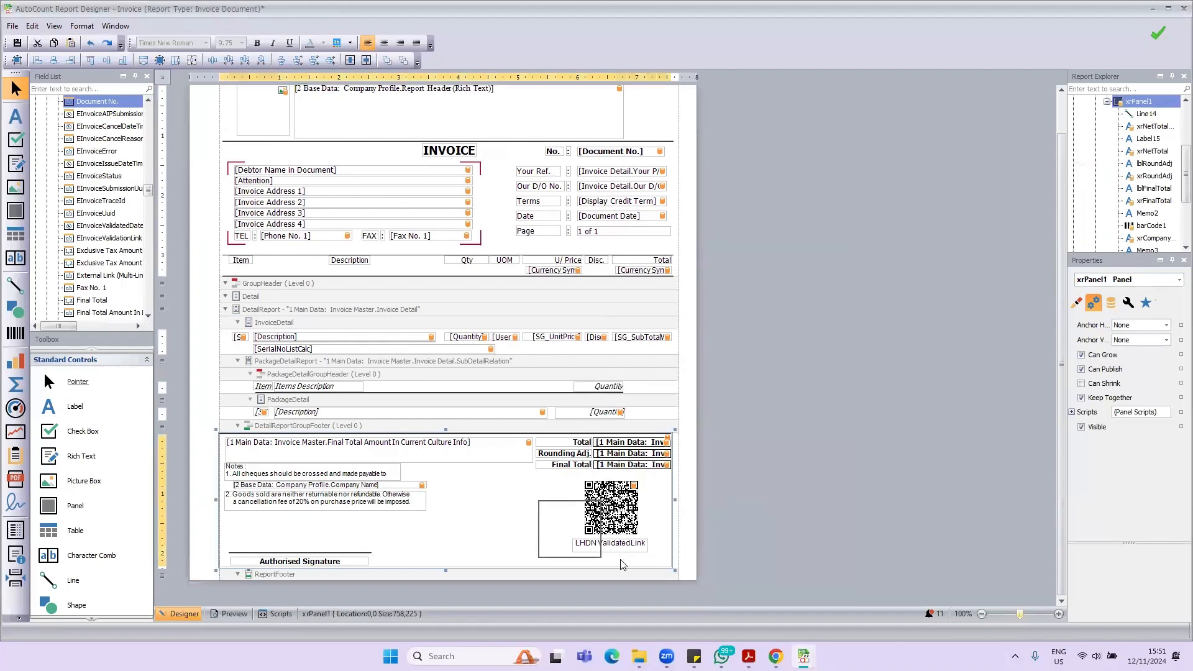
Move the QR code into the page header's top-right and delete its LHDN Validated Link caption.
drag(620, 509, 640, 116)
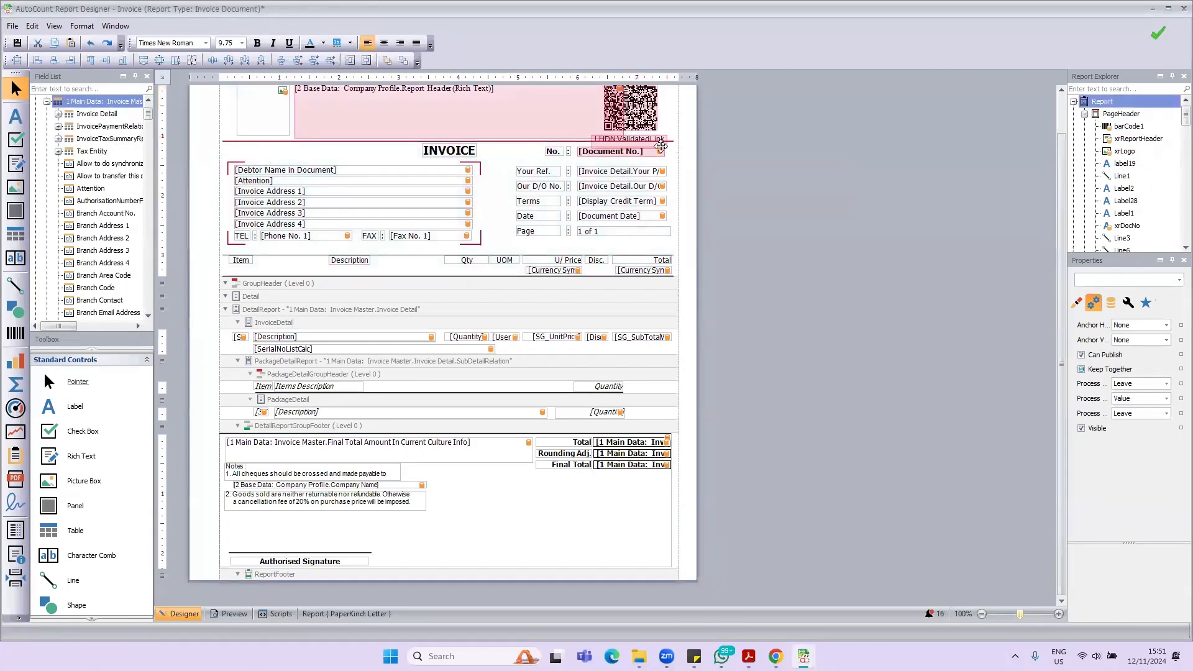
click(652, 138)
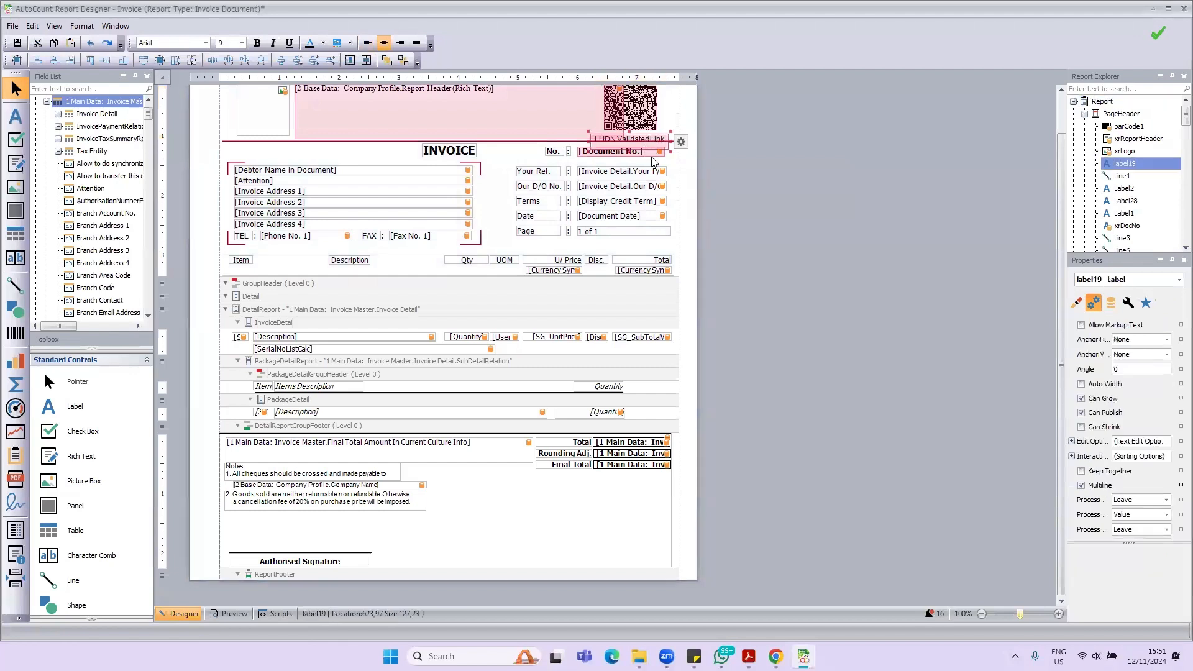
key(Delete)
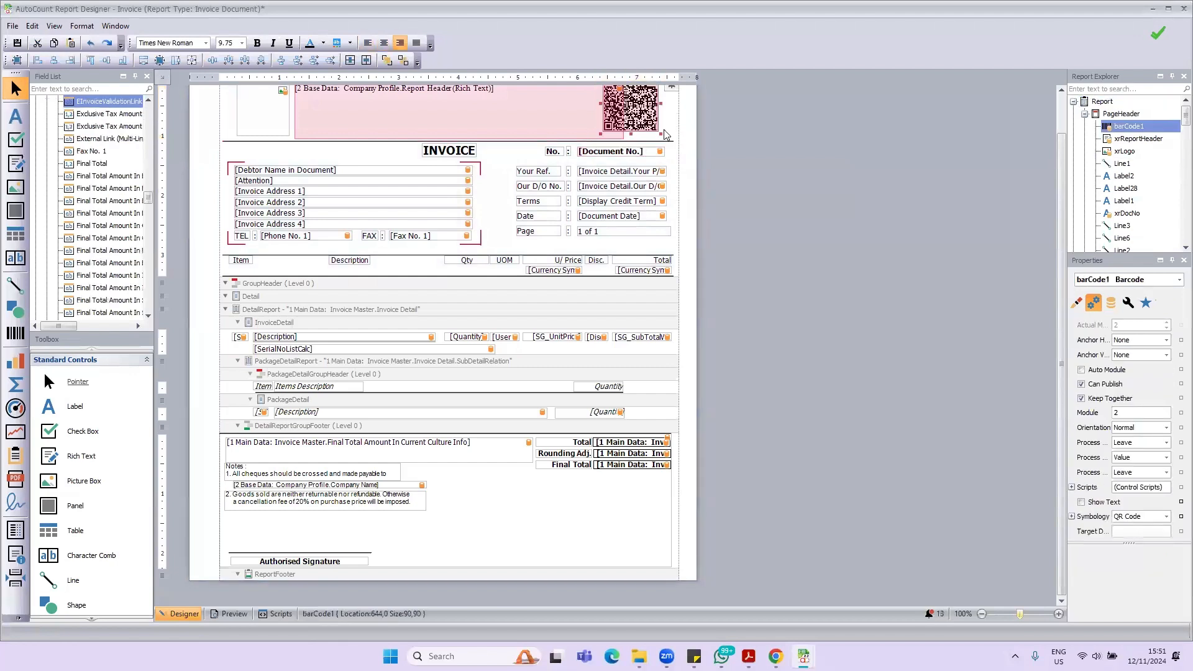
drag(633, 114, 641, 121)
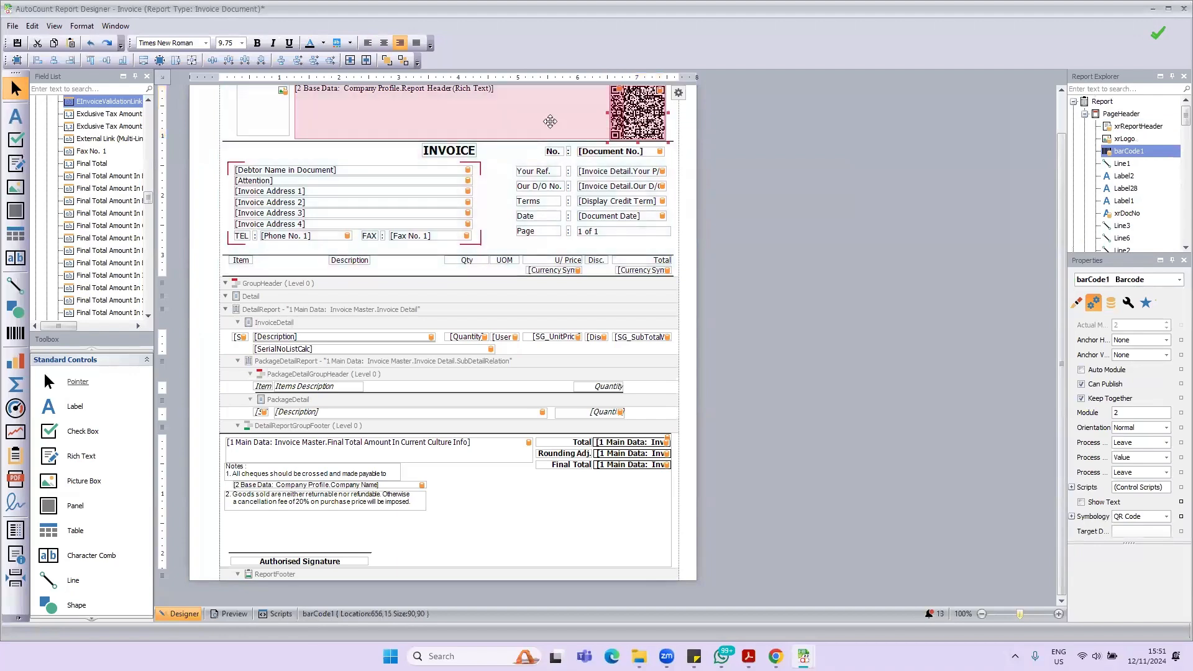
click(582, 114)
click(618, 113)
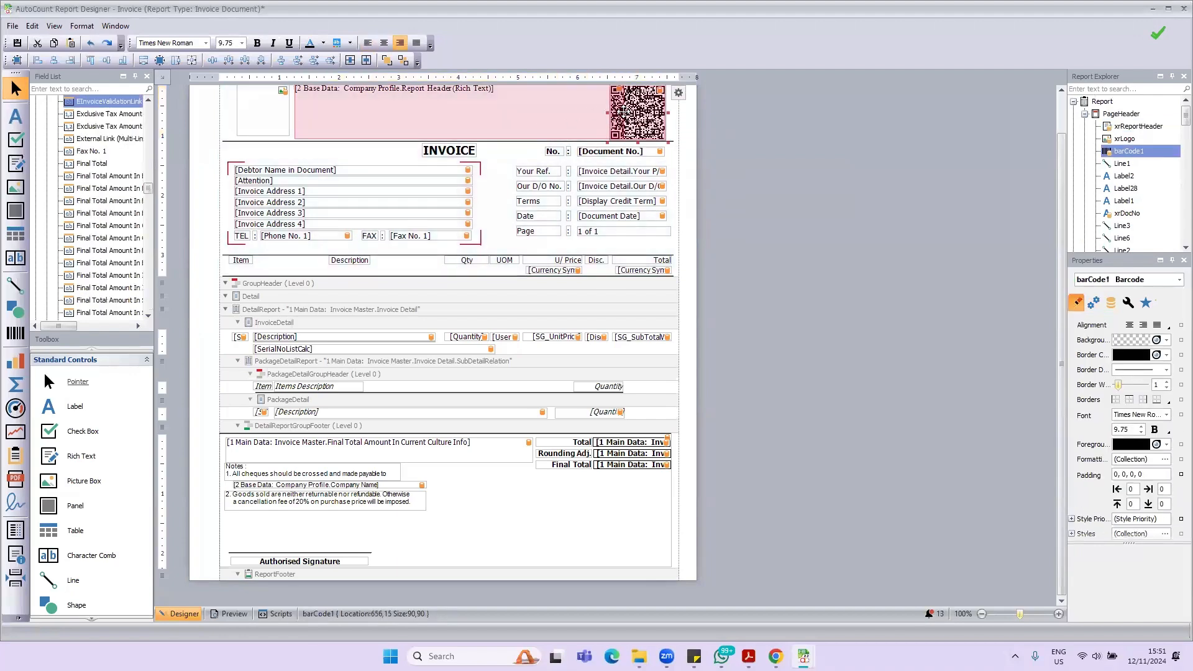
mouse_move(628, 114)
mouse_down()
mouse_move(617, 115)
mouse_move(655, 110)
mouse_move(610, 111)
mouse_up()
click(583, 117)
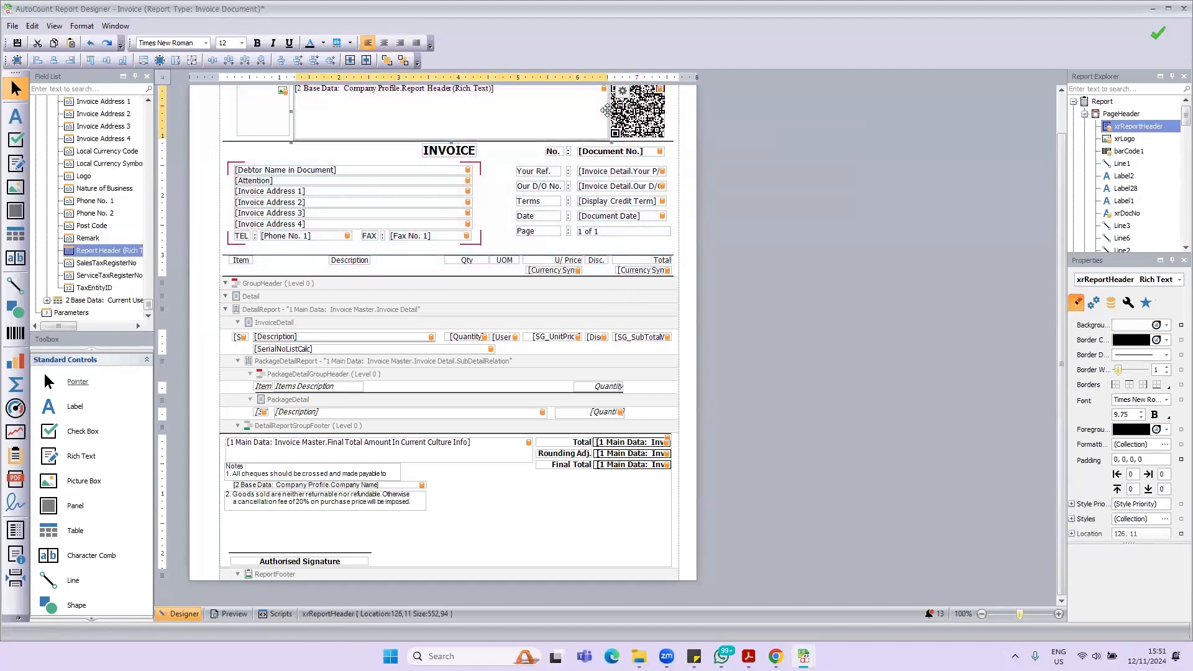
click(13, 27)
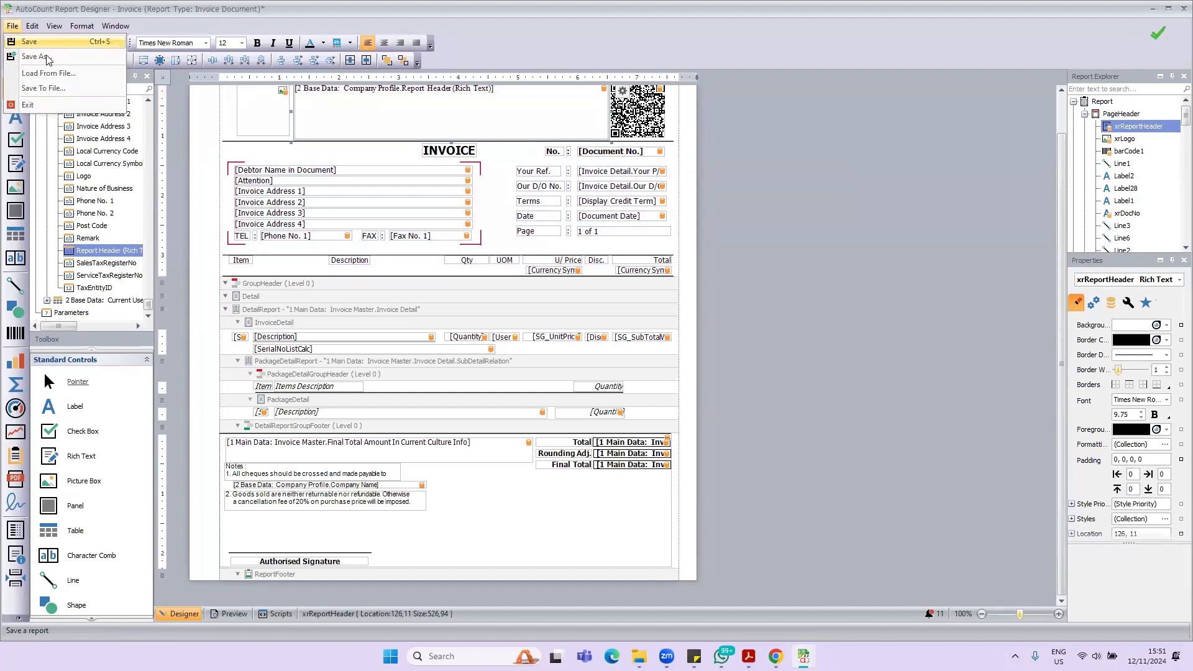
click(62, 48)
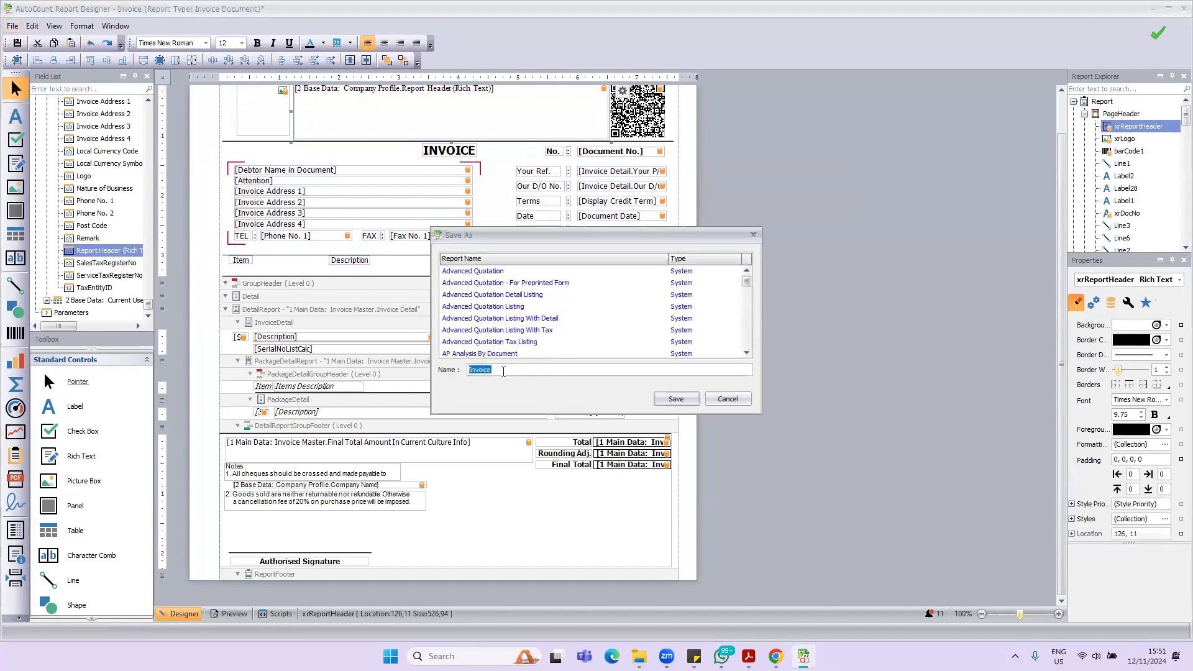
Save the design as a new report named 'Invoice - e-Invoice Format'.
click(503, 371)
text(-)
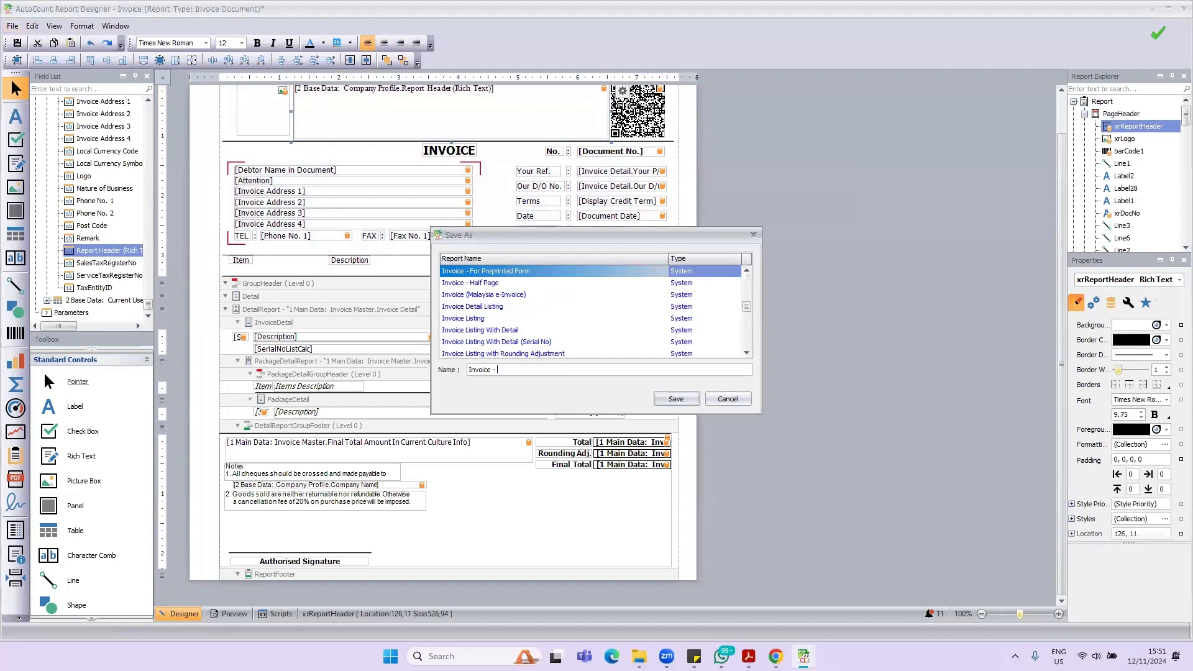
key(Caps_Lock)
text(M)
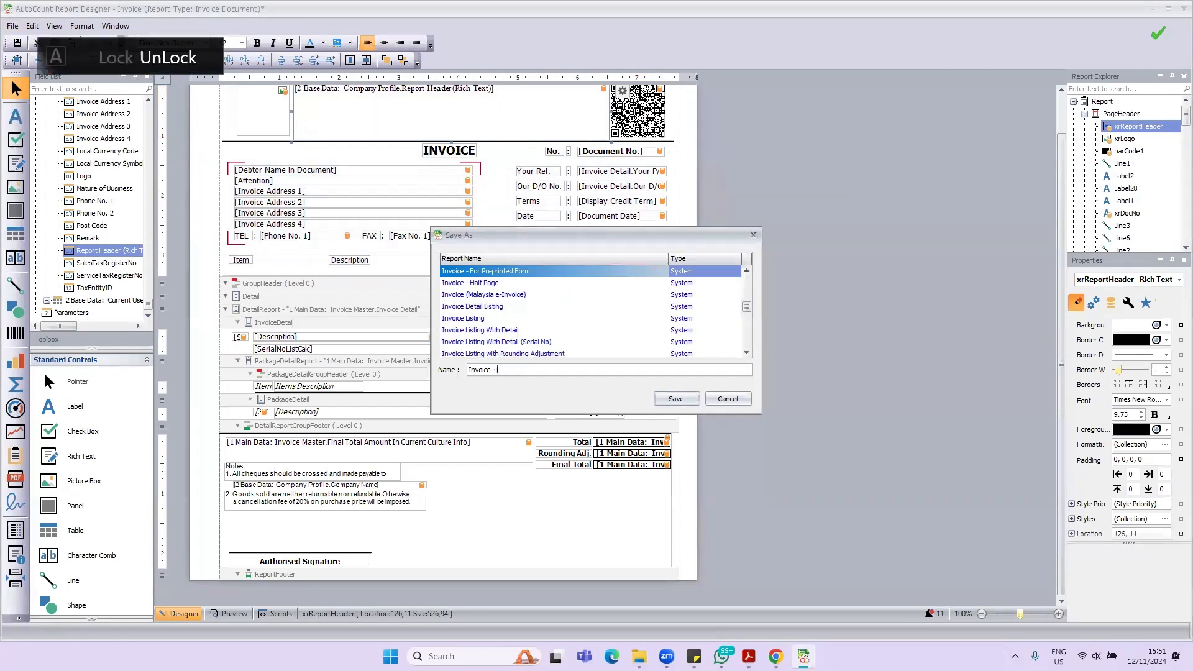
key(BackSpace)
text(-In)
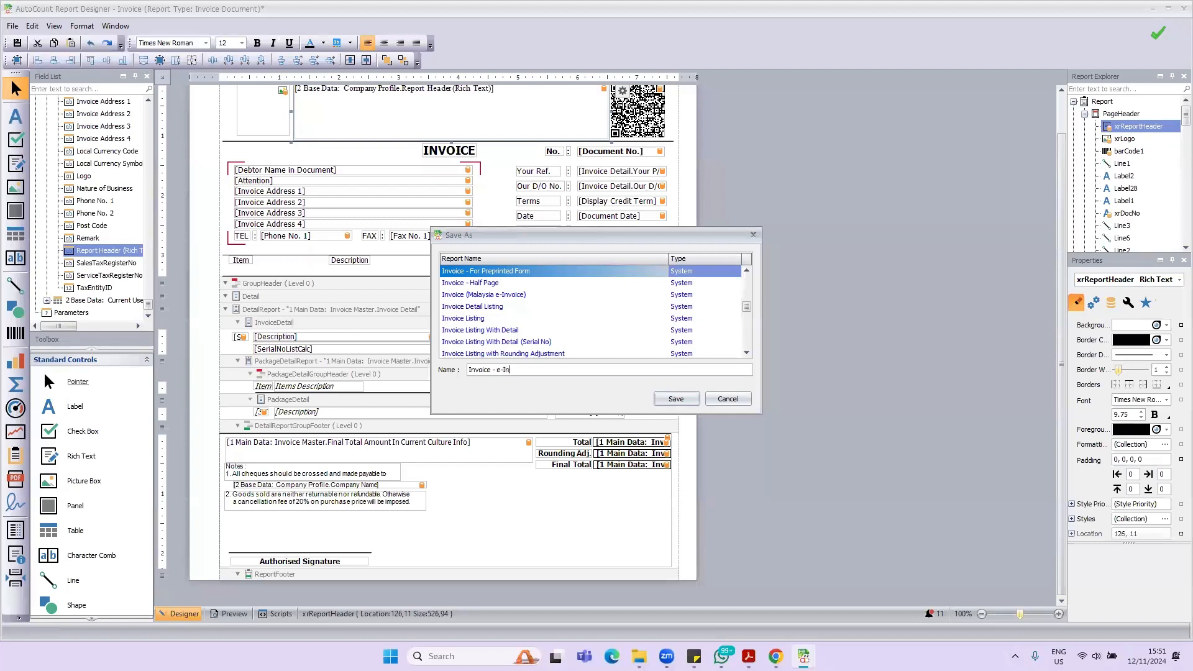
text(voice Format)
key(Return)
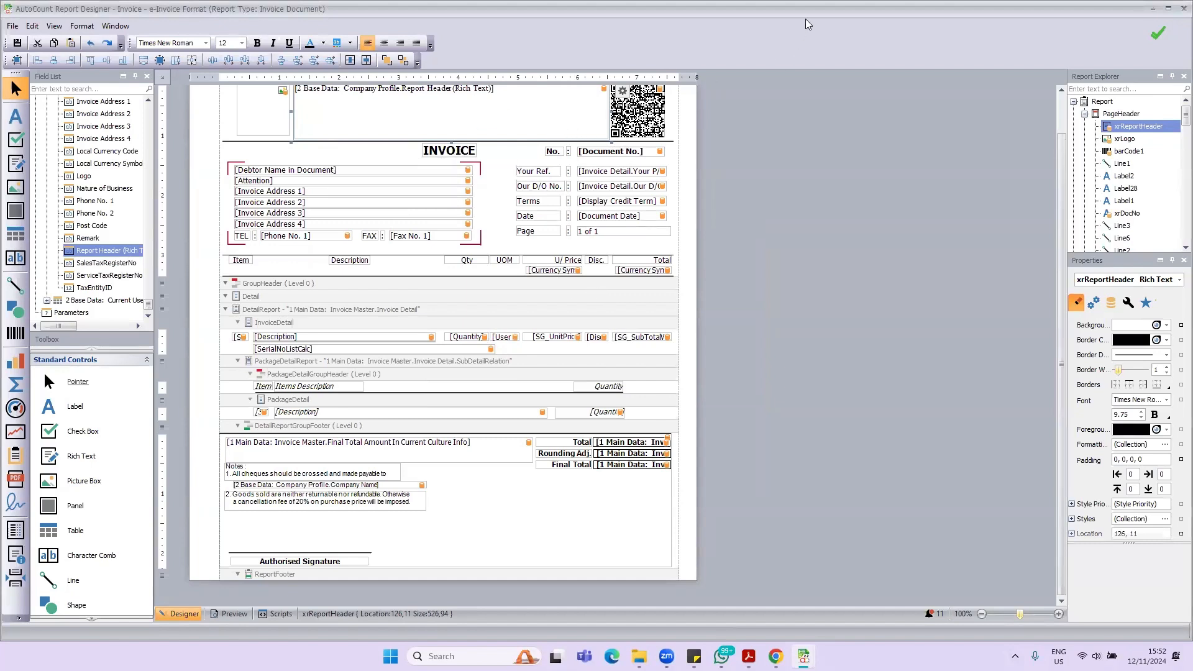
Close both designers without saving the Malaysia e-Invoice changes, then close the design list.
drag(683, 8, 553, 188)
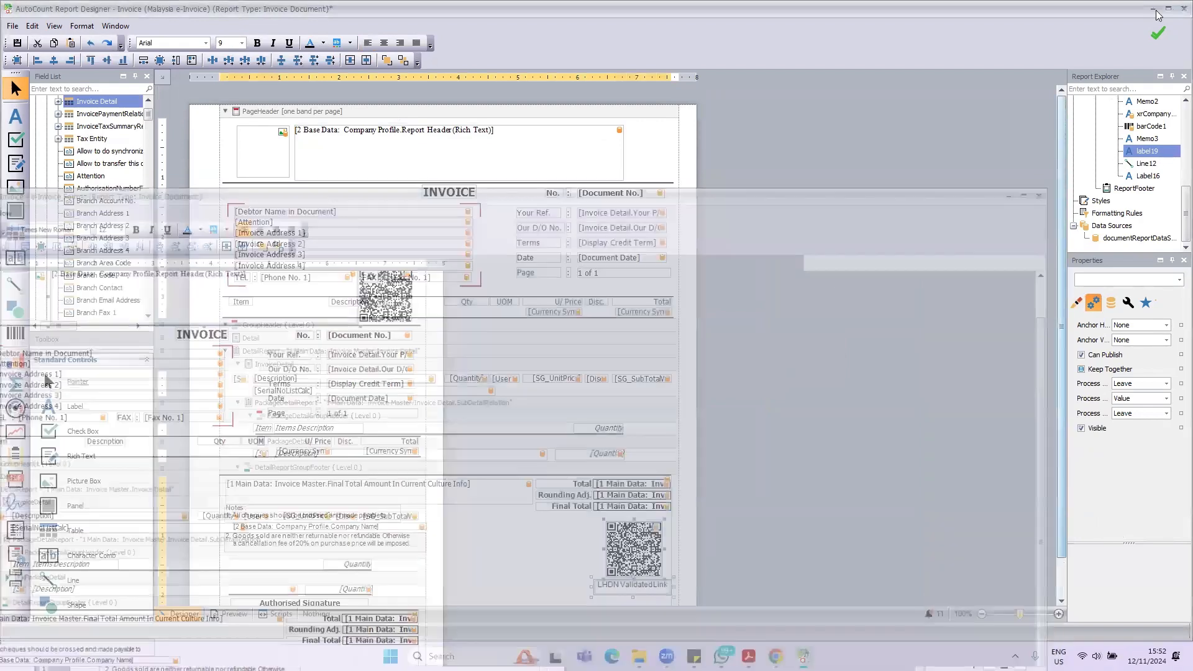
click(1183, 8)
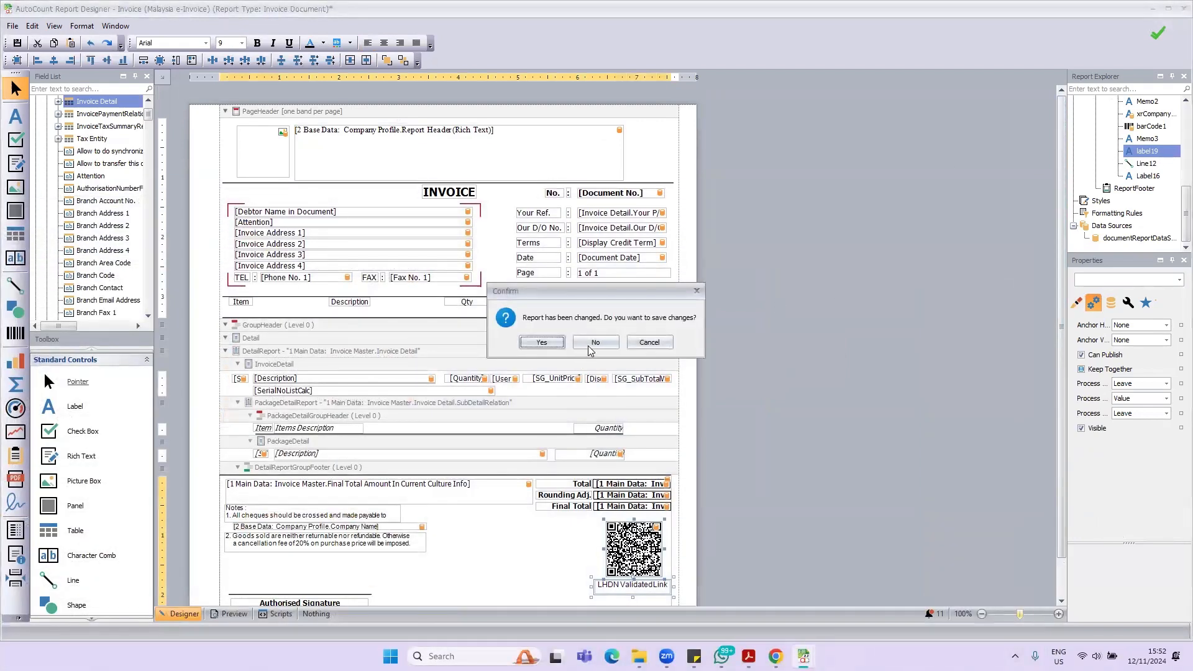
click(588, 345)
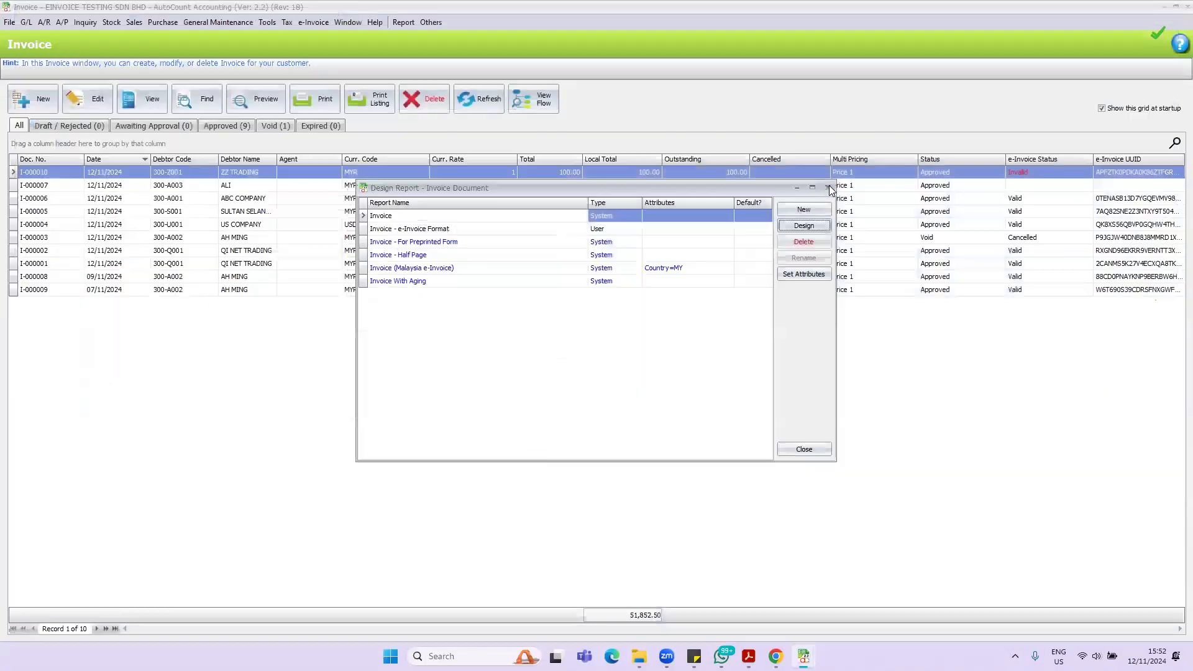
click(828, 187)
Preview three invoices in 'Invoice - e-Invoice Format', ending on validated I-000008 with its header QR code.
click(255, 99)
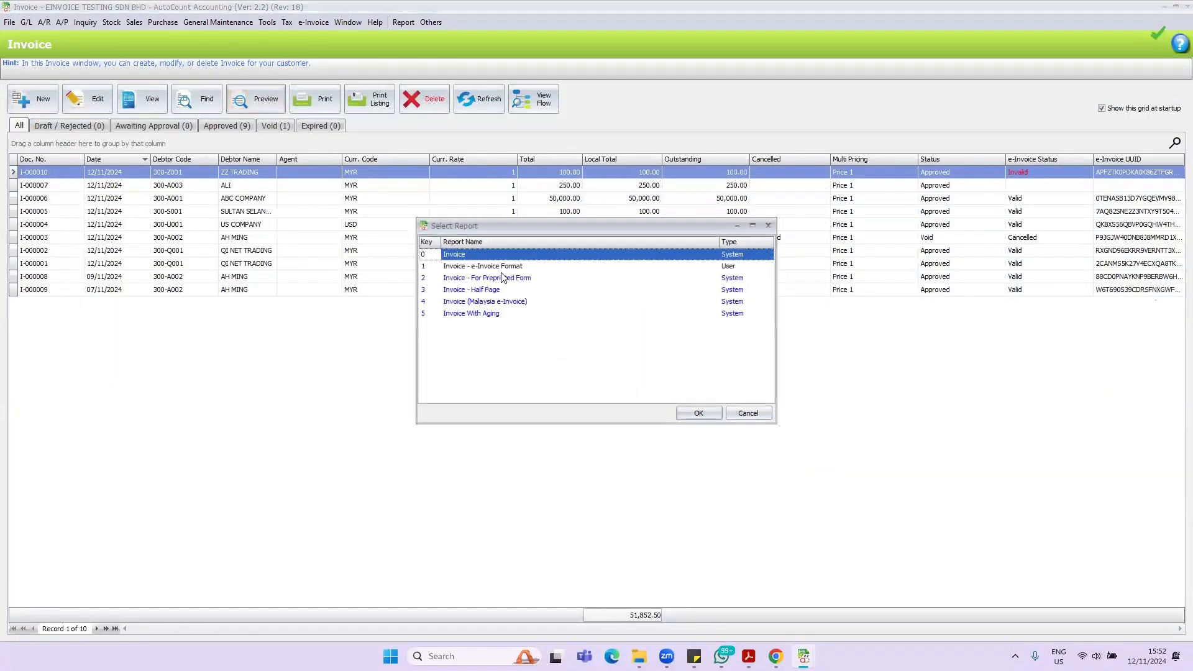
click(503, 267)
click(698, 410)
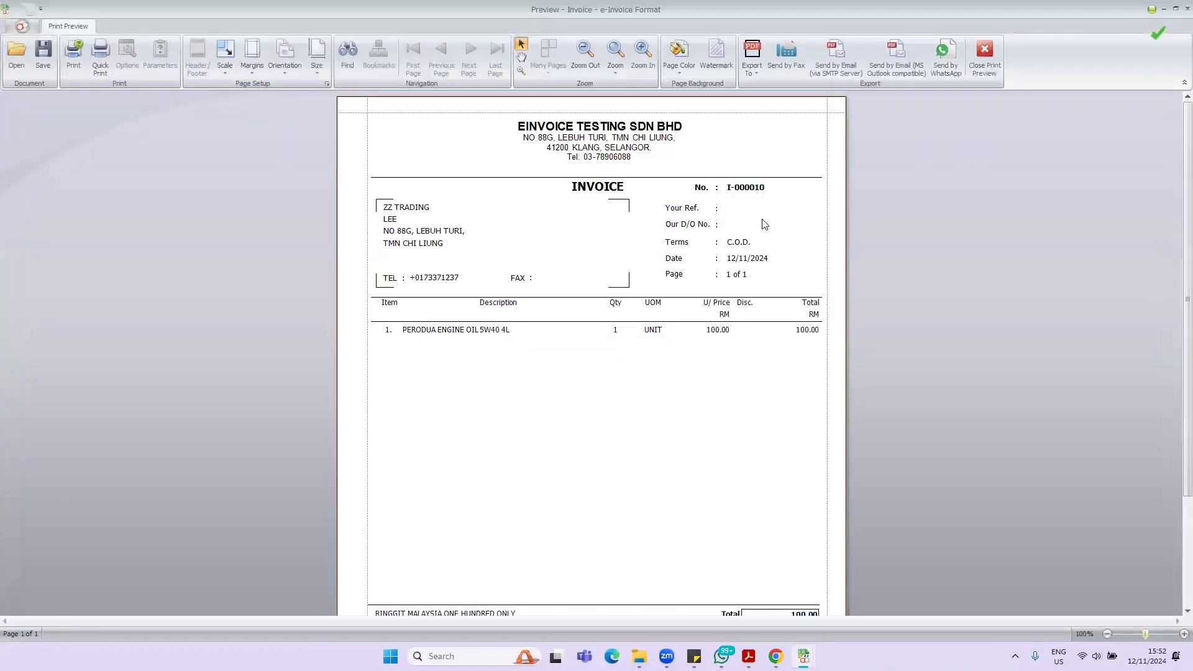
click(985, 62)
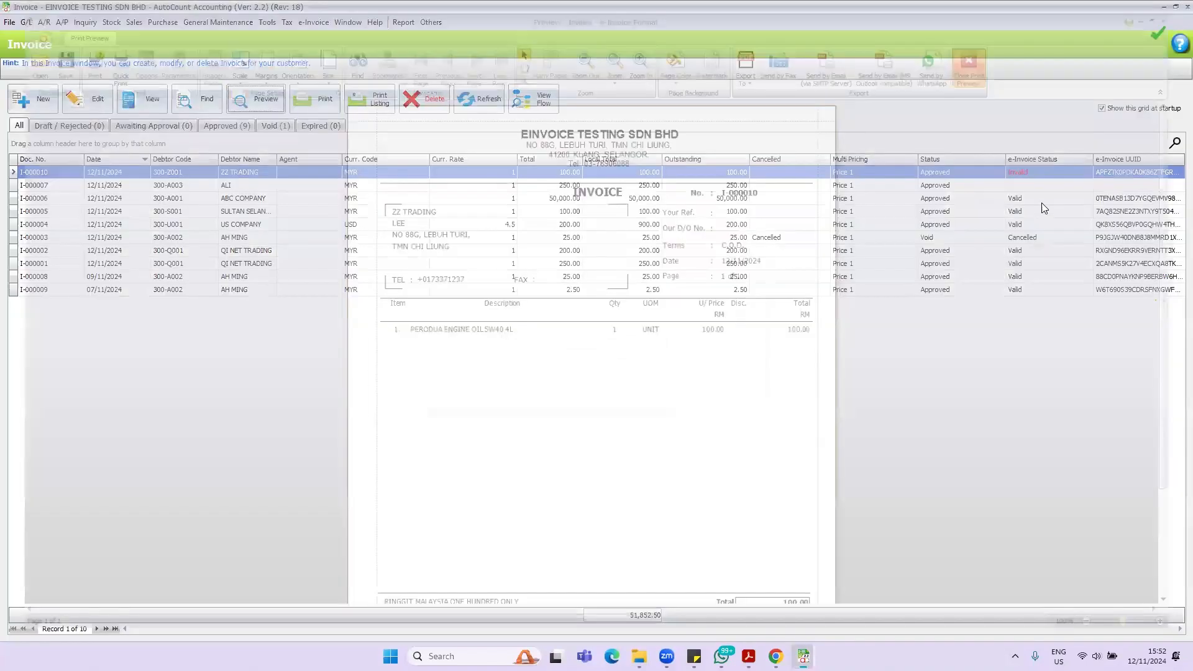
click(1014, 185)
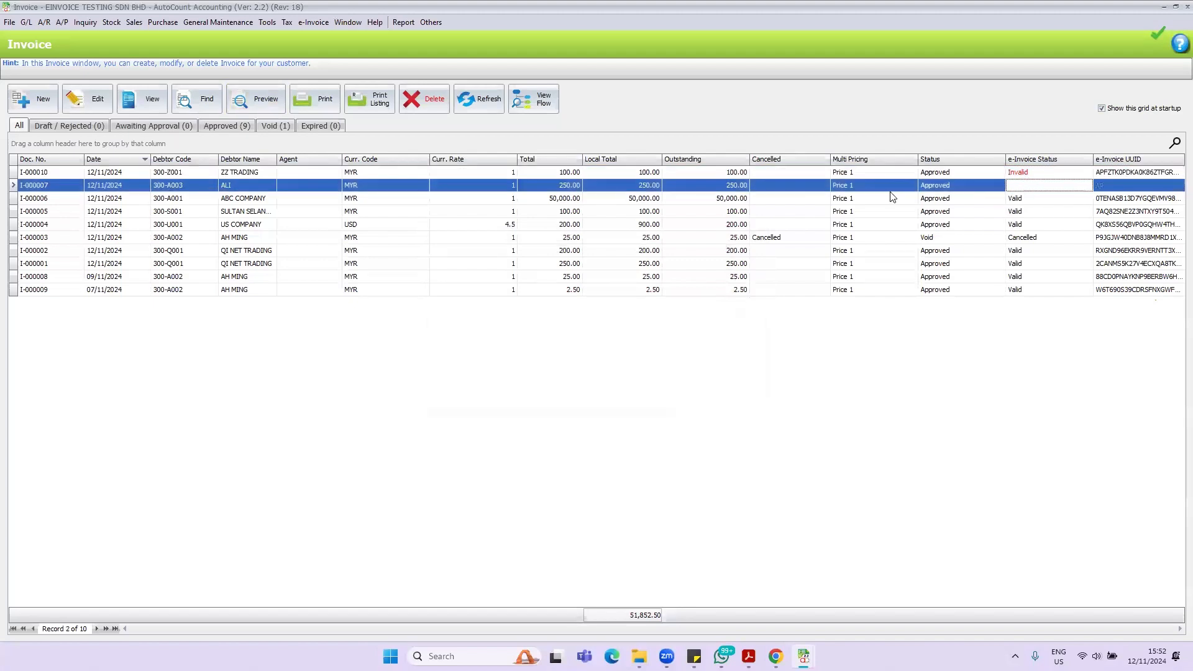
click(258, 98)
click(492, 267)
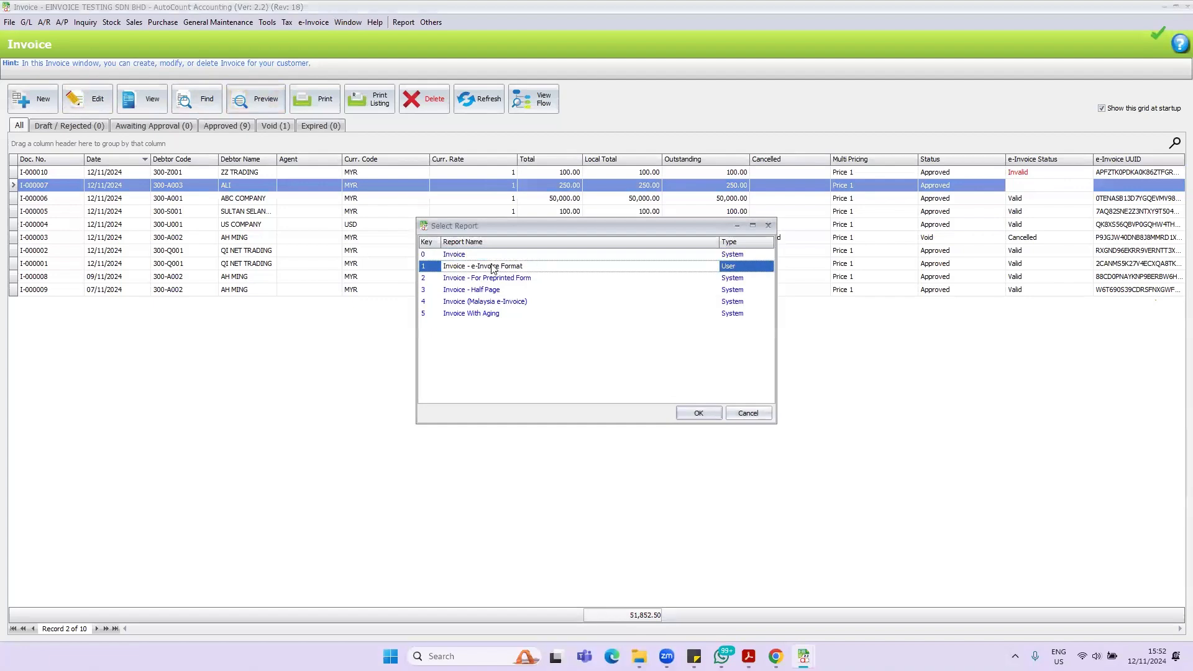
double_click(494, 267)
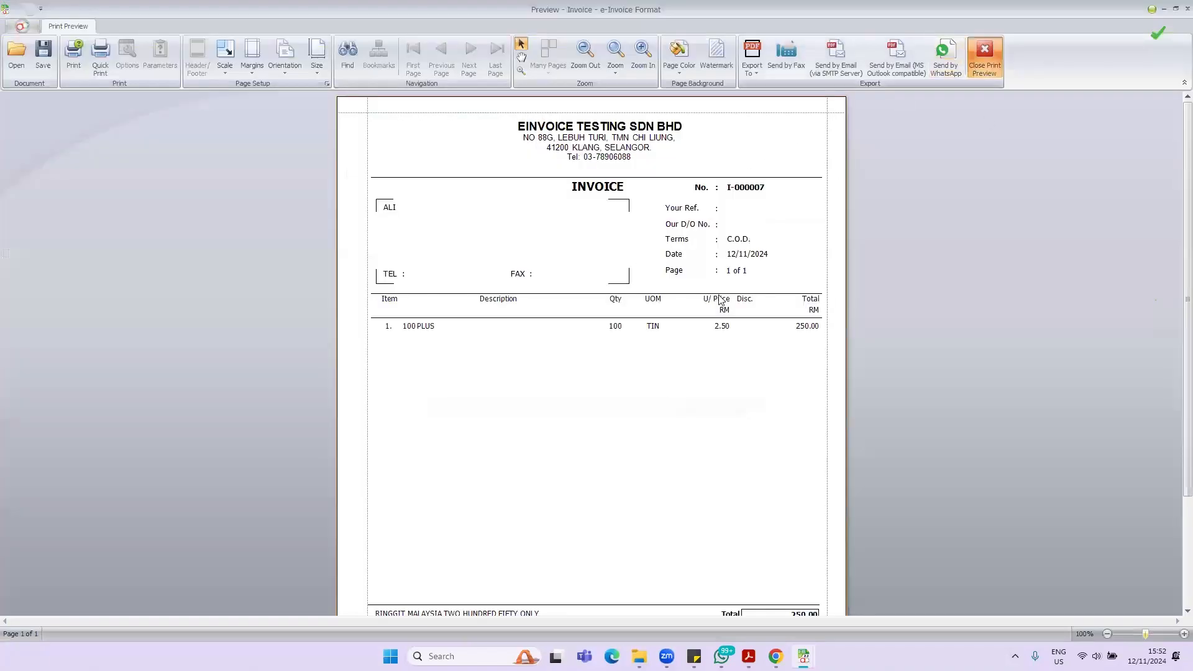
click(973, 69)
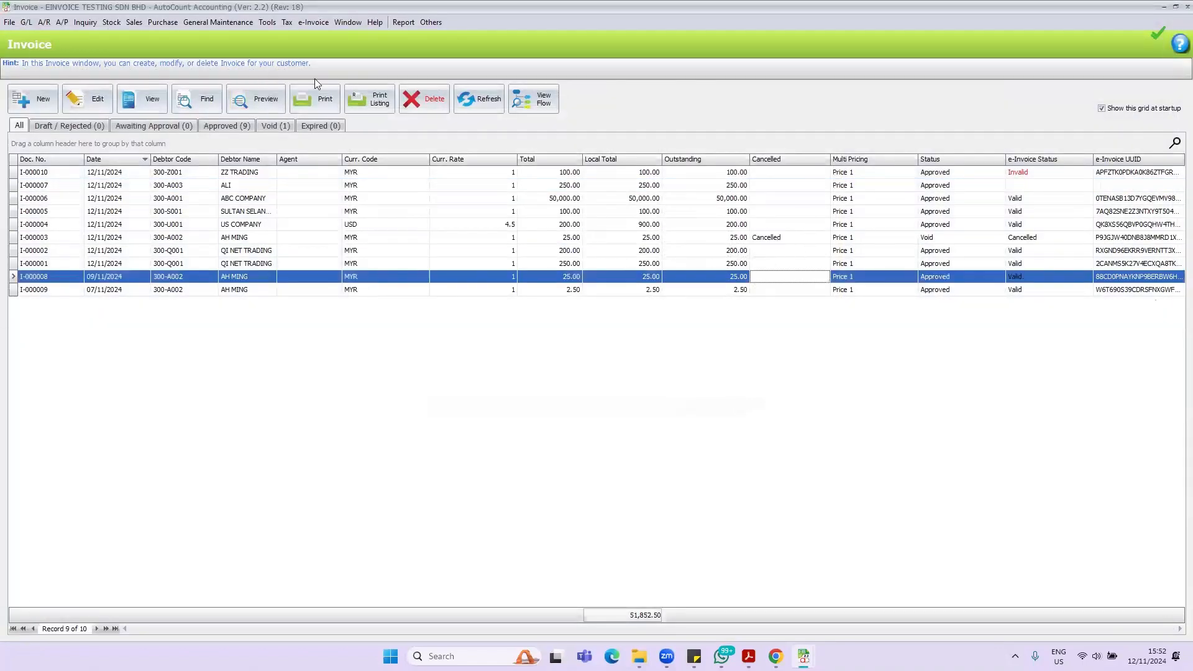
click(271, 101)
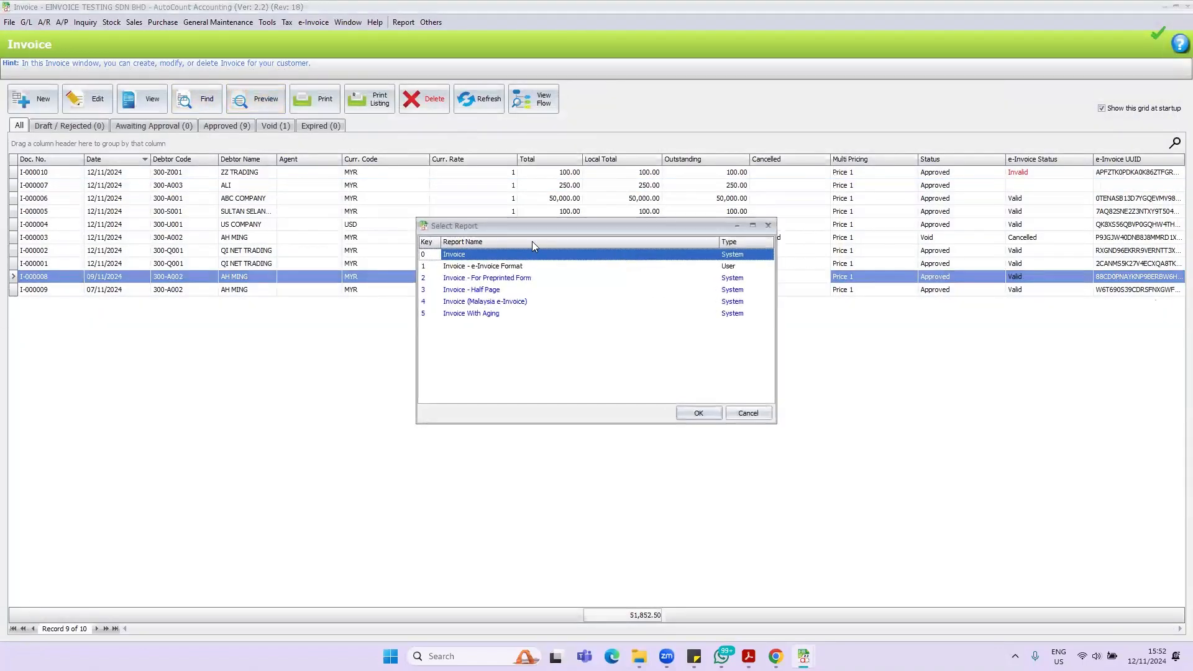
double_click(490, 269)
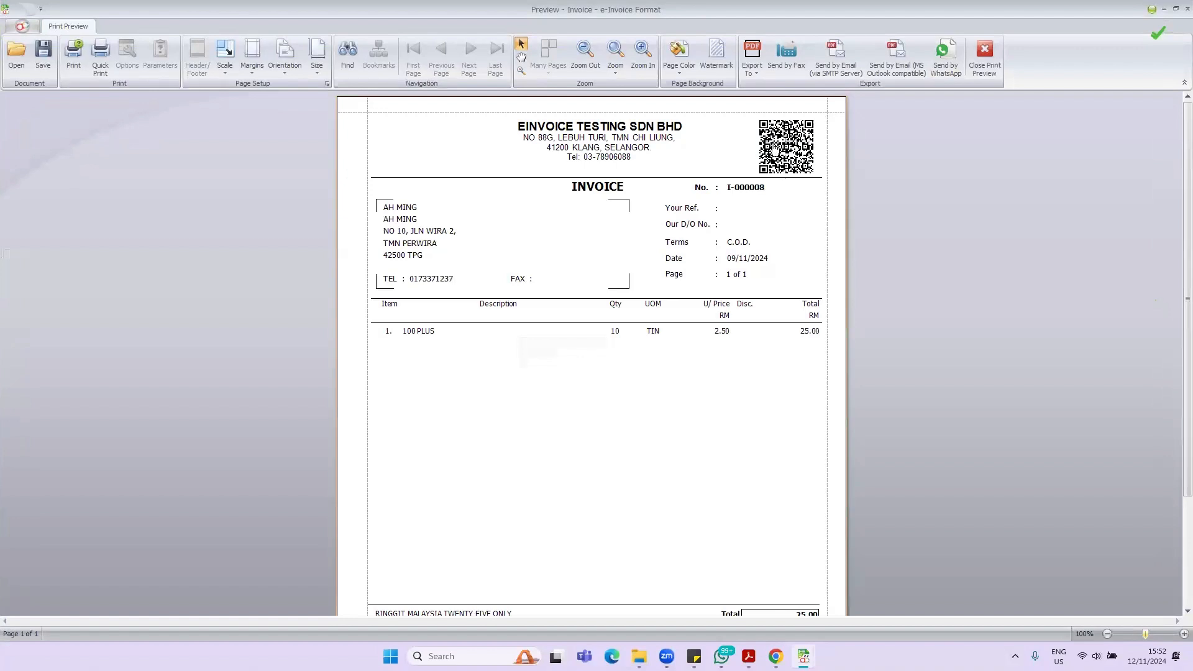